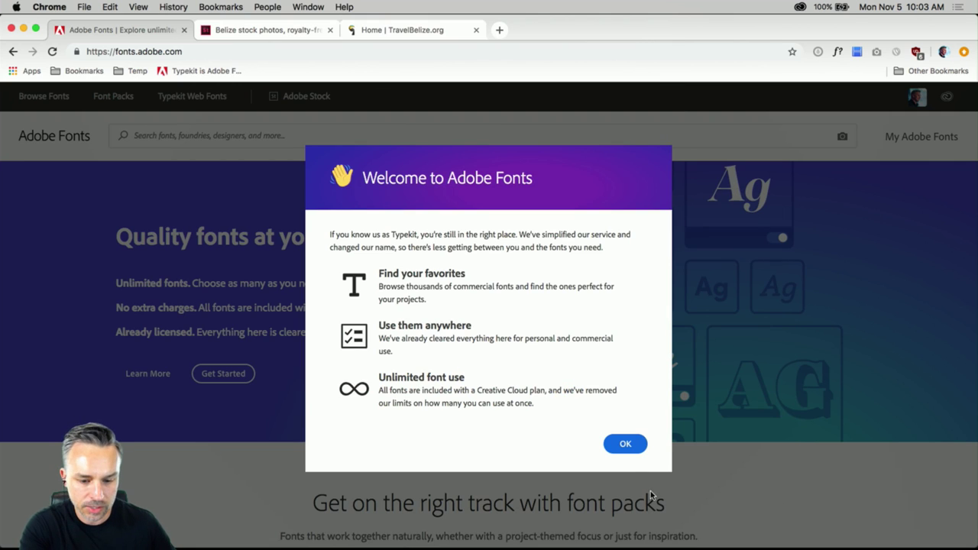
Step: Dismiss the Adobe Fonts welcome and browse the 1601-family font catalogue
{"action": "left_click", "coordinate": [622, 445]}
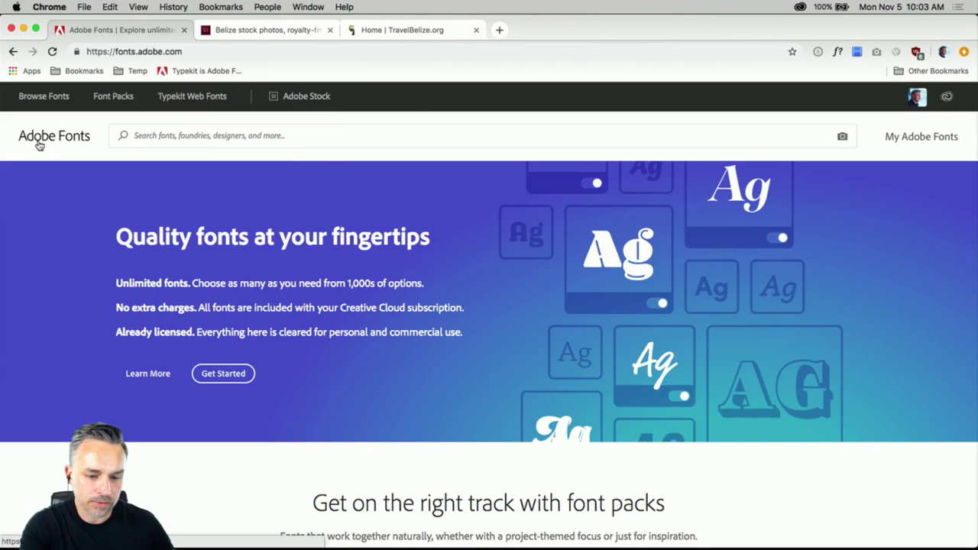
{"action": "scroll", "coordinate": [202, 468], "scroll_direction": "down", "scroll_amount": 5}
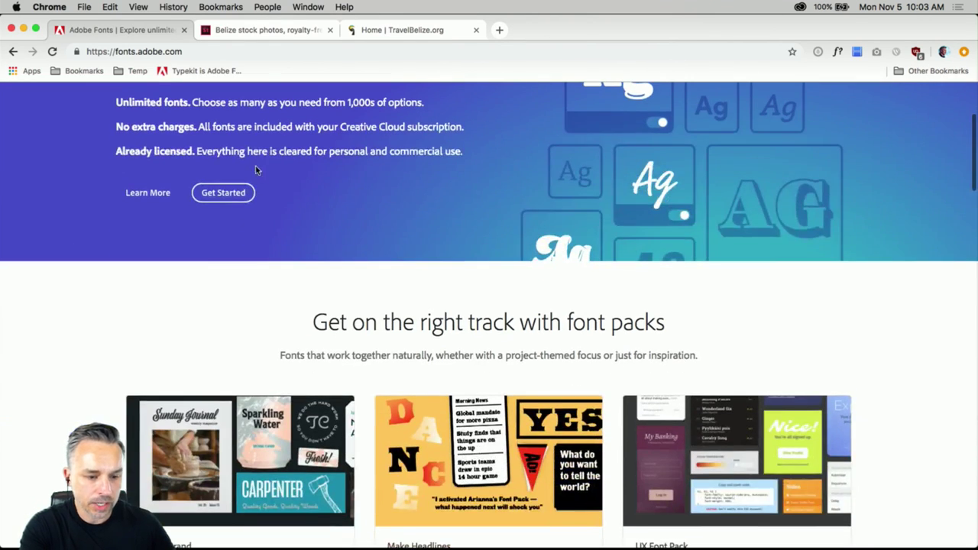
{"action": "left_click", "coordinate": [226, 194]}
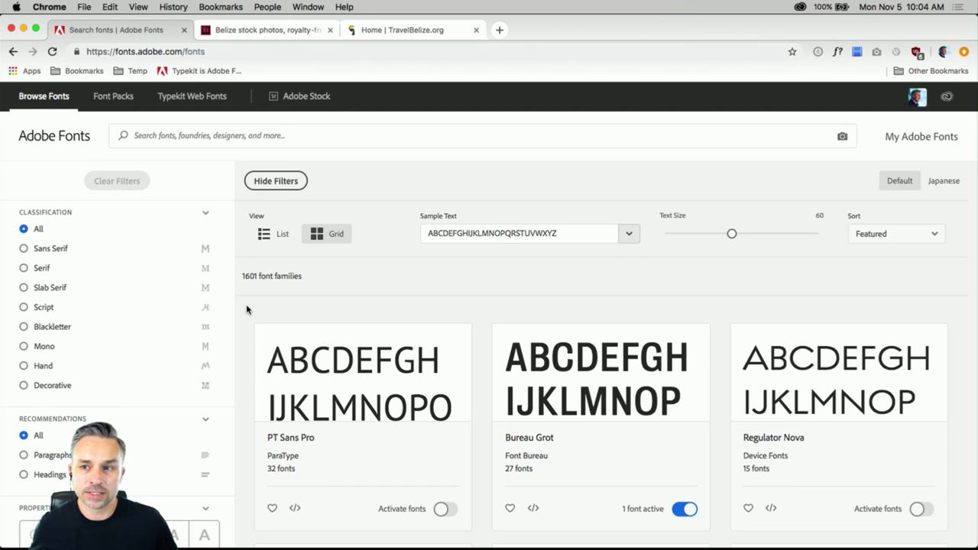
{"action": "scroll", "coordinate": [246, 309], "scroll_direction": "down", "scroll_amount": 4}
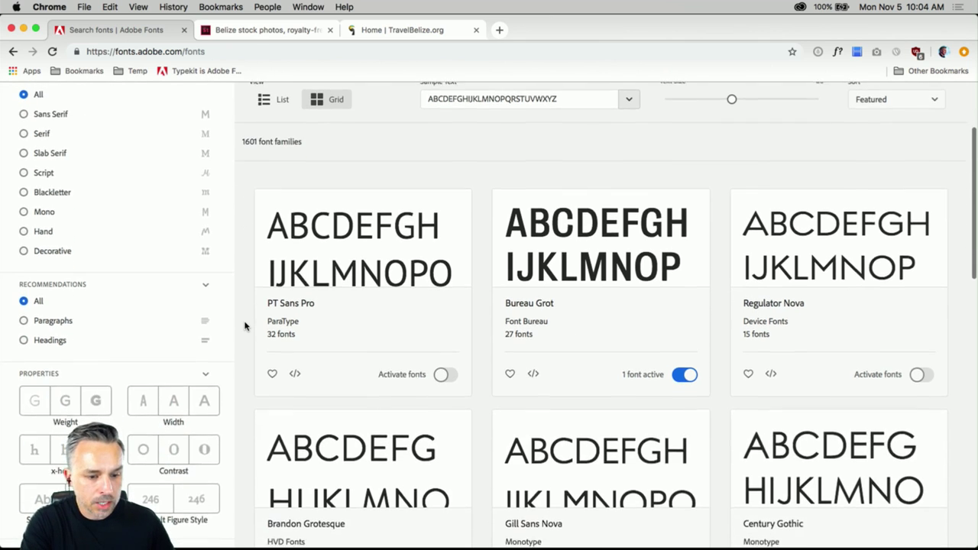
{"action": "scroll", "coordinate": [245, 326], "scroll_direction": "up", "scroll_amount": 4}
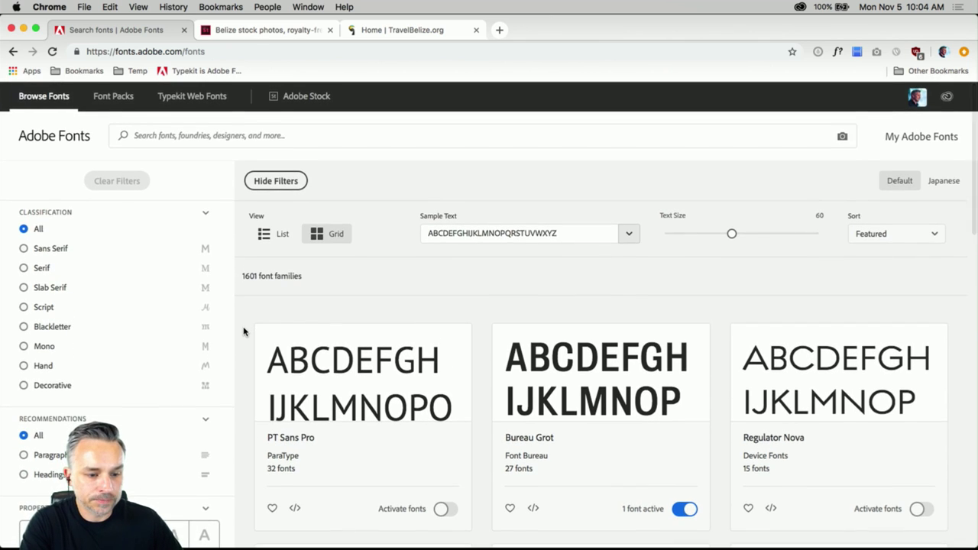
{"action": "scroll", "coordinate": [243, 331], "scroll_direction": "down", "scroll_amount": 1}
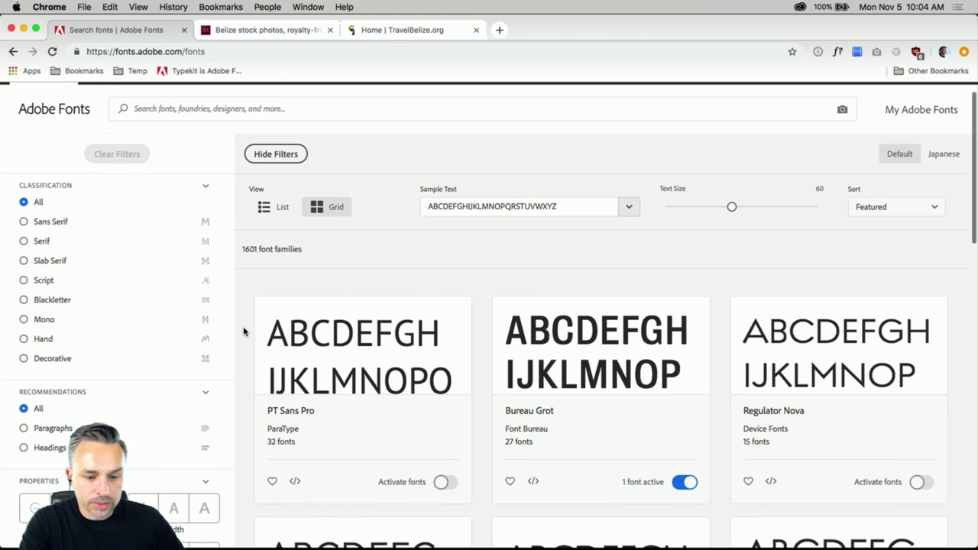
{"action": "scroll", "coordinate": [244, 330], "scroll_direction": "up", "scroll_amount": 1}
{"action": "mouse_move", "coordinate": [360, 538]}
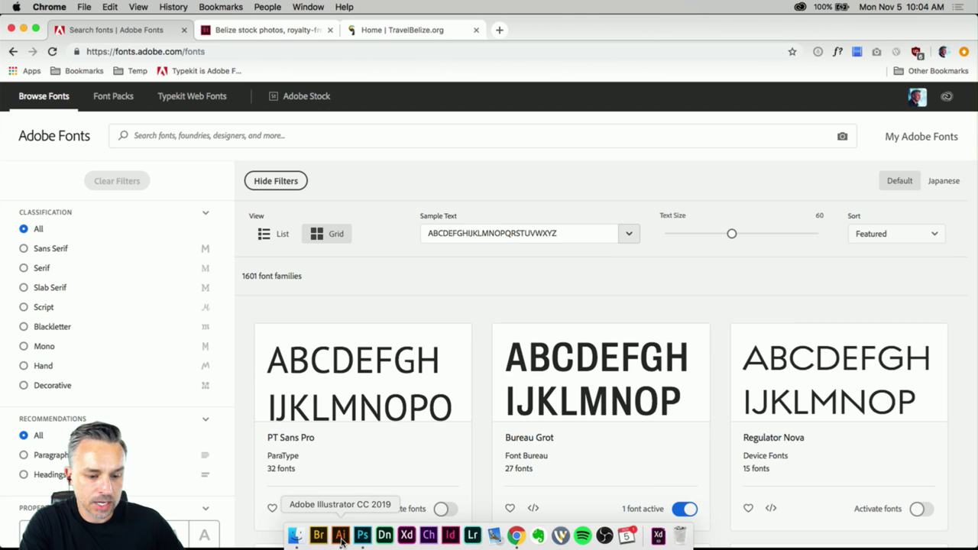
{"action": "left_click", "coordinate": [362, 535]}
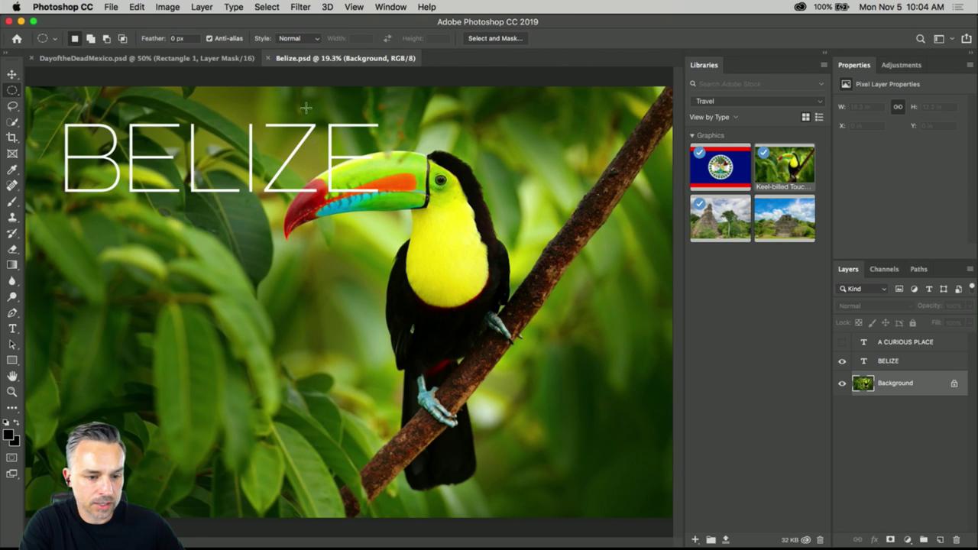
{"action": "left_click", "coordinate": [112, 59]}
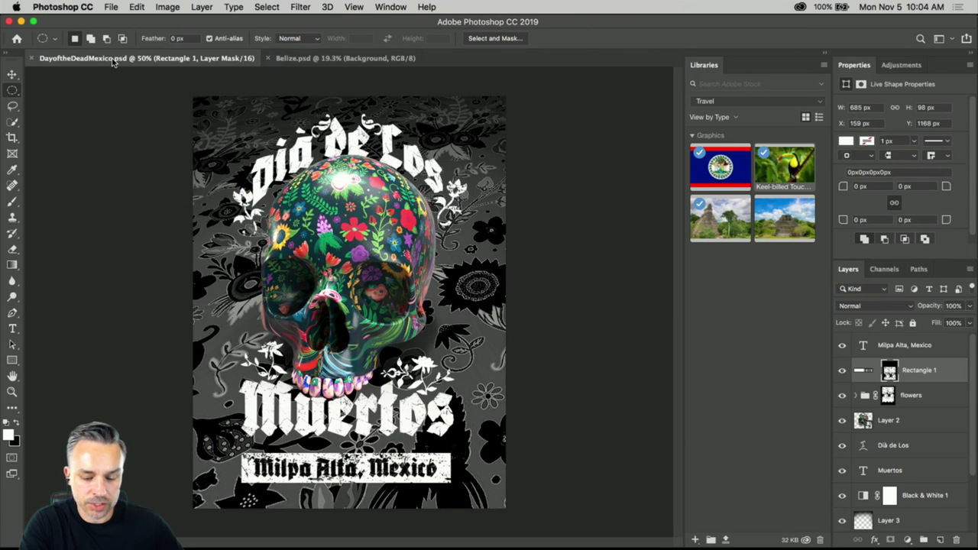
{"action": "key", "text": "super+equal"}
{"action": "key", "text": "super+0"}
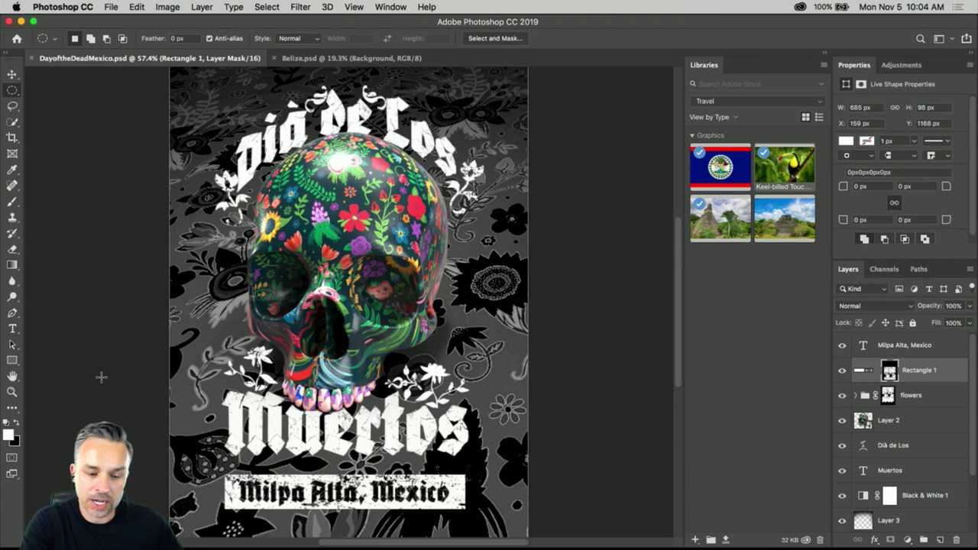
{"action": "scroll", "coordinate": [320, 495], "scroll_direction": "up", "scroll_amount": 5}
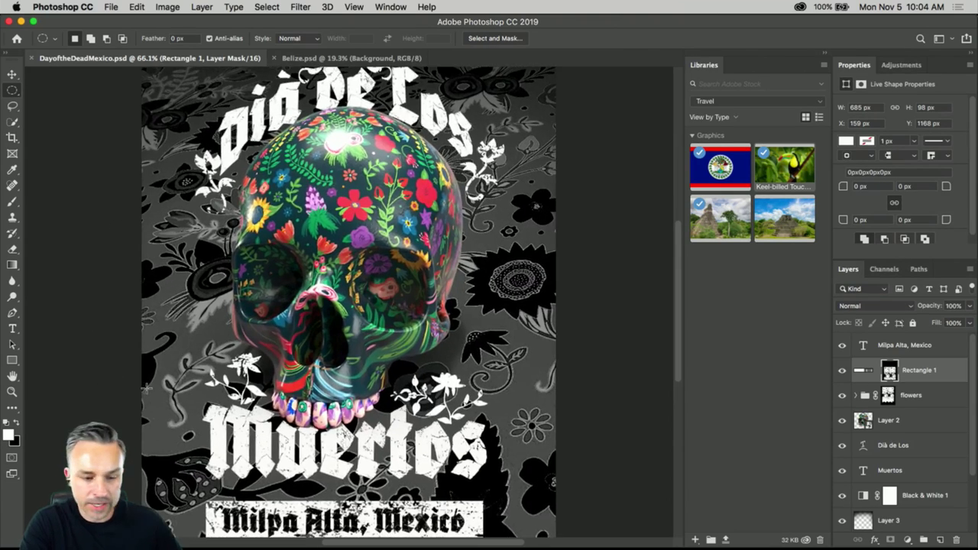
{"action": "scroll", "coordinate": [182, 264], "scroll_direction": "down", "scroll_amount": 3}
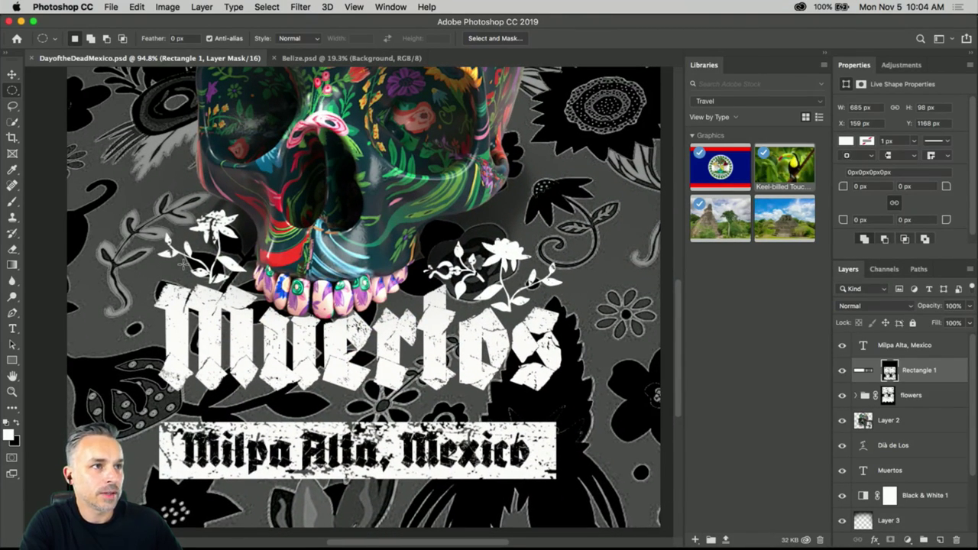
{"action": "key", "text": "super+0"}
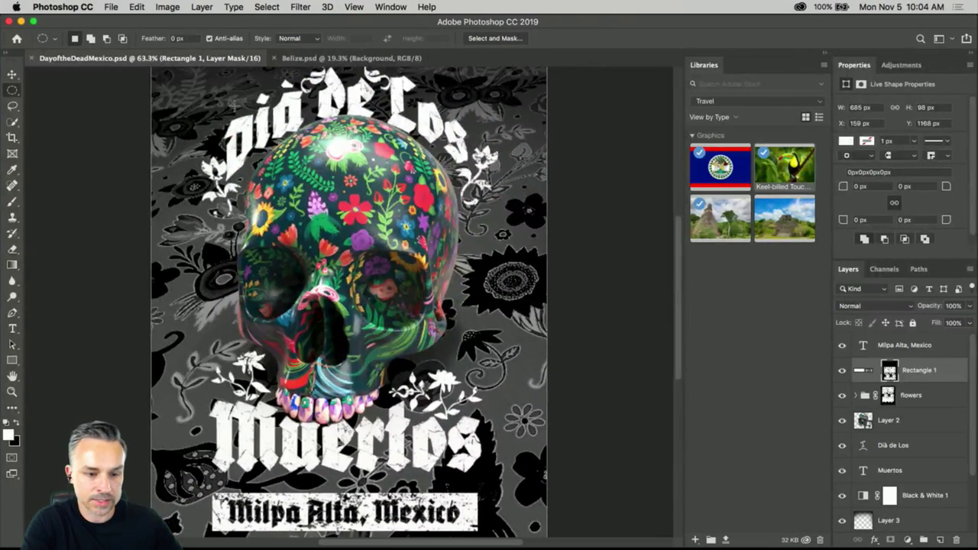
{"action": "left_click", "coordinate": [302, 65]}
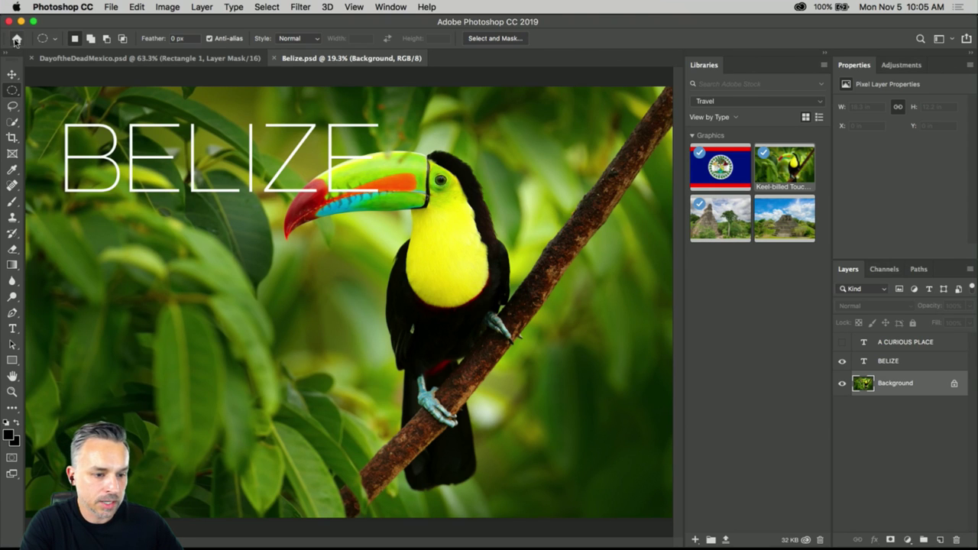
{"action": "left_click", "coordinate": [21, 6]}
Step: Scroll the Adobe Fonts catalogue, then bring Photoshop's Belize toucan document forward
{"action": "left_click", "coordinate": [237, 233]}
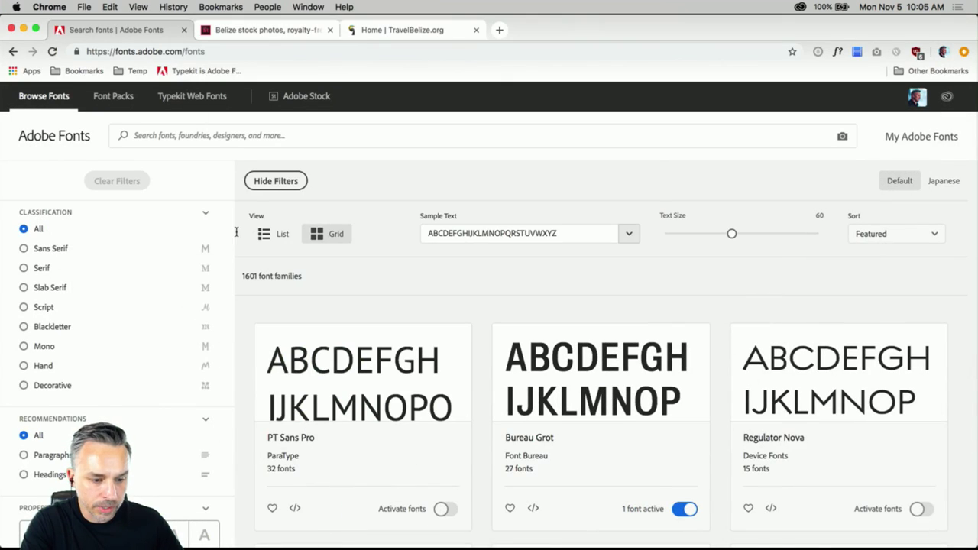
{"action": "scroll", "coordinate": [209, 256], "scroll_direction": "down", "scroll_amount": 3}
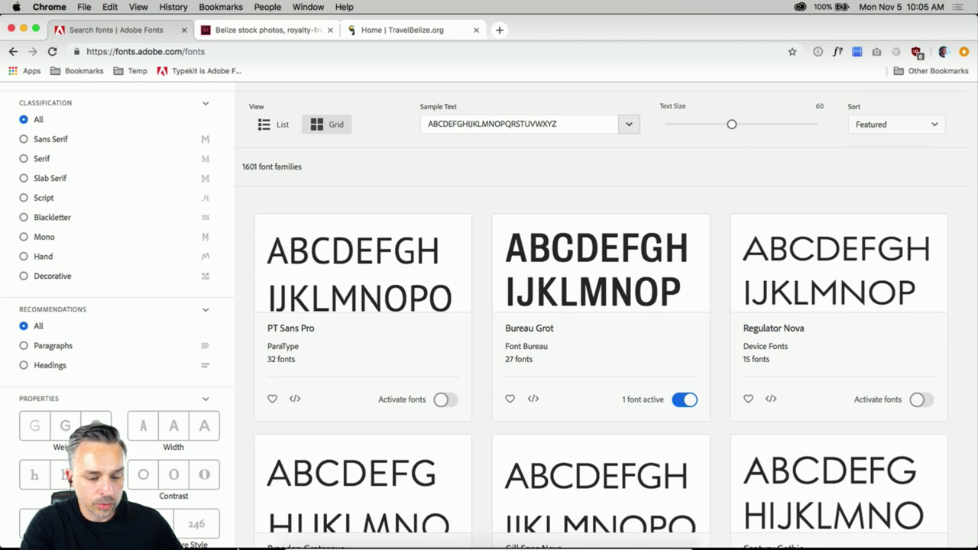
{"action": "left_click", "coordinate": [362, 535]}
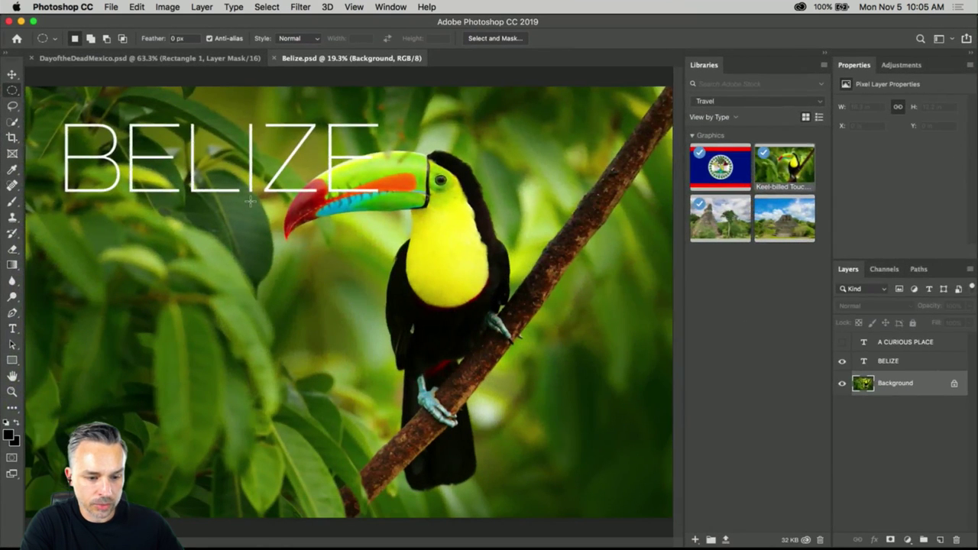
Step: Show the A CURIOUS PLACE layer and move it just under the BELIZE title
{"action": "left_click", "coordinate": [12, 328]}
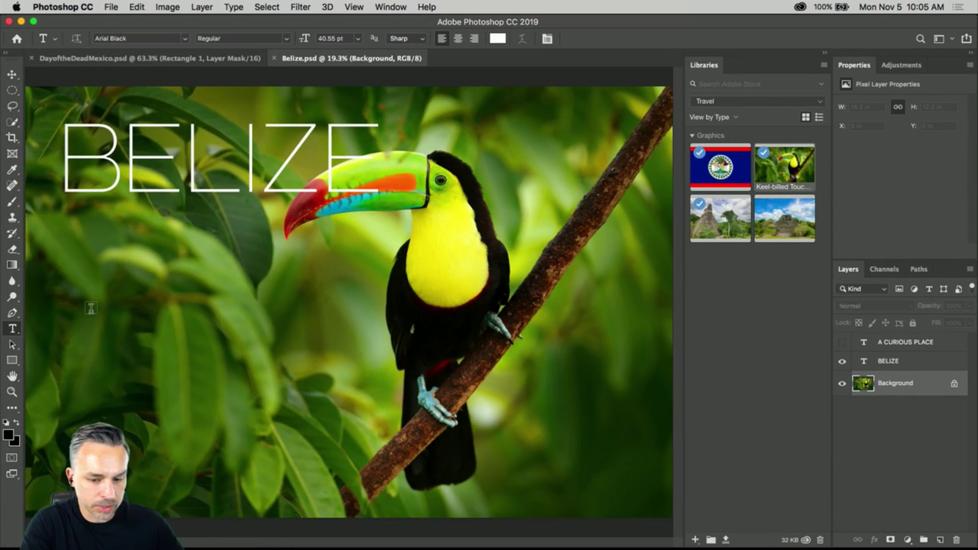
{"action": "left_click", "coordinate": [841, 344]}
{"action": "left_click", "coordinate": [896, 342]}
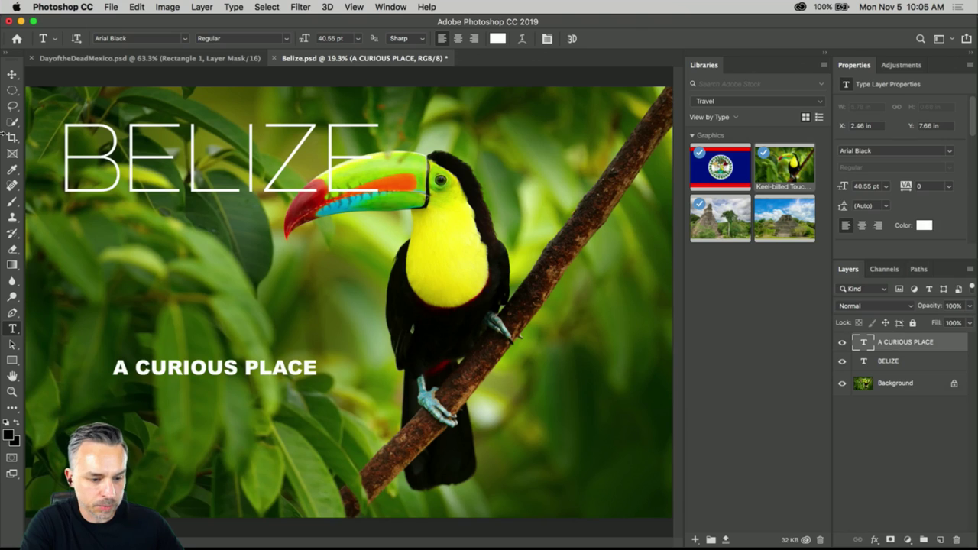
{"action": "left_click", "coordinate": [12, 74]}
{"action": "left_click_drag", "start_coordinate": [201, 378], "coordinate": [152, 229]}
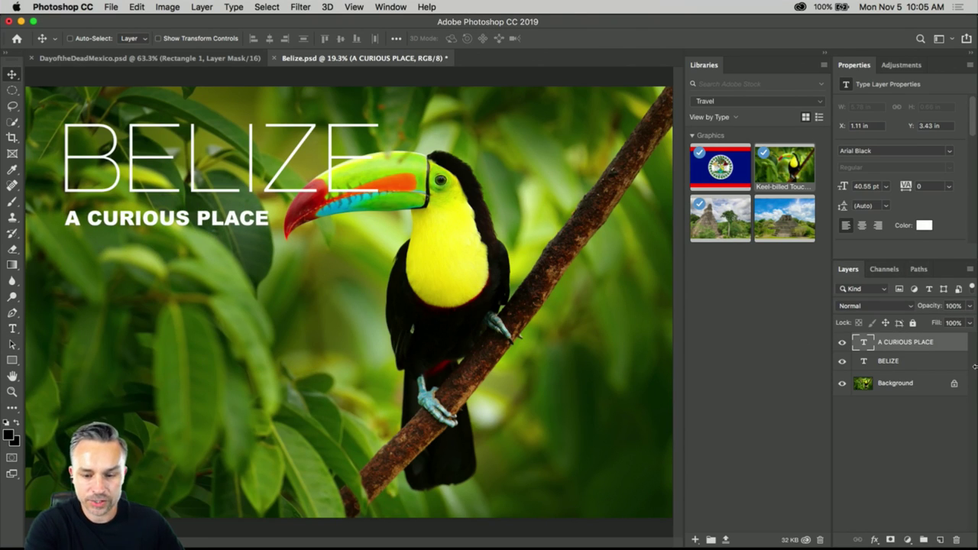
{"action": "left_click", "coordinate": [904, 362], "text": "shift"}
{"action": "scroll", "coordinate": [275, 272], "scroll_direction": "up", "scroll_amount": 5}
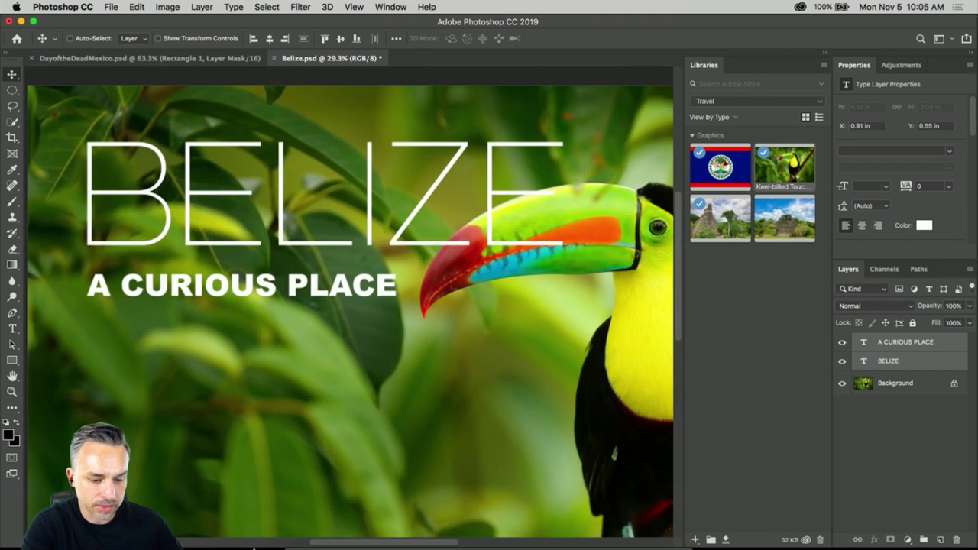
Step: Check the Illustrator draft, then return to the Adobe Fonts page in Chrome
{"action": "left_click", "coordinate": [340, 536]}
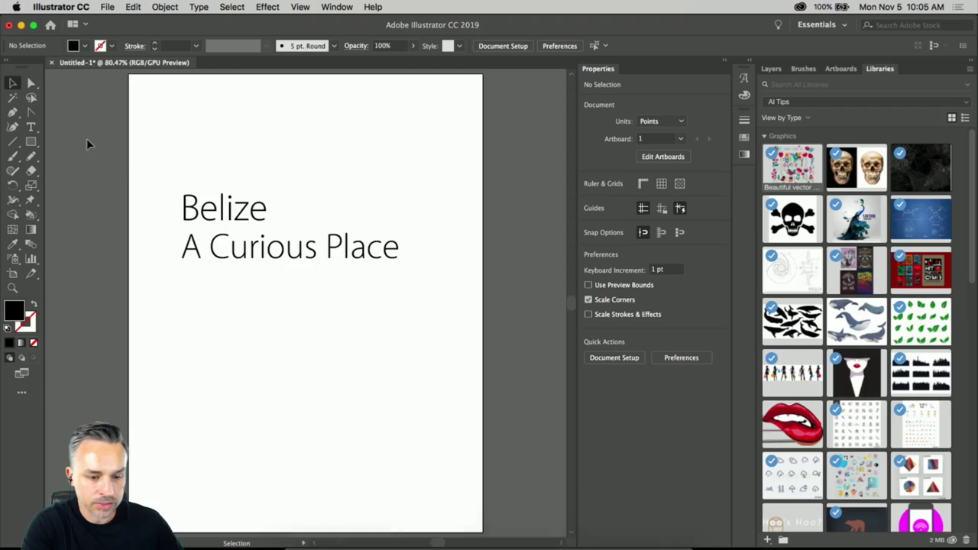
{"action": "left_click", "coordinate": [362, 536]}
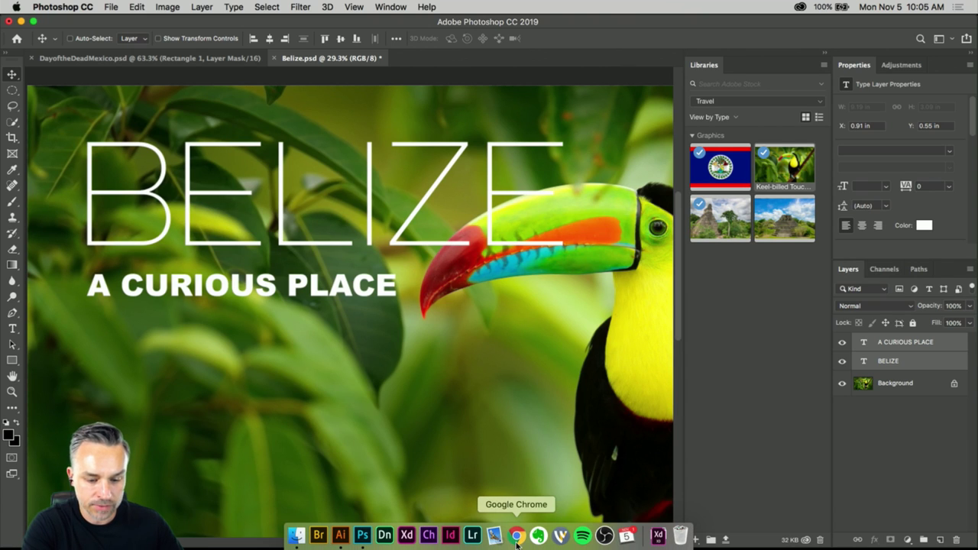
{"action": "left_click", "coordinate": [516, 537]}
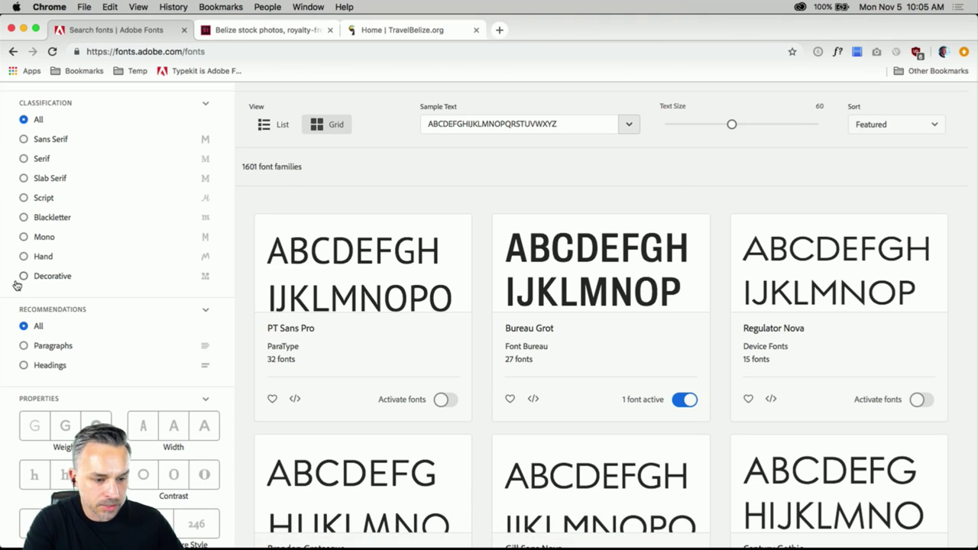
Step: Filter the Adobe Fonts catalogue to Hand fonts at the boldest weight
{"action": "left_click", "coordinate": [24, 256]}
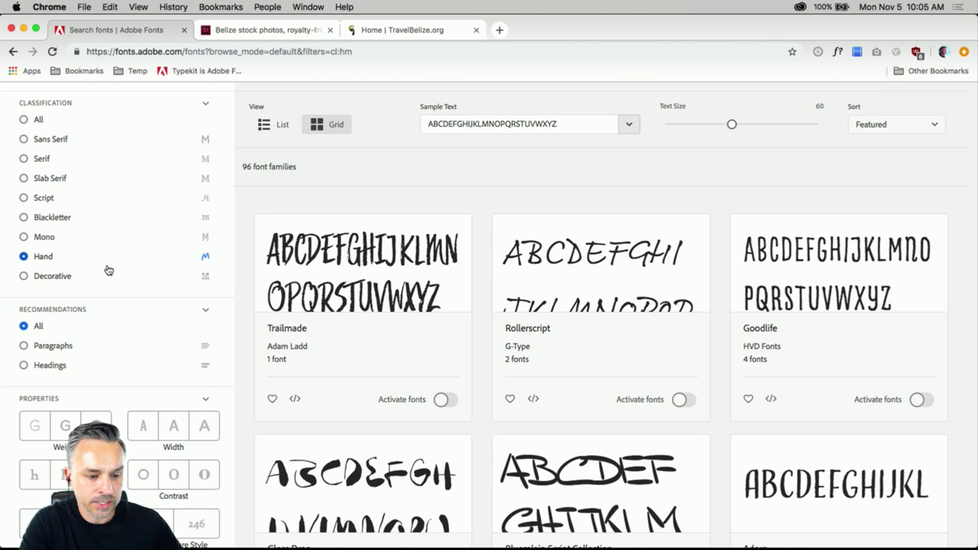
{"action": "scroll", "coordinate": [57, 324], "scroll_direction": "down", "scroll_amount": 3}
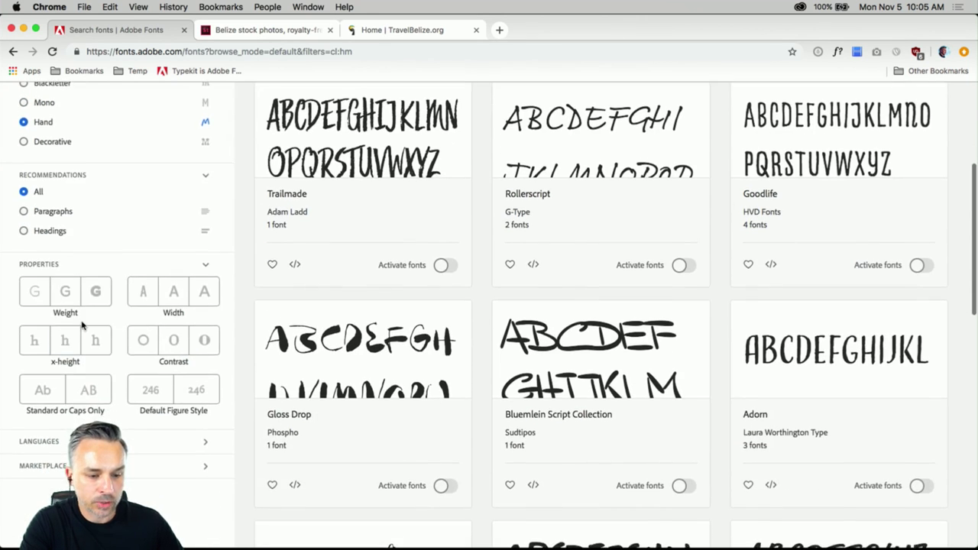
{"action": "left_click", "coordinate": [86, 327]}
{"action": "scroll", "coordinate": [153, 267], "scroll_direction": "up", "scroll_amount": 6}
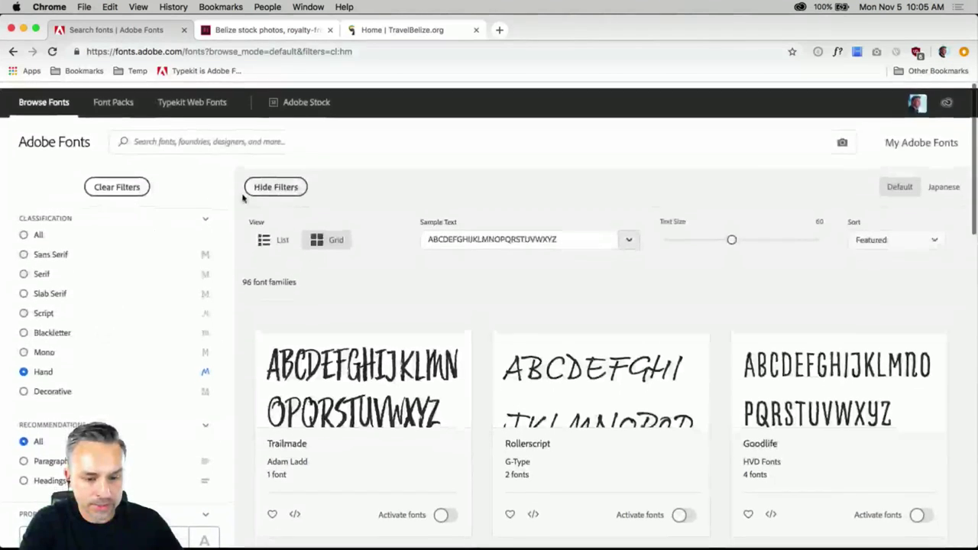
{"action": "scroll", "coordinate": [458, 256], "scroll_direction": "down", "scroll_amount": 1}
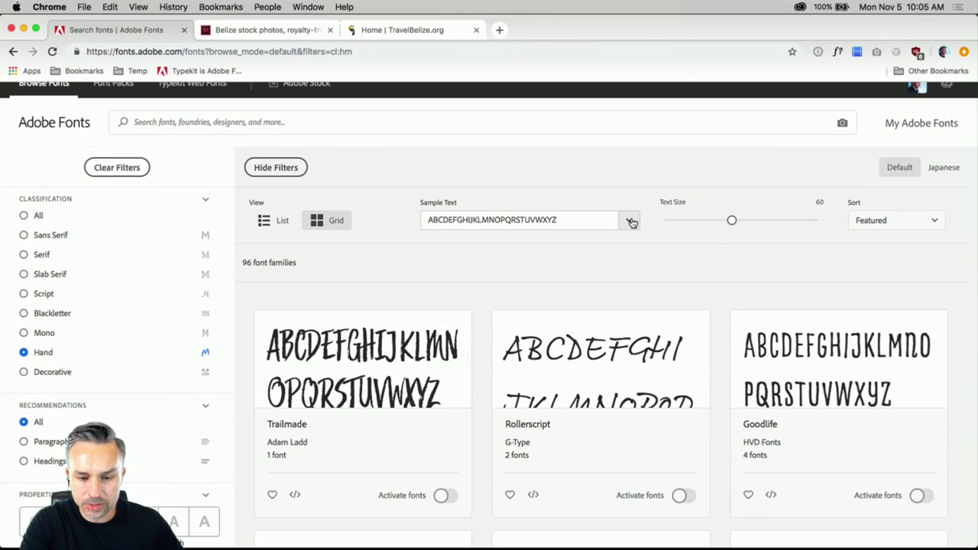
Step: Set the custom sample text to 'Belize' and scroll through the 96 results
{"action": "left_click", "coordinate": [629, 220]}
{"action": "left_click", "coordinate": [464, 247]}
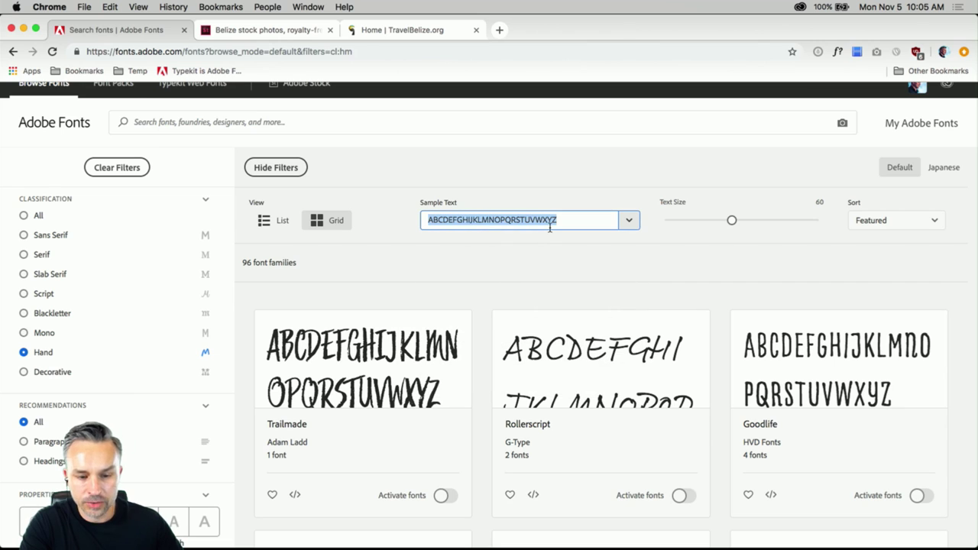
{"action": "type", "text": "Belize"}
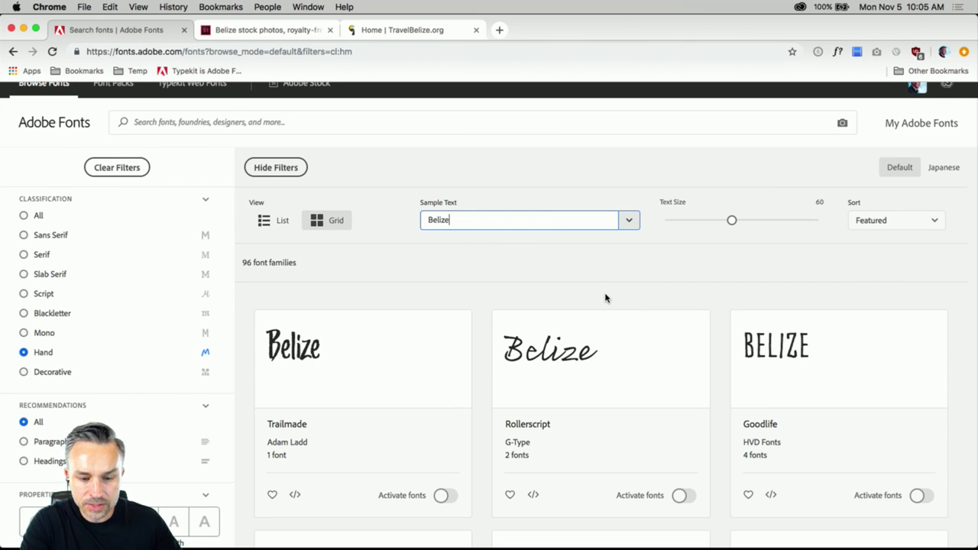
{"action": "scroll", "coordinate": [607, 298], "scroll_direction": "down", "scroll_amount": 5}
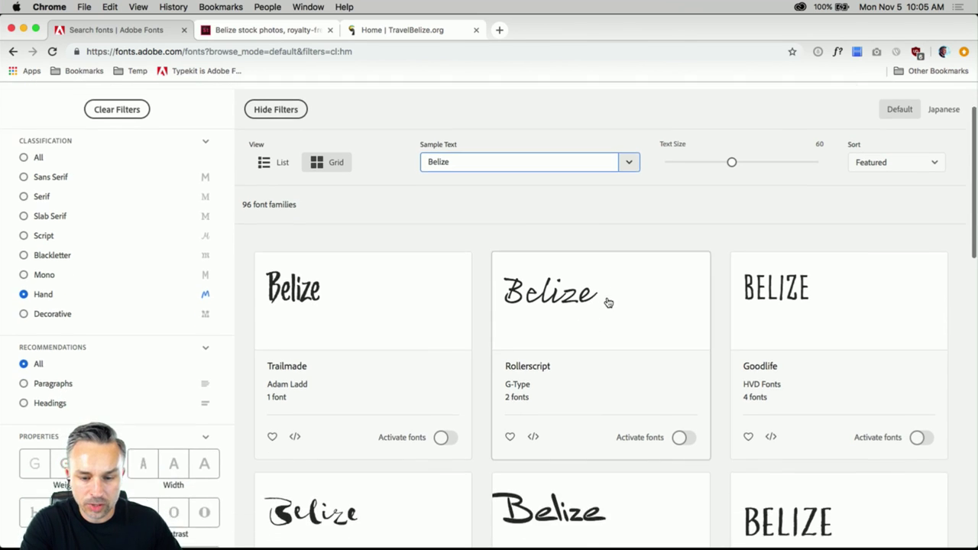
{"action": "scroll", "coordinate": [608, 303], "scroll_direction": "down", "scroll_amount": 5}
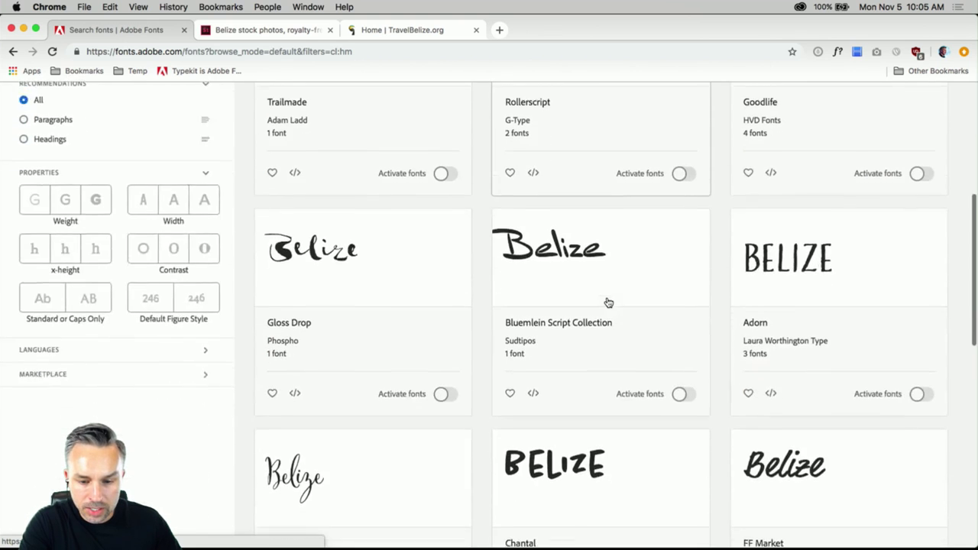
{"action": "scroll", "coordinate": [609, 302], "scroll_direction": "down", "scroll_amount": 5}
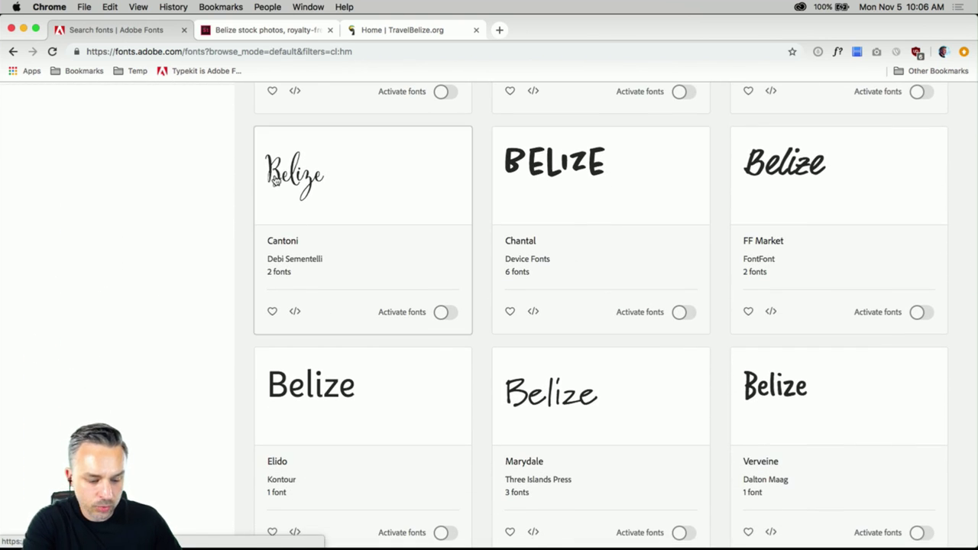
{"action": "scroll", "coordinate": [275, 184], "scroll_direction": "down", "scroll_amount": 5}
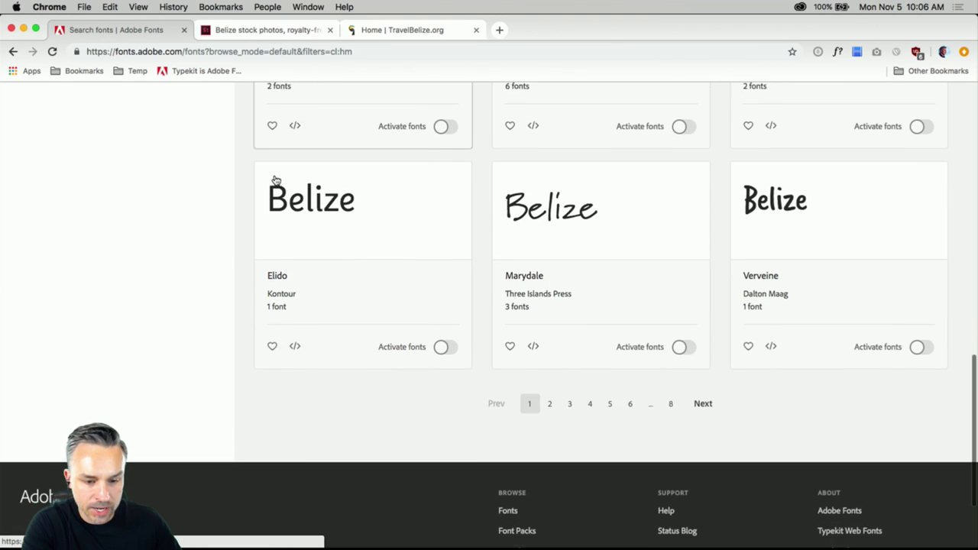
{"action": "scroll", "coordinate": [310, 215], "scroll_direction": "up", "scroll_amount": 15}
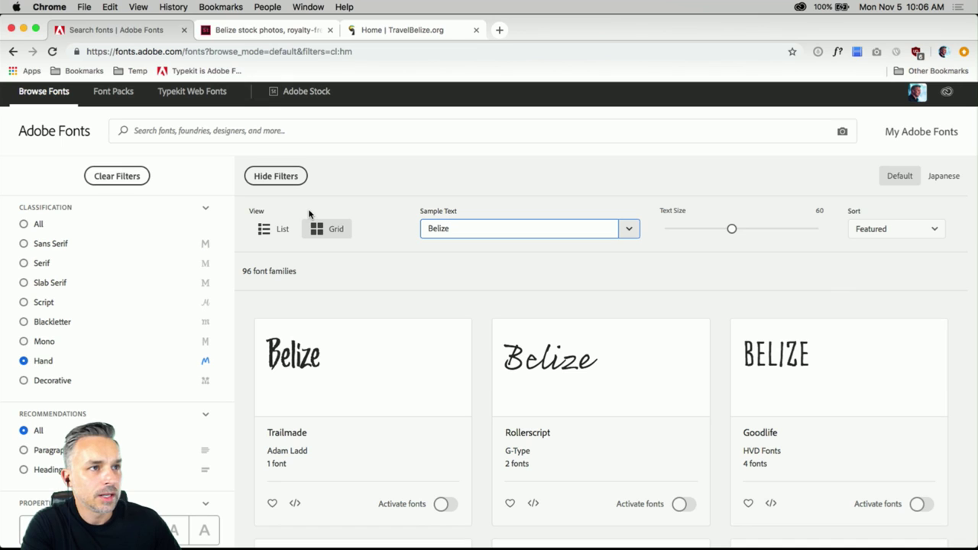
Step: Filter to Slab Serif and activate the Adorn and Rockwell Nova families
{"action": "left_click", "coordinate": [24, 284]}
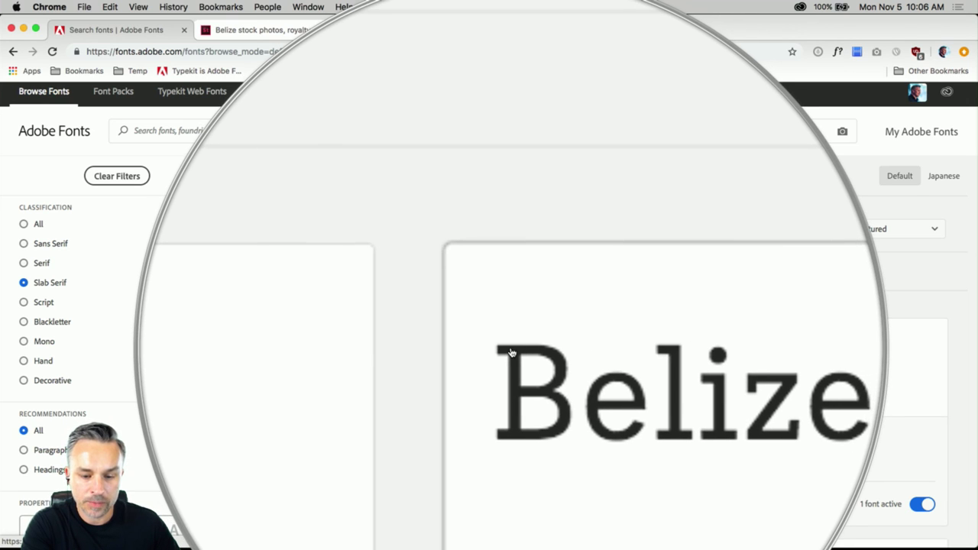
{"action": "scroll", "coordinate": [545, 358], "scroll_direction": "down", "scroll_amount": 5}
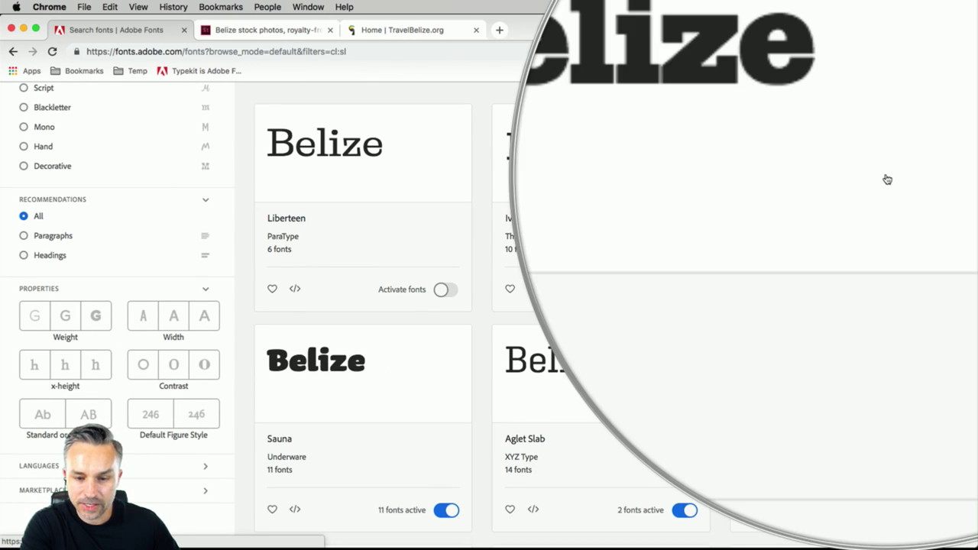
{"action": "scroll", "coordinate": [369, 401], "scroll_direction": "down", "scroll_amount": 2}
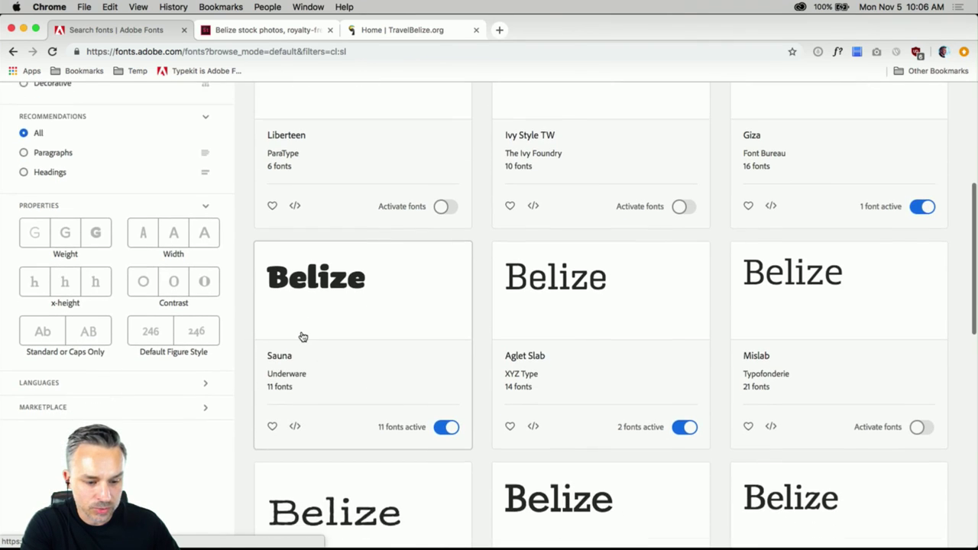
{"action": "scroll", "coordinate": [535, 313], "scroll_direction": "down", "scroll_amount": 3}
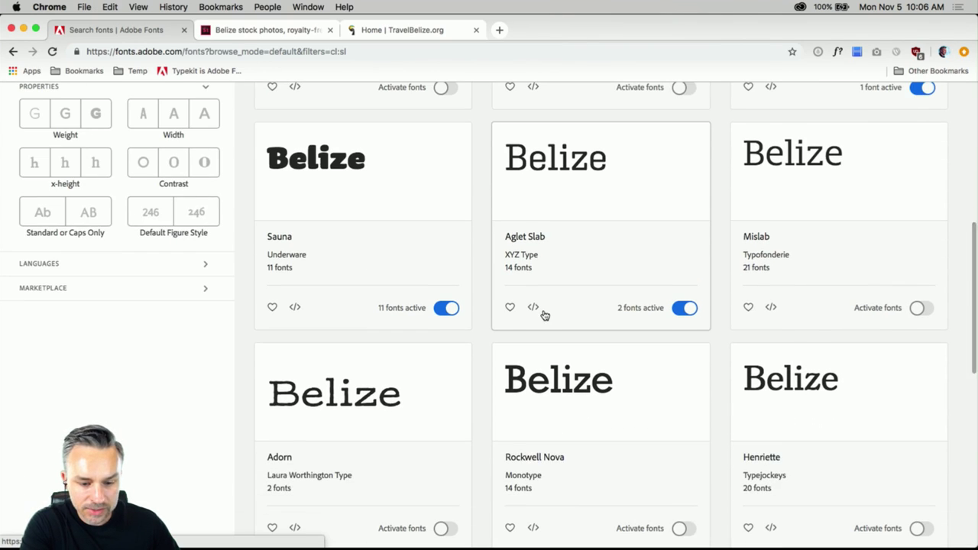
{"action": "scroll", "coordinate": [542, 312], "scroll_direction": "down", "scroll_amount": 3}
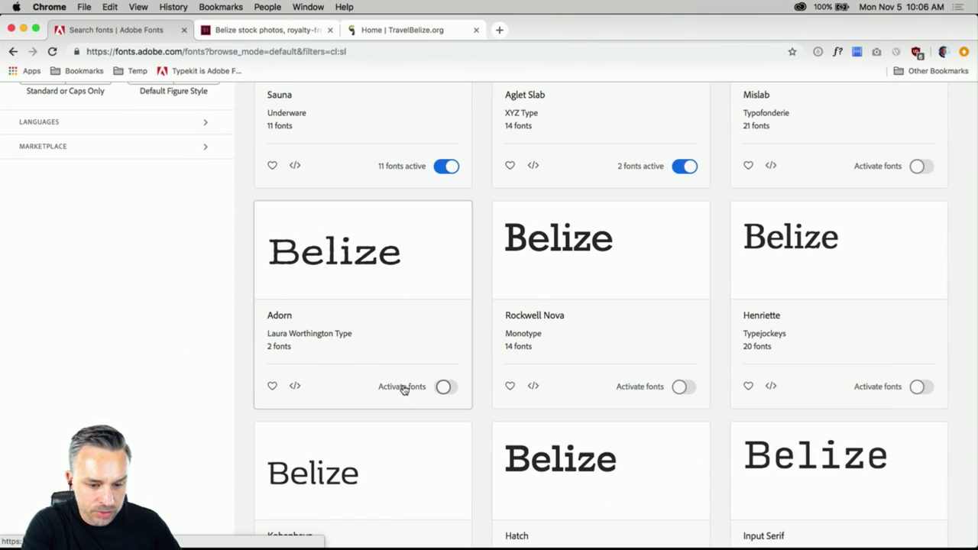
{"action": "left_click", "coordinate": [446, 387]}
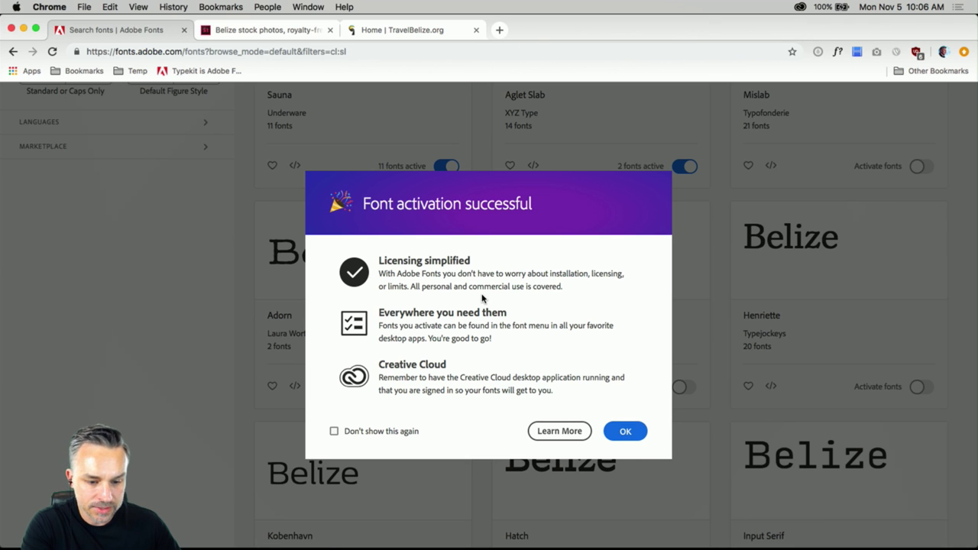
{"action": "left_click", "coordinate": [626, 431]}
{"action": "scroll", "coordinate": [618, 317], "scroll_direction": "down", "scroll_amount": 2}
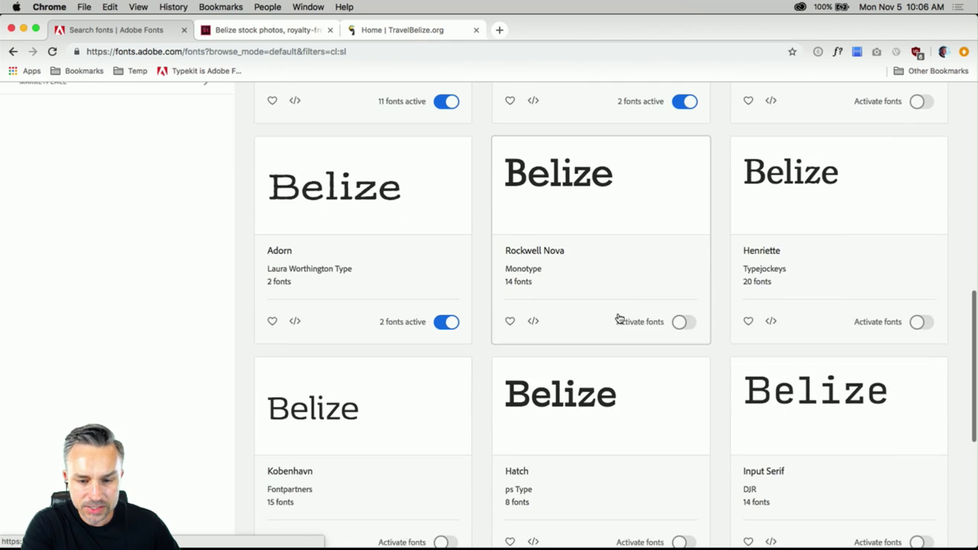
{"action": "left_click", "coordinate": [684, 321]}
{"action": "left_click", "coordinate": [624, 432]}
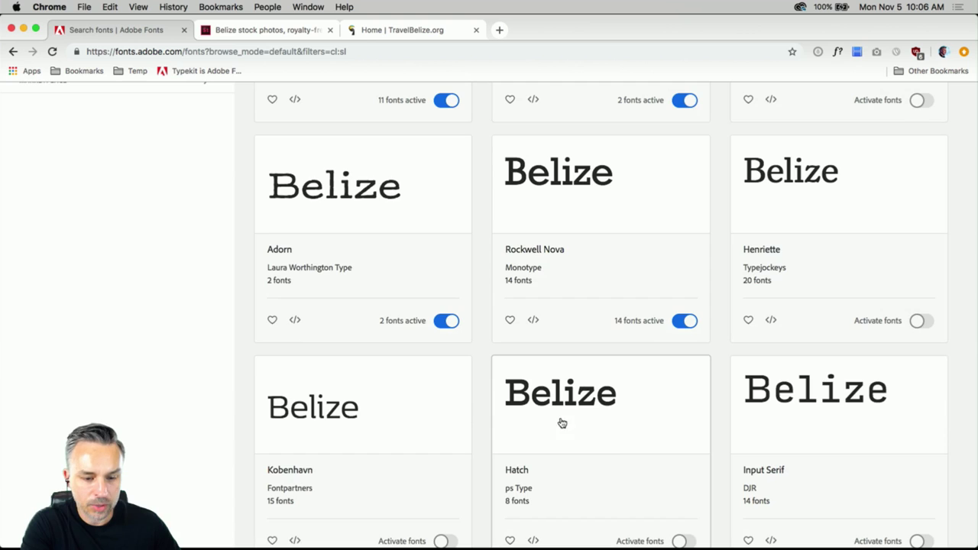
{"action": "scroll", "coordinate": [382, 427], "scroll_direction": "up", "scroll_amount": 10}
{"action": "scroll", "coordinate": [152, 397], "scroll_direction": "down", "scroll_amount": 1}
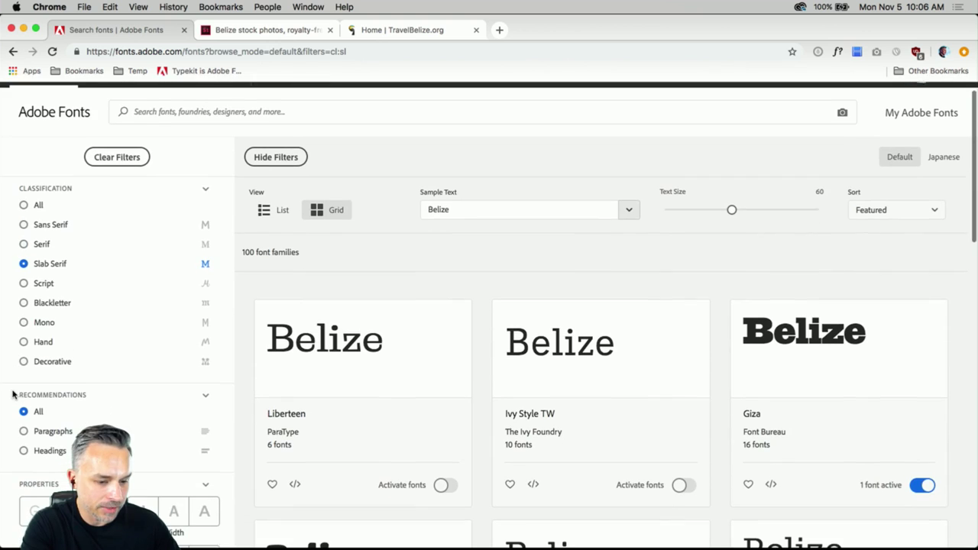
Step: Switch back to Hand fonts and activate Bluemlein Script Collection and Marydale
{"action": "left_click", "coordinate": [23, 341]}
{"action": "scroll", "coordinate": [282, 363], "scroll_direction": "down", "scroll_amount": 5}
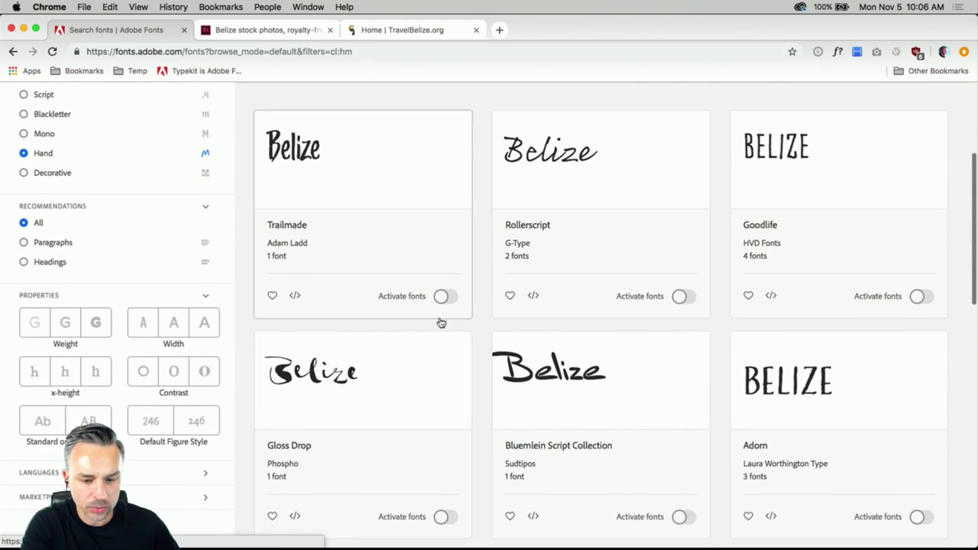
{"action": "scroll", "coordinate": [438, 323], "scroll_direction": "down", "scroll_amount": 4}
{"action": "left_click", "coordinate": [677, 384]}
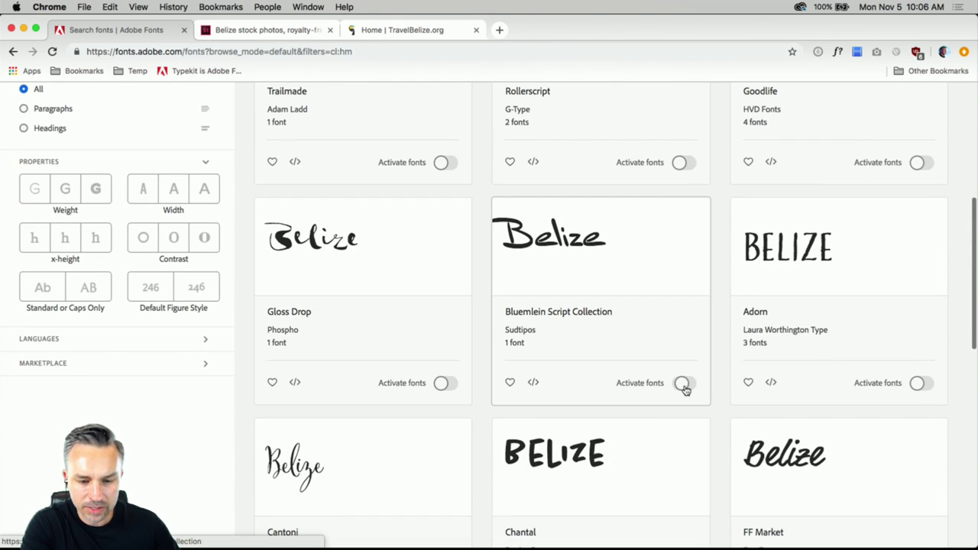
{"action": "left_click", "coordinate": [637, 433]}
{"action": "scroll", "coordinate": [633, 412], "scroll_direction": "down", "scroll_amount": 7}
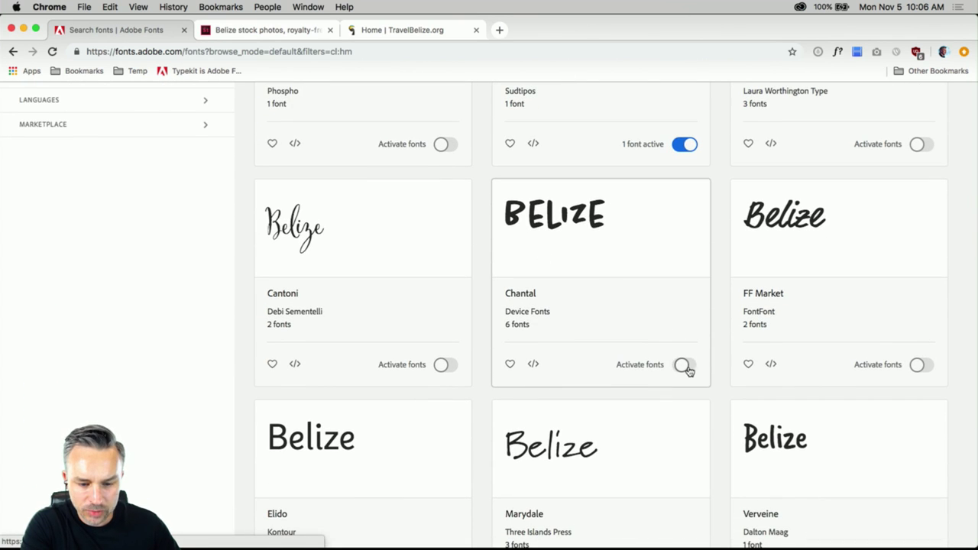
{"action": "scroll", "coordinate": [690, 366], "scroll_direction": "down", "scroll_amount": 5}
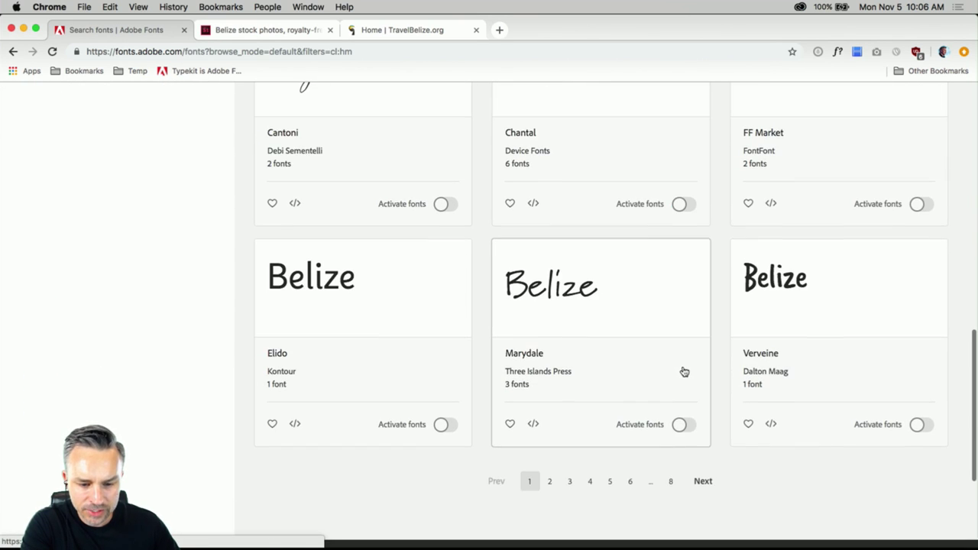
{"action": "left_click", "coordinate": [679, 425]}
{"action": "left_click", "coordinate": [621, 432]}
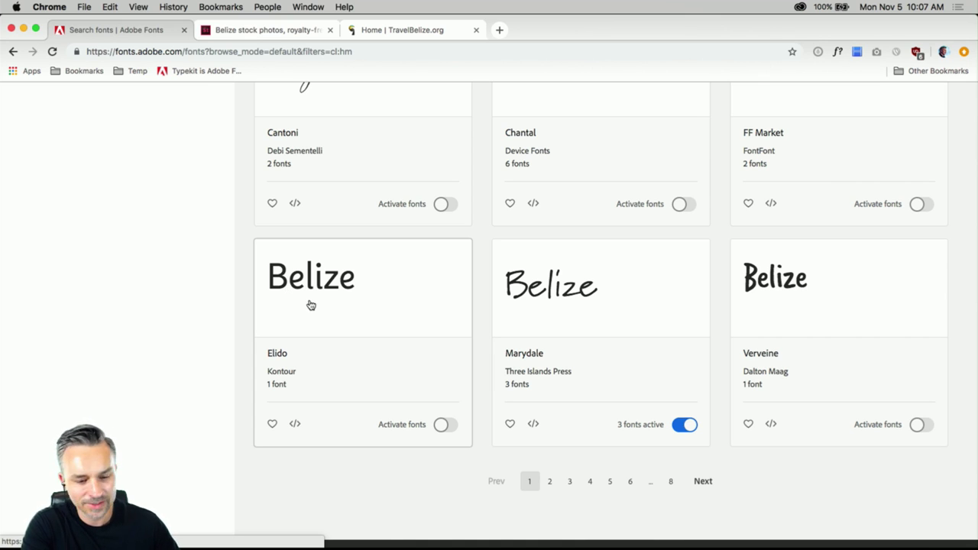
{"action": "scroll", "coordinate": [310, 303], "scroll_direction": "up", "scroll_amount": 3}
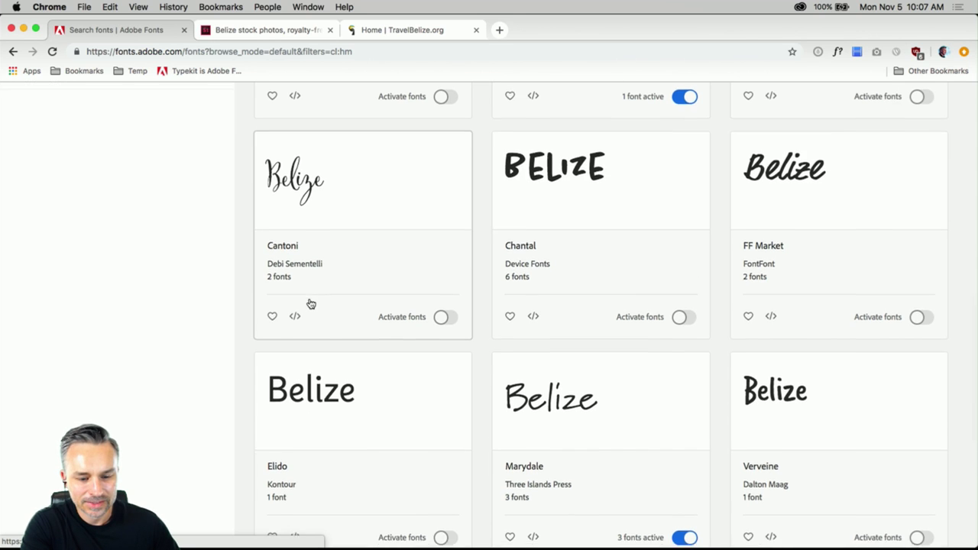
{"action": "scroll", "coordinate": [309, 303], "scroll_direction": "down", "scroll_amount": 6}
{"action": "scroll", "coordinate": [309, 303], "scroll_direction": "up", "scroll_amount": 5}
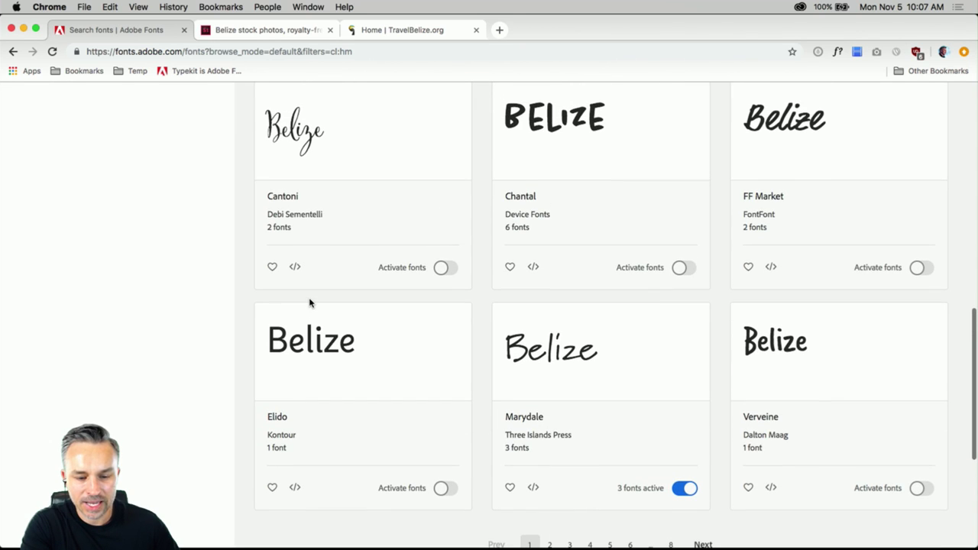
{"action": "scroll", "coordinate": [310, 303], "scroll_direction": "down", "scroll_amount": 2}
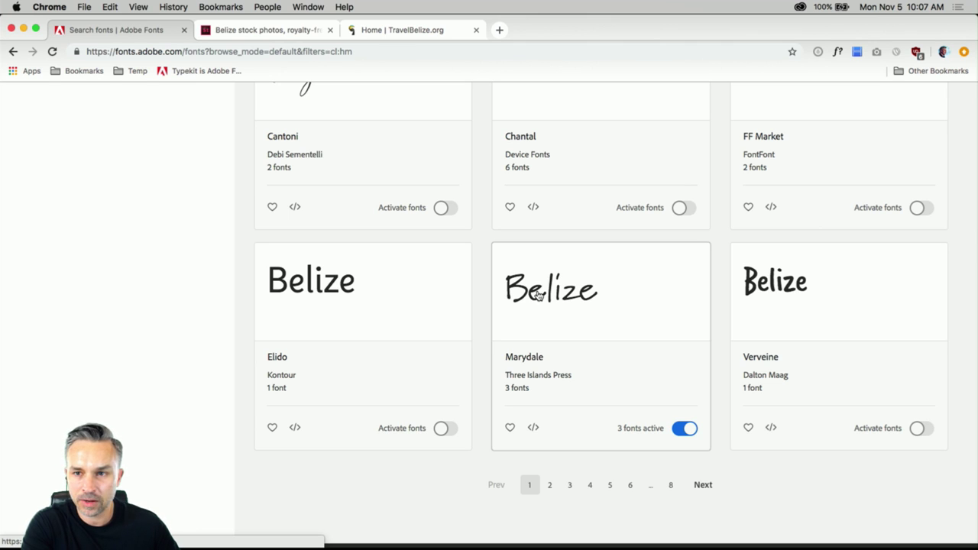
{"action": "mouse_move", "coordinate": [328, 547]}
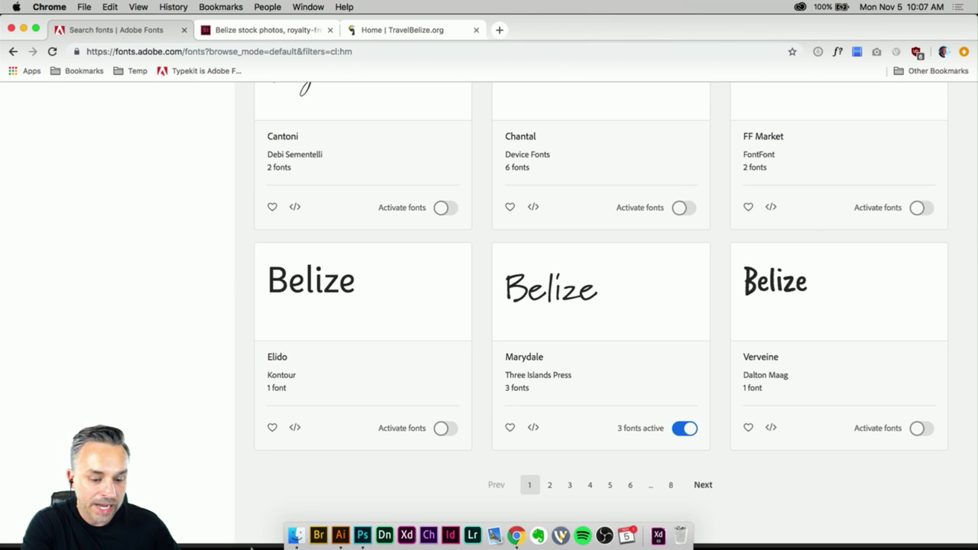
Step: In Photoshop, select the BELIZE text and set it in Adorn Slab Serif Regular
{"action": "left_click", "coordinate": [362, 534]}
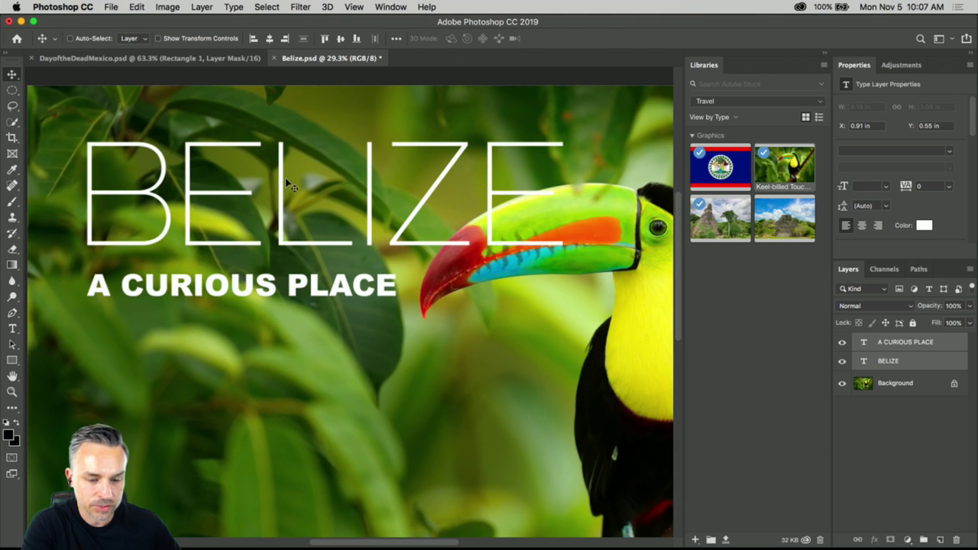
{"action": "left_click", "coordinate": [11, 329]}
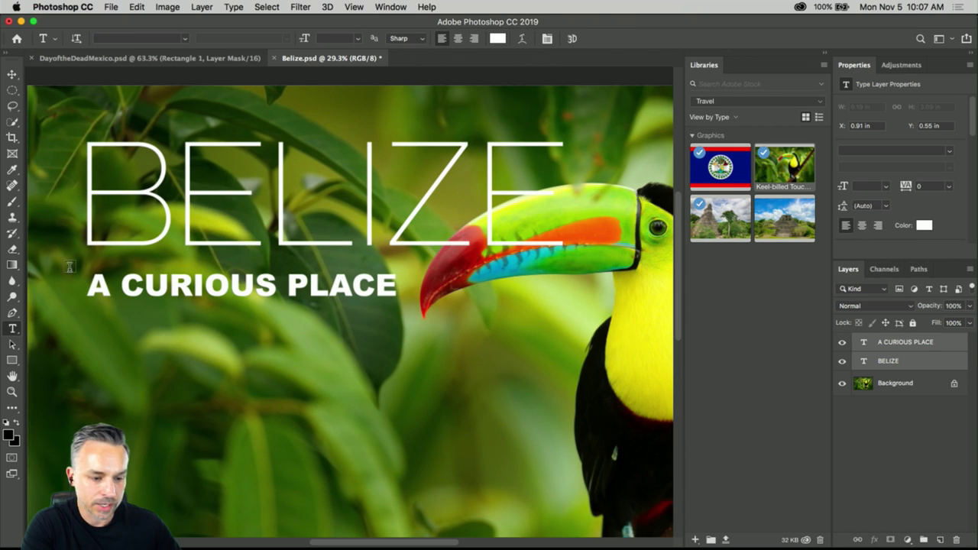
{"action": "left_click", "coordinate": [100, 188]}
{"action": "left_click_drag", "start_coordinate": [100, 188], "coordinate": [675, 191]}
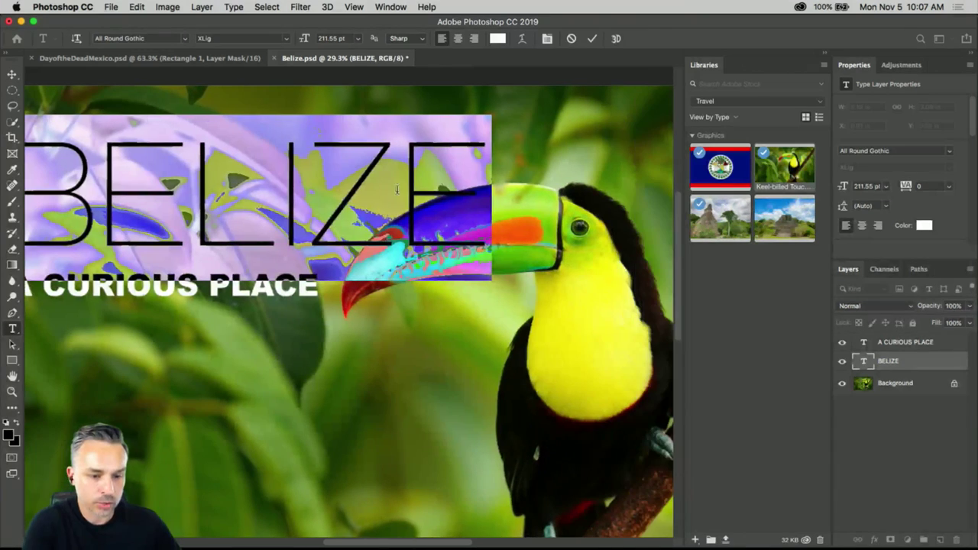
{"action": "left_click", "coordinate": [146, 39]}
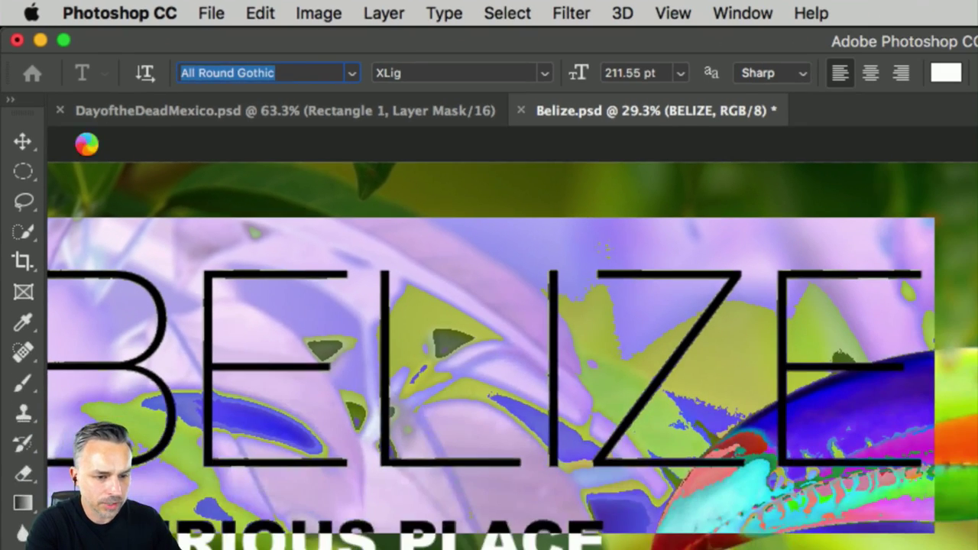
{"action": "type", "text": "ad"}
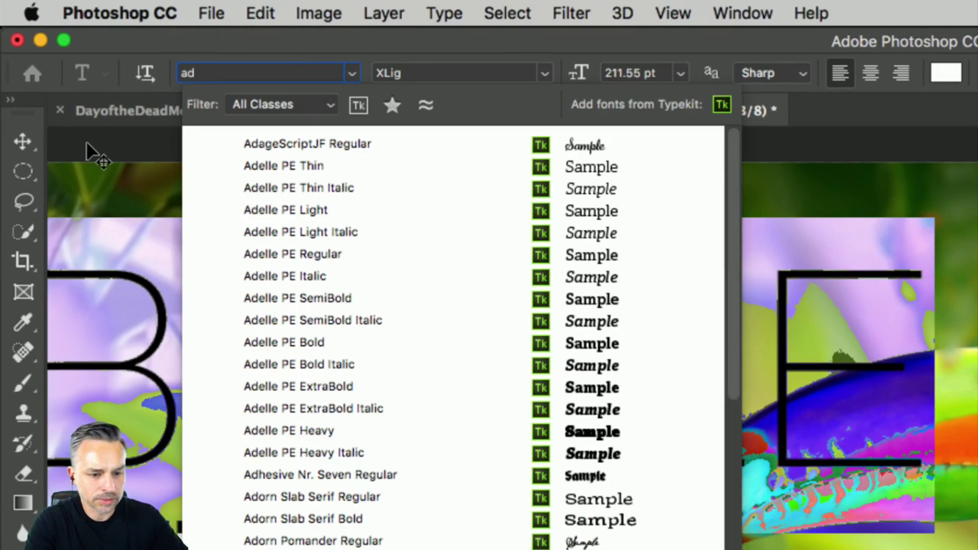
{"action": "type", "text": "or"}
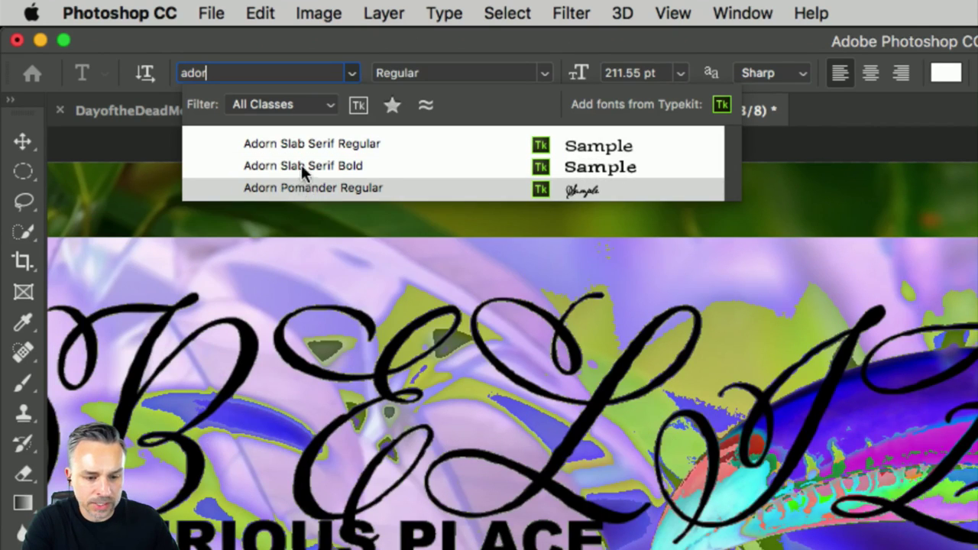
{"action": "left_click", "coordinate": [299, 144]}
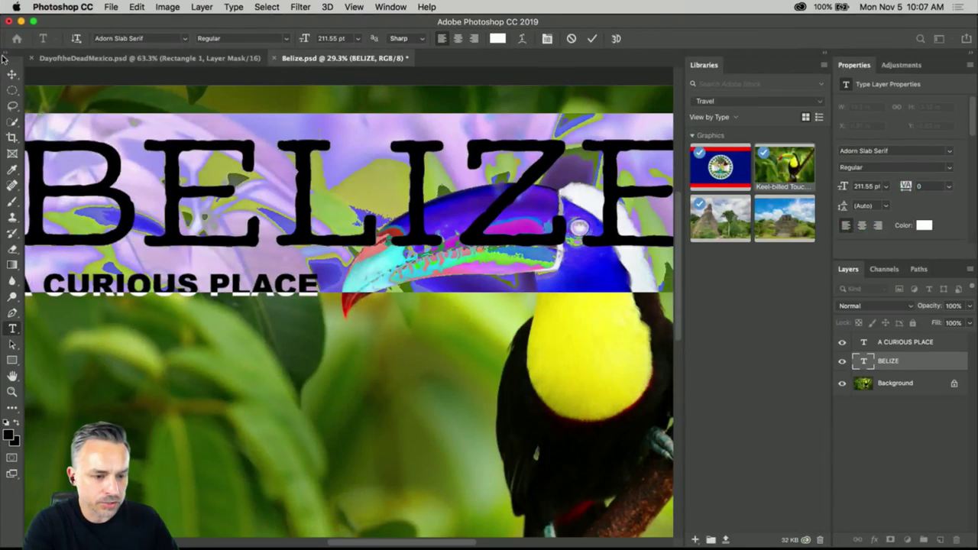
{"action": "left_click", "coordinate": [23, 141]}
{"action": "key", "text": "super+t"}
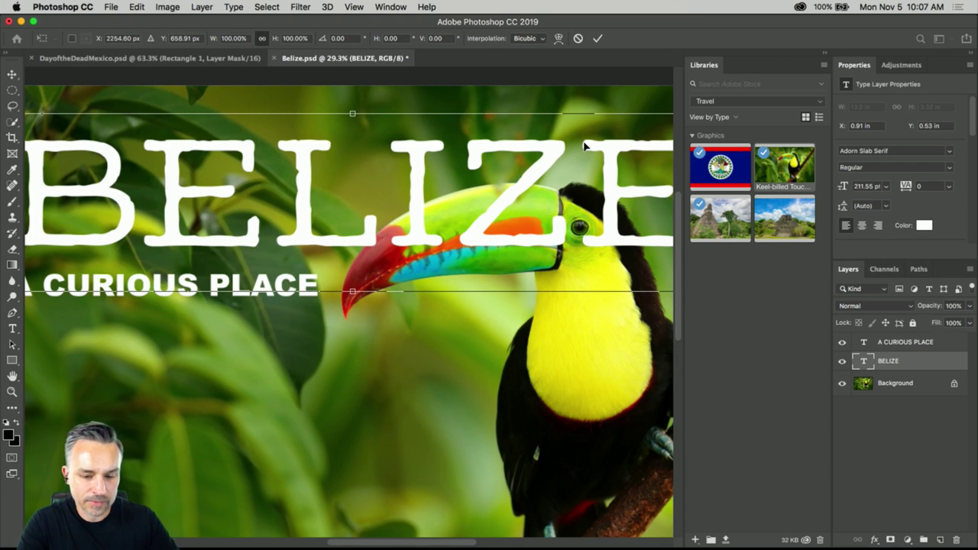
Step: Scale the BELIZE title down to about 57%, making it 120.83 pt
{"action": "key", "text": "super+minus"}
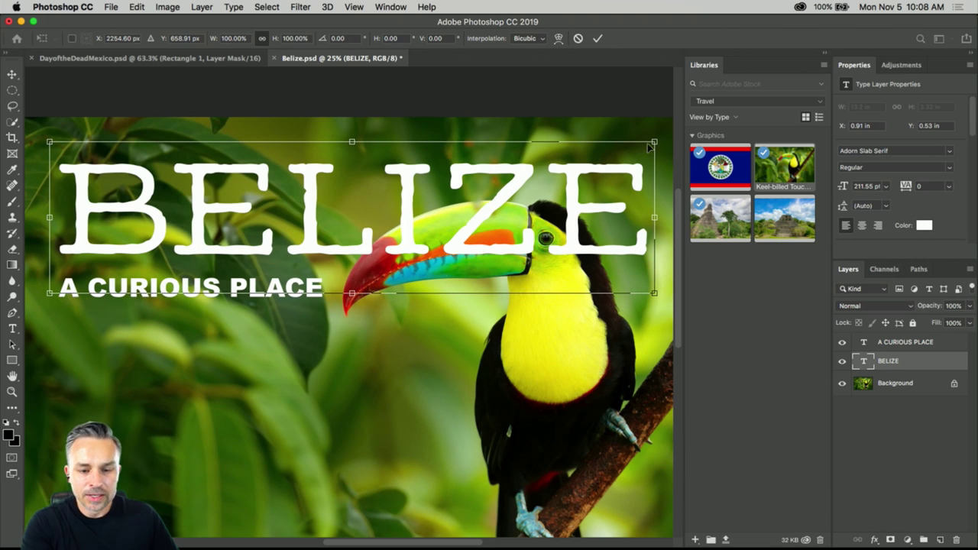
{"action": "left_click_drag", "start_coordinate": [657, 140], "coordinate": [394, 159]}
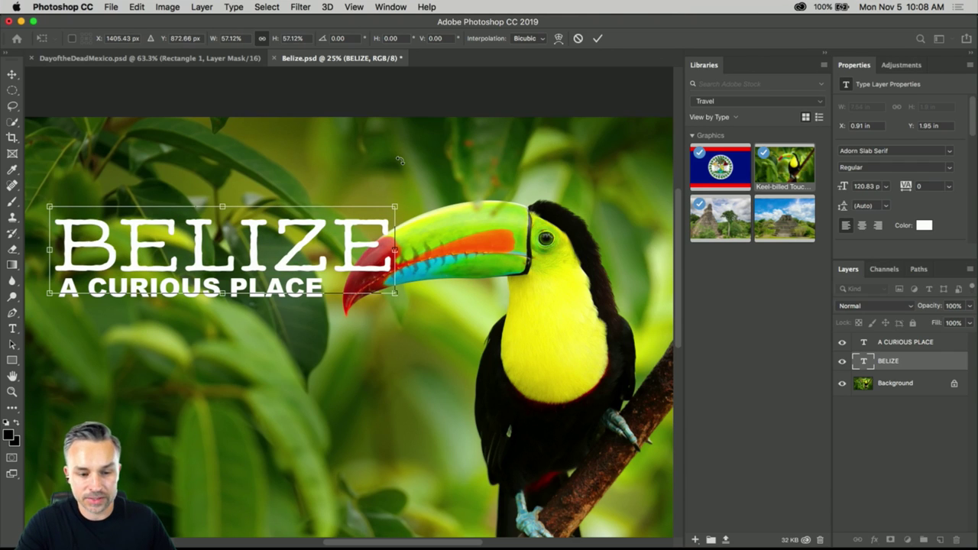
{"action": "key", "text": "Return"}
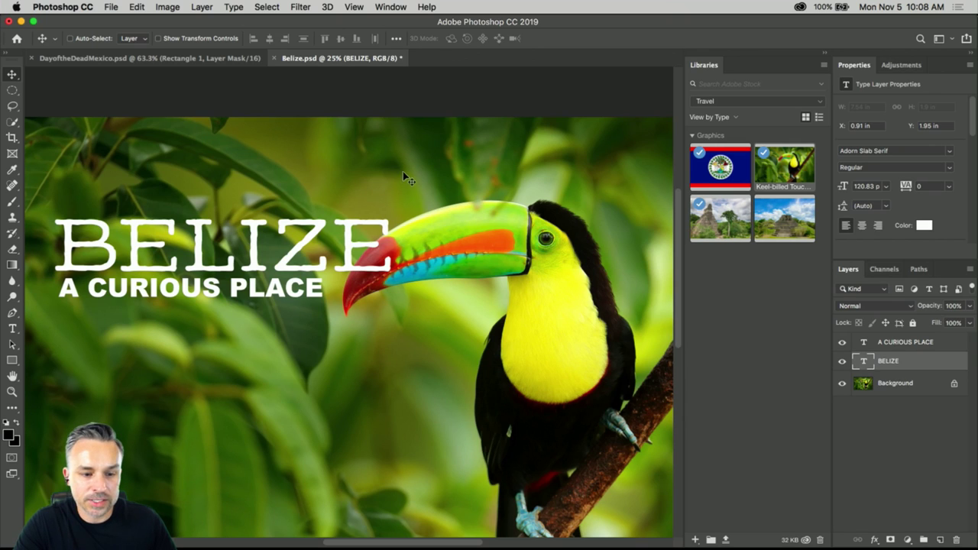
{"action": "left_click", "coordinate": [12, 328]}
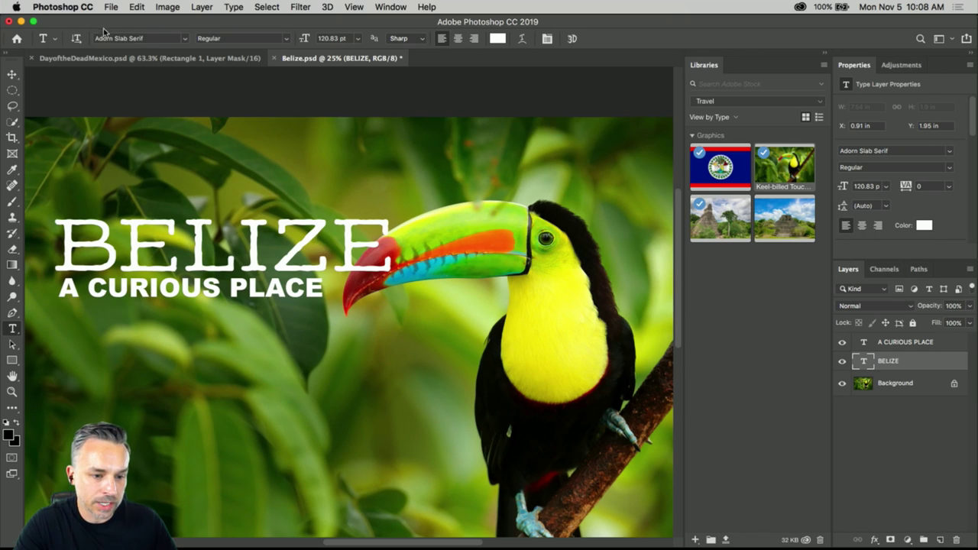
{"action": "left_click", "coordinate": [185, 38]}
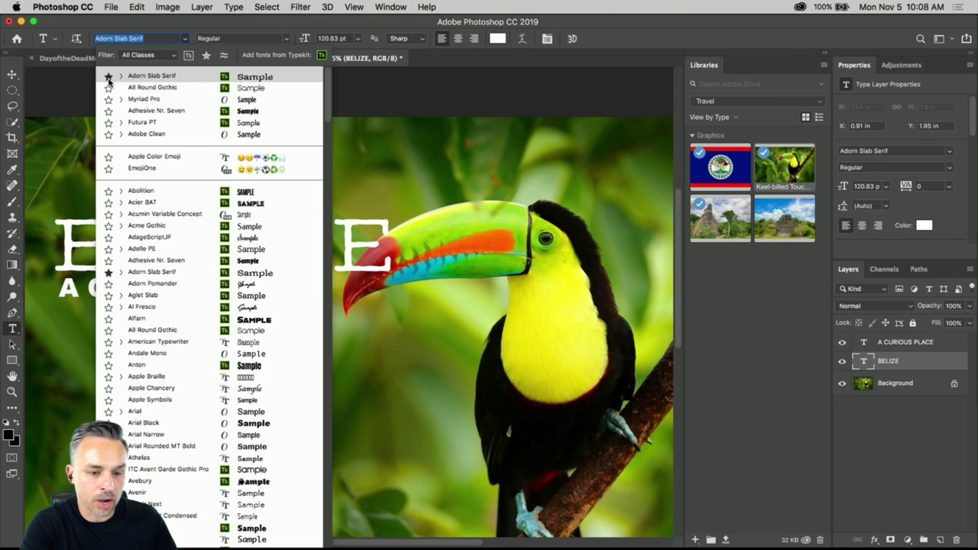
Step: Add a Lorem Ipsum placeholder text layer, move it up, and raise BELIZE to Y 1.59 in
{"action": "left_click", "coordinate": [56, 220]}
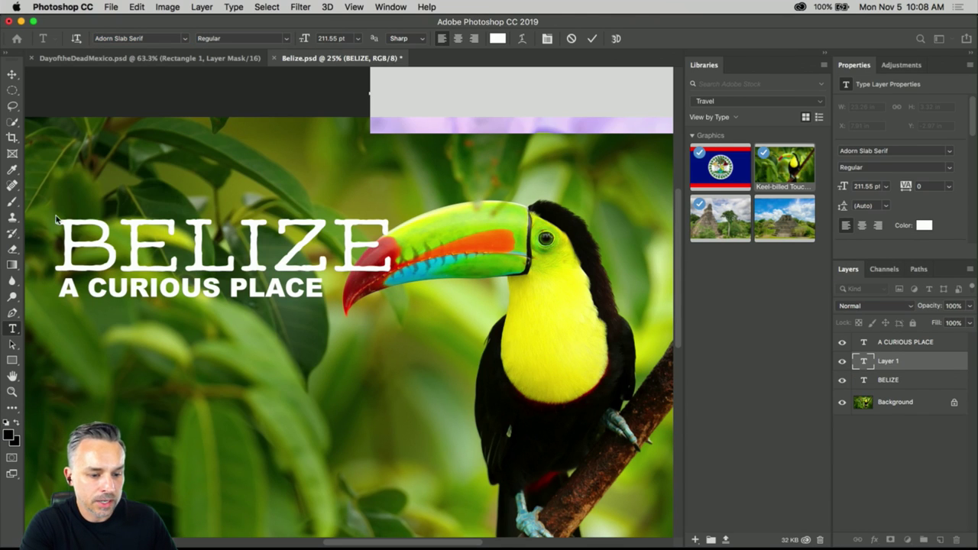
{"action": "key", "text": "Escape"}
{"action": "key", "text": "v"}
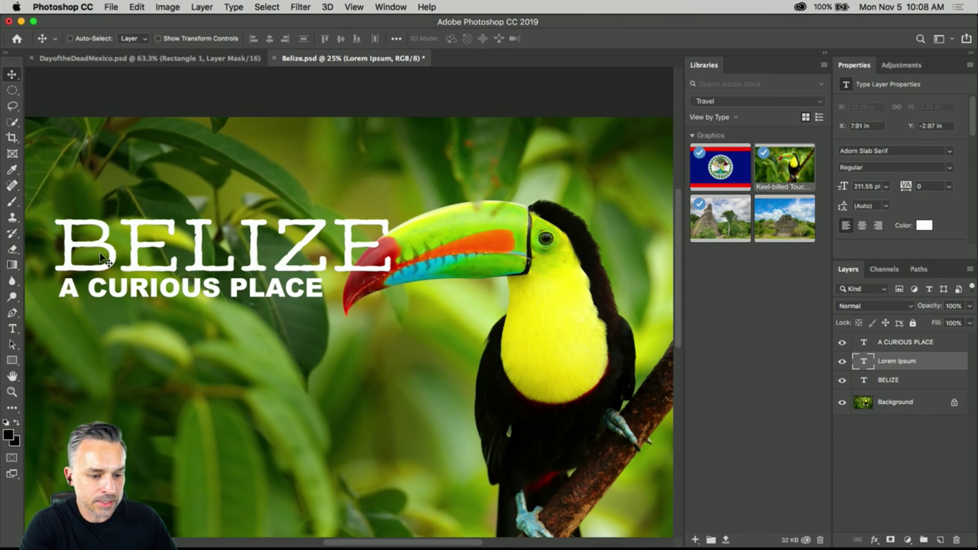
{"action": "left_click_drag", "start_coordinate": [105, 260], "coordinate": [104, 223]}
{"action": "left_click_drag", "start_coordinate": [165, 214], "coordinate": [162, 174]}
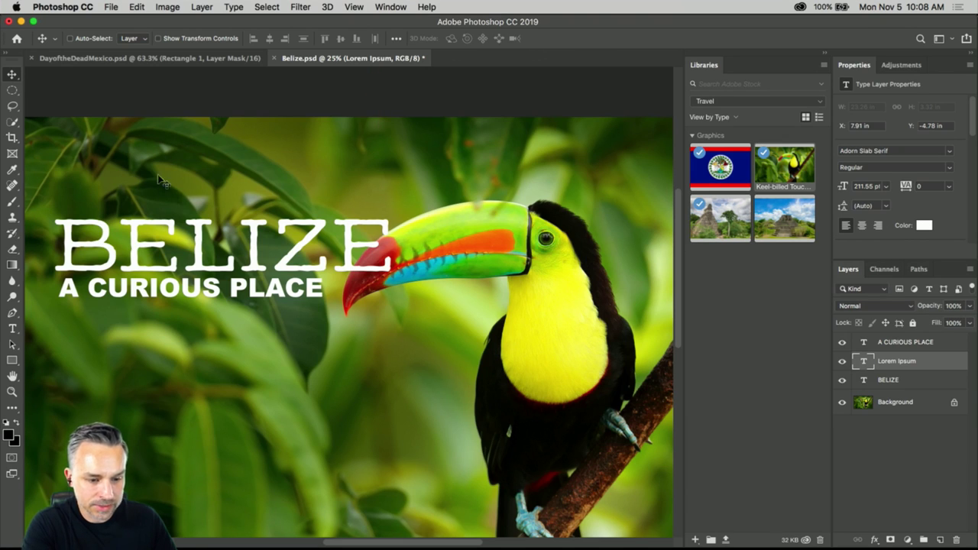
{"action": "left_click", "coordinate": [901, 382]}
{"action": "left_click_drag", "start_coordinate": [237, 263], "coordinate": [230, 244]}
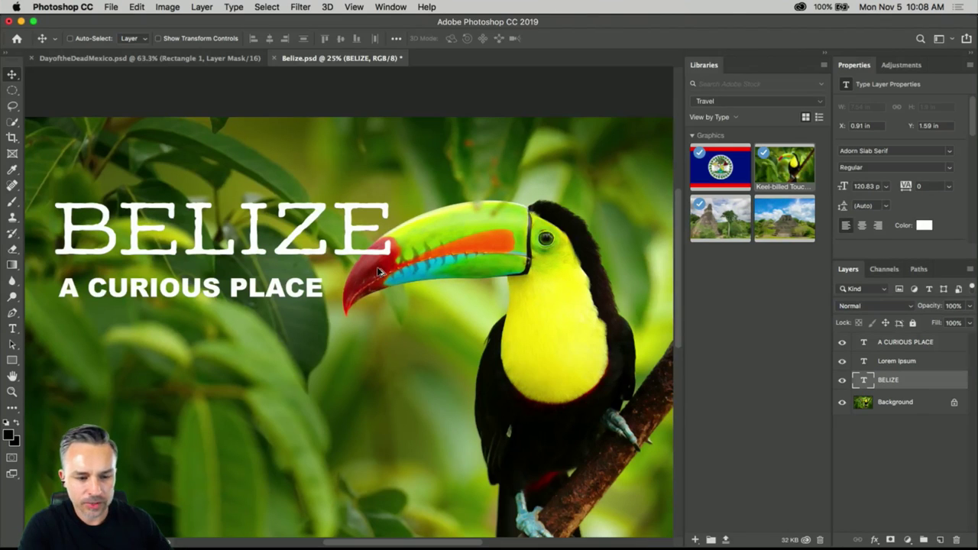
Step: Unlock the Background photo into Layer 0, then duplicate and delete a test copy
{"action": "left_click", "coordinate": [909, 401]}
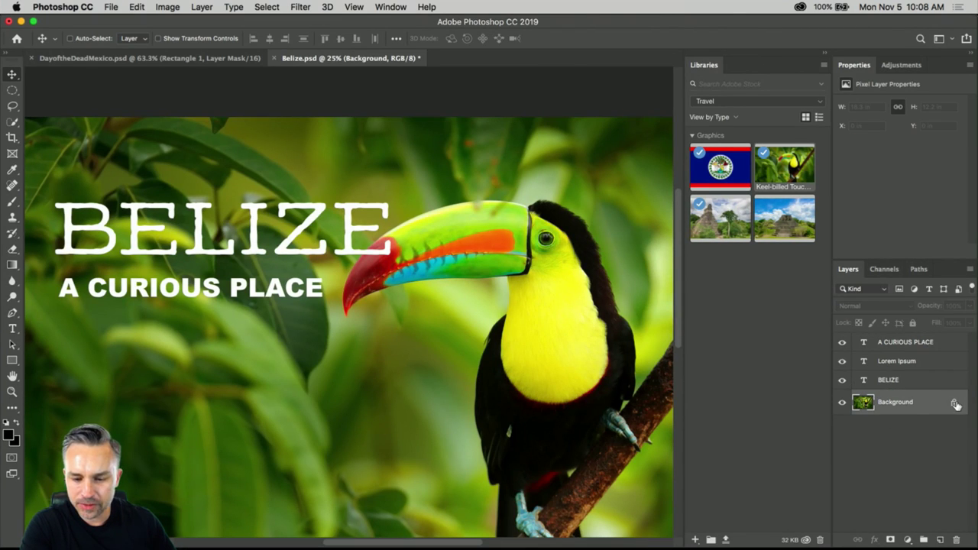
{"action": "left_click", "coordinate": [955, 403]}
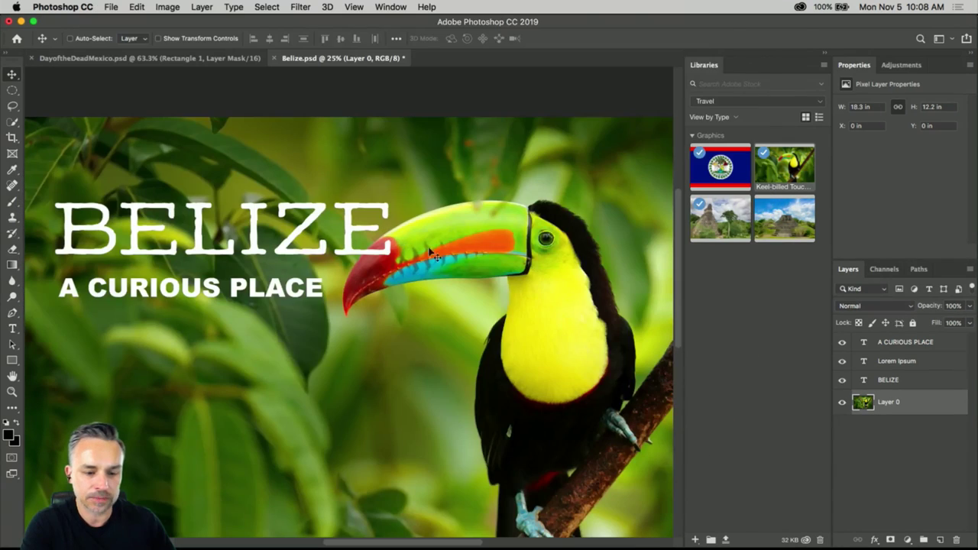
{"action": "left_click_drag", "start_coordinate": [912, 406], "coordinate": [938, 540]}
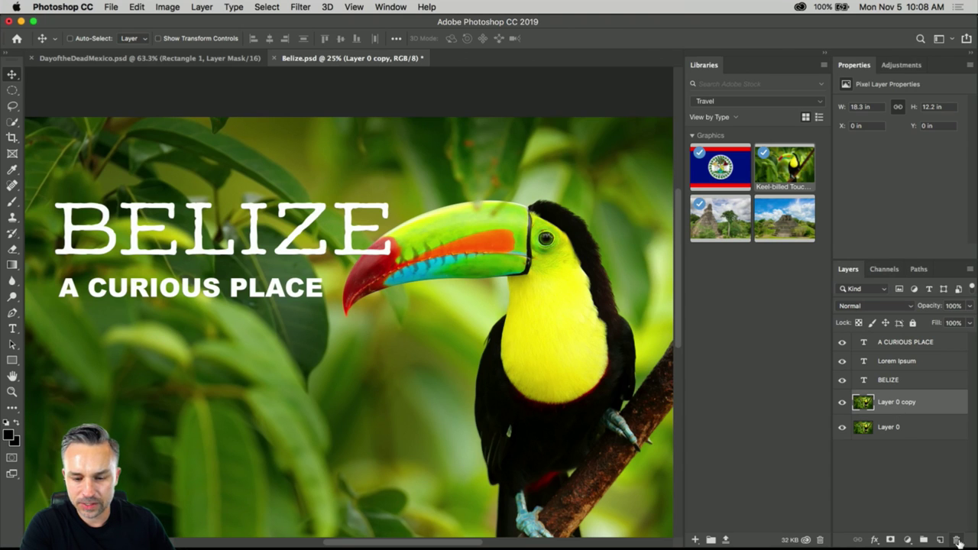
{"action": "left_click", "coordinate": [957, 540]}
{"action": "left_click", "coordinate": [201, 7]}
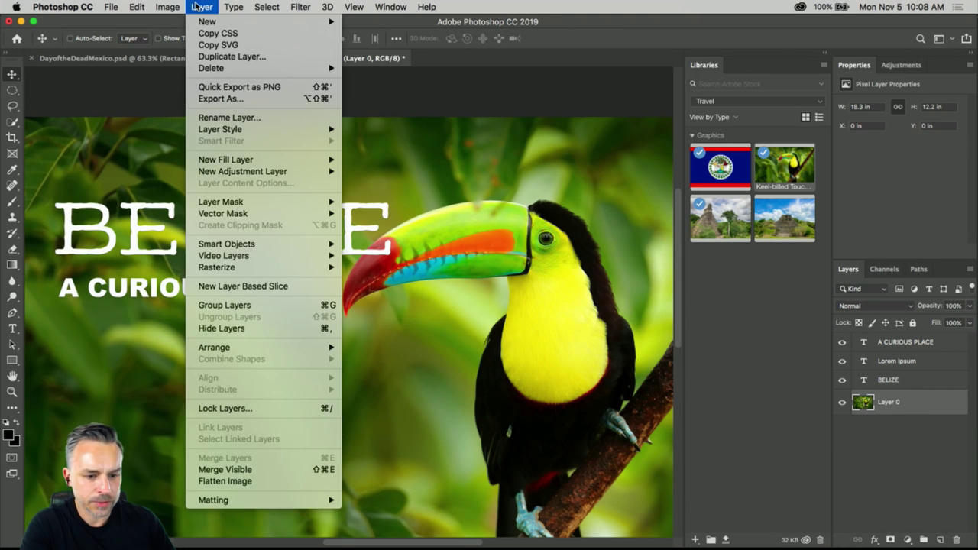
{"action": "left_click", "coordinate": [195, 7]}
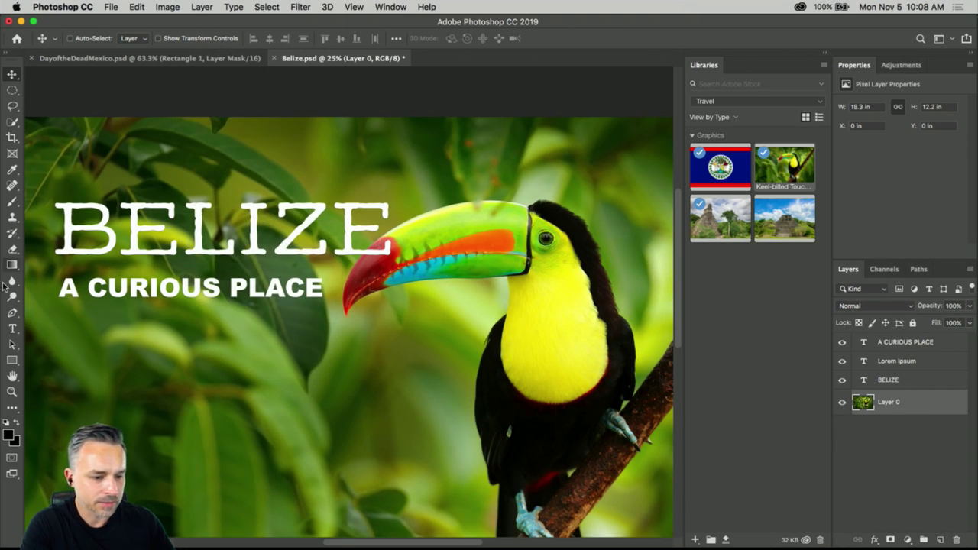
Step: Try the Lasso tool, then switch to the Quick Selection tool
{"action": "left_click", "coordinate": [10, 106]}
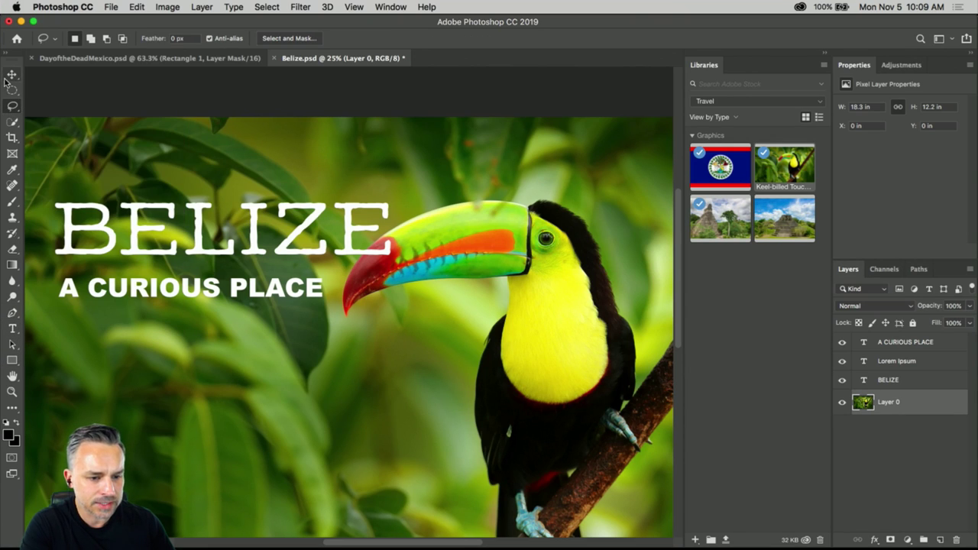
{"action": "left_click", "coordinate": [11, 122]}
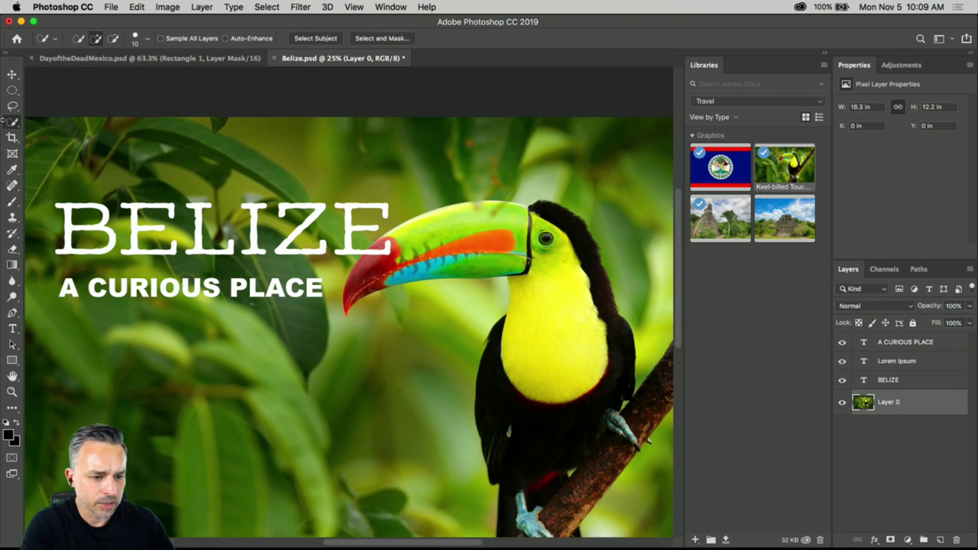
{"action": "left_click", "coordinate": [12, 122]}
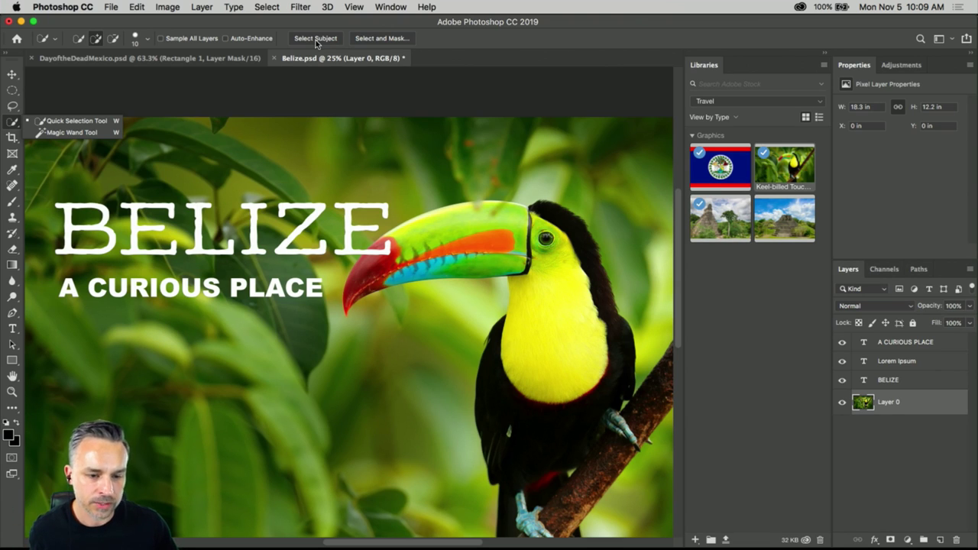
Step: Select the toucan with Select Subject, fit the photo on screen, and switch to subtract mode
{"action": "left_click", "coordinate": [313, 38]}
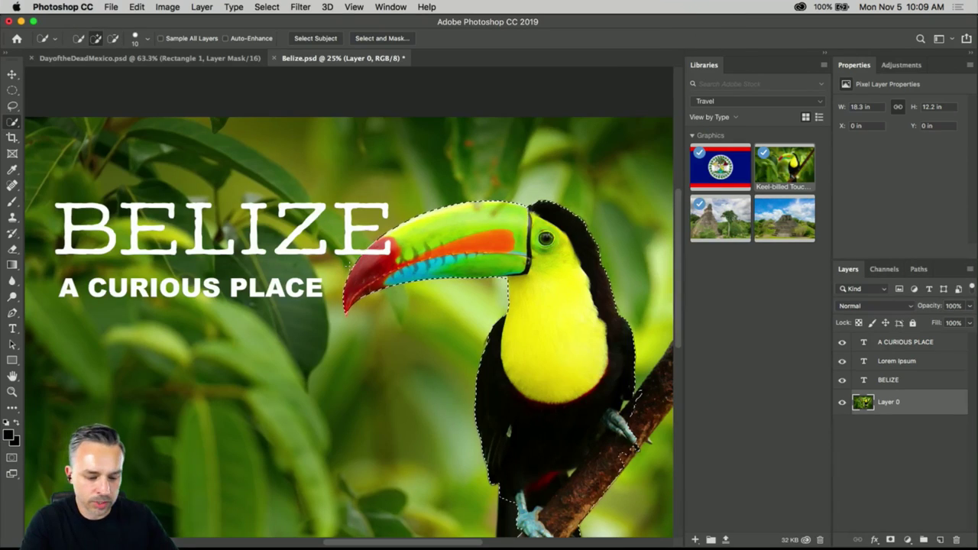
{"action": "key", "text": "super+0"}
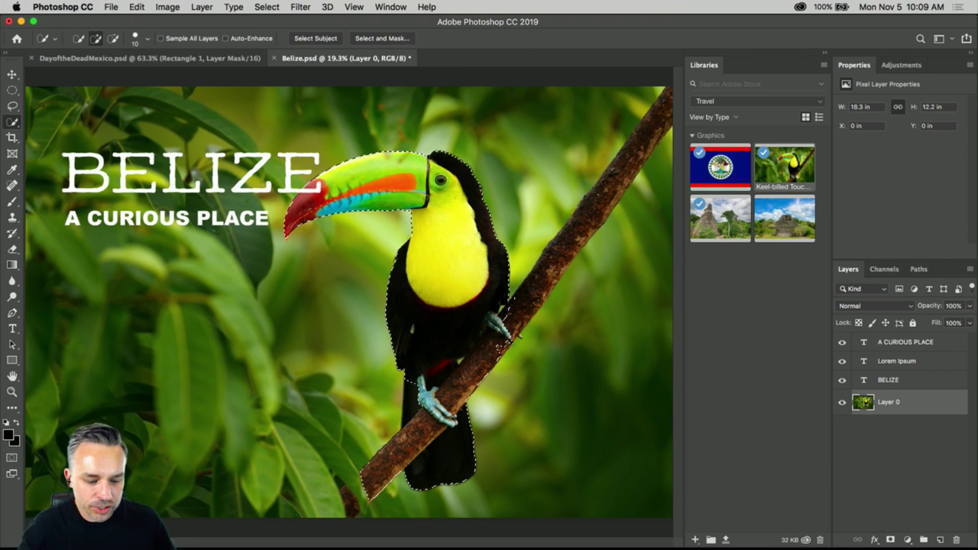
{"action": "key", "text": "alt"}
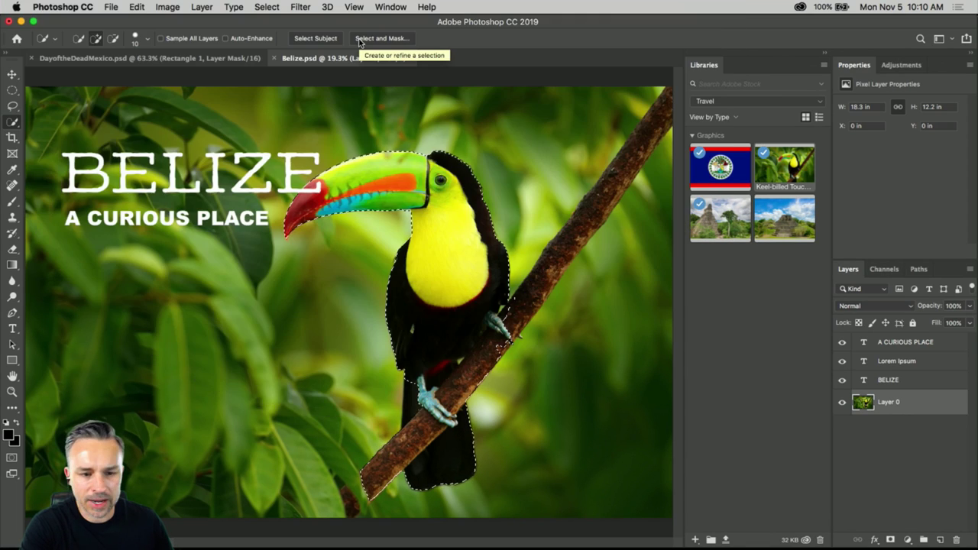
Step: Refine the toucan's edges in Select and Mask and output it as a New Layer with Layer Mask
{"action": "left_click", "coordinate": [359, 40]}
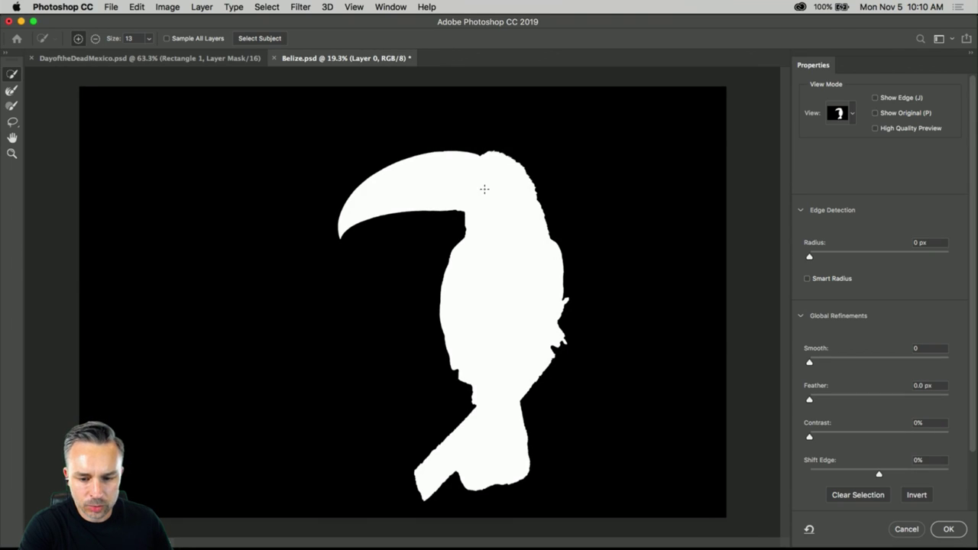
{"action": "left_click", "coordinate": [9, 90]}
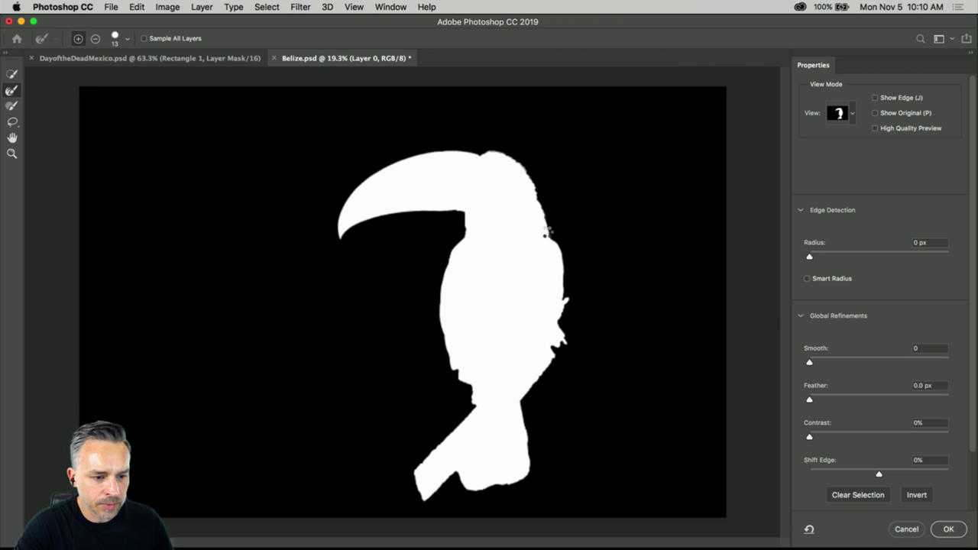
{"action": "scroll", "coordinate": [809, 475], "scroll_direction": "down", "scroll_amount": 3}
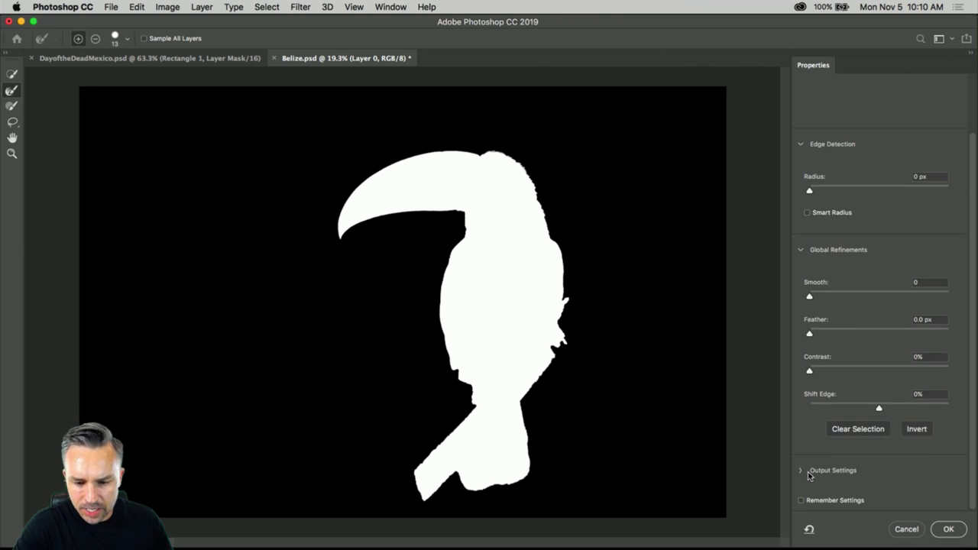
{"action": "left_click", "coordinate": [800, 471]}
{"action": "scroll", "coordinate": [840, 480], "scroll_direction": "down", "scroll_amount": 3}
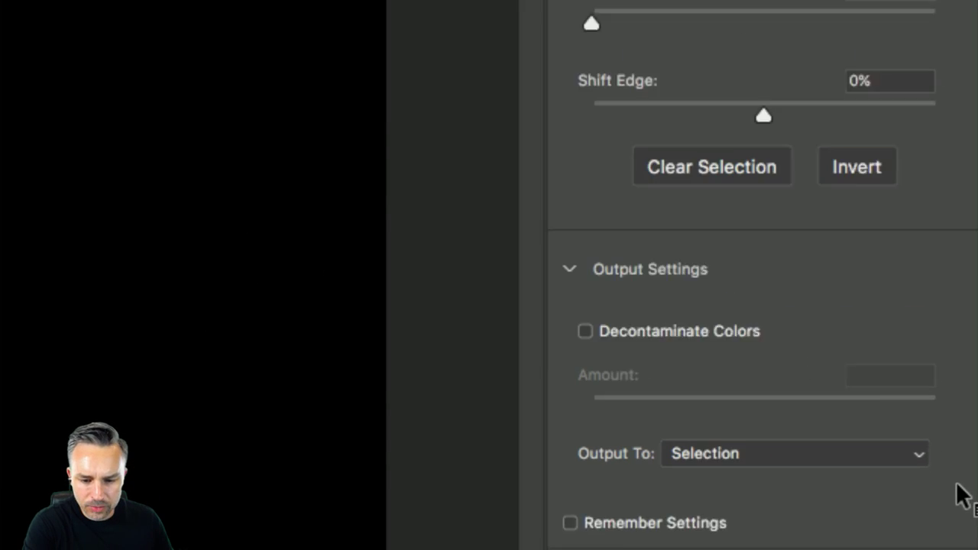
{"action": "left_click", "coordinate": [883, 448]}
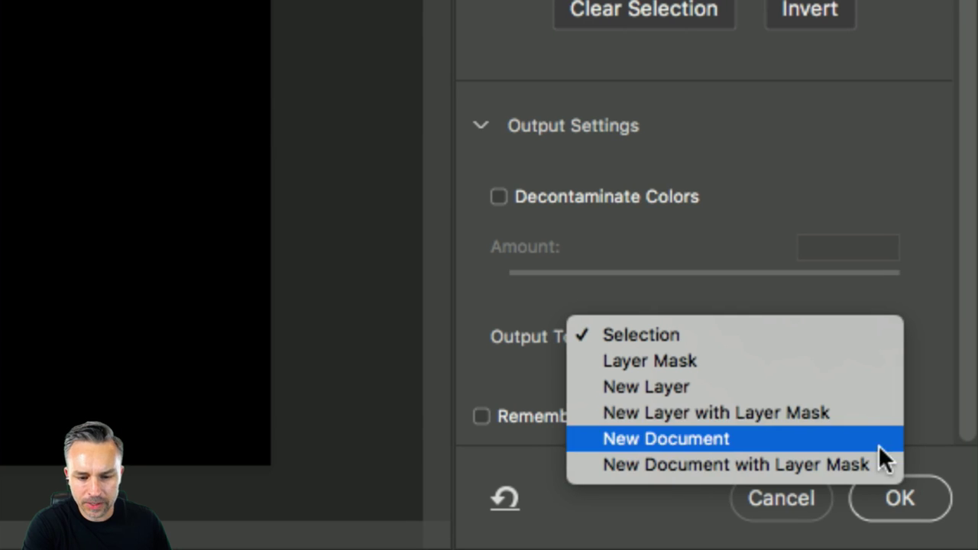
{"action": "left_click", "coordinate": [802, 410]}
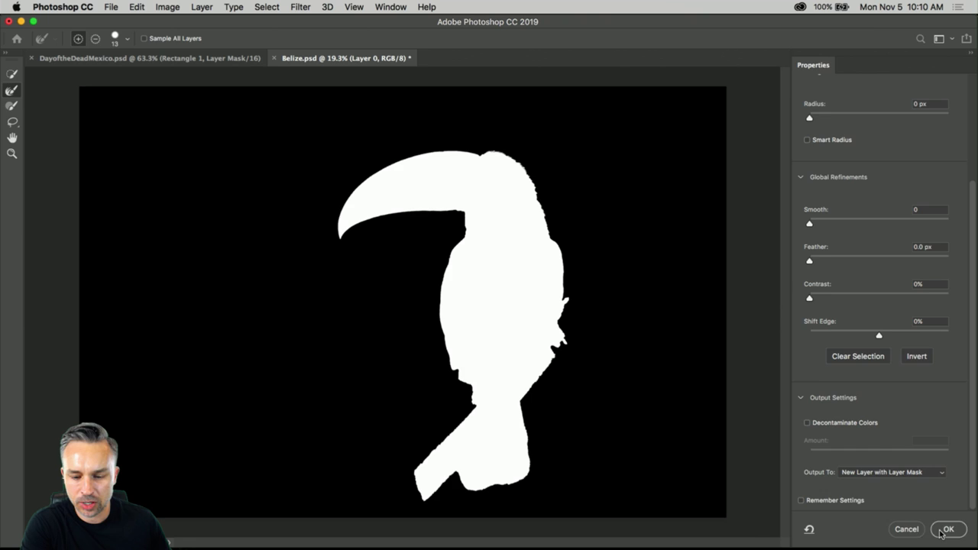
{"action": "left_click", "coordinate": [945, 530]}
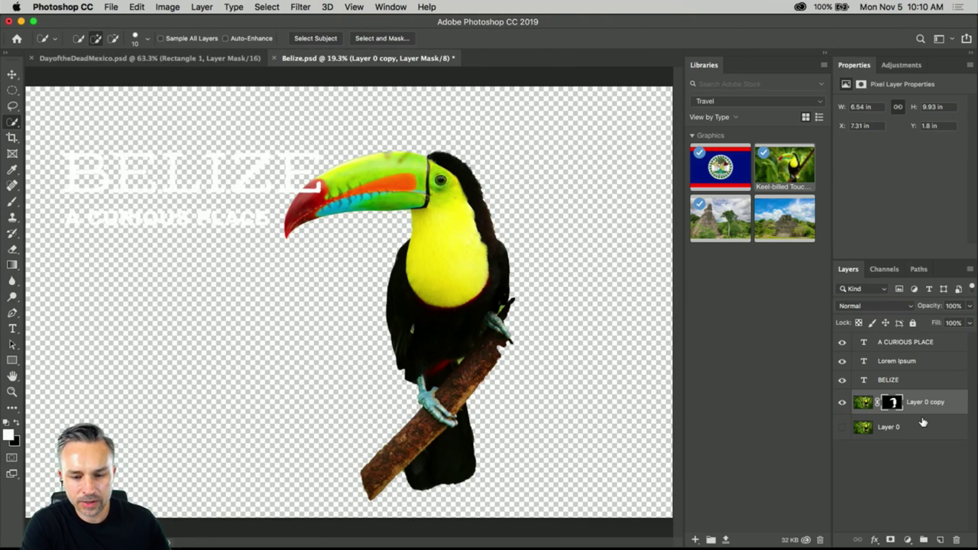
Step: Show Layer 0 behind the cut-out, try Layer 0 copy above BELIZE, then undo that move
{"action": "left_click", "coordinate": [842, 427]}
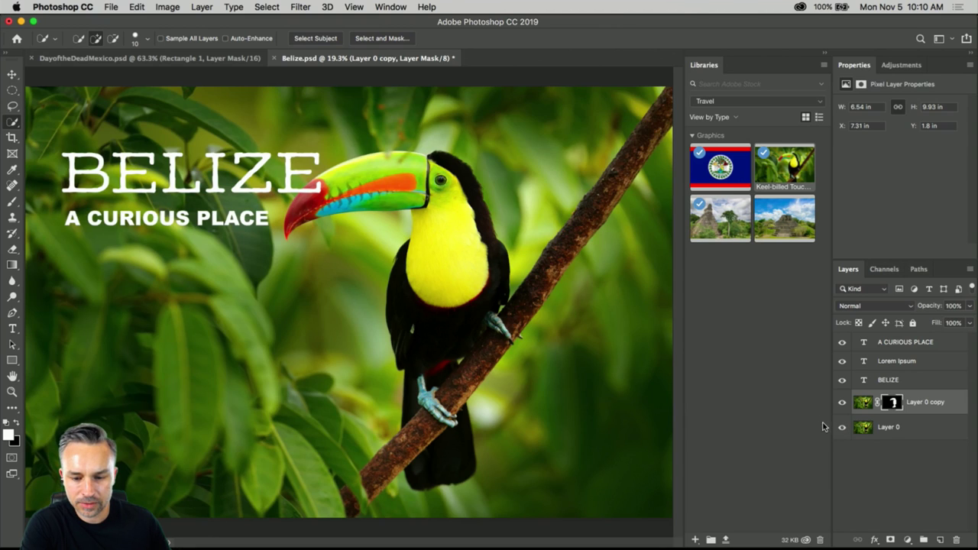
{"action": "left_click", "coordinate": [842, 427]}
{"action": "left_click", "coordinate": [842, 427]}
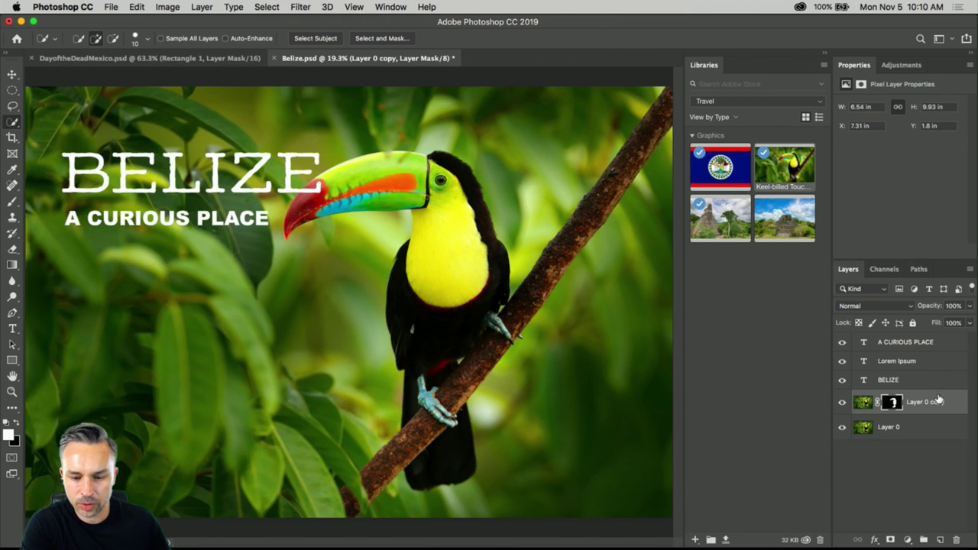
{"action": "left_click_drag", "start_coordinate": [952, 402], "coordinate": [834, 374]}
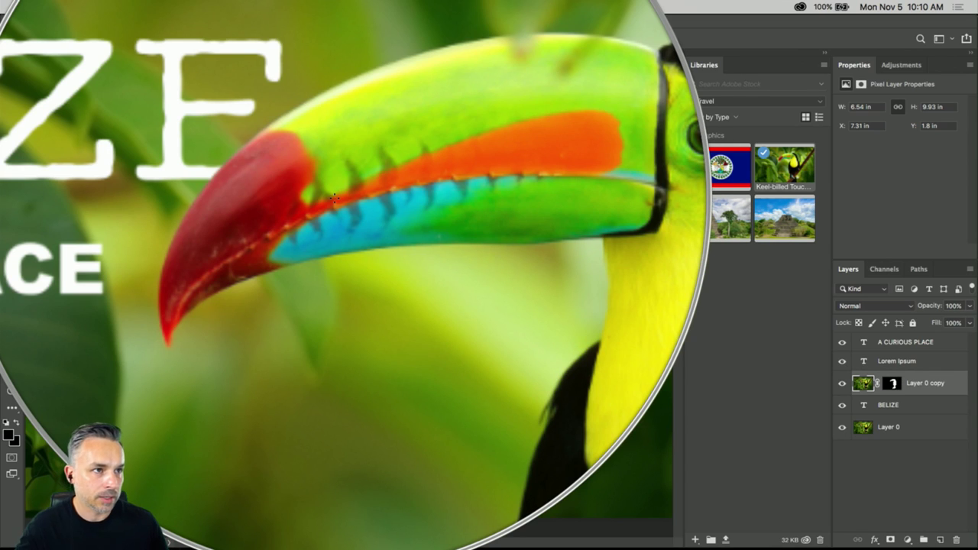
{"action": "key", "text": "super+bracketleft"}
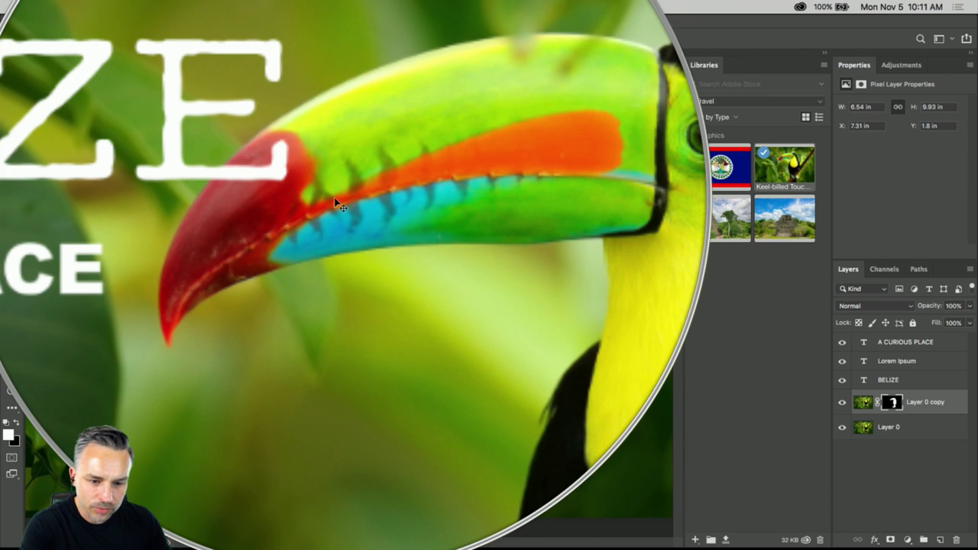
Step: Undo the masked toucan layer and toggle the toucan selection off and back on
{"action": "key", "text": "ctrl+z"}
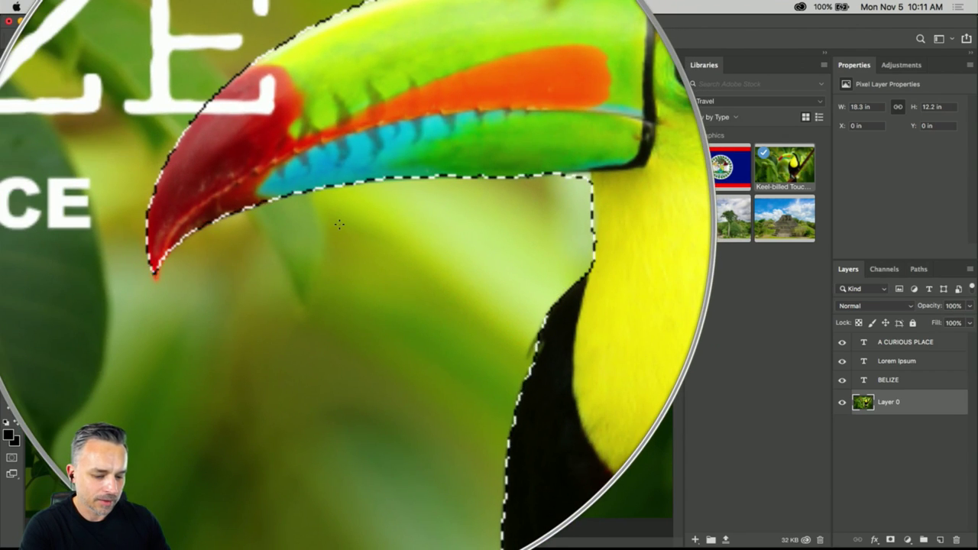
{"action": "key", "text": "ctrl+d"}
{"action": "key", "text": "l"}
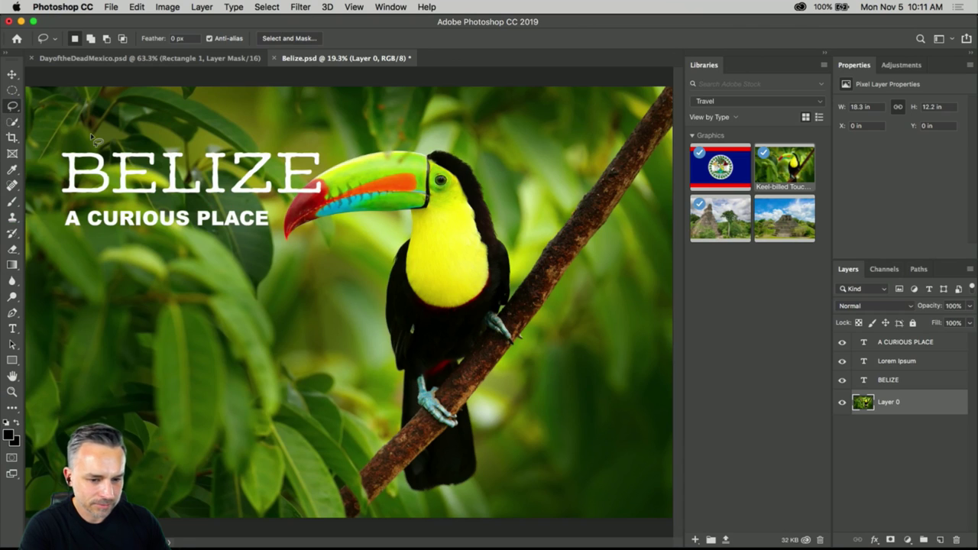
{"action": "key", "text": "ctrl+shift+d"}
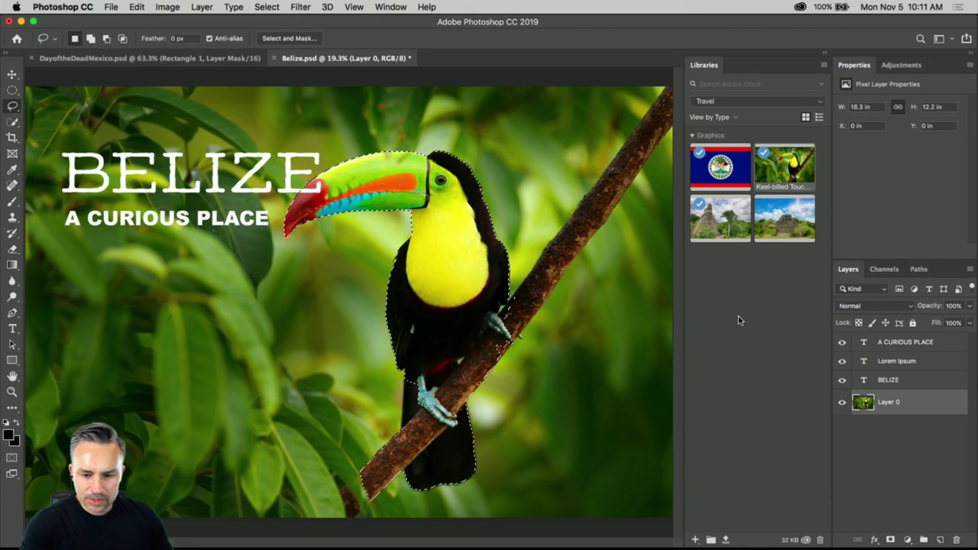
{"action": "left_click", "coordinate": [136, 7]}
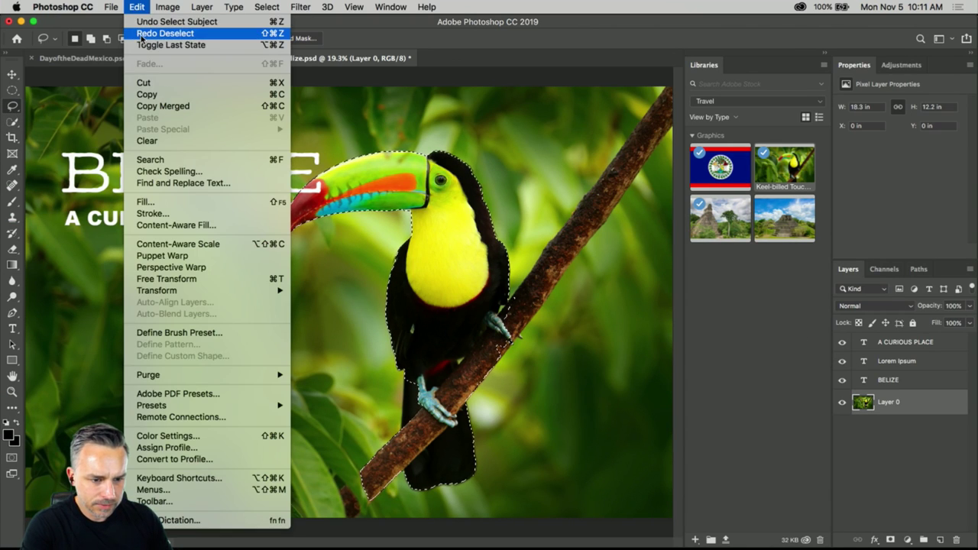
{"action": "left_click", "coordinate": [139, 34]}
{"action": "left_click", "coordinate": [137, 7]}
{"action": "left_click", "coordinate": [140, 22]}
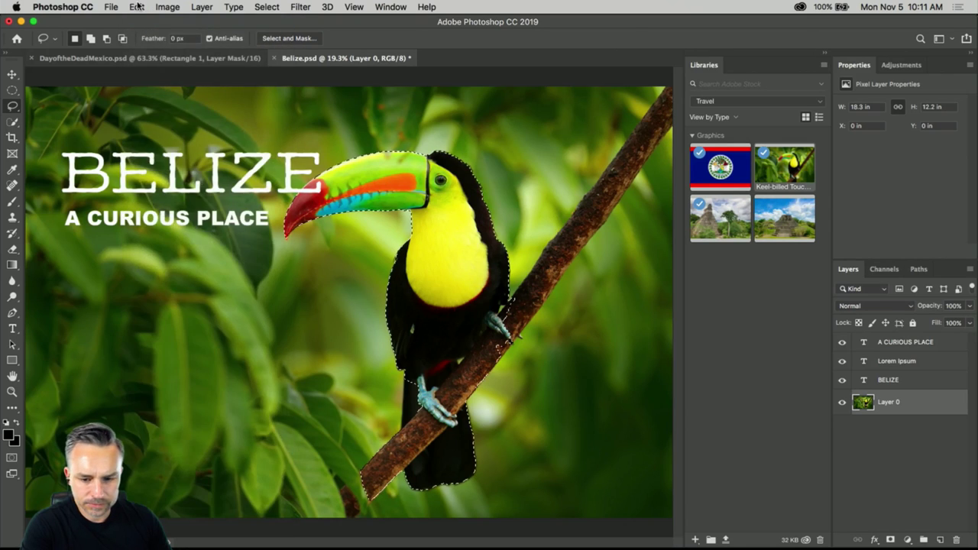
Step: Step through Undo/Redo Select Subject and Deselect to clear the selection, then pick Quick Selection
{"action": "left_click", "coordinate": [136, 7]}
{"action": "left_click", "coordinate": [140, 21]}
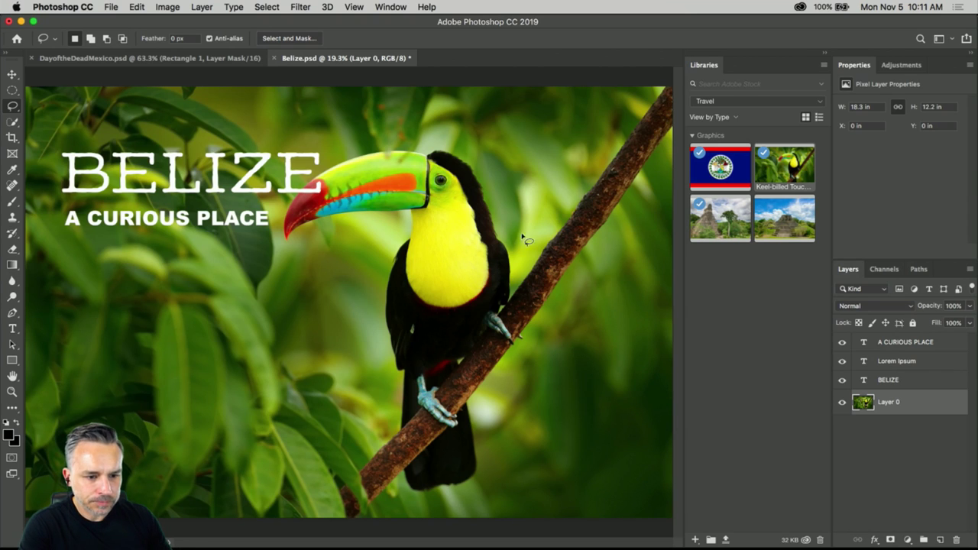
{"action": "left_click", "coordinate": [139, 8]}
{"action": "left_click", "coordinate": [137, 33]}
{"action": "left_click", "coordinate": [136, 7]}
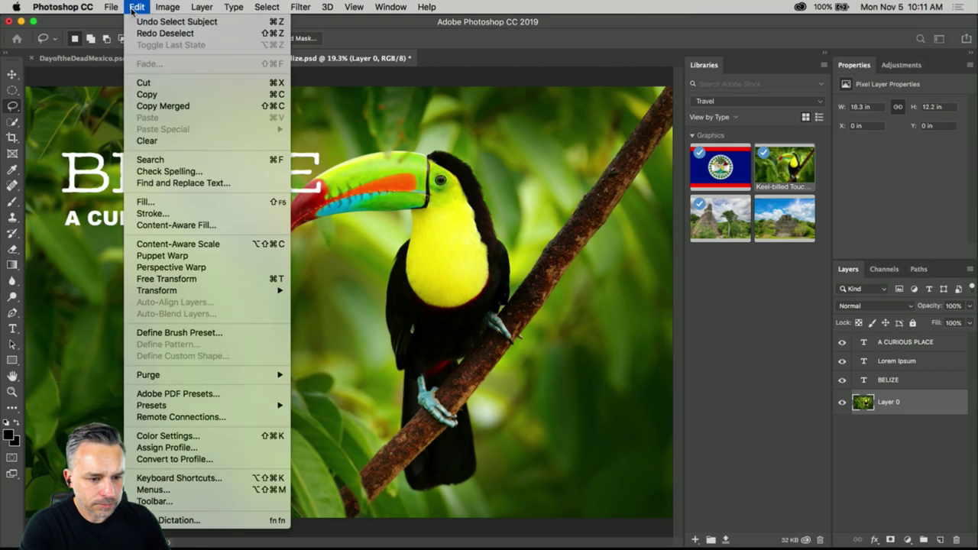
{"action": "left_click", "coordinate": [137, 33]}
{"action": "left_click", "coordinate": [135, 6]}
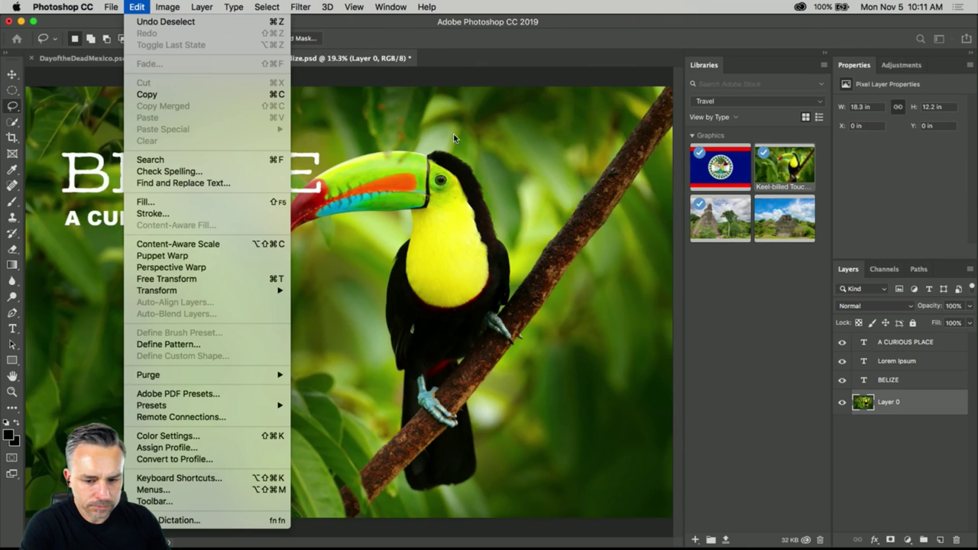
{"action": "left_click", "coordinate": [485, 182]}
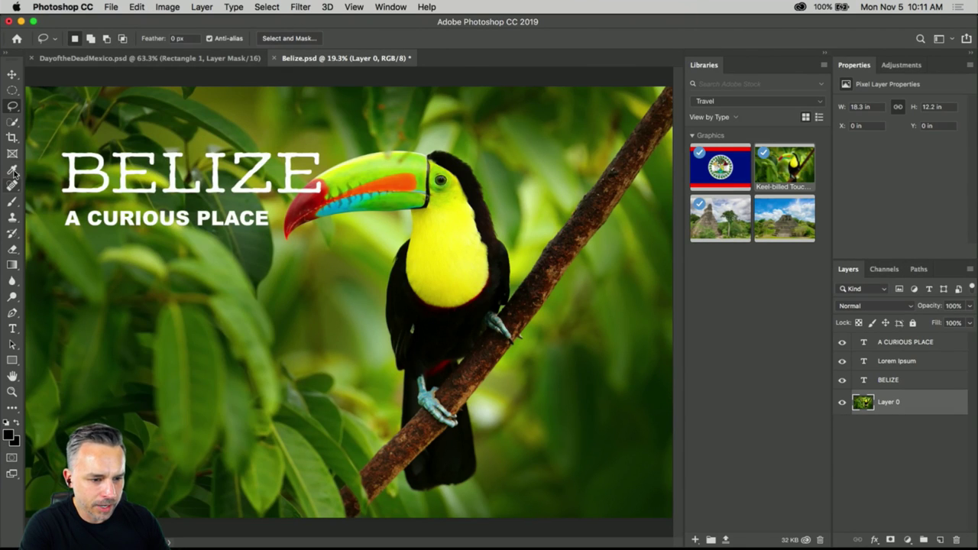
{"action": "left_click", "coordinate": [12, 122]}
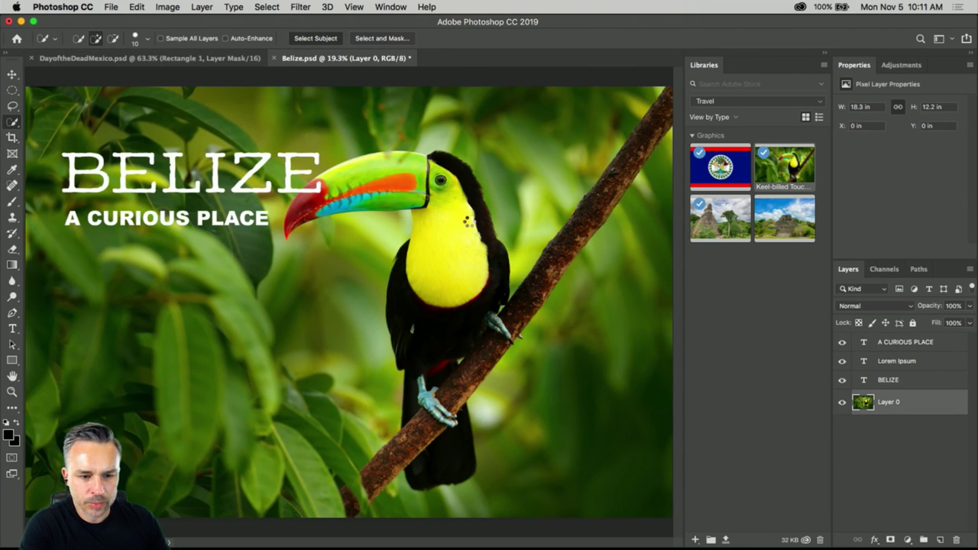
Step: Select Subject, output the toucan as a new masked layer, show Layer 0, and stack it above BELIZE
{"action": "left_click", "coordinate": [304, 39]}
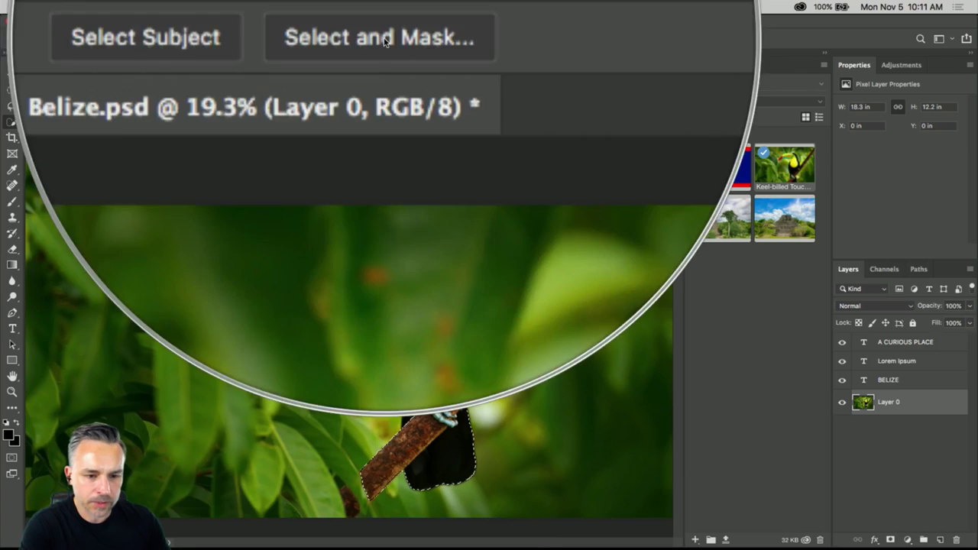
{"action": "left_click", "coordinate": [386, 41]}
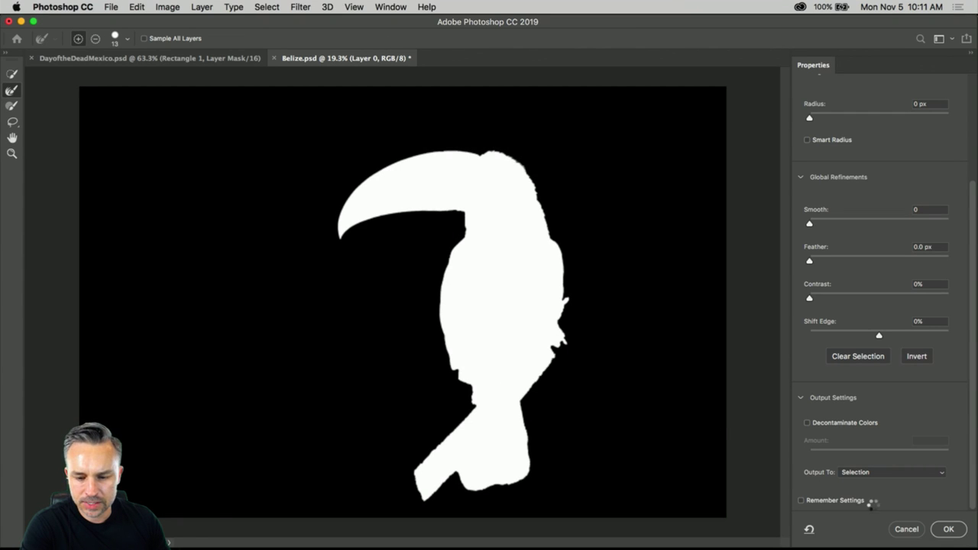
{"action": "left_click", "coordinate": [917, 471]}
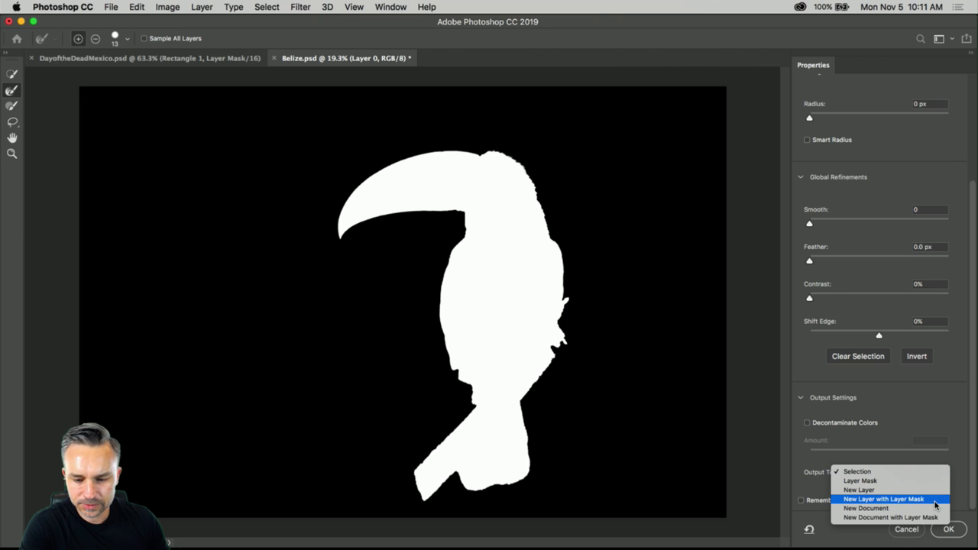
{"action": "left_click", "coordinate": [934, 505]}
{"action": "left_click", "coordinate": [948, 530]}
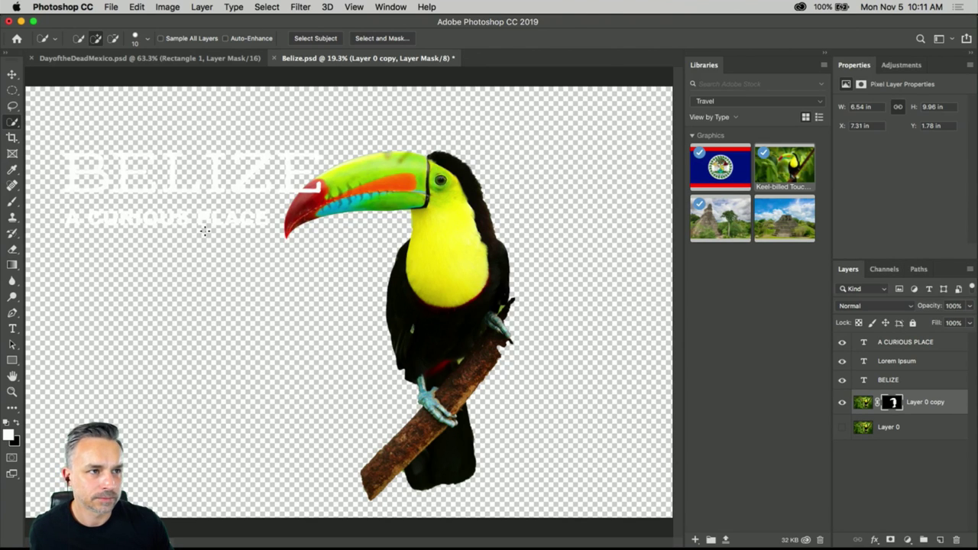
{"action": "left_click", "coordinate": [842, 427]}
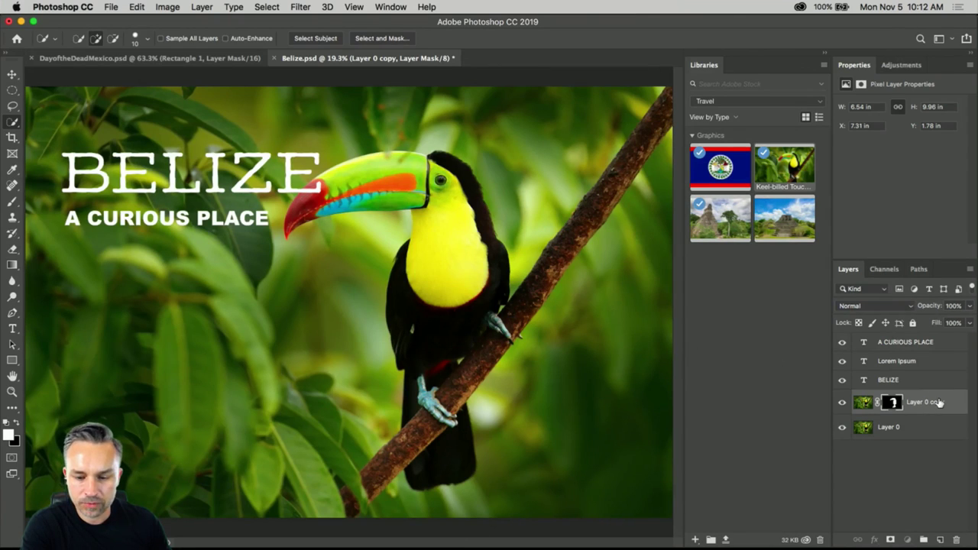
{"action": "left_click_drag", "start_coordinate": [938, 403], "coordinate": [937, 375]}
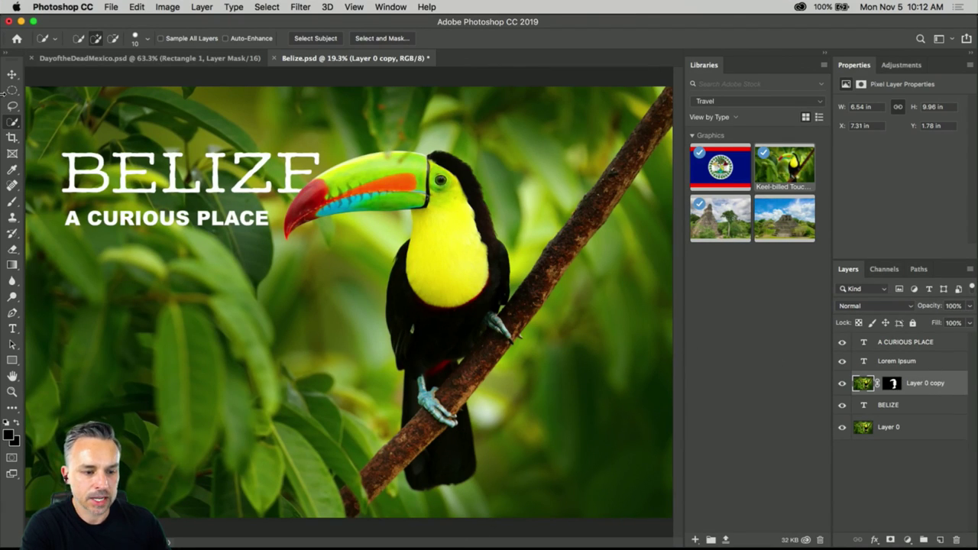
Step: Select the A CURIOUS PLACE subtitle with the Type tool, keeping Arial Black Regular
{"action": "left_click", "coordinate": [13, 328]}
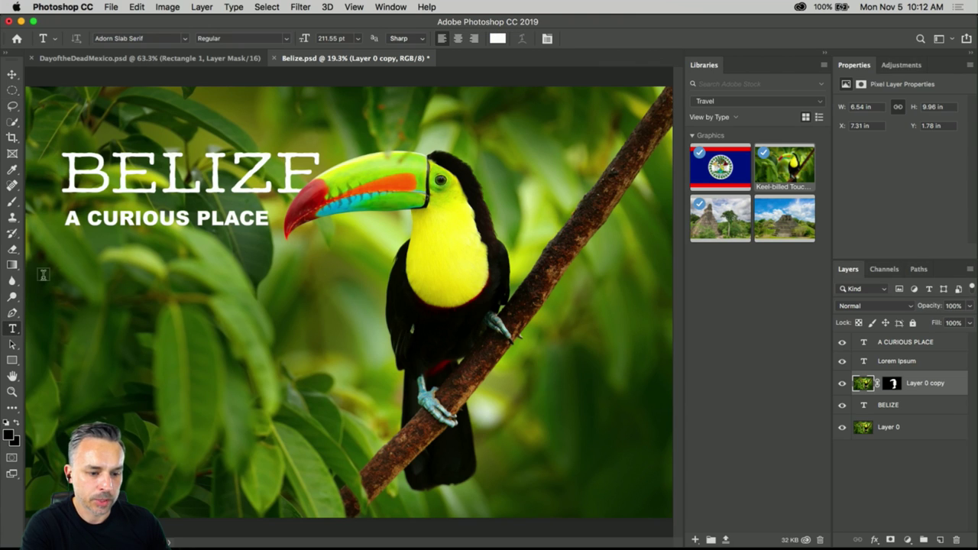
{"action": "triple_click", "coordinate": [140, 217]}
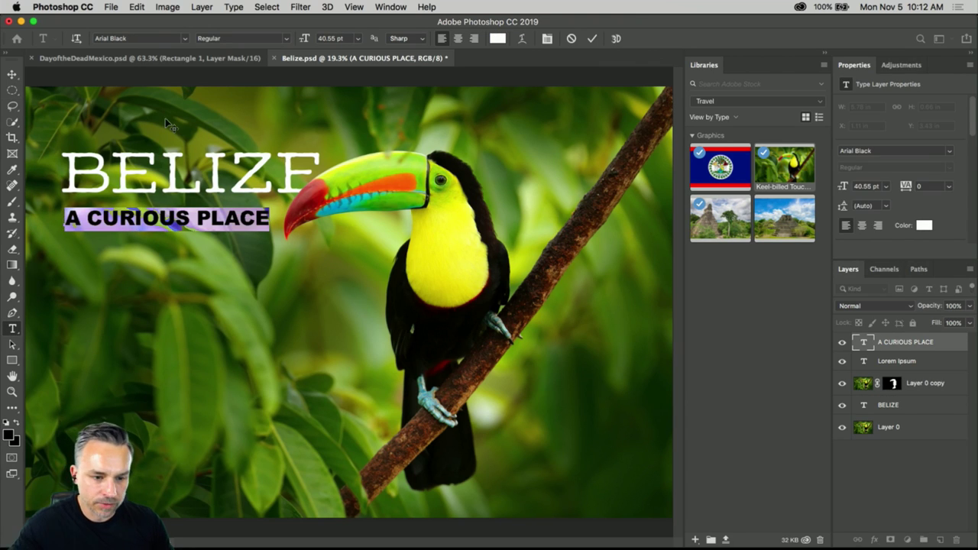
{"action": "left_click", "coordinate": [186, 38]}
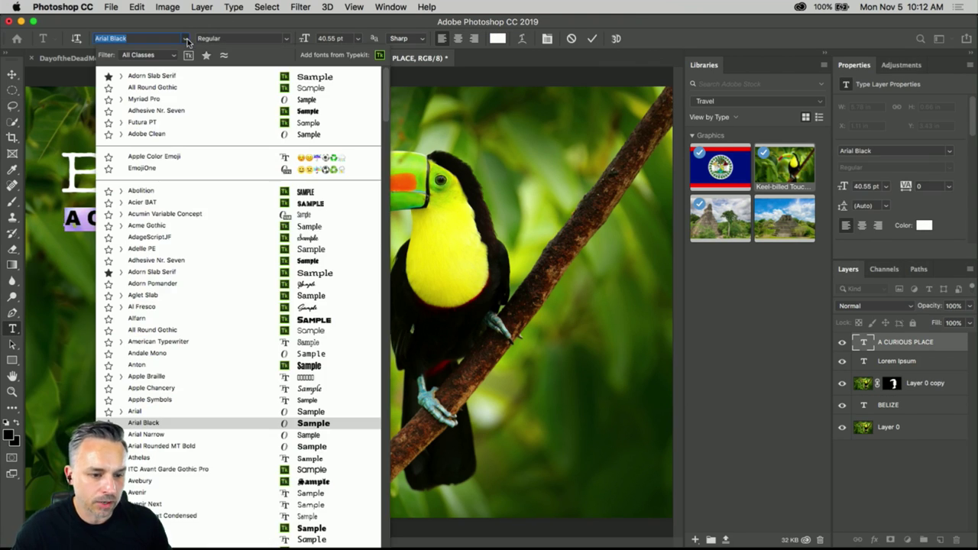
{"action": "left_click", "coordinate": [187, 42]}
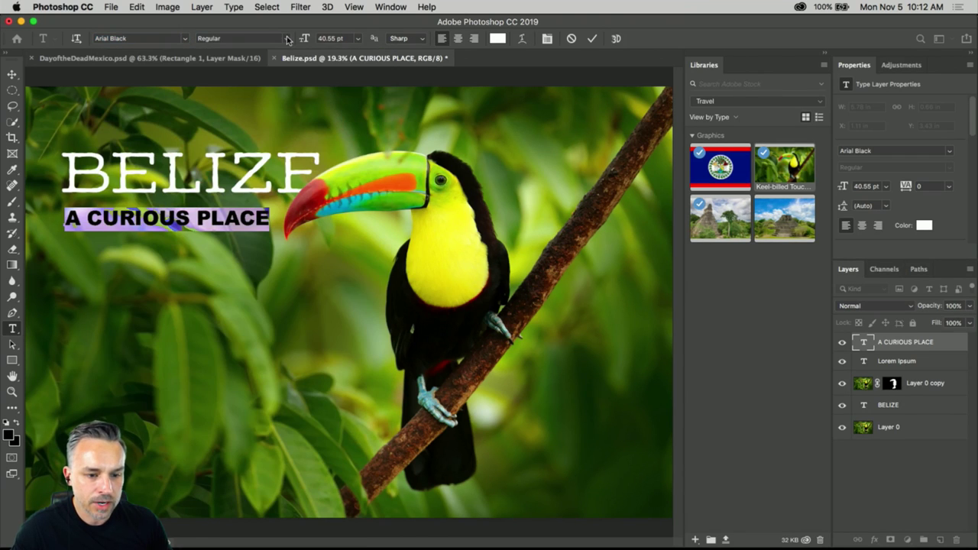
{"action": "left_click", "coordinate": [288, 38]}
{"action": "left_click", "coordinate": [190, 32]}
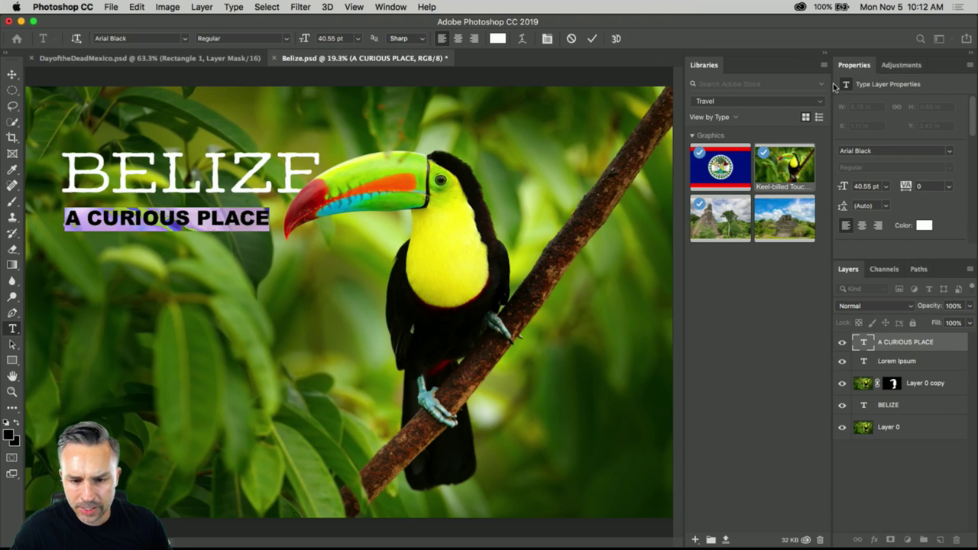
Step: Collapse Libraries, float Properties over the canvas, and bring up the font list's class filter
{"action": "left_click", "coordinate": [825, 56]}
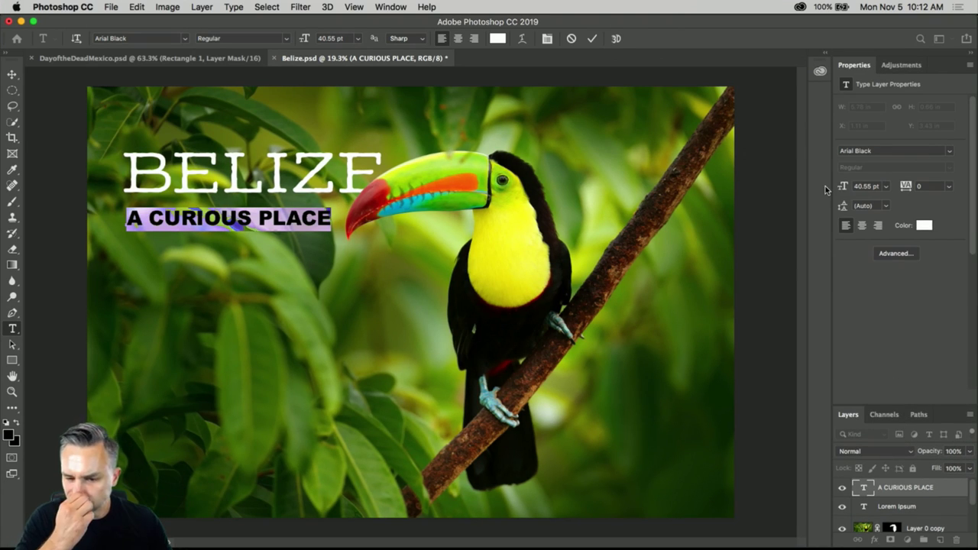
{"action": "left_click_drag", "start_coordinate": [854, 65], "coordinate": [497, 139]}
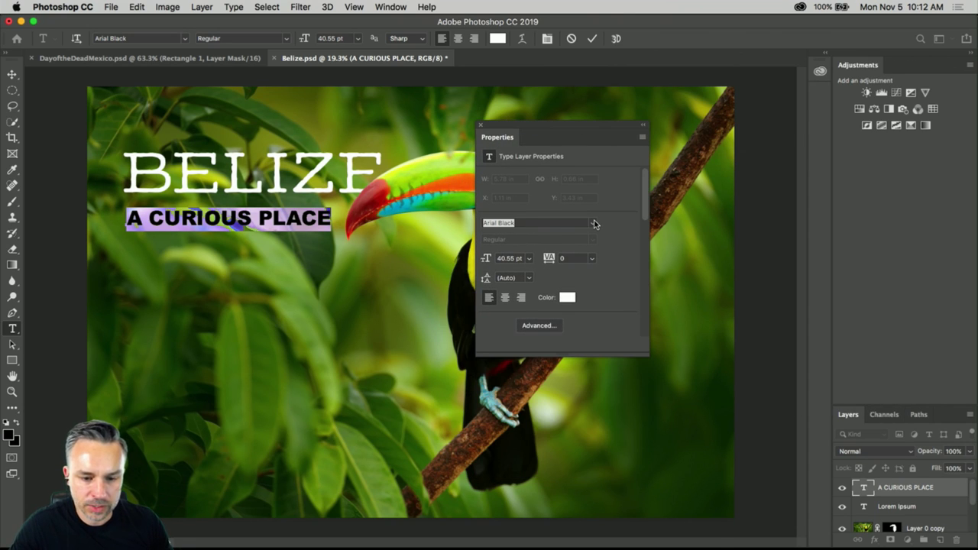
{"action": "left_click", "coordinate": [592, 223]}
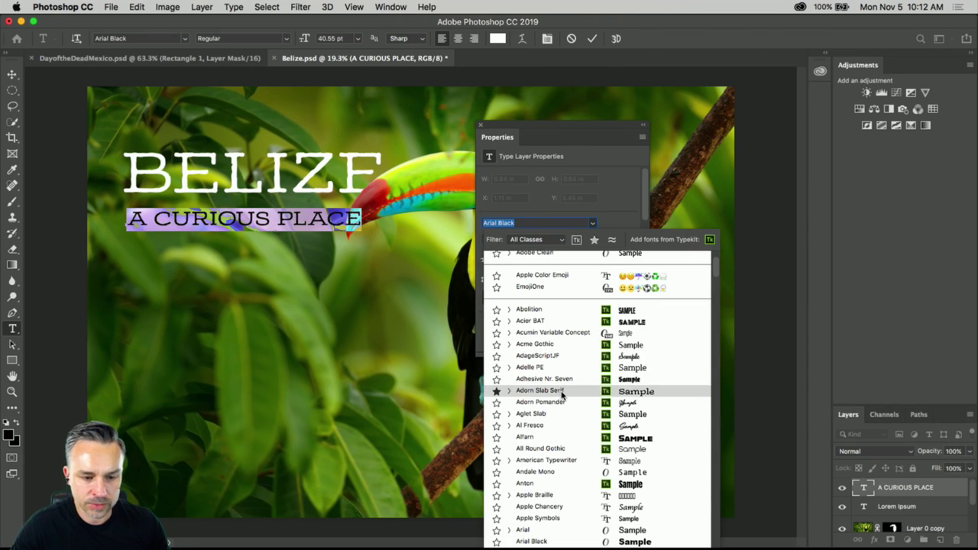
{"action": "left_click", "coordinate": [611, 218]}
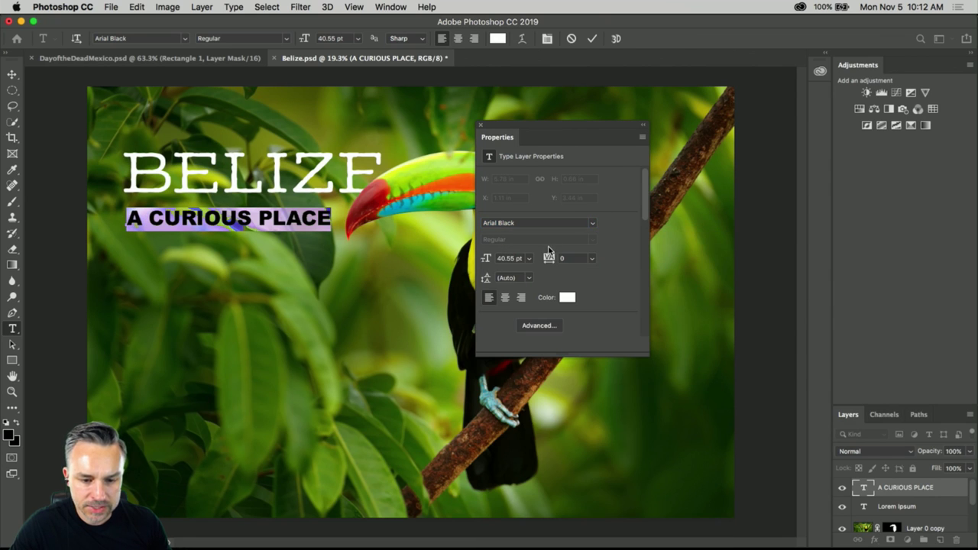
{"action": "left_click", "coordinate": [592, 223]}
{"action": "scroll", "coordinate": [561, 278], "scroll_direction": "up", "scroll_amount": 3}
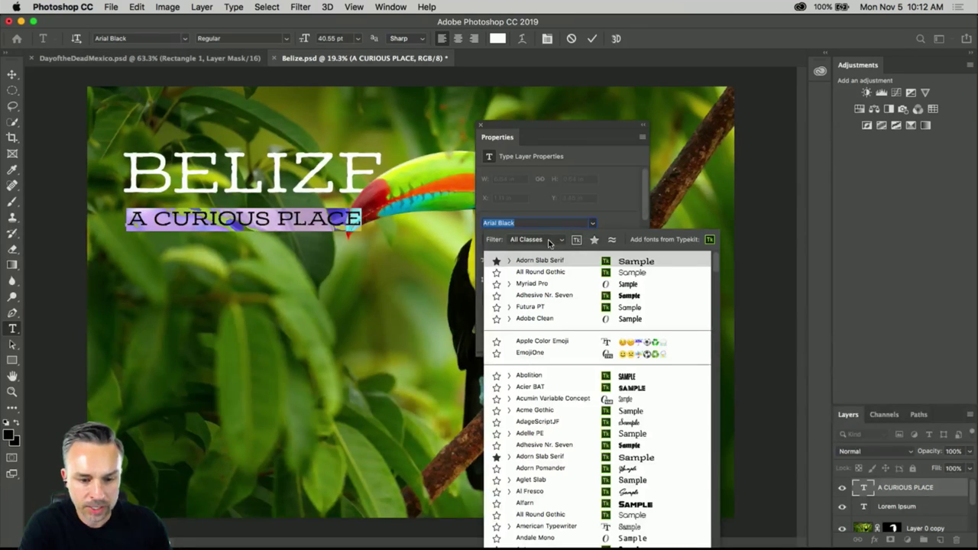
{"action": "left_click", "coordinate": [550, 242]}
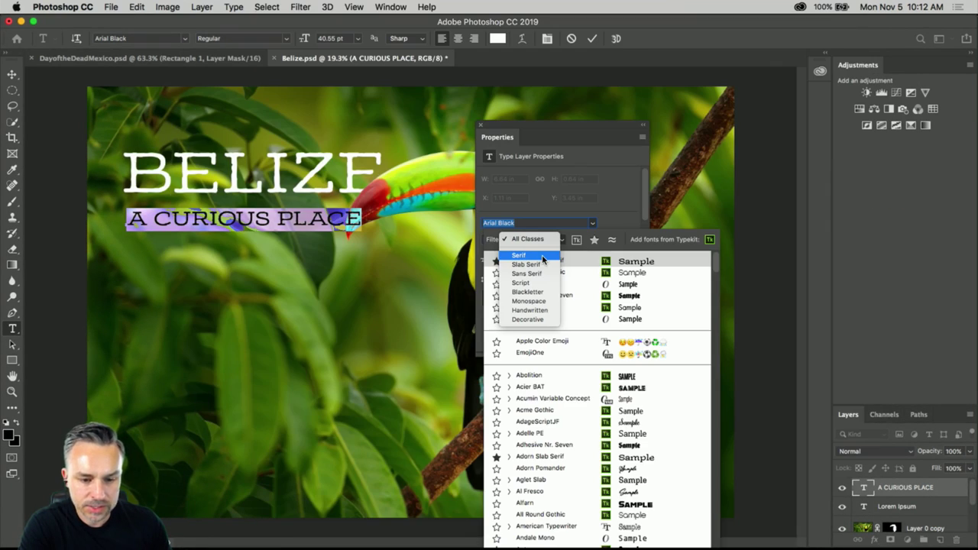
Step: Search 'acu' across all font classes and apply Acumin Variable Concept Black to the subtitle
{"action": "left_click", "coordinate": [542, 257]}
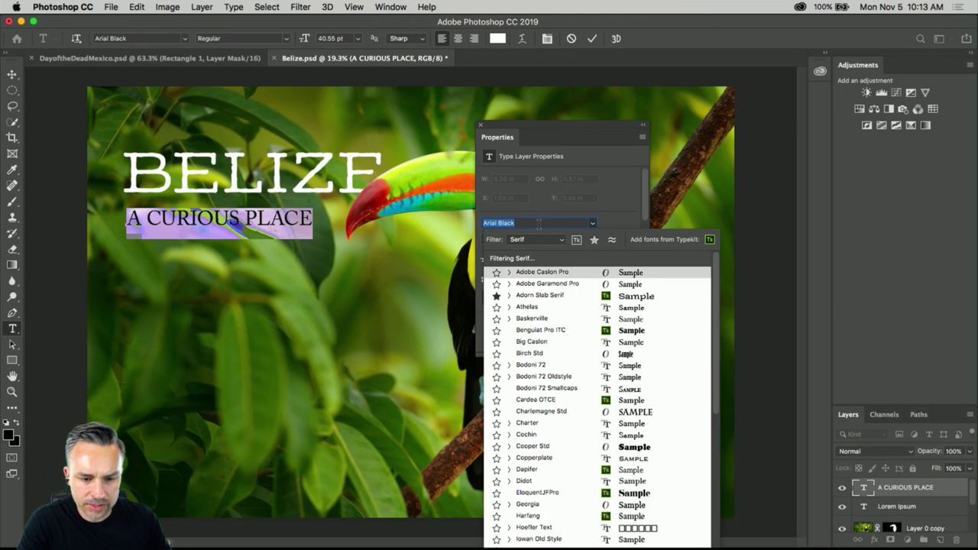
{"action": "type", "text": "acu"}
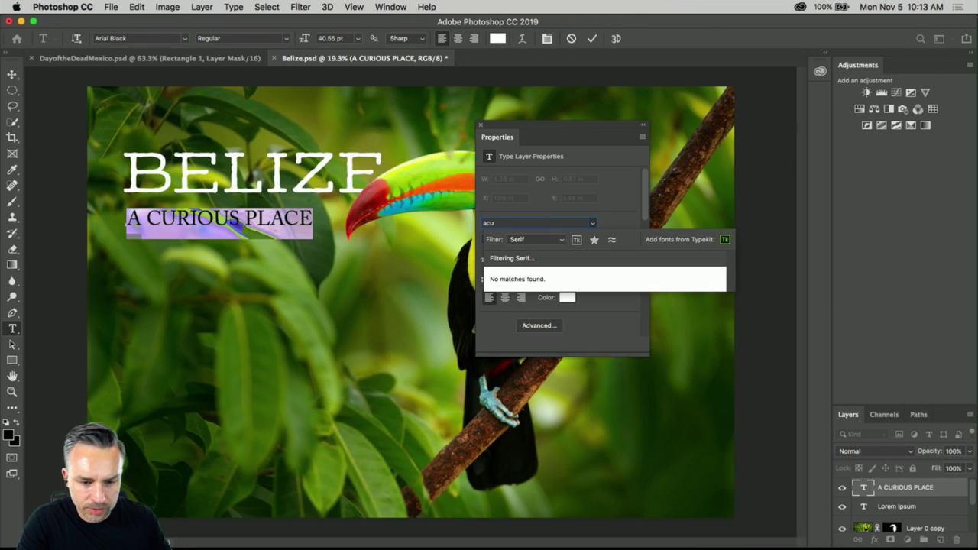
{"action": "left_click", "coordinate": [563, 240]}
{"action": "left_click", "coordinate": [517, 223]}
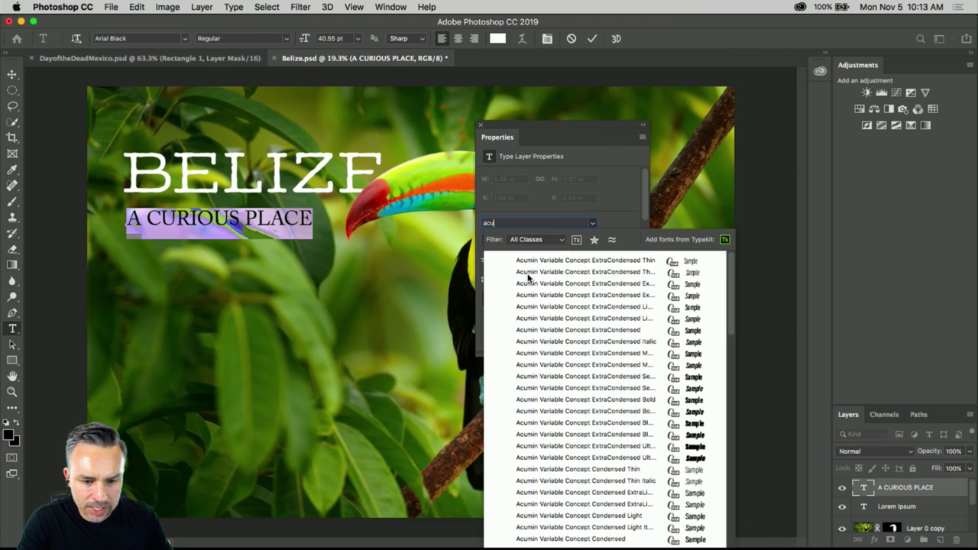
{"action": "left_click", "coordinate": [562, 241]}
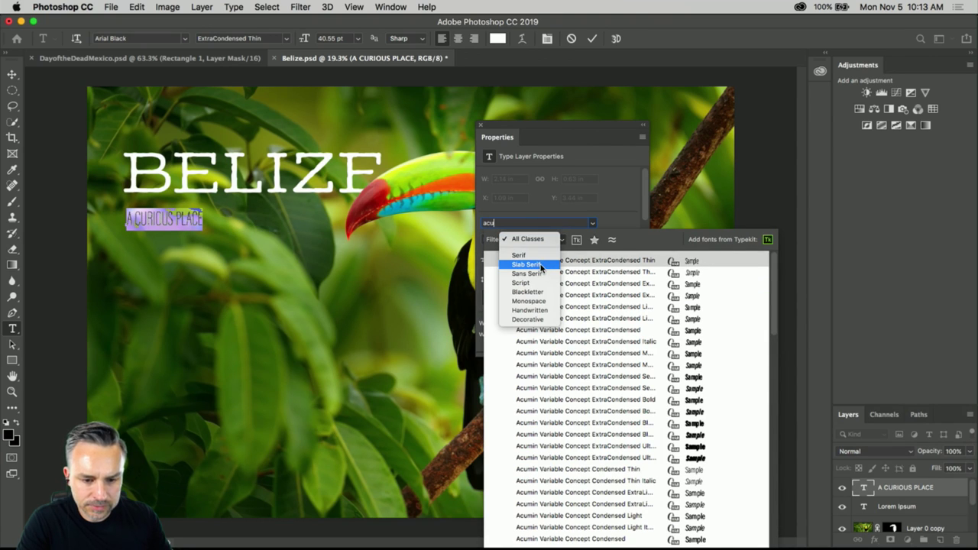
{"action": "left_click", "coordinate": [493, 230]}
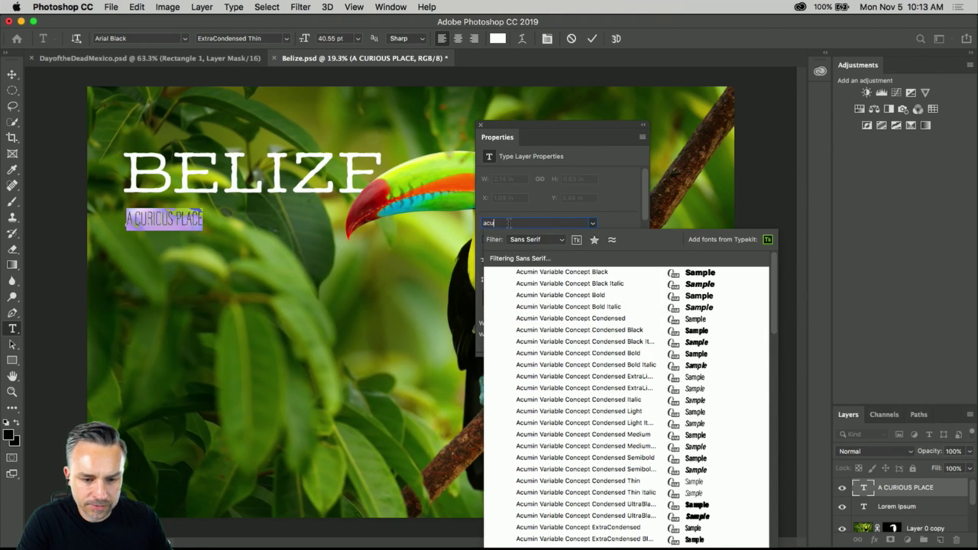
{"action": "left_click", "coordinate": [539, 273]}
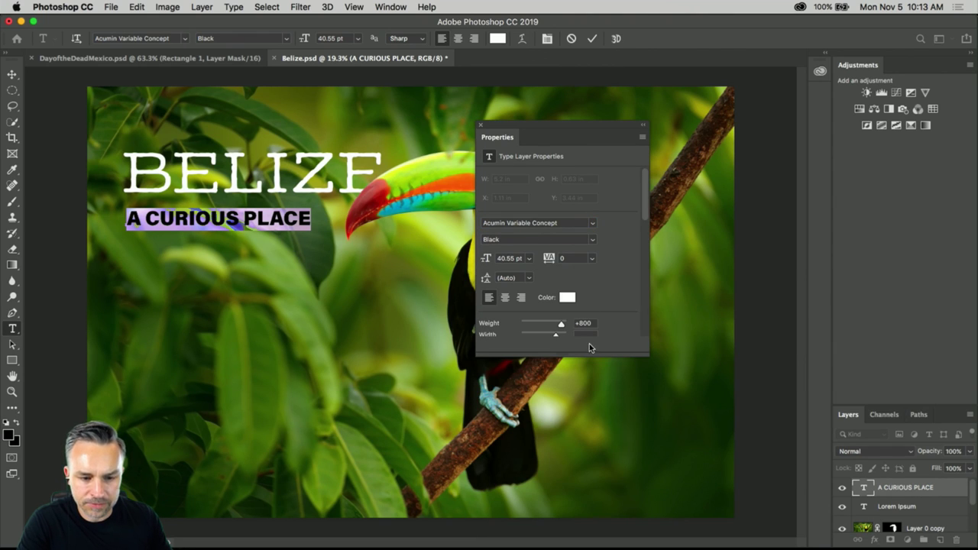
{"action": "left_click_drag", "start_coordinate": [531, 133], "coordinate": [456, 101]}
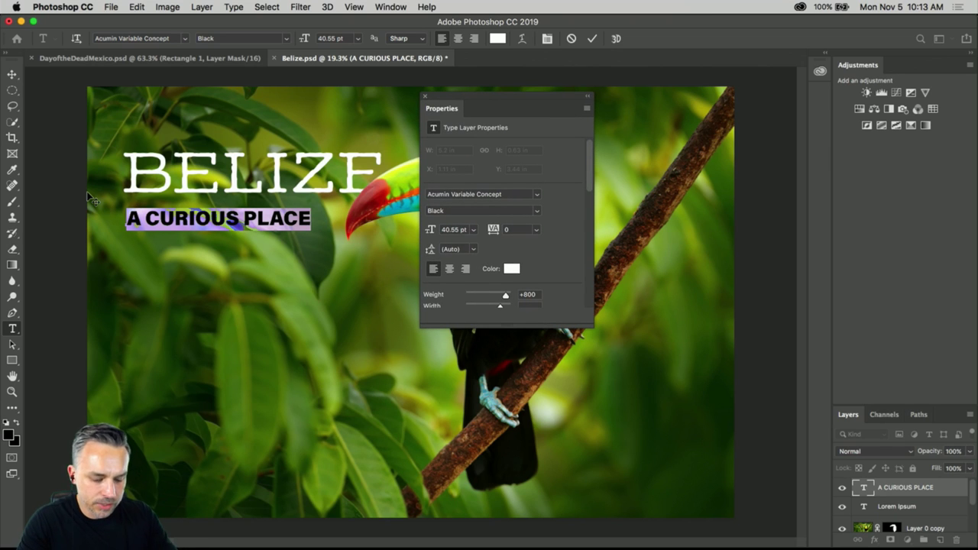
{"action": "key", "text": "super+equal"}
{"action": "key", "text": "super+equal"}
{"action": "key", "text": "BackSpace"}
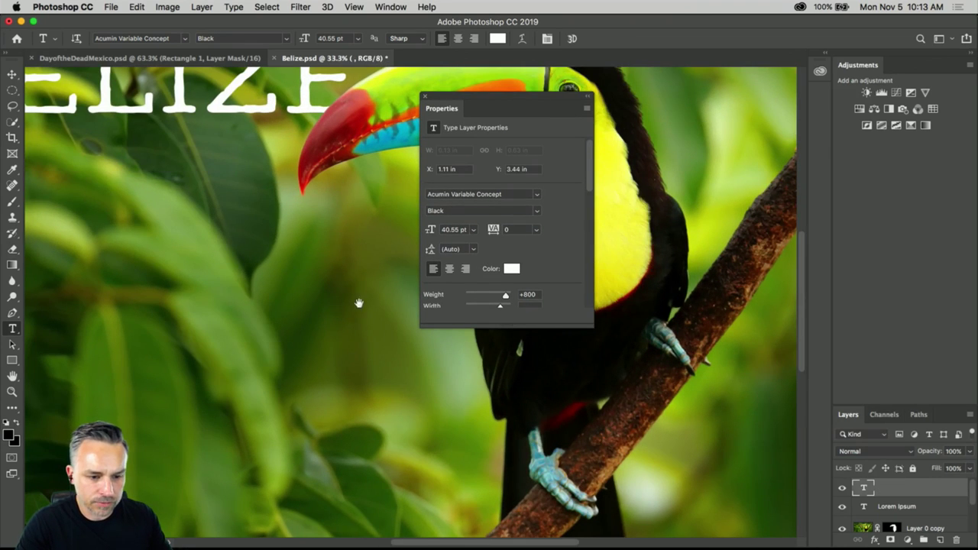
{"action": "left_click", "coordinate": [13, 73]}
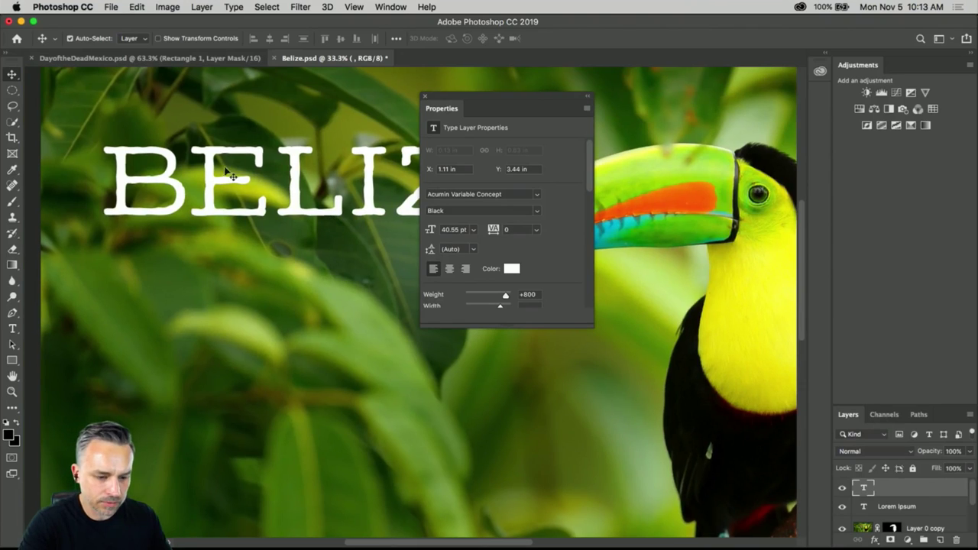
{"action": "left_click_drag", "start_coordinate": [504, 100], "coordinate": [647, 115]}
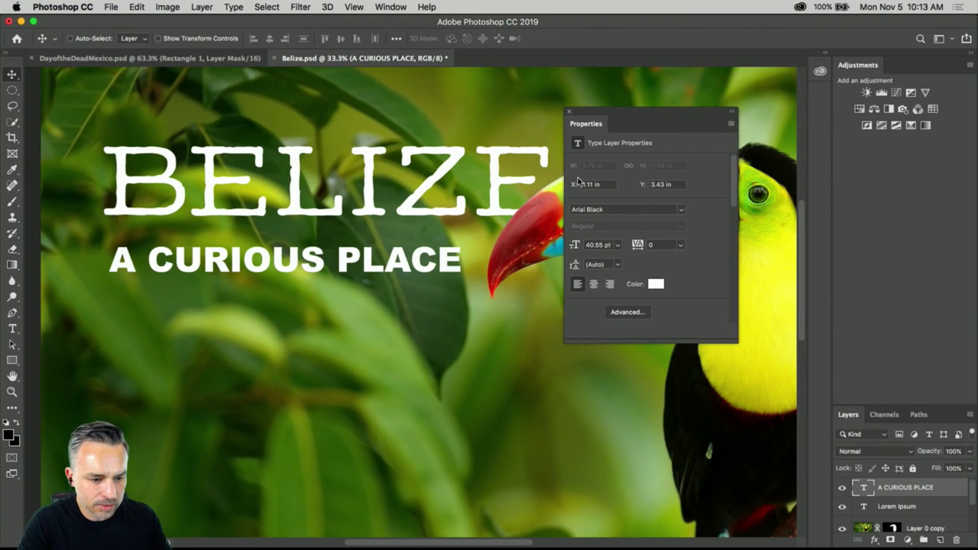
{"action": "left_click", "coordinate": [13, 328]}
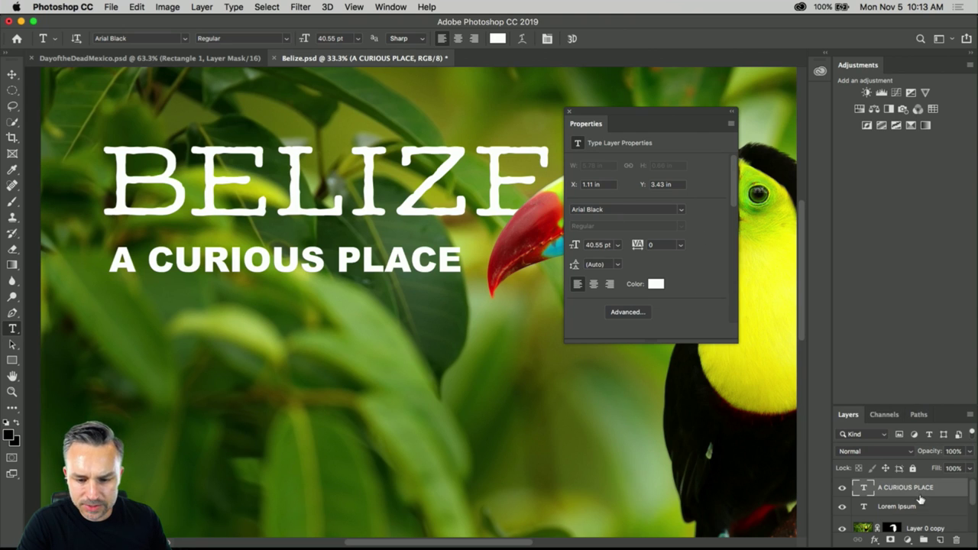
{"action": "left_click", "coordinate": [241, 261]}
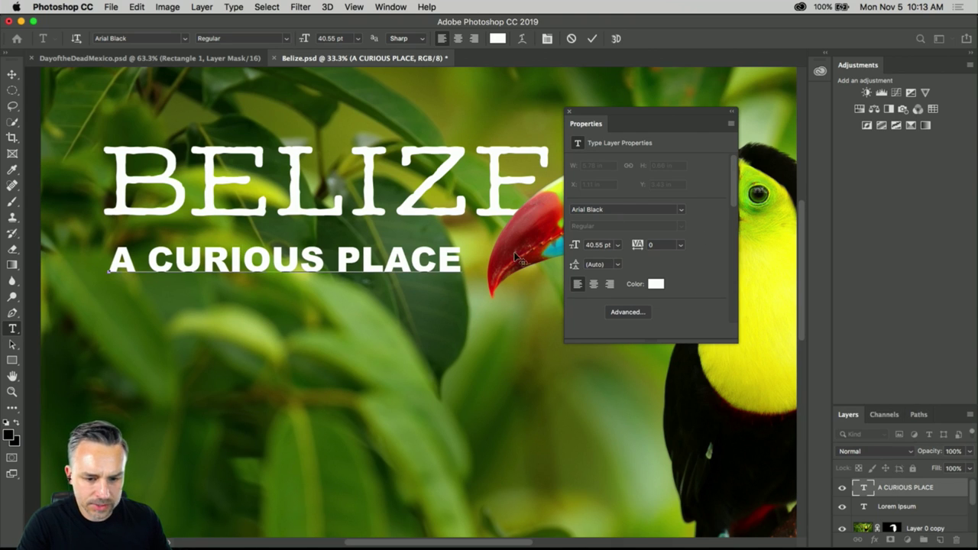
{"action": "key", "text": "super+a"}
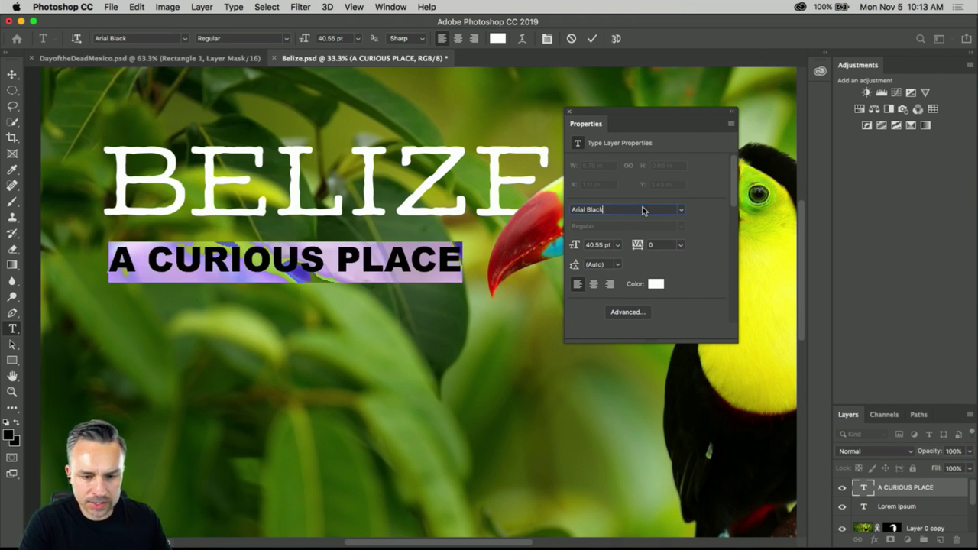
{"action": "left_click", "coordinate": [640, 208]}
{"action": "type", "text": "cur"}
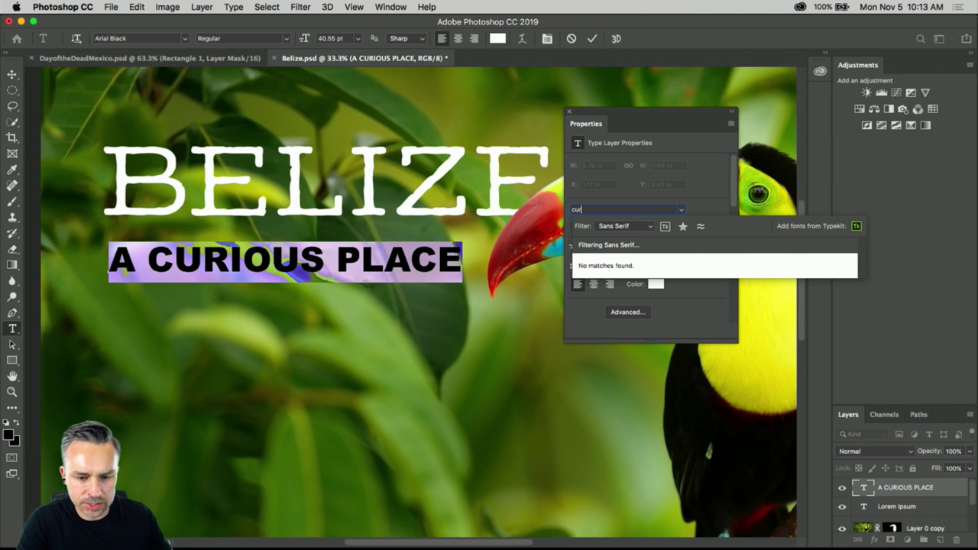
{"action": "key", "text": "BackSpace"}
{"action": "key", "text": "BackSpace"}
{"action": "key", "text": "BackSpace"}
{"action": "type", "text": "ac"}
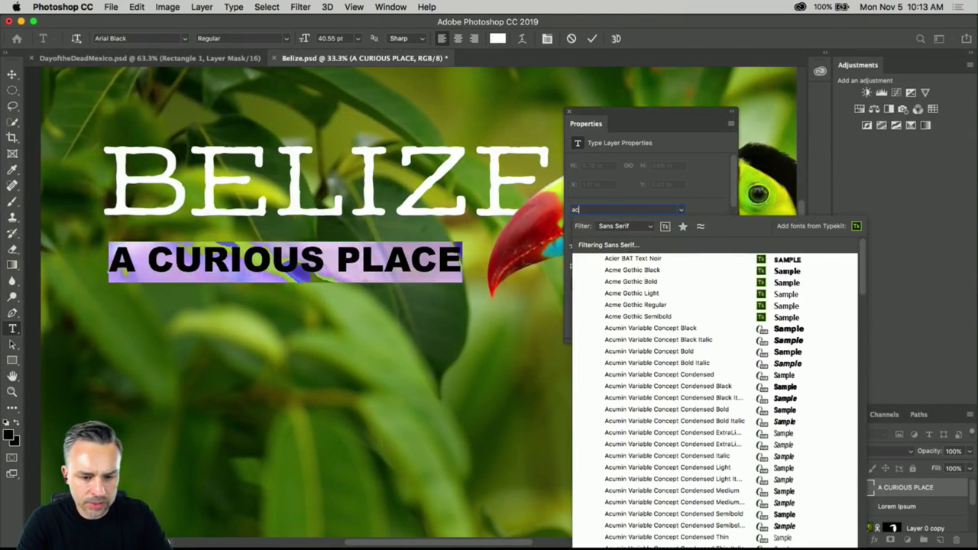
{"action": "type", "text": "u"}
{"action": "left_click", "coordinate": [644, 259]}
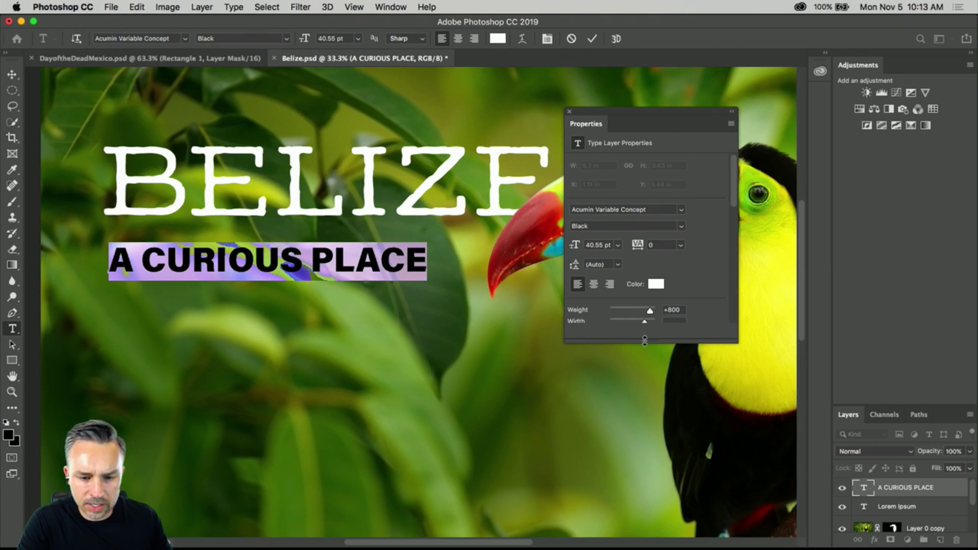
Step: Tune the Acumin Width and Weight sliders to Wide-106 Medium-542 and commit the subtitle text
{"action": "left_click_drag", "start_coordinate": [645, 342], "coordinate": [606, 433]}
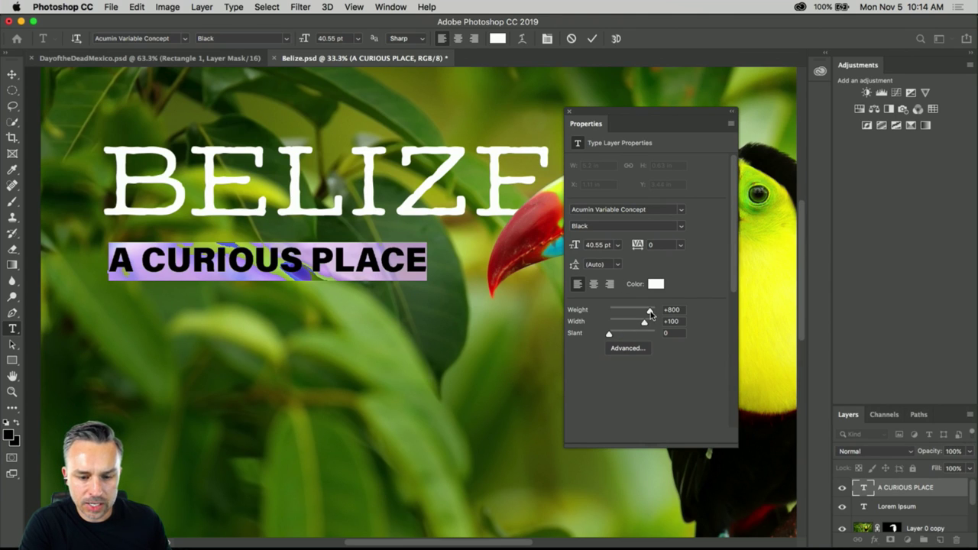
{"action": "mouse_move", "coordinate": [645, 325]}
{"action": "left_mouse_down"}
{"action": "mouse_move", "coordinate": [628, 326]}
{"action": "mouse_move", "coordinate": [644, 325]}
{"action": "mouse_move", "coordinate": [644, 310]}
{"action": "mouse_move", "coordinate": [634, 311]}
{"action": "left_mouse_up"}
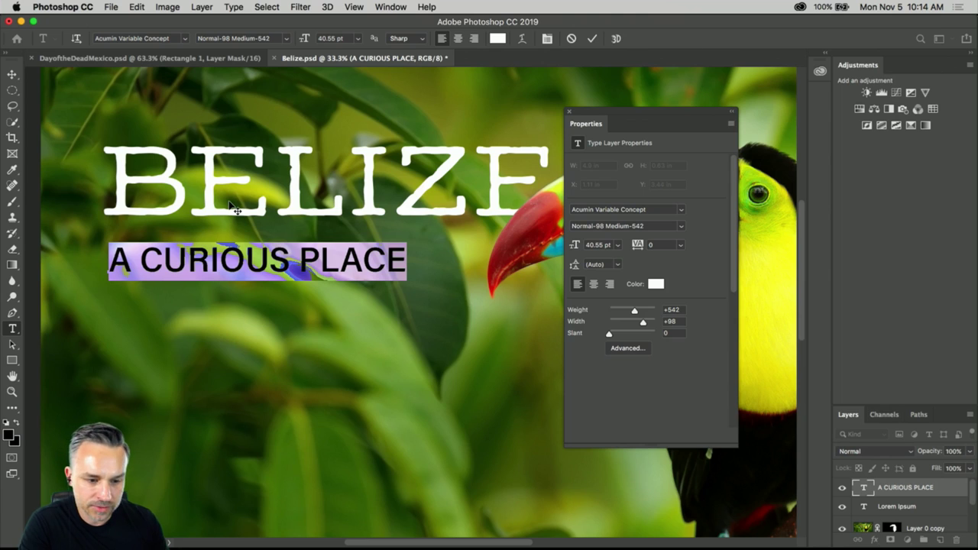
{"action": "left_click_drag", "start_coordinate": [635, 314], "coordinate": [646, 326]}
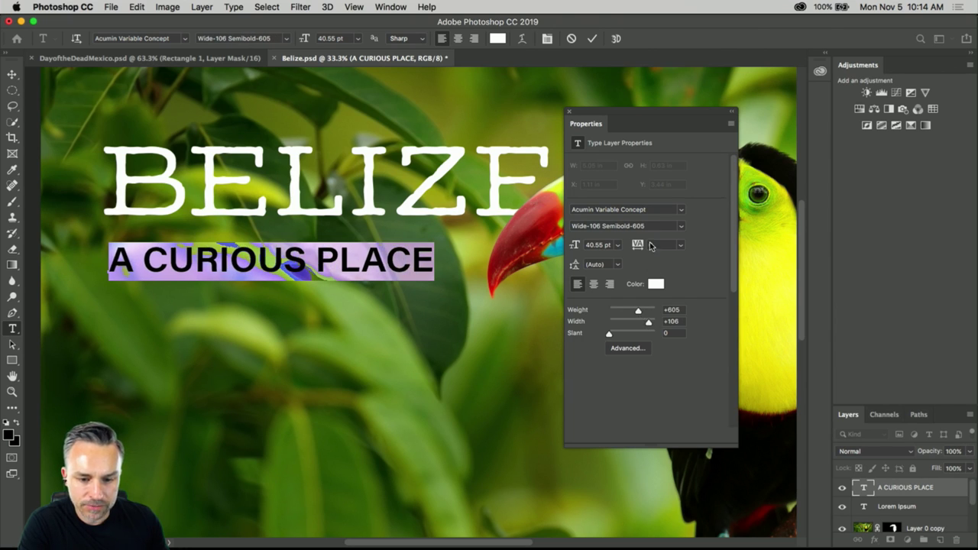
{"action": "left_click", "coordinate": [679, 227]}
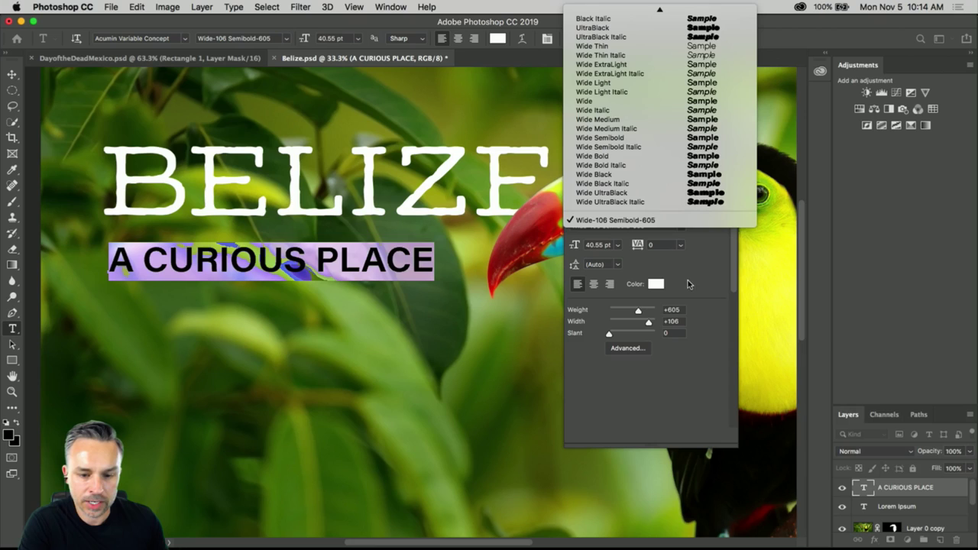
{"action": "left_click", "coordinate": [689, 305]}
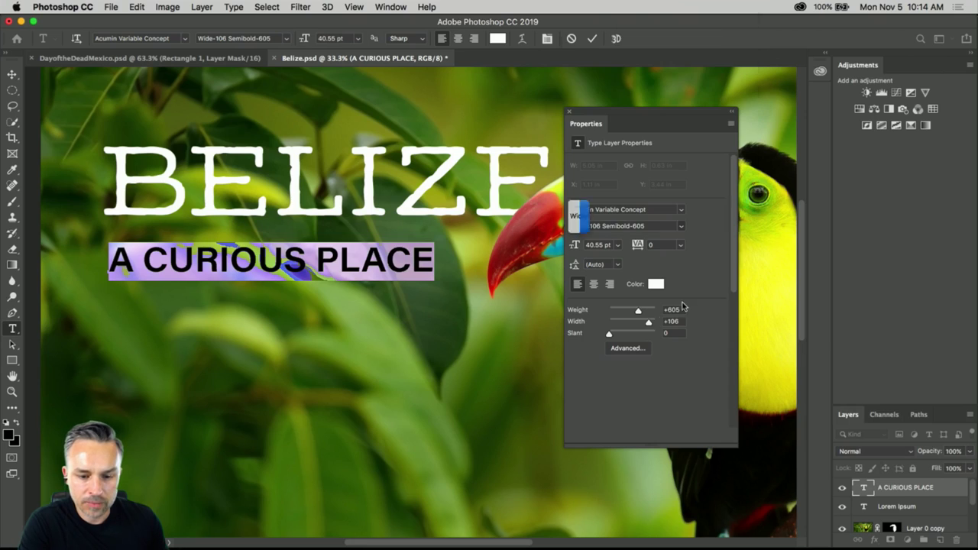
{"action": "left_click_drag", "start_coordinate": [640, 313], "coordinate": [634, 315]}
{"action": "left_click", "coordinate": [12, 74]}
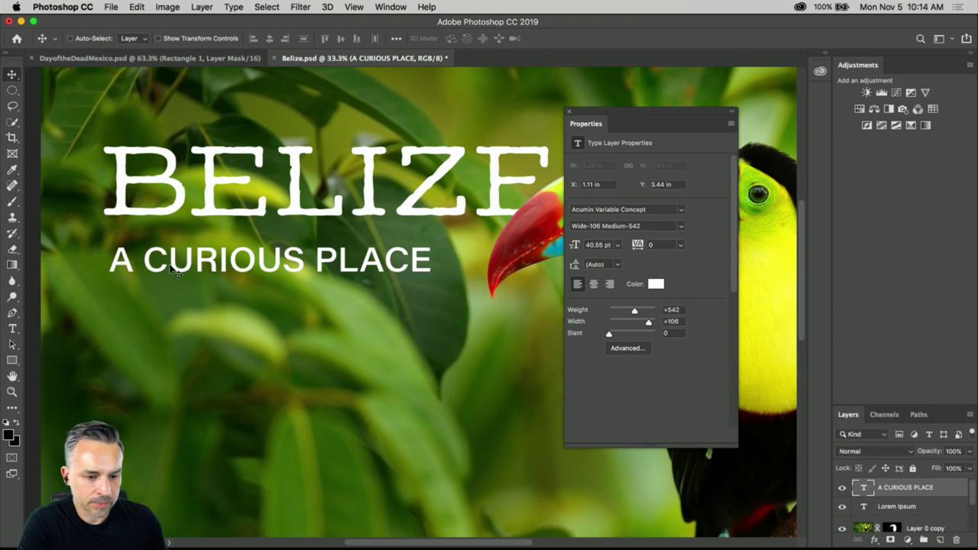
Step: Change the subtitle's tracking from 50 to 10
{"action": "left_click", "coordinate": [12, 329]}
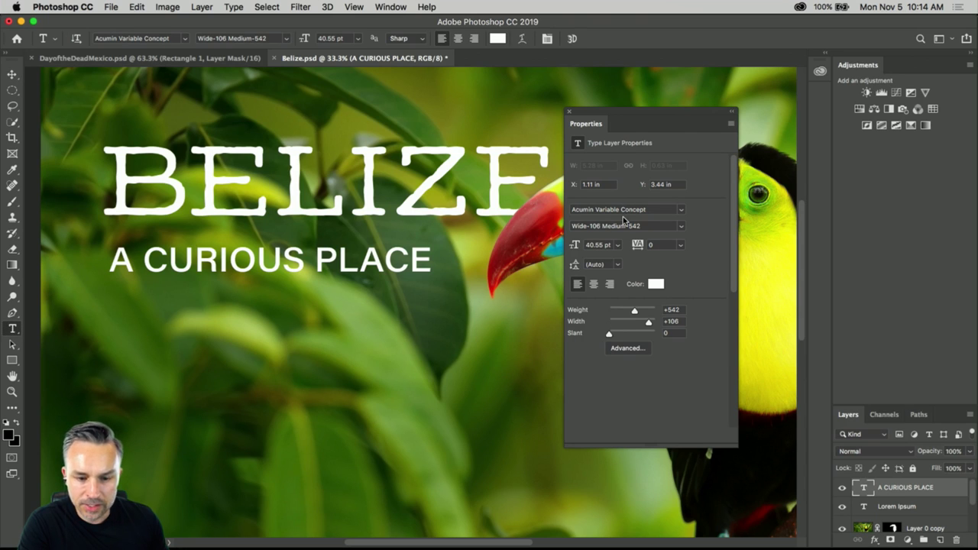
{"action": "left_click", "coordinate": [679, 246]}
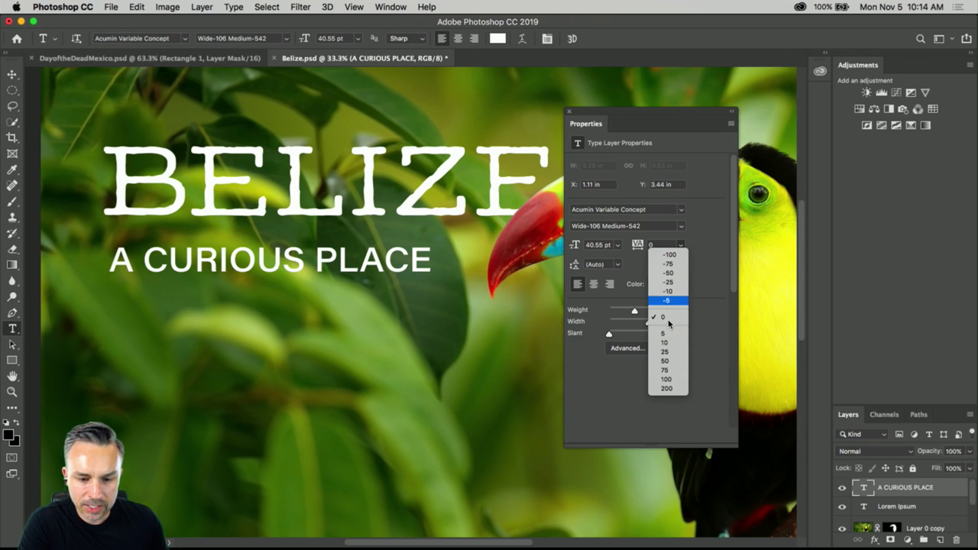
{"action": "left_click", "coordinate": [690, 252]}
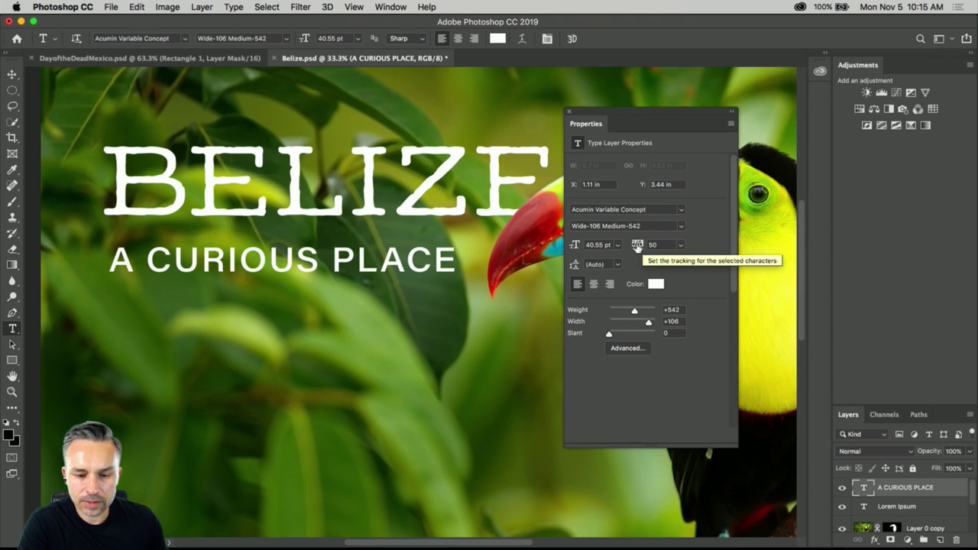
{"action": "left_click_drag", "start_coordinate": [637, 246], "coordinate": [639, 244]}
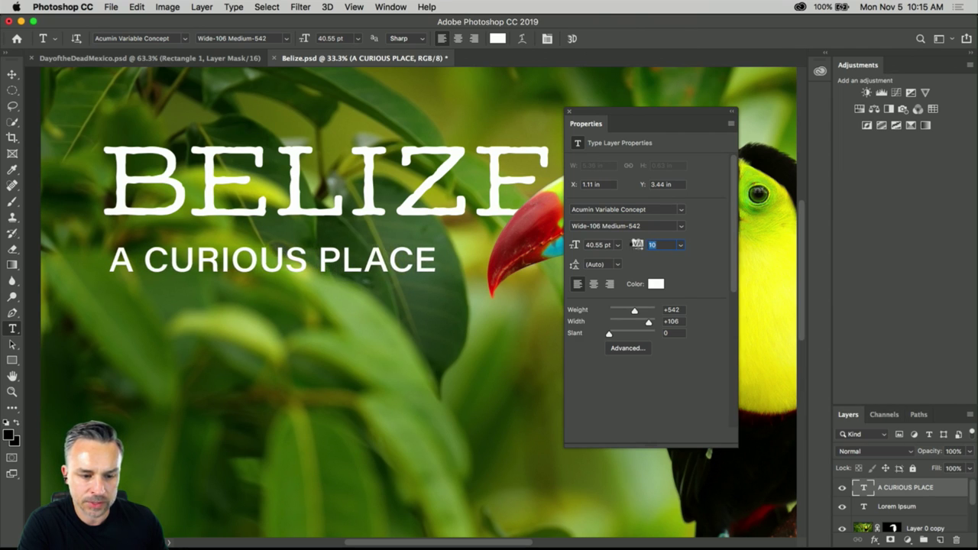
Step: Move the subtitle up toward BELIZE to Y 3.24 in and scale it to about 84%
{"action": "key", "text": "v"}
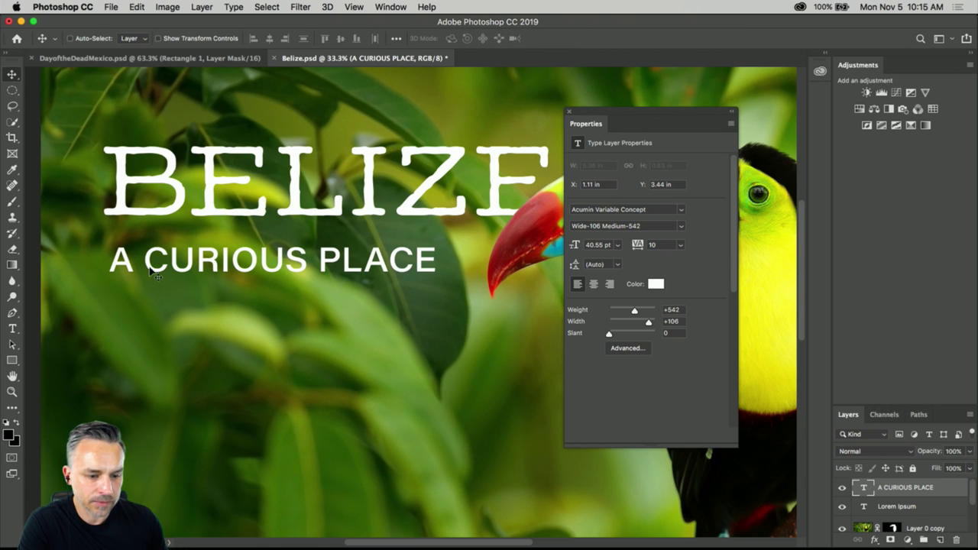
{"action": "left_click_drag", "start_coordinate": [161, 273], "coordinate": [162, 260]}
{"action": "key", "text": "ctrl+t"}
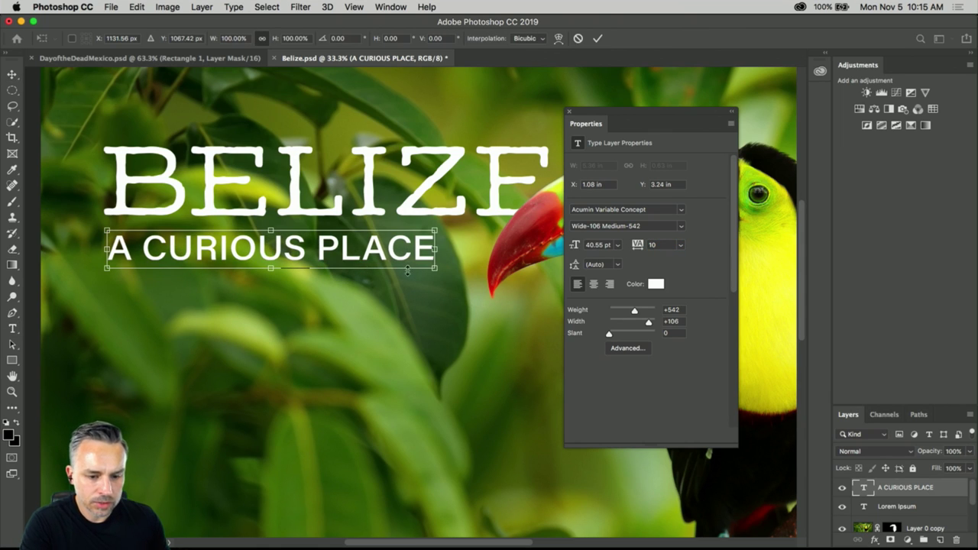
{"action": "left_click_drag", "start_coordinate": [435, 262], "coordinate": [385, 261]}
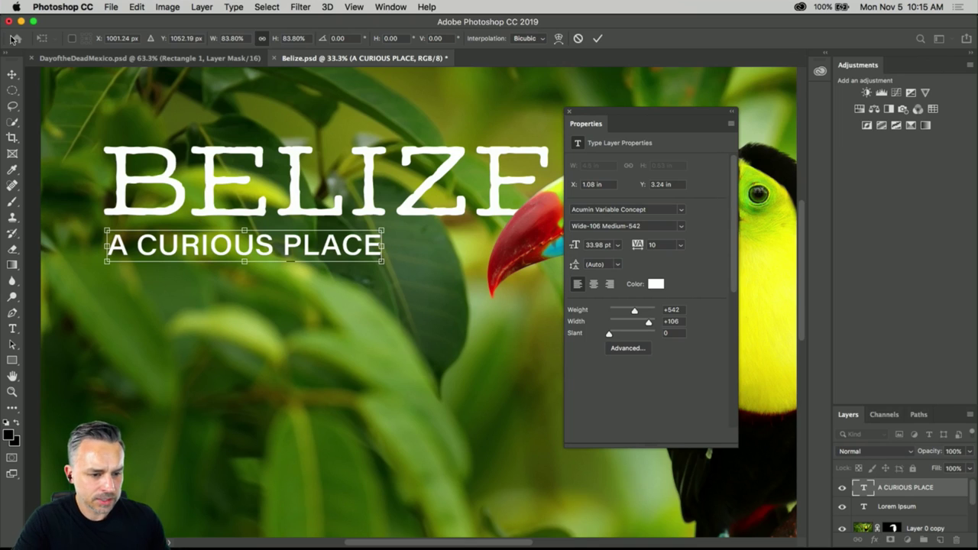
Step: Draw a black 1444 × 179 px Rectangle 1 over the subtitle and place it beneath the text layer
{"action": "left_click", "coordinate": [13, 90]}
{"action": "left_click", "coordinate": [12, 360]}
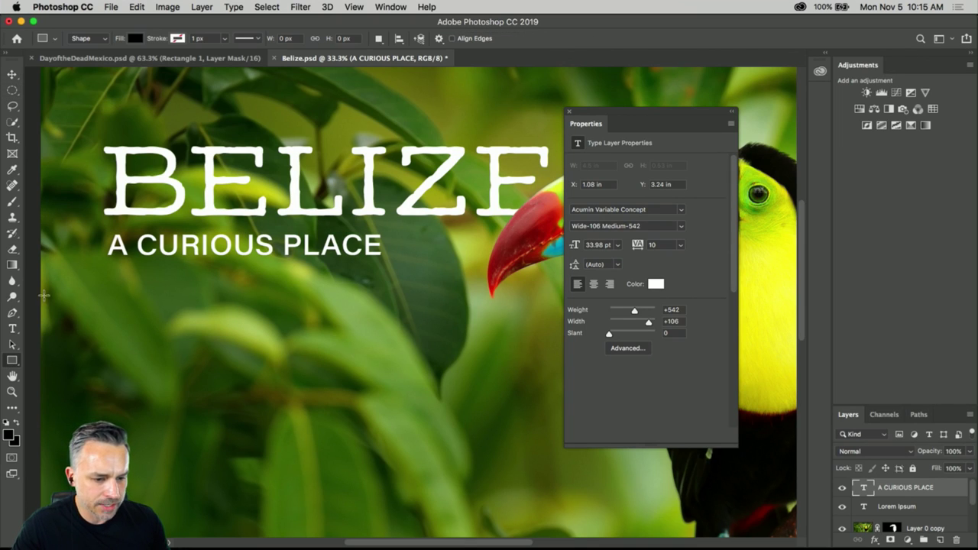
{"action": "left_click_drag", "start_coordinate": [100, 228], "coordinate": [386, 260]}
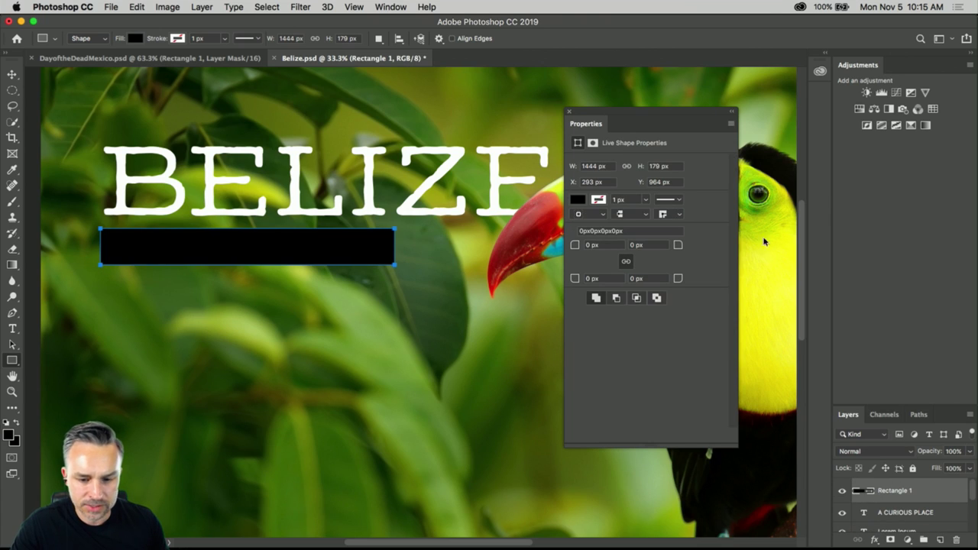
{"action": "left_click_drag", "start_coordinate": [935, 404], "coordinate": [935, 254]}
{"action": "left_click_drag", "start_coordinate": [925, 337], "coordinate": [925, 370]}
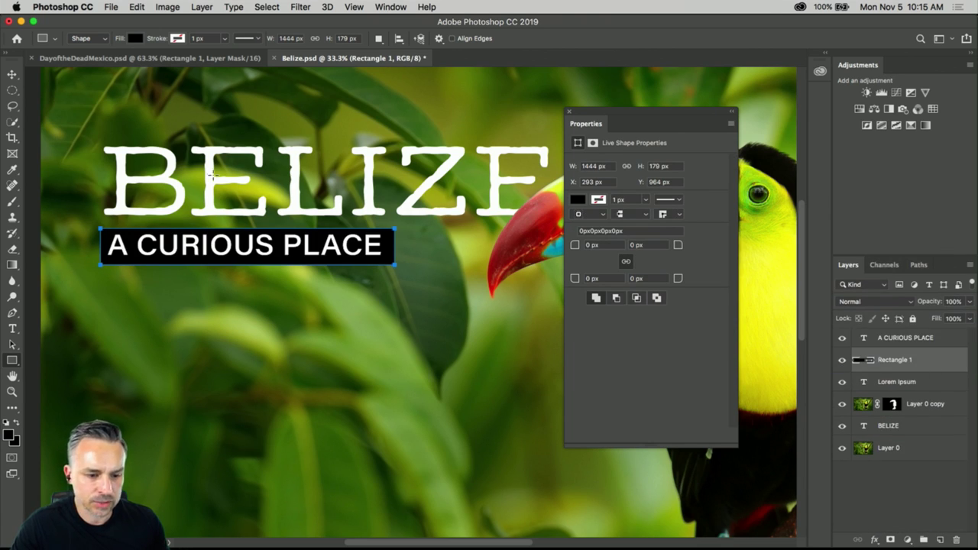
{"action": "left_click", "coordinate": [12, 75]}
{"action": "key", "text": "Up"}
{"action": "key", "text": "Up"}
{"action": "key", "text": "Up"}
{"action": "key", "text": "Up"}
{"action": "key", "text": "Up"}
{"action": "key", "text": "Up"}
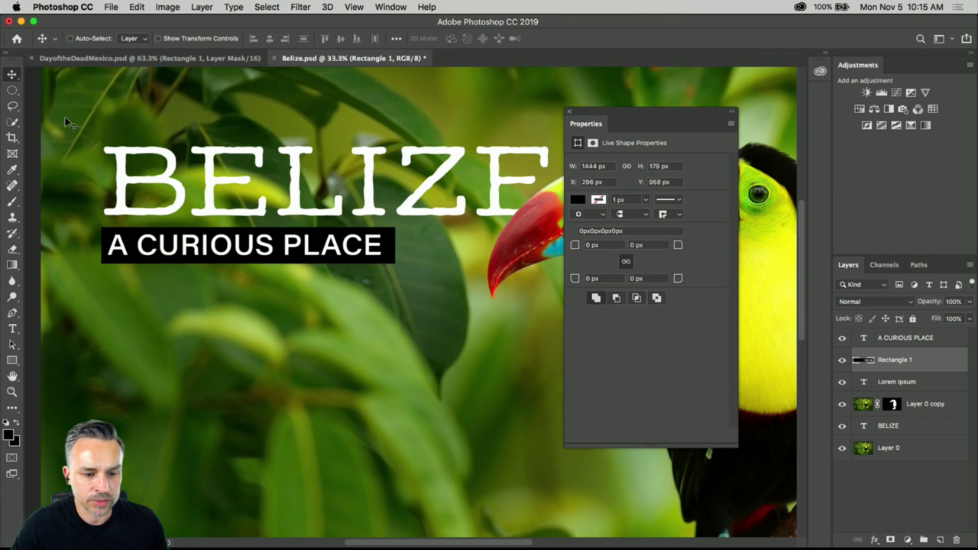
{"action": "key", "text": "super+minus"}
{"action": "key", "text": "super+minus"}
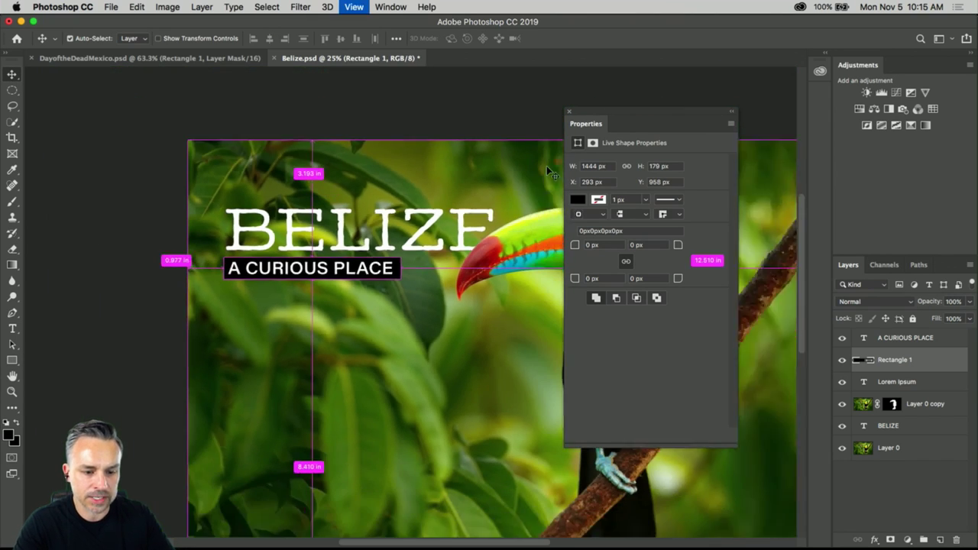
Step: Shift the Properties panel right and place the Type cursor in the A CURIOUS PLACE tagline
{"action": "left_click_drag", "start_coordinate": [638, 131], "coordinate": [668, 133]}
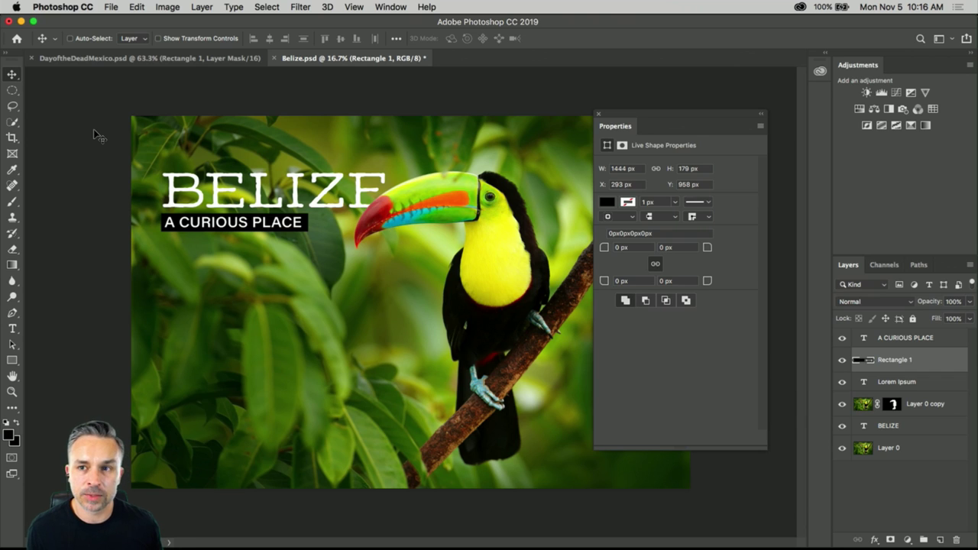
{"action": "left_click", "coordinate": [12, 328]}
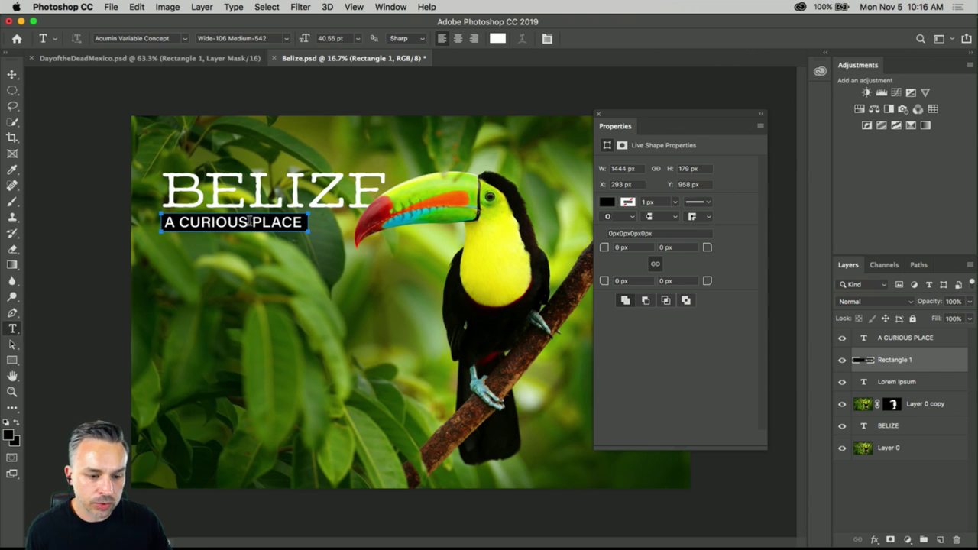
{"action": "left_click", "coordinate": [186, 221]}
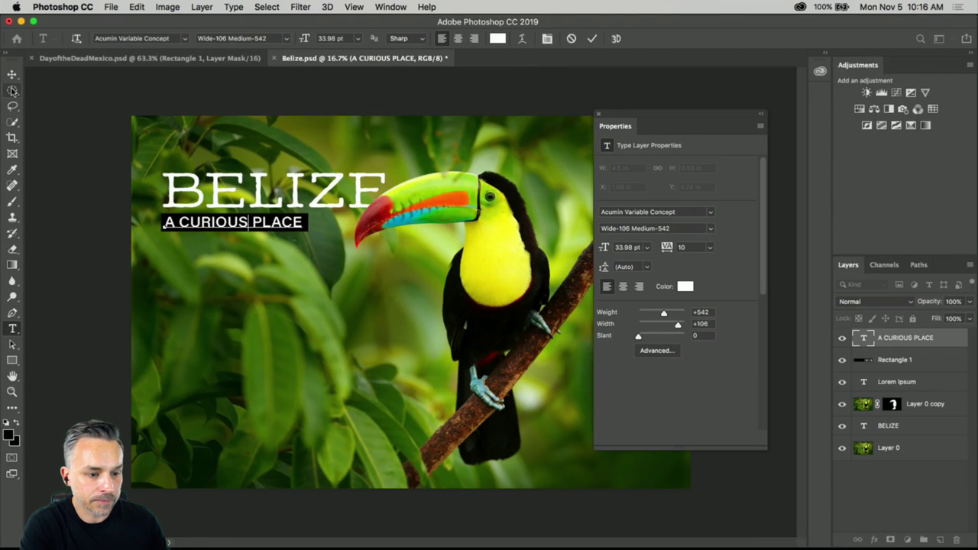
Step: Commit the Belize tagline, fit the image to the window, and switch to DayoftheDeadMexico.psd
{"action": "left_click", "coordinate": [12, 90]}
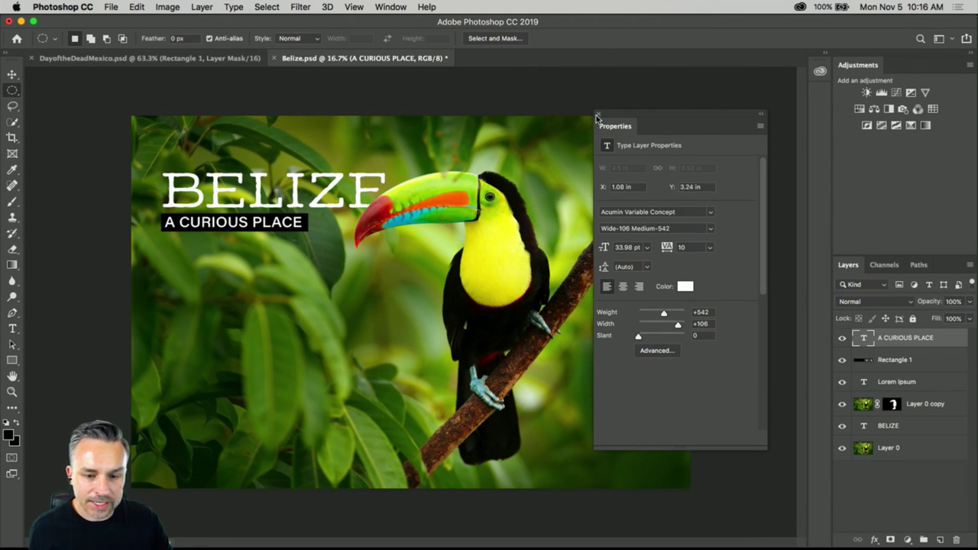
{"action": "left_click_drag", "start_coordinate": [601, 120], "coordinate": [850, 77]}
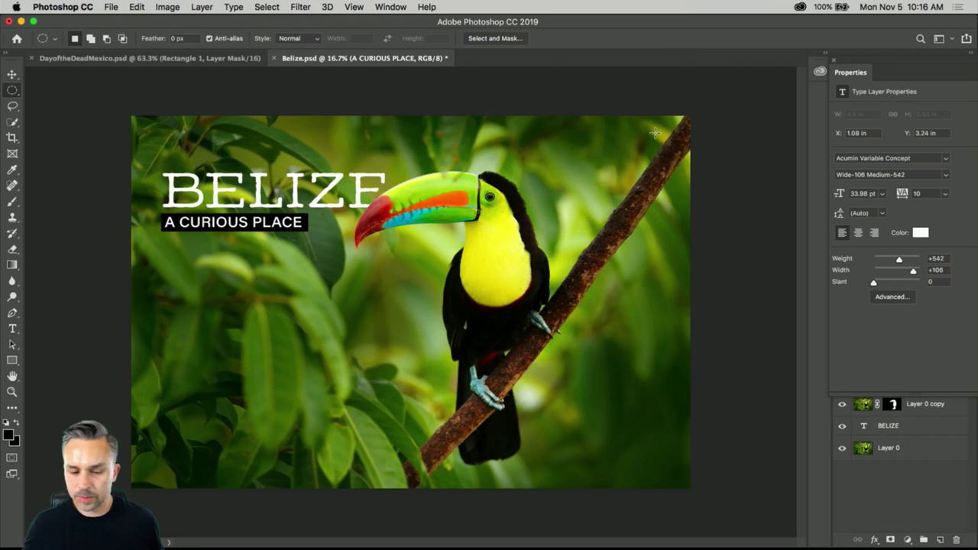
{"action": "left_click", "coordinate": [12, 107]}
{"action": "key", "text": "super+0"}
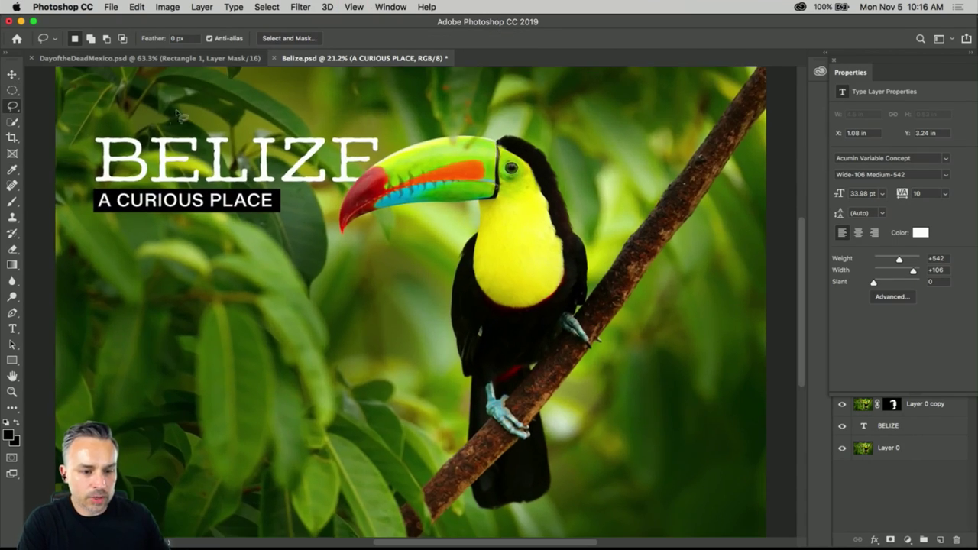
{"action": "left_click", "coordinate": [162, 59]}
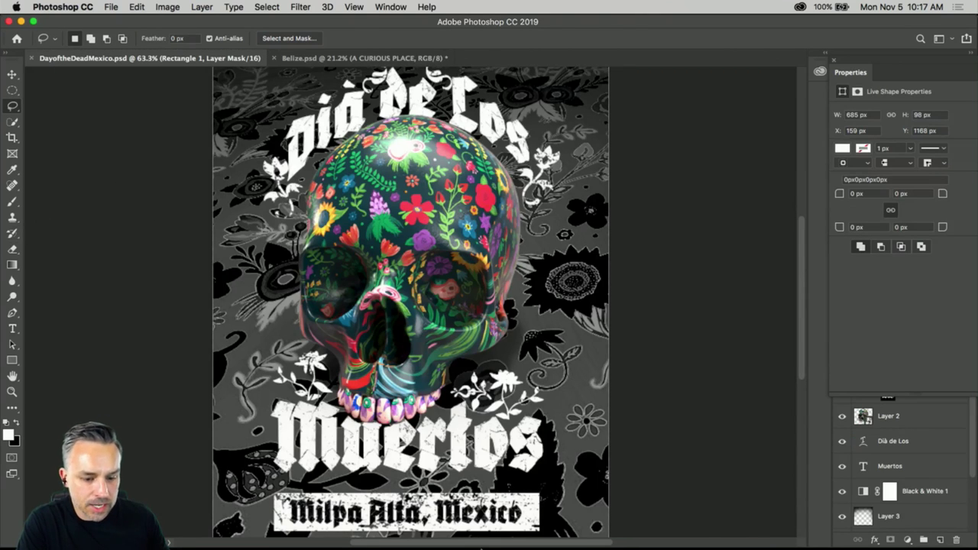
Step: Reset the Adobe Fonts filters to list all 1601 families, then return to Photoshop
{"action": "left_click", "coordinate": [517, 535]}
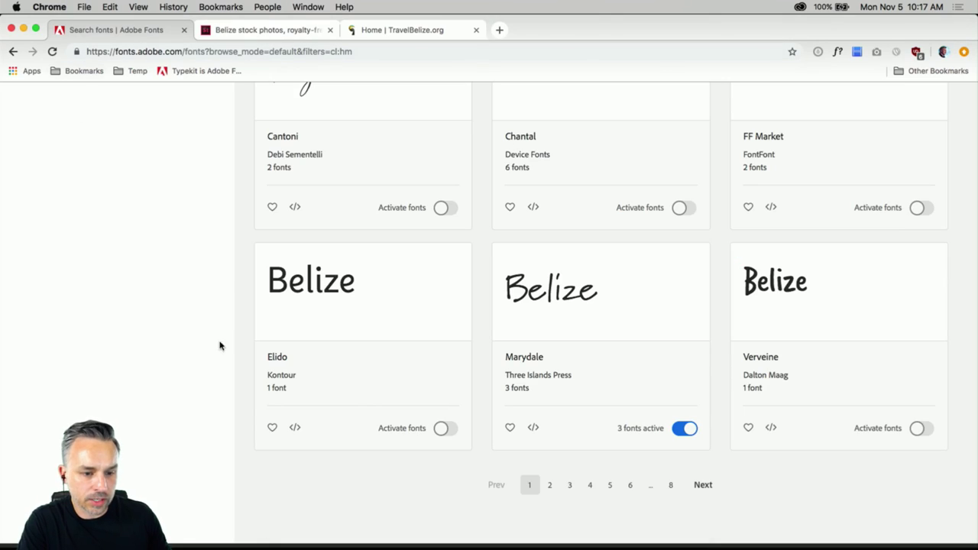
{"action": "scroll", "coordinate": [219, 346], "scroll_direction": "up", "scroll_amount": 20}
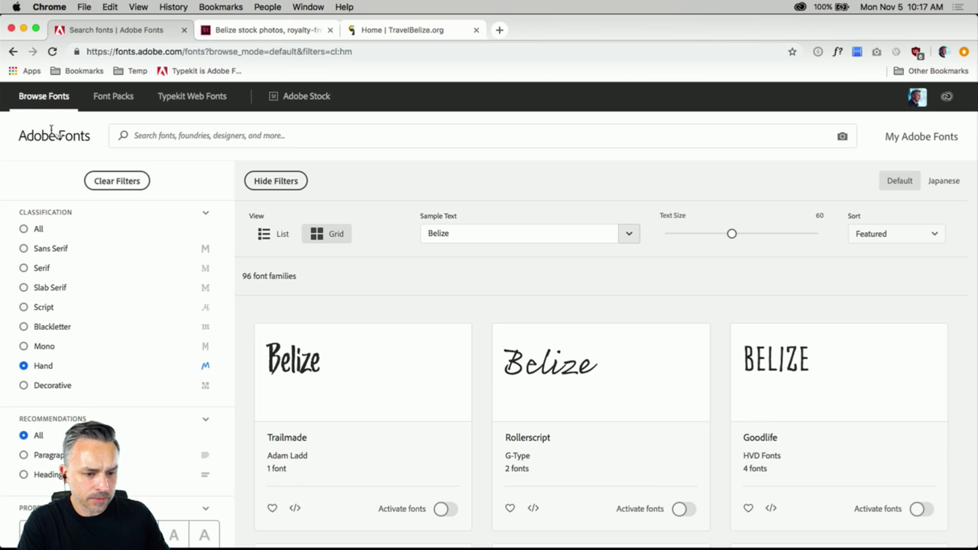
{"action": "left_click", "coordinate": [36, 102]}
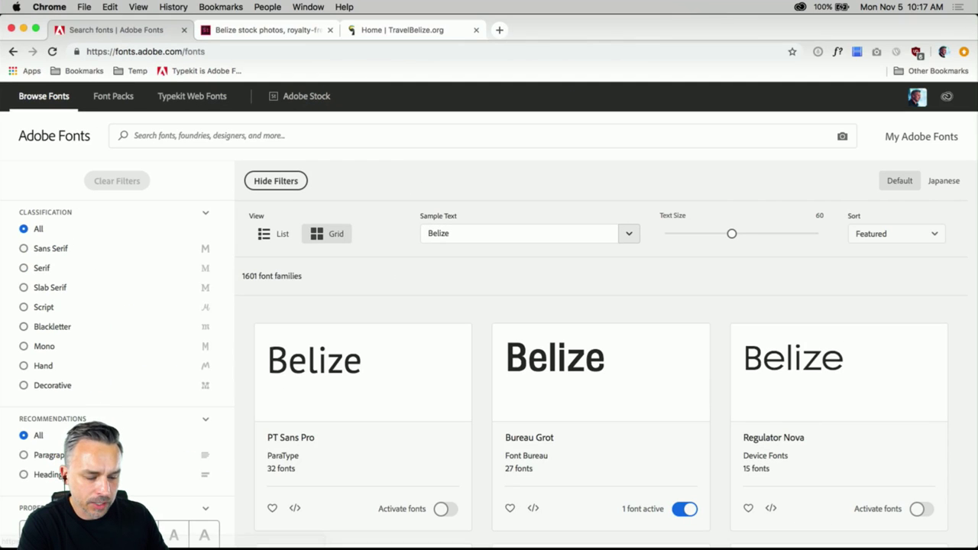
{"action": "left_click", "coordinate": [24, 30]}
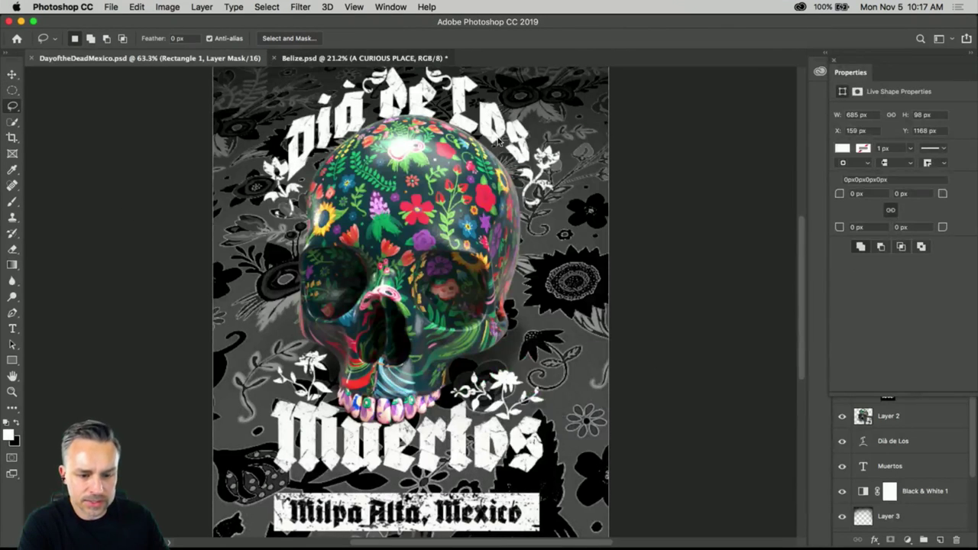
Step: Float the Properties panel, select the Milpa Alta, Mexico text layer, and zoom to 100%
{"action": "left_click", "coordinate": [295, 58]}
{"action": "left_click", "coordinate": [91, 58]}
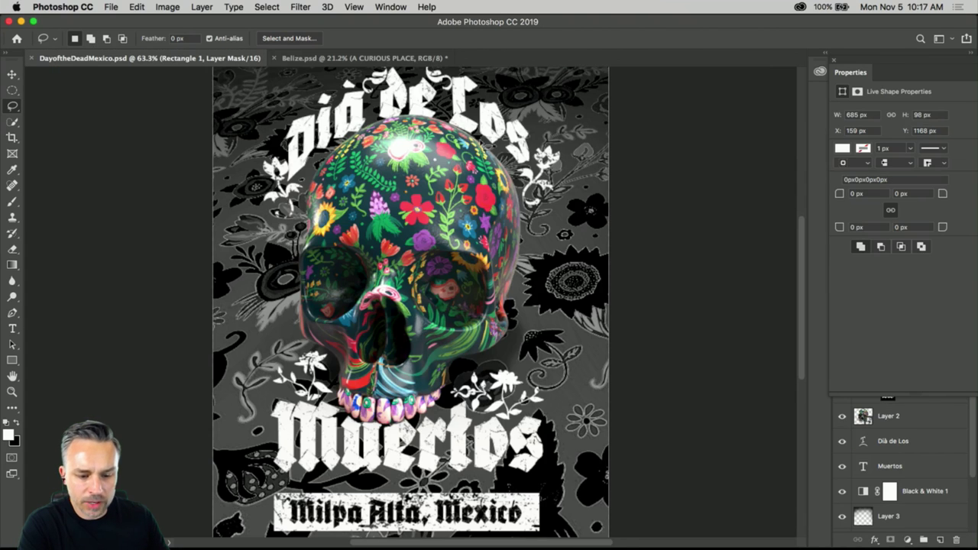
{"action": "left_click_drag", "start_coordinate": [873, 70], "coordinate": [905, 65]}
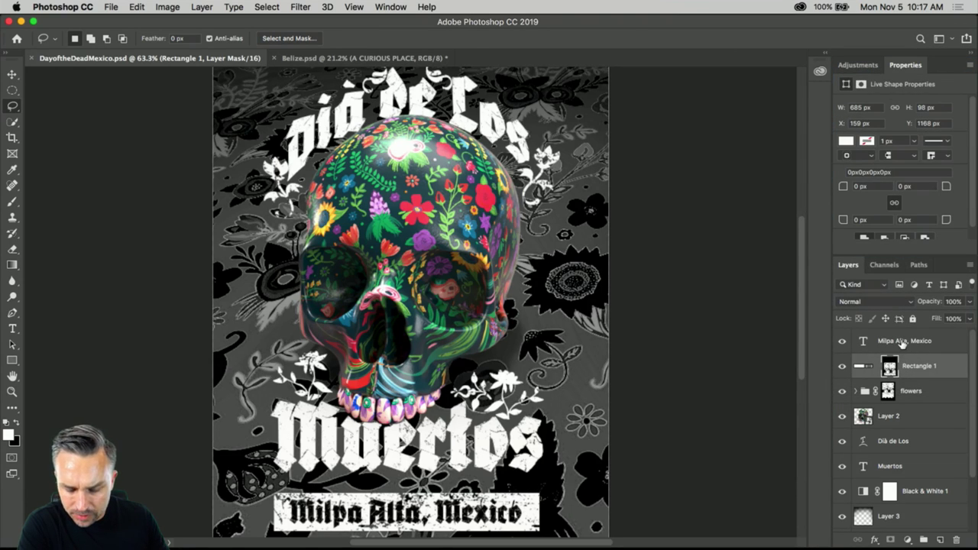
{"action": "left_click", "coordinate": [908, 345]}
{"action": "left_click", "coordinate": [12, 329]}
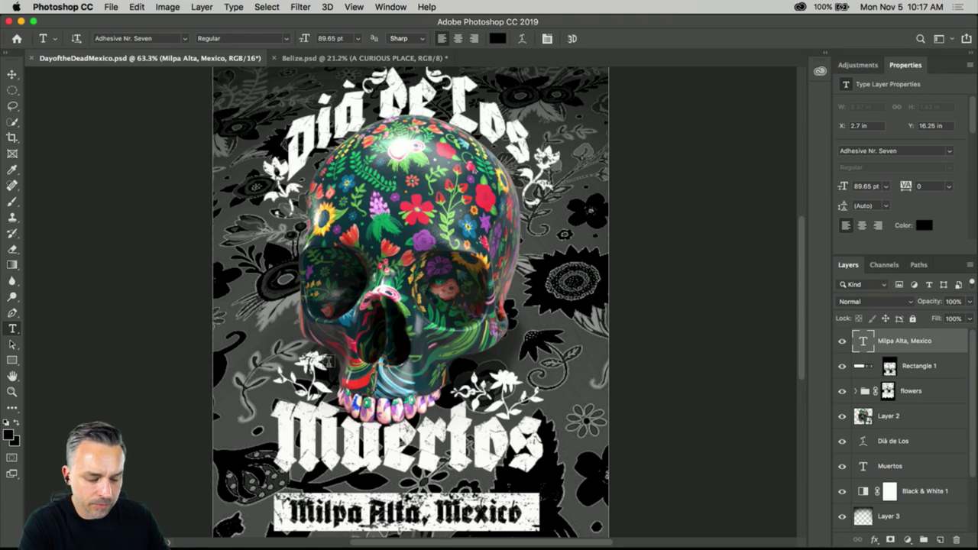
{"action": "key", "text": "super+equal"}
{"action": "scroll", "coordinate": [355, 363], "scroll_direction": "down", "scroll_amount": 5}
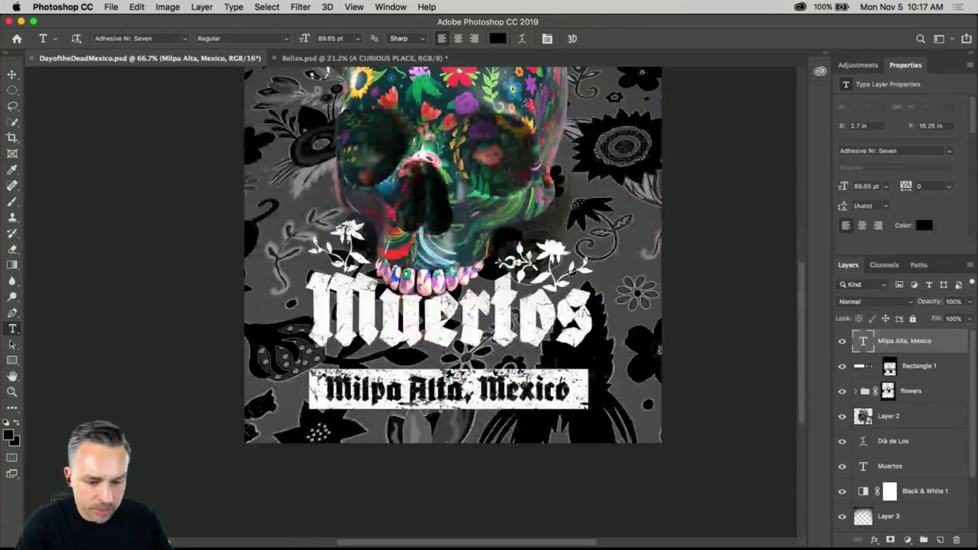
{"action": "key", "text": "super+equal"}
{"action": "scroll", "coordinate": [355, 363], "scroll_direction": "down", "scroll_amount": 1}
{"action": "scroll", "coordinate": [356, 363], "scroll_direction": "right", "scroll_amount": 2}
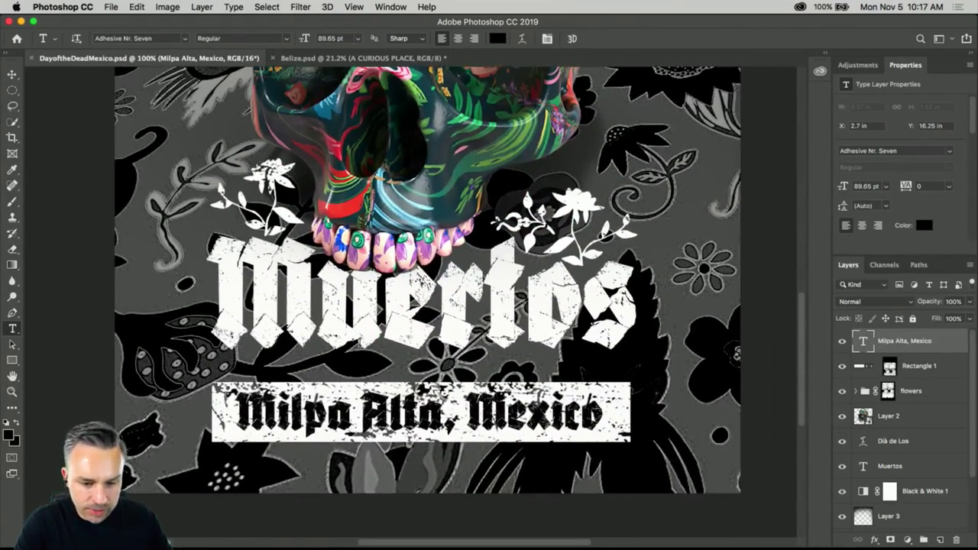
Step: Disable Rectangle 1's distressed layer mask and set the Milpa Alta, Mexico text in Arial Bold
{"action": "right_click", "coordinate": [890, 371]}
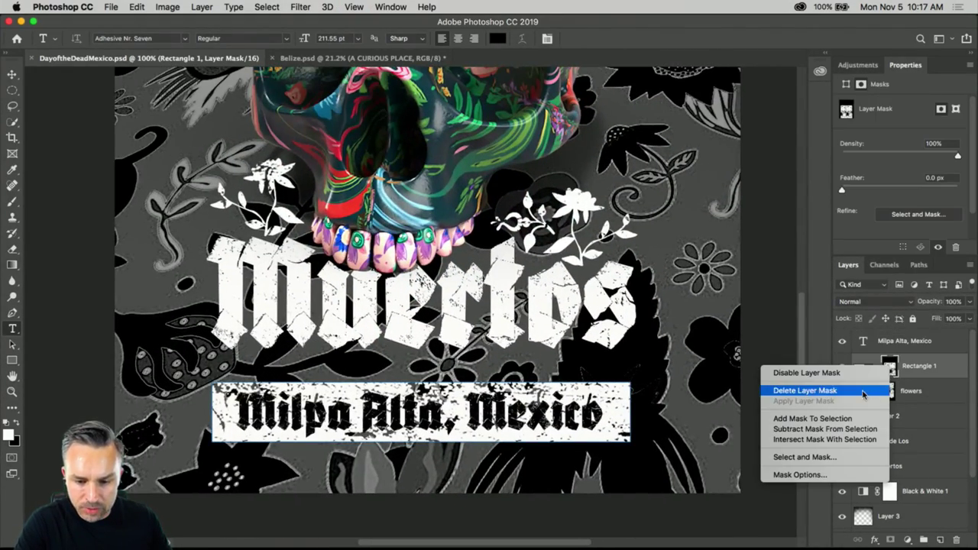
{"action": "left_click", "coordinate": [806, 372]}
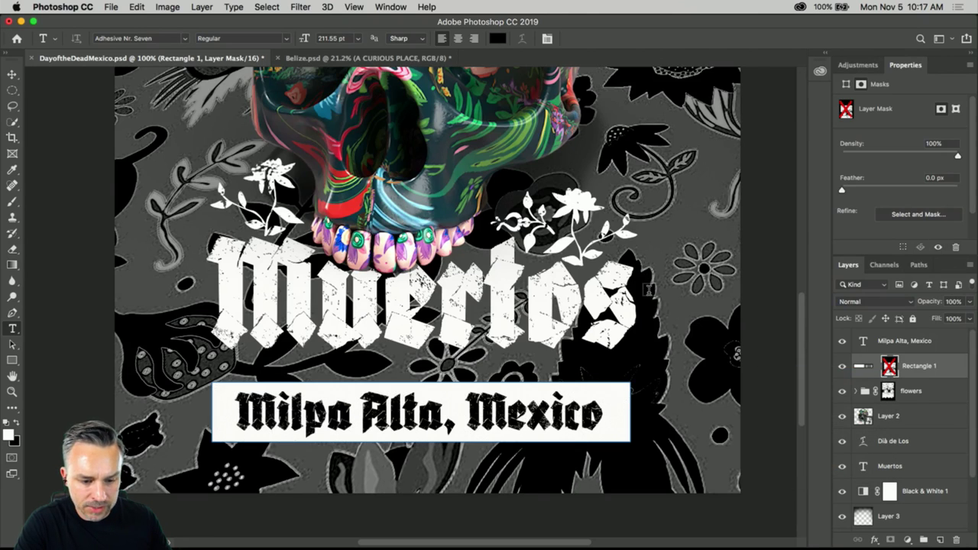
{"action": "left_click", "coordinate": [917, 346]}
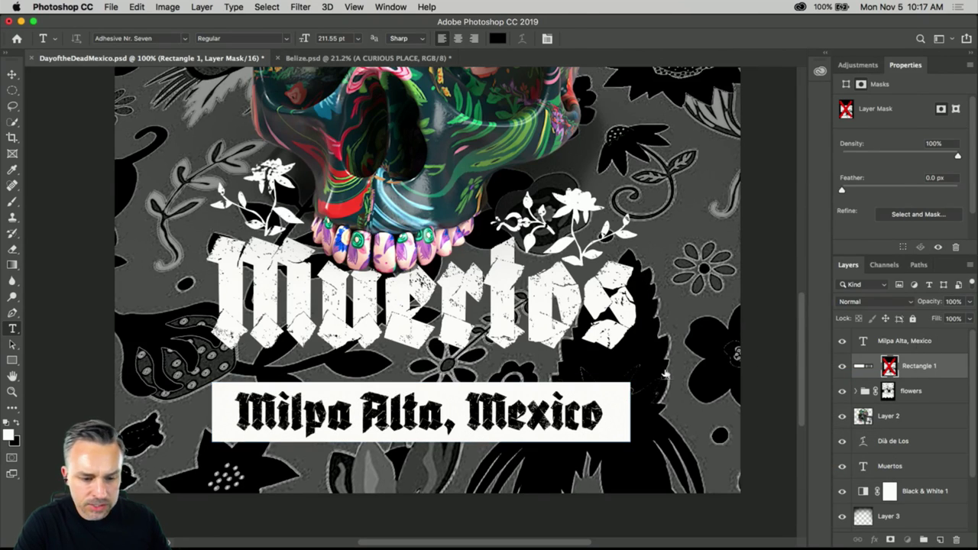
{"action": "left_click", "coordinate": [136, 39]}
{"action": "type", "text": "air"}
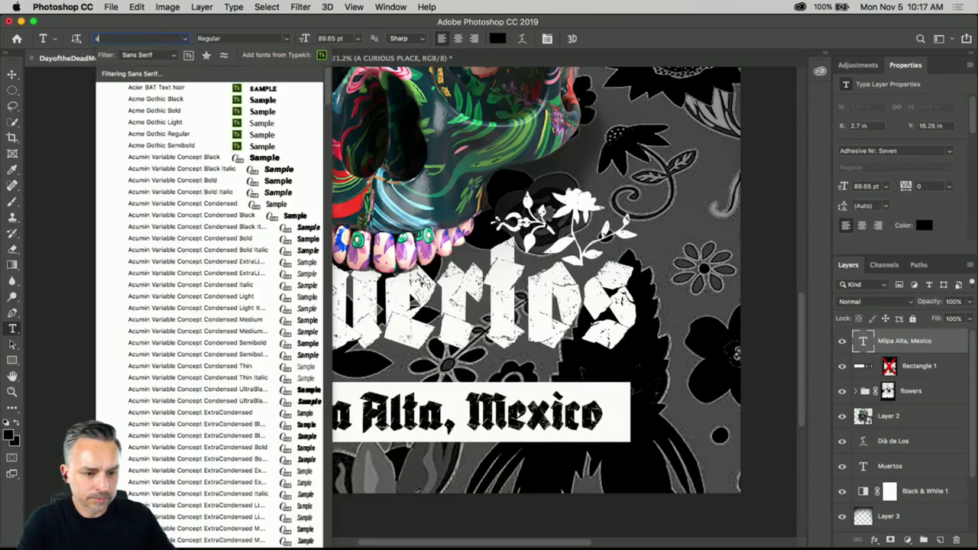
{"action": "key", "text": "BackSpace"}
{"action": "key", "text": "BackSpace"}
{"action": "type", "text": "ri"}
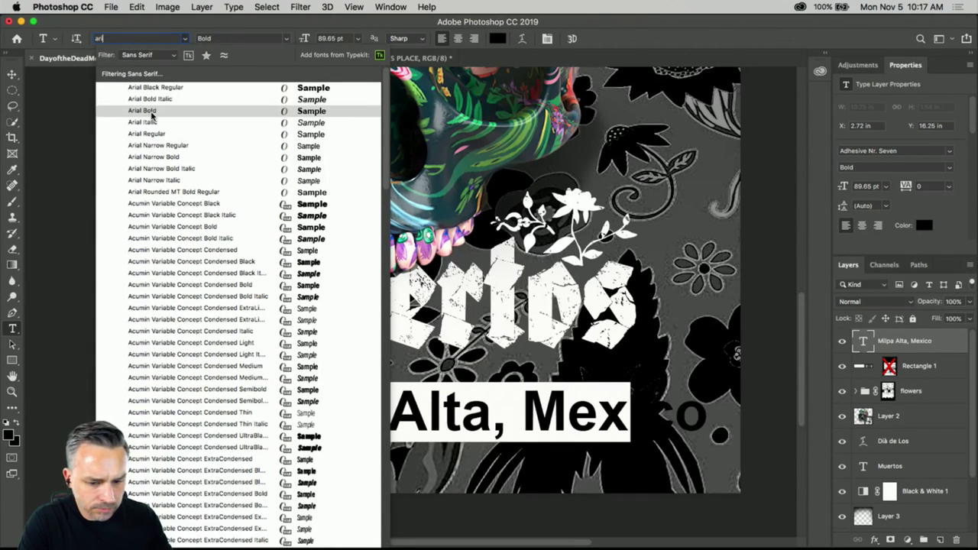
{"action": "left_click", "coordinate": [153, 111]}
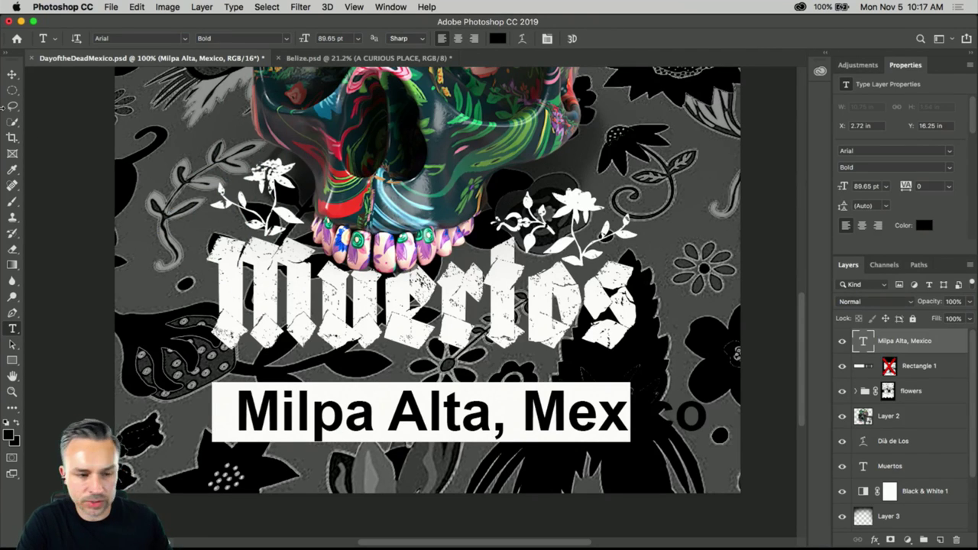
{"action": "key", "text": "v"}
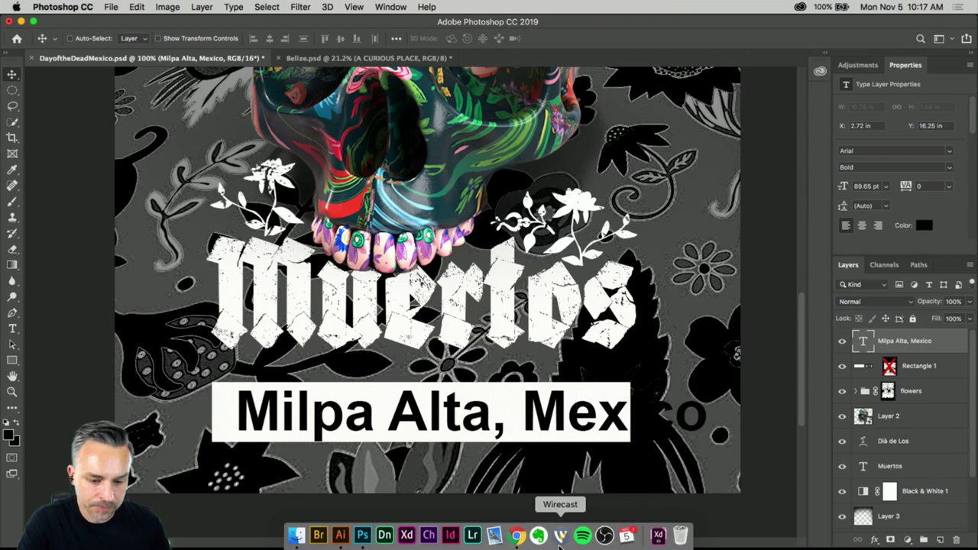
Step: Open Monster Pack from Adobe Fonts' Font Packs with all 9 fonts active, then return to Photoshop
{"action": "left_click", "coordinate": [513, 535]}
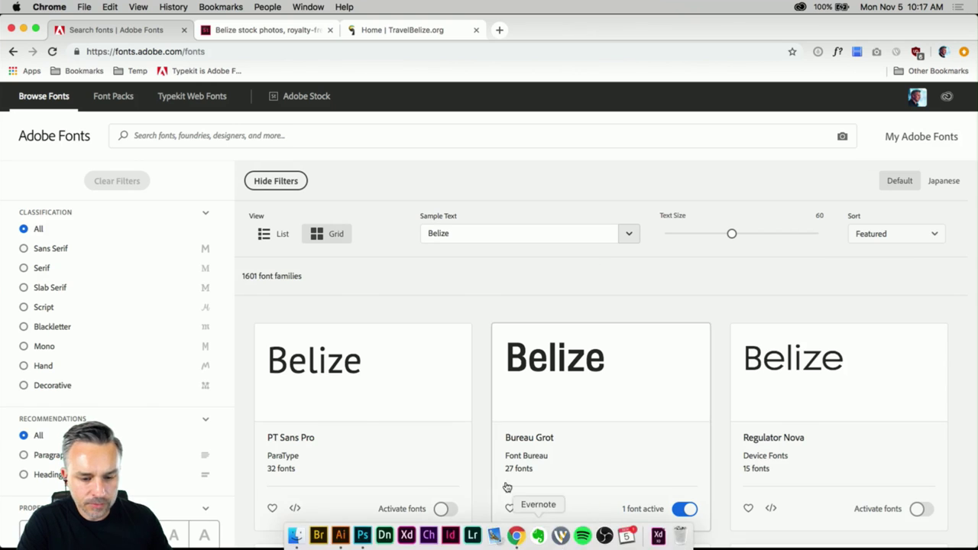
{"action": "left_click", "coordinate": [96, 101]}
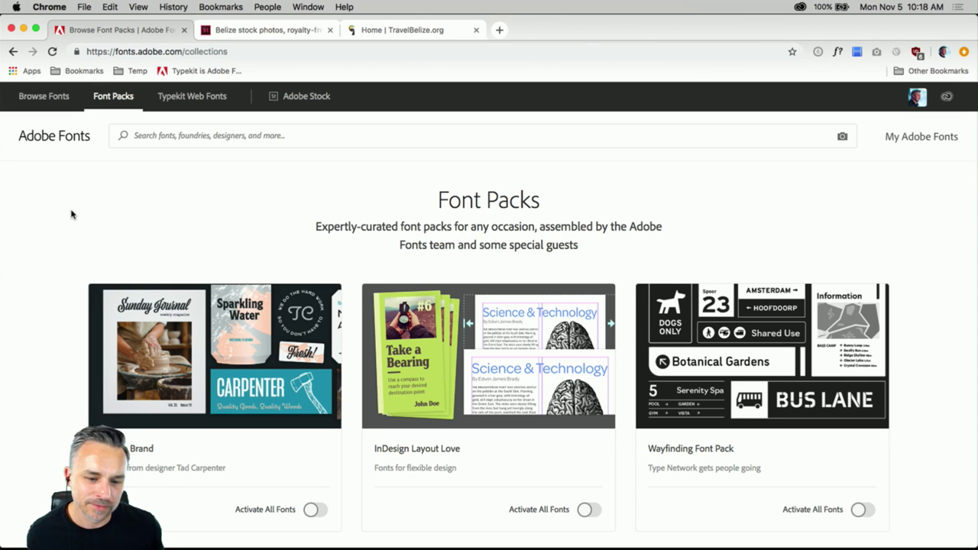
{"action": "scroll", "coordinate": [67, 214], "scroll_direction": "down", "scroll_amount": 10}
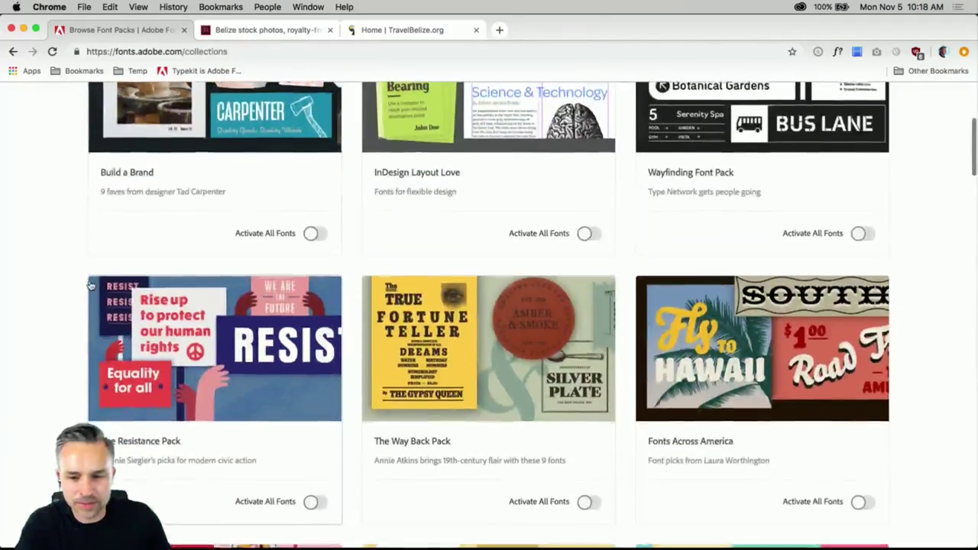
{"action": "scroll", "coordinate": [90, 287], "scroll_direction": "down", "scroll_amount": 2}
{"action": "scroll", "coordinate": [90, 289], "scroll_direction": "down", "scroll_amount": 2}
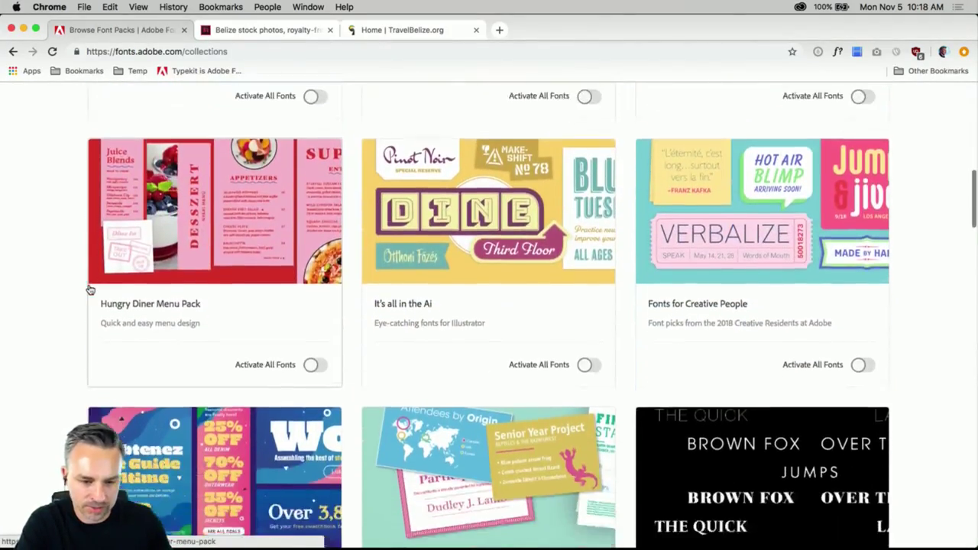
{"action": "scroll", "coordinate": [90, 288], "scroll_direction": "down", "scroll_amount": 4}
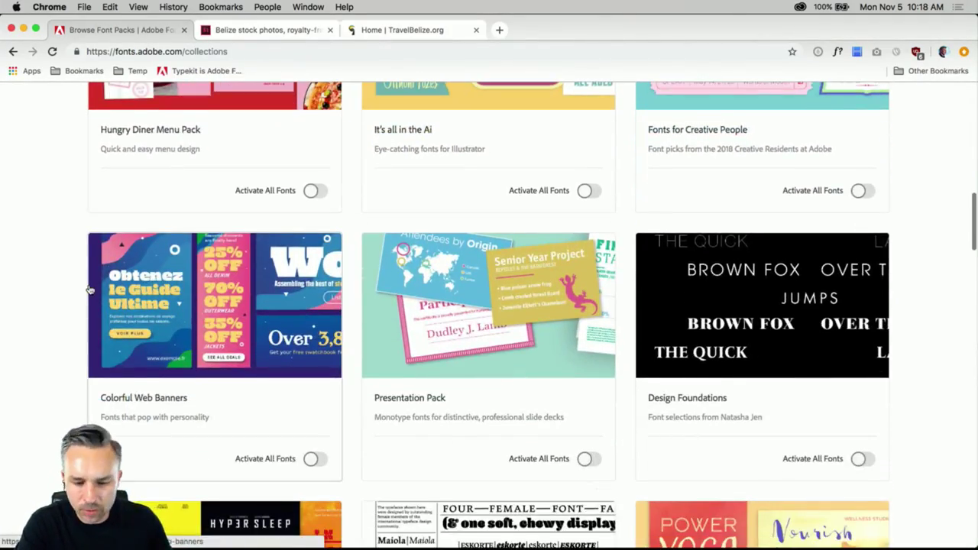
{"action": "scroll", "coordinate": [86, 288], "scroll_direction": "down", "scroll_amount": 6}
{"action": "scroll", "coordinate": [84, 288], "scroll_direction": "down", "scroll_amount": 6}
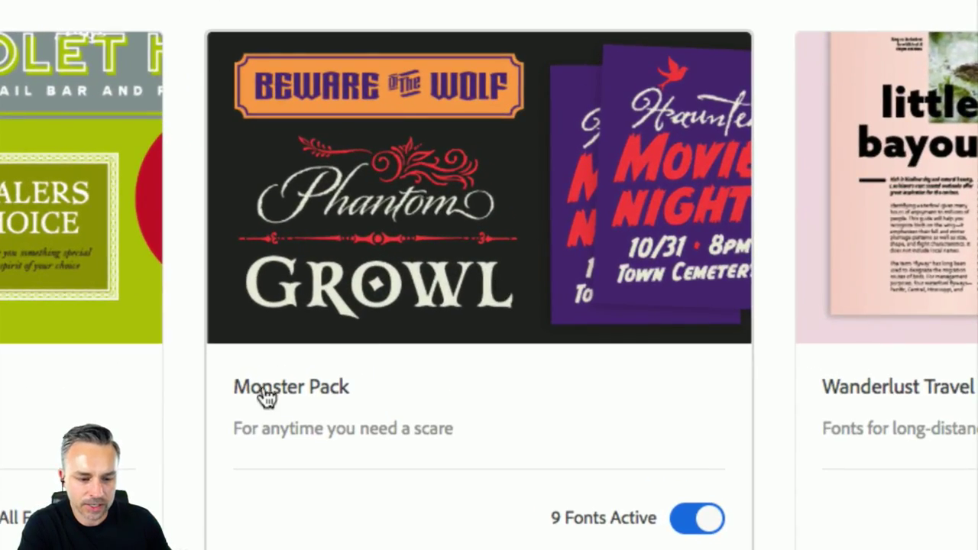
{"action": "left_click", "coordinate": [329, 246]}
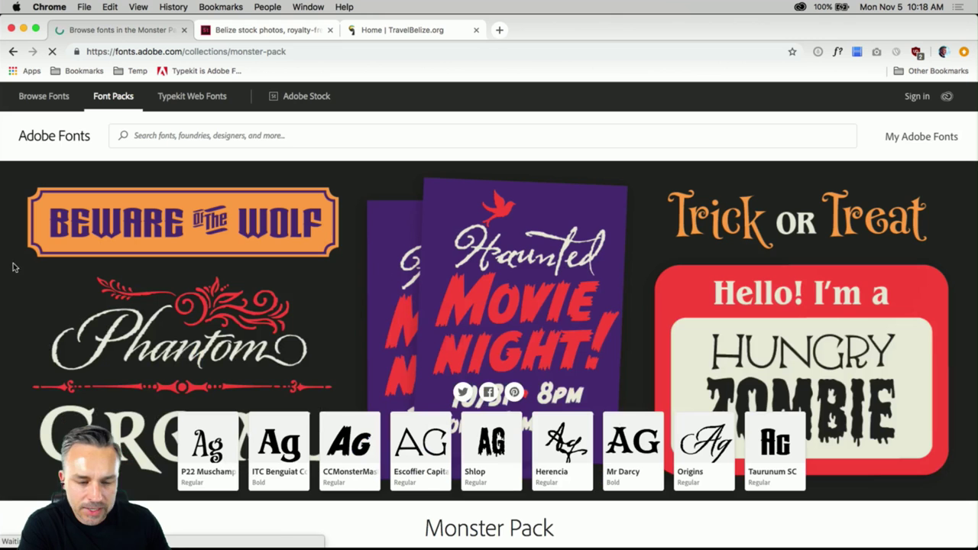
{"action": "scroll", "coordinate": [58, 291], "scroll_direction": "down", "scroll_amount": 5}
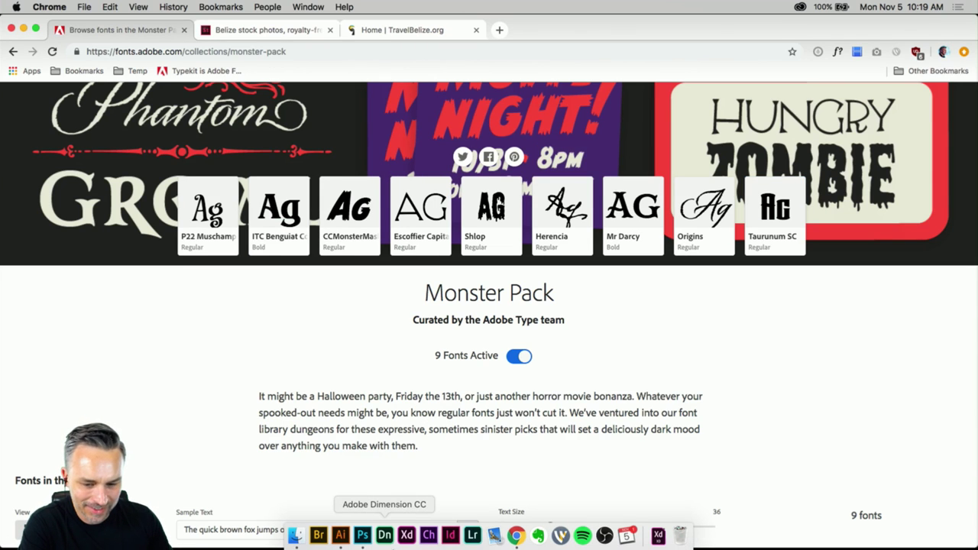
{"action": "left_click", "coordinate": [361, 537]}
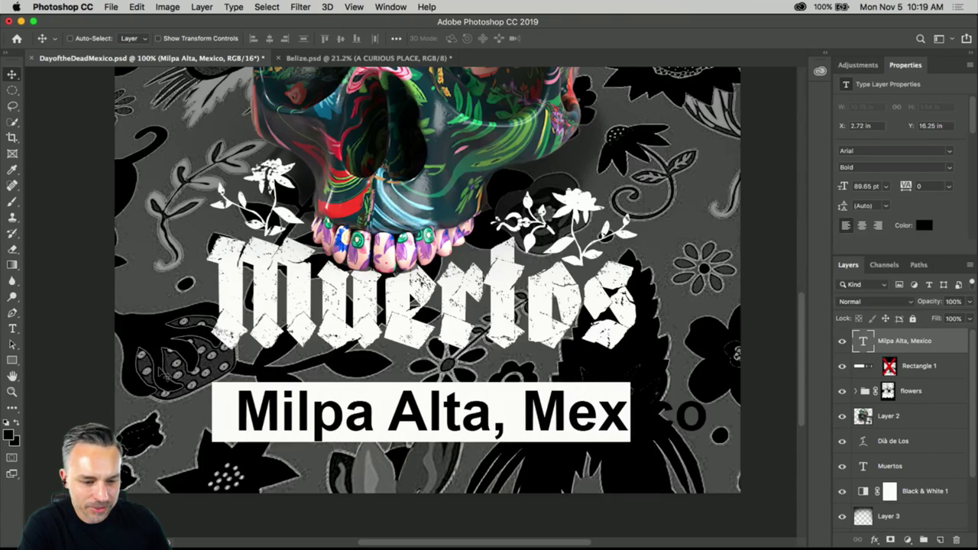
Step: Search 'taur' in the font field and apply Taurunum Bold to the Milpa Alta, Mexico caption
{"action": "left_click", "coordinate": [11, 330]}
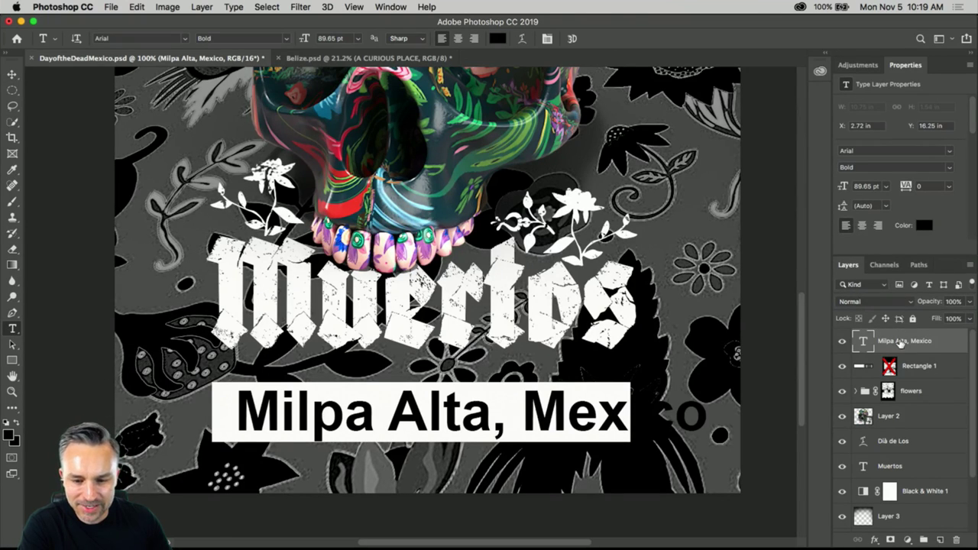
{"action": "left_click", "coordinate": [950, 152]}
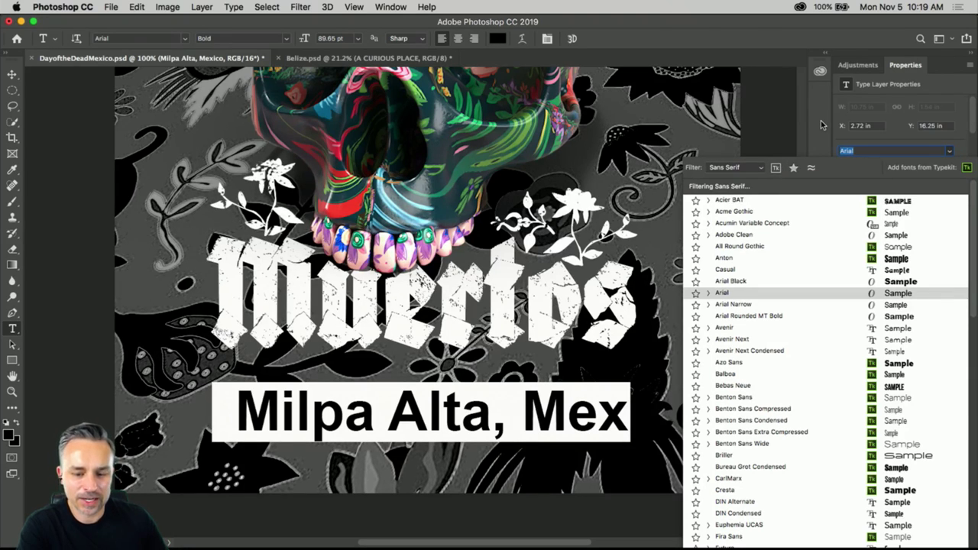
{"action": "left_click", "coordinate": [519, 537]}
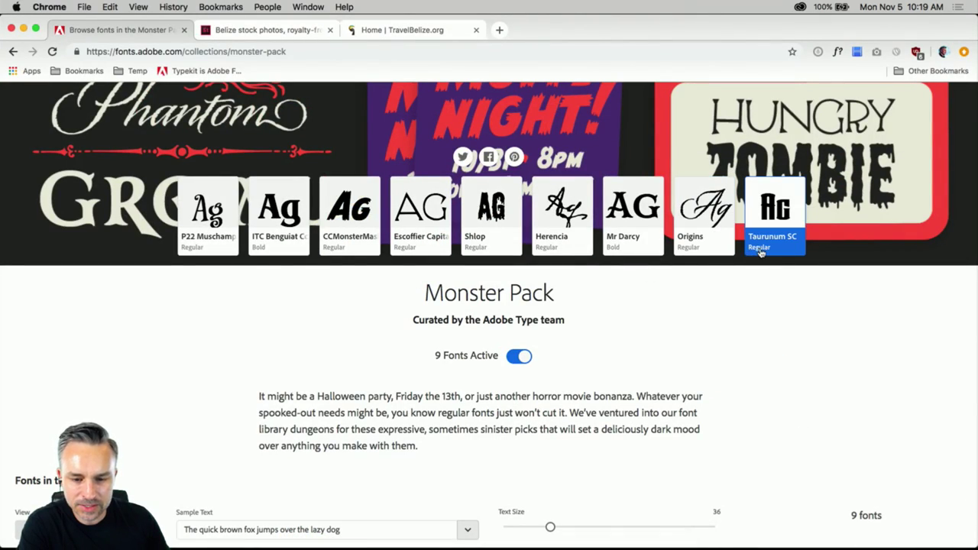
{"action": "left_click", "coordinate": [24, 29]}
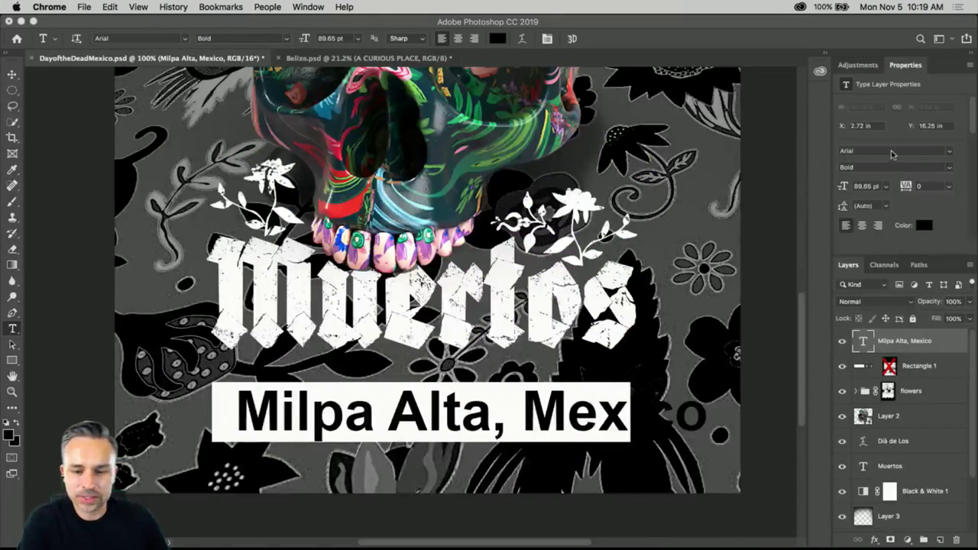
{"action": "type", "text": "taur"}
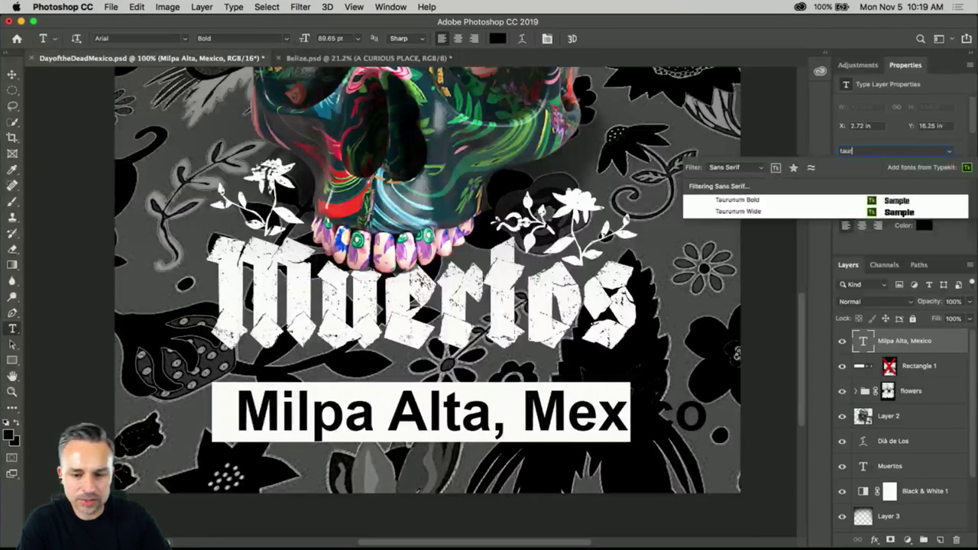
{"action": "left_click", "coordinate": [824, 201]}
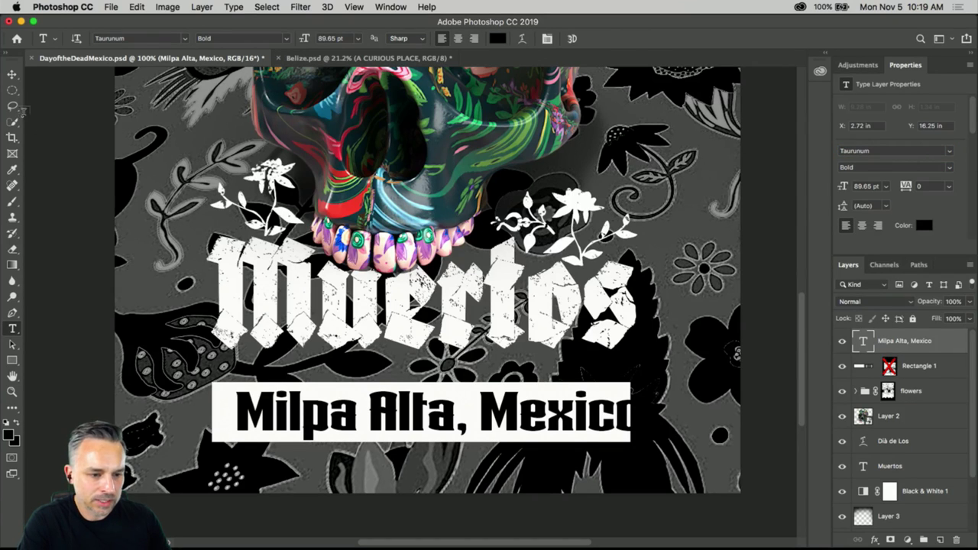
{"action": "left_click", "coordinate": [11, 74]}
Step: Scale the caption down to 83.37 pt, re-enable Rectangle 1's mask, and clip the text to the banner
{"action": "key", "text": "super"}
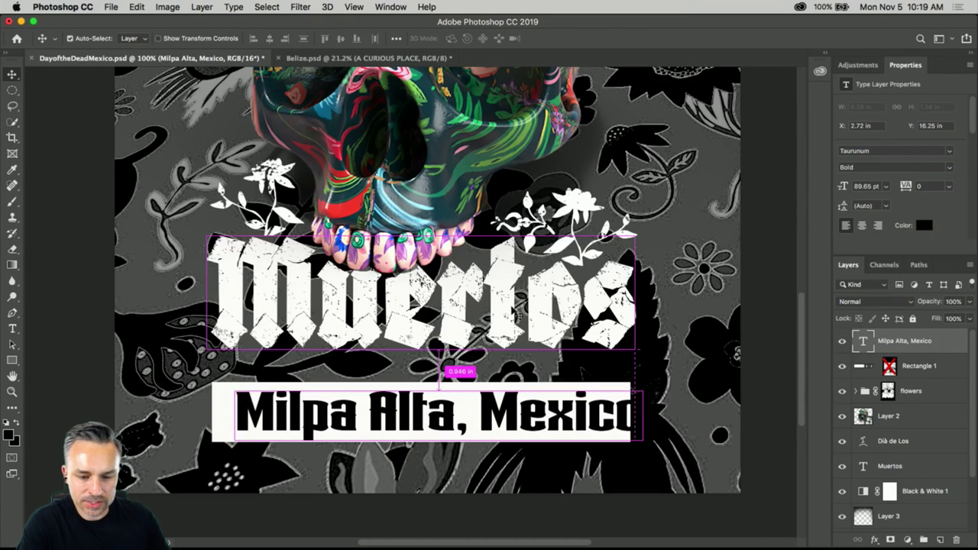
{"action": "key", "text": "super+t"}
{"action": "left_click_drag", "start_coordinate": [640, 383], "coordinate": [614, 388]}
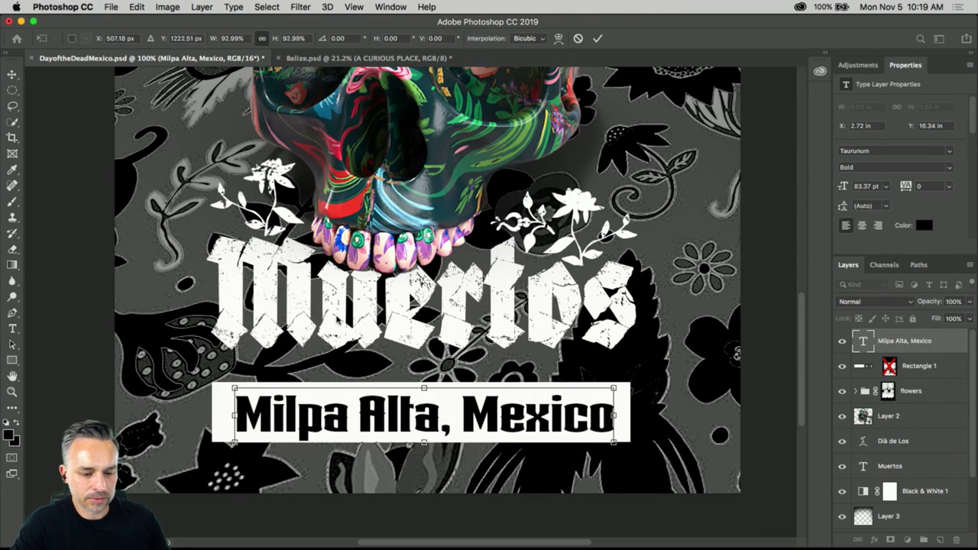
{"action": "key", "text": "Return"}
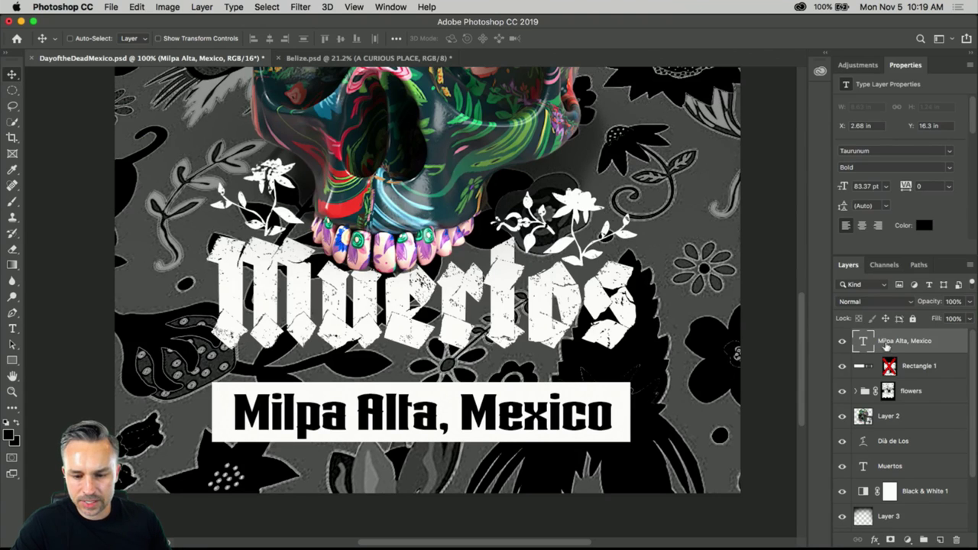
{"action": "left_click", "coordinate": [889, 366], "text": "shift"}
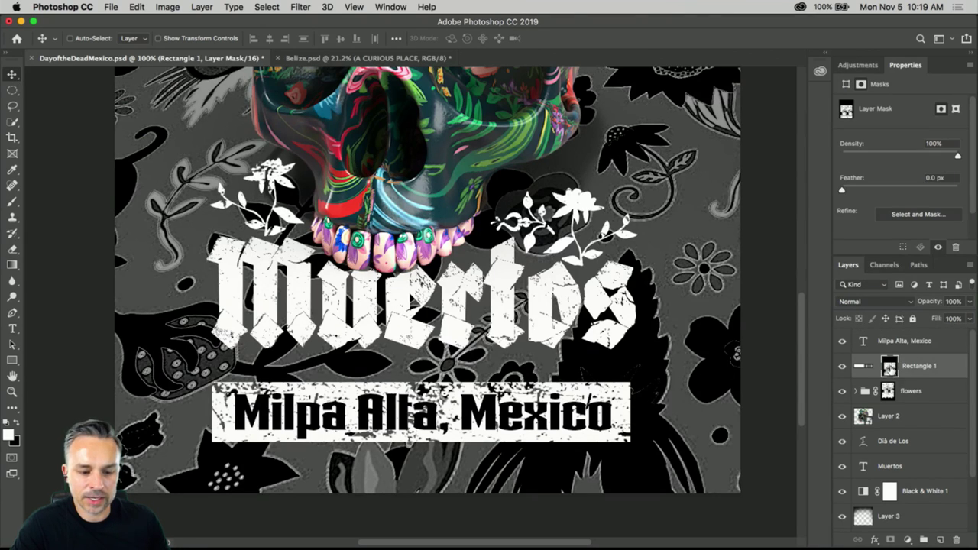
{"action": "left_click", "coordinate": [911, 349], "text": "alt"}
{"action": "left_click", "coordinate": [922, 343]}
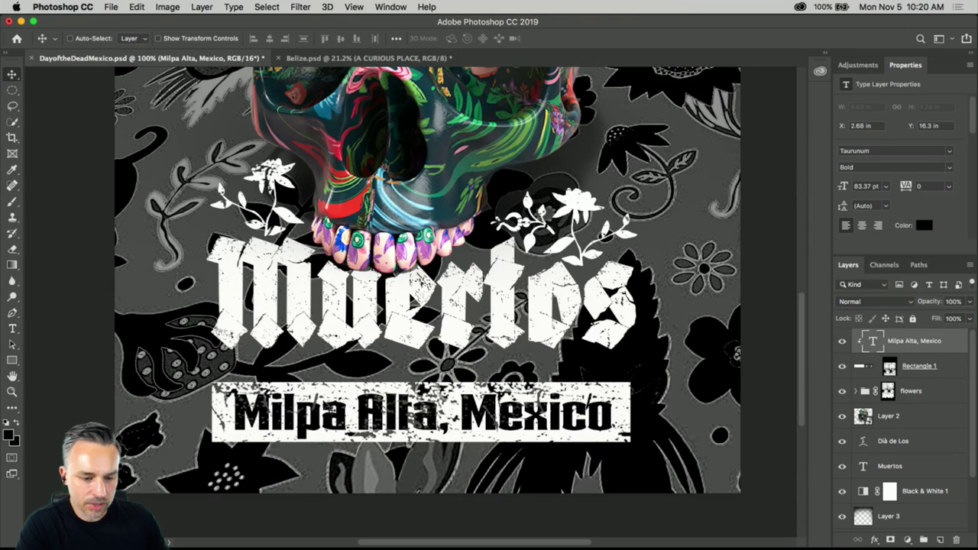
Step: Fit the poster on screen, save it, and switch to the Belize document
{"action": "key", "text": "super+0"}
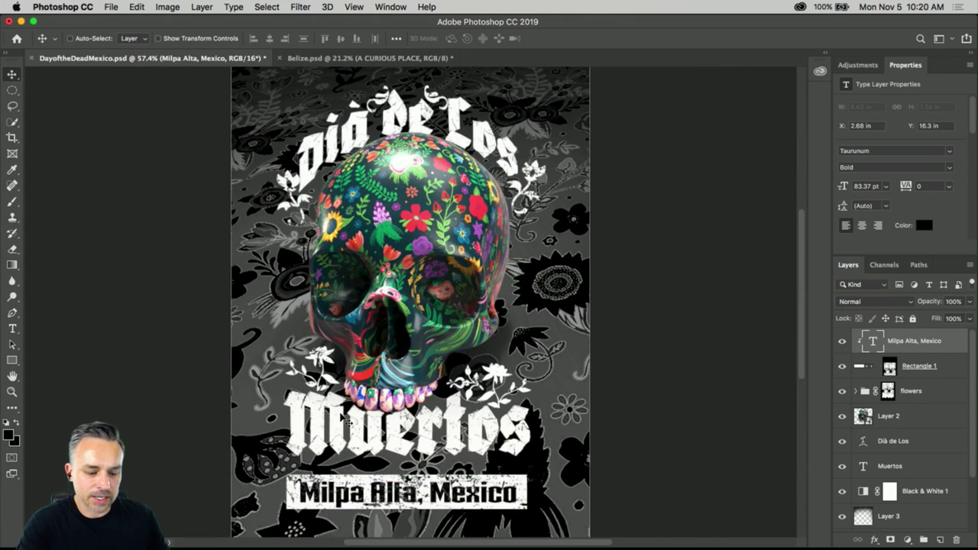
{"action": "key", "text": "super+s"}
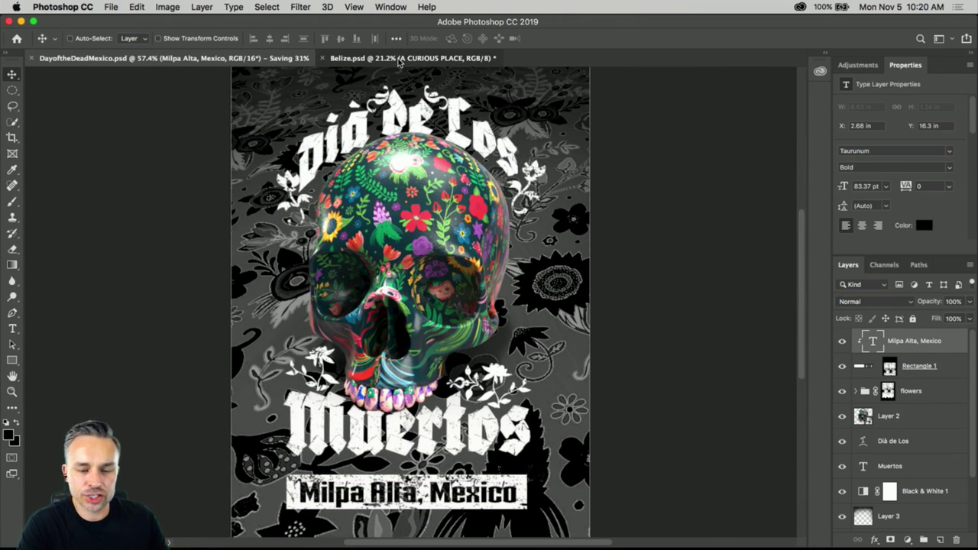
{"action": "left_click", "coordinate": [399, 60]}
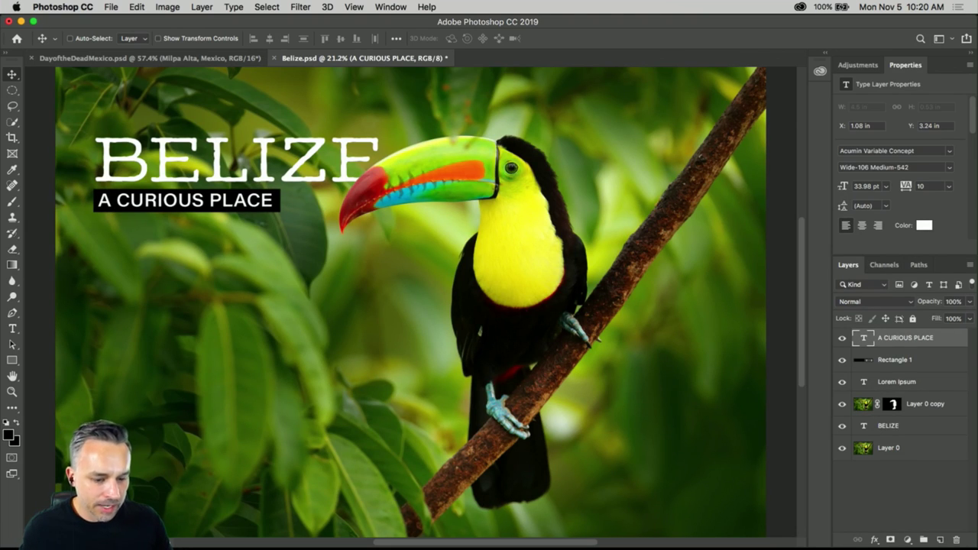
{"action": "mouse_move", "coordinate": [262, 545]}
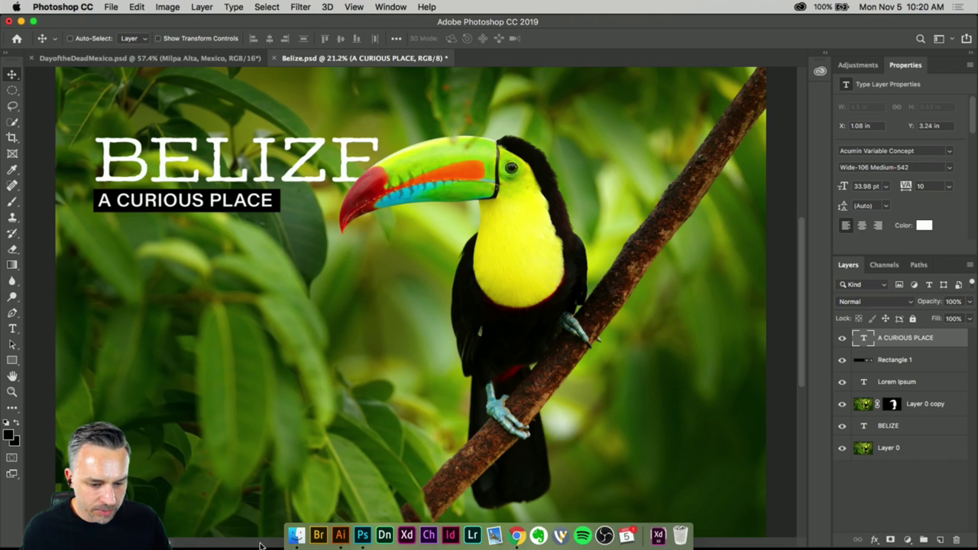
Step: Bring Illustrator forward and view the Belize artboard at 100%
{"action": "left_click", "coordinate": [339, 535]}
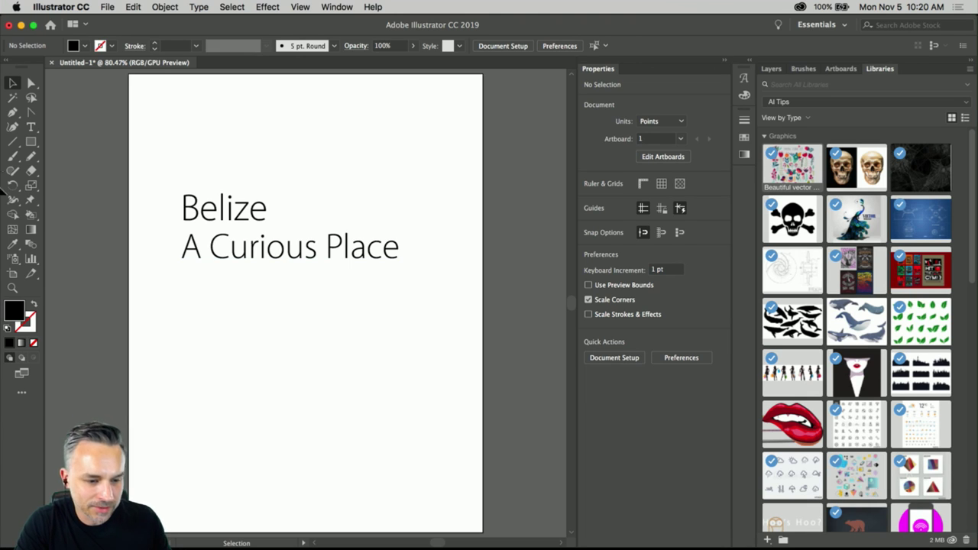
{"action": "scroll", "coordinate": [218, 138], "scroll_direction": "left", "scroll_amount": 2}
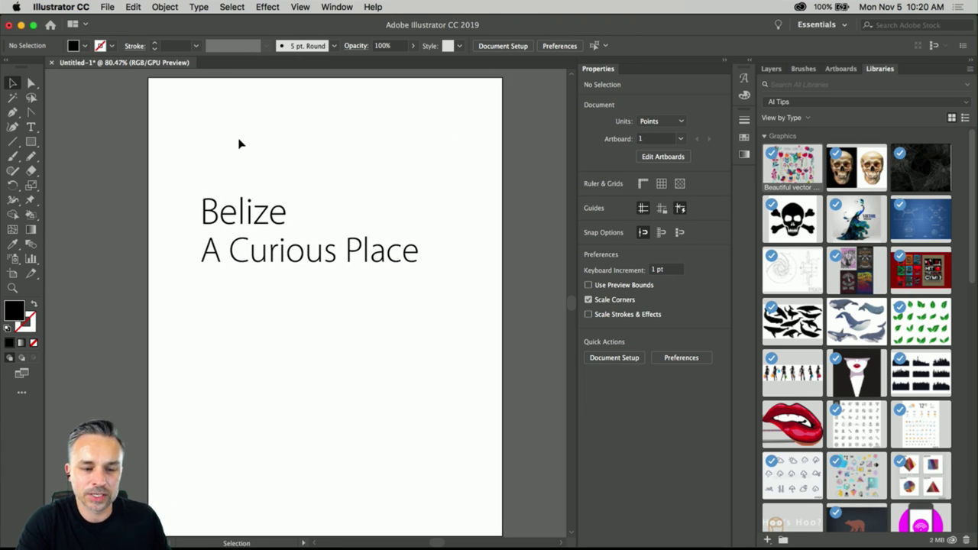
{"action": "key", "text": "super+1"}
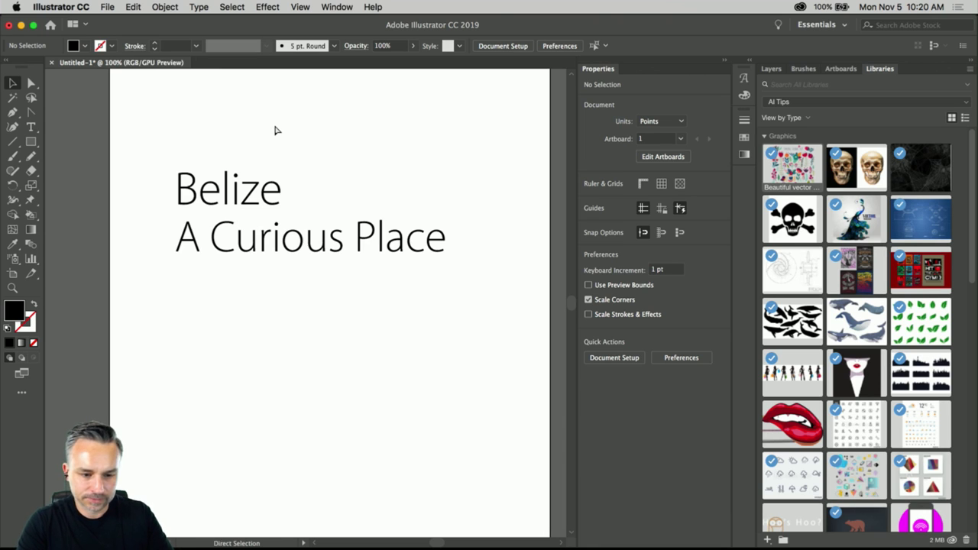
{"action": "left_click_drag", "start_coordinate": [357, 207], "coordinate": [350, 211]}
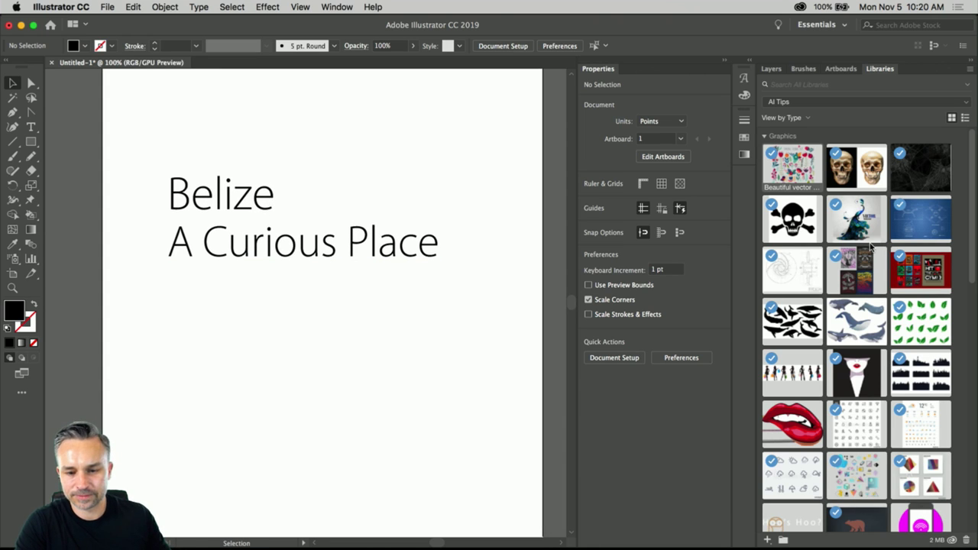
{"action": "left_click", "coordinate": [772, 69]}
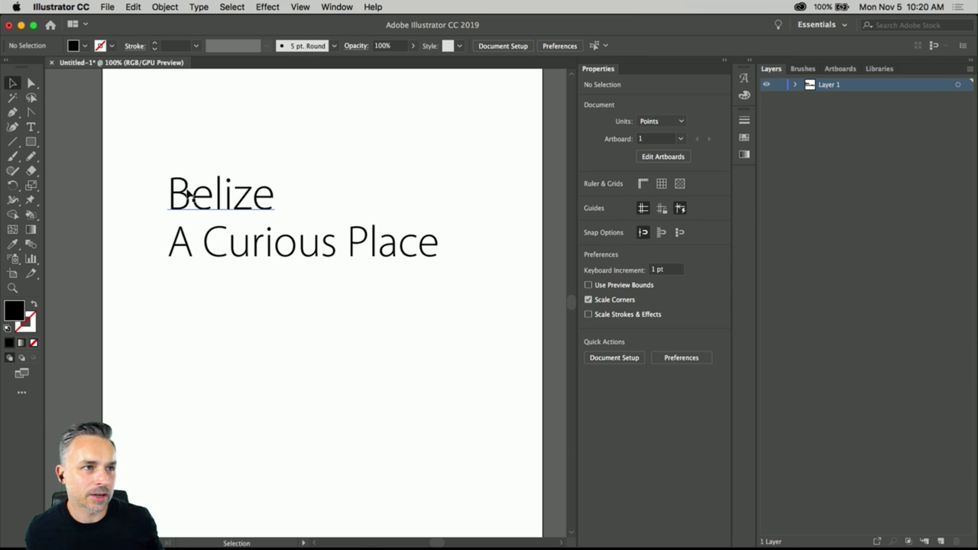
Step: Show the Travel library in the Libraries panel after briefly checking the Nature library
{"action": "left_click", "coordinate": [879, 68]}
{"action": "left_click", "coordinate": [784, 104]}
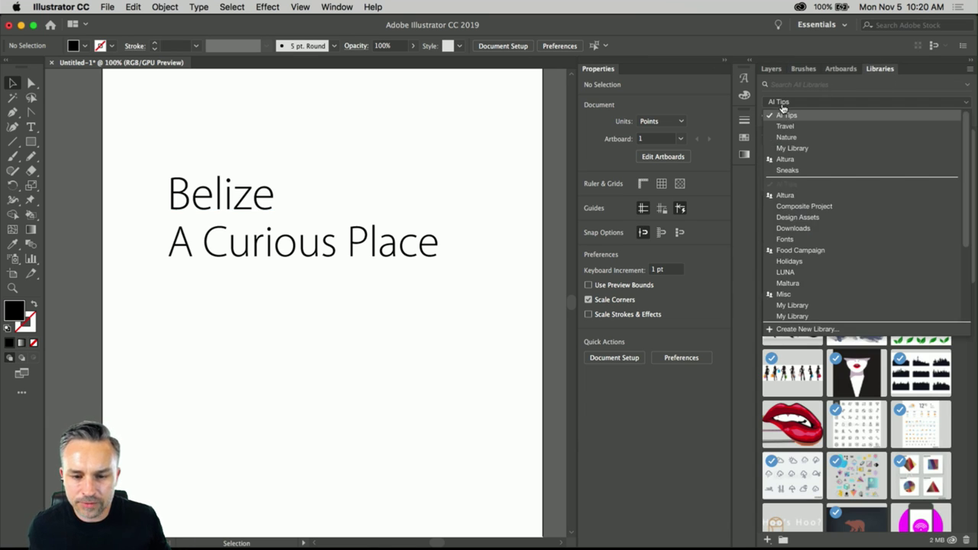
{"action": "left_click", "coordinate": [818, 126]}
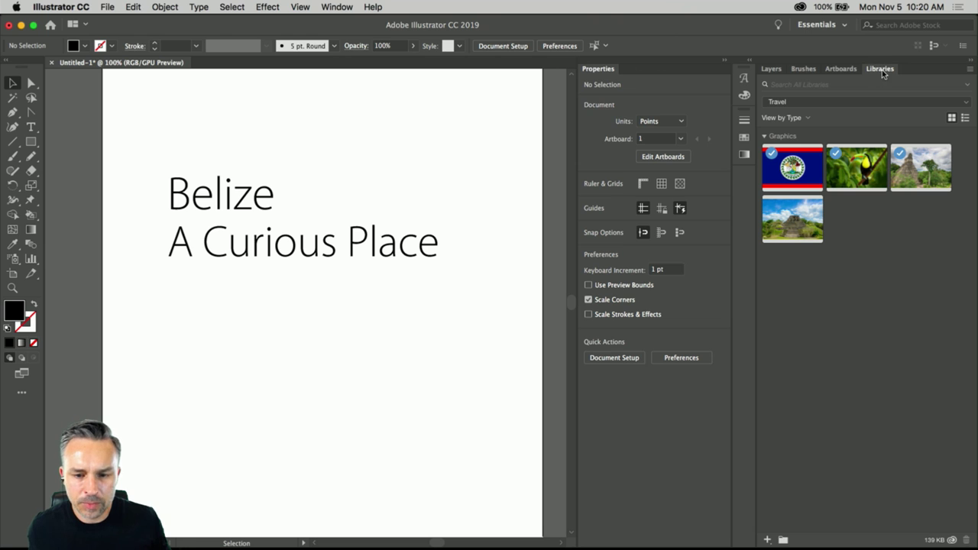
{"action": "left_click", "coordinate": [809, 104]}
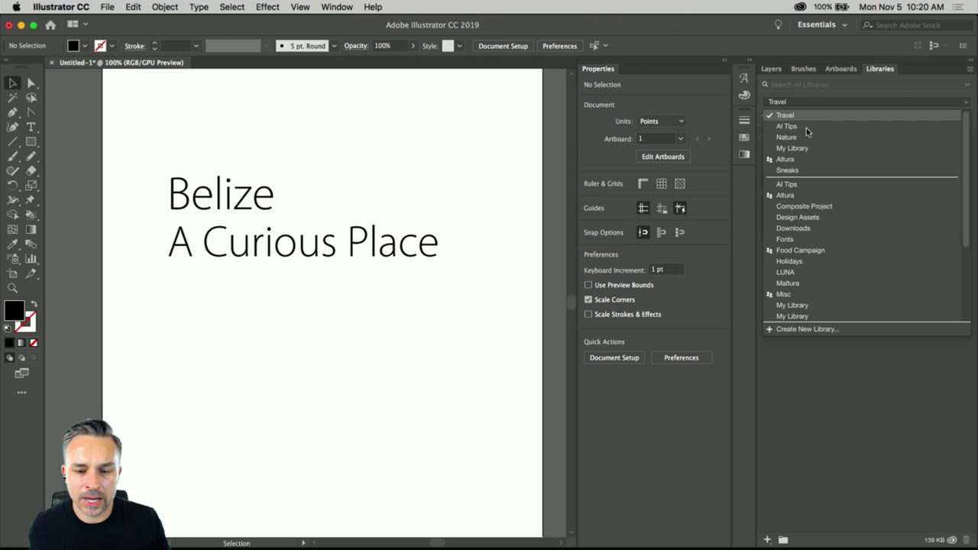
{"action": "left_click", "coordinate": [804, 138]}
{"action": "scroll", "coordinate": [897, 304], "scroll_direction": "down", "scroll_amount": 10}
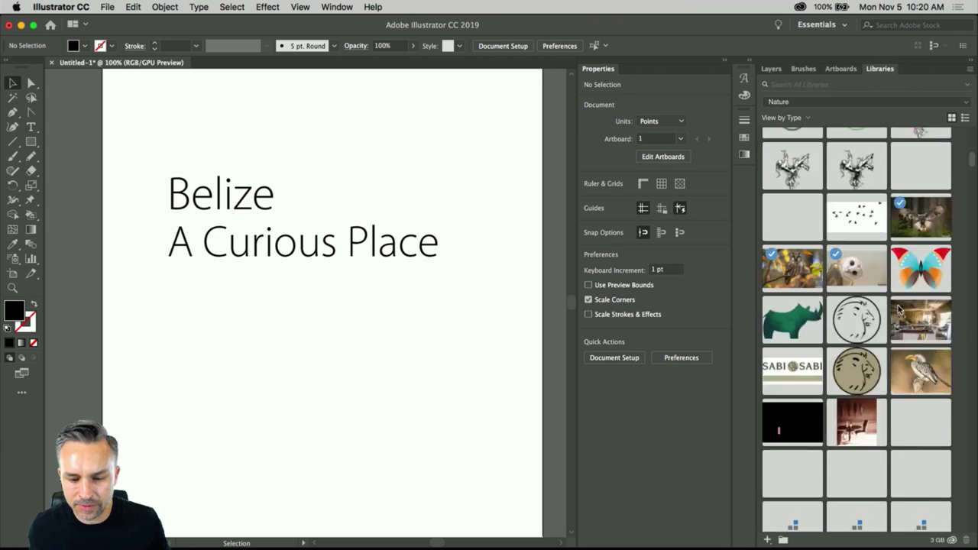
{"action": "scroll", "coordinate": [898, 310], "scroll_direction": "up", "scroll_amount": 15}
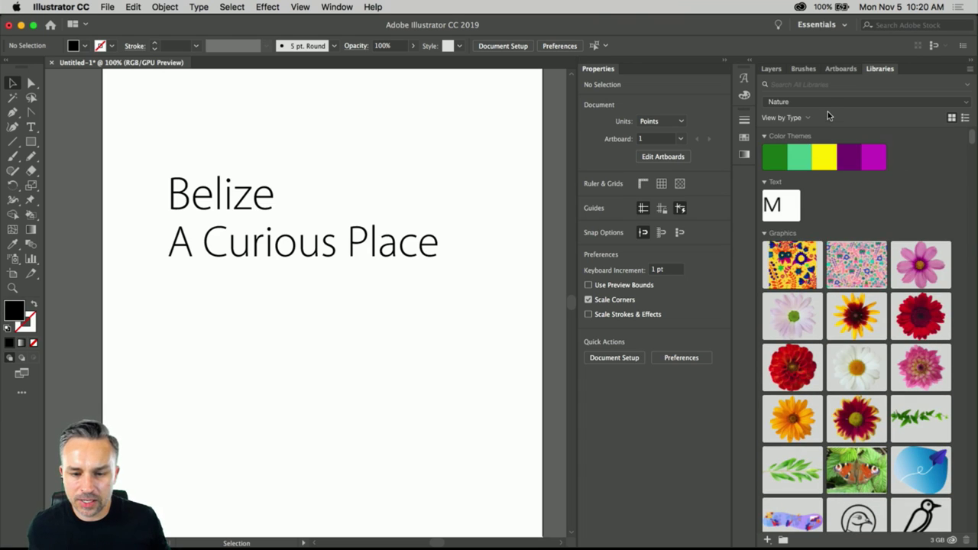
{"action": "left_click", "coordinate": [828, 107]}
{"action": "left_click", "coordinate": [829, 125]}
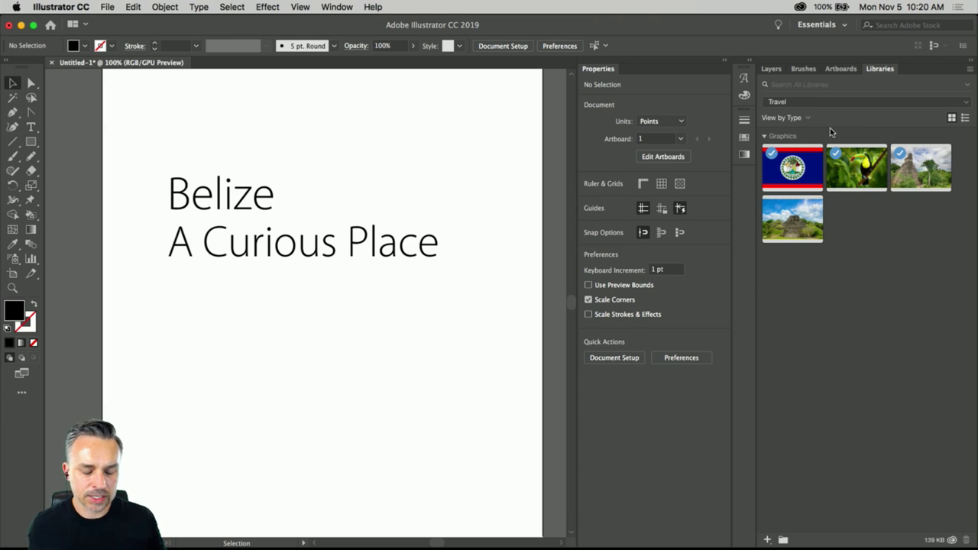
Step: Select the Belize heading, collapse Libraries, and open its Myriad Variable Concept Light font list
{"action": "left_click", "coordinate": [204, 197]}
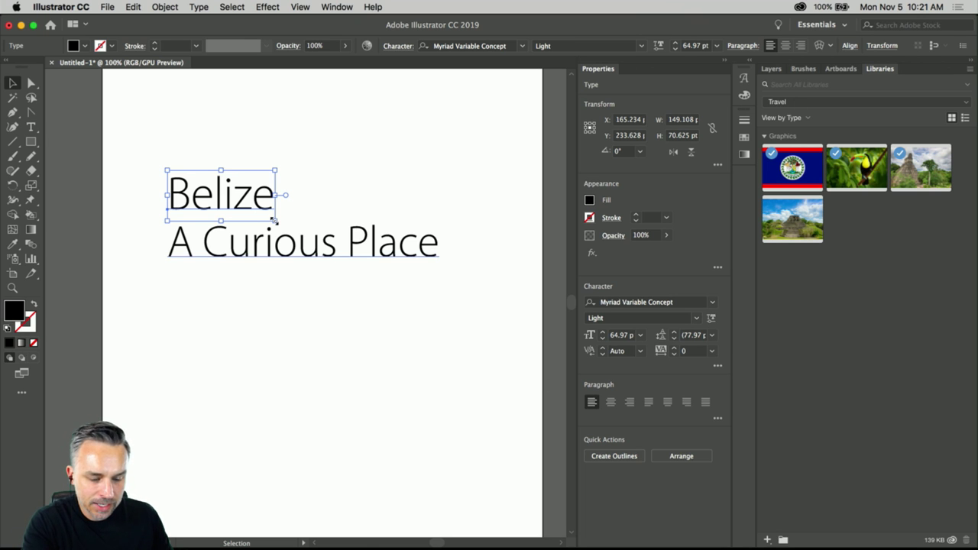
{"action": "scroll", "coordinate": [162, 190], "scroll_direction": "up", "scroll_amount": 5}
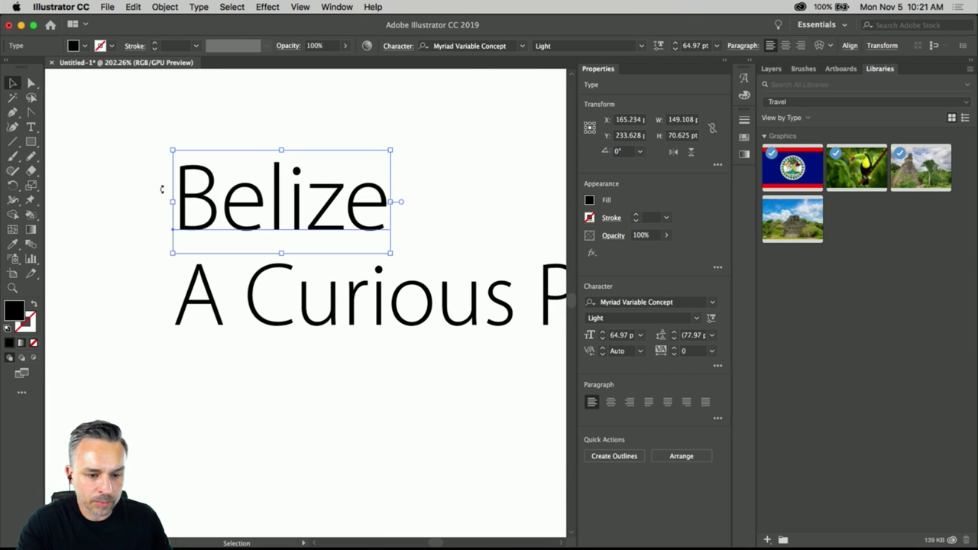
{"action": "scroll", "coordinate": [304, 120], "scroll_direction": "right", "scroll_amount": 2}
{"action": "scroll", "coordinate": [300, 123], "scroll_direction": "up", "scroll_amount": 3}
{"action": "scroll", "coordinate": [299, 121], "scroll_direction": "down", "scroll_amount": 1}
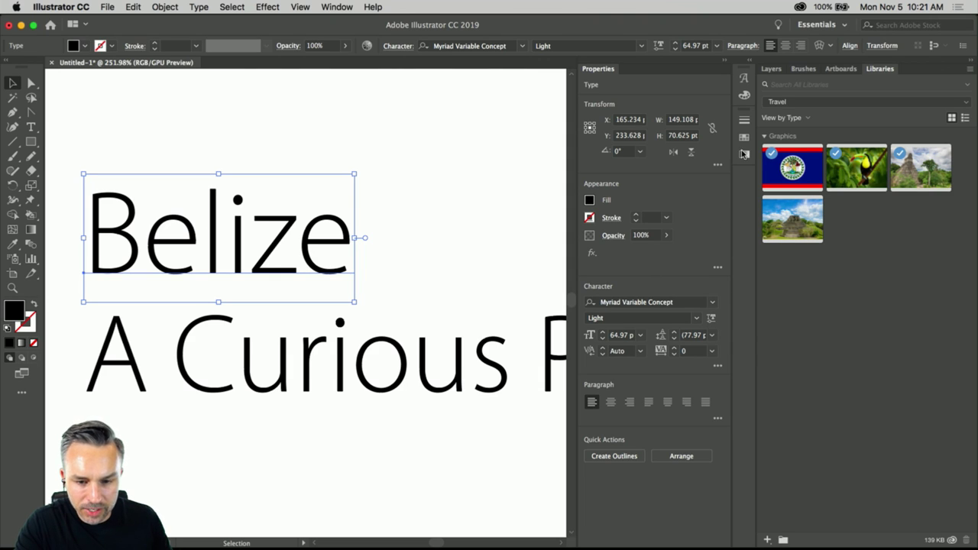
{"action": "left_click", "coordinate": [971, 63]}
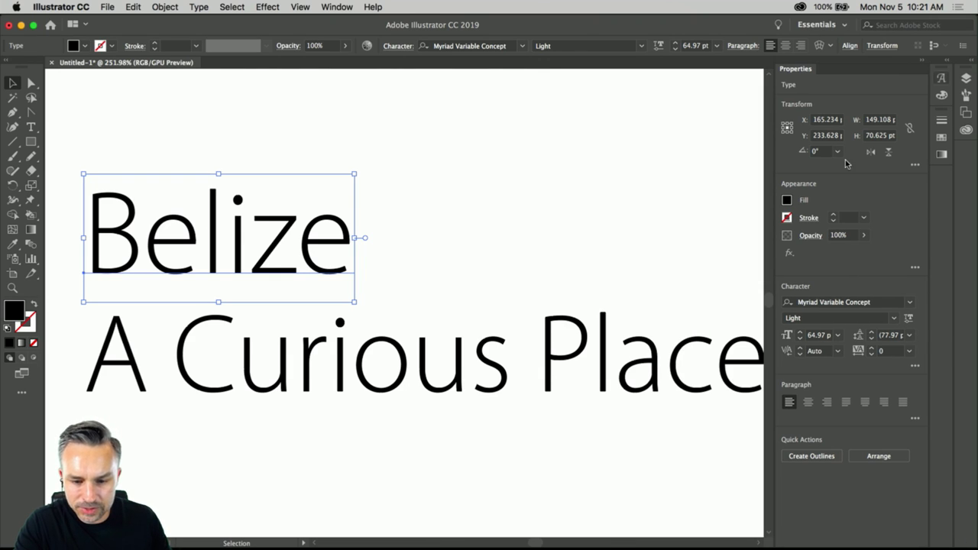
{"action": "left_click", "coordinate": [910, 303]}
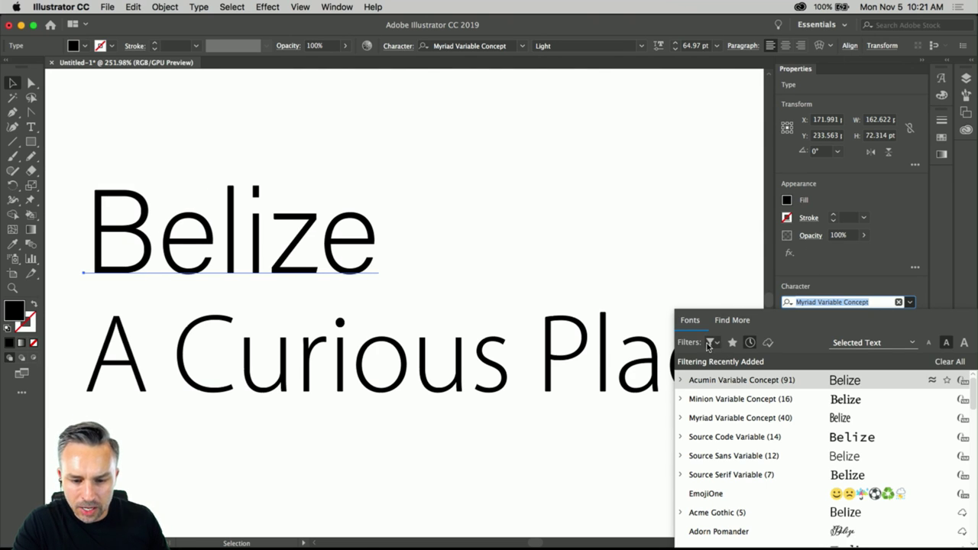
Step: Filter fonts to Recently Added and set Belize in Bello Script Pro
{"action": "left_click", "coordinate": [749, 342]}
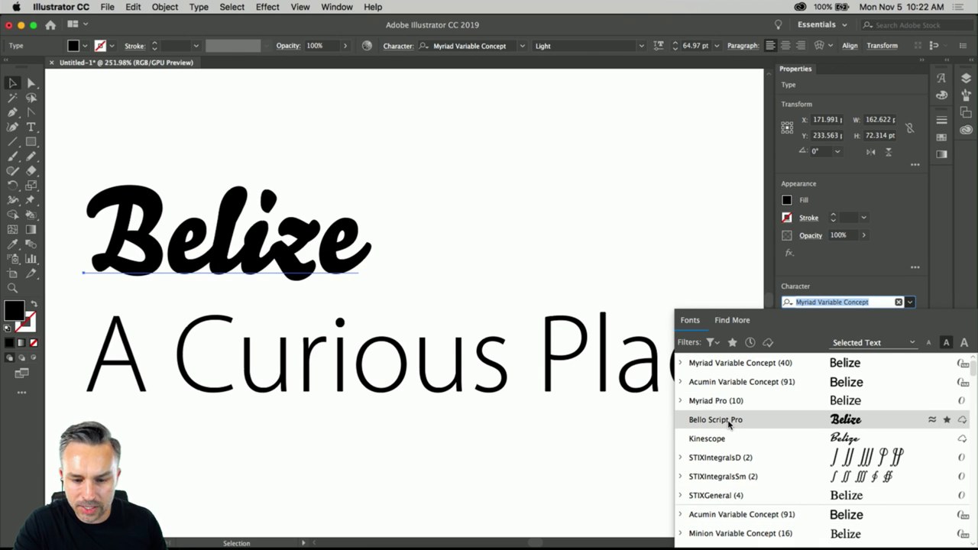
{"action": "left_click", "coordinate": [732, 342]}
{"action": "left_click", "coordinate": [732, 342]}
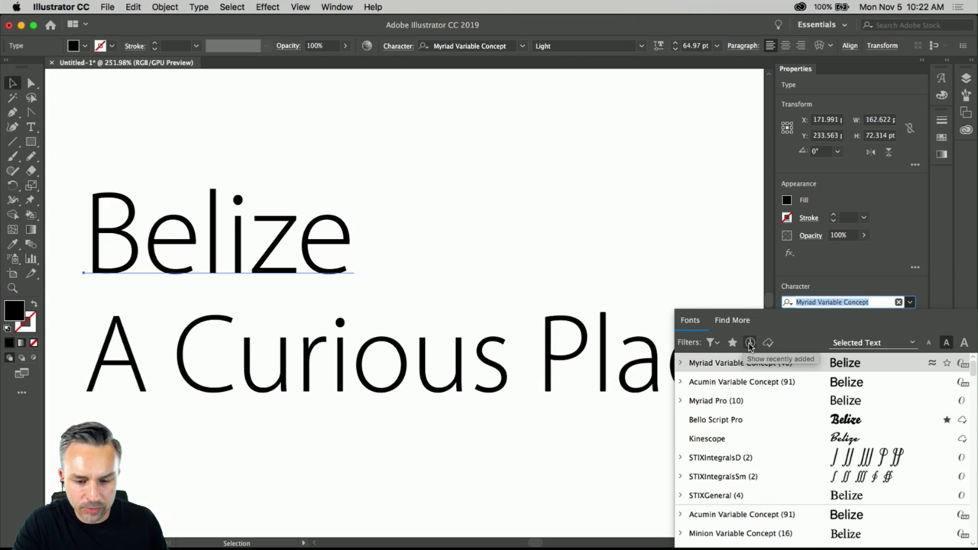
{"action": "left_click", "coordinate": [750, 343]}
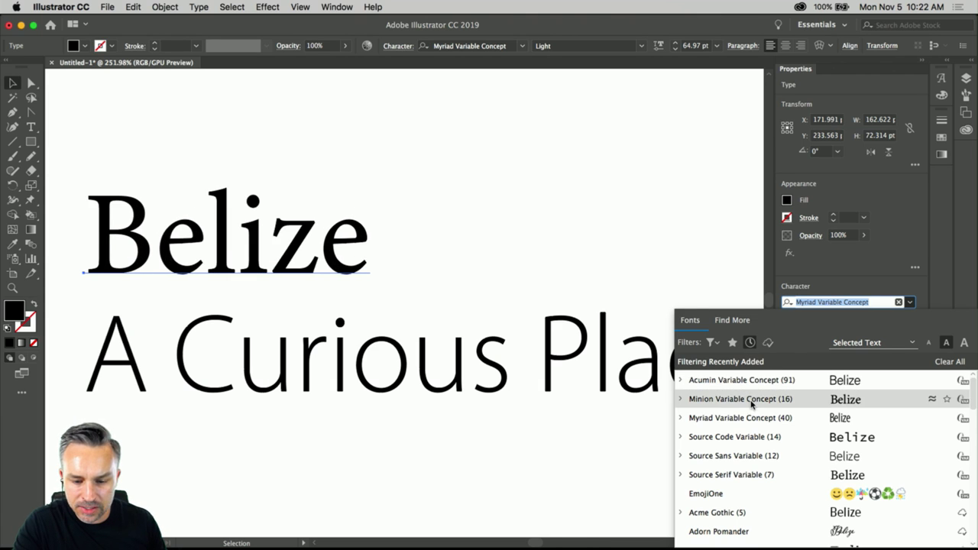
{"action": "scroll", "coordinate": [749, 416], "scroll_direction": "down", "scroll_amount": 5}
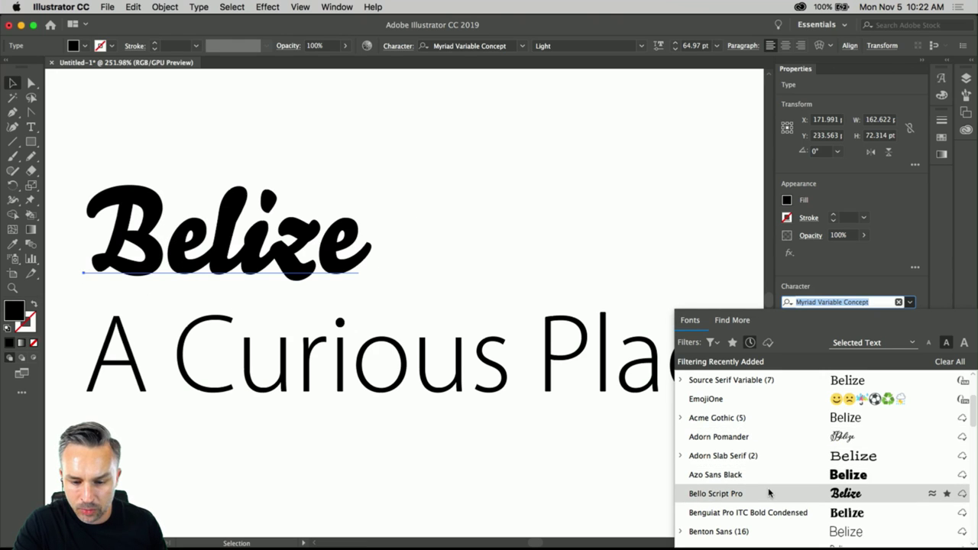
{"action": "scroll", "coordinate": [762, 500], "scroll_direction": "down", "scroll_amount": 5}
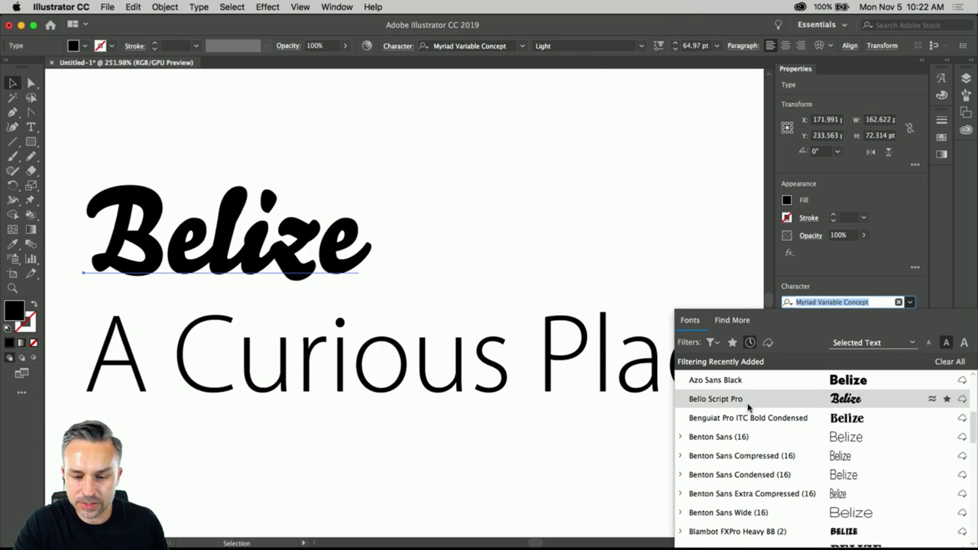
{"action": "left_click", "coordinate": [748, 406]}
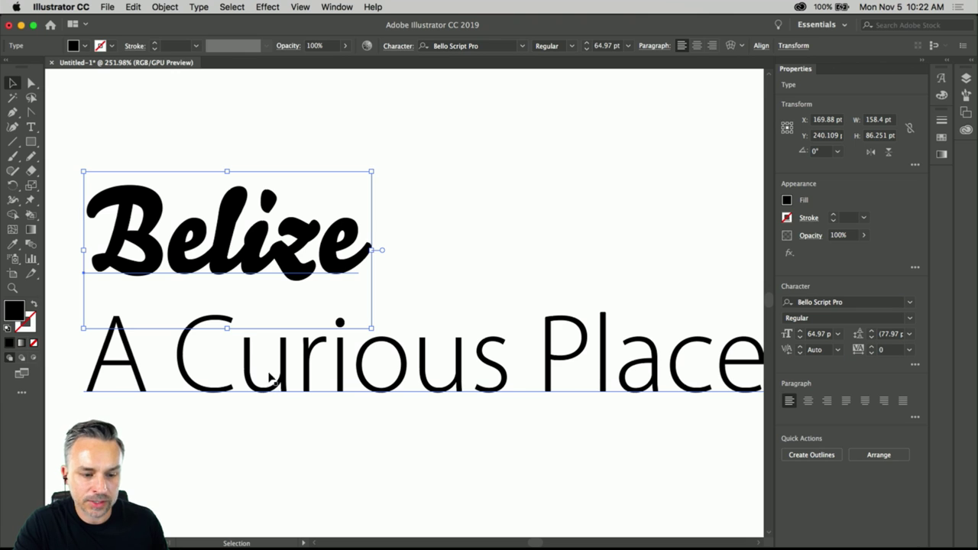
Step: Duplicate Belize, move A Curious Place down, and place the copy below the first Belize
{"action": "left_click_drag", "start_coordinate": [207, 237], "coordinate": [520, 237]}
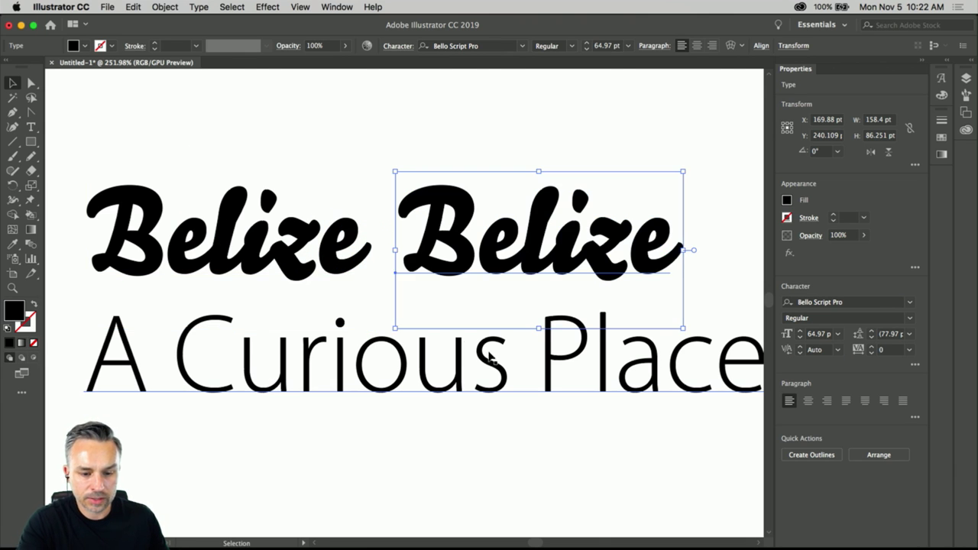
{"action": "left_click", "coordinate": [450, 361]}
{"action": "left_click_drag", "start_coordinate": [205, 328], "coordinate": [177, 519]}
{"action": "left_click_drag", "start_coordinate": [464, 250], "coordinate": [260, 384]}
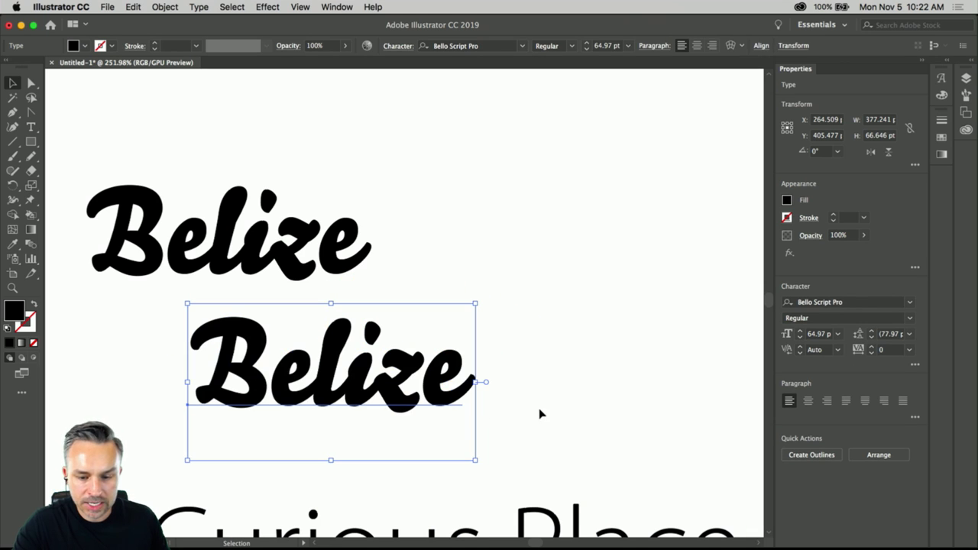
Step: Set the Belize copy in Eldwin Script Regular
{"action": "left_click", "coordinate": [909, 302]}
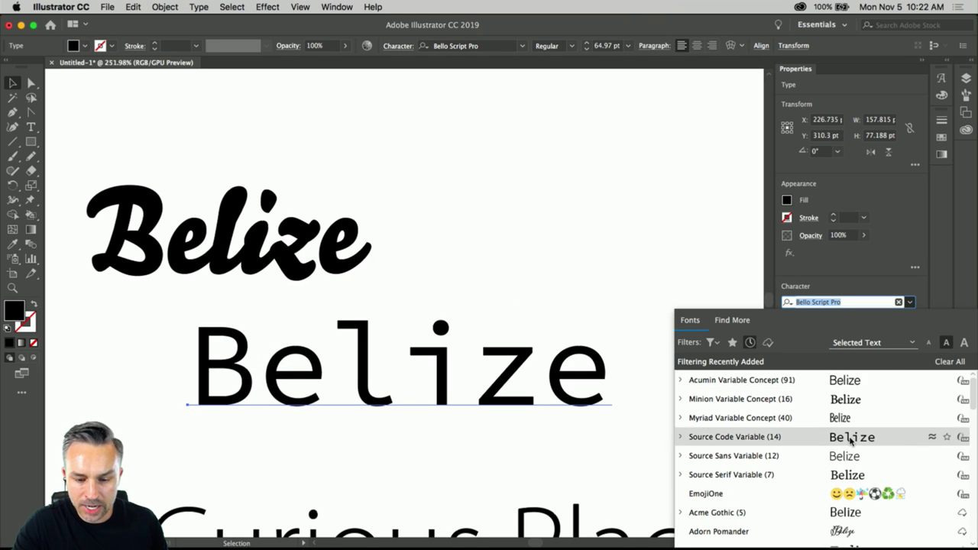
{"action": "scroll", "coordinate": [848, 439], "scroll_direction": "down", "scroll_amount": 5}
{"action": "scroll", "coordinate": [827, 394], "scroll_direction": "down", "scroll_amount": 2}
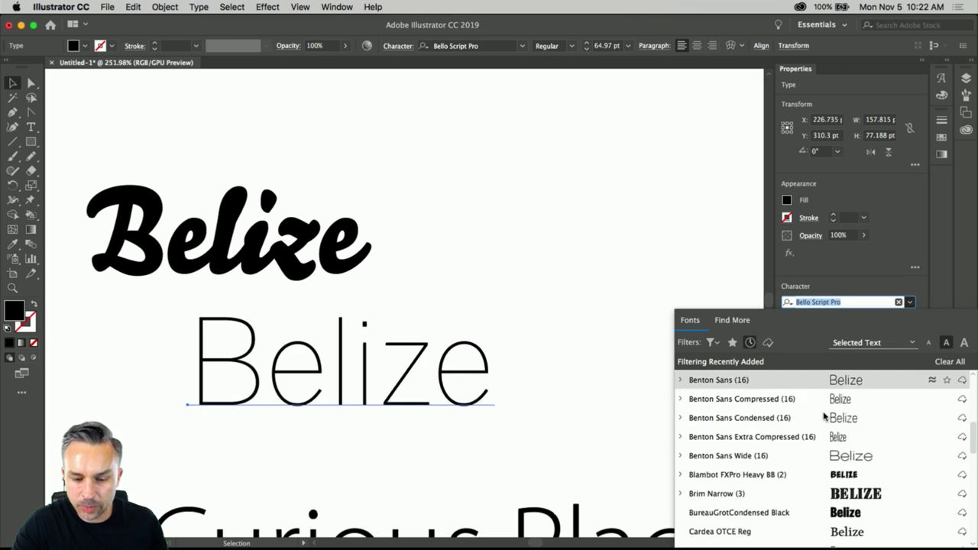
{"action": "scroll", "coordinate": [814, 458], "scroll_direction": "down", "scroll_amount": 5}
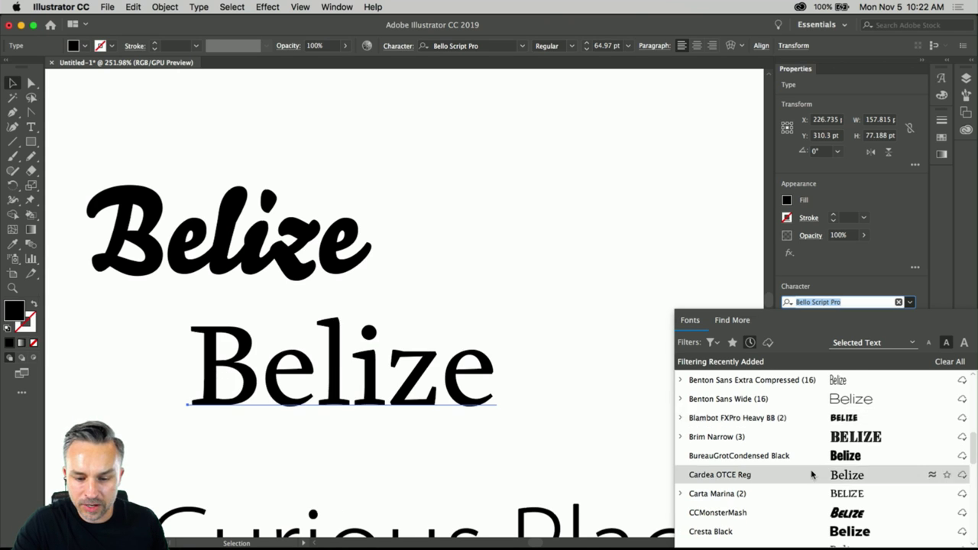
{"action": "scroll", "coordinate": [812, 473], "scroll_direction": "down", "scroll_amount": 3}
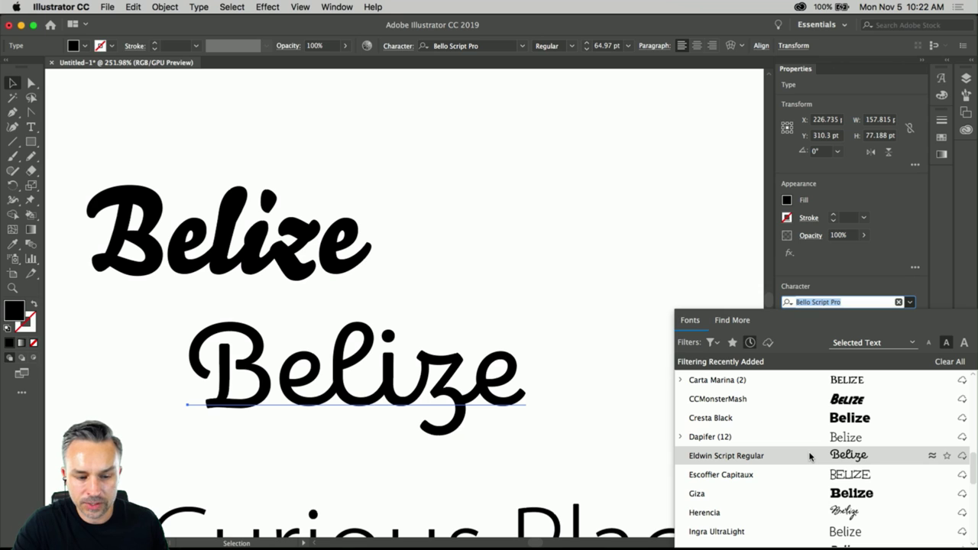
{"action": "scroll", "coordinate": [810, 456], "scroll_direction": "down", "scroll_amount": 5}
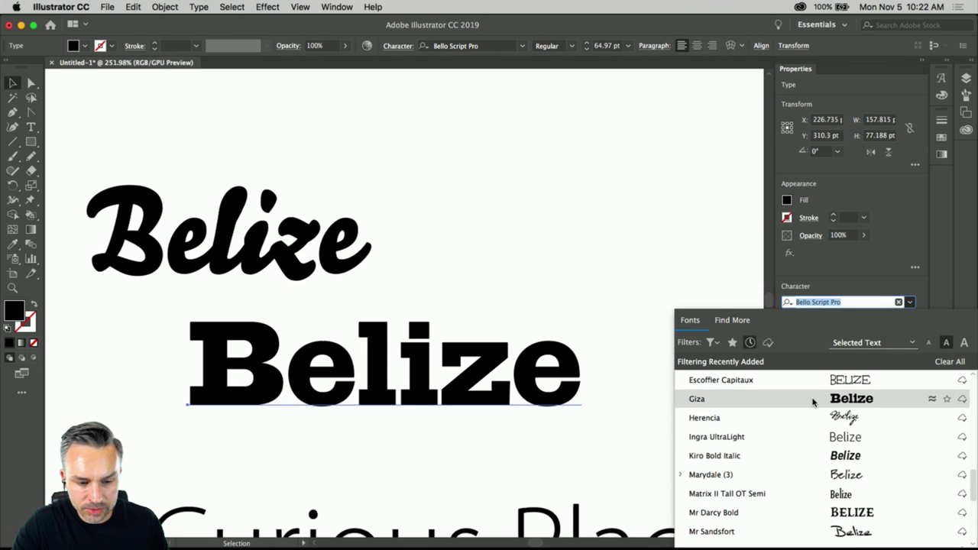
{"action": "scroll", "coordinate": [812, 401], "scroll_direction": "down", "scroll_amount": 3}
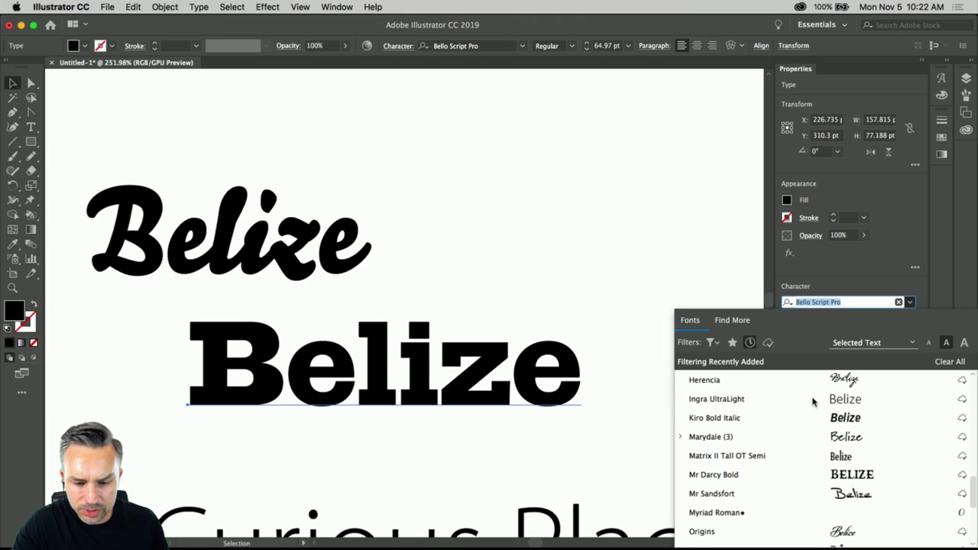
{"action": "scroll", "coordinate": [822, 475], "scroll_direction": "down", "scroll_amount": 3}
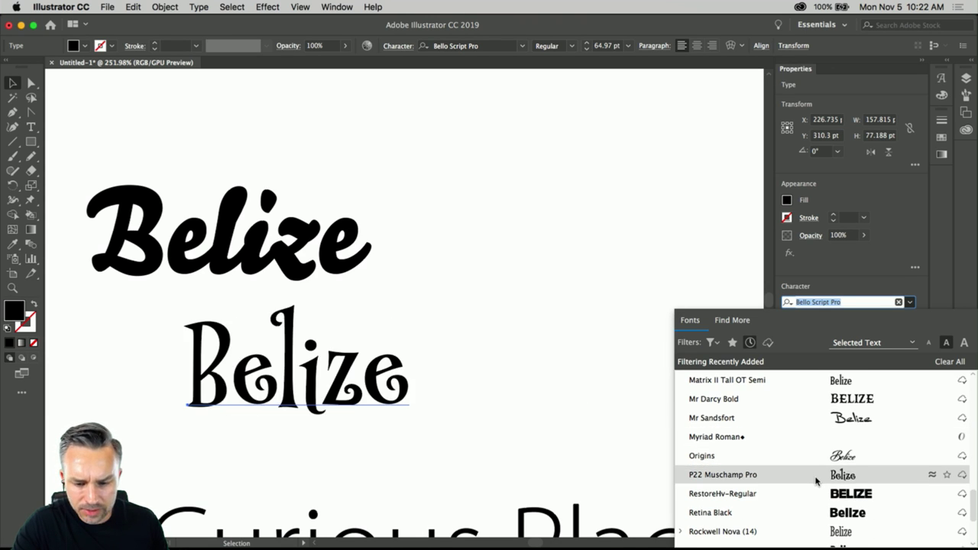
{"action": "scroll", "coordinate": [816, 479], "scroll_direction": "down", "scroll_amount": 5}
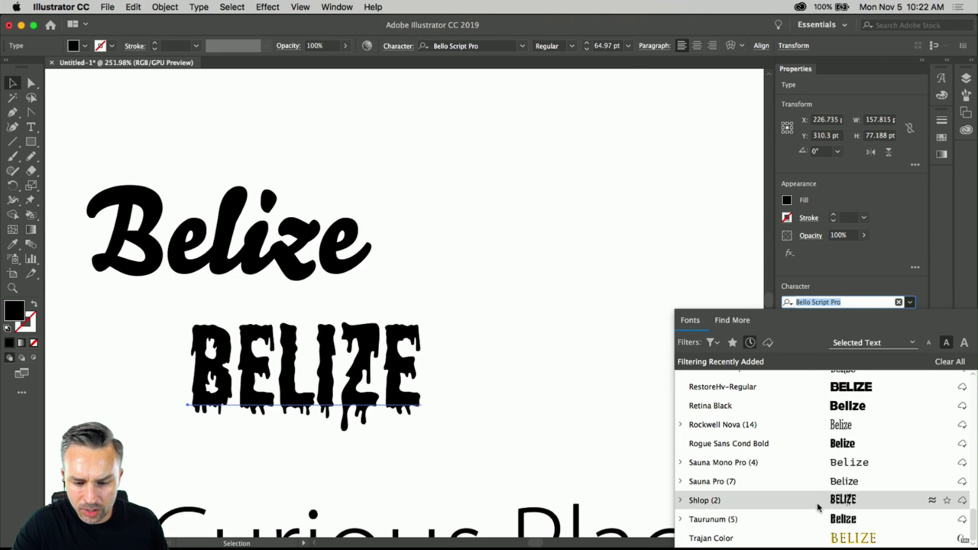
{"action": "scroll", "coordinate": [818, 506], "scroll_direction": "up", "scroll_amount": 10}
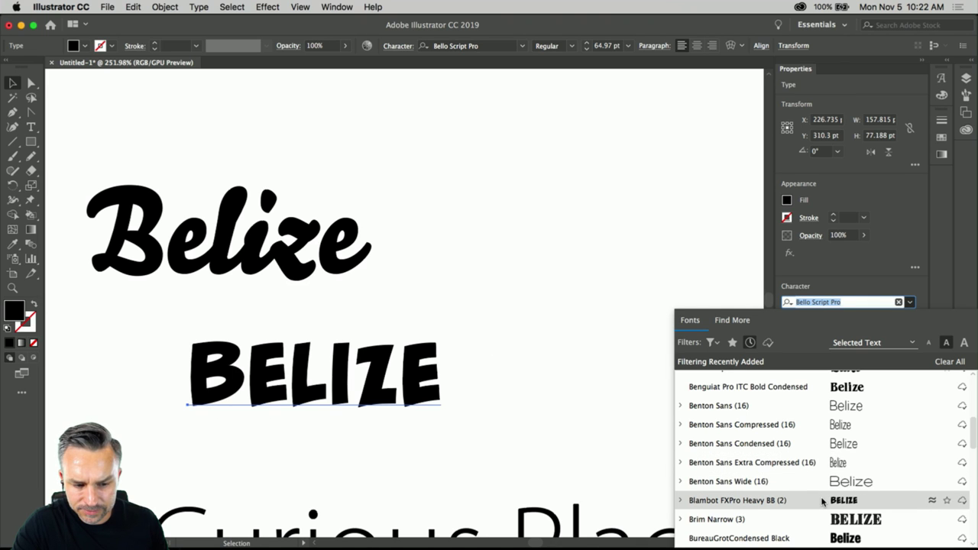
{"action": "scroll", "coordinate": [822, 501], "scroll_direction": "up", "scroll_amount": 5}
{"action": "scroll", "coordinate": [822, 500], "scroll_direction": "down", "scroll_amount": 5}
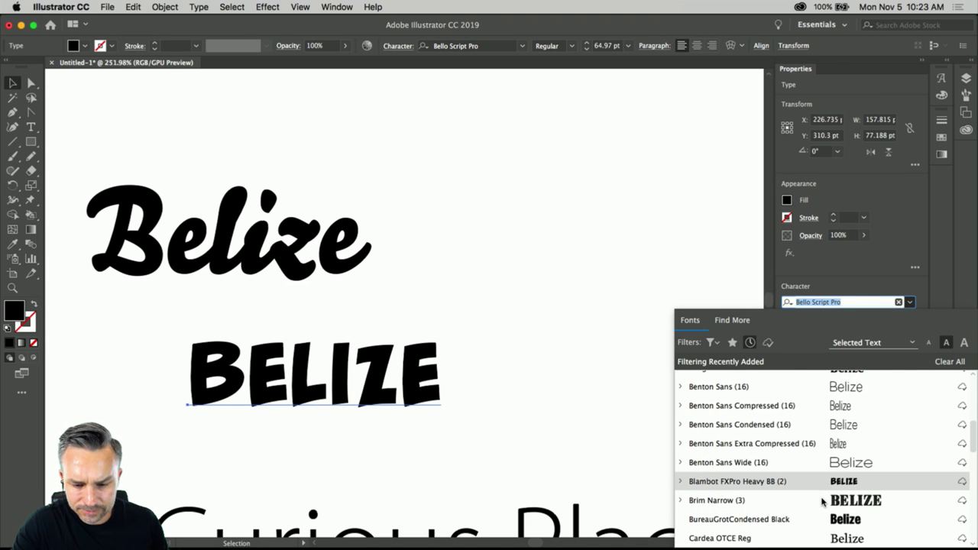
{"action": "scroll", "coordinate": [822, 500], "scroll_direction": "up", "scroll_amount": 5}
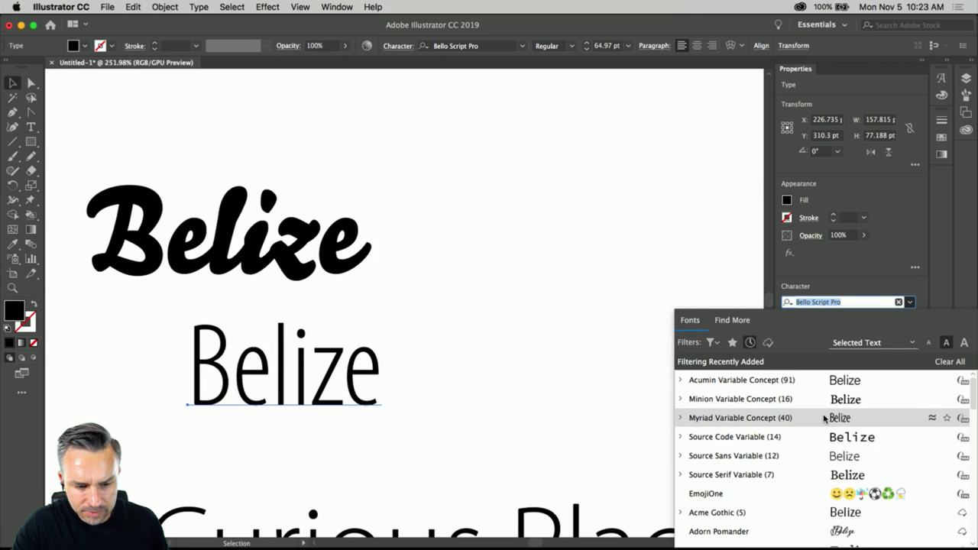
{"action": "scroll", "coordinate": [825, 462], "scroll_direction": "down", "scroll_amount": 5}
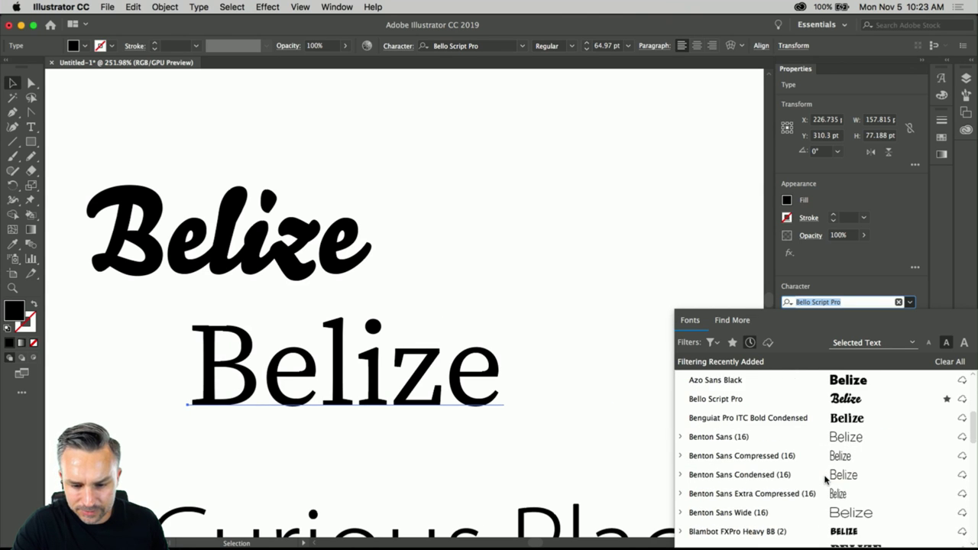
{"action": "scroll", "coordinate": [826, 470], "scroll_direction": "up", "scroll_amount": 1}
{"action": "scroll", "coordinate": [825, 458], "scroll_direction": "up", "scroll_amount": 2}
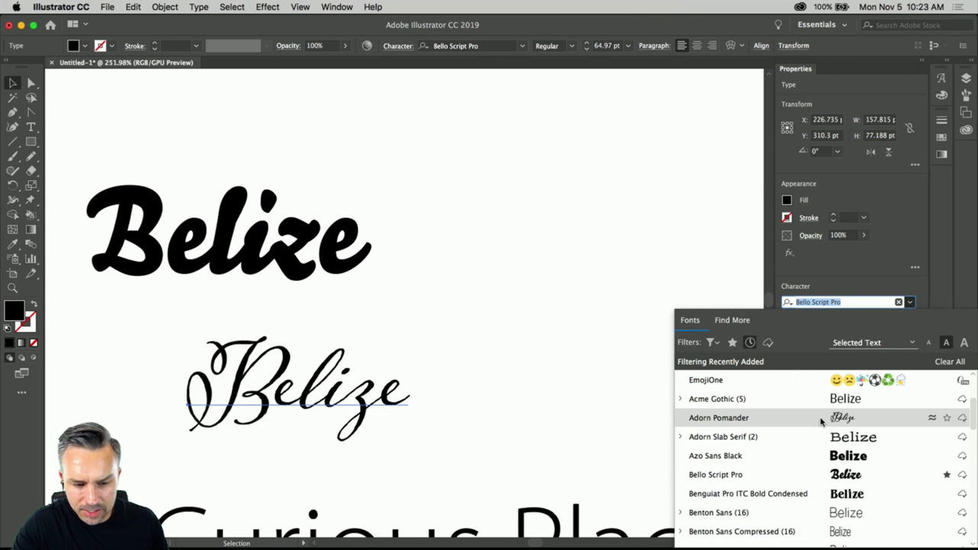
{"action": "scroll", "coordinate": [820, 470], "scroll_direction": "down", "scroll_amount": 8}
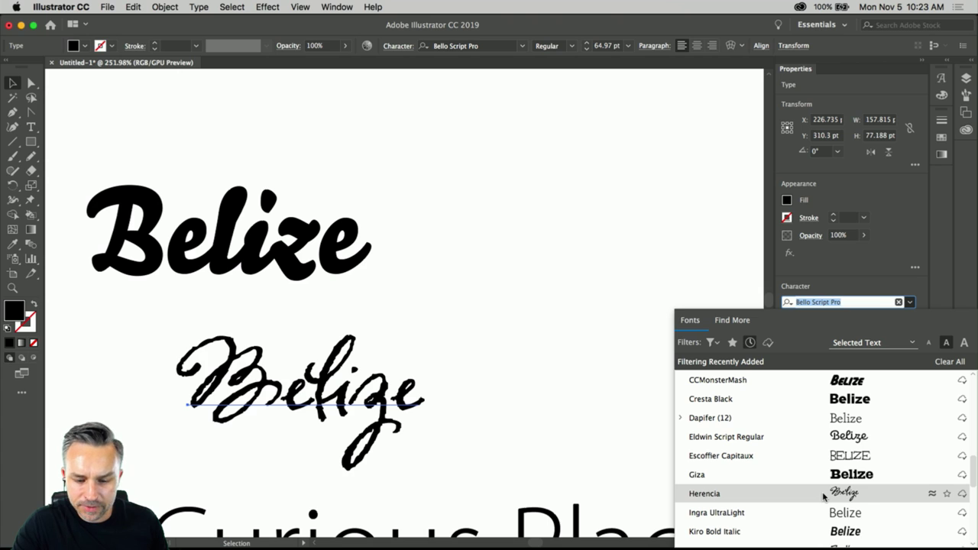
{"action": "left_click", "coordinate": [811, 439]}
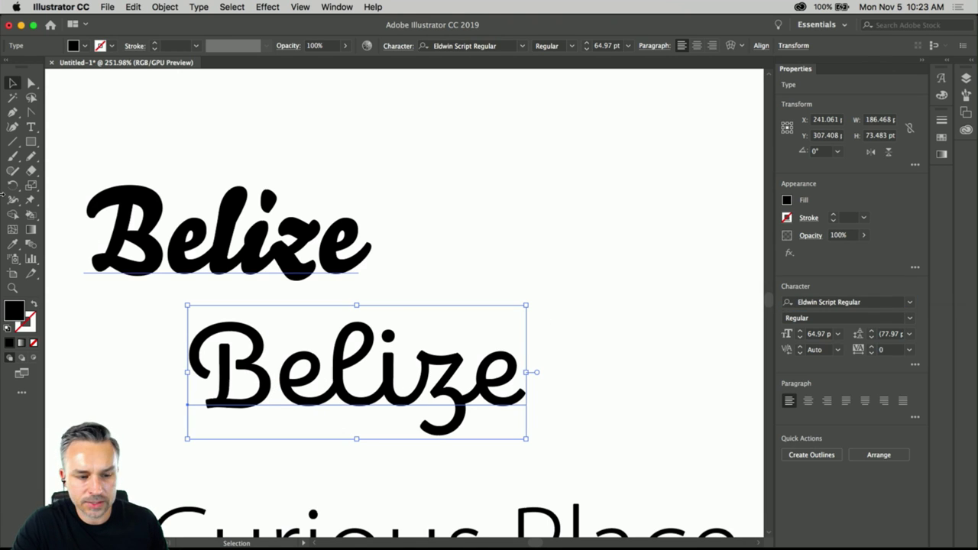
Step: Copy the Eldwin Belize alongside, set the lower one in Acumin Variable Concept, and shift it left
{"action": "left_click", "coordinate": [183, 391]}
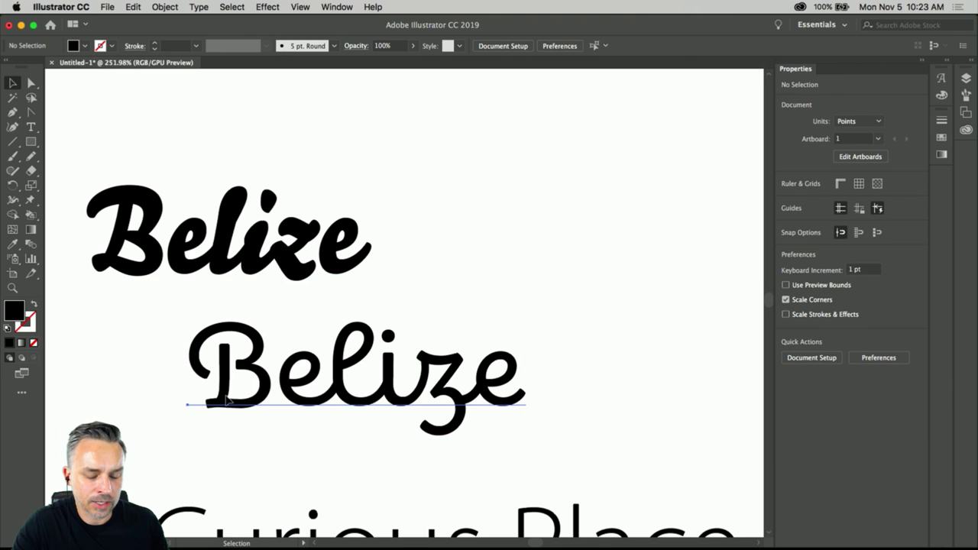
{"action": "left_click_drag", "start_coordinate": [222, 398], "coordinate": [239, 389]}
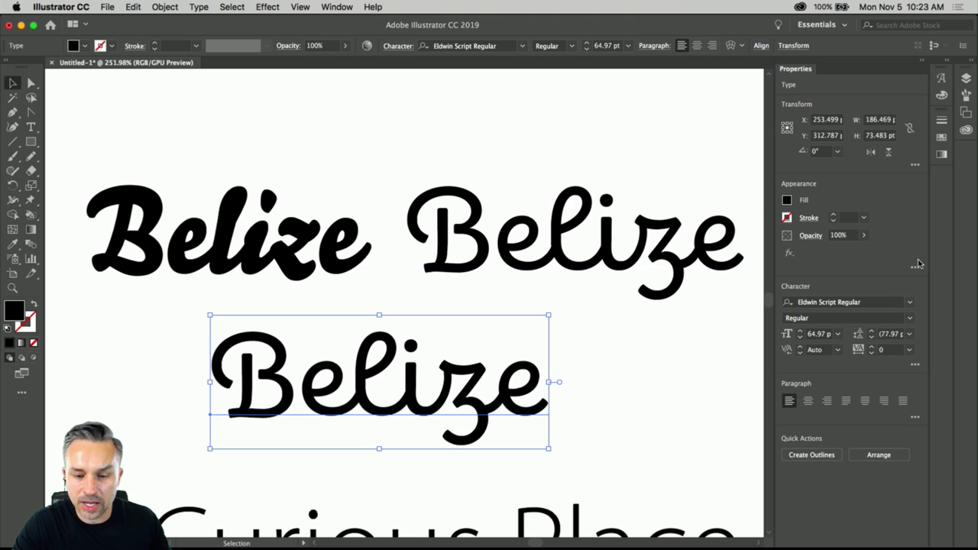
{"action": "left_click", "coordinate": [909, 302]}
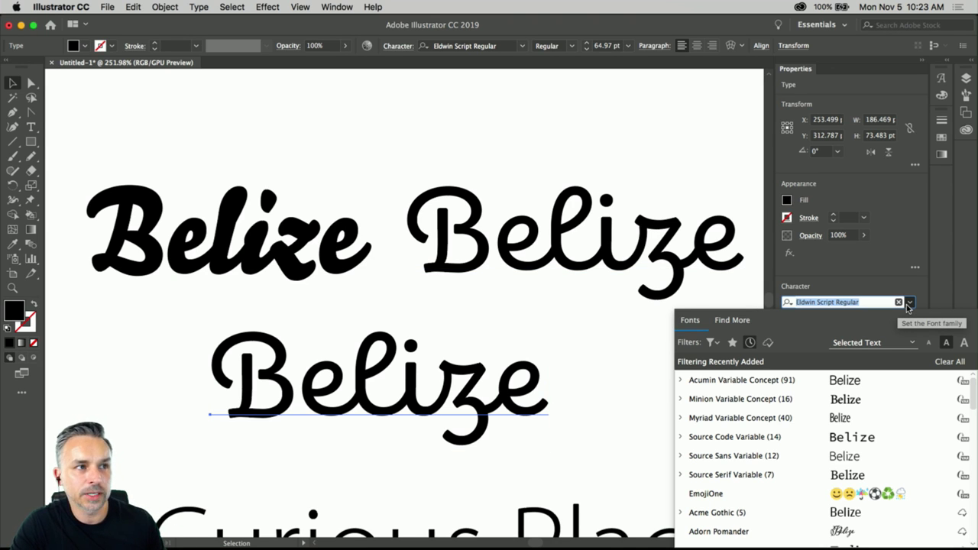
{"action": "left_click", "coordinate": [825, 384]}
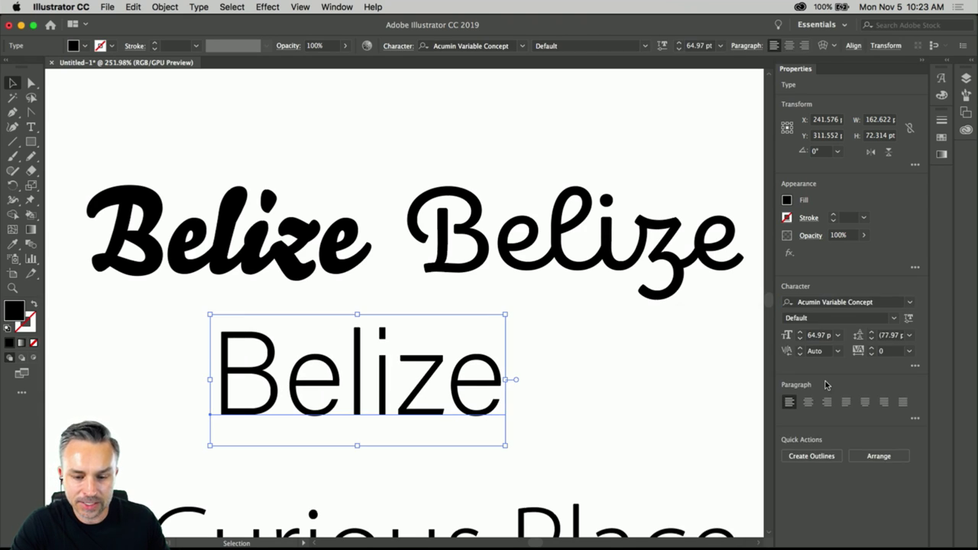
{"action": "left_click_drag", "start_coordinate": [353, 347], "coordinate": [557, 382]}
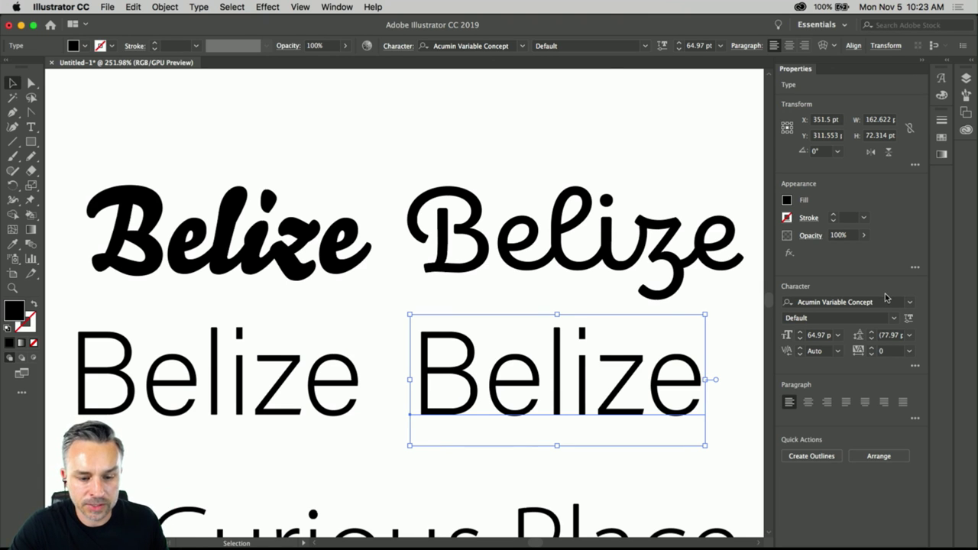
Step: Move A Curious Place lower on the artboard and reopen the right Belize's font list
{"action": "scroll", "coordinate": [649, 323], "scroll_direction": "right", "scroll_amount": 1}
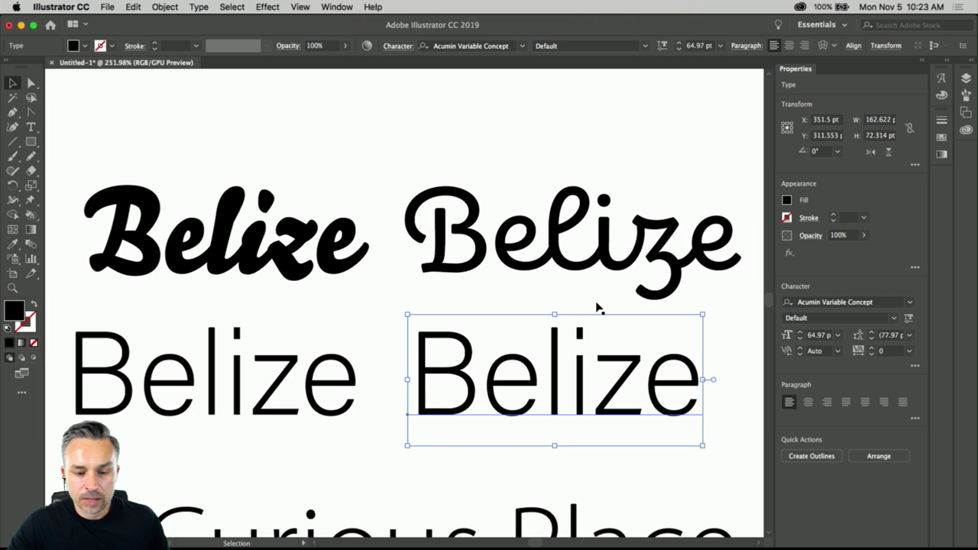
{"action": "left_click", "coordinate": [909, 302]}
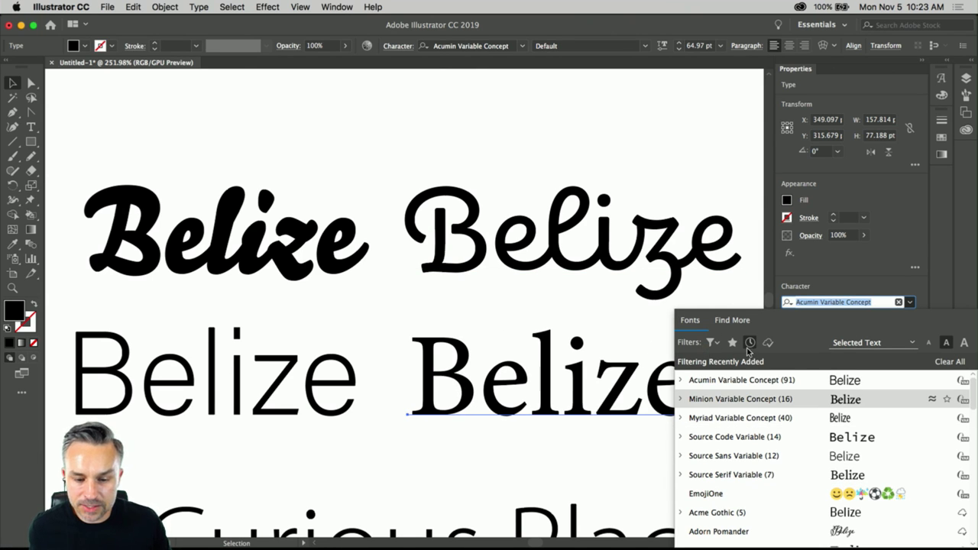
{"action": "left_click", "coordinate": [437, 300]}
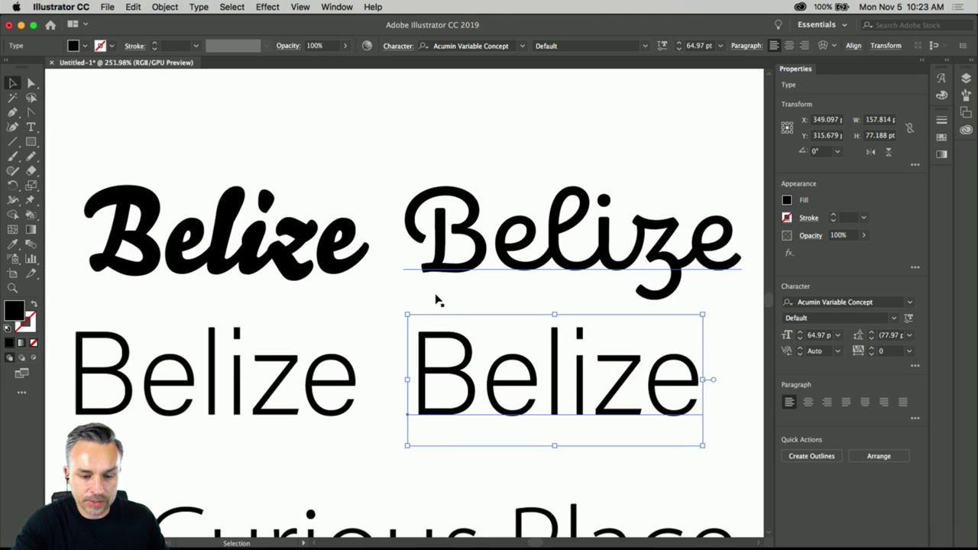
{"action": "scroll", "coordinate": [437, 299], "scroll_direction": "down", "scroll_amount": 4}
{"action": "scroll", "coordinate": [437, 299], "scroll_direction": "right", "scroll_amount": 6}
{"action": "left_click_drag", "start_coordinate": [178, 448], "coordinate": [178, 501]}
{"action": "left_click", "coordinate": [194, 273]}
{"action": "left_click", "coordinate": [909, 303]}
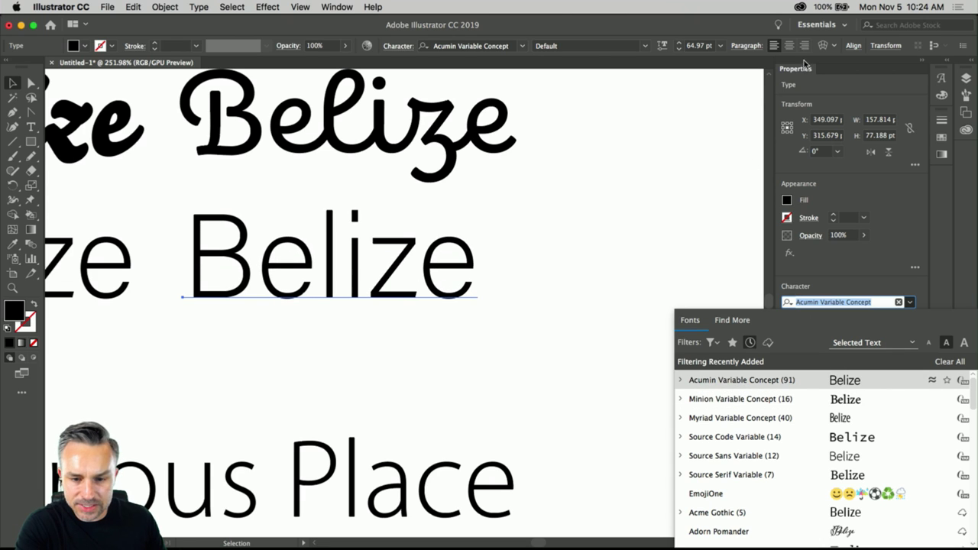
Step: Open the Character panel from Window > Type and place it beside the Belize text
{"action": "left_click", "coordinate": [321, 6]}
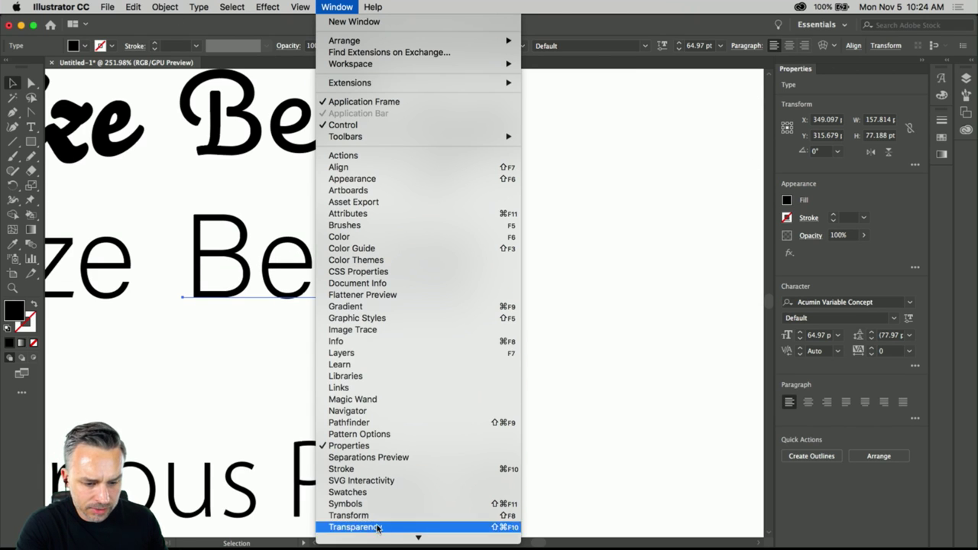
{"action": "mouse_move", "coordinate": [384, 473]}
{"action": "left_click", "coordinate": [542, 467]}
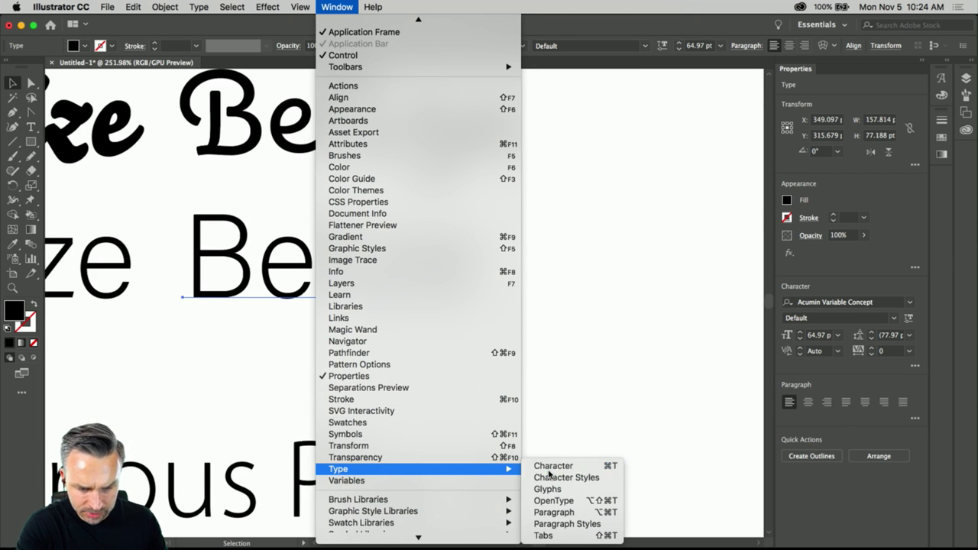
{"action": "left_click_drag", "start_coordinate": [656, 116], "coordinate": [576, 127]}
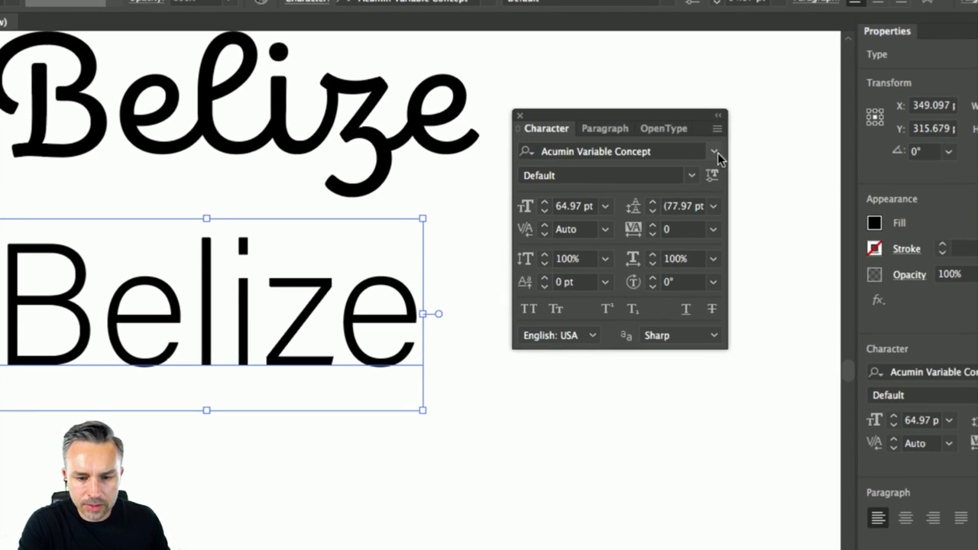
Step: In the font list, turn off the Recently Added filter and show the classification filters
{"action": "left_click", "coordinate": [676, 151]}
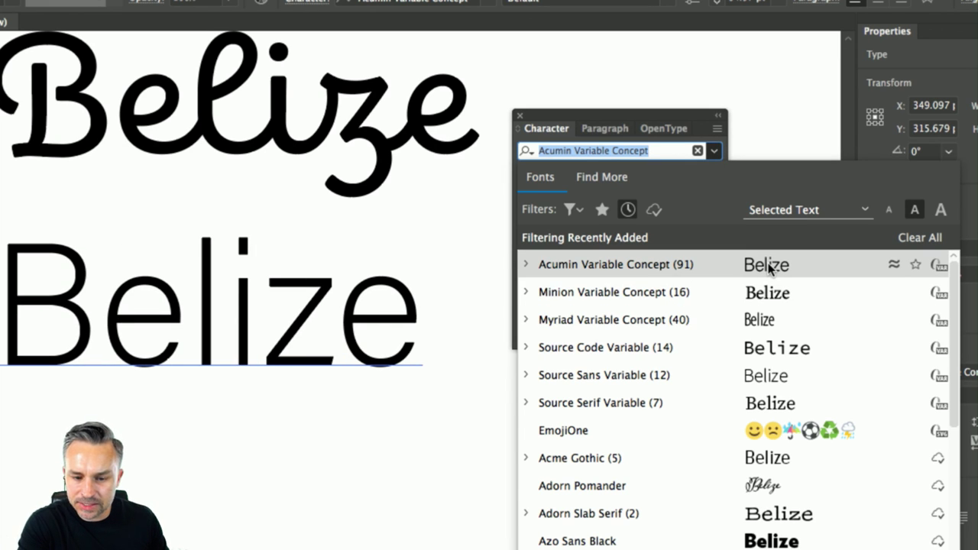
{"action": "scroll", "coordinate": [702, 340], "scroll_direction": "down", "scroll_amount": 1}
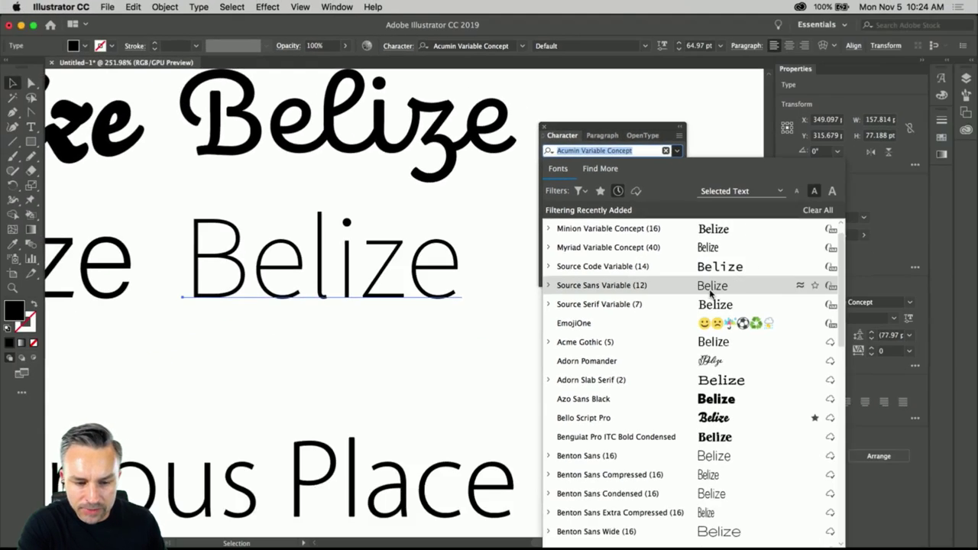
{"action": "scroll", "coordinate": [714, 268], "scroll_direction": "down", "scroll_amount": 15}
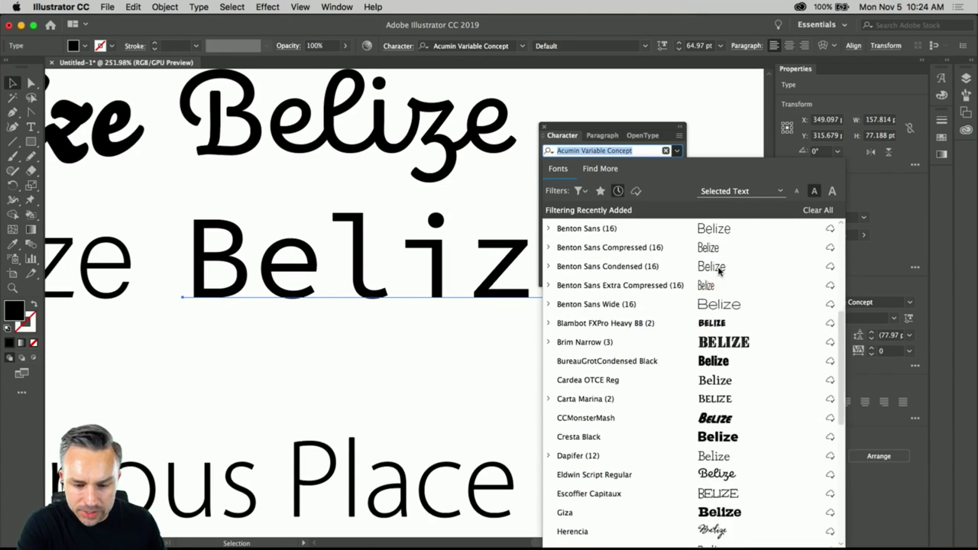
{"action": "scroll", "coordinate": [710, 367], "scroll_direction": "up", "scroll_amount": 1}
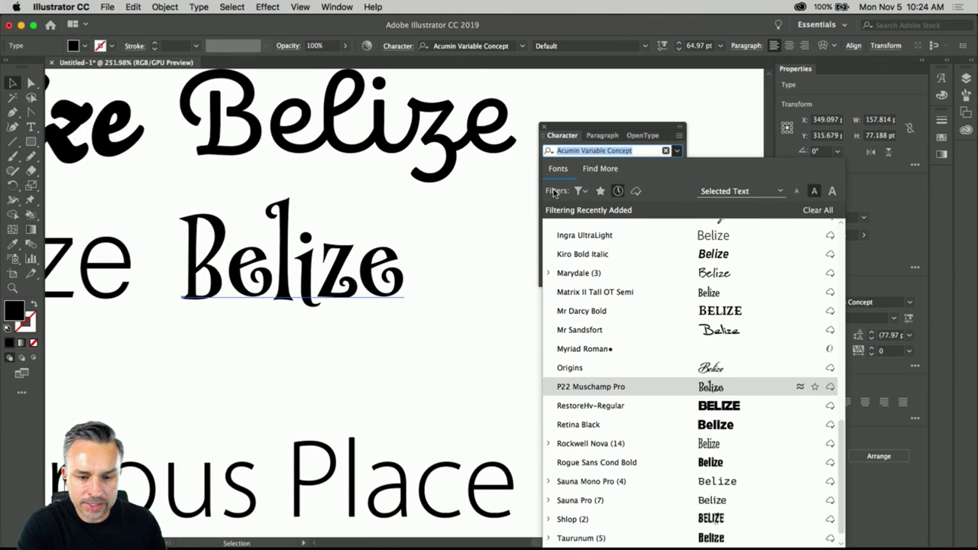
{"action": "left_click", "coordinate": [617, 191]}
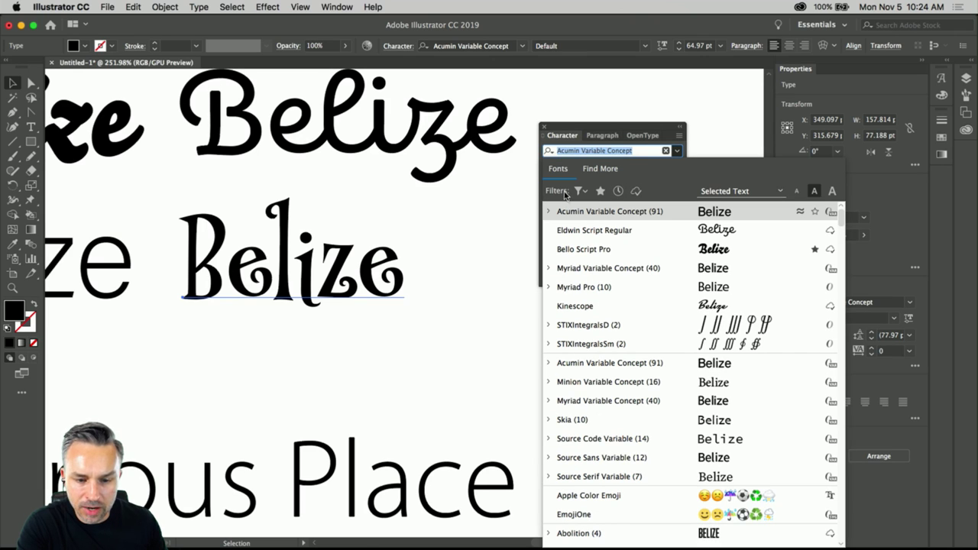
{"action": "left_click", "coordinate": [582, 192]}
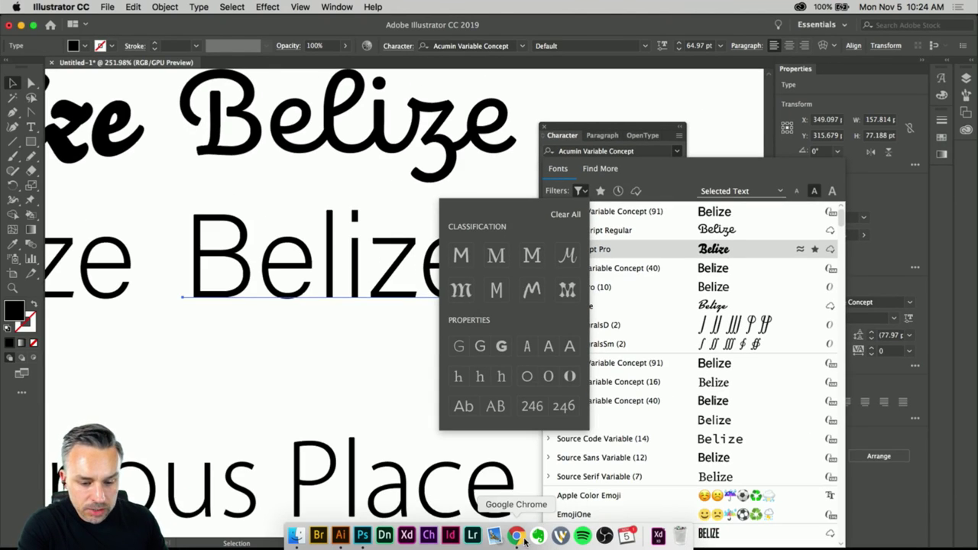
Step: Browse the full Adobe Fonts catalogue in Chrome, then narrow the browser to reveal Illustrator
{"action": "left_click", "coordinate": [516, 535]}
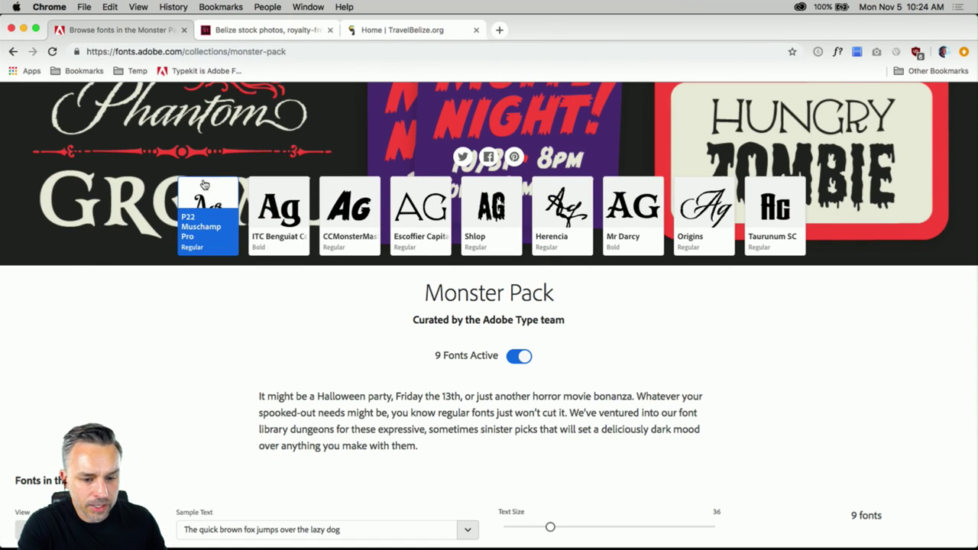
{"action": "left_click", "coordinate": [13, 51]}
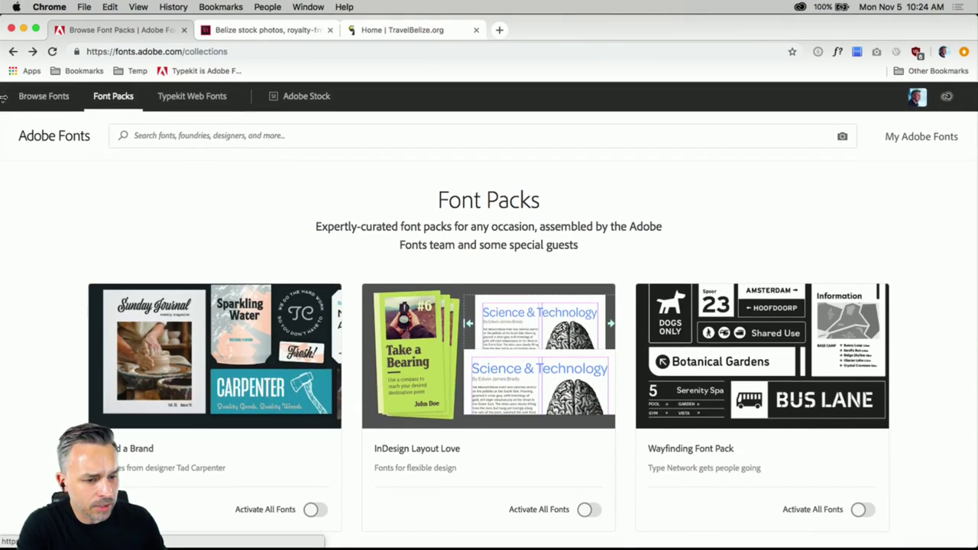
{"action": "left_click", "coordinate": [39, 98]}
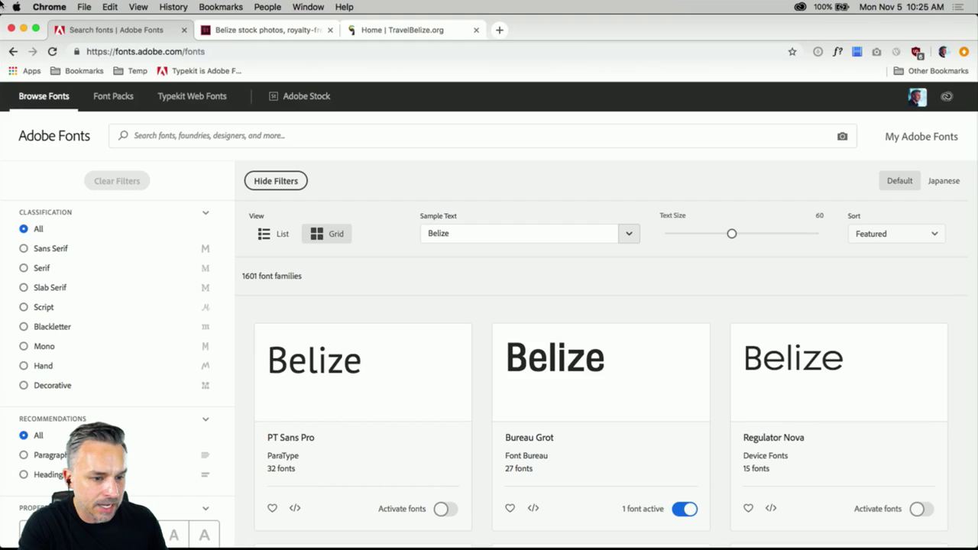
{"action": "left_click_drag", "start_coordinate": [974, 246], "coordinate": [502, 234]}
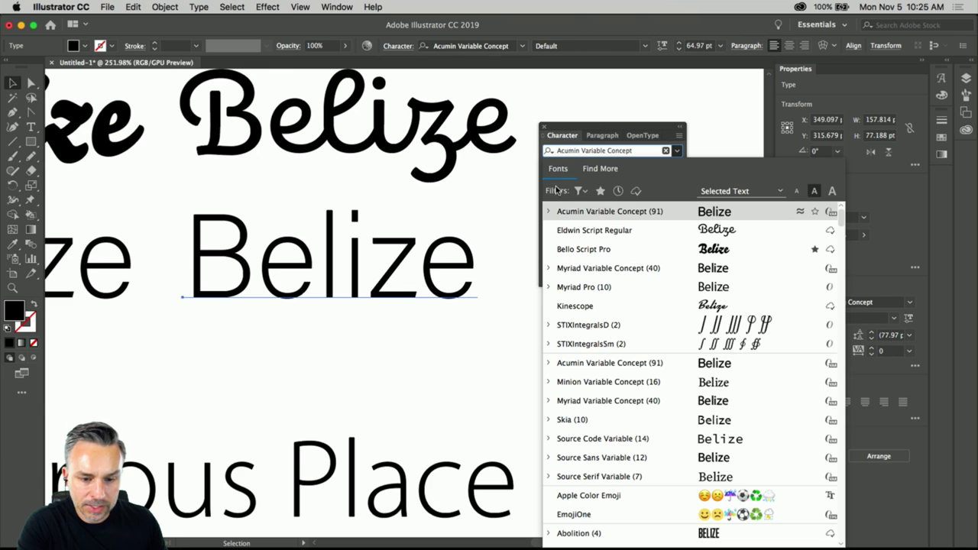
Step: Filter the font list to Script fonts and set the second Belize line in Kinescope
{"action": "left_click", "coordinate": [579, 191]}
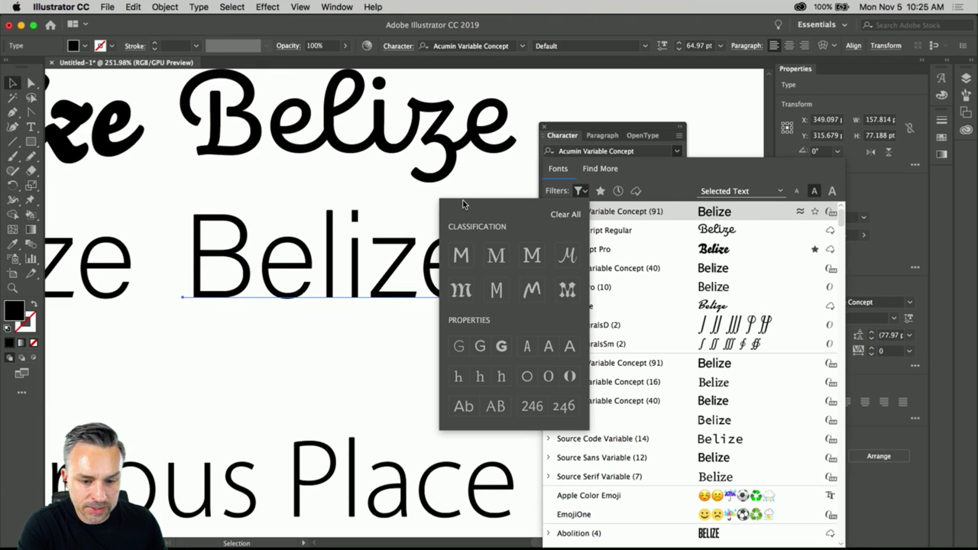
{"action": "left_click", "coordinate": [569, 255]}
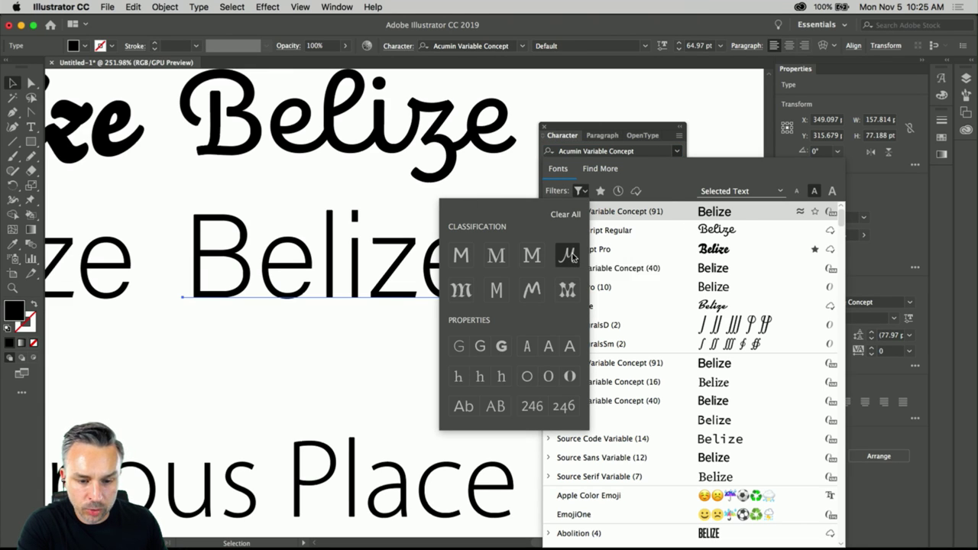
{"action": "left_click", "coordinate": [666, 171]}
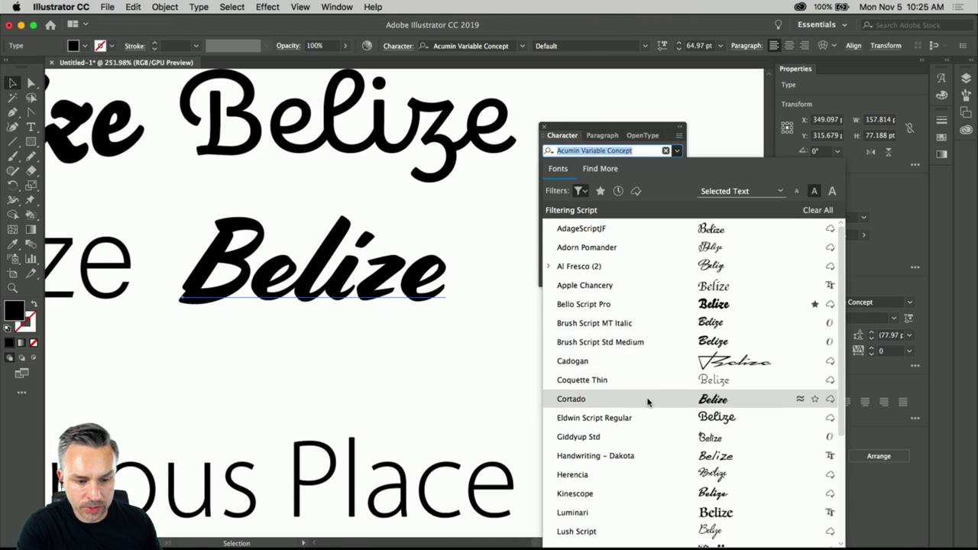
{"action": "scroll", "coordinate": [647, 500], "scroll_direction": "down", "scroll_amount": 2}
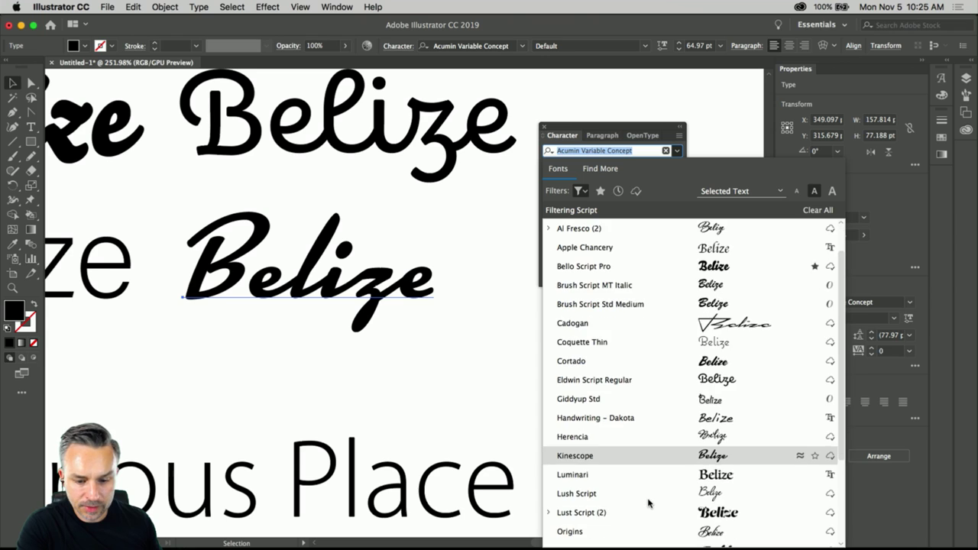
{"action": "scroll", "coordinate": [647, 502], "scroll_direction": "down", "scroll_amount": 3}
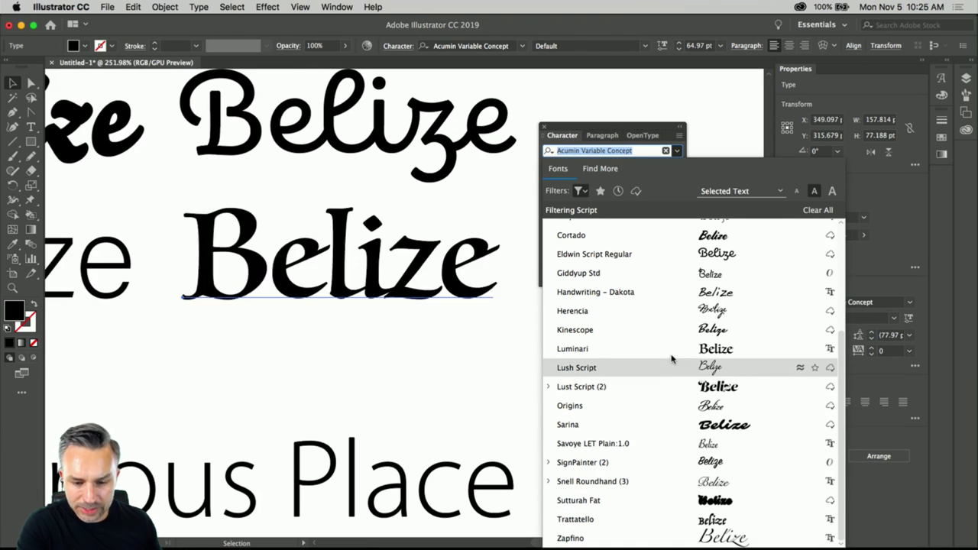
{"action": "left_click", "coordinate": [672, 329]}
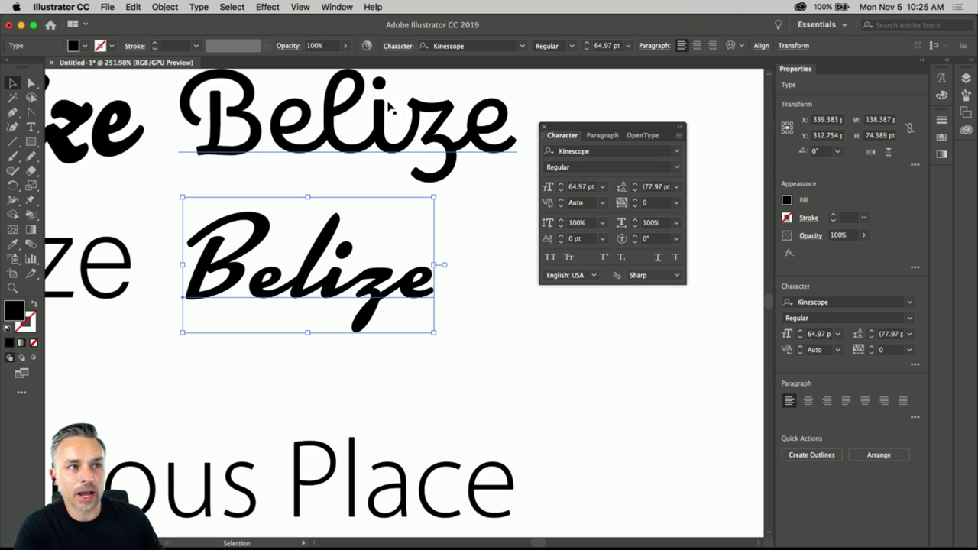
Step: Clear the Script filter and list more Adobe Fonts available to activate under Find More
{"action": "left_click", "coordinate": [678, 151]}
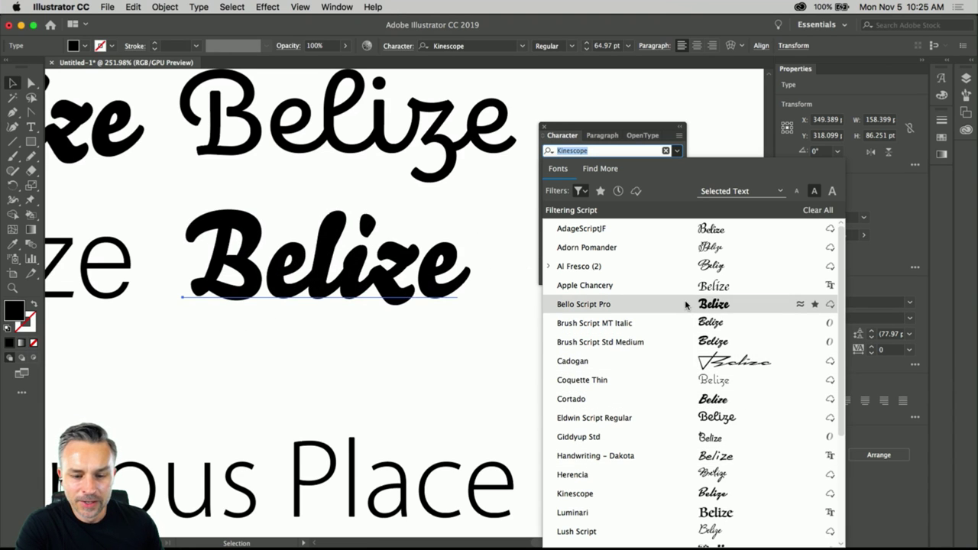
{"action": "left_click", "coordinate": [579, 191]}
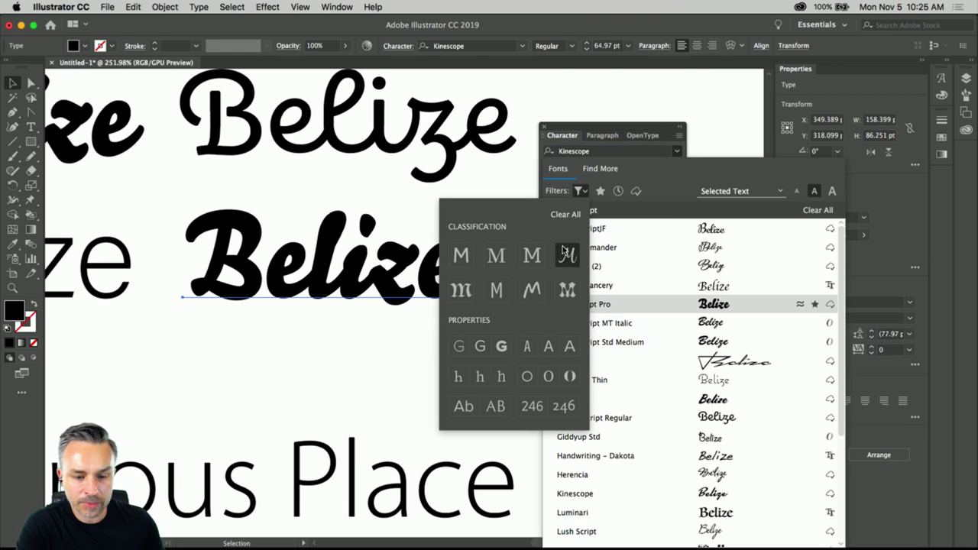
{"action": "left_click", "coordinate": [565, 213]}
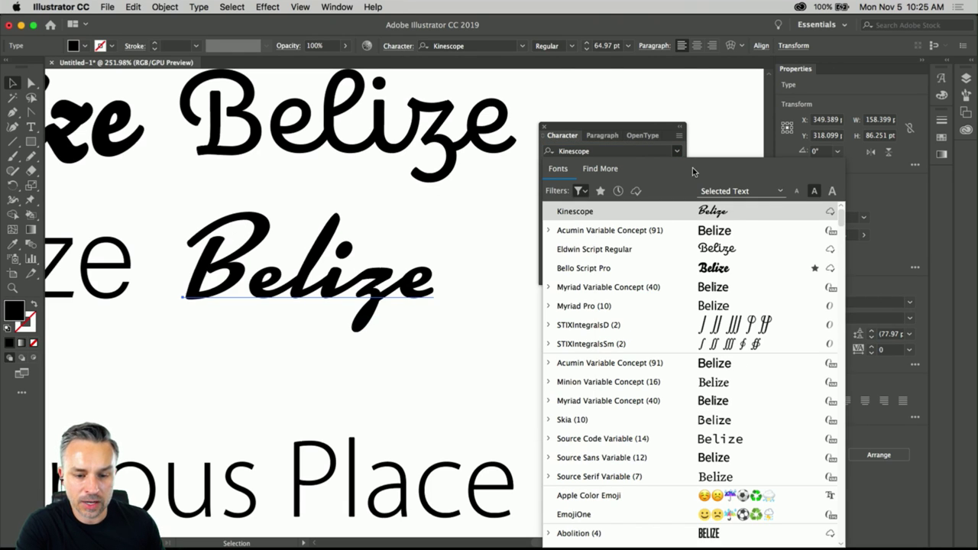
{"action": "left_click", "coordinate": [596, 170]}
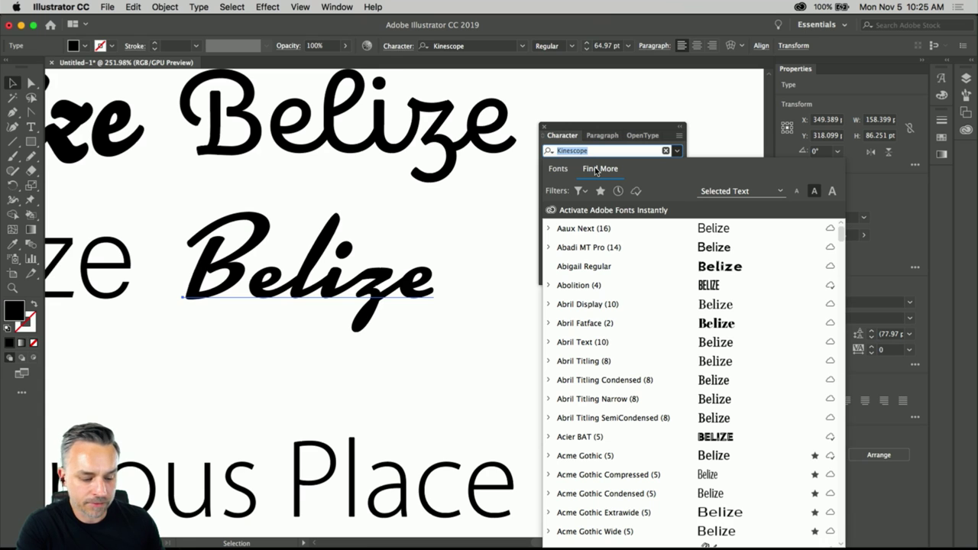
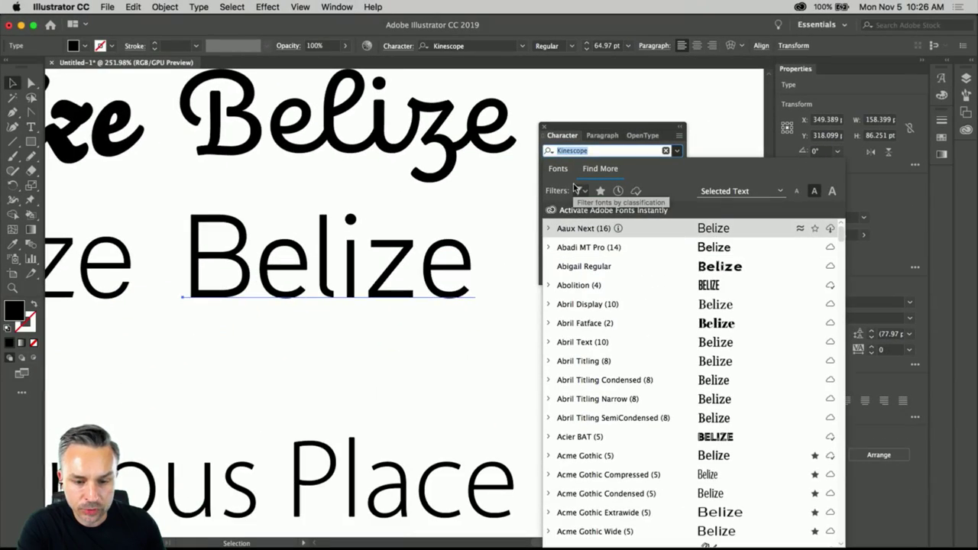
Step: Filter the Adobe Fonts list to the Script classification
{"action": "left_click", "coordinate": [577, 190]}
{"action": "left_click", "coordinate": [565, 257]}
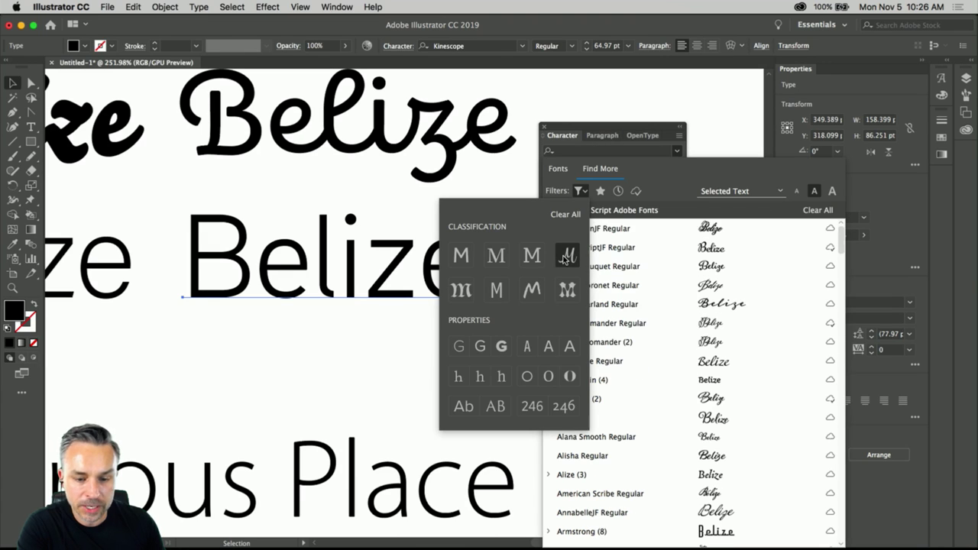
{"action": "left_click", "coordinate": [759, 160]}
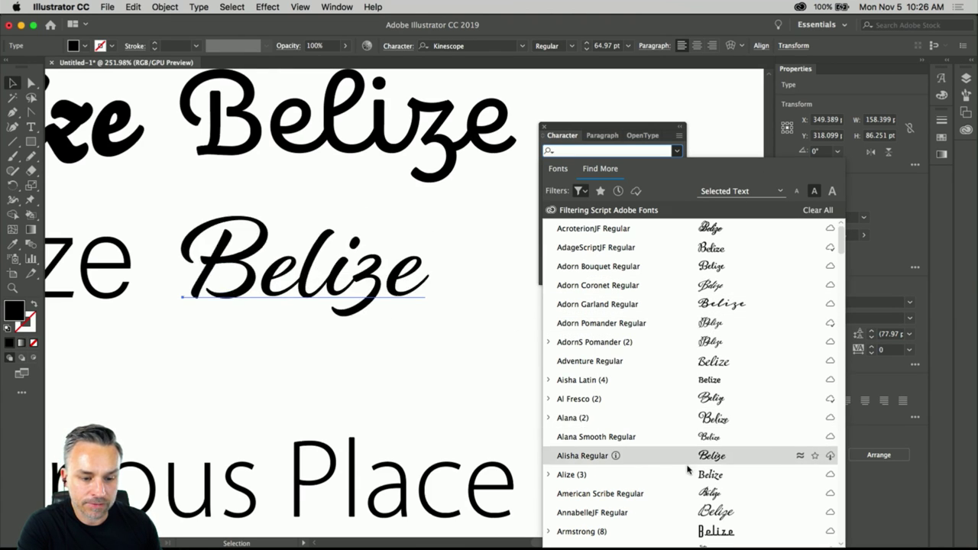
{"action": "scroll", "coordinate": [686, 476], "scroll_direction": "down", "scroll_amount": 3}
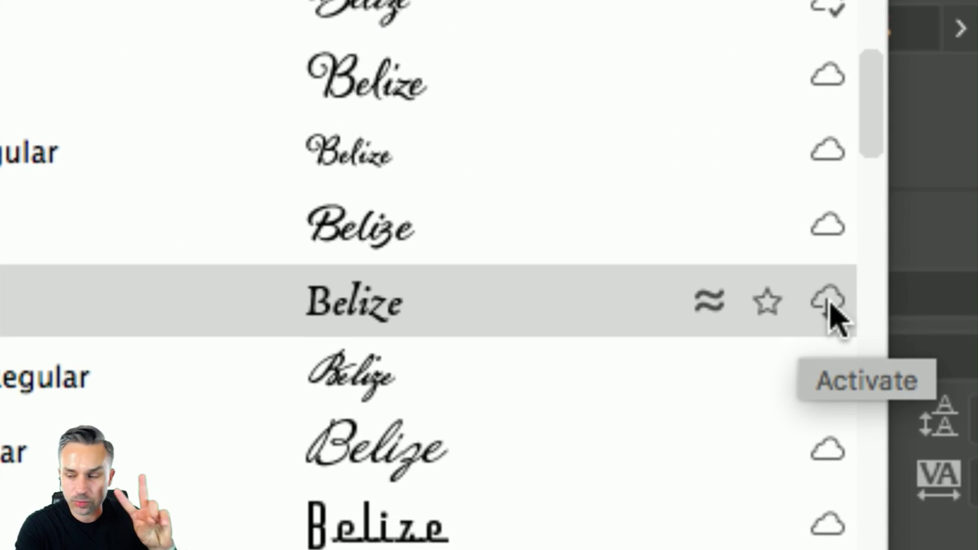
Step: Favourite the Alize family and activate its three fonts
{"action": "left_click", "coordinate": [766, 303]}
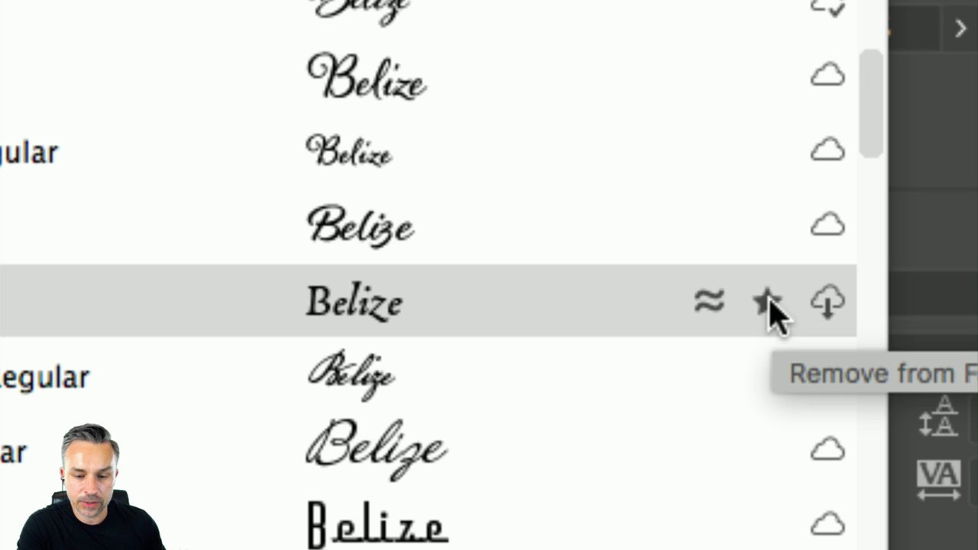
{"action": "left_click", "coordinate": [820, 312]}
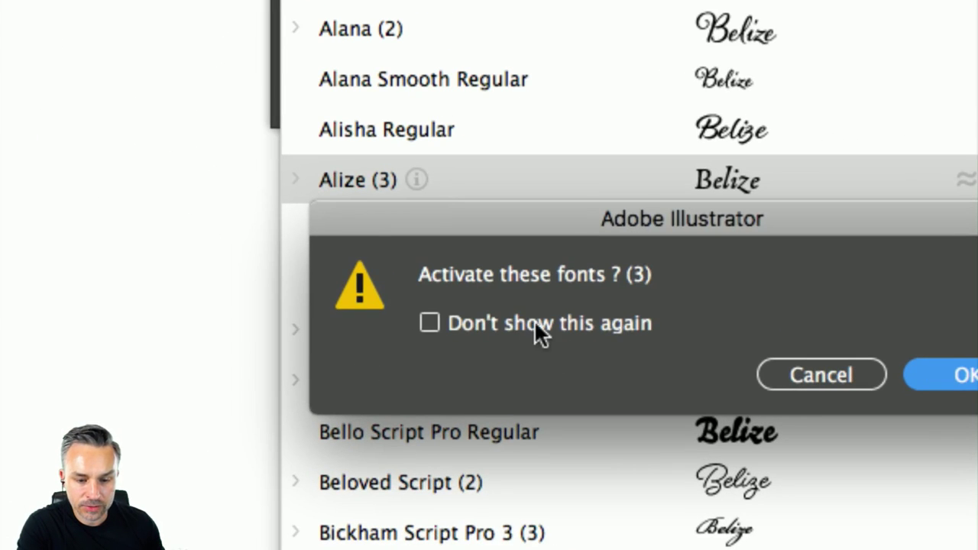
{"action": "left_click", "coordinate": [925, 369]}
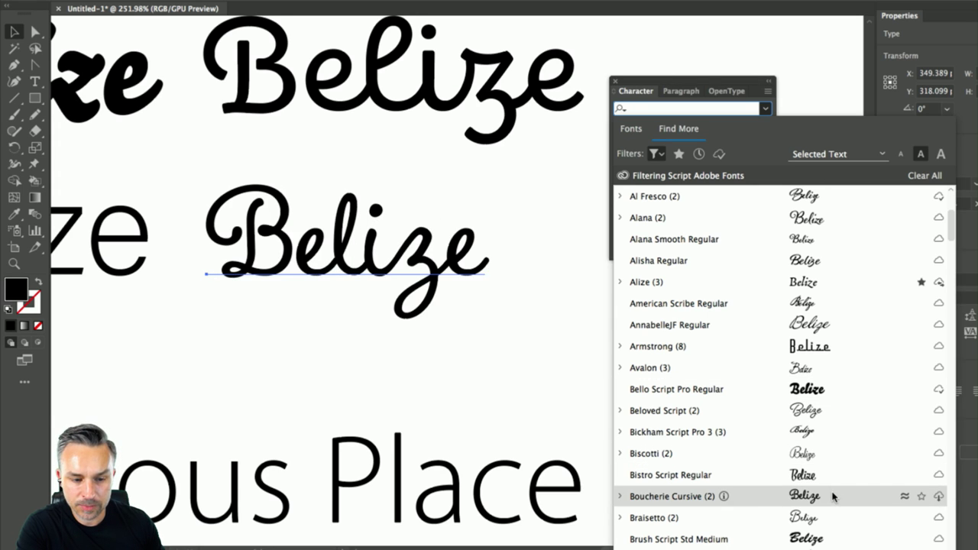
Step: Scroll through the script fonts and activate Kapelka New
{"action": "scroll", "coordinate": [829, 538], "scroll_direction": "down", "scroll_amount": 10}
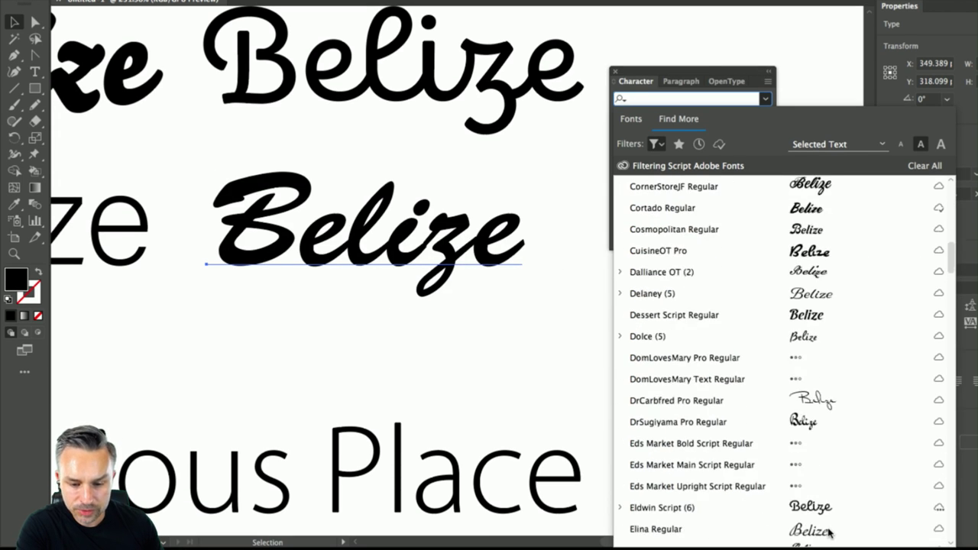
{"action": "scroll", "coordinate": [830, 532], "scroll_direction": "down", "scroll_amount": 2}
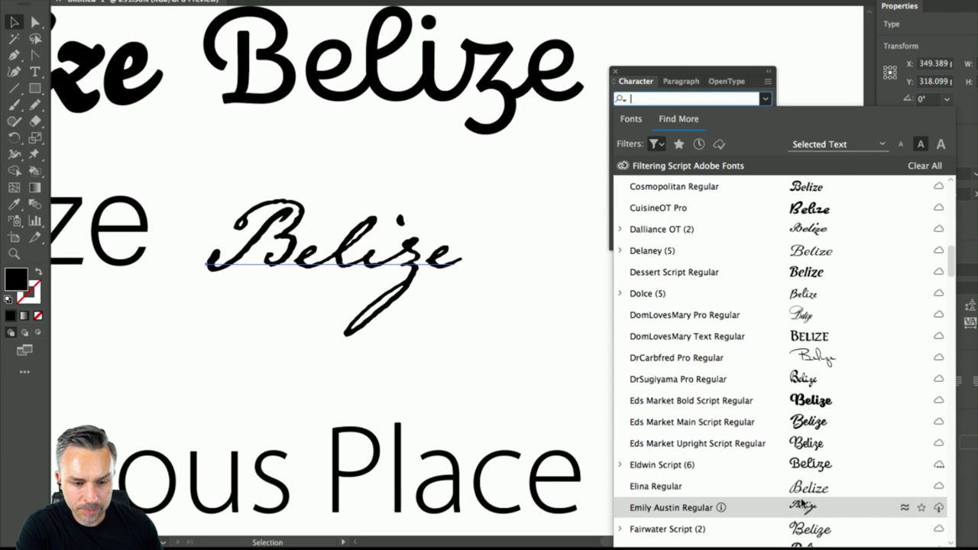
{"action": "scroll", "coordinate": [804, 486], "scroll_direction": "down", "scroll_amount": 15}
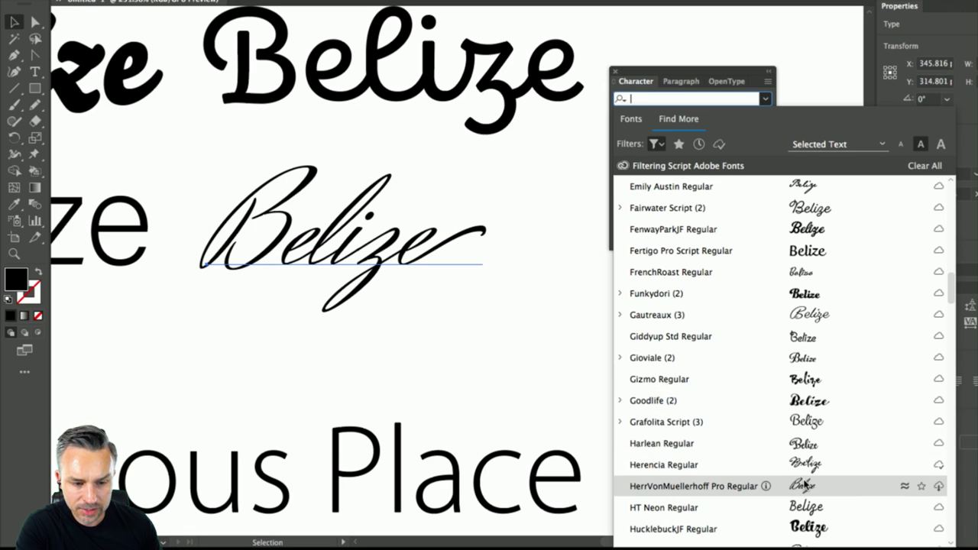
{"action": "scroll", "coordinate": [807, 486], "scroll_direction": "down", "scroll_amount": 5}
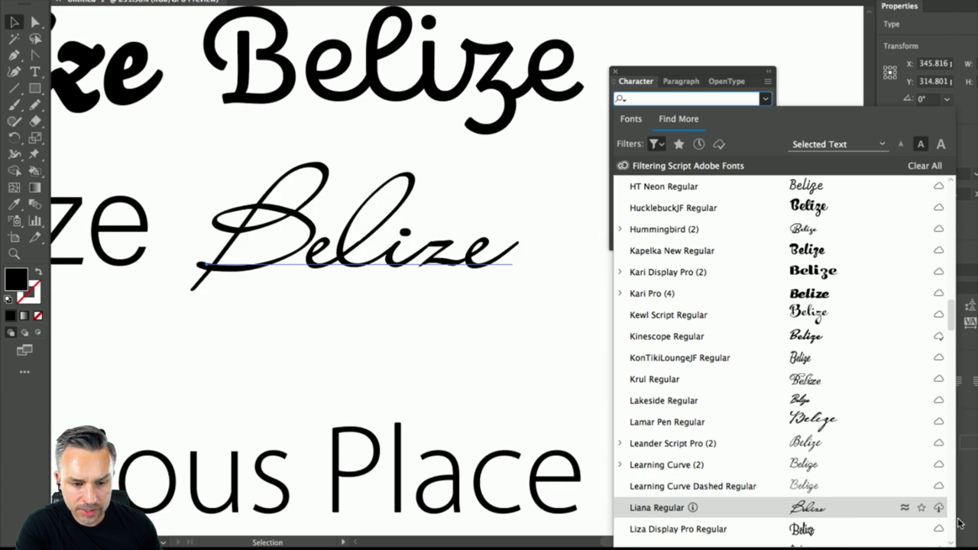
{"action": "scroll", "coordinate": [854, 507], "scroll_direction": "down", "scroll_amount": 5}
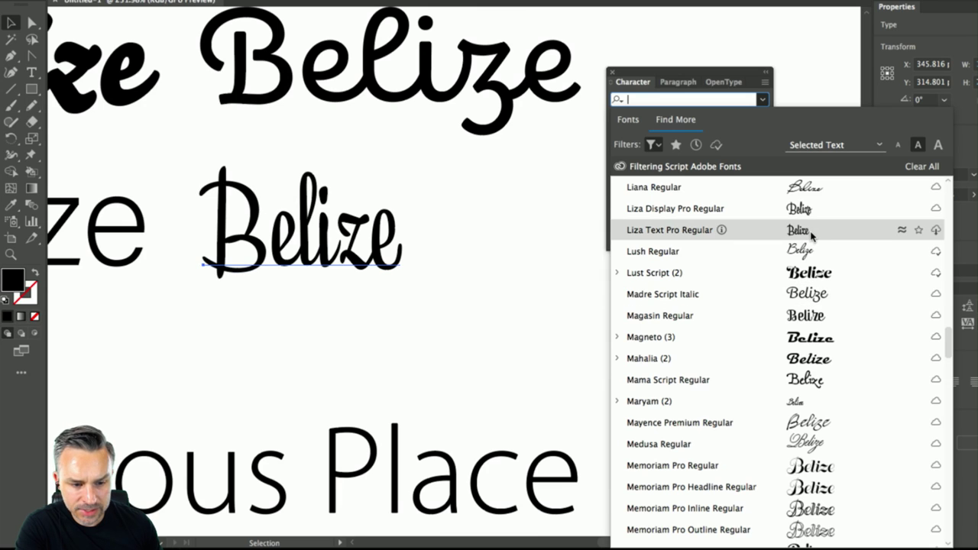
{"action": "scroll", "coordinate": [811, 236], "scroll_direction": "up", "scroll_amount": 8}
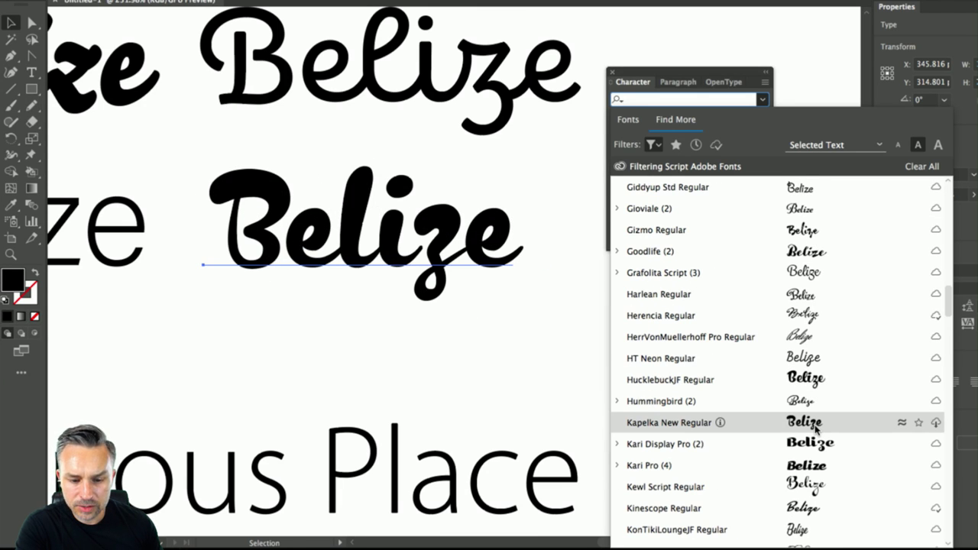
{"action": "left_click", "coordinate": [935, 423]}
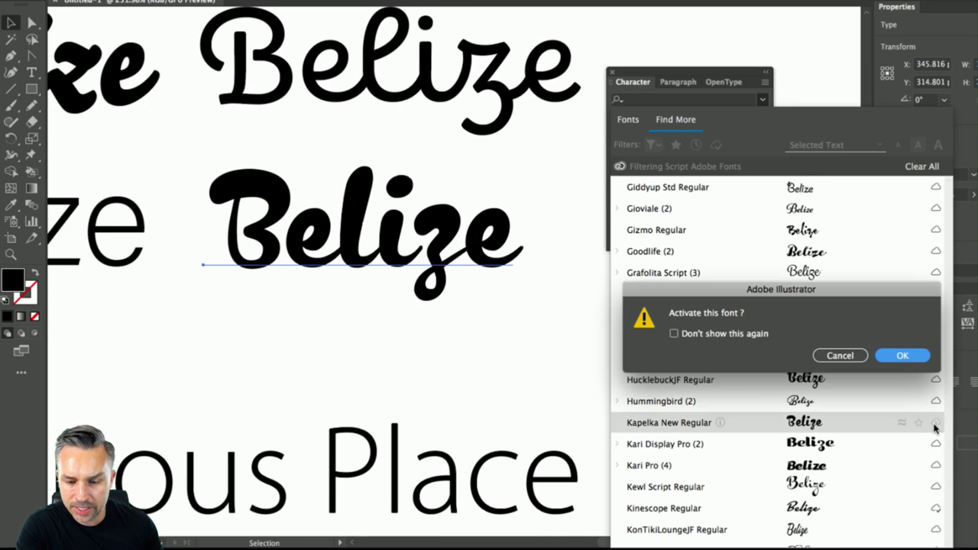
{"action": "left_click", "coordinate": [902, 356]}
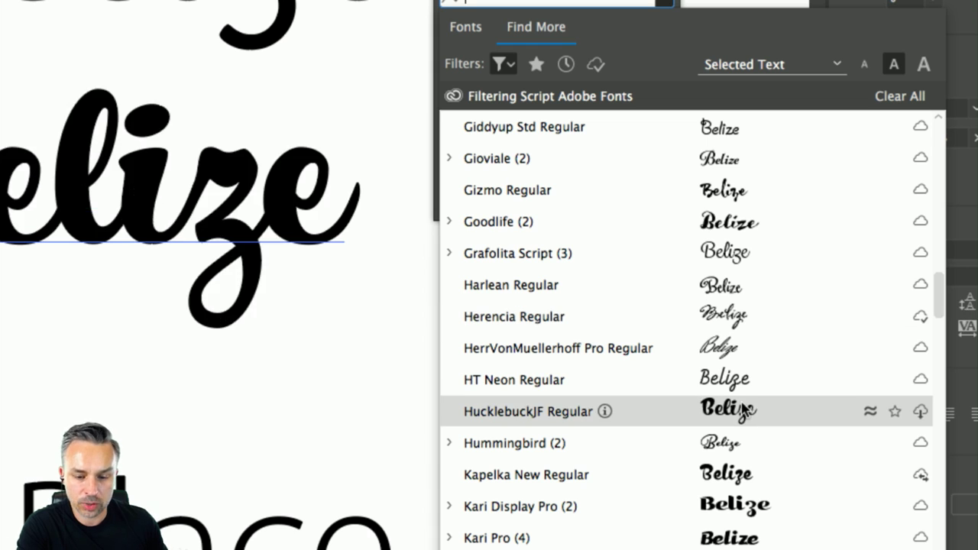
Step: Activate HerrVonMuellerhoff Pro and filter the list to favourites, leaving only Alize
{"action": "left_click", "coordinate": [920, 349]}
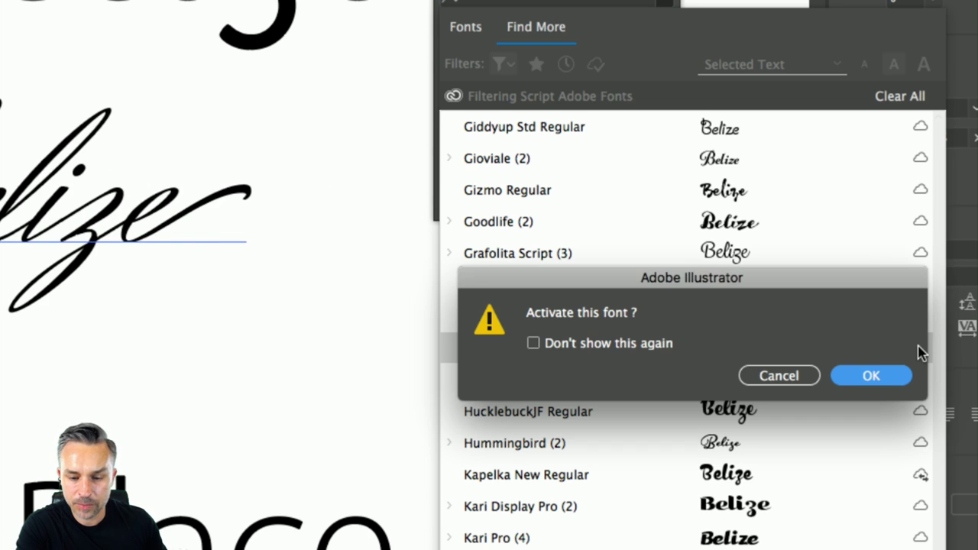
{"action": "left_click", "coordinate": [859, 380]}
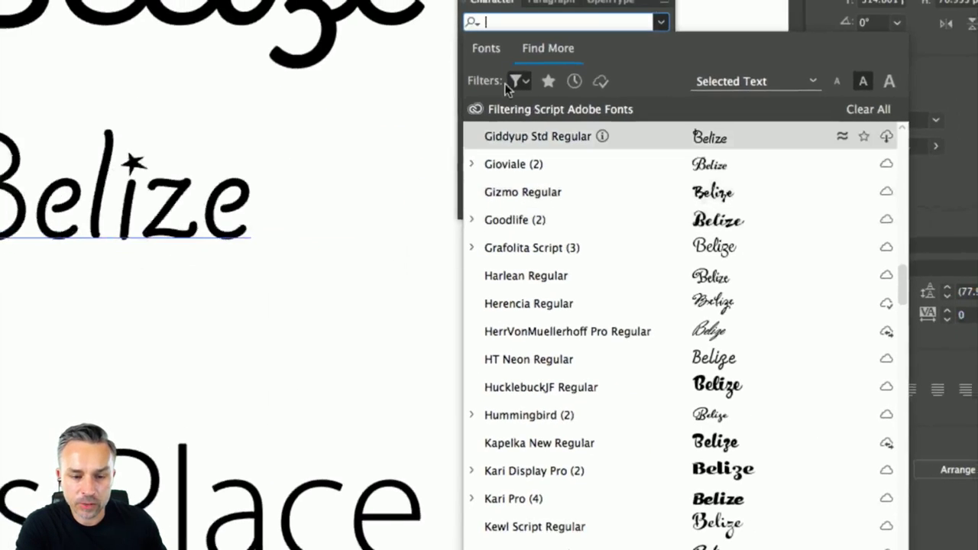
{"action": "left_click", "coordinate": [548, 80]}
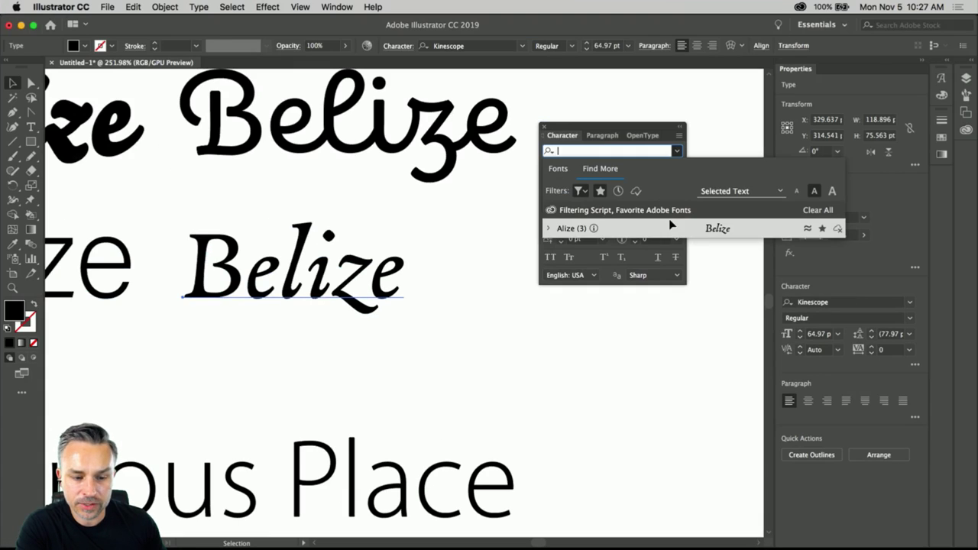
Step: Set the middle Belize in Alize and inspect the alternates for l, i, z and e
{"action": "left_click", "coordinate": [669, 223]}
{"action": "double_click", "coordinate": [276, 296]}
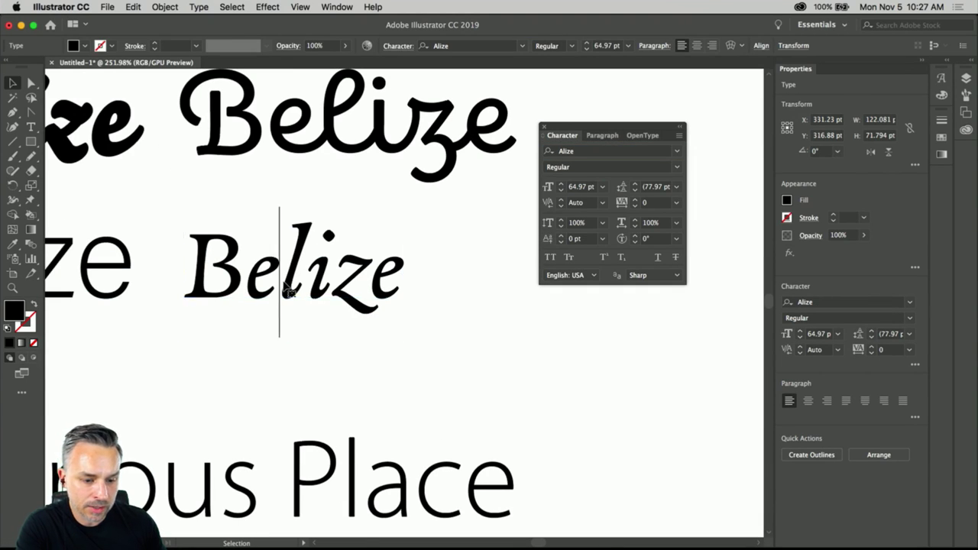
{"action": "key", "text": "shift+Right"}
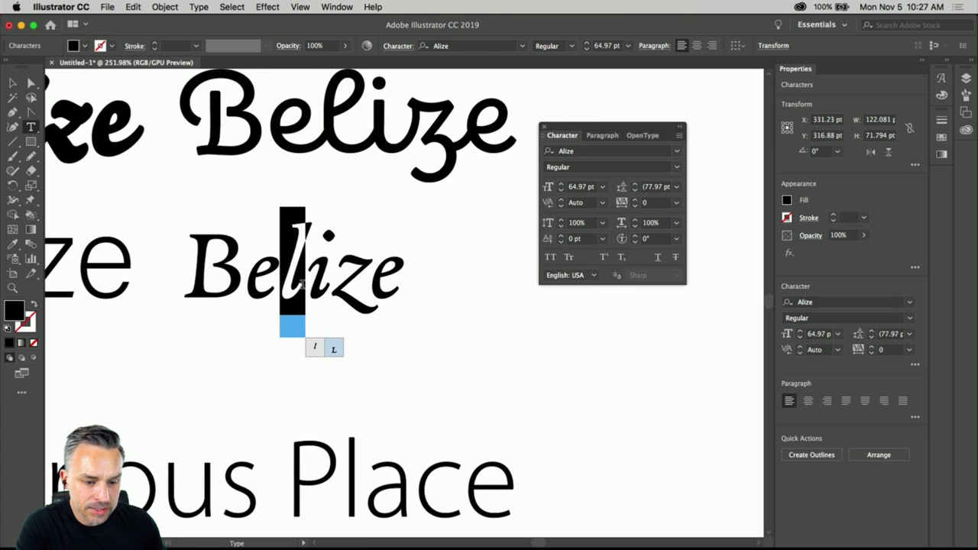
{"action": "key", "text": "Right"}
{"action": "key", "text": "shift+Right"}
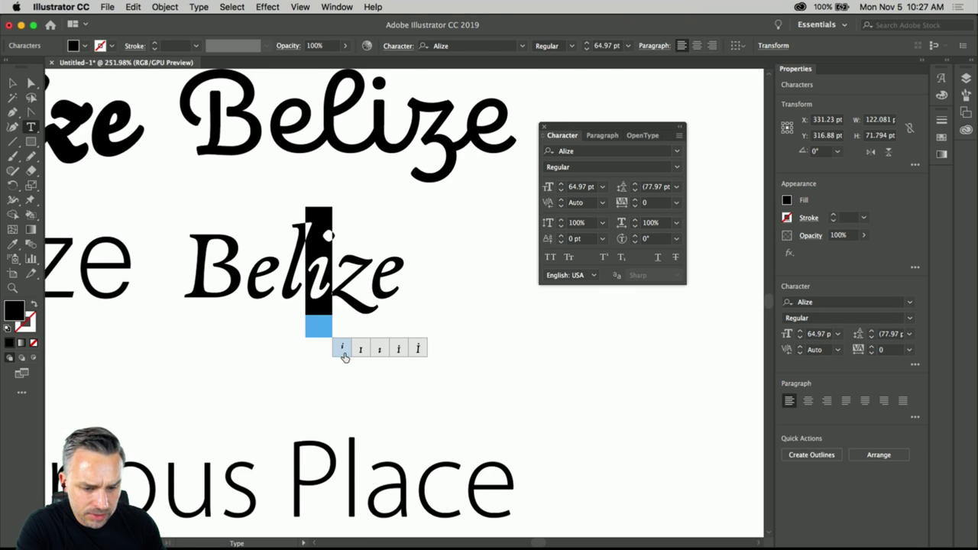
{"action": "left_click", "coordinate": [353, 279]}
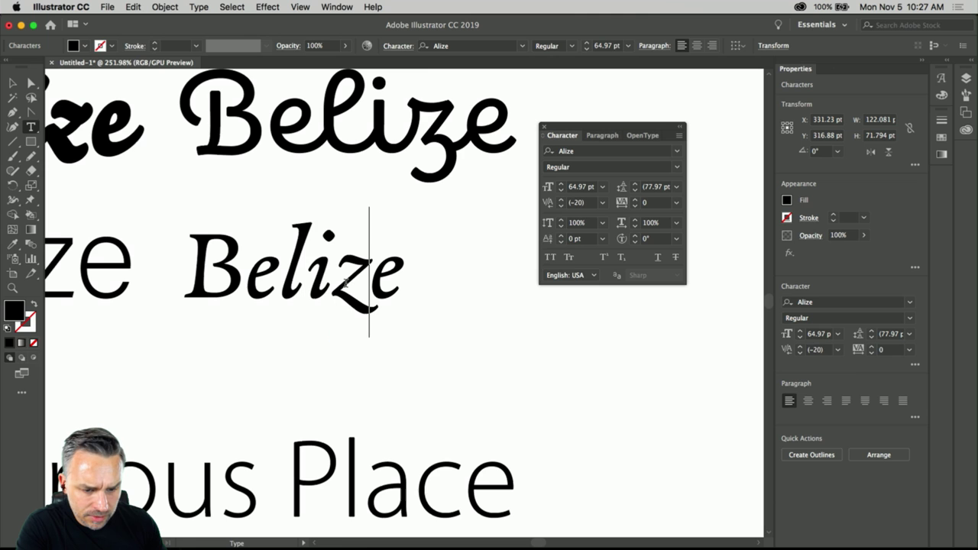
{"action": "key", "text": "shift+Left"}
{"action": "key", "text": "Right"}
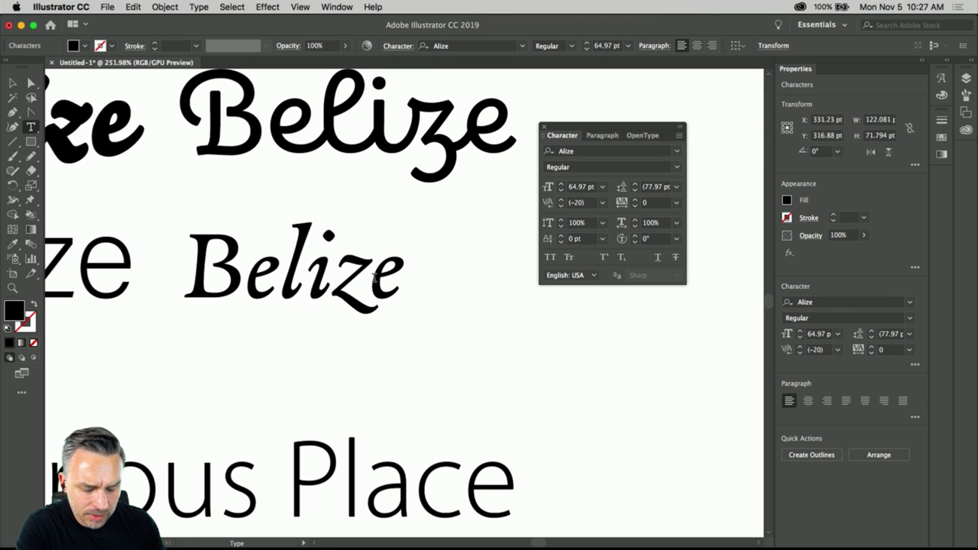
{"action": "key", "text": "shift+Right"}
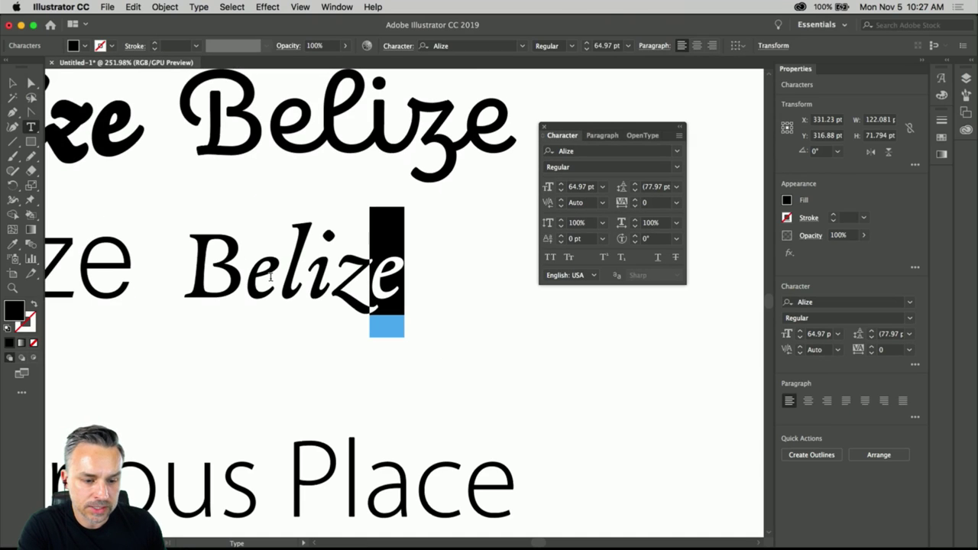
{"action": "left_click", "coordinate": [12, 82]}
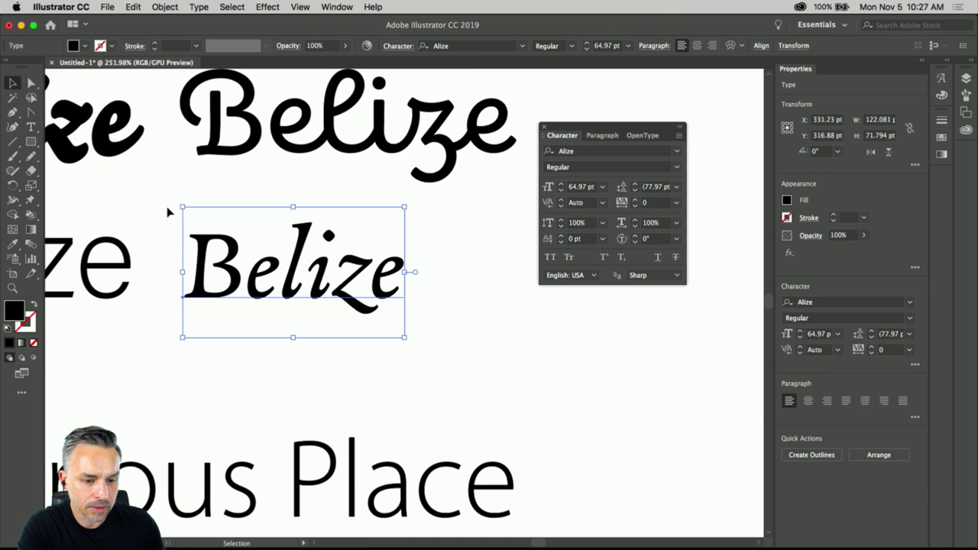
Step: Move the Alize Belize up-left and place a duplicate lower right
{"action": "left_click", "coordinate": [183, 239]}
{"action": "left_click_drag", "start_coordinate": [183, 239], "coordinate": [366, 338]}
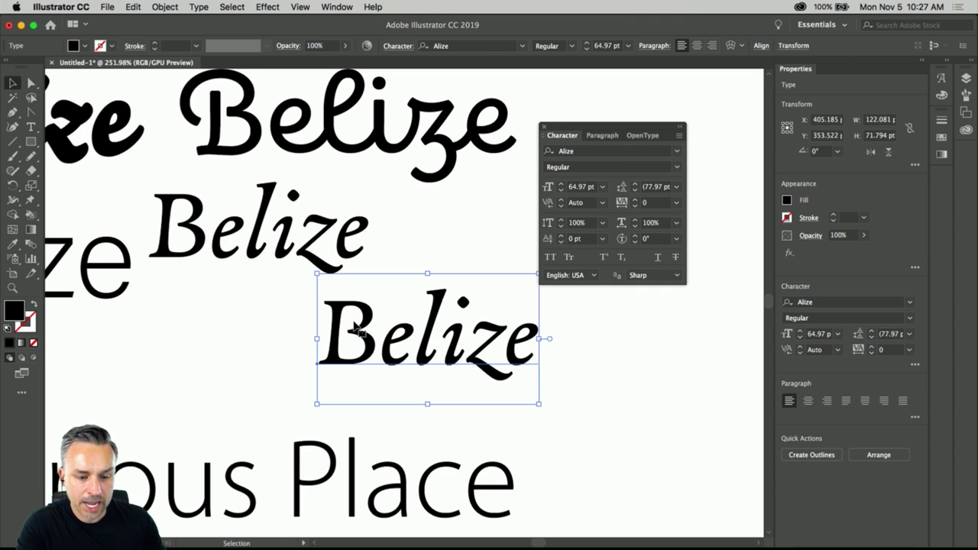
{"action": "left_click_drag", "start_coordinate": [619, 126], "coordinate": [662, 127]}
{"action": "left_click", "coordinate": [630, 153]}
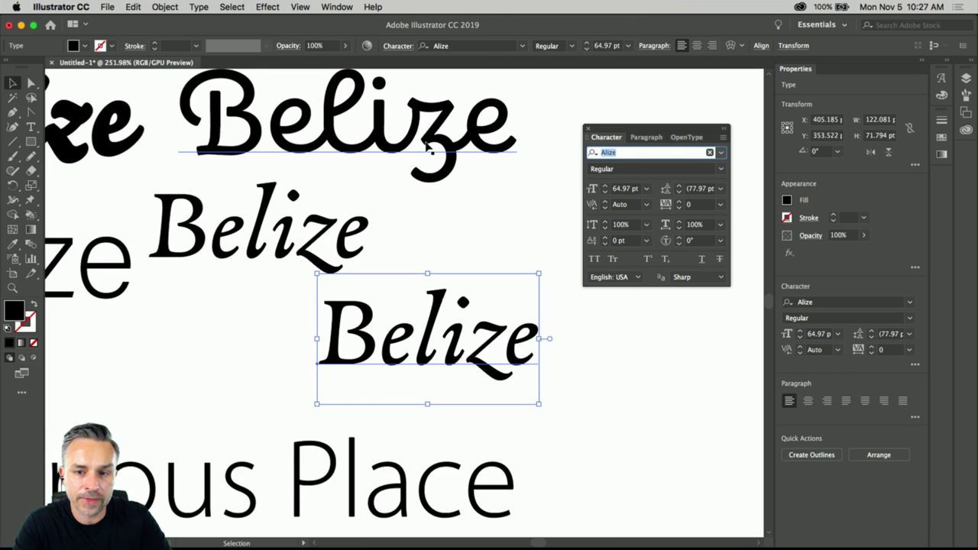
Step: Search 'lus', clear the filters and apply Lust Script Display to the duplicate Belize
{"action": "type", "text": "lus"}
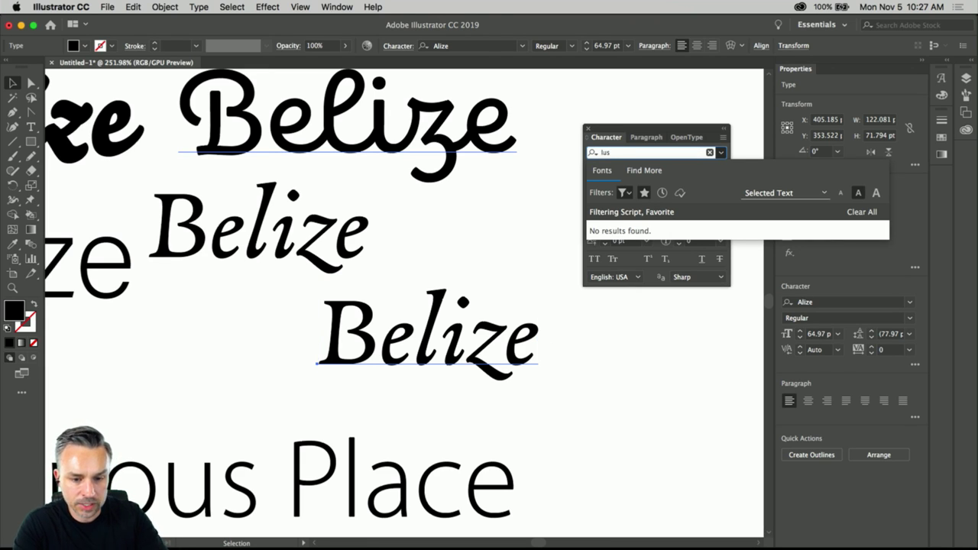
{"action": "left_click", "coordinate": [623, 193]}
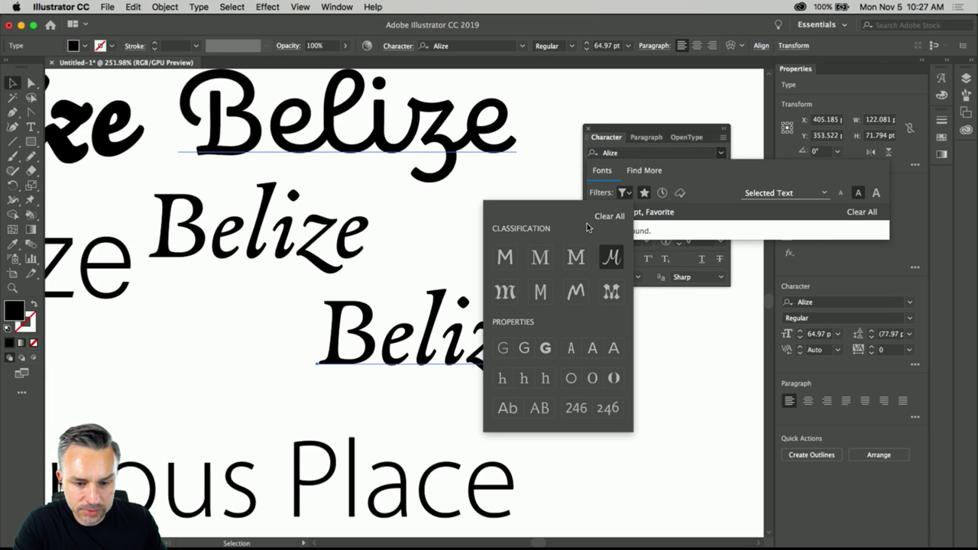
{"action": "left_click", "coordinate": [616, 216]}
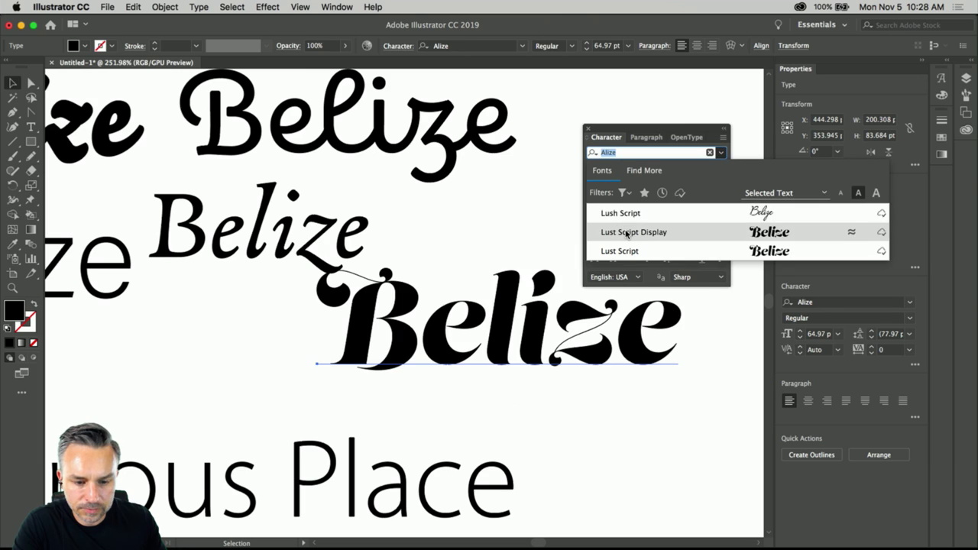
{"action": "left_click", "coordinate": [626, 232]}
Step: Check the e and B alternates, then replace the l with a swash alternate
{"action": "double_click", "coordinate": [463, 334]}
{"action": "left_click_drag", "start_coordinate": [442, 330], "coordinate": [490, 336]}
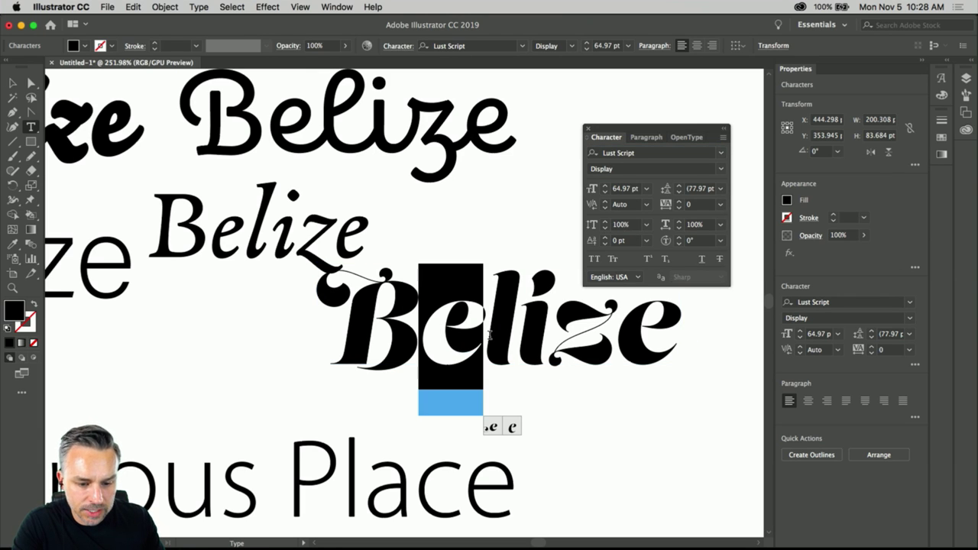
{"action": "left_click_drag", "start_coordinate": [413, 329], "coordinate": [338, 323]}
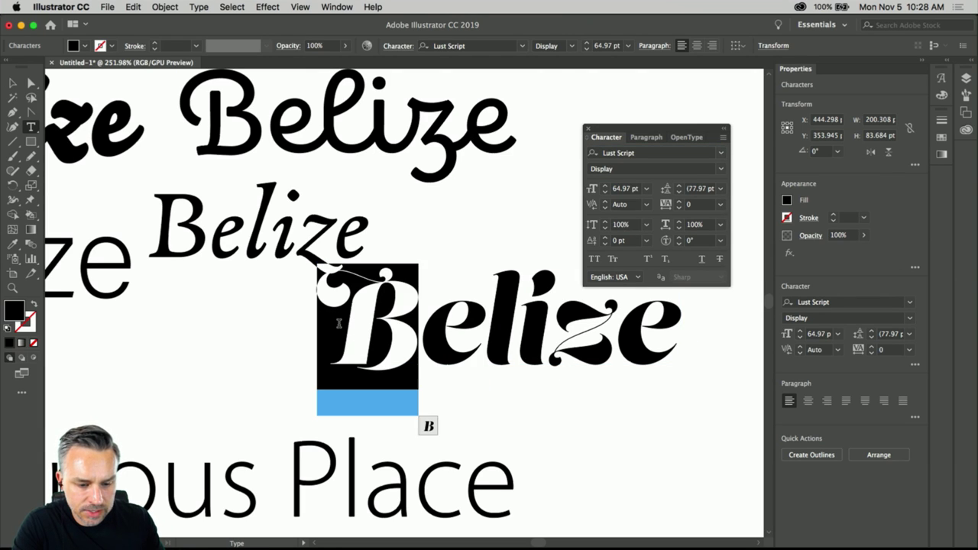
{"action": "left_click", "coordinate": [485, 324]}
{"action": "left_click_drag", "start_coordinate": [498, 324], "coordinate": [503, 327]}
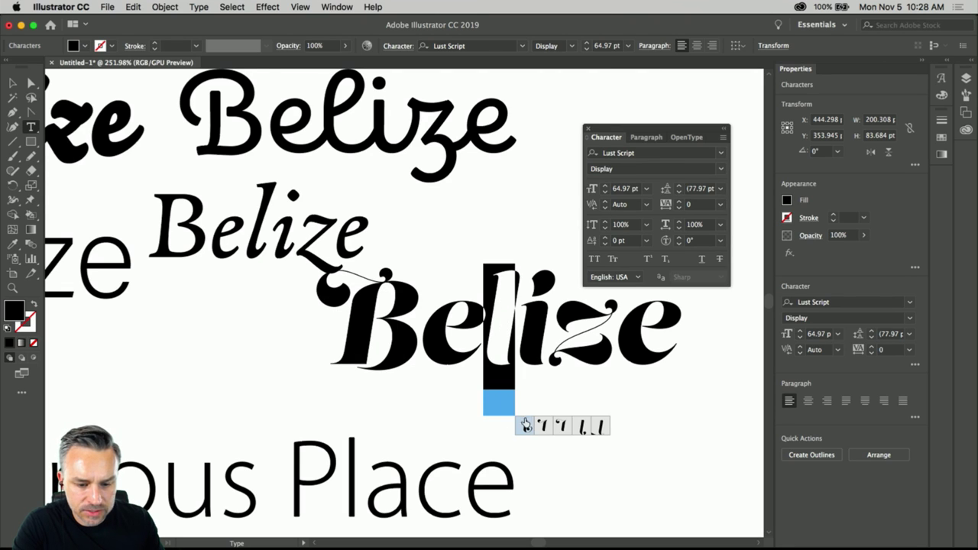
{"action": "left_click", "coordinate": [543, 427]}
{"action": "left_click", "coordinate": [556, 334]}
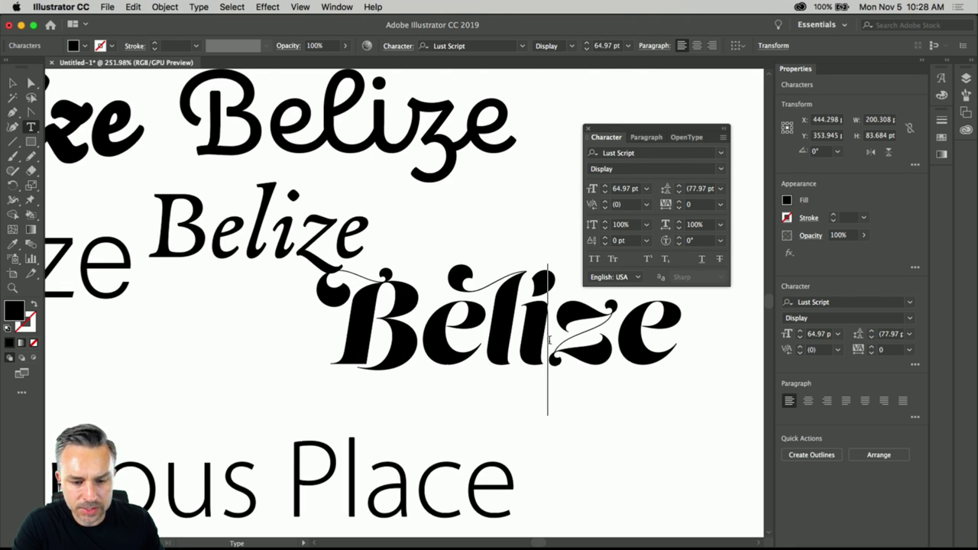
Step: Swap the z for a swash alternate and move the word down and left
{"action": "left_click_drag", "start_coordinate": [568, 334], "coordinate": [610, 346]}
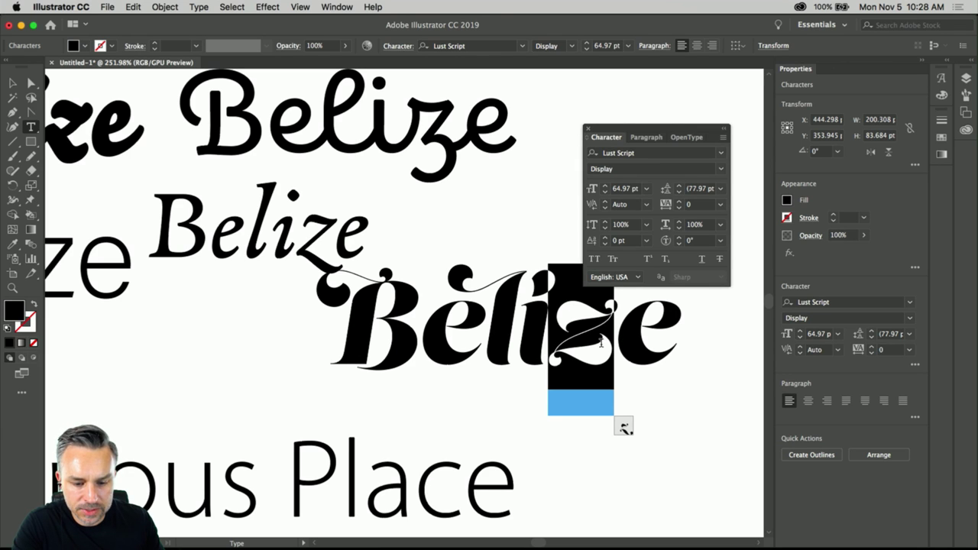
{"action": "left_click", "coordinate": [623, 428]}
{"action": "left_click", "coordinate": [508, 335]}
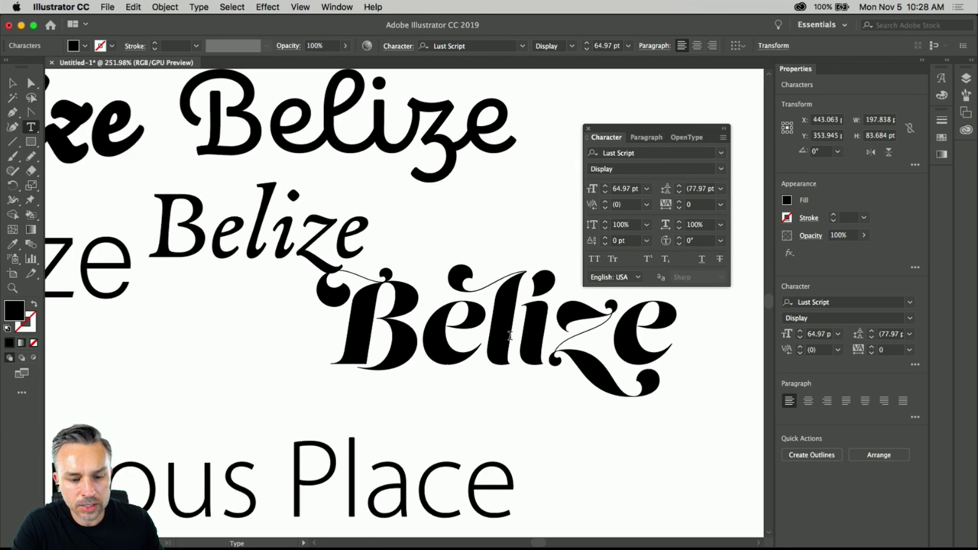
{"action": "key", "text": "Escape"}
{"action": "left_click_drag", "start_coordinate": [354, 324], "coordinate": [144, 345]}
{"action": "left_click_drag", "start_coordinate": [205, 343], "coordinate": [245, 348]}
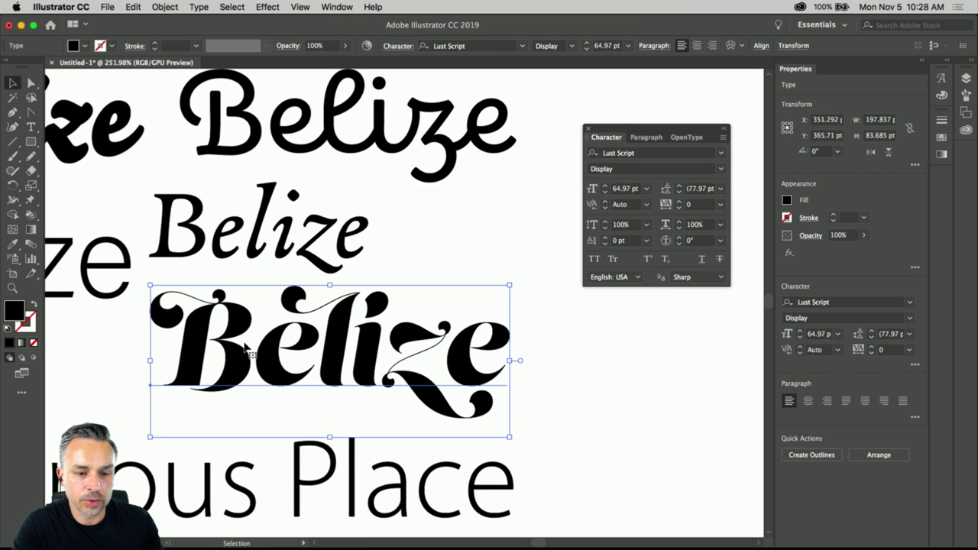
Step: Check the z alternates, keep the z unchanged, and move the Lust Script Belize right and down
{"action": "double_click", "coordinate": [405, 365]}
{"action": "left_click_drag", "start_coordinate": [405, 366], "coordinate": [430, 357]}
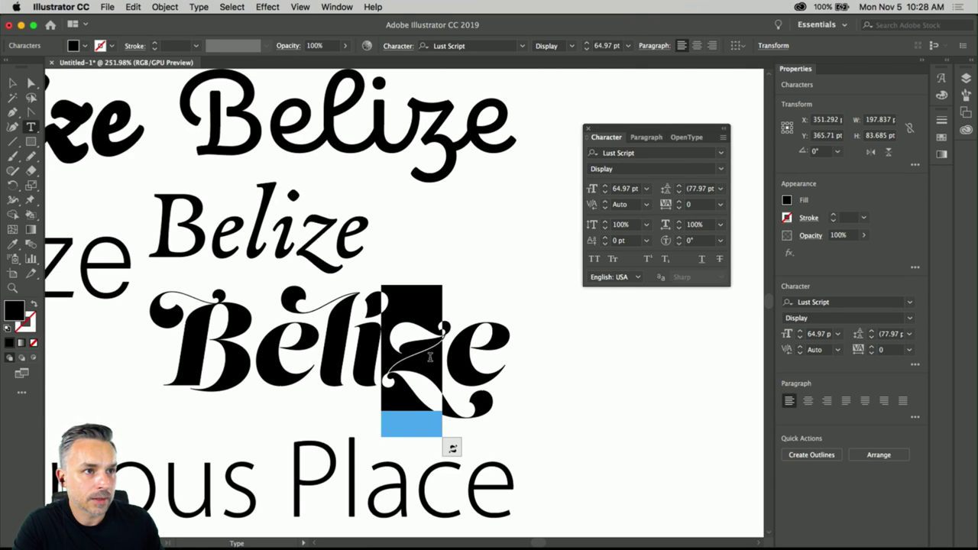
{"action": "left_click", "coordinate": [376, 363]}
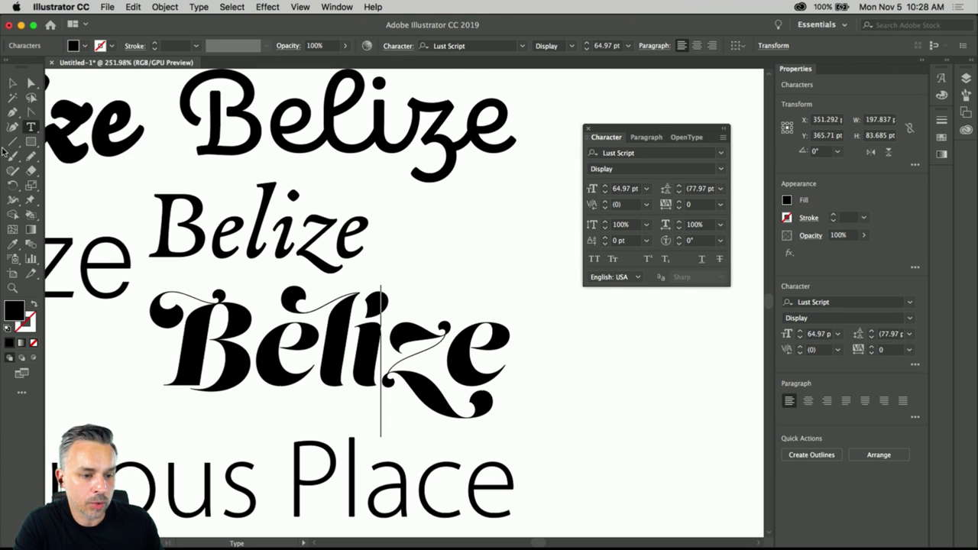
{"action": "left_click", "coordinate": [12, 83]}
{"action": "left_click", "coordinate": [493, 257]}
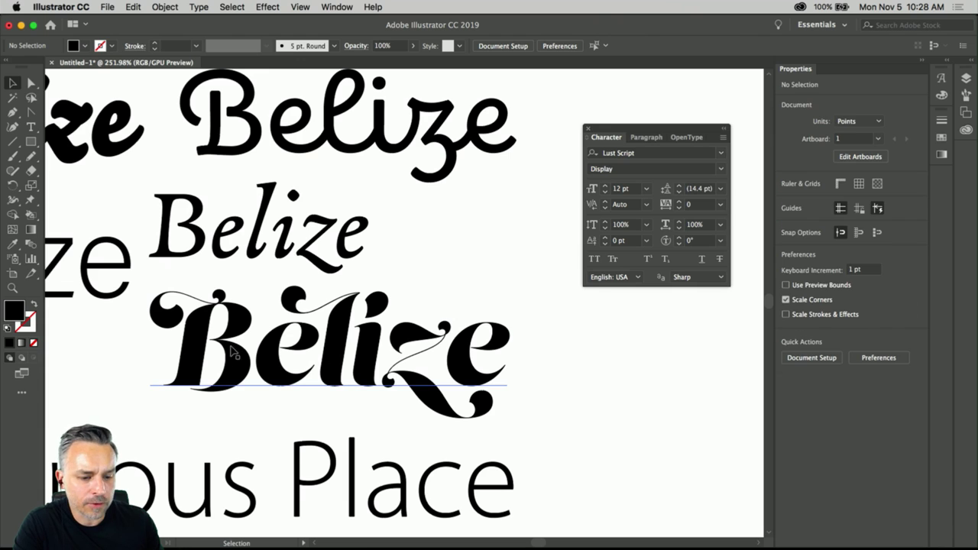
{"action": "left_click_drag", "start_coordinate": [216, 352], "coordinate": [443, 382]}
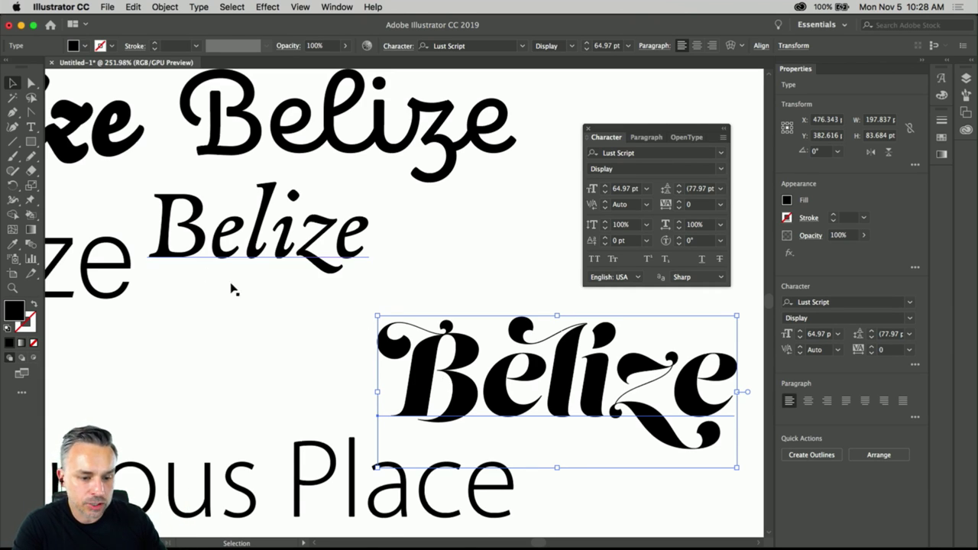
Step: Shift the swash Belize left, move A Curious Place lower, and duplicate Belize to the right
{"action": "scroll", "coordinate": [224, 198], "scroll_direction": "up", "scroll_amount": 5}
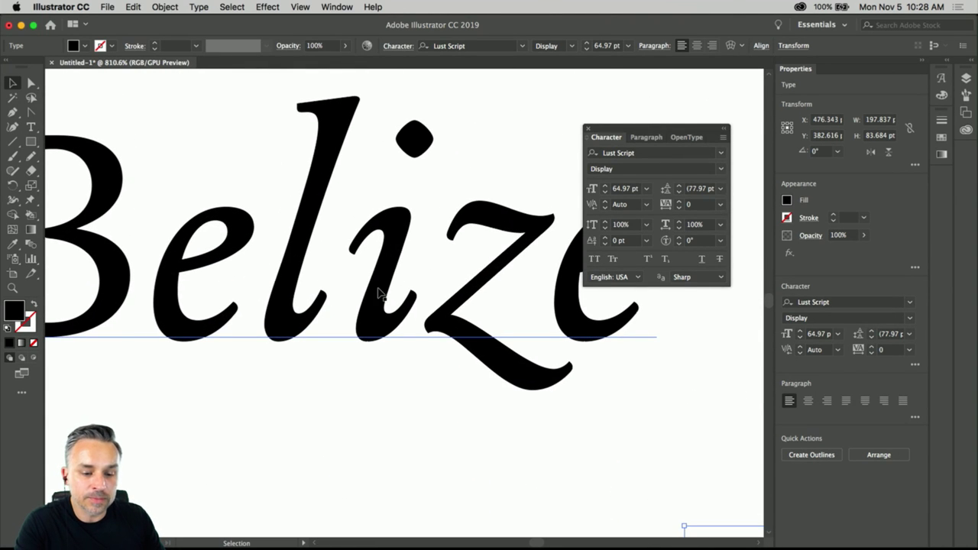
{"action": "scroll", "coordinate": [382, 281], "scroll_direction": "down", "scroll_amount": 8}
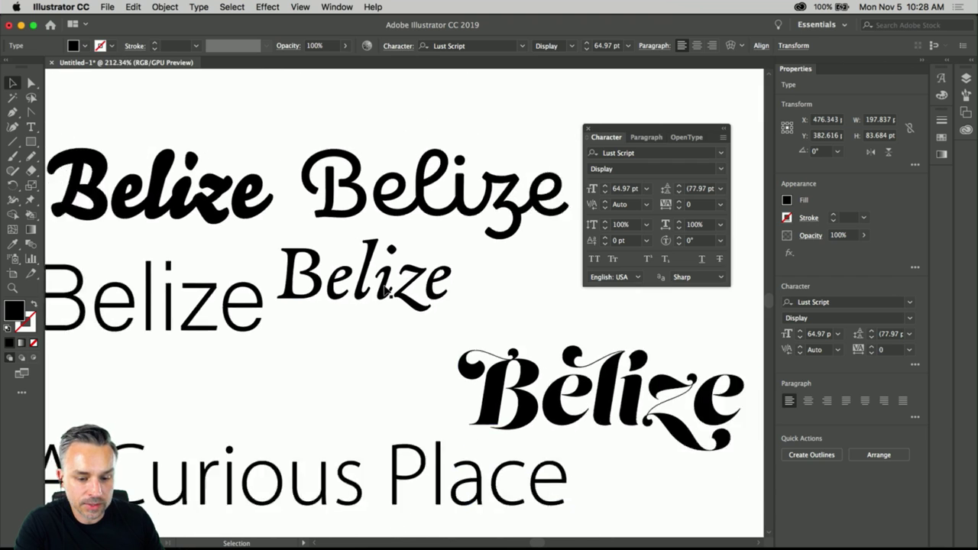
{"action": "left_click_drag", "start_coordinate": [367, 308], "coordinate": [351, 287]}
{"action": "left_click", "coordinate": [534, 336]}
{"action": "left_click_drag", "start_coordinate": [641, 129], "coordinate": [703, 90]}
{"action": "left_click_drag", "start_coordinate": [538, 336], "coordinate": [345, 332]}
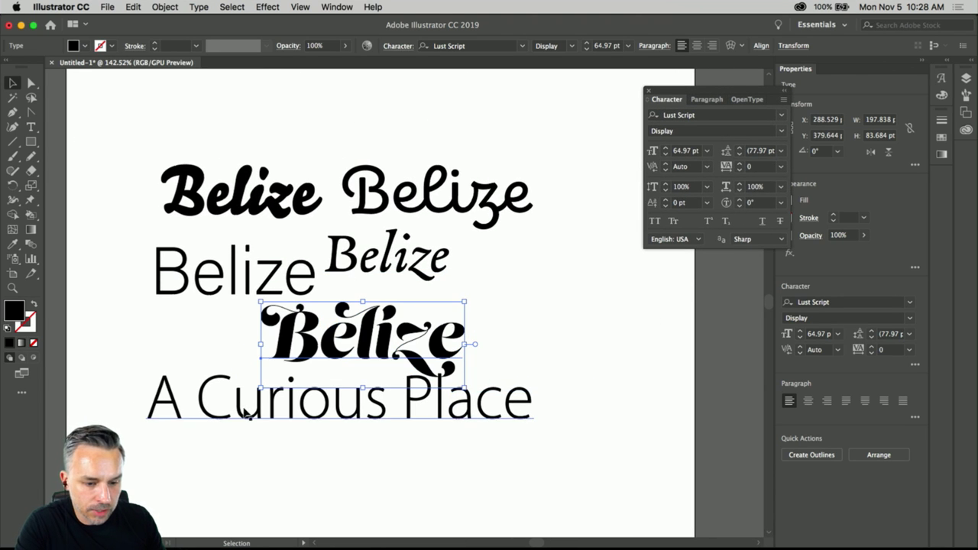
{"action": "left_click_drag", "start_coordinate": [208, 402], "coordinate": [152, 455]}
{"action": "left_click_drag", "start_coordinate": [304, 334], "coordinate": [398, 349]}
Step: Try Matrix II Tall and neighbouring fonts on the copied Belize
{"action": "left_click", "coordinate": [703, 115]}
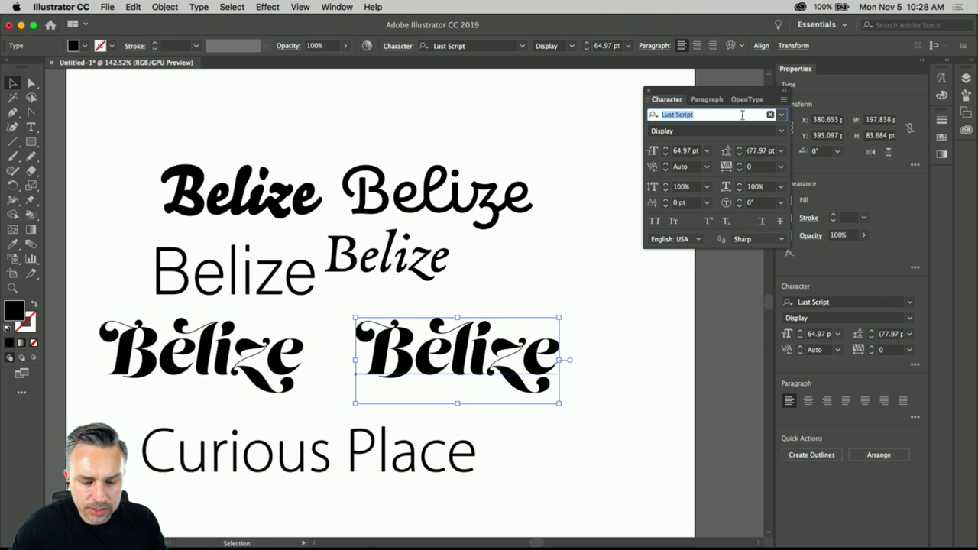
{"action": "type", "text": "Matrix II Tall"}
{"action": "key", "text": "Down"}
{"action": "key", "text": "Down"}
{"action": "key", "text": "Down"}
{"action": "key", "text": "Down"}
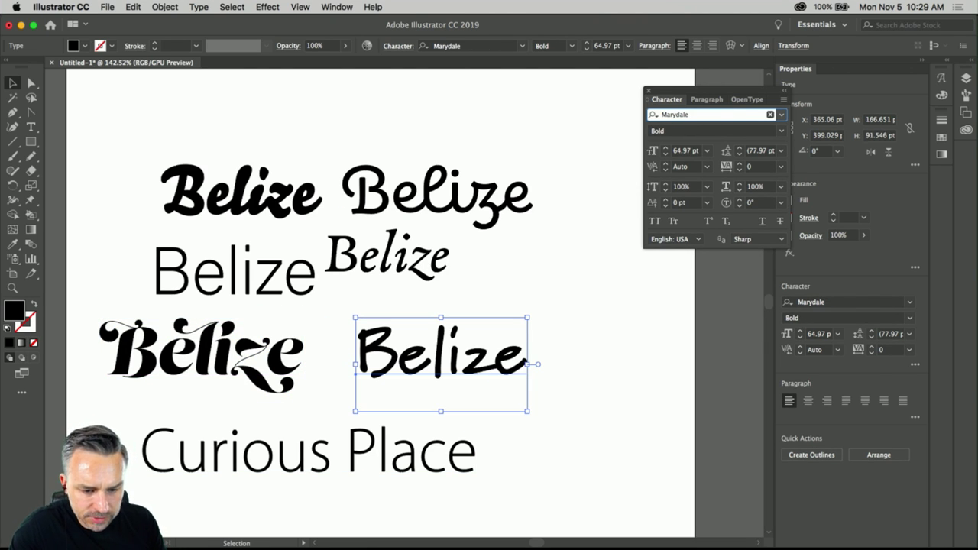
{"action": "key", "text": "Down"}
{"action": "key", "text": "Down"}
{"action": "key", "text": "Down"}
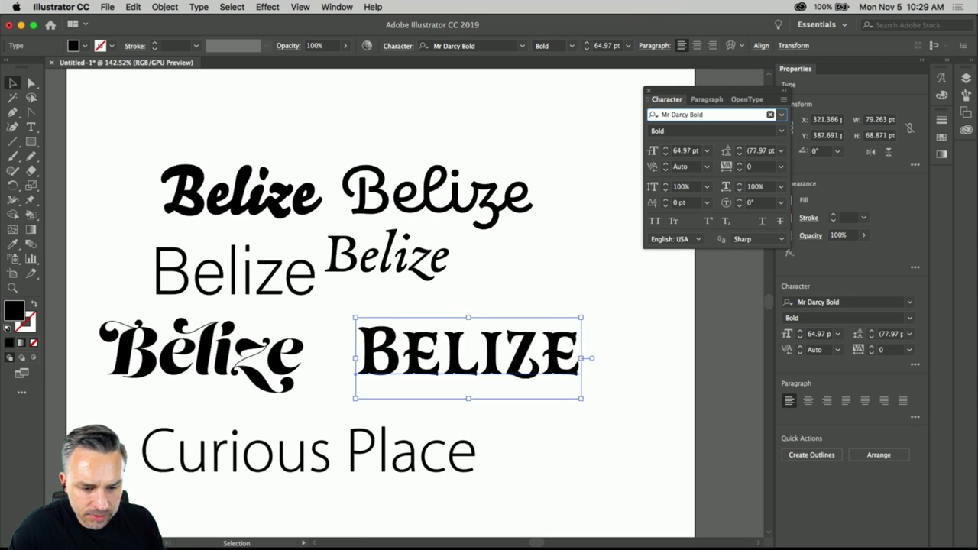
{"action": "left_click", "coordinate": [780, 114]}
{"action": "key", "text": "Up"}
Step: Filter the font list to Script fonts and apply Kinescope to the copied Belize
{"action": "left_click", "coordinate": [684, 155]}
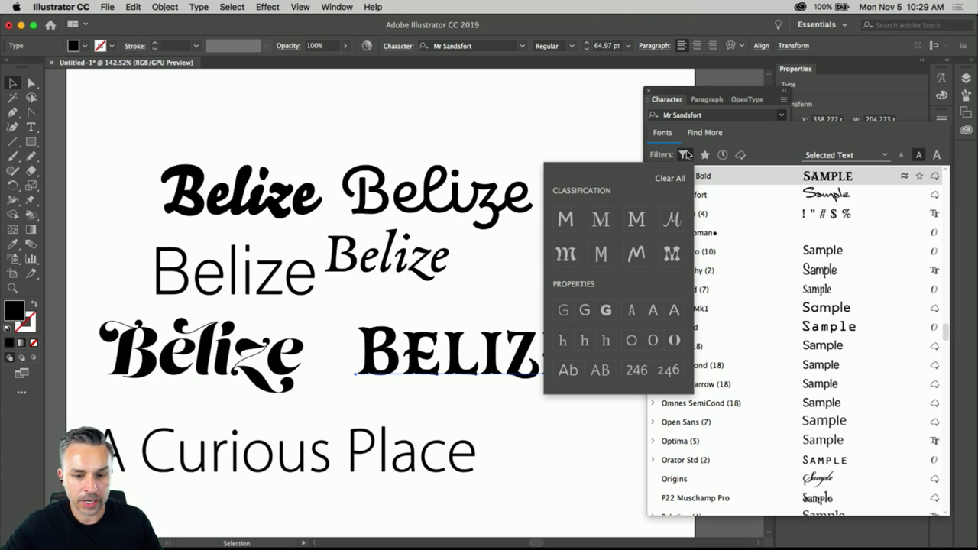
{"action": "left_click", "coordinate": [692, 192]}
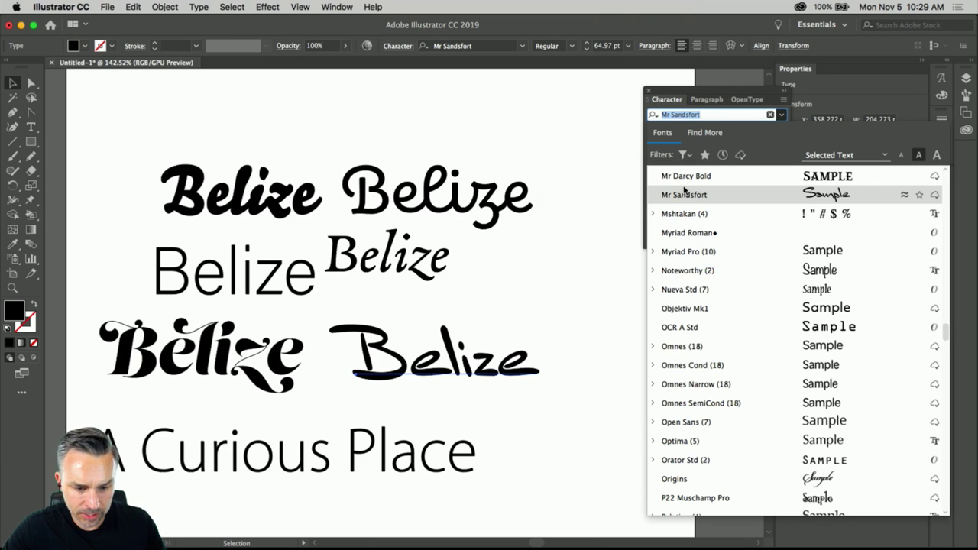
{"action": "left_click", "coordinate": [682, 154]}
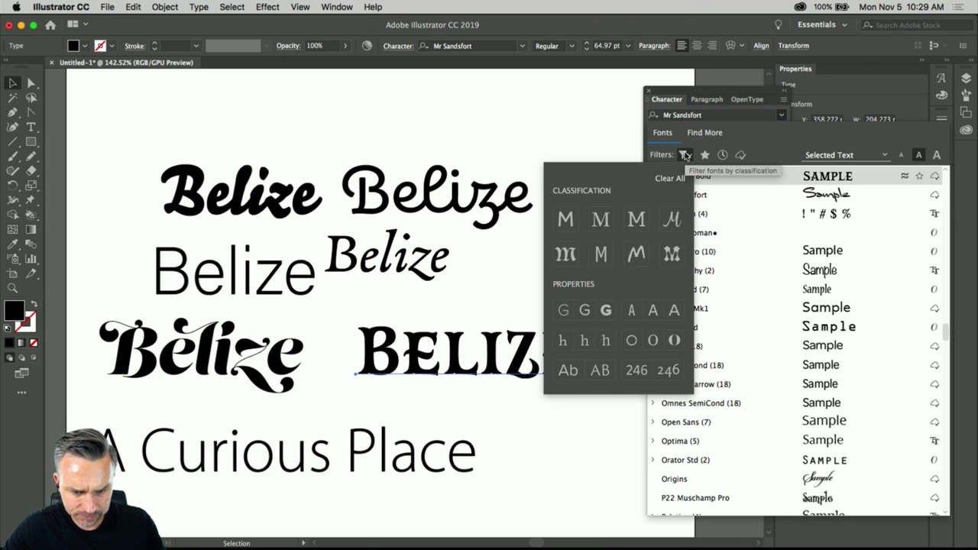
{"action": "left_click", "coordinate": [634, 256]}
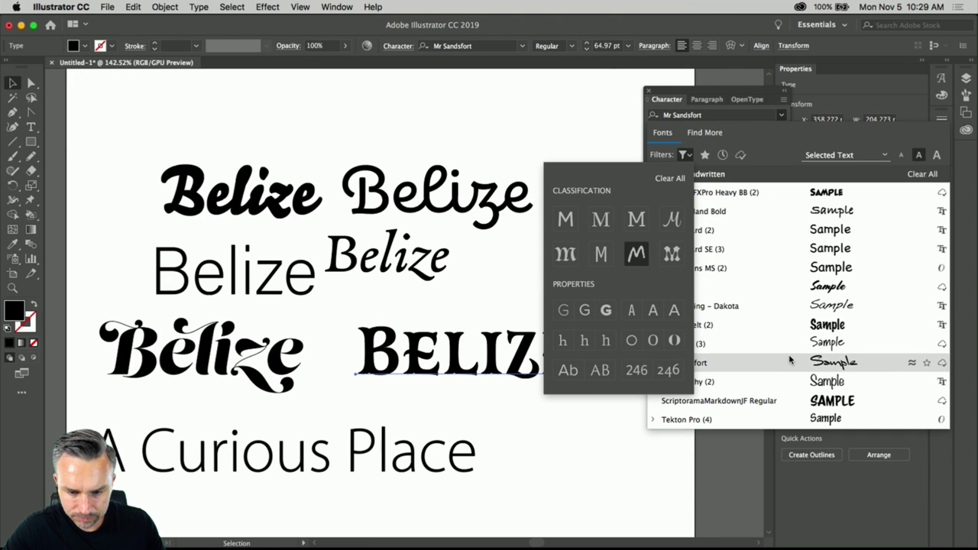
{"action": "left_click", "coordinate": [672, 219]}
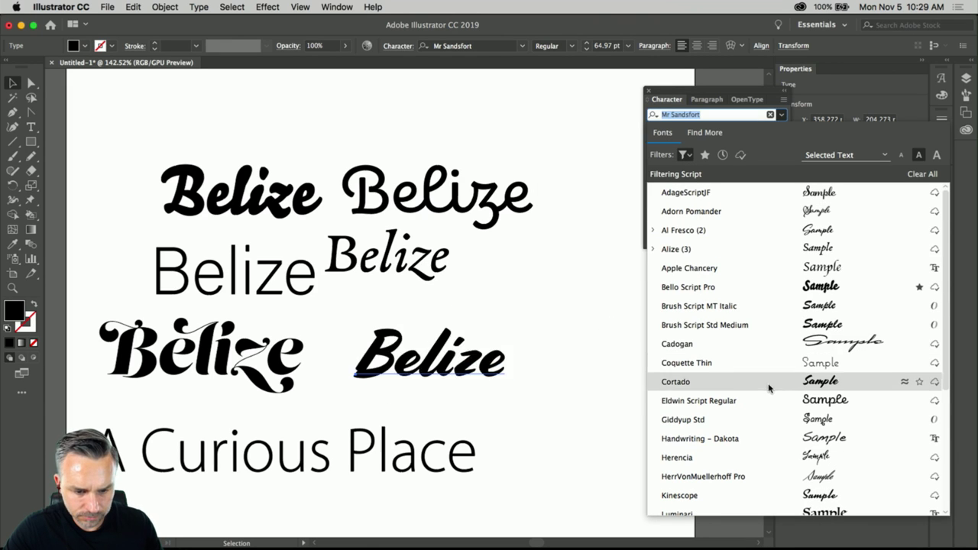
{"action": "scroll", "coordinate": [760, 476], "scroll_direction": "down", "scroll_amount": 5}
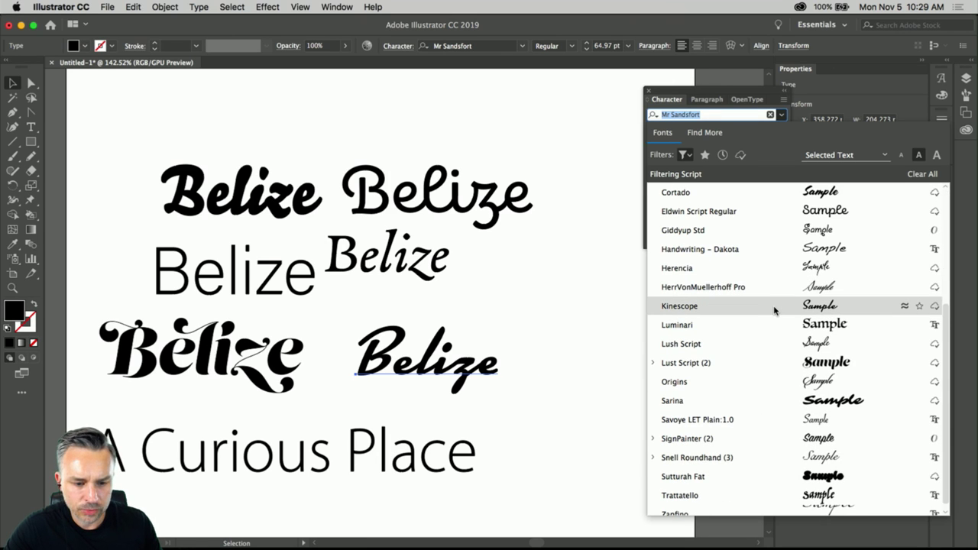
{"action": "left_click", "coordinate": [774, 308]}
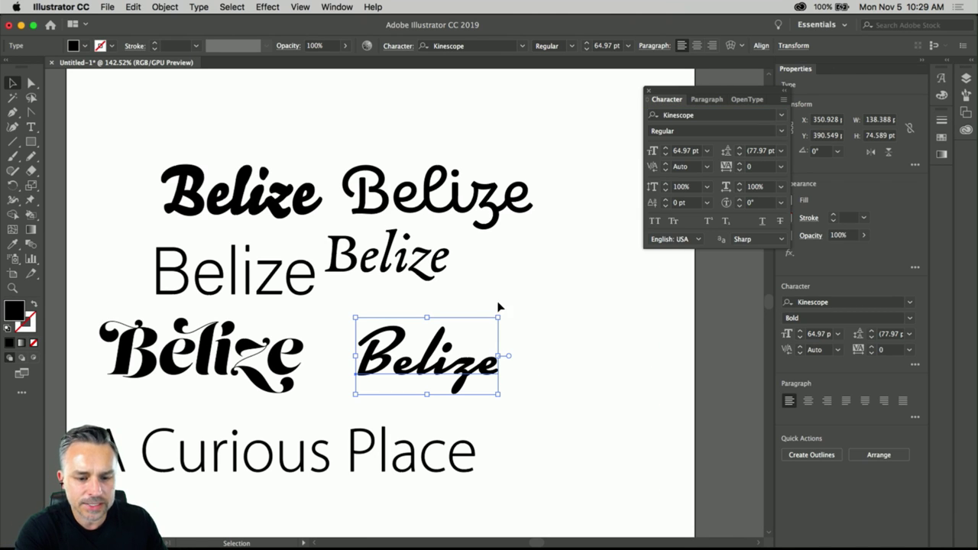
Step: Enlarge the Kinescope Belize to about 112 pt and nudge it down slightly
{"action": "left_click_drag", "start_coordinate": [500, 314], "coordinate": [602, 260]}
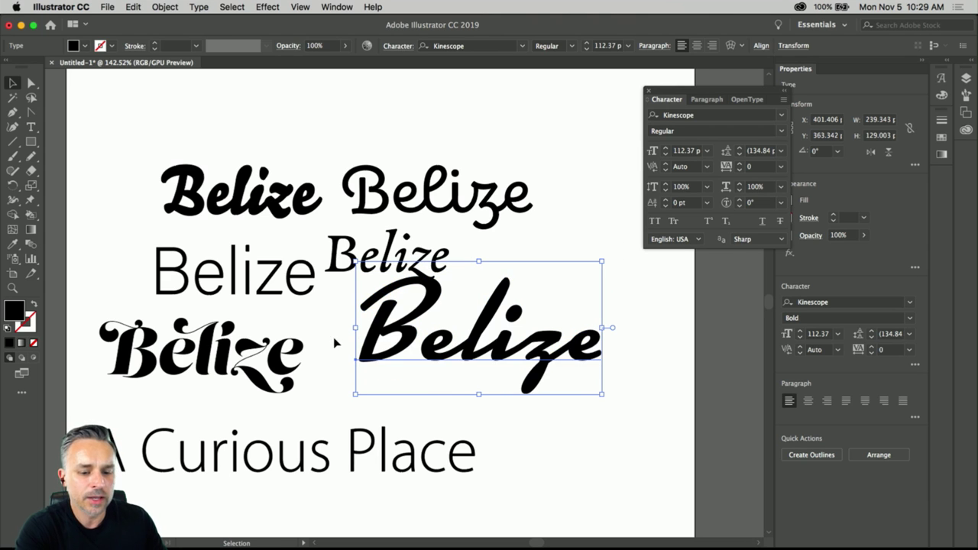
{"action": "left_click_drag", "start_coordinate": [399, 348], "coordinate": [398, 367]}
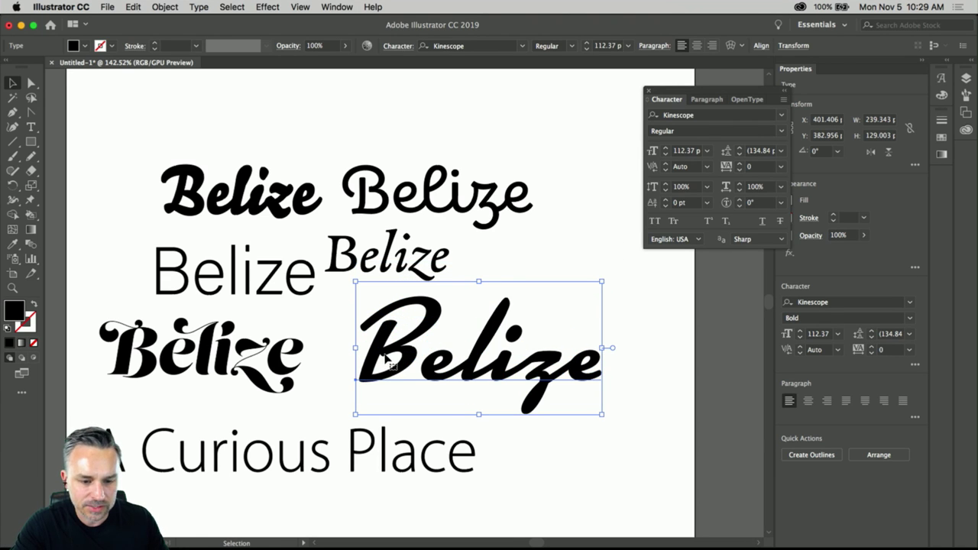
{"action": "left_click", "coordinate": [538, 221]}
Step: Expand the Color panel and sample yellow-green fill colours
{"action": "scroll", "coordinate": [459, 229], "scroll_direction": "down", "scroll_amount": 3}
{"action": "scroll", "coordinate": [458, 229], "scroll_direction": "right", "scroll_amount": 2}
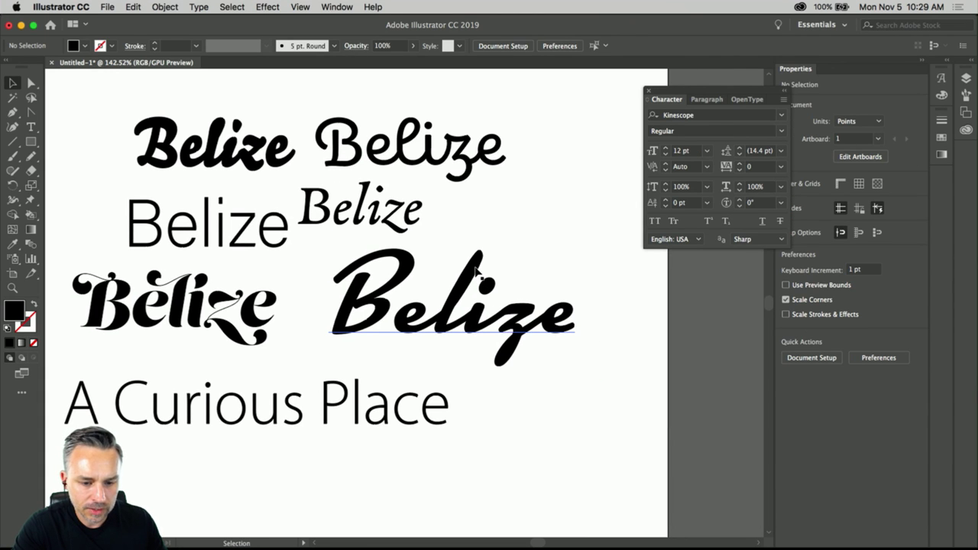
{"action": "scroll", "coordinate": [478, 273], "scroll_direction": "up", "scroll_amount": 5}
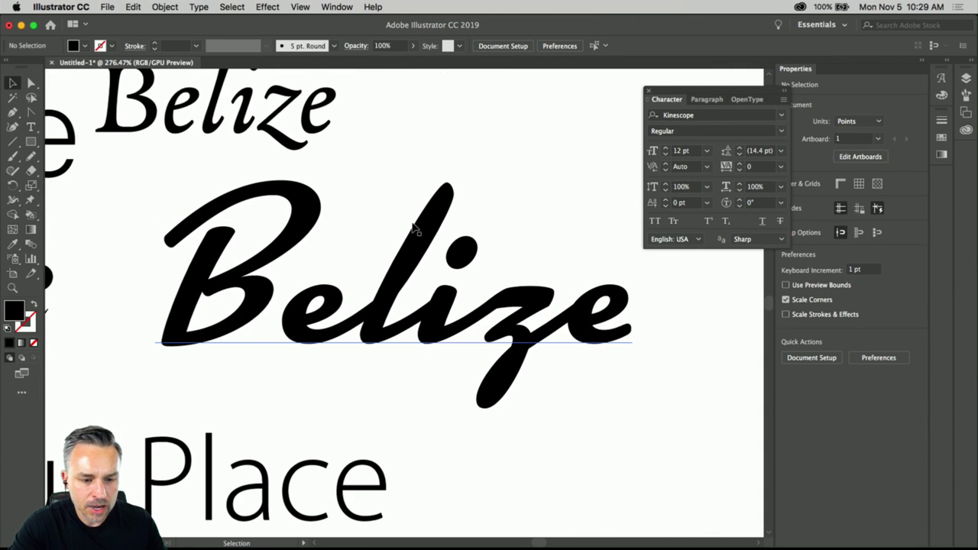
{"action": "scroll", "coordinate": [153, 248], "scroll_direction": "left", "scroll_amount": 2}
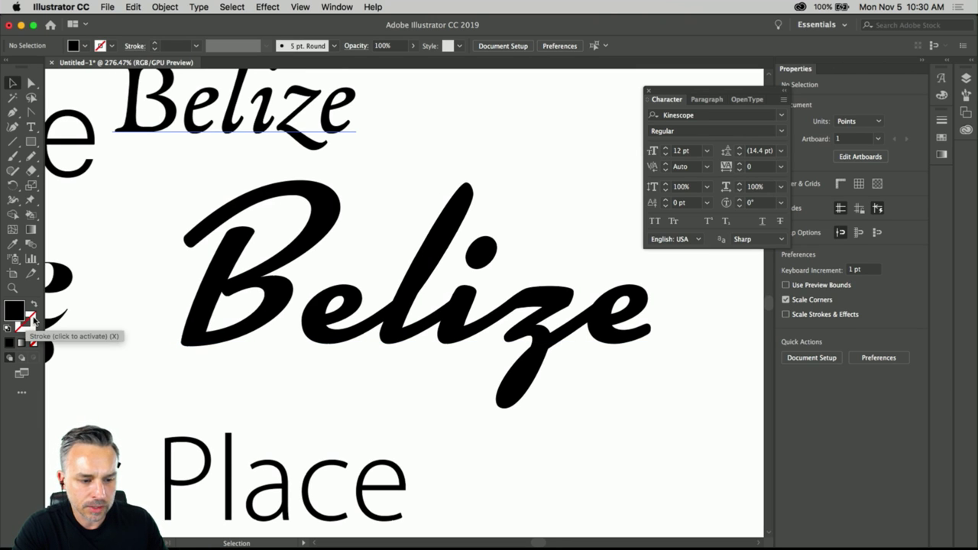
{"action": "left_click", "coordinate": [944, 63]}
{"action": "left_click", "coordinate": [826, 211]}
{"action": "left_click", "coordinate": [836, 204]}
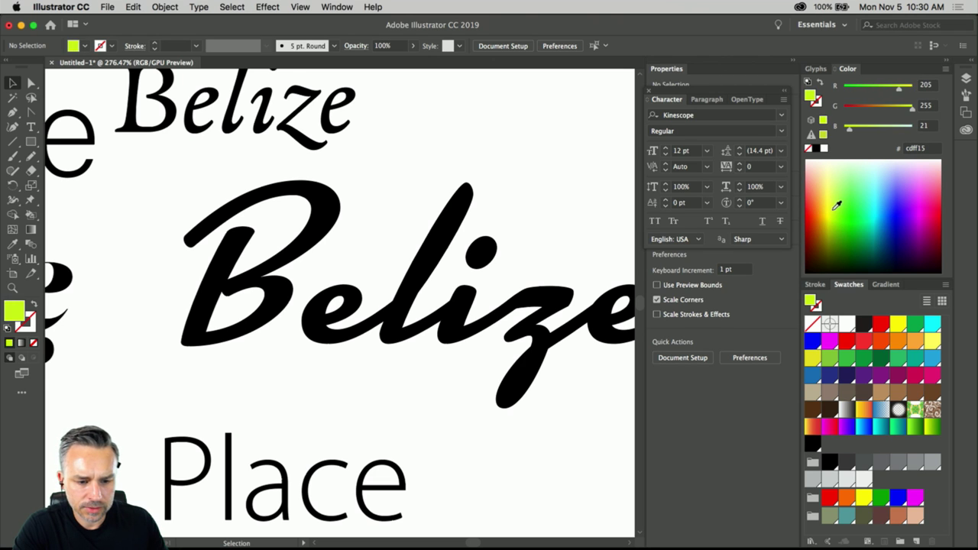
Step: Give the Kinescope Belize a deep green 1bbd00 fill and a black outline
{"action": "left_click", "coordinate": [515, 256]}
{"action": "left_click", "coordinate": [840, 216]}
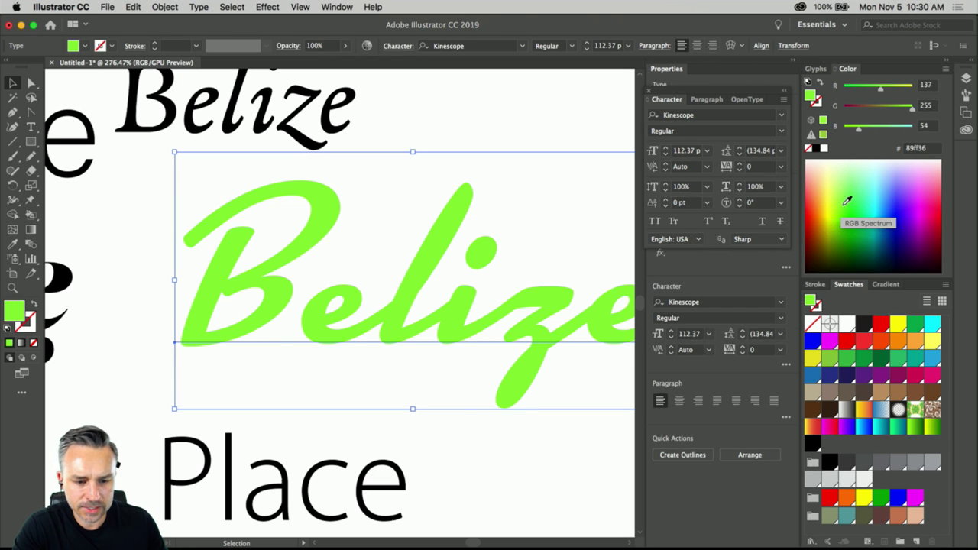
{"action": "left_click", "coordinate": [849, 222]}
{"action": "left_click", "coordinate": [851, 224]}
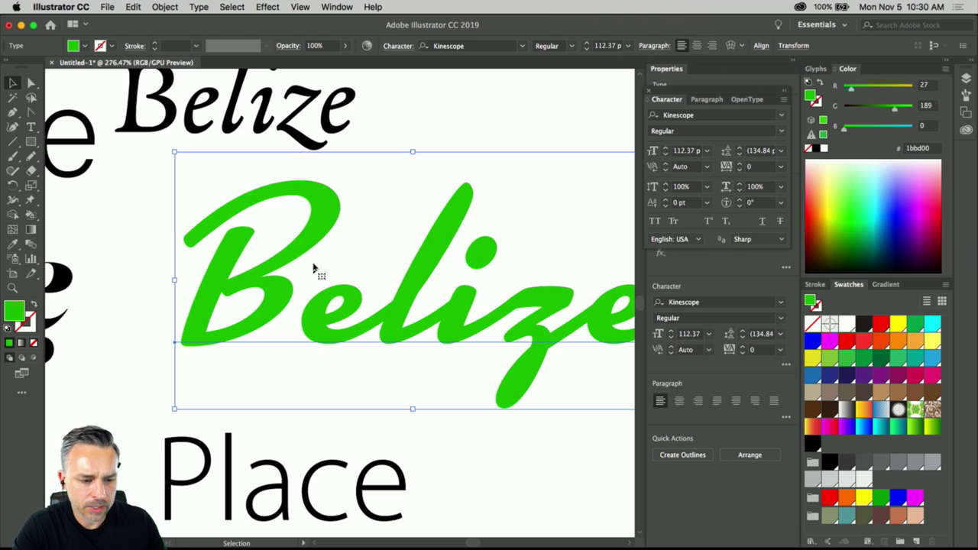
{"action": "left_click", "coordinate": [25, 323]}
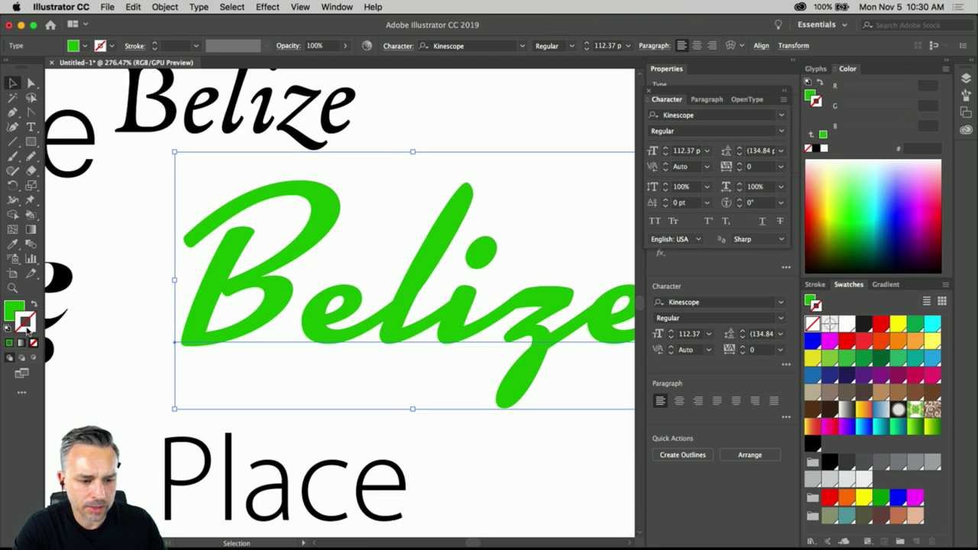
{"action": "left_click", "coordinate": [816, 148]}
Step: Zoom in to inspect the green Belize, then shift it slightly down and right
{"action": "scroll", "coordinate": [424, 338], "scroll_direction": "up", "scroll_amount": 2}
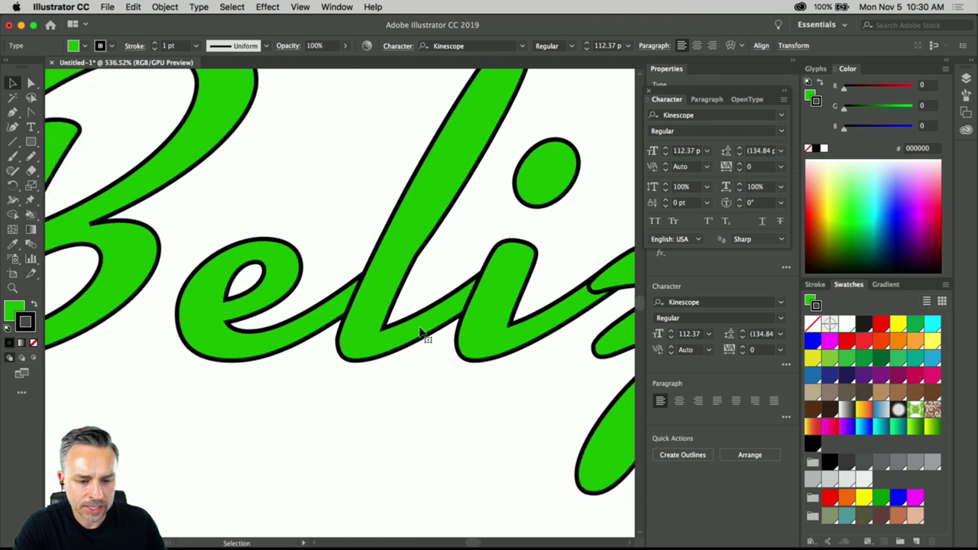
{"action": "scroll", "coordinate": [305, 225], "scroll_direction": "up", "scroll_amount": 1}
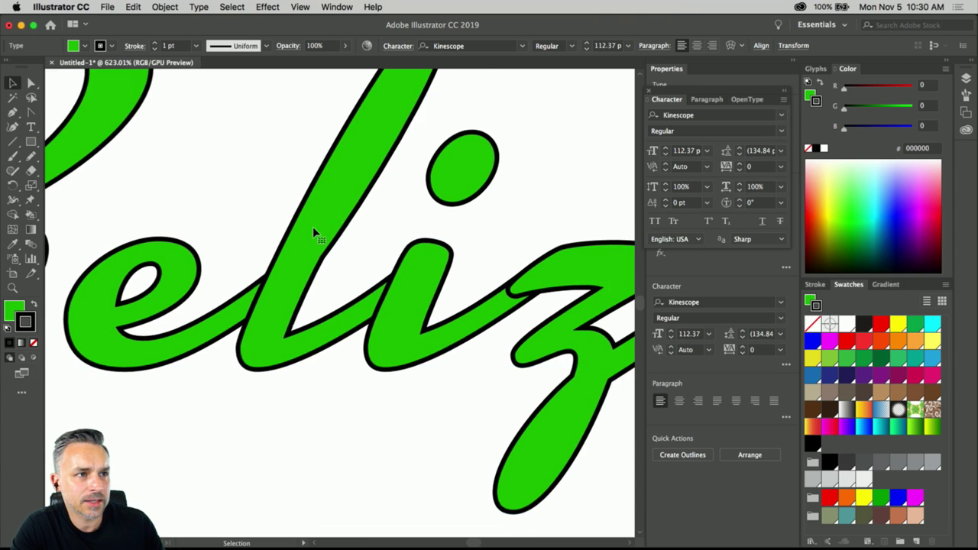
{"action": "scroll", "coordinate": [312, 226], "scroll_direction": "down", "scroll_amount": 2}
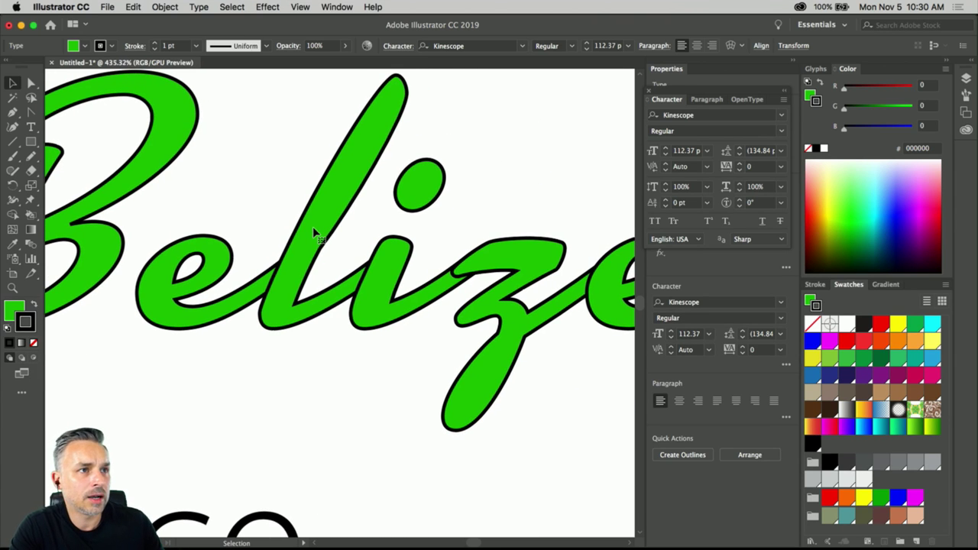
{"action": "scroll", "coordinate": [312, 226], "scroll_direction": "up", "scroll_amount": 1}
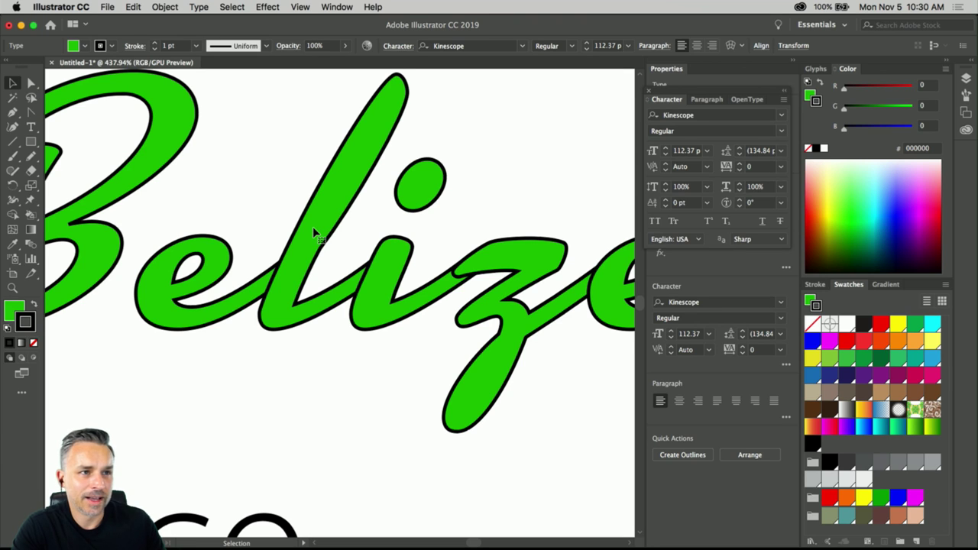
{"action": "scroll", "coordinate": [312, 227], "scroll_direction": "down", "scroll_amount": 1}
{"action": "scroll", "coordinate": [312, 227], "scroll_direction": "up", "scroll_amount": 1}
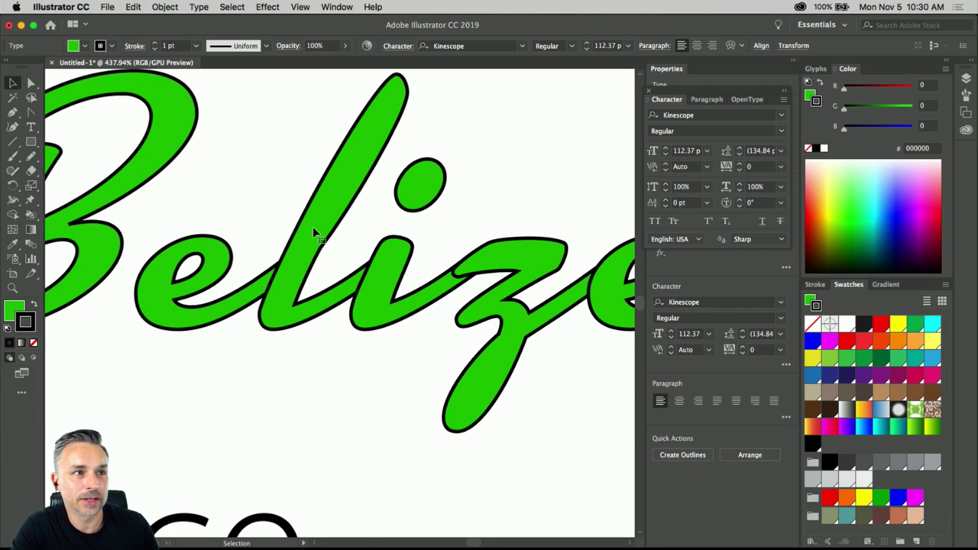
{"action": "scroll", "coordinate": [312, 227], "scroll_direction": "up", "scroll_amount": 1}
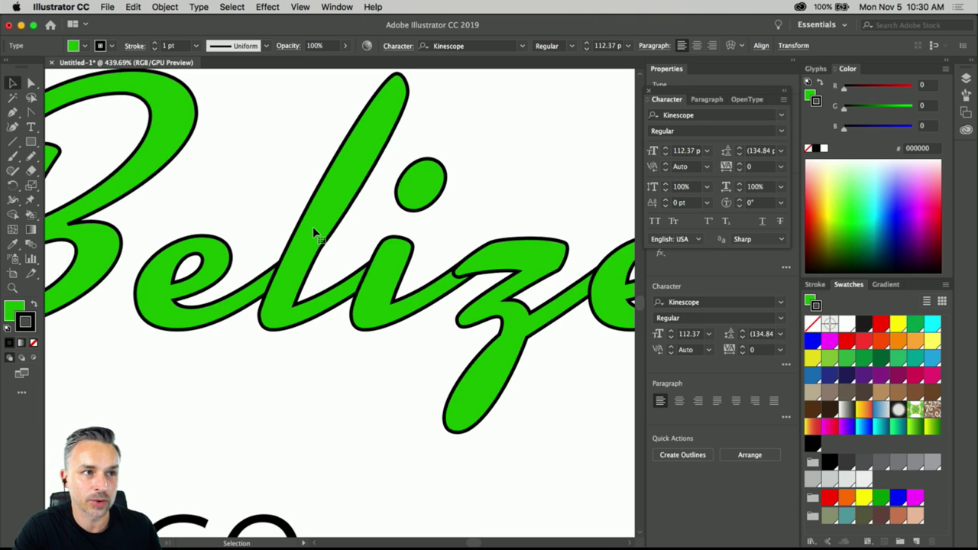
{"action": "scroll", "coordinate": [313, 226], "scroll_direction": "up", "scroll_amount": 1}
{"action": "scroll", "coordinate": [312, 226], "scroll_direction": "down", "scroll_amount": 1}
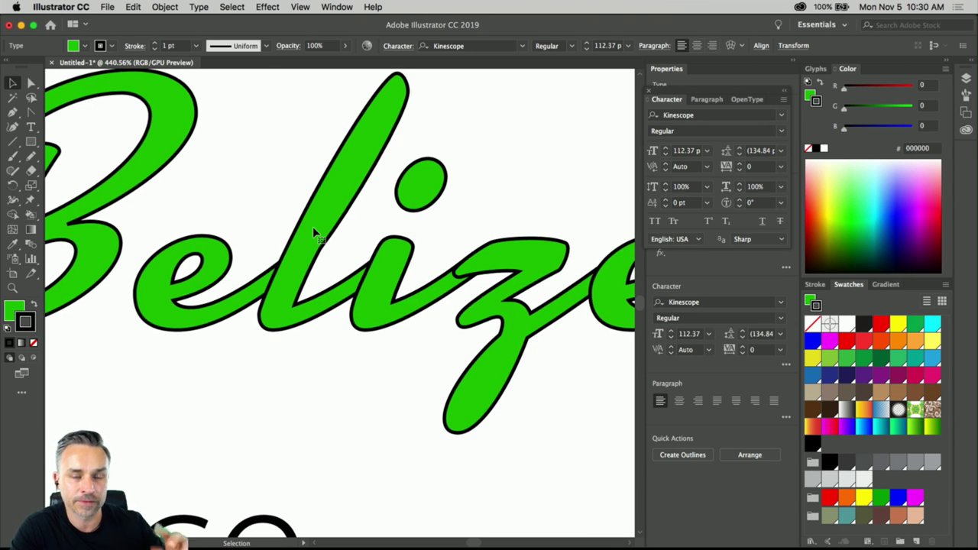
{"action": "scroll", "coordinate": [312, 226], "scroll_direction": "down", "scroll_amount": 1}
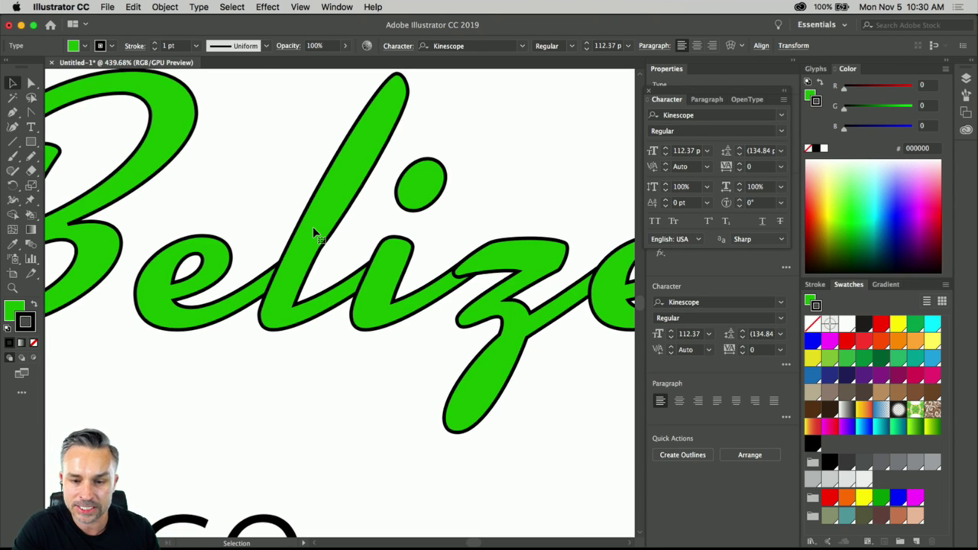
{"action": "scroll", "coordinate": [312, 226], "scroll_direction": "up", "scroll_amount": 1}
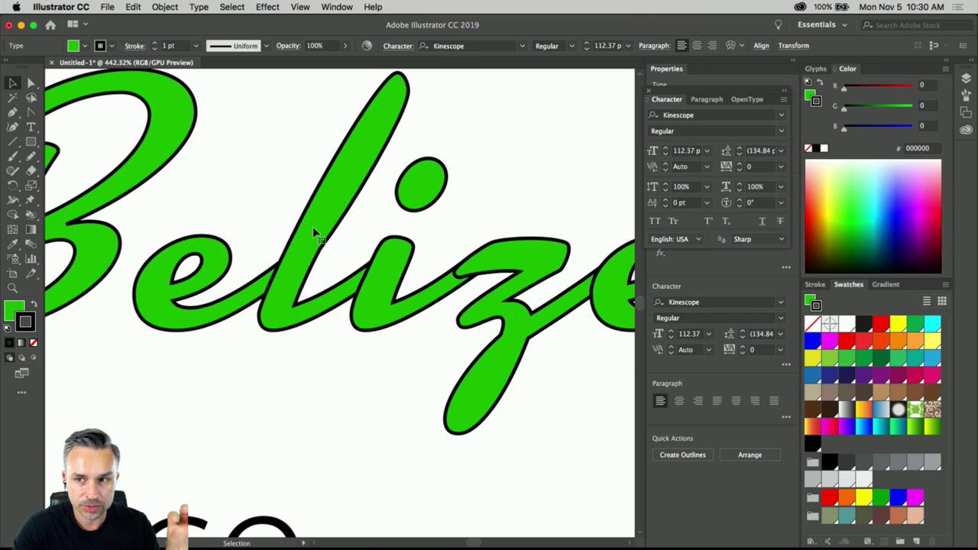
{"action": "scroll", "coordinate": [312, 226], "scroll_direction": "up", "scroll_amount": 1}
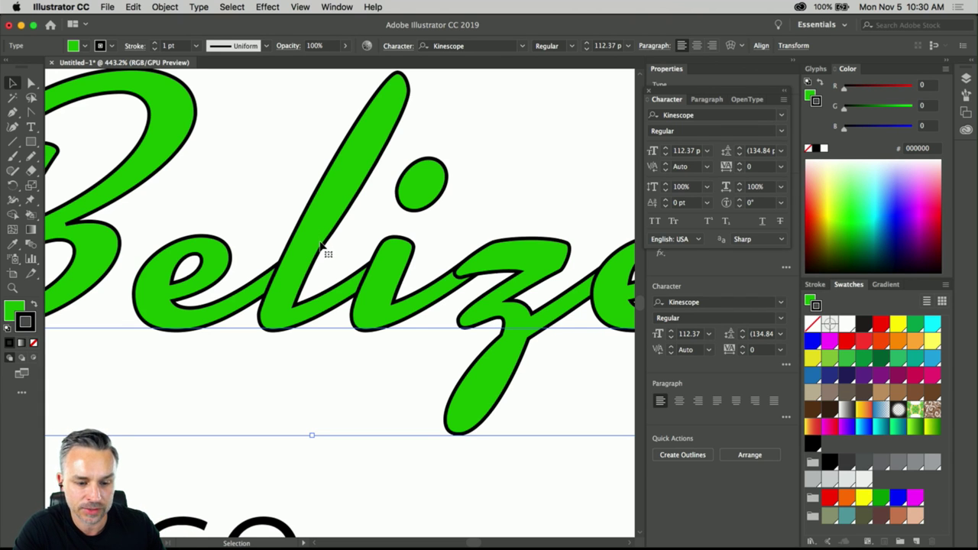
{"action": "scroll", "coordinate": [317, 238], "scroll_direction": "down", "scroll_amount": 3}
{"action": "left_click_drag", "start_coordinate": [313, 233], "coordinate": [346, 258]}
{"action": "scroll", "coordinate": [283, 218], "scroll_direction": "up", "scroll_amount": 2}
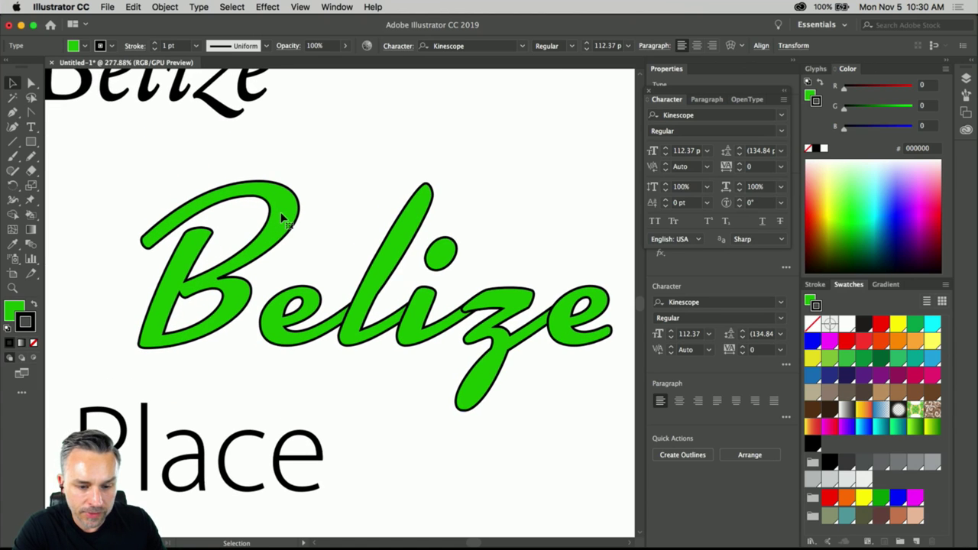
{"action": "scroll", "coordinate": [296, 230], "scroll_direction": "down", "scroll_amount": 1}
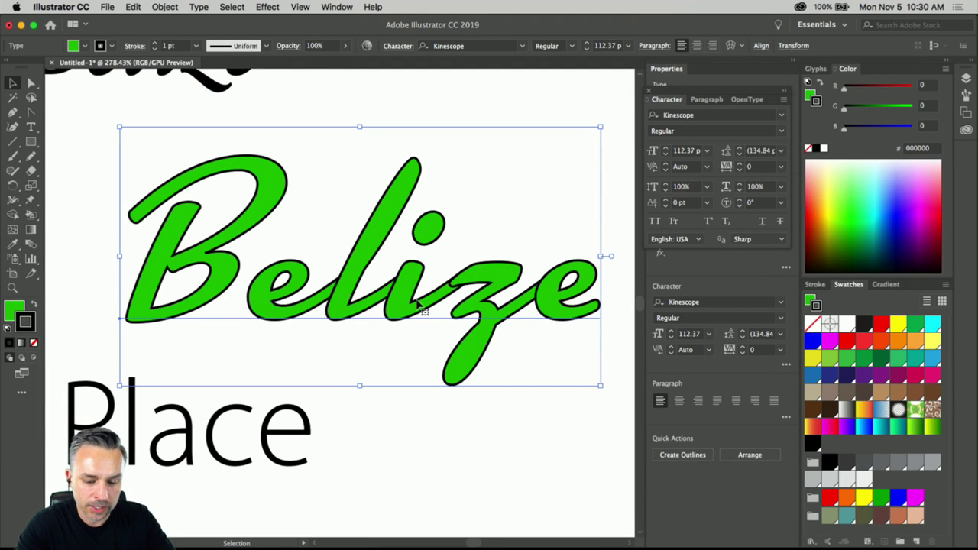
Step: Move Curious Place left and copy the green Belize straight down below itself
{"action": "key", "text": "super+minus"}
{"action": "key", "text": "super+minus"}
{"action": "scroll", "coordinate": [190, 284], "scroll_direction": "down", "scroll_amount": 2}
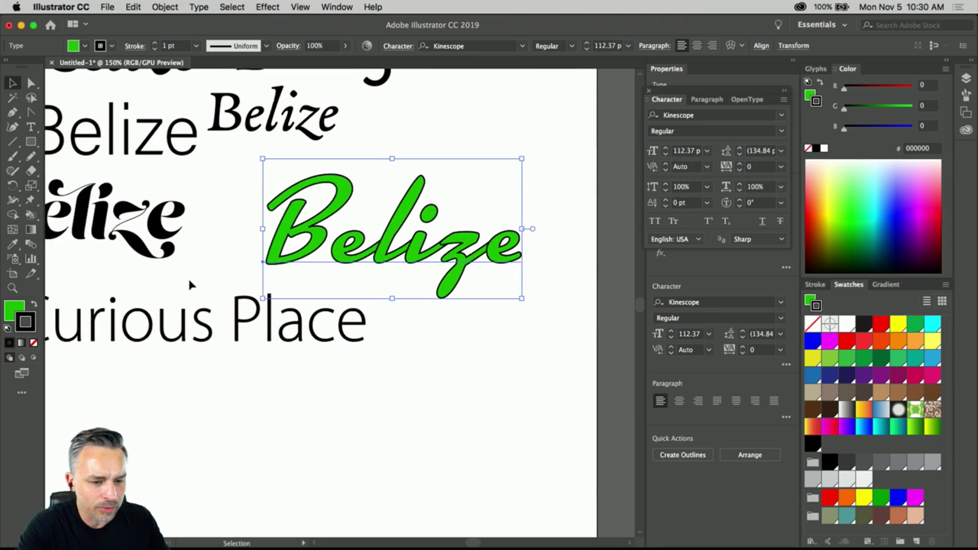
{"action": "left_click_drag", "start_coordinate": [195, 328], "coordinate": [130, 320]}
{"action": "left_click_drag", "start_coordinate": [340, 235], "coordinate": [346, 369]}
Step: Convert the Belize copy to outlines with Create Outlines
{"action": "left_click", "coordinate": [163, 6]}
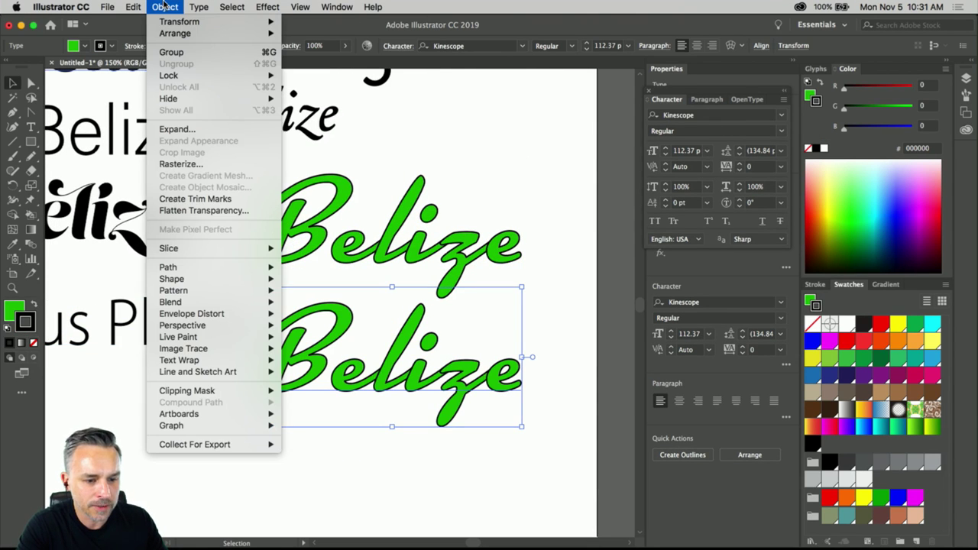
{"action": "left_click", "coordinate": [332, 385]}
{"action": "right_click", "coordinate": [341, 325]}
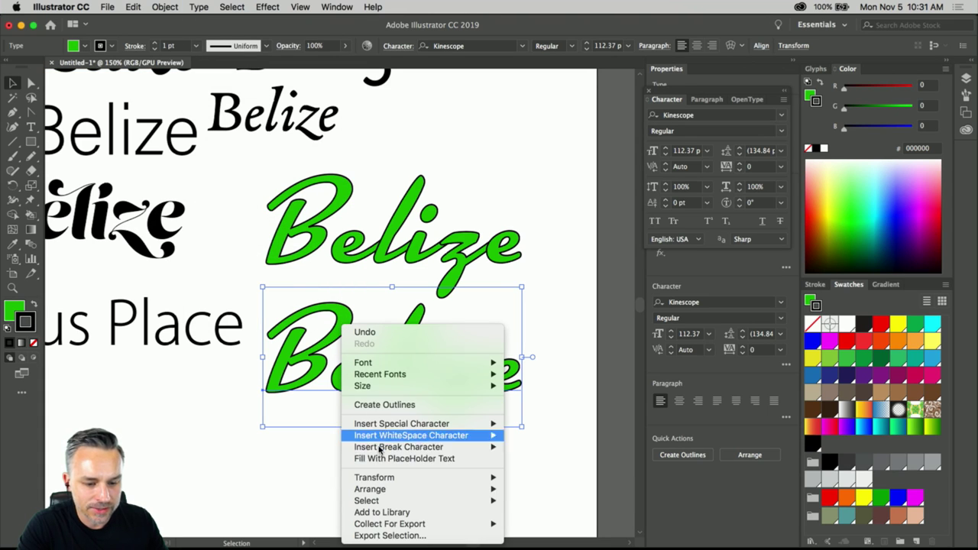
{"action": "left_click", "coordinate": [382, 404]}
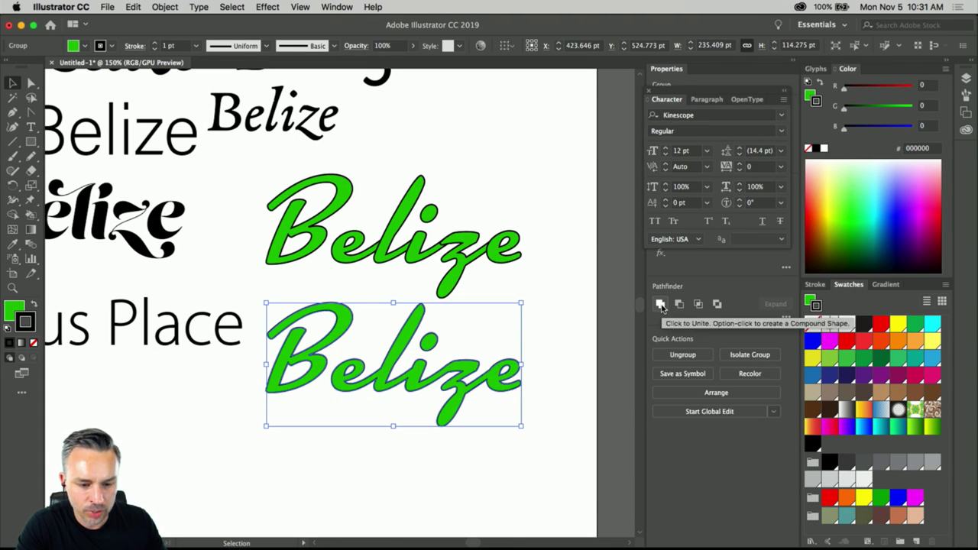
{"action": "scroll", "coordinate": [394, 372], "scroll_direction": "up", "scroll_amount": 5}
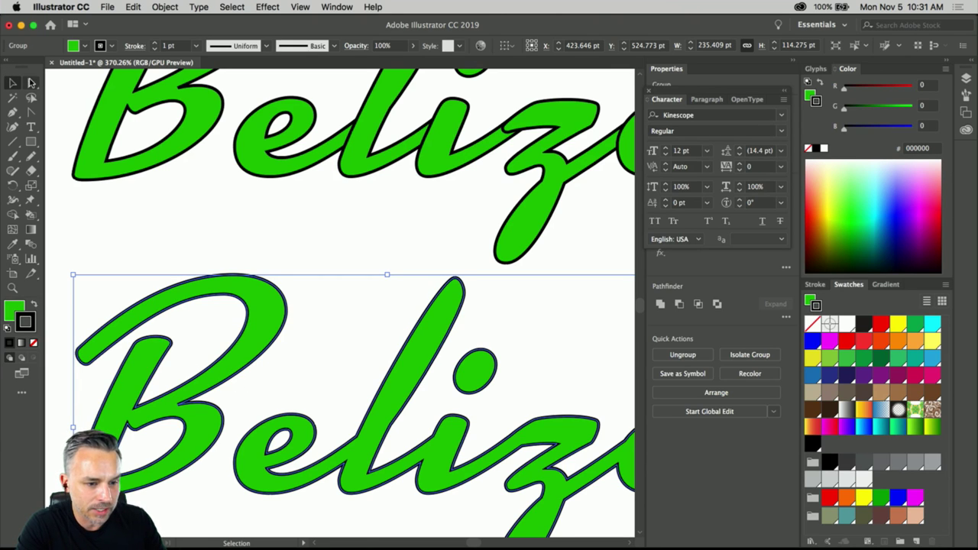
Step: Select just the B of the outlined copy and shift it about 5 pt right
{"action": "right_click", "coordinate": [271, 299]}
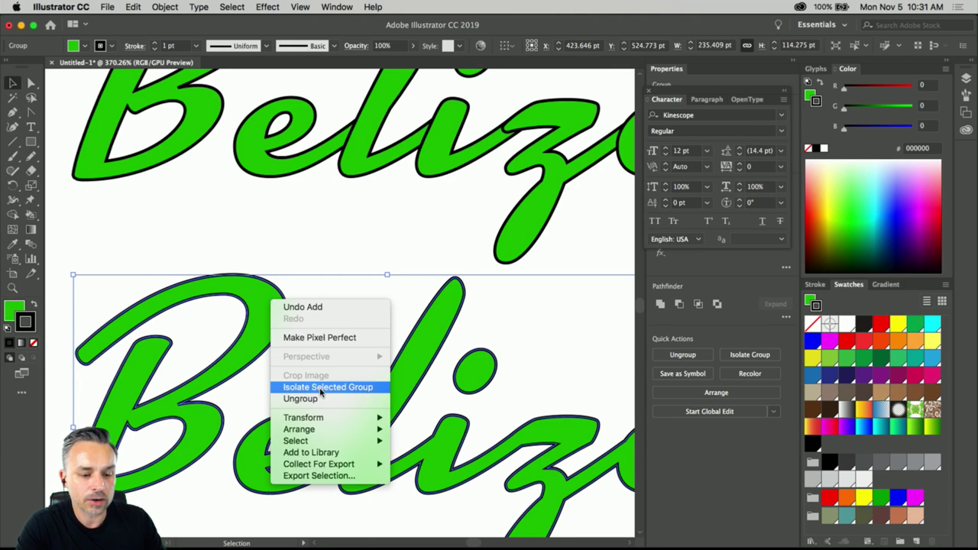
{"action": "left_click", "coordinate": [217, 243]}
{"action": "key", "text": "super+shift+g"}
{"action": "left_click", "coordinate": [279, 322]}
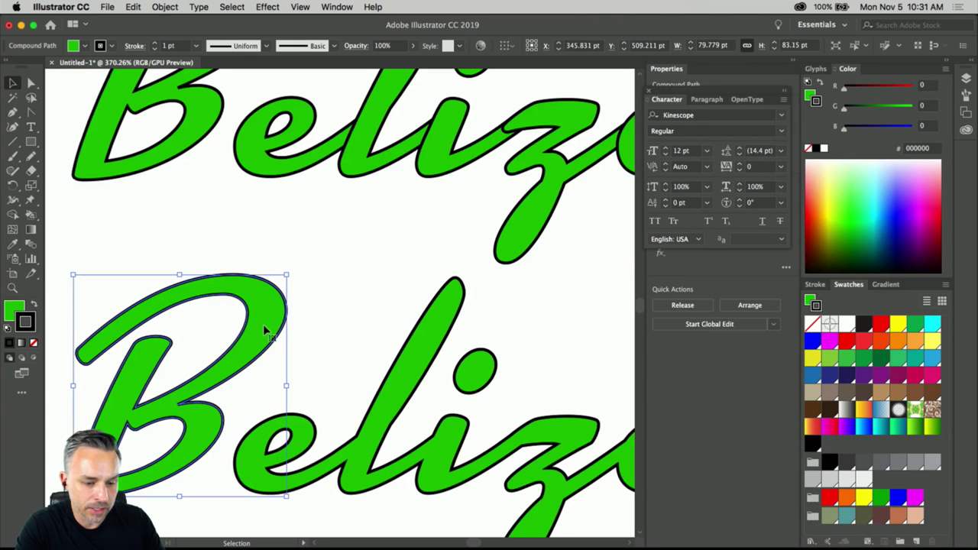
{"action": "left_click_drag", "start_coordinate": [264, 324], "coordinate": [277, 325]}
{"action": "key", "text": "super+minus"}
{"action": "key", "text": "super+minus"}
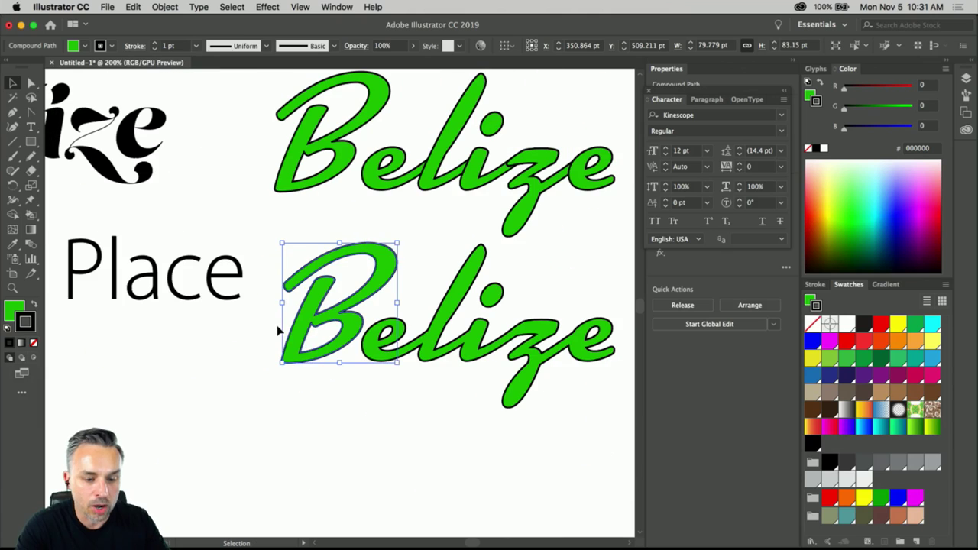
{"action": "scroll", "coordinate": [284, 330], "scroll_direction": "up", "scroll_amount": 3}
{"action": "scroll", "coordinate": [284, 330], "scroll_direction": "right", "scroll_amount": 1}
Step: Nudge the upper green Belize up and right, and show the Appearance panel beside it
{"action": "left_click", "coordinate": [391, 300]}
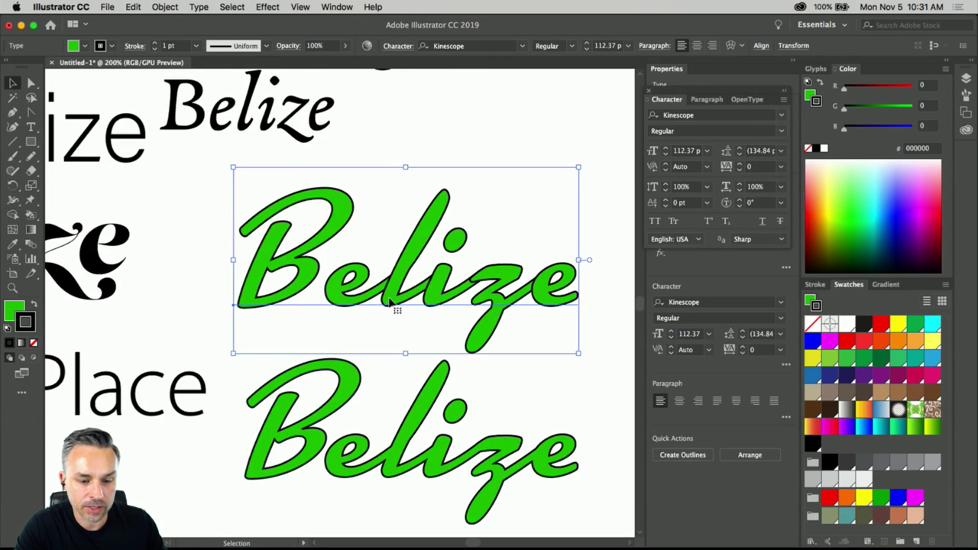
{"action": "left_click_drag", "start_coordinate": [389, 297], "coordinate": [407, 284]}
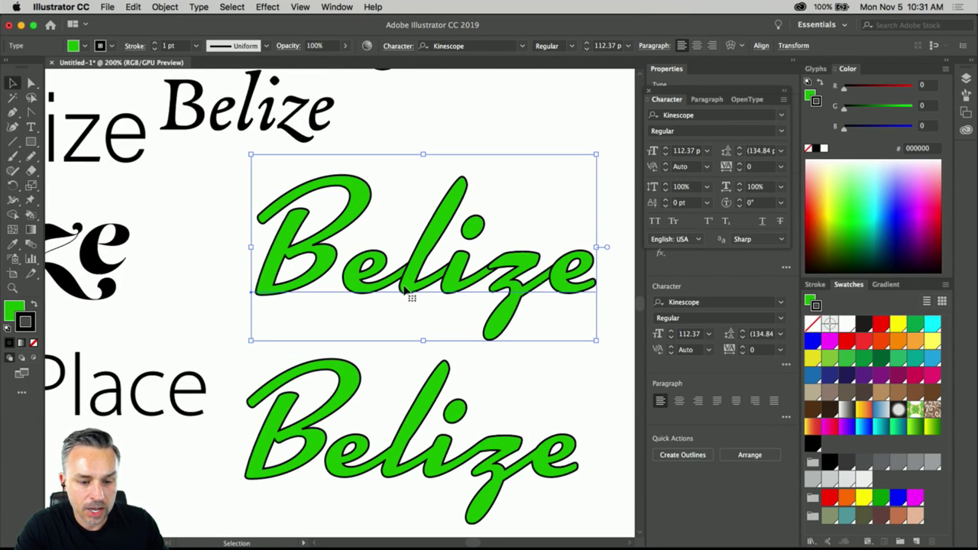
{"action": "left_click", "coordinate": [648, 93]}
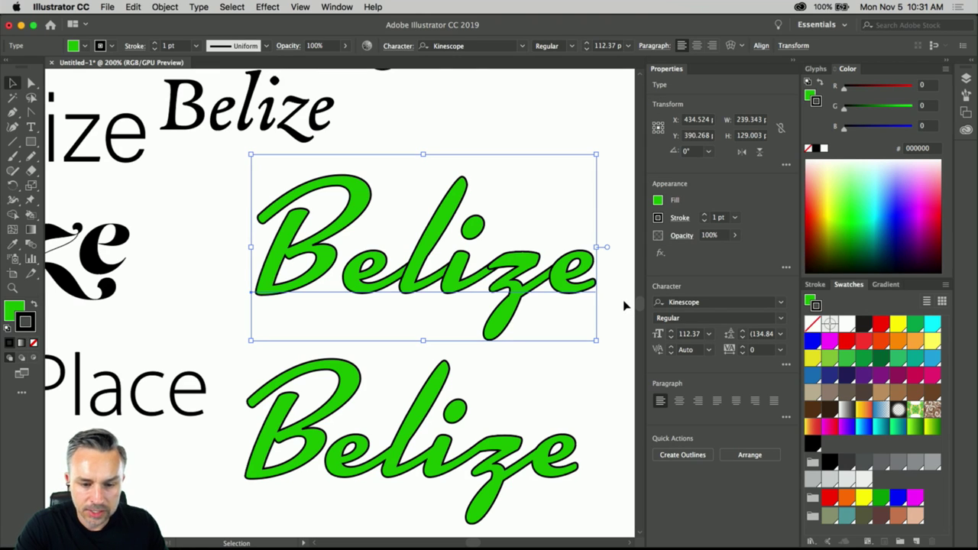
{"action": "left_click", "coordinate": [336, 6]}
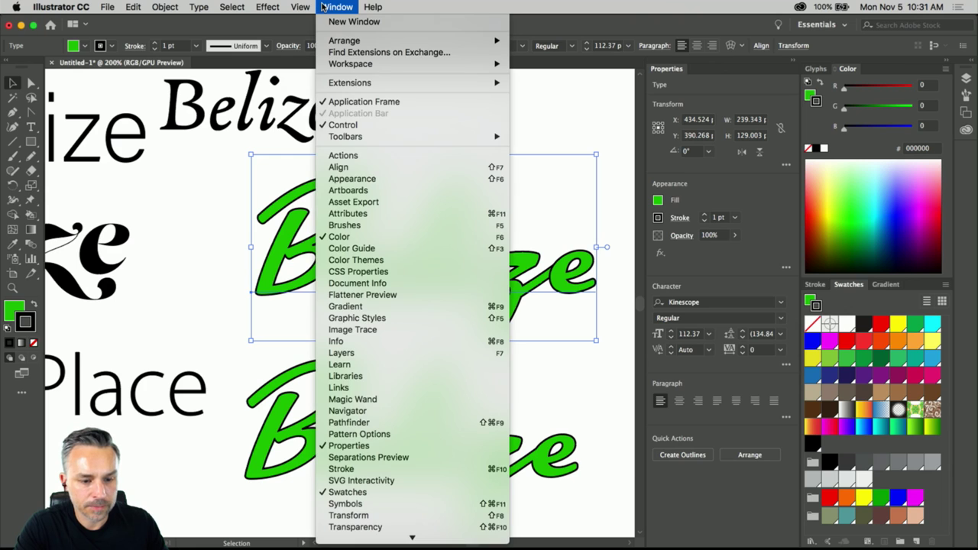
{"action": "left_click", "coordinate": [397, 182]}
{"action": "left_click_drag", "start_coordinate": [449, 355], "coordinate": [563, 290]}
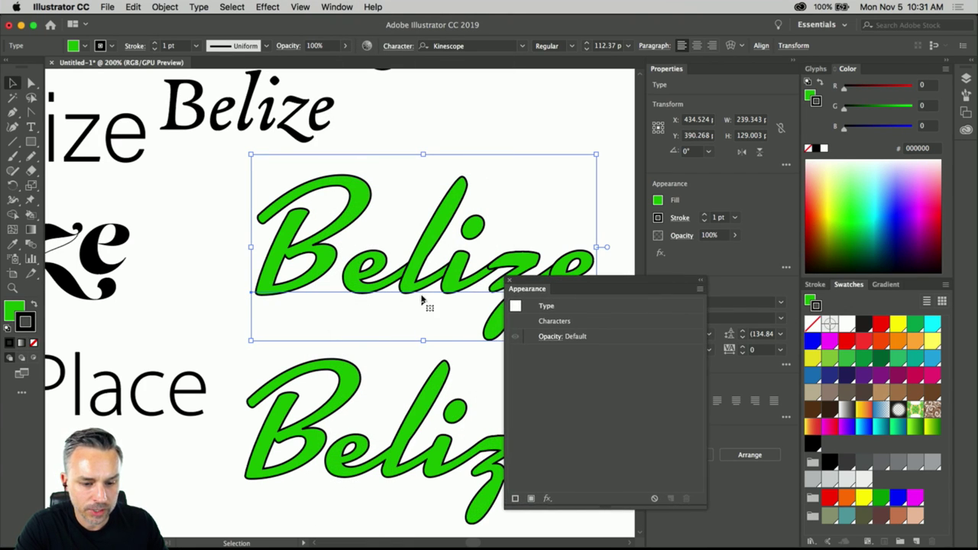
Step: Give Belize a new green fill and a black 1 pt stroke stacked beneath it
{"action": "left_click", "coordinate": [702, 289]}
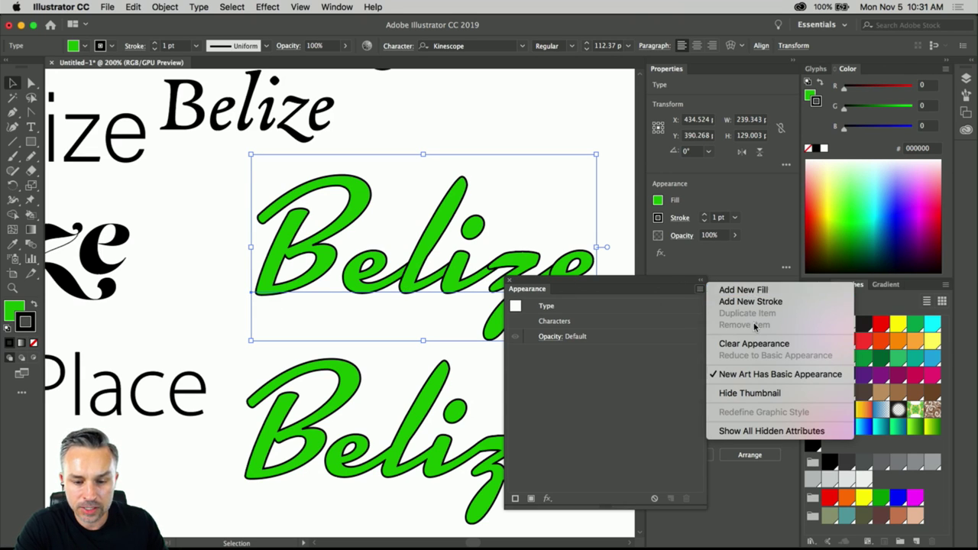
{"action": "left_click", "coordinate": [759, 291]}
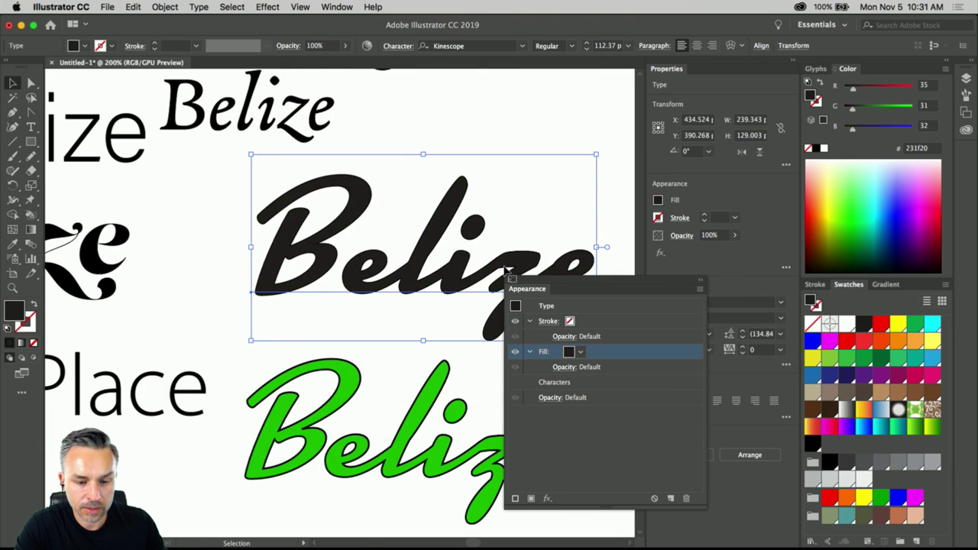
{"action": "left_click", "coordinate": [580, 352]}
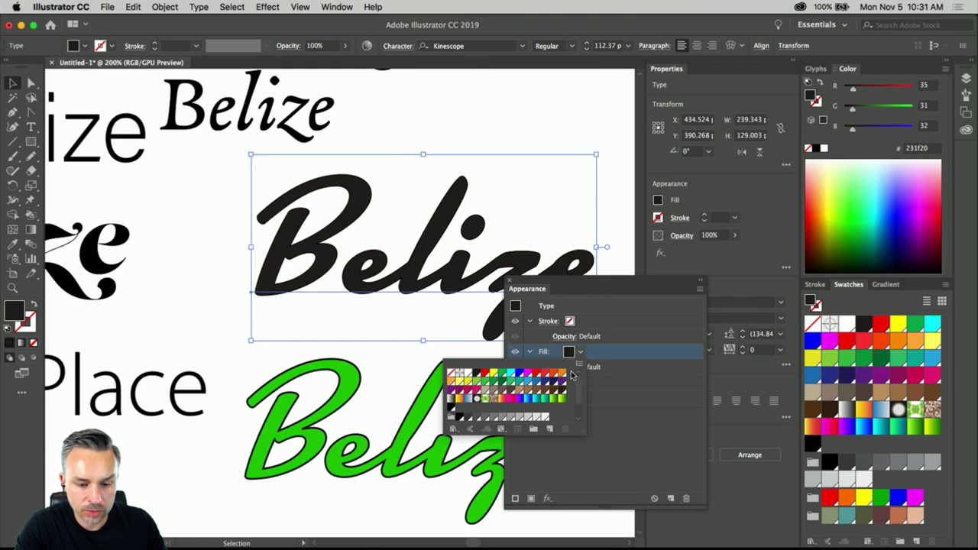
{"action": "left_click", "coordinate": [501, 374]}
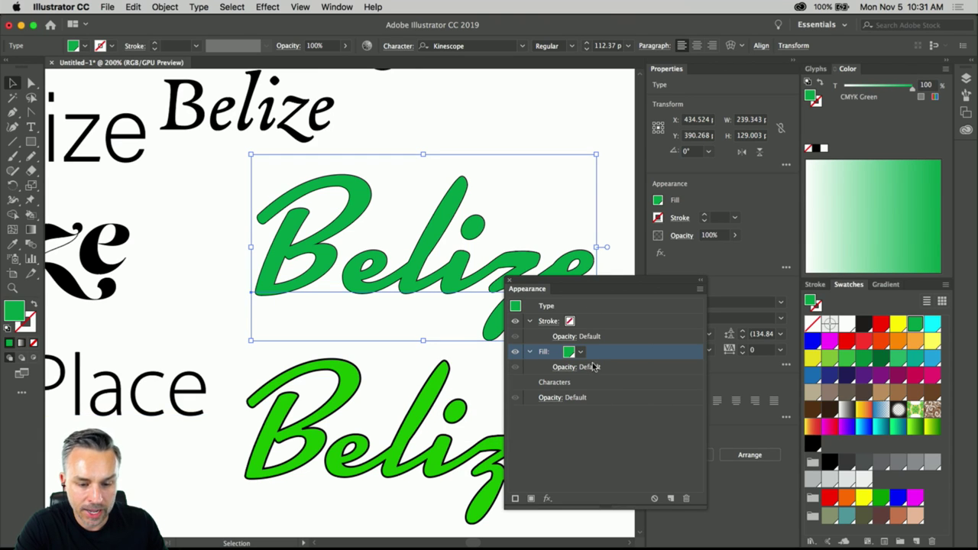
{"action": "left_click", "coordinate": [611, 322]}
{"action": "left_click", "coordinate": [580, 322]}
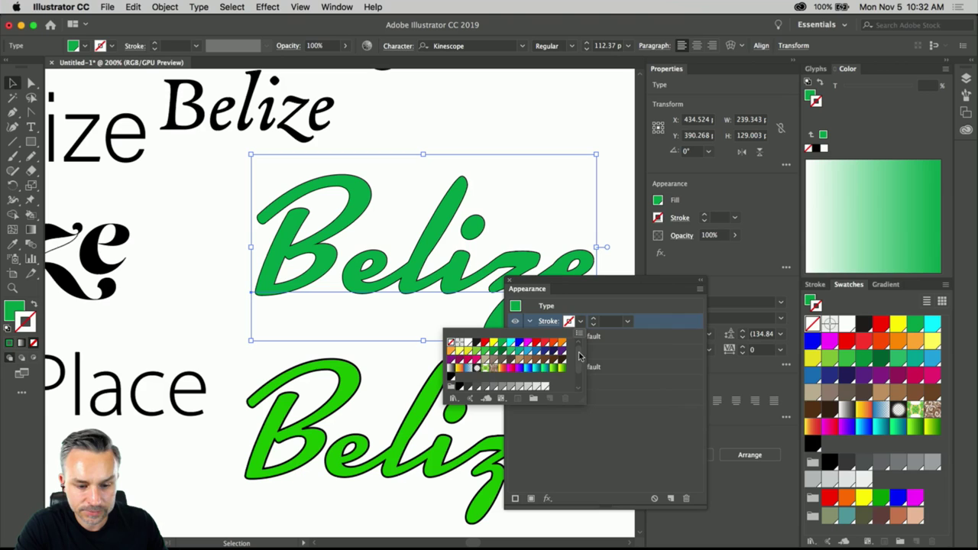
{"action": "left_click", "coordinate": [475, 342]}
{"action": "left_click", "coordinate": [611, 462]}
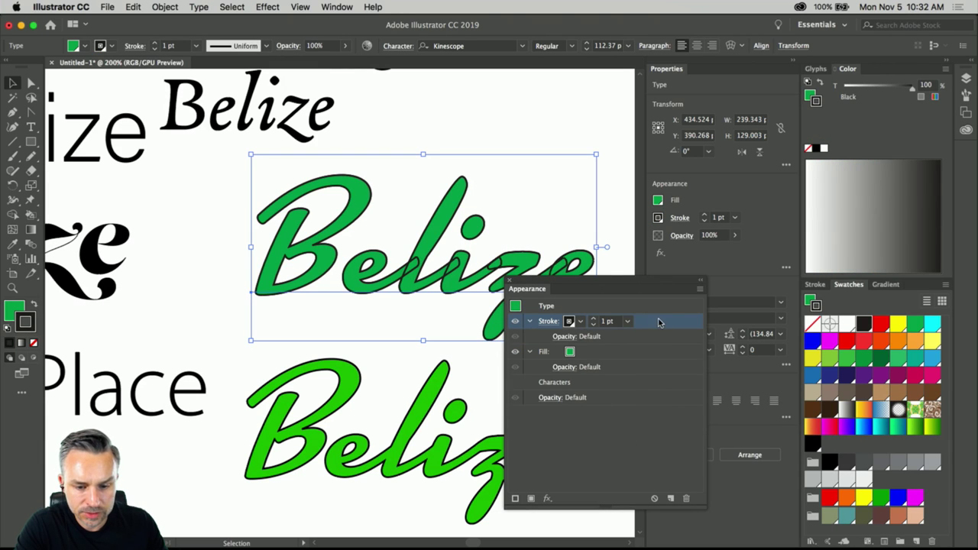
{"action": "left_click_drag", "start_coordinate": [663, 370], "coordinate": [661, 378]}
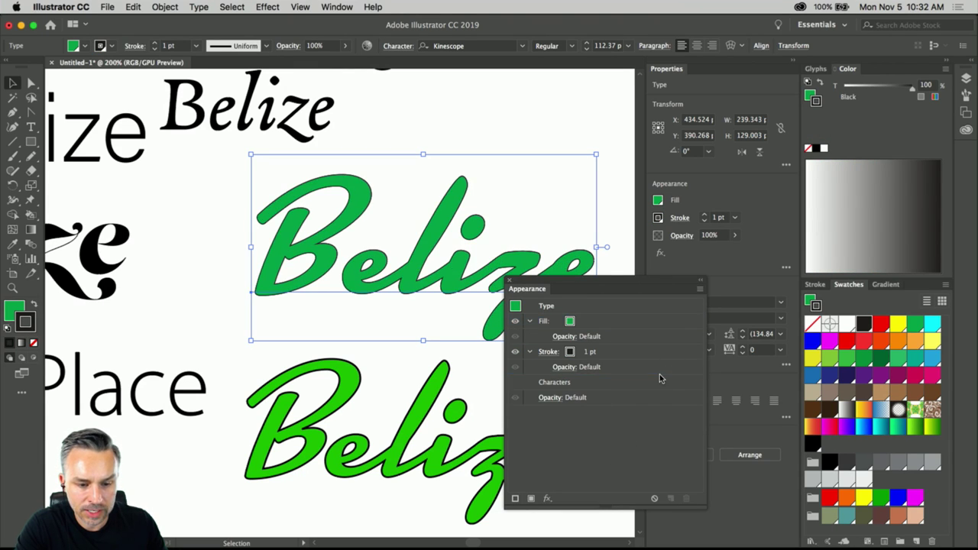
{"action": "scroll", "coordinate": [443, 216], "scroll_direction": "up", "scroll_amount": 5}
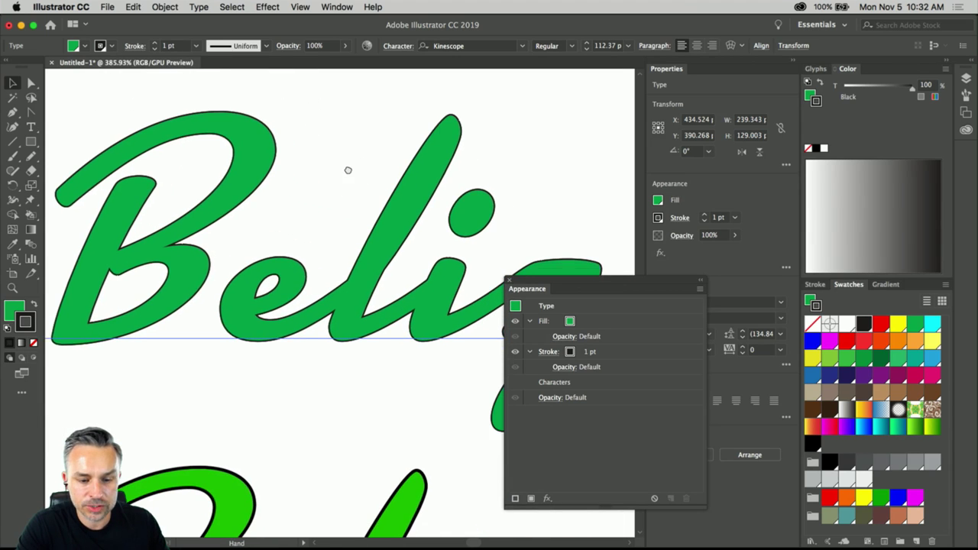
{"action": "left_click", "coordinate": [589, 323]}
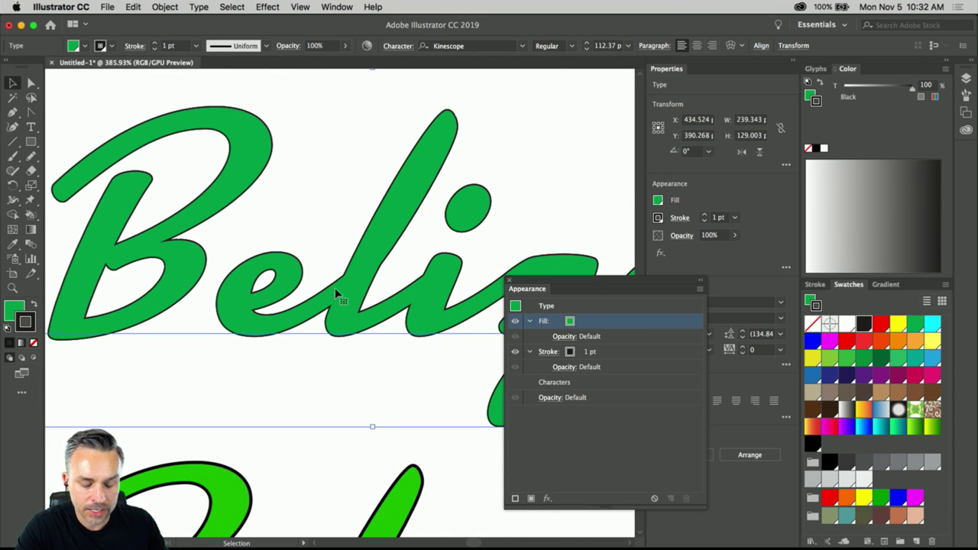
Step: Try tighter kerning between B and e of Belize, then undo back to the original spacing
{"action": "double_click", "coordinate": [252, 313]}
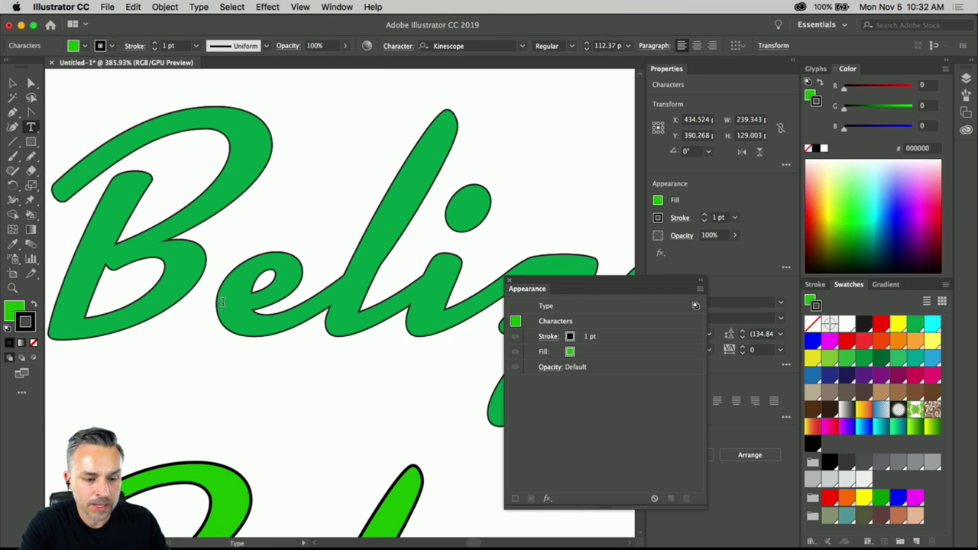
{"action": "key", "text": "alt+Left"}
{"action": "key", "text": "alt+Left"}
{"action": "key", "text": "alt+Left"}
{"action": "key", "text": "alt+Left"}
{"action": "key", "text": "alt+Left"}
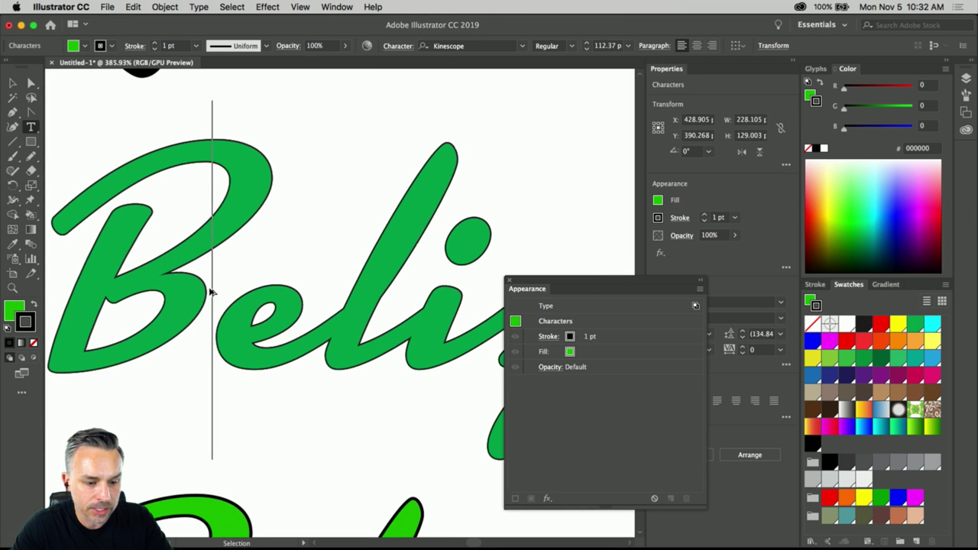
{"action": "key", "text": "super+z"}
{"action": "key", "text": "super+shift+z"}
{"action": "key", "text": "super+z"}
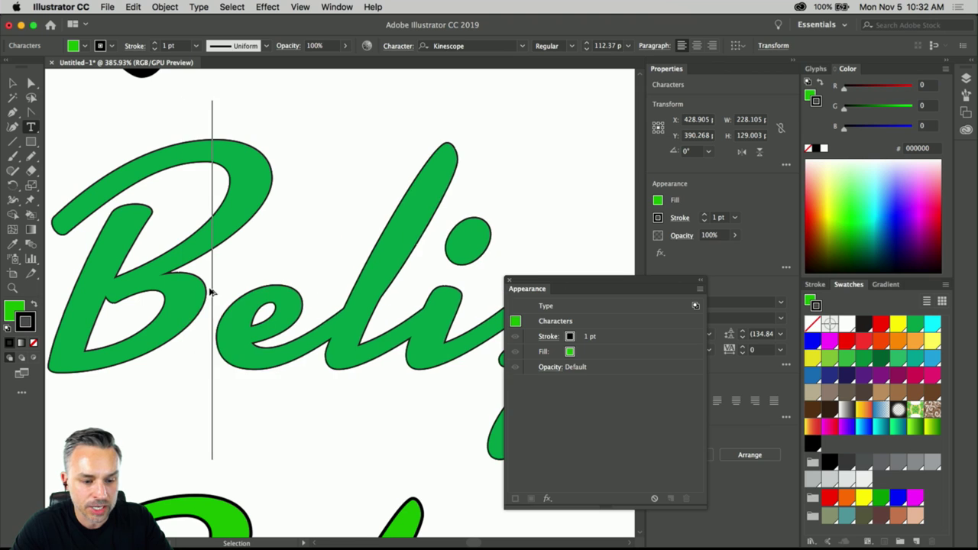
{"action": "key", "text": "super+shift+z"}
{"action": "key", "text": "super+z"}
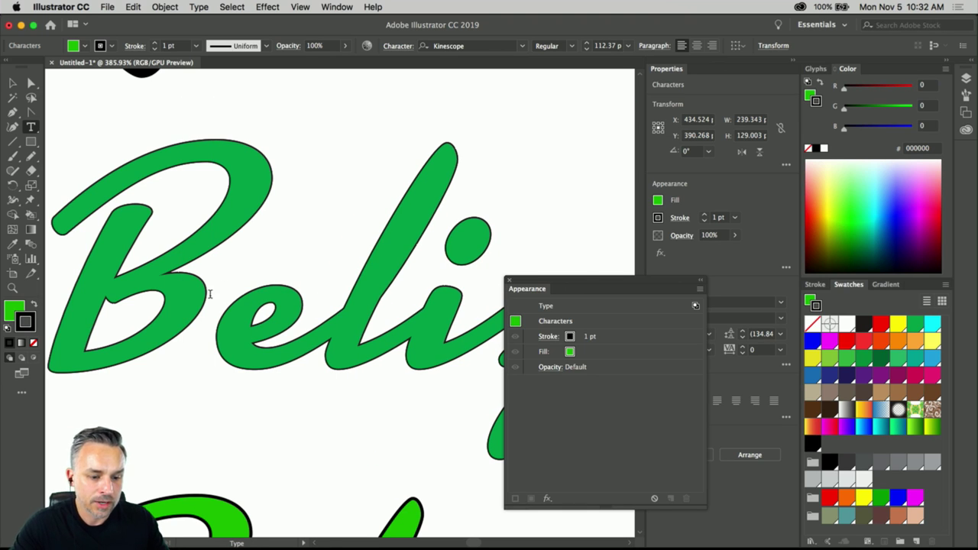
Step: Place the caret between B and e of Belize, exit text editing, and fit the artboard in view
{"action": "left_click", "coordinate": [12, 84]}
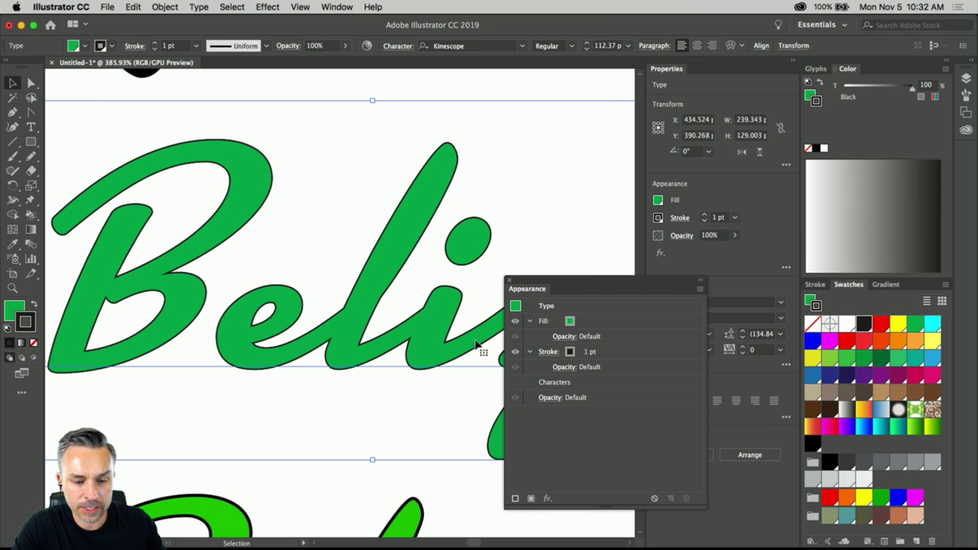
{"action": "double_click", "coordinate": [334, 329]}
{"action": "left_click_drag", "start_coordinate": [294, 325], "coordinate": [207, 314]}
{"action": "left_click", "coordinate": [207, 313]}
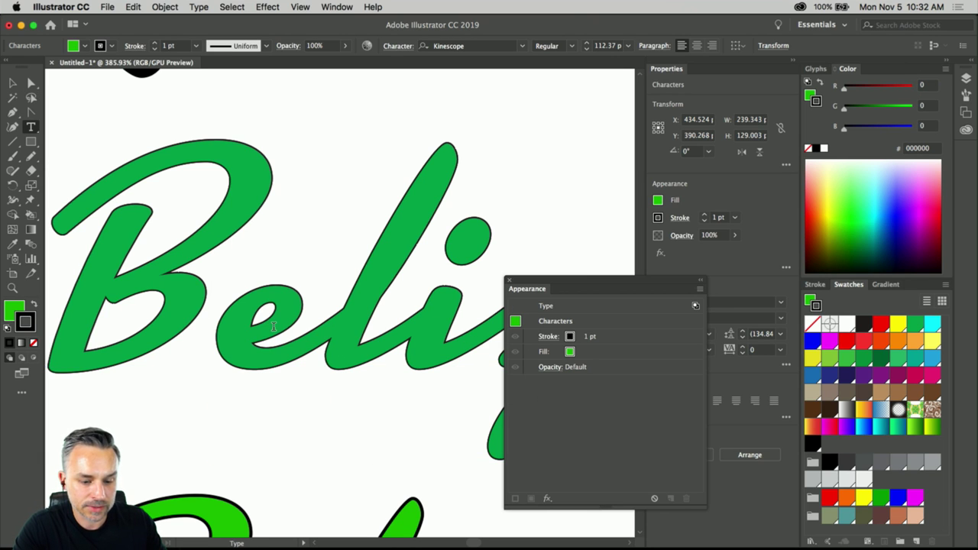
{"action": "left_click", "coordinate": [11, 84]}
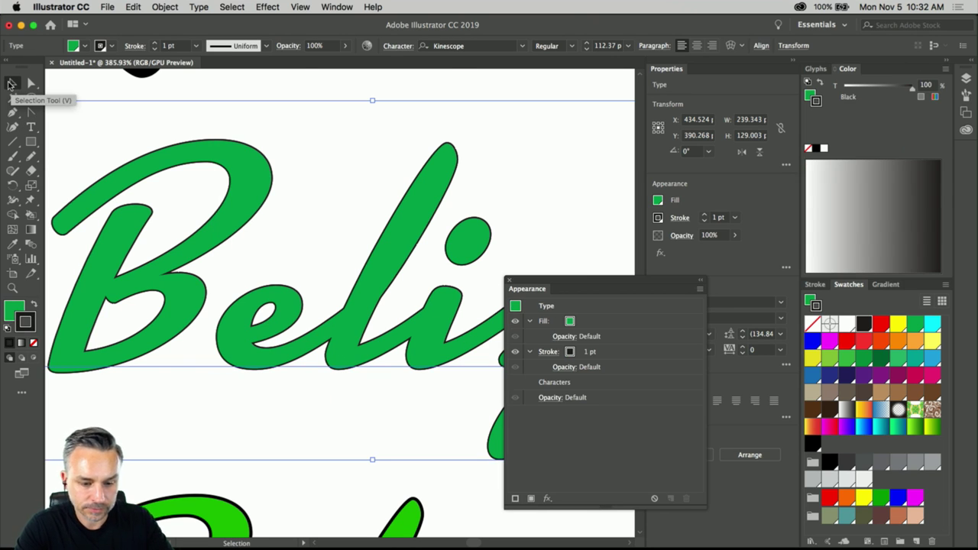
{"action": "key", "text": "super+0"}
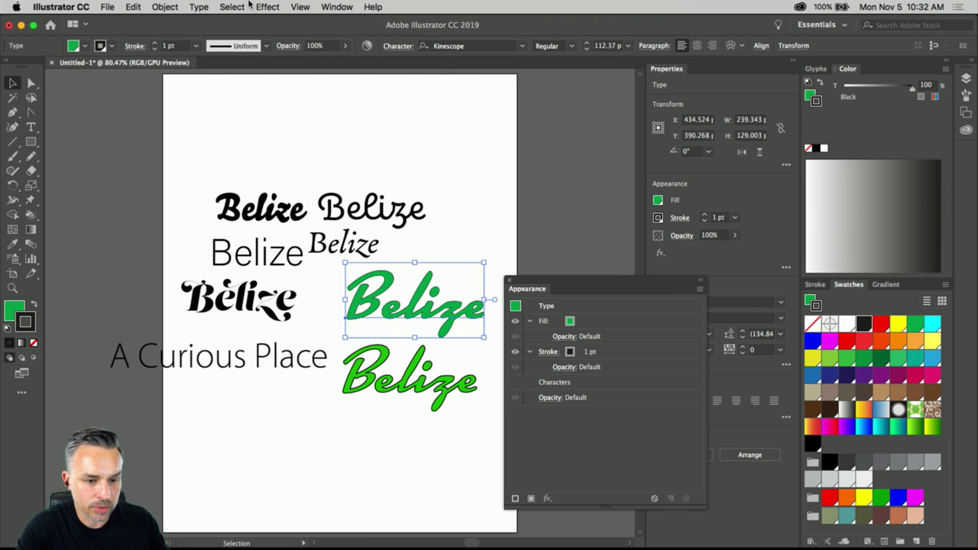
Step: Hide the artboard boundaries and move the green Belize up to the top
{"action": "left_click", "coordinate": [303, 7]}
{"action": "left_click", "coordinate": [367, 244]}
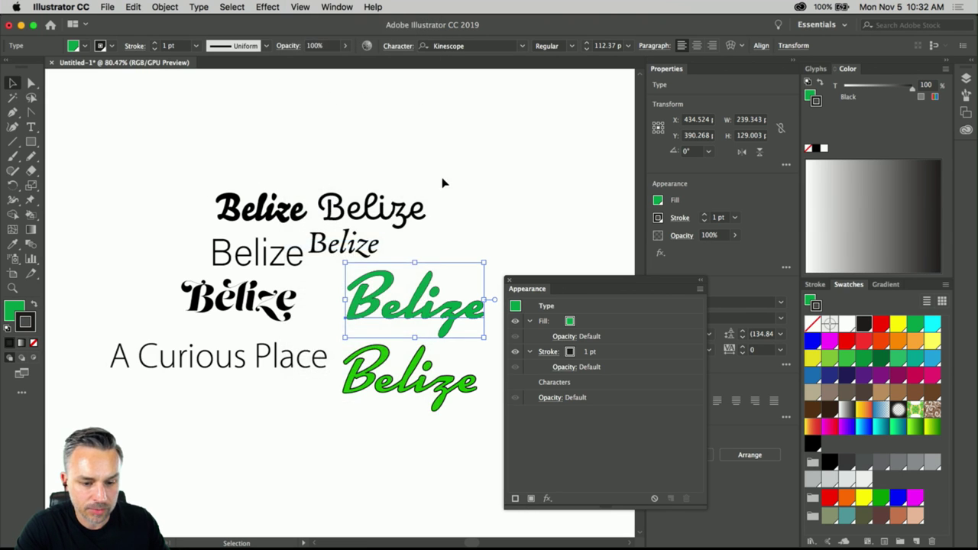
{"action": "key", "text": "space"}
{"action": "left_click_drag", "start_coordinate": [431, 181], "coordinate": [243, 158]}
{"action": "left_click_drag", "start_coordinate": [190, 303], "coordinate": [354, 183]}
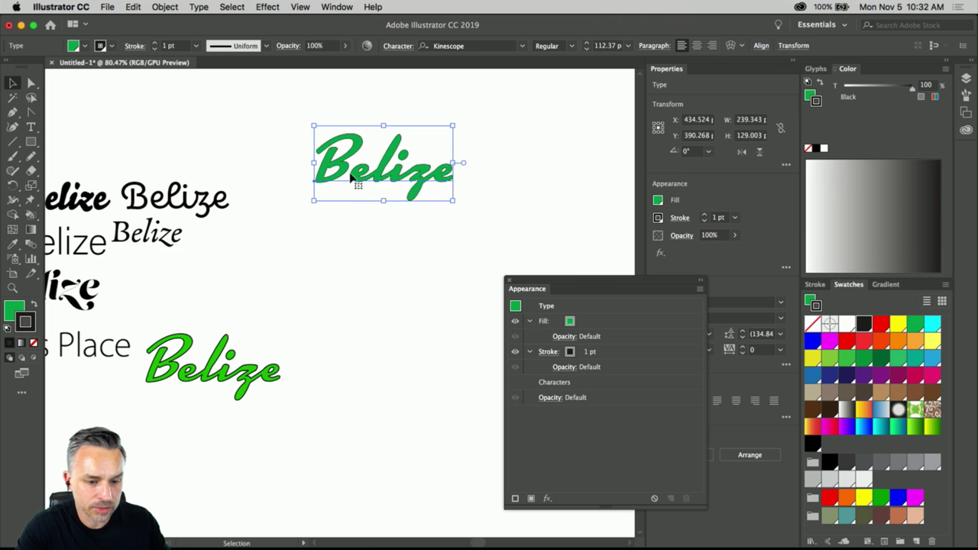
{"action": "scroll", "coordinate": [354, 184], "scroll_direction": "up", "scroll_amount": 1}
{"action": "scroll", "coordinate": [353, 183], "scroll_direction": "up", "scroll_amount": 7}
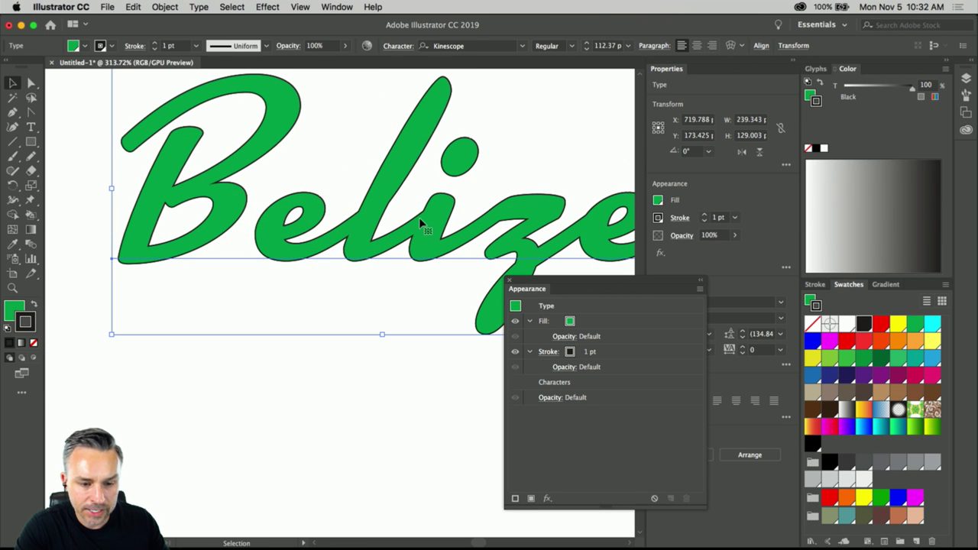
{"action": "left_click_drag", "start_coordinate": [364, 253], "coordinate": [327, 265]}
{"action": "scroll", "coordinate": [325, 267], "scroll_direction": "down", "scroll_amount": 3}
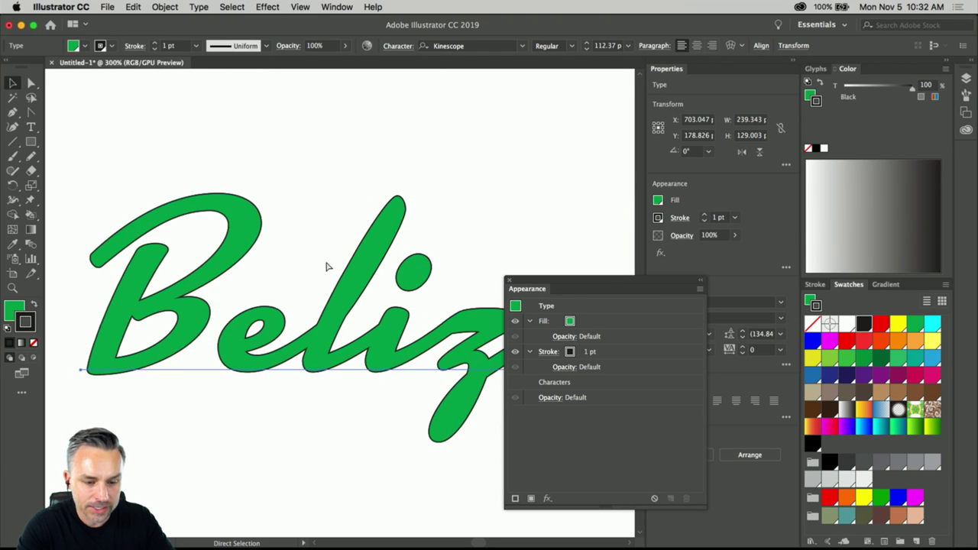
{"action": "scroll", "coordinate": [305, 290], "scroll_direction": "left", "scroll_amount": 1}
{"action": "scroll", "coordinate": [328, 273], "scroll_direction": "up", "scroll_amount": 5}
{"action": "scroll", "coordinate": [328, 273], "scroll_direction": "down", "scroll_amount": 5}
{"action": "scroll", "coordinate": [329, 273], "scroll_direction": "left", "scroll_amount": 2}
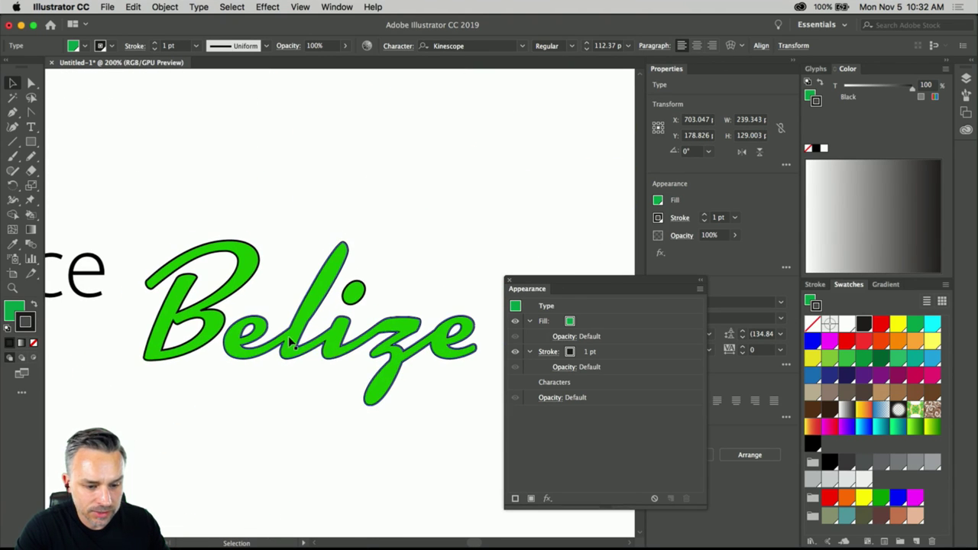
Step: Convert the lower Belize to outlines and fill it with a teal gradient
{"action": "key", "text": "super+shift+o"}
{"action": "left_click", "coordinate": [248, 279], "text": "shift"}
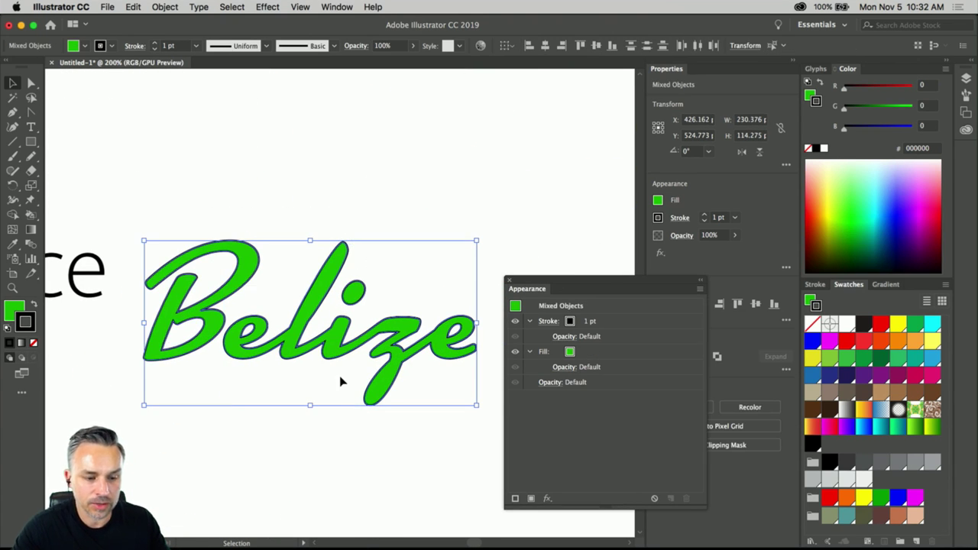
{"action": "left_click", "coordinate": [6, 309]}
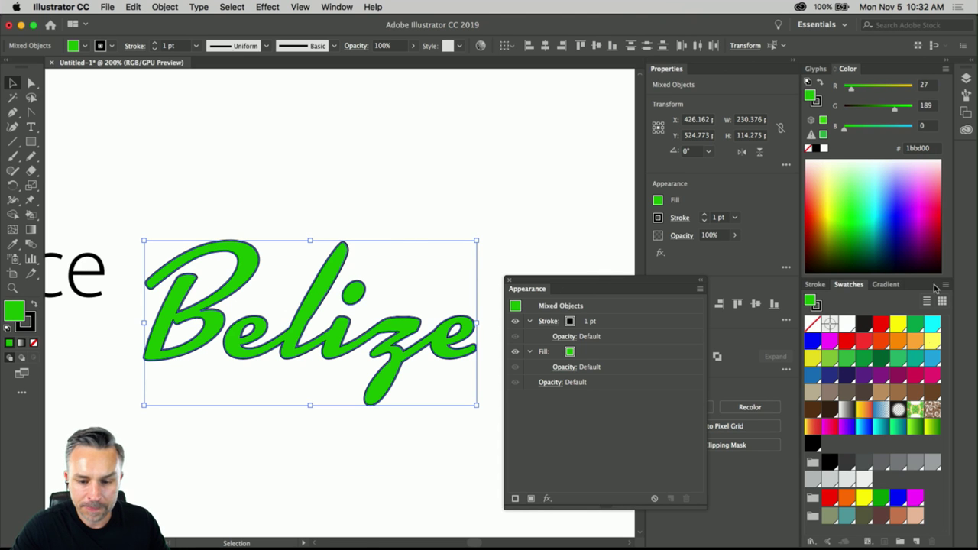
{"action": "left_click", "coordinate": [879, 428]}
{"action": "left_click", "coordinate": [270, 192]}
{"action": "left_click_drag", "start_coordinate": [270, 191], "coordinate": [718, 271]}
Step: Try red and green fills on the Lust Script Belize and cancel the gradient Swatch Options
{"action": "left_click", "coordinate": [397, 216]}
{"action": "scroll", "coordinate": [218, 196], "scroll_direction": "up", "scroll_amount": 3}
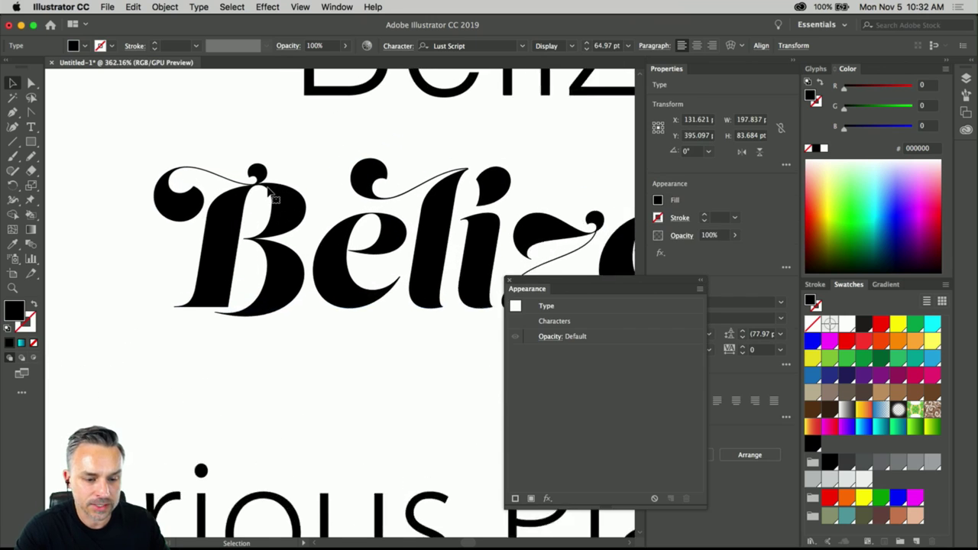
{"action": "left_click_drag", "start_coordinate": [391, 158], "coordinate": [253, 143]}
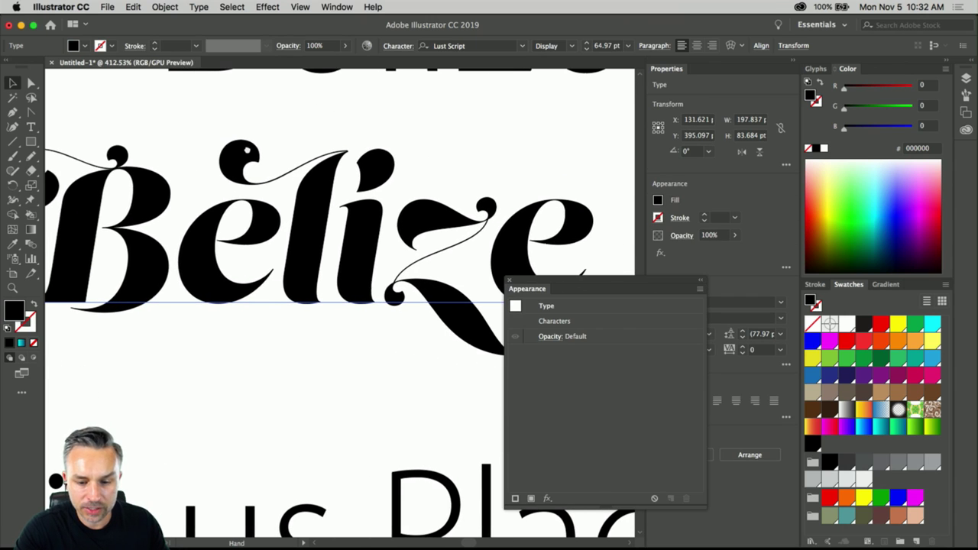
{"action": "left_click", "coordinate": [848, 341]}
{"action": "left_click", "coordinate": [843, 359]}
{"action": "left_click", "coordinate": [863, 341]}
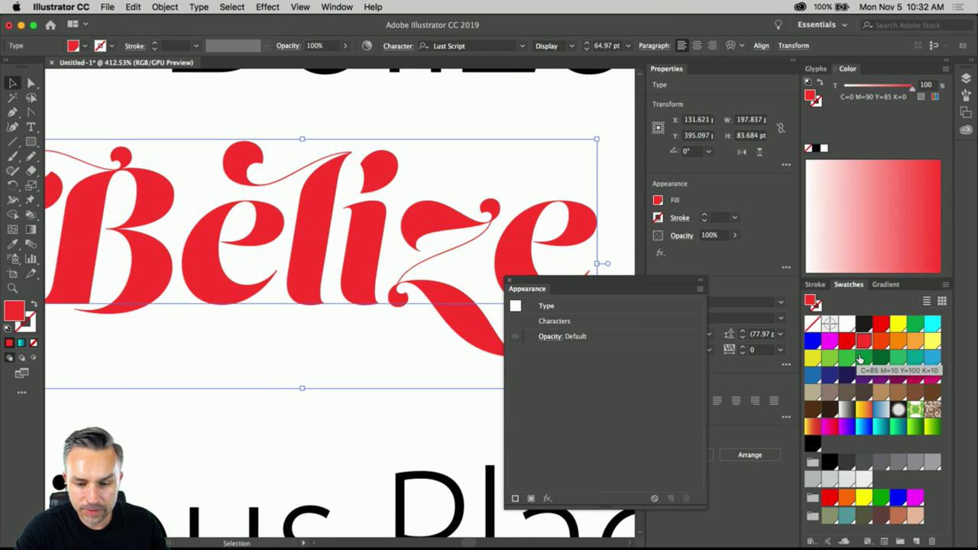
{"action": "left_click", "coordinate": [859, 359]}
{"action": "double_click", "coordinate": [915, 430]}
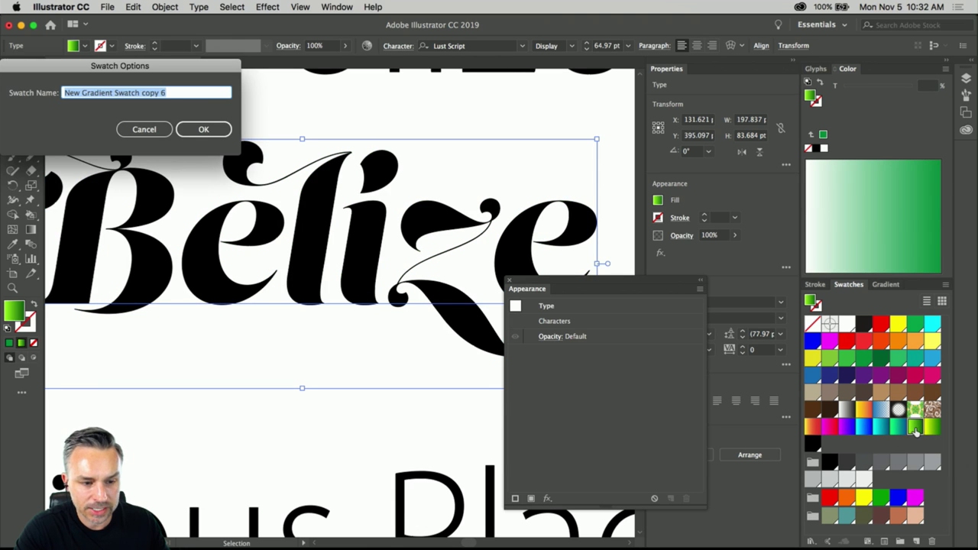
{"action": "left_click", "coordinate": [130, 133]}
Step: Select the teal outlined Belize and move the editable green Belize to the left
{"action": "scroll", "coordinate": [397, 399], "scroll_direction": "down", "scroll_amount": 10}
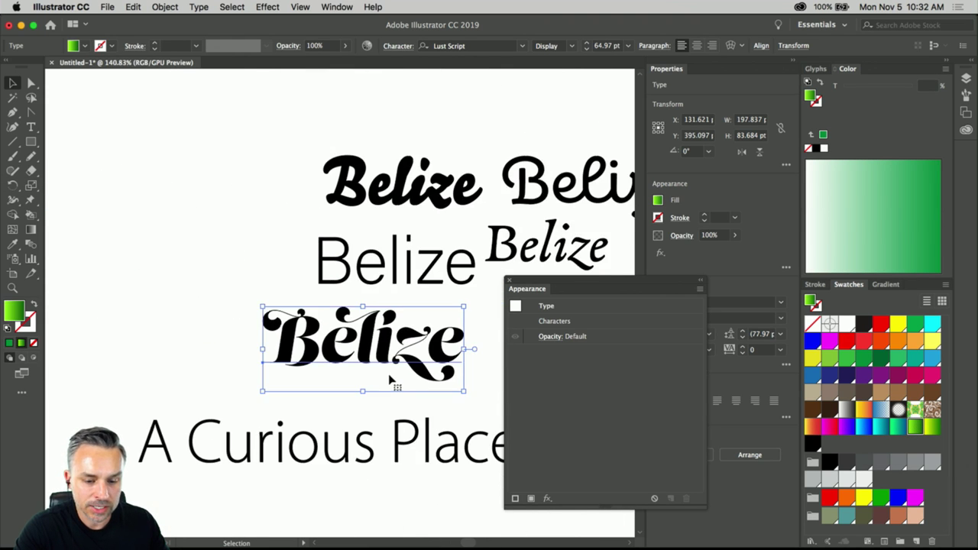
{"action": "scroll", "coordinate": [367, 344], "scroll_direction": "right", "scroll_amount": 5}
{"action": "scroll", "coordinate": [333, 327], "scroll_direction": "up", "scroll_amount": 4}
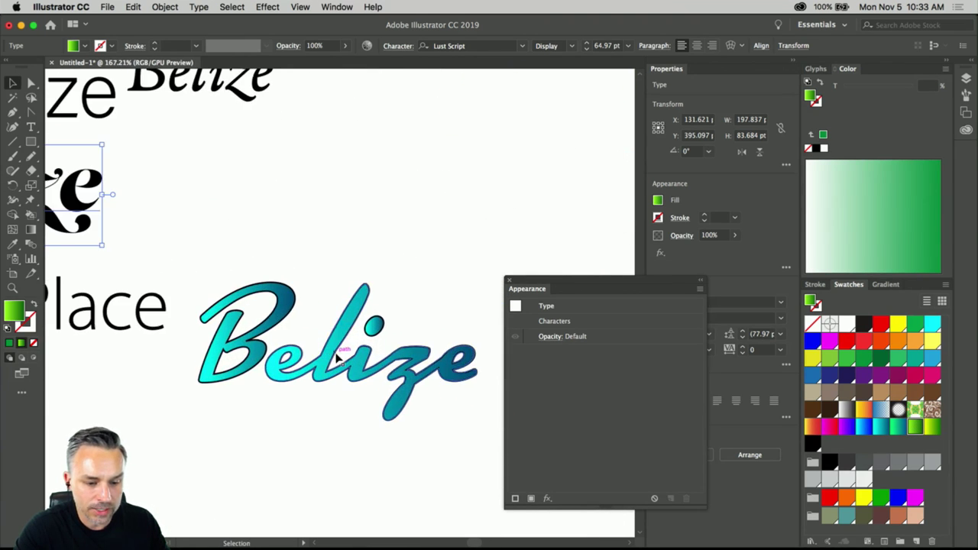
{"action": "left_click", "coordinate": [336, 351]}
{"action": "left_click_drag", "start_coordinate": [221, 219], "coordinate": [437, 433]}
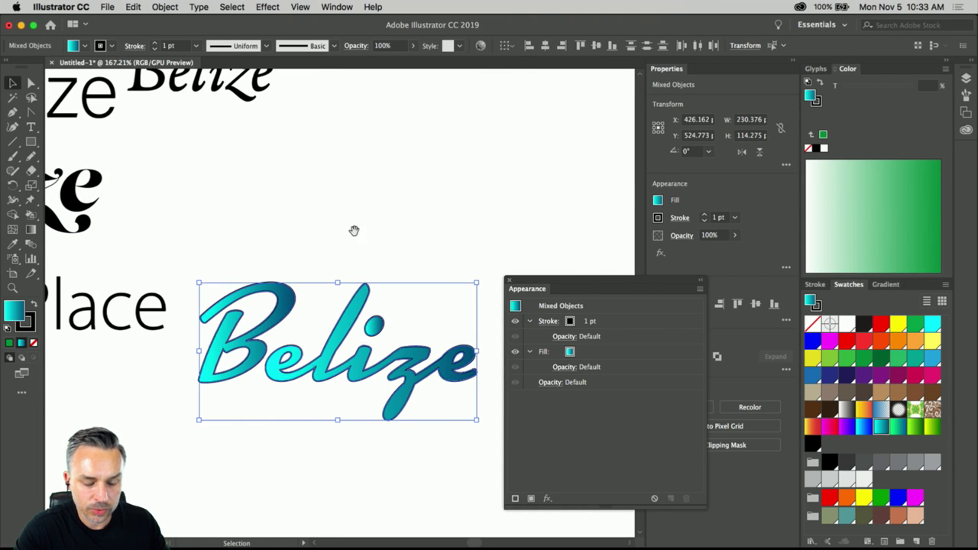
{"action": "scroll", "coordinate": [196, 458], "scroll_direction": "right", "scroll_amount": 10}
{"action": "left_click_drag", "start_coordinate": [361, 280], "coordinate": [294, 288]}
{"action": "scroll", "coordinate": [290, 275], "scroll_direction": "up", "scroll_amount": 4}
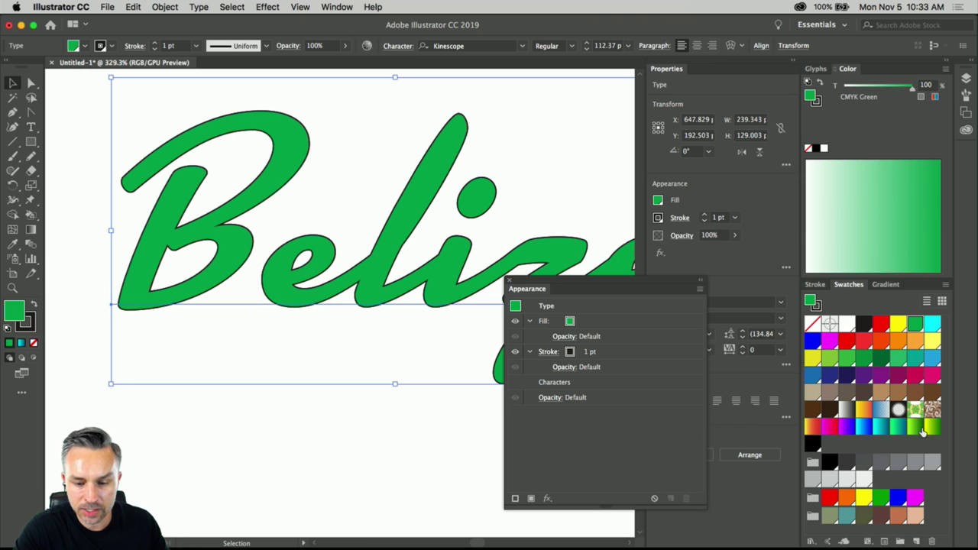
Step: Give Belize a light-to-dark green gradient fill and a 4 pt black stroke, then move it up-left
{"action": "left_click", "coordinate": [569, 321]}
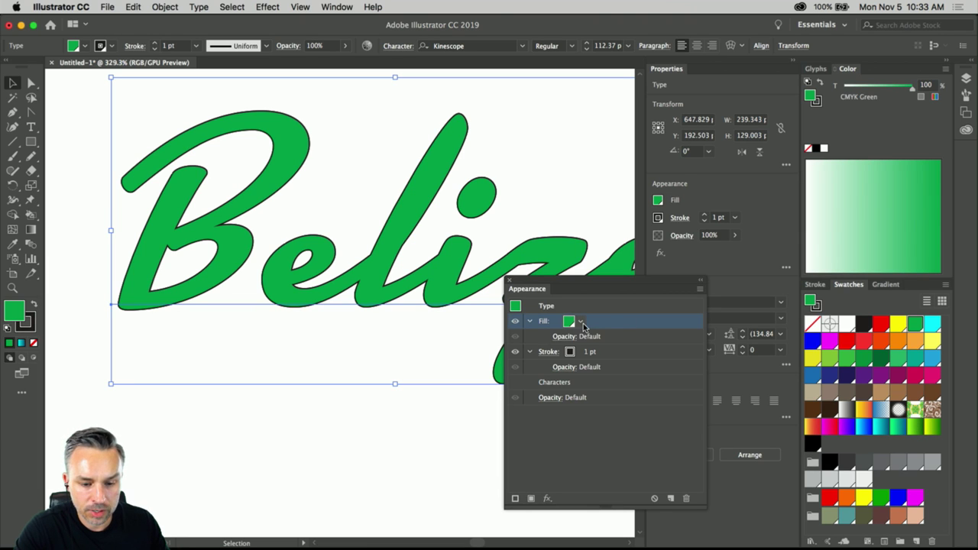
{"action": "left_click", "coordinate": [581, 324]}
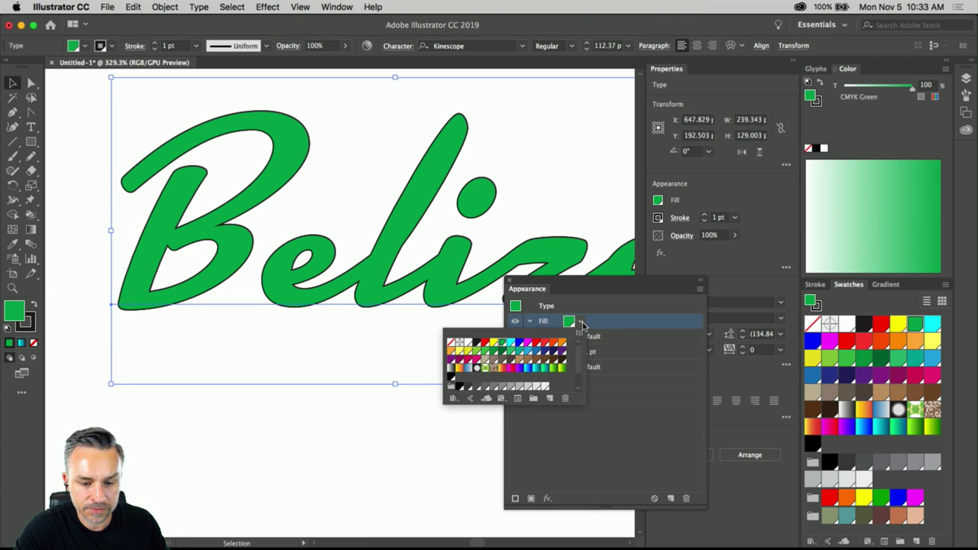
{"action": "left_click", "coordinate": [554, 369]}
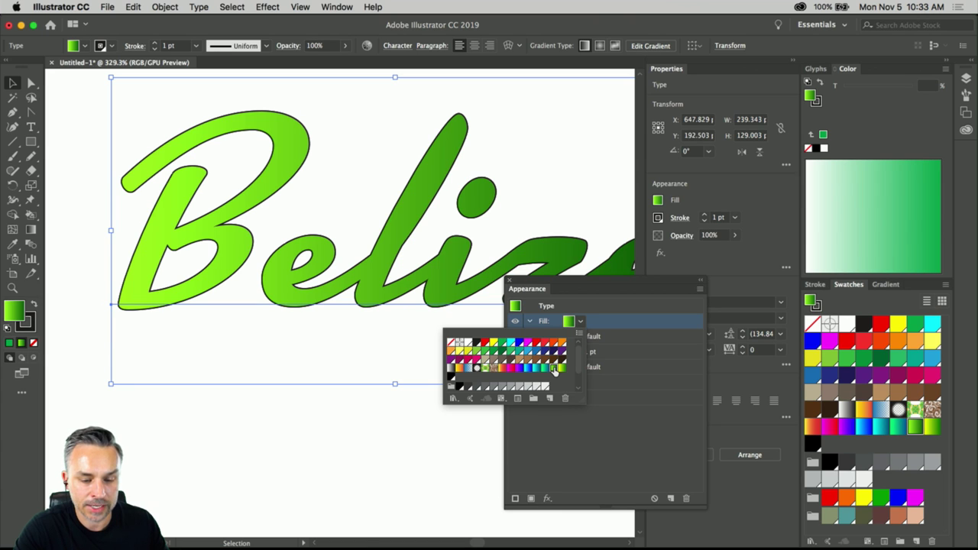
{"action": "left_click", "coordinate": [576, 474]}
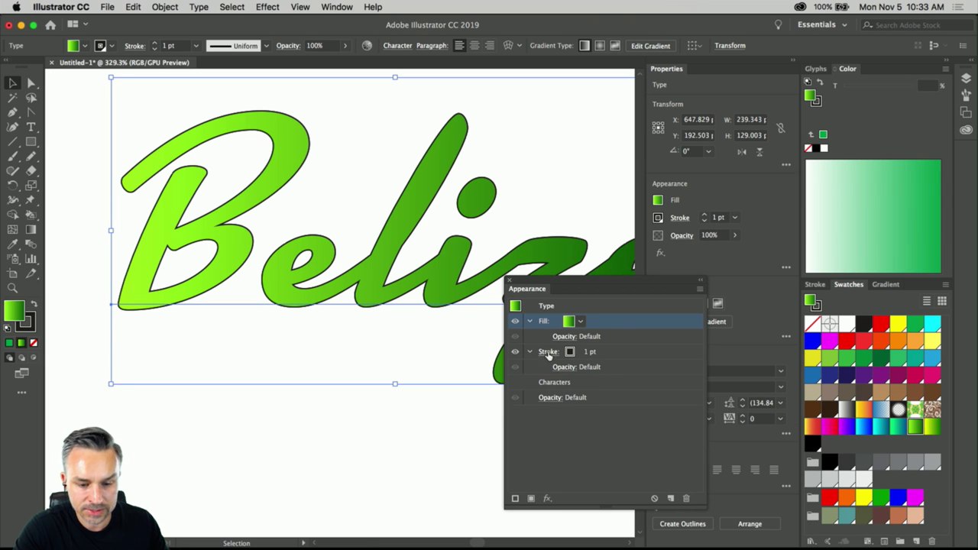
{"action": "left_click", "coordinate": [589, 353]}
{"action": "left_click", "coordinate": [594, 350]}
{"action": "left_click", "coordinate": [595, 350]}
{"action": "left_click", "coordinate": [594, 350]}
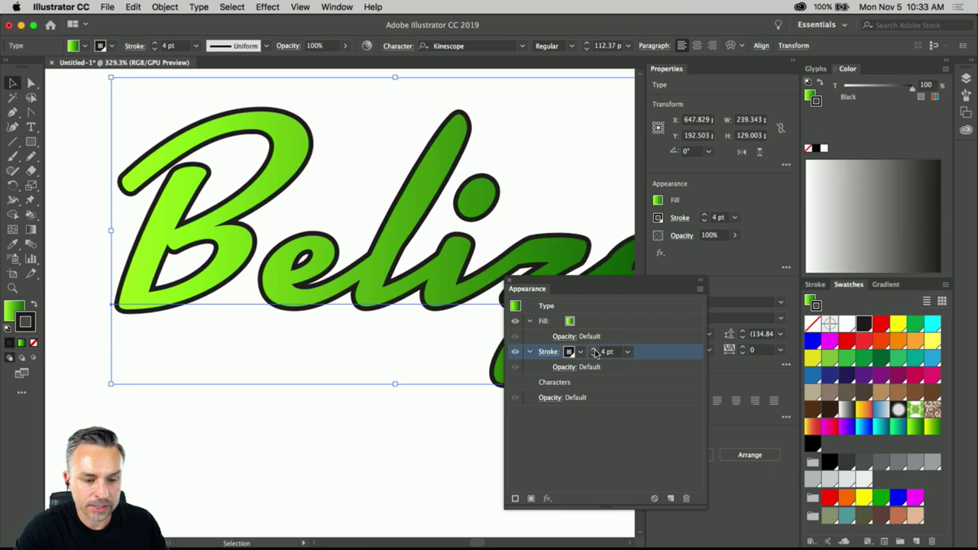
{"action": "left_click", "coordinate": [229, 451]}
{"action": "key", "text": "super+0"}
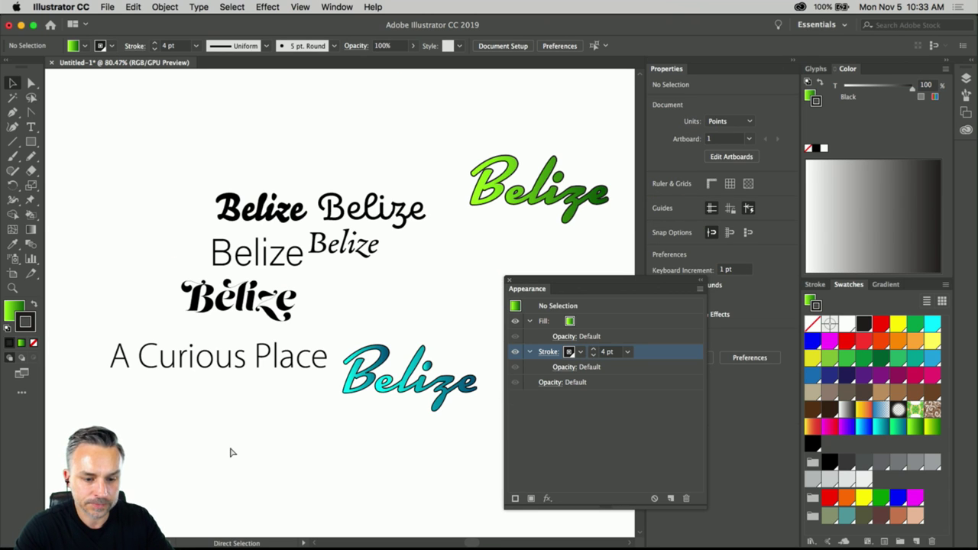
{"action": "left_click_drag", "start_coordinate": [489, 197], "coordinate": [409, 164]}
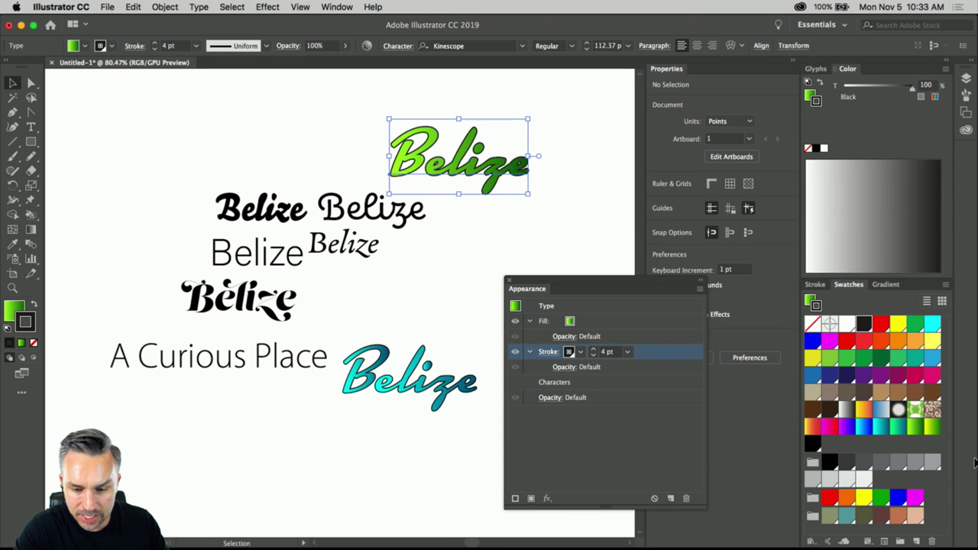
Step: Compare yellow-green and other gradient fills, settling on the green-to-blue gradient
{"action": "left_click", "coordinate": [570, 325]}
{"action": "left_click", "coordinate": [580, 321]}
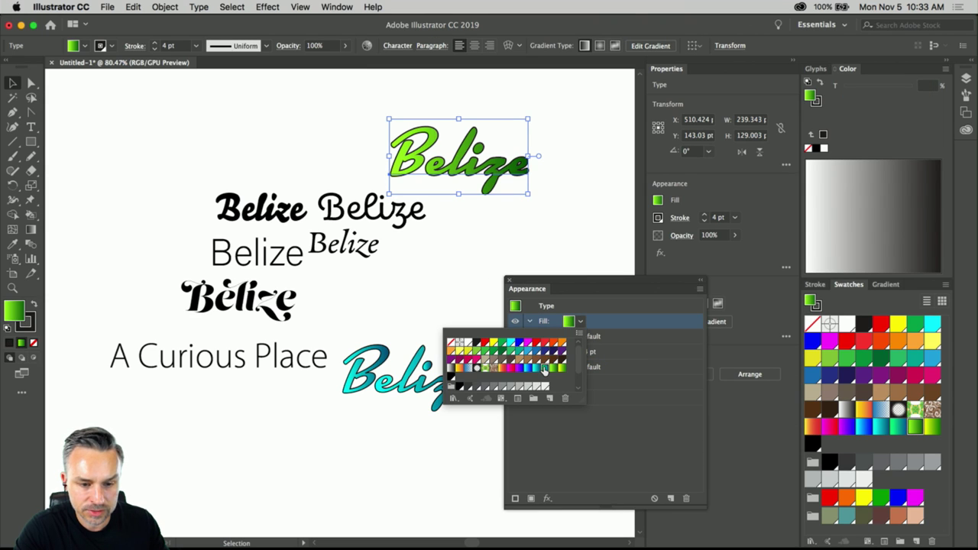
{"action": "left_click", "coordinate": [544, 369]}
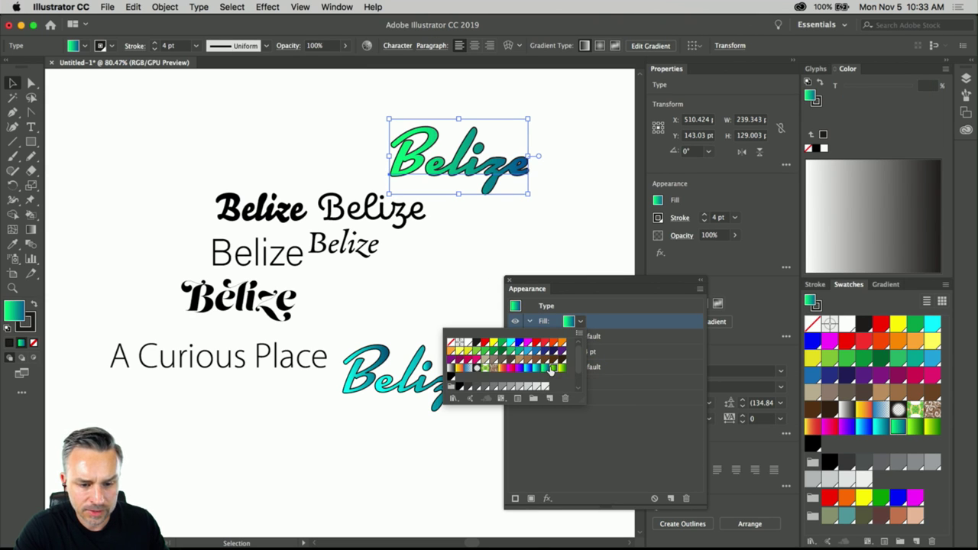
{"action": "left_click", "coordinate": [553, 369]}
{"action": "left_click", "coordinate": [545, 369]}
{"action": "left_click", "coordinate": [562, 369]}
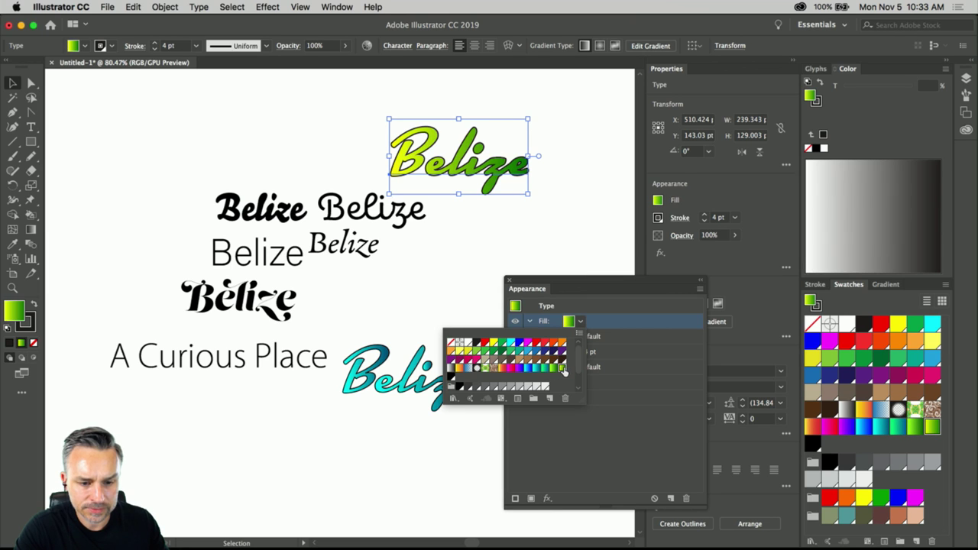
{"action": "left_click", "coordinate": [545, 369]}
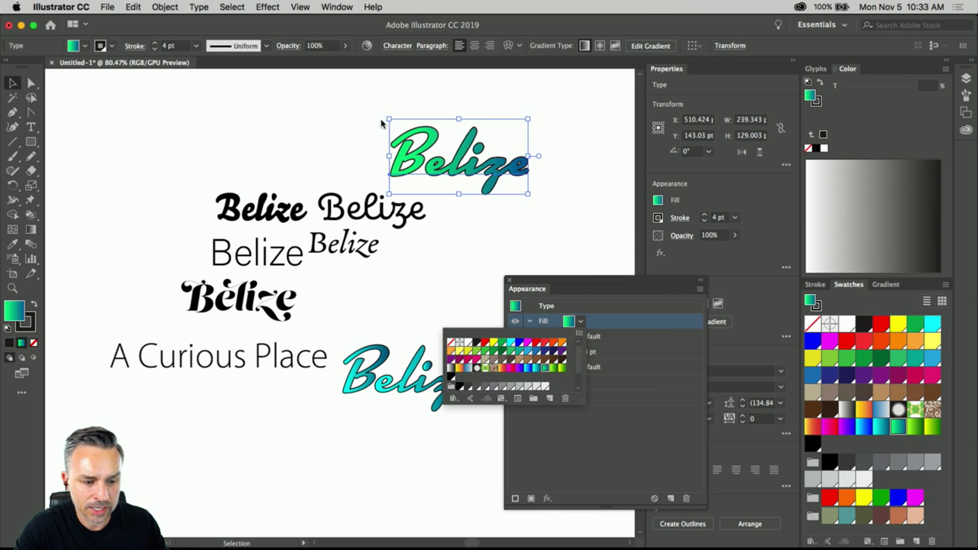
{"action": "left_click", "coordinate": [597, 112]}
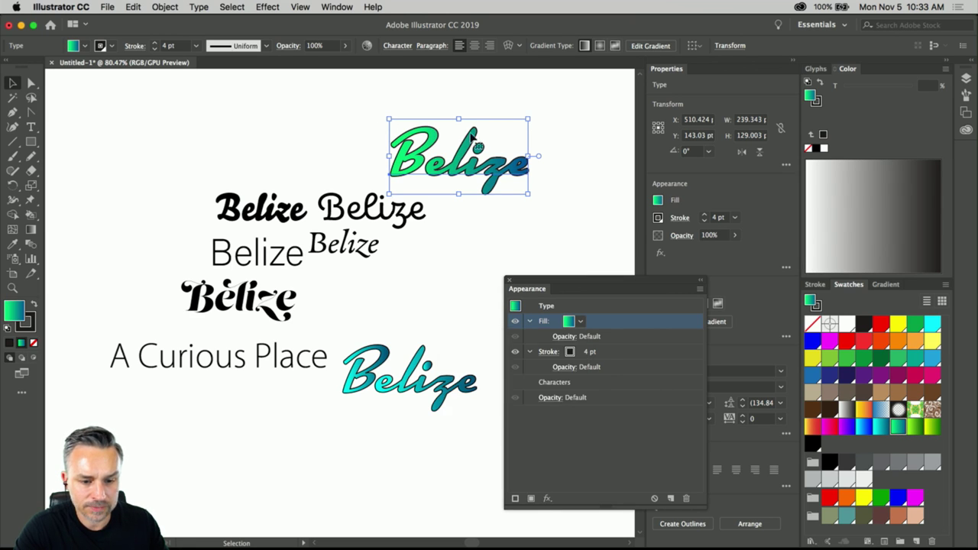
{"action": "left_click", "coordinate": [277, 103]}
{"action": "scroll", "coordinate": [483, 147], "scroll_direction": "up", "scroll_amount": 1}
Step: Zoom in and drag the gradient Belize slightly up and left, moving the Appearance panel lower
{"action": "scroll", "coordinate": [483, 147], "scroll_direction": "up", "scroll_amount": 6}
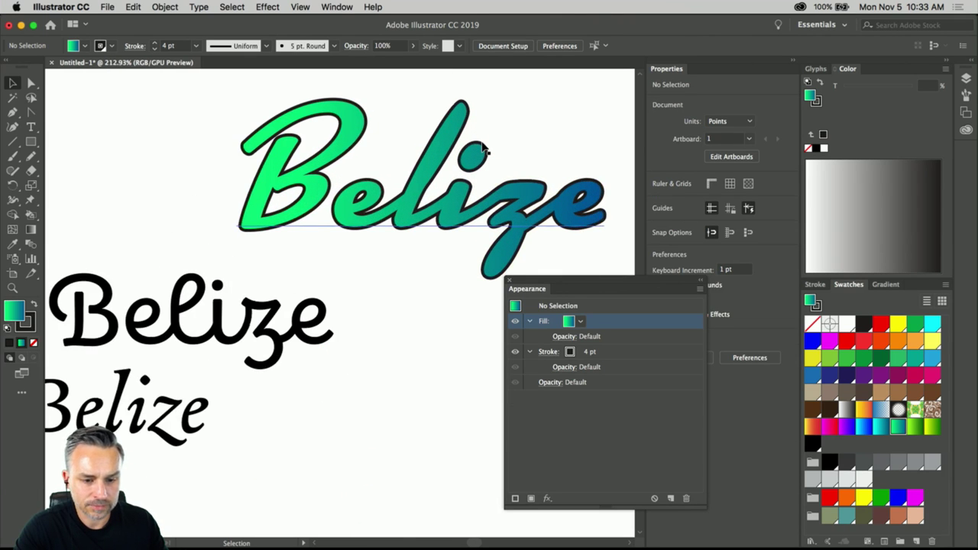
{"action": "left_click_drag", "start_coordinate": [443, 157], "coordinate": [362, 192]}
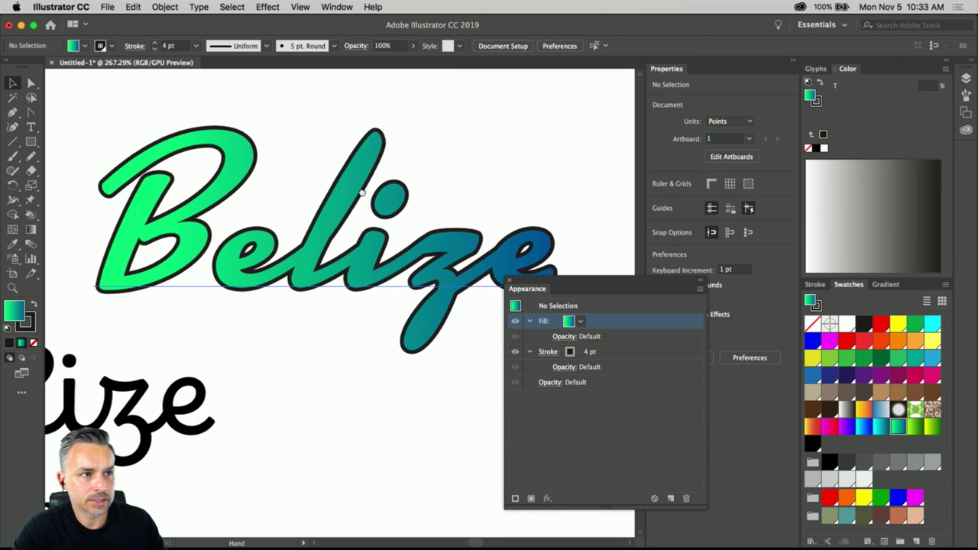
{"action": "left_click", "coordinate": [220, 259]}
{"action": "left_click_drag", "start_coordinate": [221, 260], "coordinate": [208, 245]}
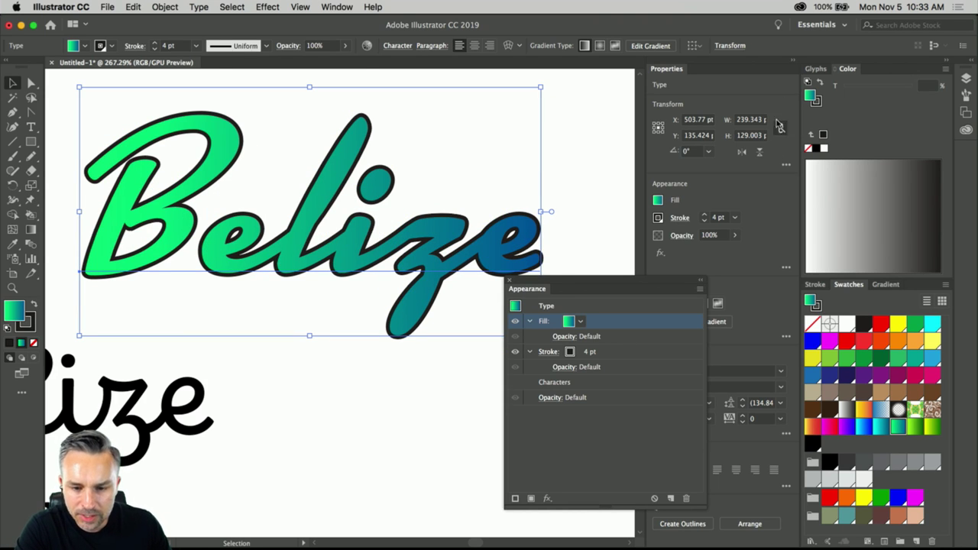
{"action": "left_click_drag", "start_coordinate": [611, 287], "coordinate": [492, 325]}
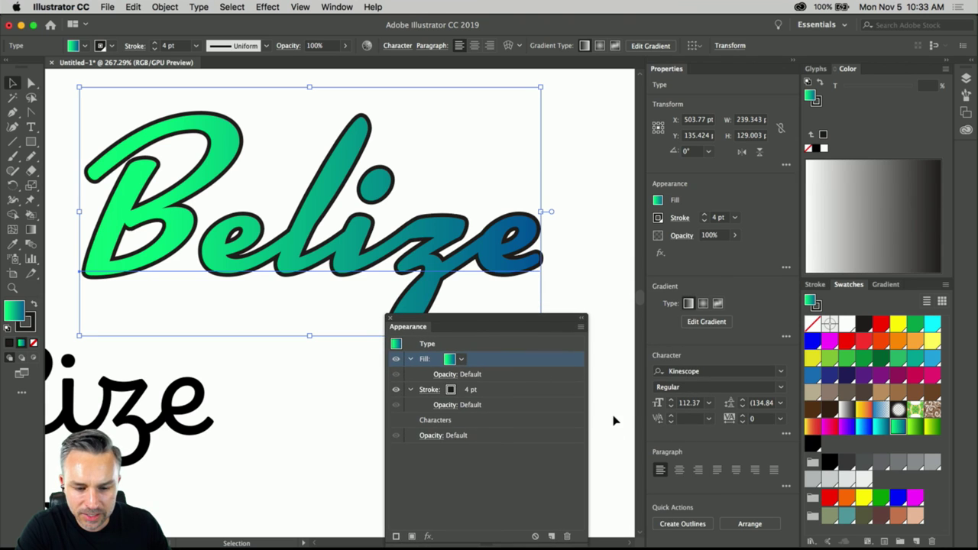
{"action": "left_click", "coordinate": [461, 359]}
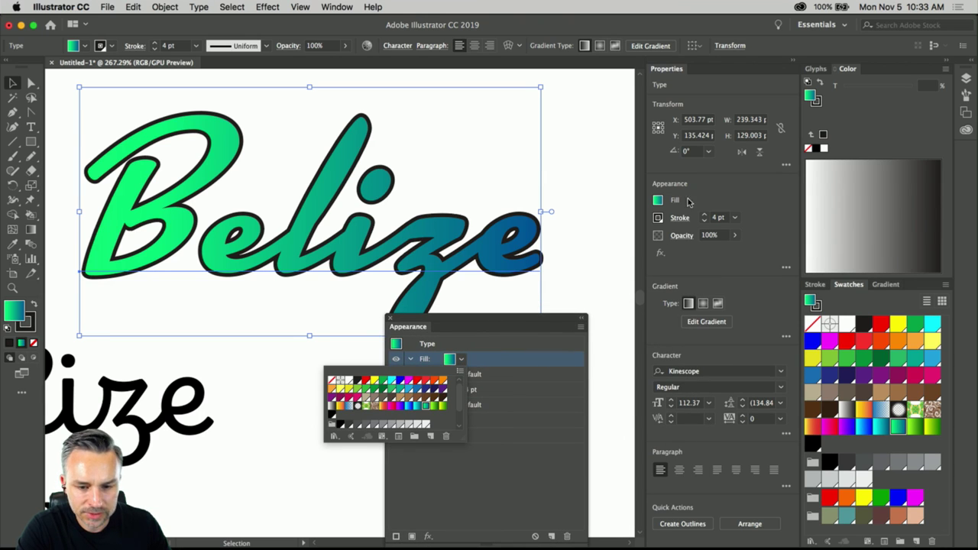
{"action": "left_click", "coordinate": [764, 272]}
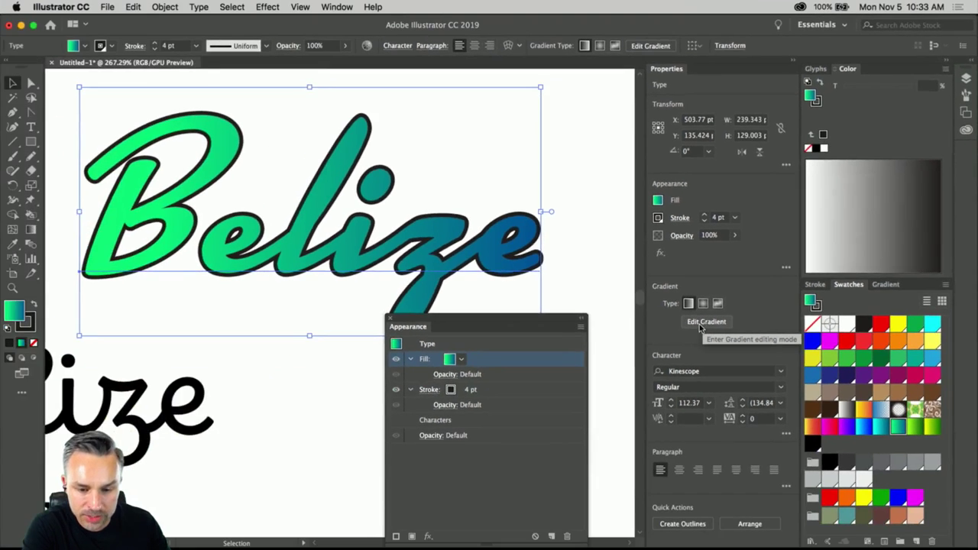
Step: Replace the blue gradient stop with teal 009696 and angle the gradient at -55.4° across Belize
{"action": "left_click", "coordinate": [652, 379]}
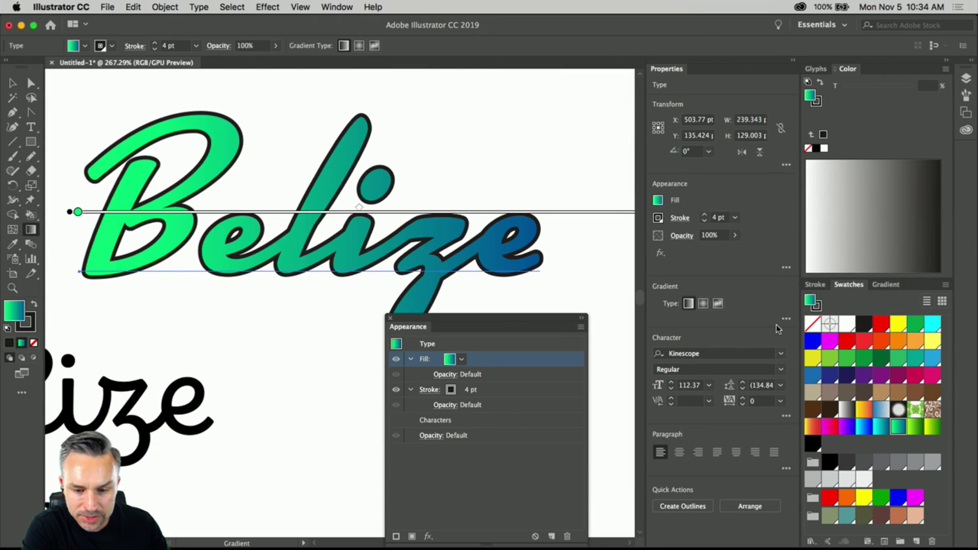
{"action": "left_click", "coordinate": [888, 284]}
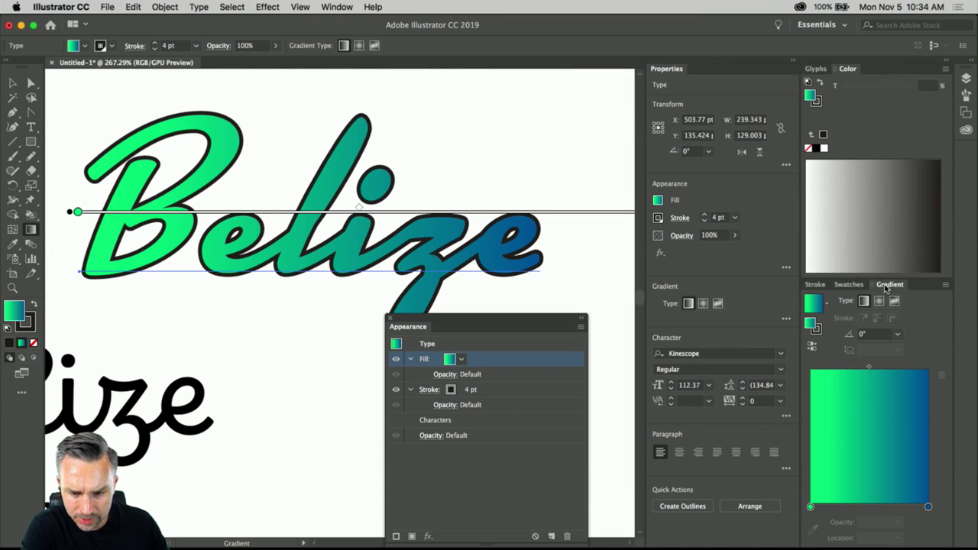
{"action": "left_click", "coordinate": [885, 507]}
{"action": "mouse_move", "coordinate": [927, 506]}
{"action": "left_mouse_down"}
{"action": "mouse_move", "coordinate": [926, 529]}
{"action": "mouse_move", "coordinate": [860, 517]}
{"action": "mouse_move", "coordinate": [927, 507]}
{"action": "left_mouse_up"}
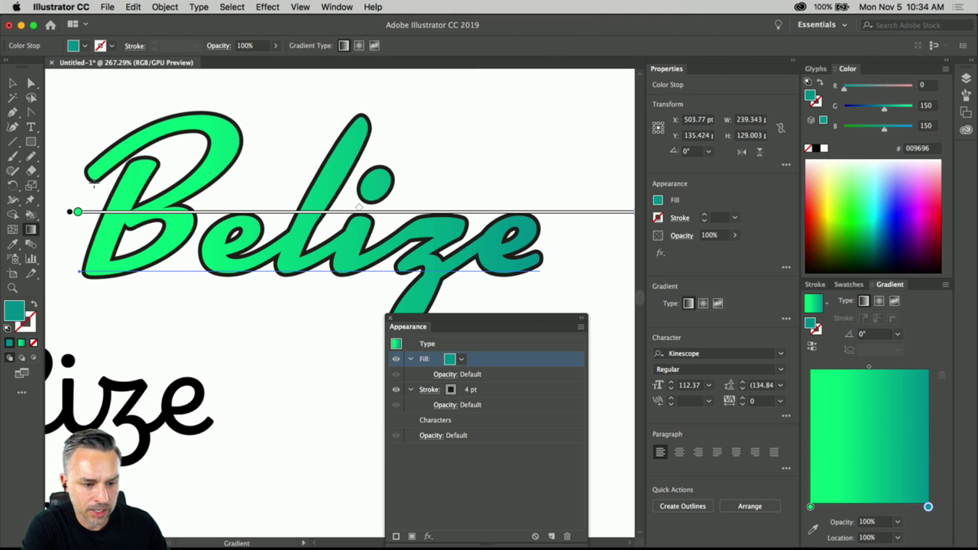
{"action": "mouse_move", "coordinate": [235, 126]}
{"action": "left_mouse_down"}
{"action": "mouse_move", "coordinate": [414, 265]}
{"action": "mouse_move", "coordinate": [499, 309]}
{"action": "left_mouse_up"}
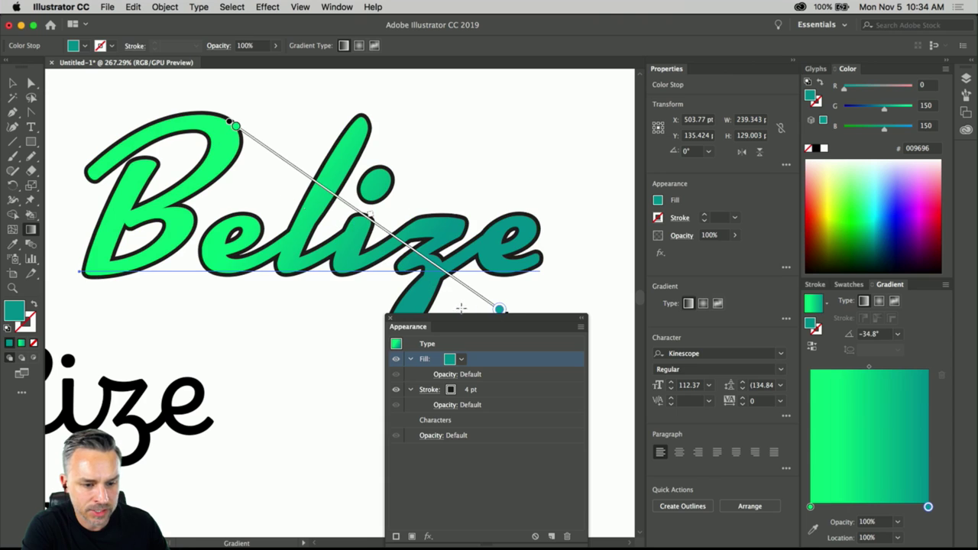
{"action": "left_click_drag", "start_coordinate": [170, 103], "coordinate": [390, 405]}
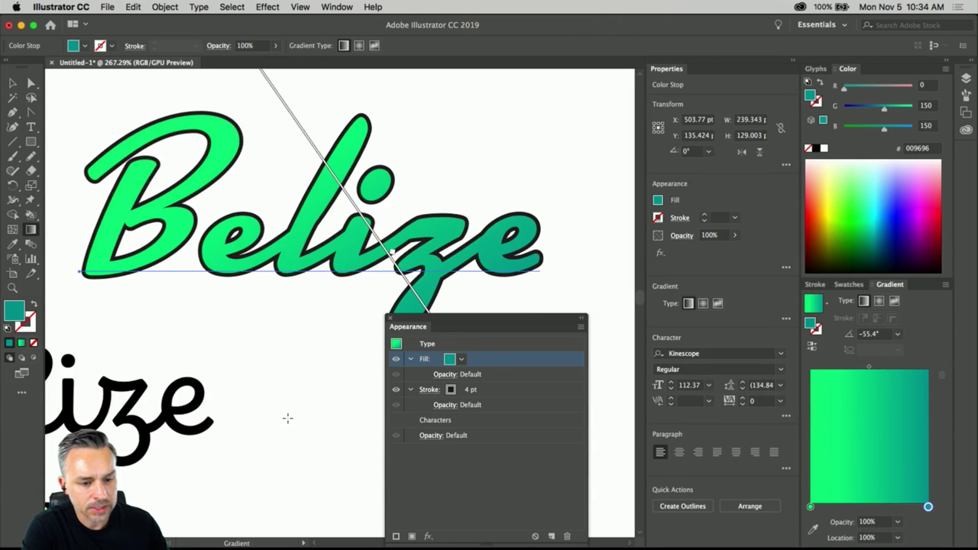
{"action": "key", "text": "v"}
{"action": "left_click", "coordinate": [269, 443]}
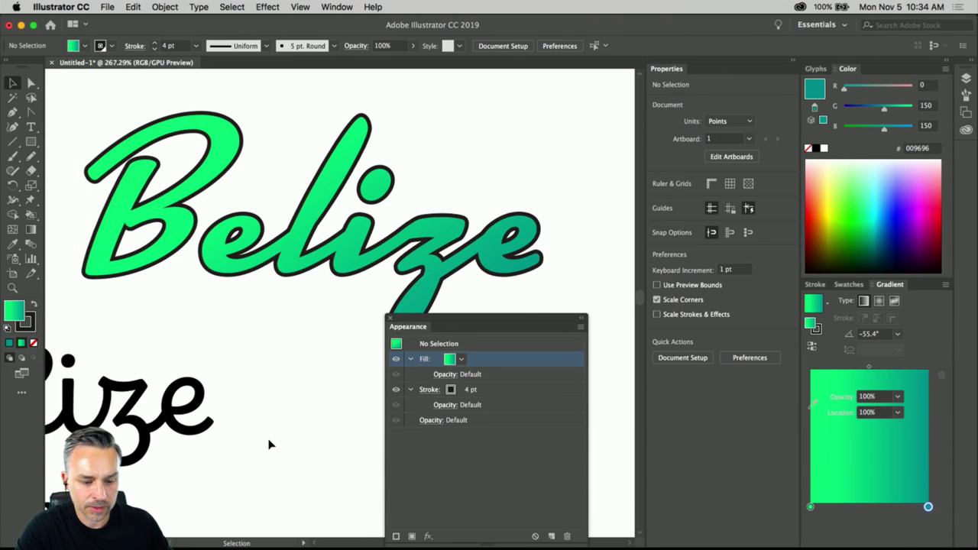
{"action": "key", "text": "super+minus"}
{"action": "key", "text": "super+minus"}
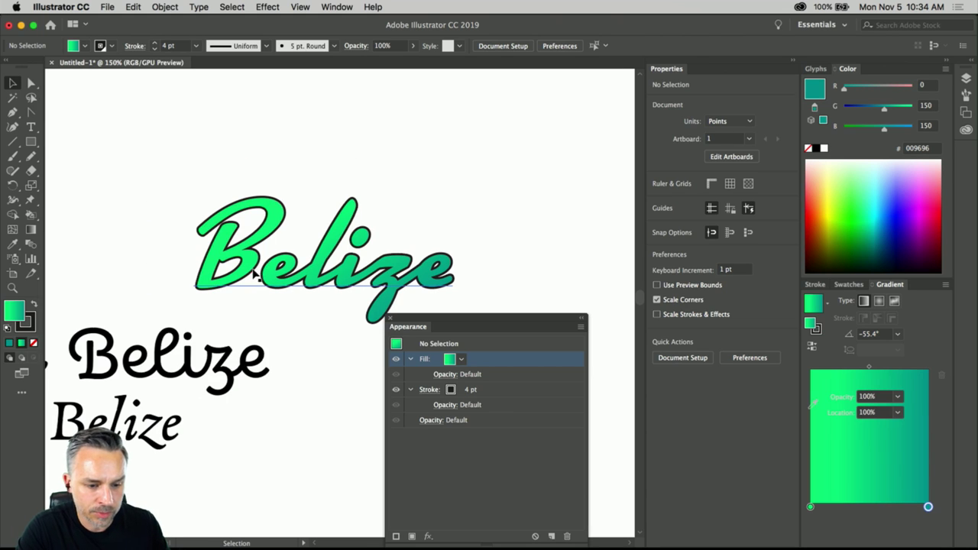
Step: Select Belize, place the Appearance panel beside it, and bring up its add fill/stroke menu
{"action": "left_click", "coordinate": [263, 273]}
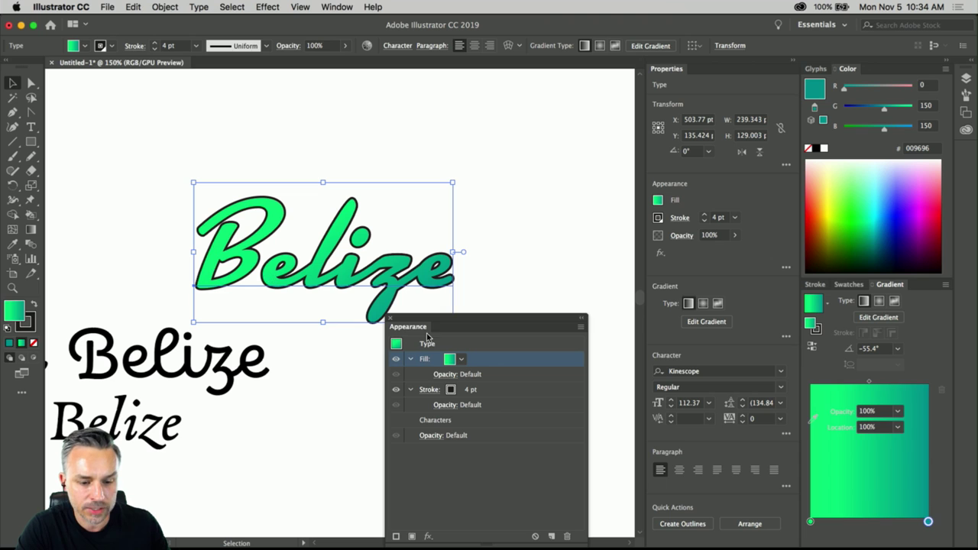
{"action": "left_click_drag", "start_coordinate": [468, 326], "coordinate": [558, 207]}
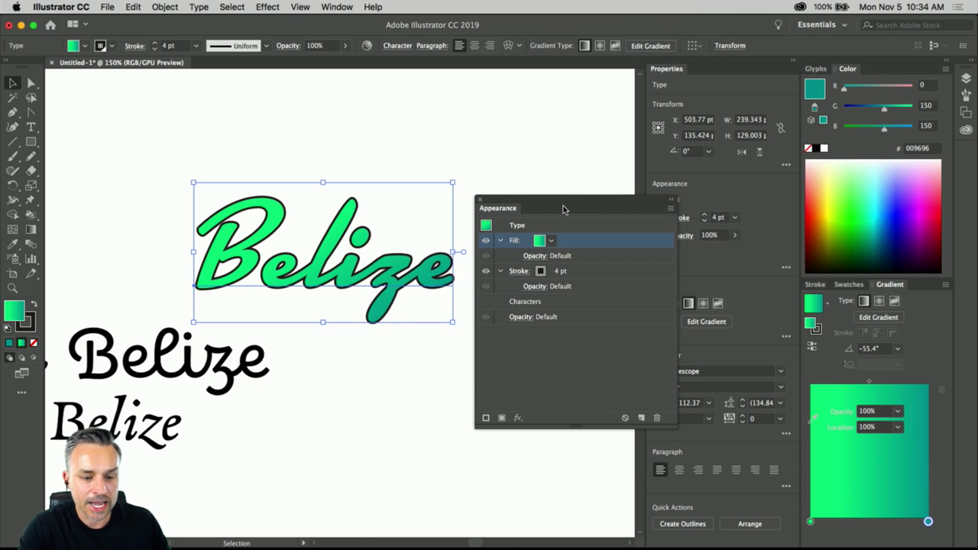
{"action": "scroll", "coordinate": [333, 189], "scroll_direction": "up", "scroll_amount": 5}
{"action": "scroll", "coordinate": [372, 226], "scroll_direction": "down", "scroll_amount": 3}
{"action": "scroll", "coordinate": [372, 226], "scroll_direction": "left", "scroll_amount": 3}
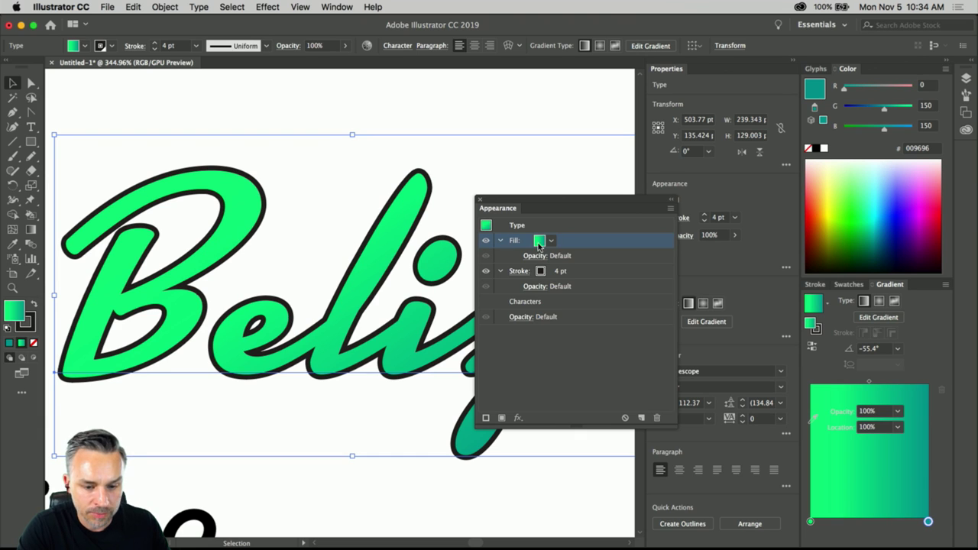
{"action": "left_click", "coordinate": [675, 208]}
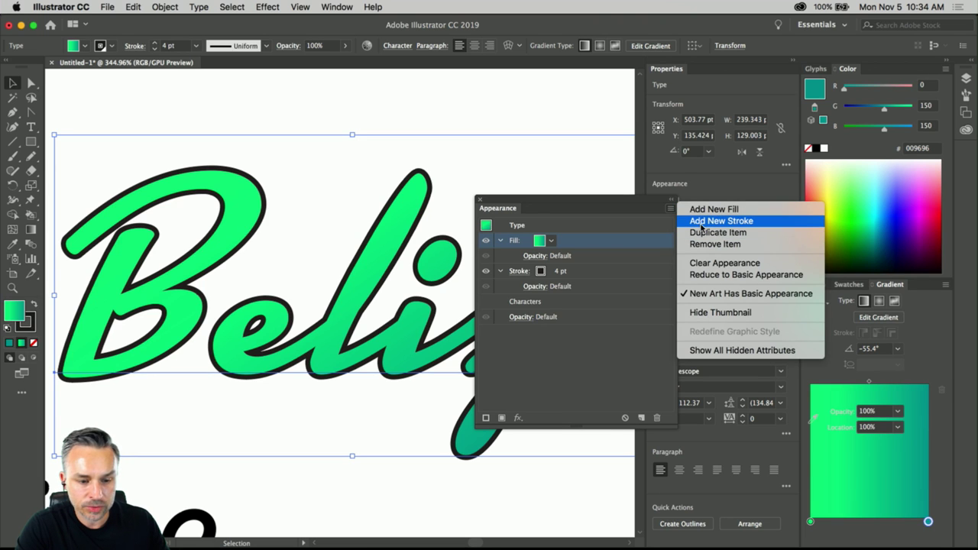
Step: Add a second stroke beneath the fill, colour it red-orange and widen it to 9 pt
{"action": "left_click", "coordinate": [702, 221]}
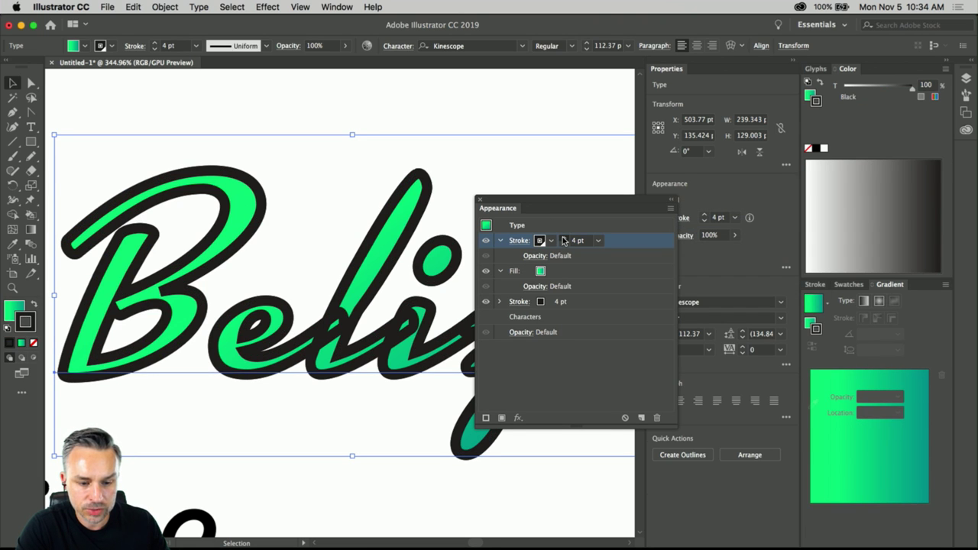
{"action": "left_click", "coordinate": [563, 238]}
{"action": "left_click", "coordinate": [563, 238]}
{"action": "left_click", "coordinate": [563, 238]}
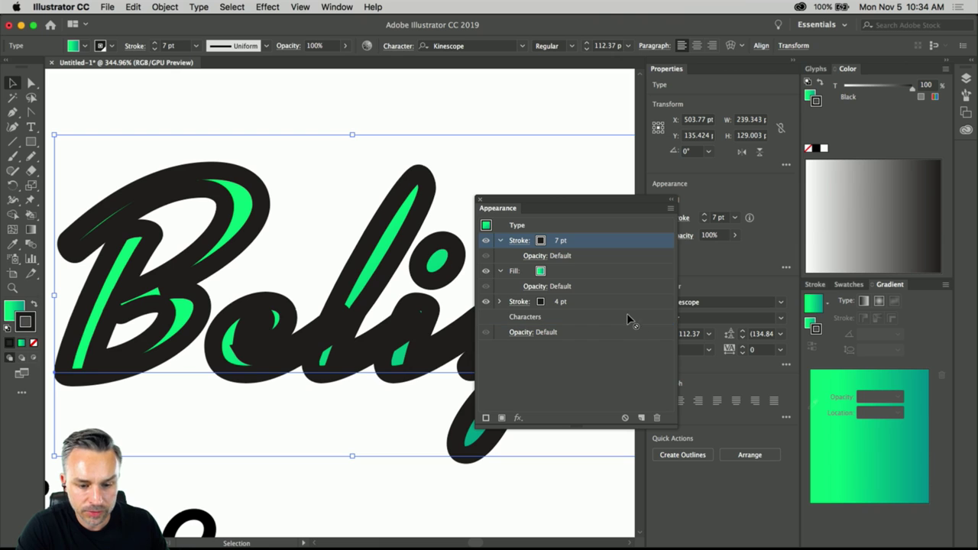
{"action": "left_click_drag", "start_coordinate": [628, 319], "coordinate": [628, 311]}
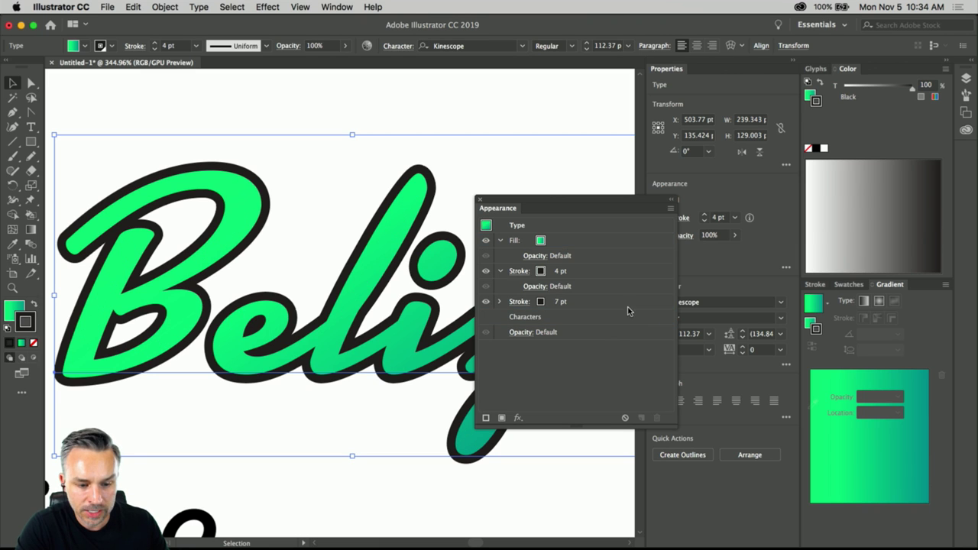
{"action": "left_click", "coordinate": [540, 303]}
{"action": "left_click", "coordinate": [540, 302]}
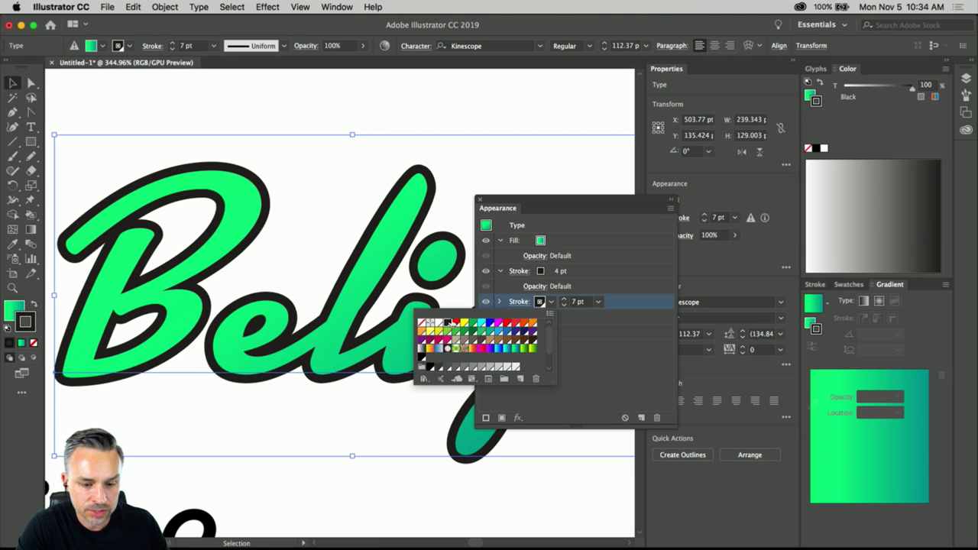
{"action": "left_click", "coordinate": [422, 335]}
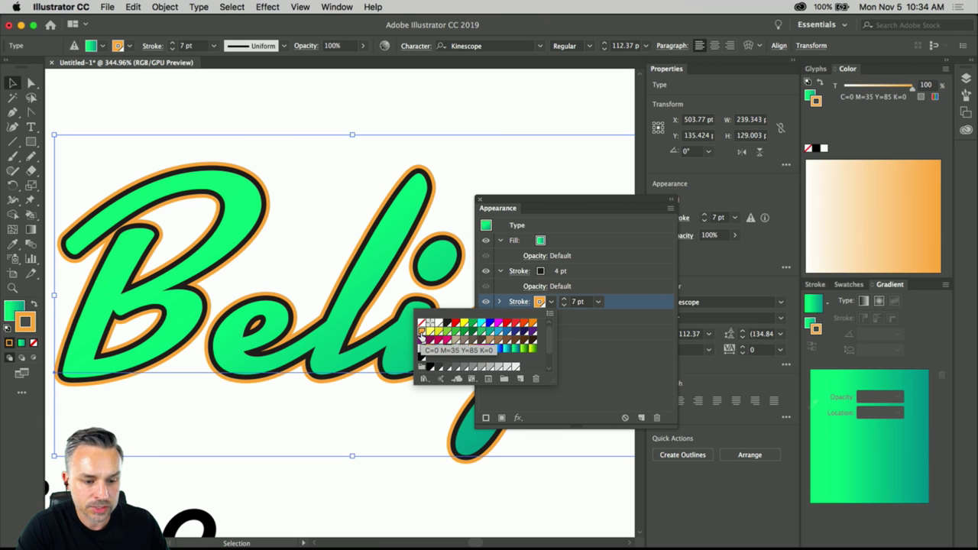
{"action": "left_click", "coordinate": [526, 324]}
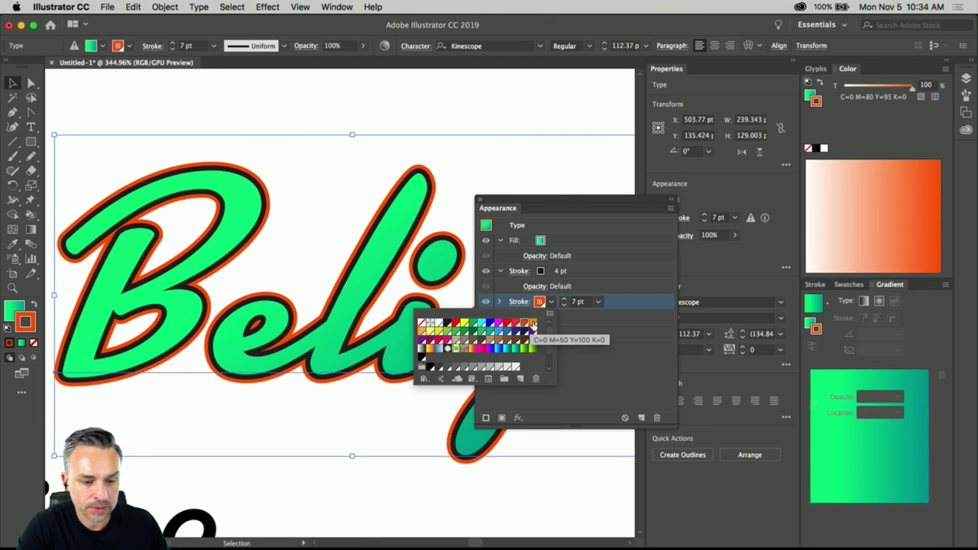
{"action": "left_click", "coordinate": [534, 324]}
{"action": "left_click", "coordinate": [526, 324]}
{"action": "left_click", "coordinate": [618, 369]}
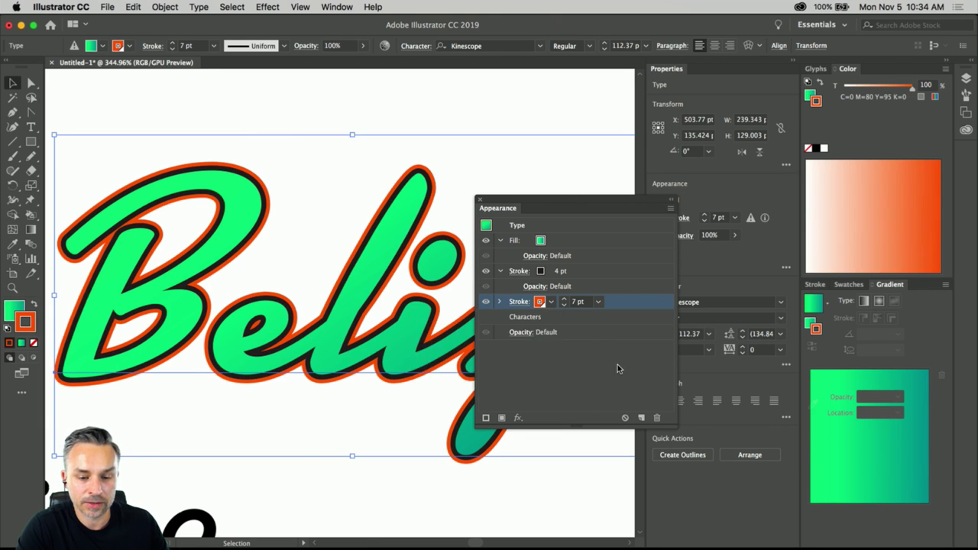
{"action": "left_click", "coordinate": [564, 301]}
{"action": "left_click", "coordinate": [564, 301]}
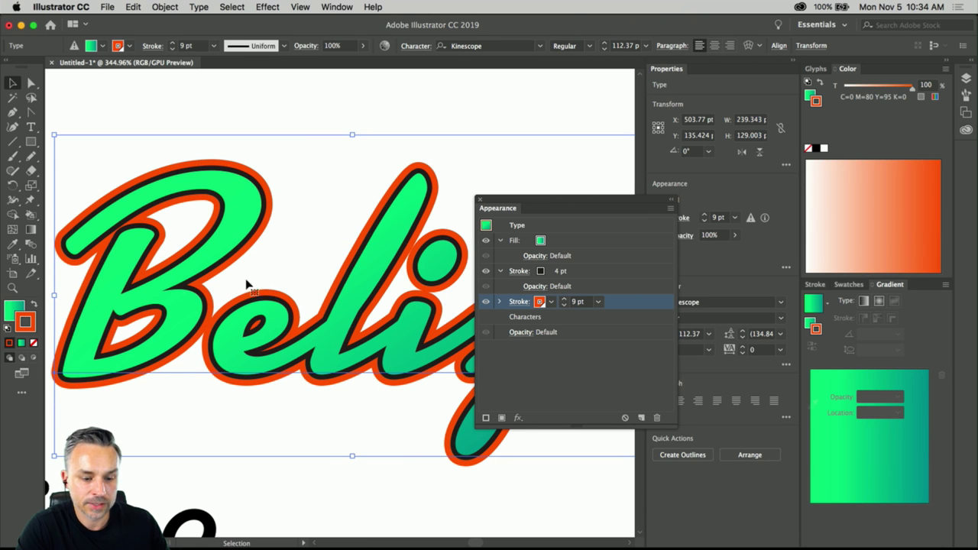
Step: Try a yellow-red gradient on the 9 pt outer stroke, then deselect and zoom out
{"action": "scroll", "coordinate": [309, 321], "scroll_direction": "down", "scroll_amount": 5}
{"action": "left_click", "coordinate": [236, 231]}
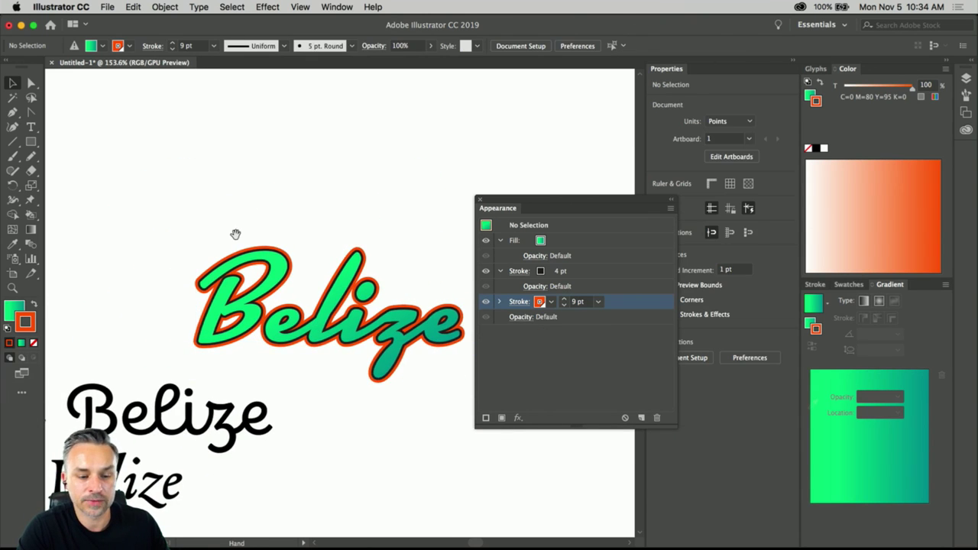
{"action": "left_click_drag", "start_coordinate": [236, 232], "coordinate": [174, 148]}
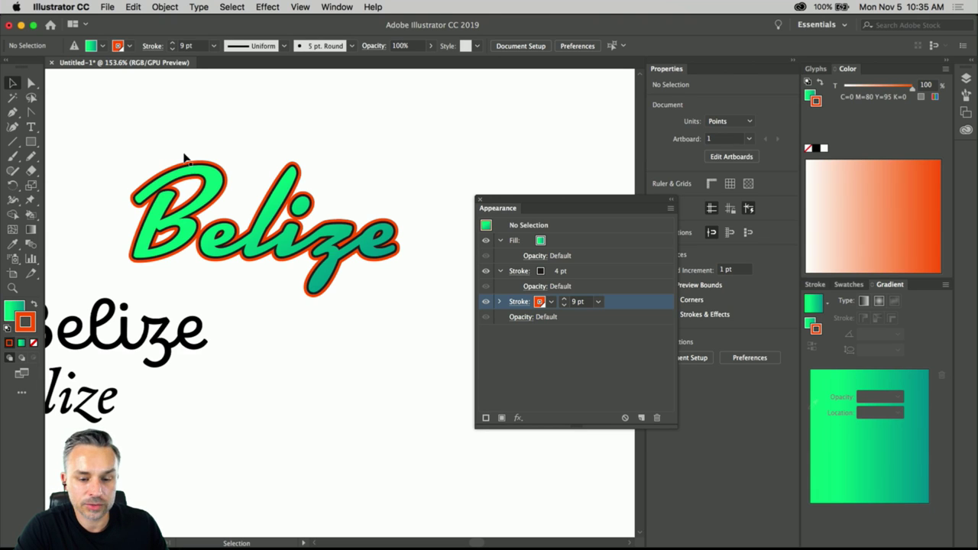
{"action": "left_click", "coordinate": [551, 301]}
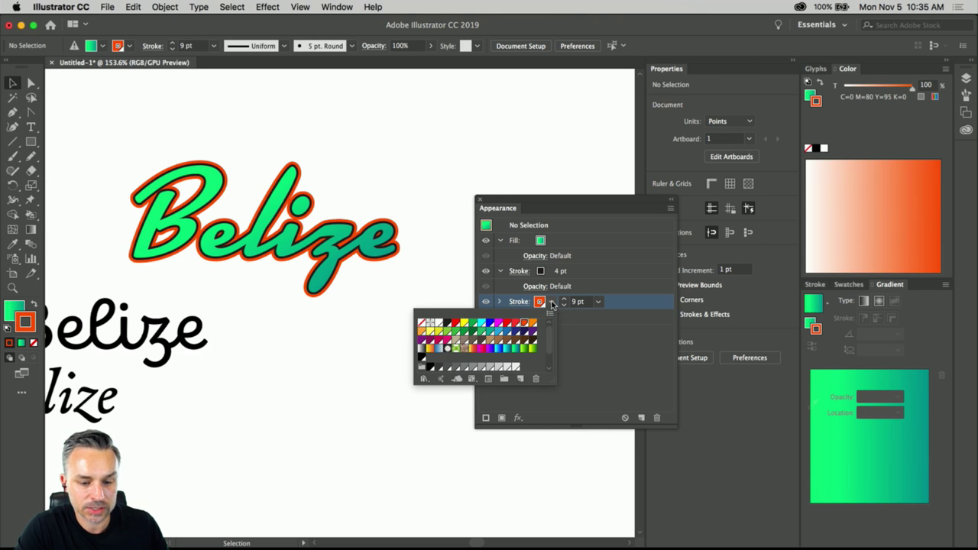
{"action": "left_click", "coordinate": [472, 349]}
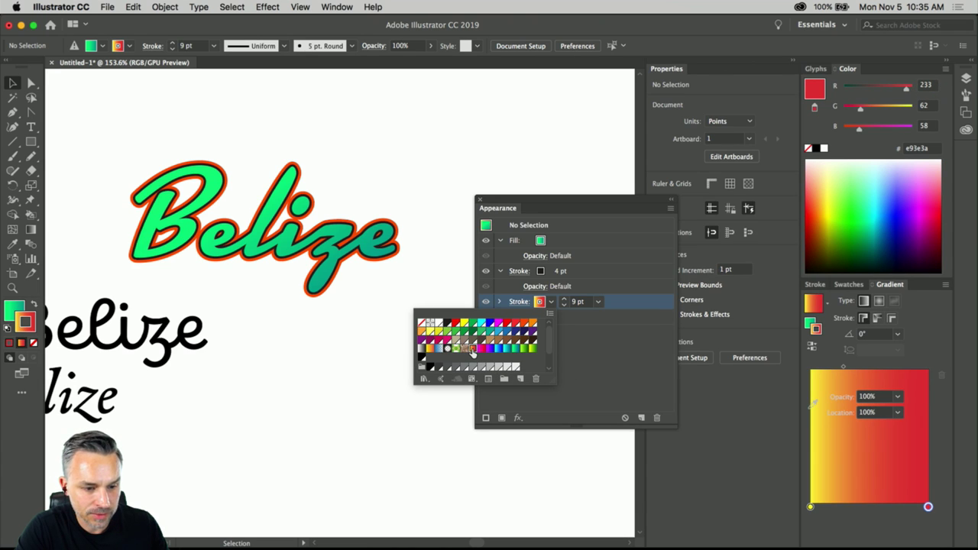
{"action": "left_click", "coordinate": [632, 371]}
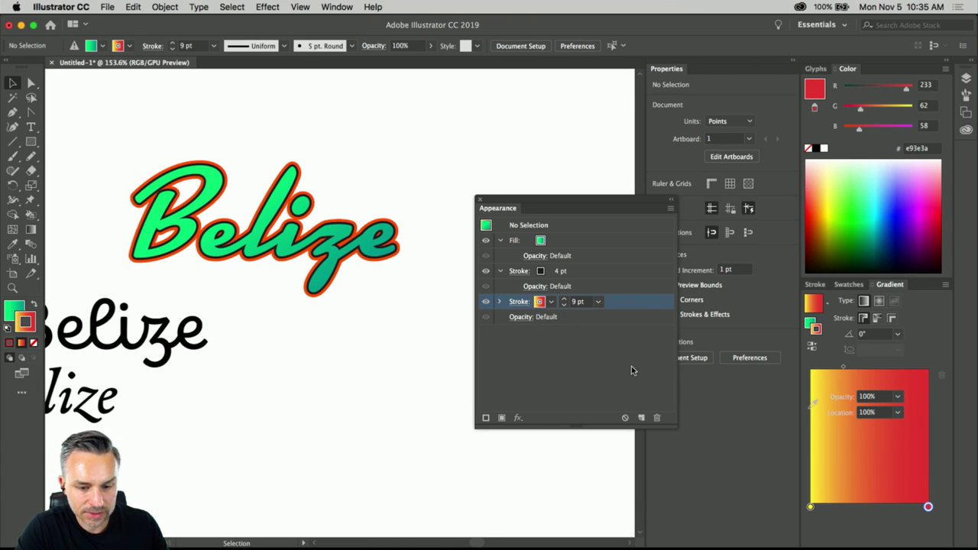
{"action": "left_click_drag", "start_coordinate": [334, 157], "coordinate": [253, 109]}
{"action": "left_click", "coordinate": [151, 100]}
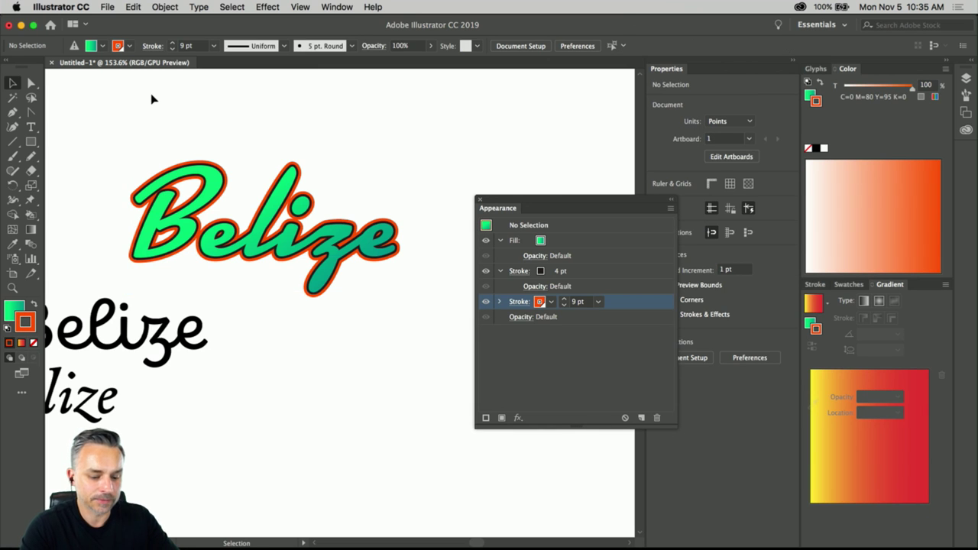
{"action": "key", "text": "super+minus"}
{"action": "key", "text": "super+minus"}
{"action": "key", "text": "super+minus"}
Step: Move the green Belize lettering toward the top-left, trying an enlargement and then undoing it
{"action": "left_click_drag", "start_coordinate": [185, 190], "coordinate": [227, 173]}
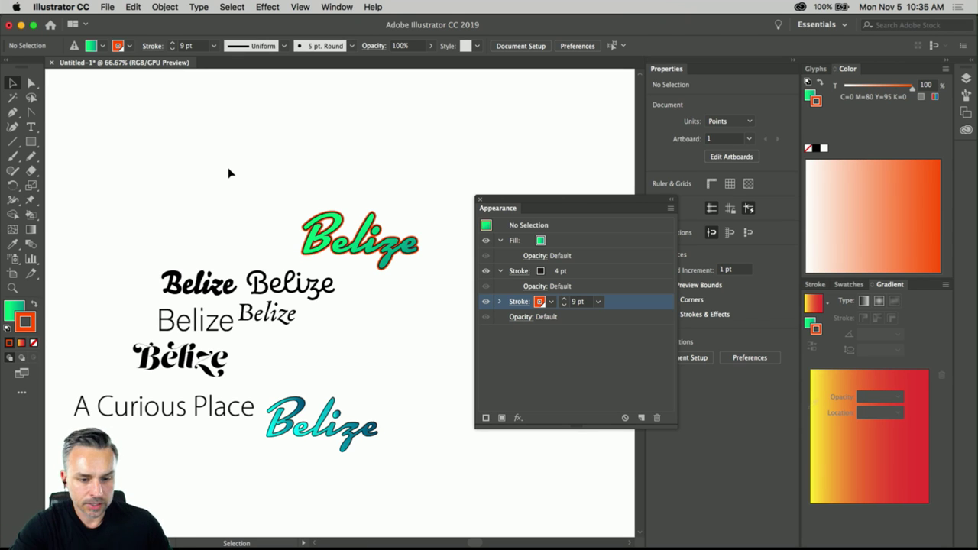
{"action": "left_click_drag", "start_coordinate": [321, 241], "coordinate": [126, 197]}
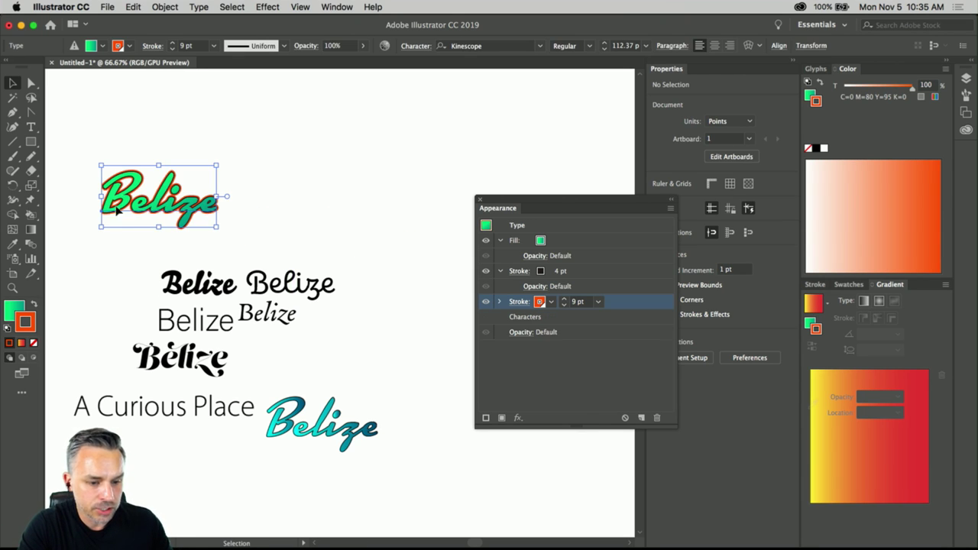
{"action": "left_click_drag", "start_coordinate": [221, 232], "coordinate": [303, 272]}
{"action": "left_click_drag", "start_coordinate": [161, 238], "coordinate": [181, 192]}
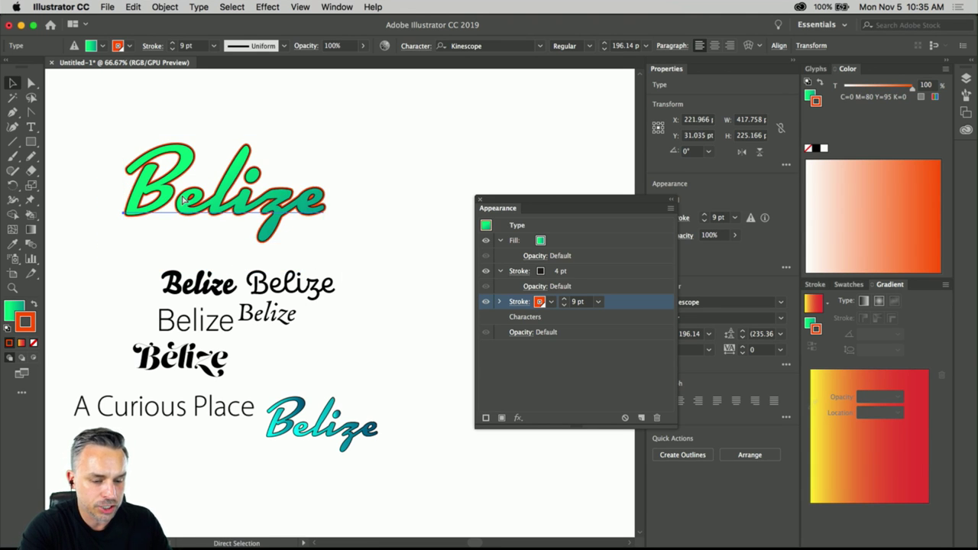
{"action": "key", "text": "super+z"}
{"action": "scroll", "coordinate": [127, 167], "scroll_direction": "up", "scroll_amount": 5}
{"action": "scroll", "coordinate": [127, 167], "scroll_direction": "up", "scroll_amount": 1}
{"action": "key", "text": "super+z"}
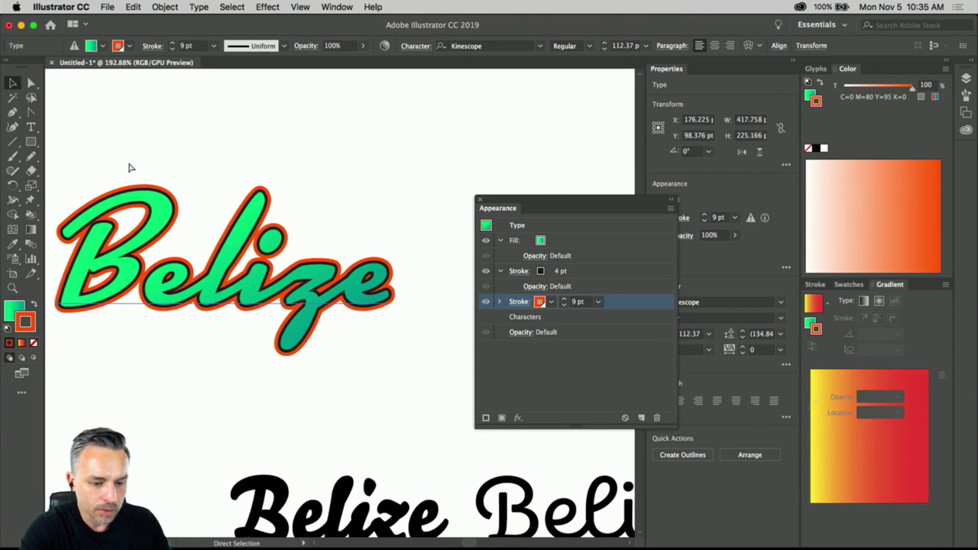
{"action": "left_click_drag", "start_coordinate": [133, 267], "coordinate": [163, 253]}
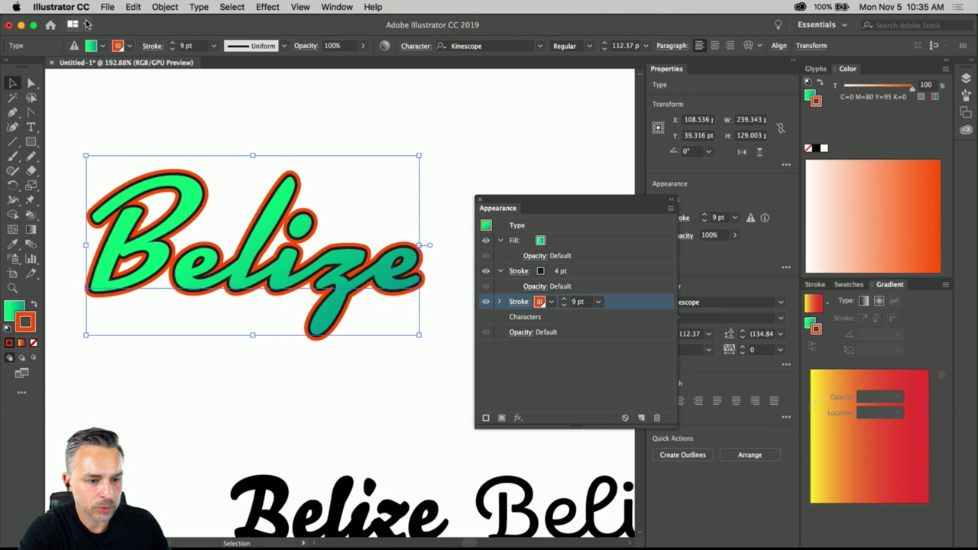
Step: Turn on Scale Strokes & Effects in General preferences, then enlarge the green Belize to 150 pt
{"action": "left_click", "coordinate": [63, 8]}
{"action": "mouse_move", "coordinate": [54, 44]}
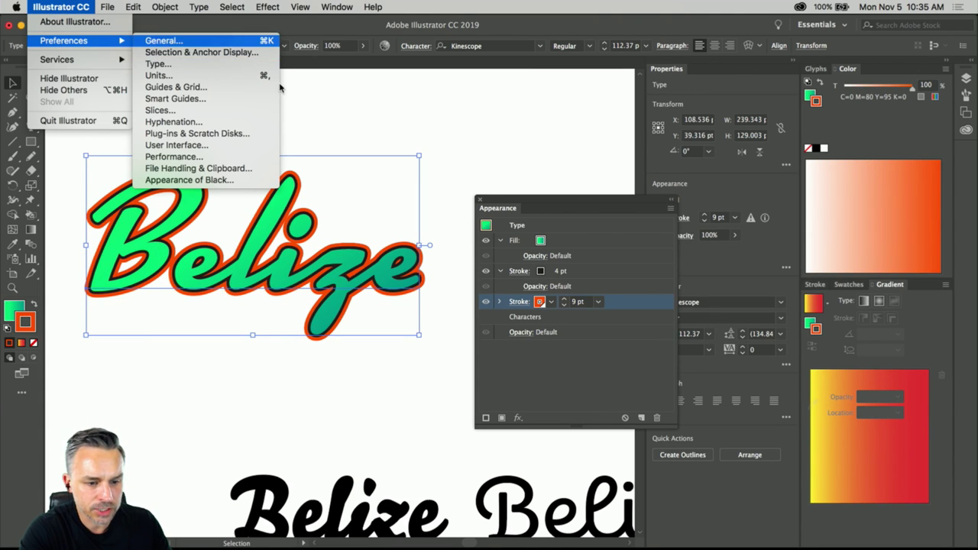
{"action": "key", "text": "super+k"}
{"action": "left_click", "coordinate": [499, 216]}
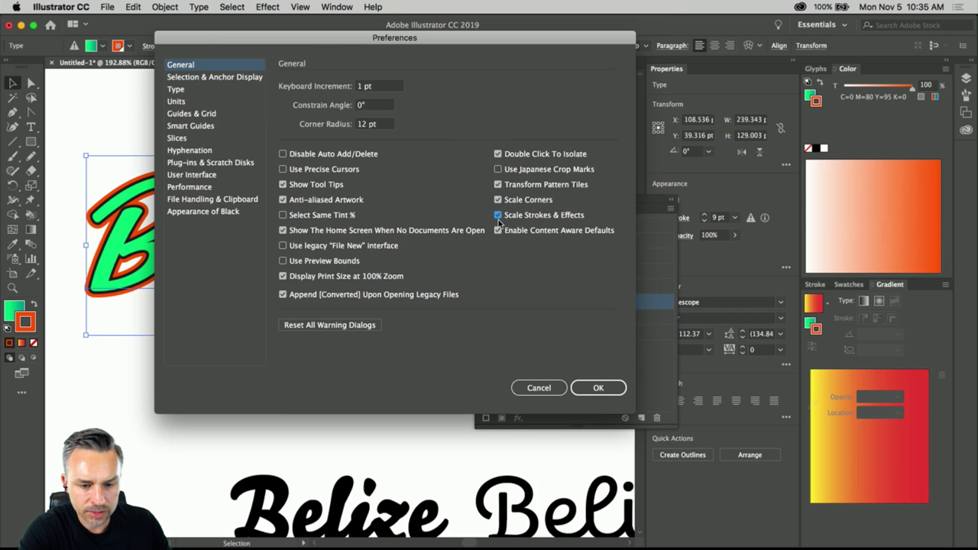
{"action": "left_click", "coordinate": [597, 387]}
{"action": "left_click_drag", "start_coordinate": [419, 336], "coordinate": [530, 395]}
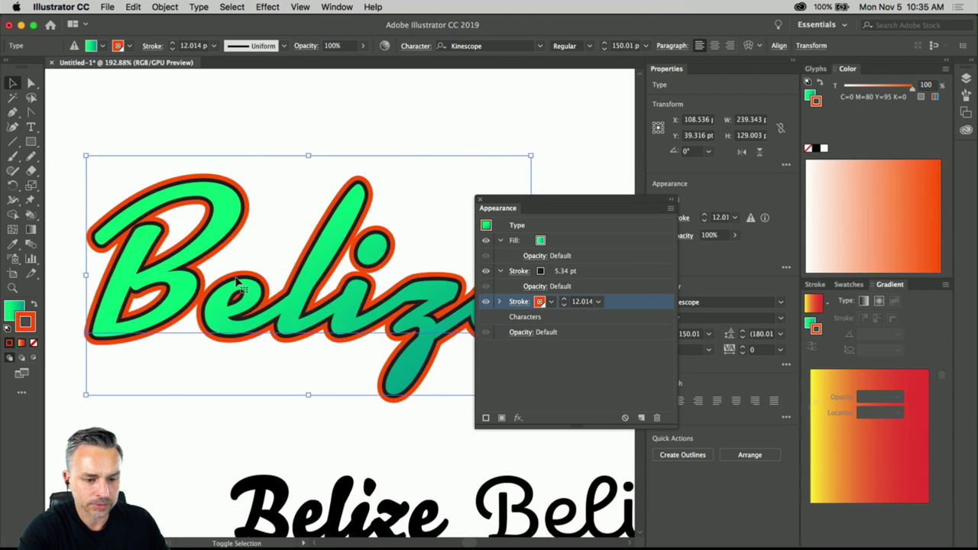
Step: Zoom out to see all samples and move the green Belize below them
{"action": "key", "text": "a"}
{"action": "key", "text": "super+1"}
{"action": "key", "text": "v"}
{"action": "key", "text": "super+minus"}
{"action": "scroll", "coordinate": [239, 259], "scroll_direction": "down", "scroll_amount": 5}
{"action": "scroll", "coordinate": [240, 259], "scroll_direction": "right", "scroll_amount": 5}
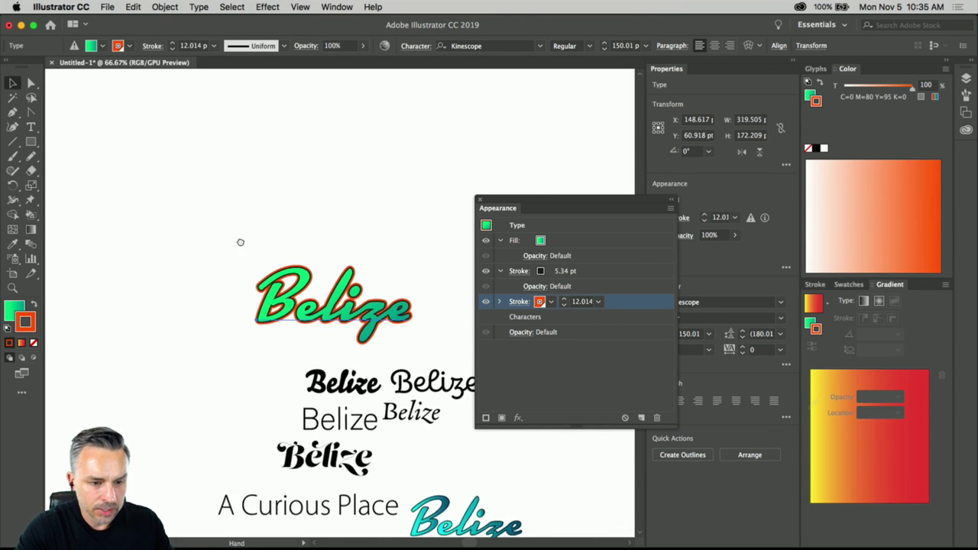
{"action": "left_click_drag", "start_coordinate": [162, 183], "coordinate": [211, 478]}
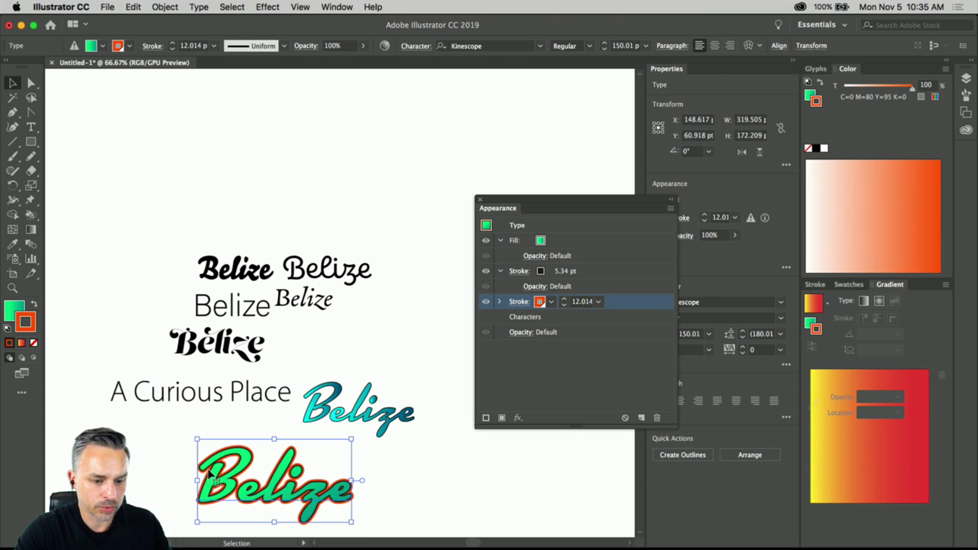
Step: Move the bold black Belize to the top-left and scale it up to about 138.69 pt
{"action": "left_click_drag", "start_coordinate": [206, 259], "coordinate": [175, 229]}
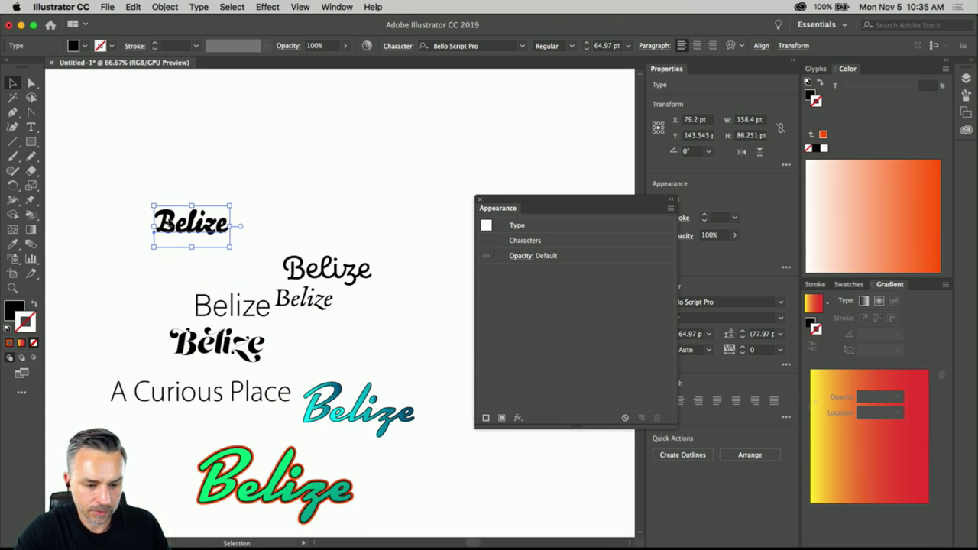
{"action": "key", "text": "i"}
{"action": "left_click", "coordinate": [243, 471]}
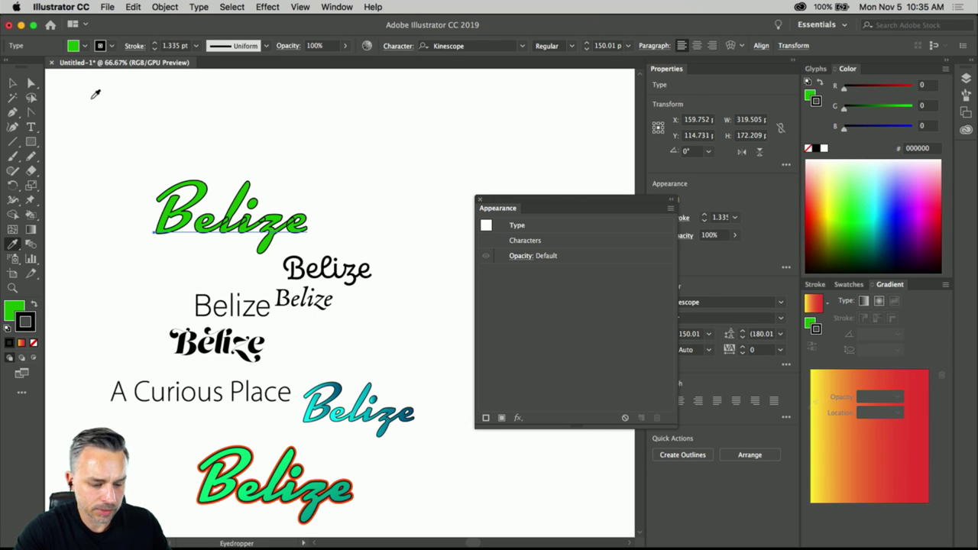
{"action": "key", "text": "super+z"}
{"action": "key", "text": "v"}
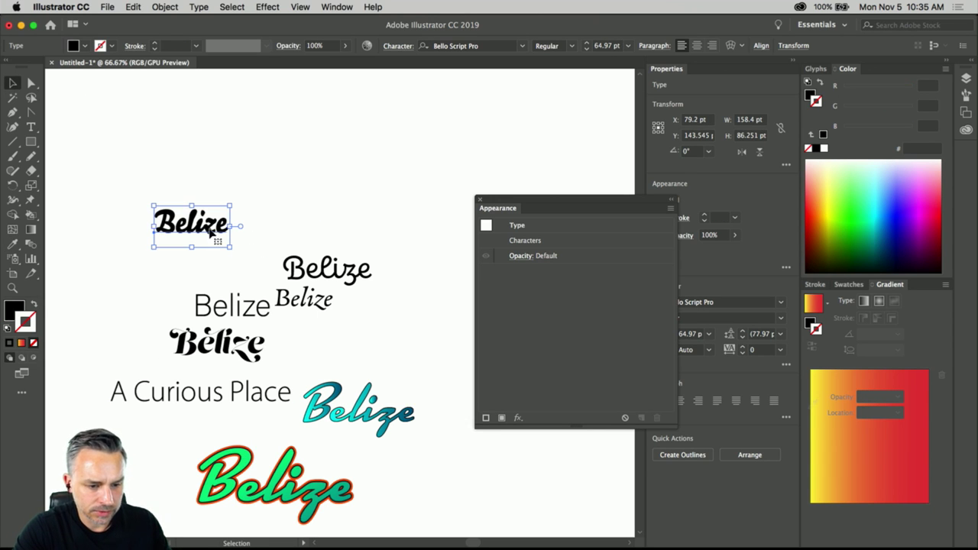
{"action": "left_click_drag", "start_coordinate": [231, 247], "coordinate": [317, 294]}
{"action": "left_click_drag", "start_coordinate": [186, 255], "coordinate": [188, 184]}
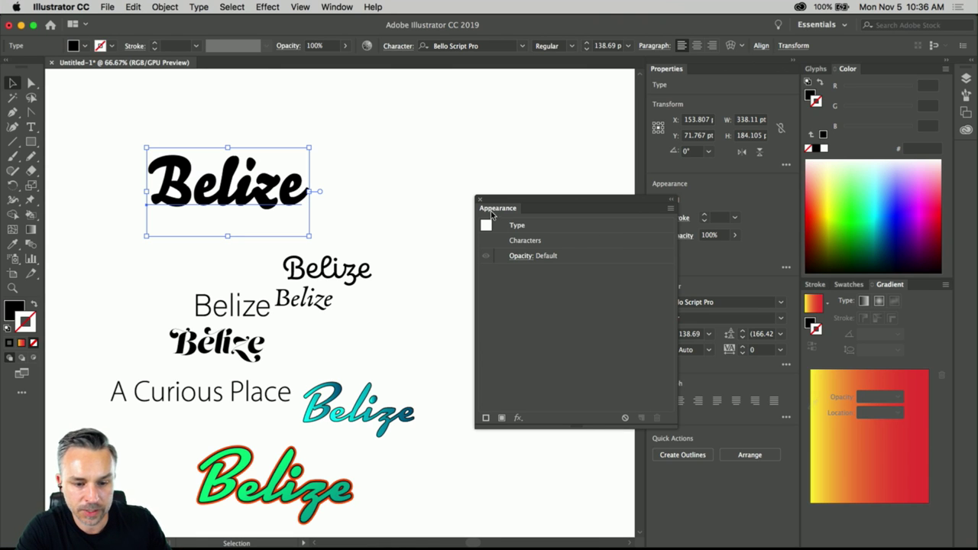
Step: Dock the Appearance panel and place an enlarged A Curious Place tagline under the heading
{"action": "left_click_drag", "start_coordinate": [491, 213], "coordinate": [713, 535]}
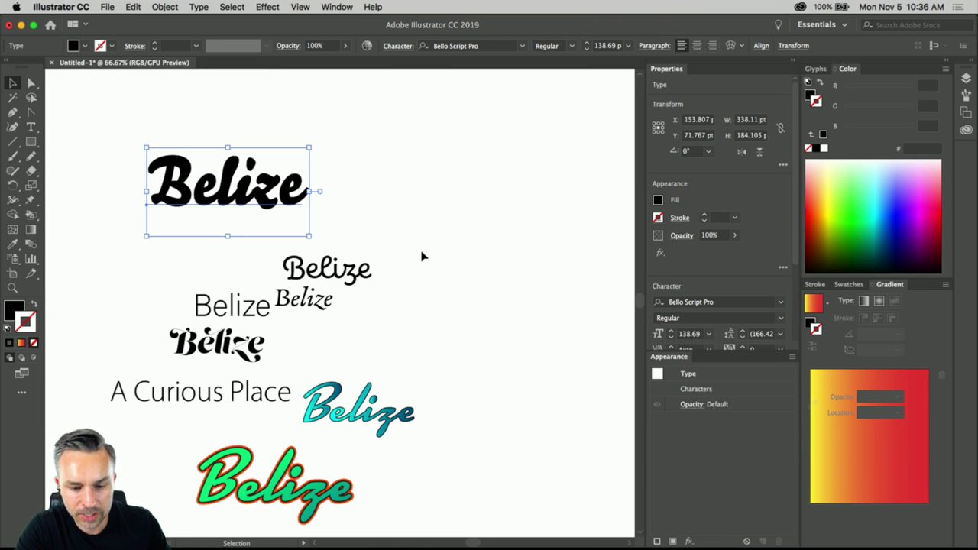
{"action": "left_click", "coordinate": [432, 257]}
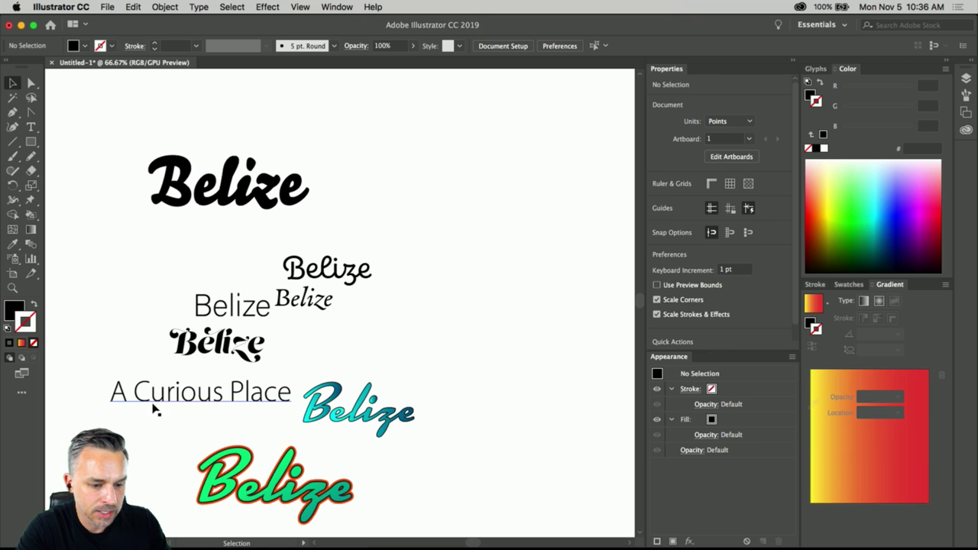
{"action": "left_click_drag", "start_coordinate": [152, 411], "coordinate": [192, 247]}
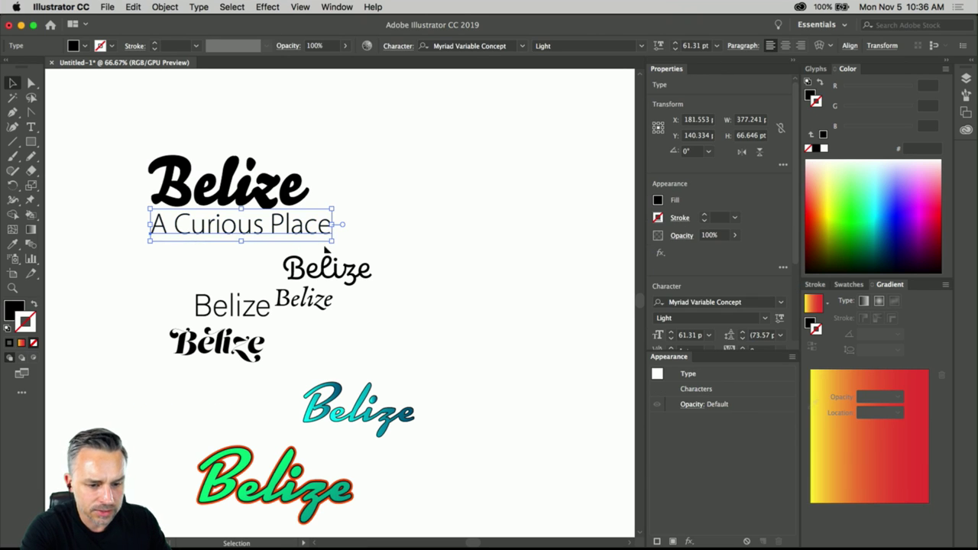
{"action": "left_click_drag", "start_coordinate": [331, 241], "coordinate": [419, 284]}
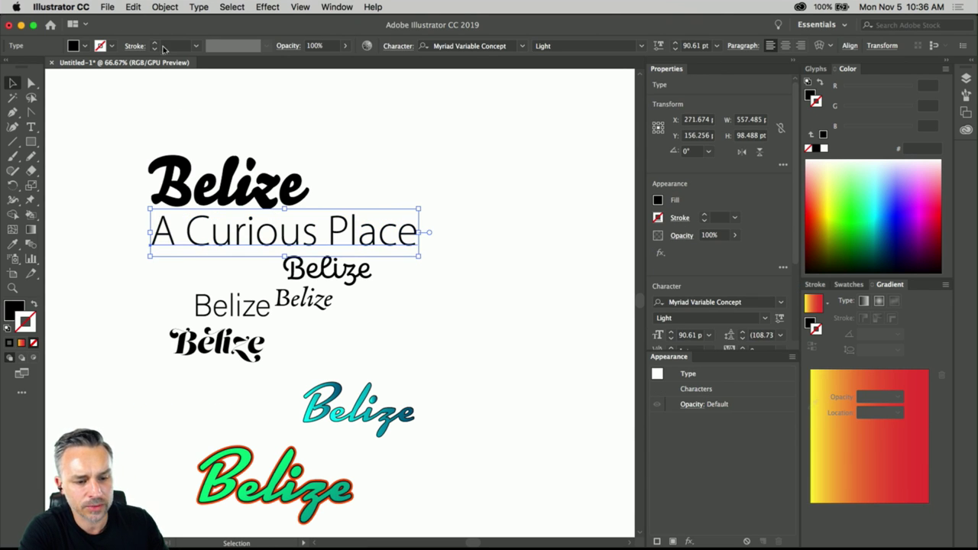
{"action": "left_click", "coordinate": [178, 124]}
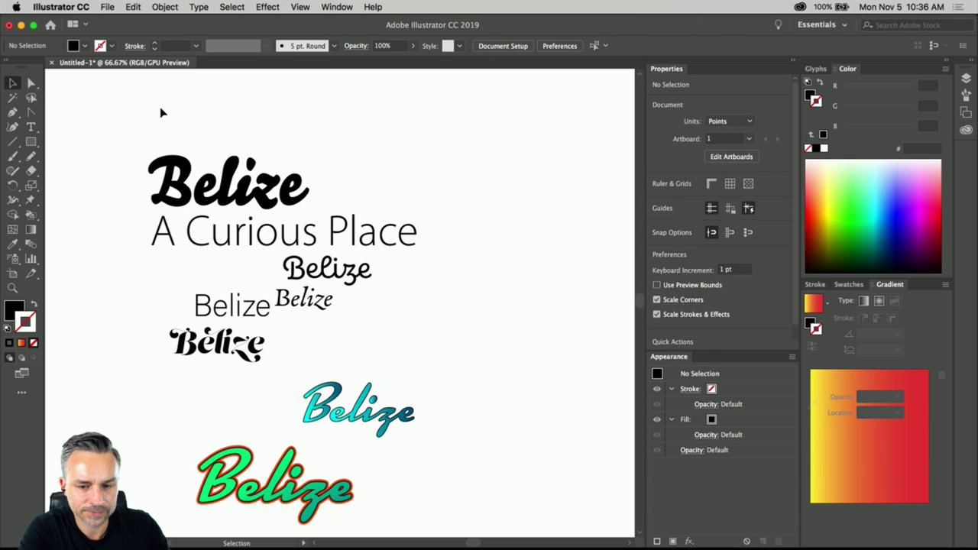
Step: Rearrange the small Belize samples and Alt-drag a copy of the thin Belize near the top
{"action": "left_click_drag", "start_coordinate": [306, 272], "coordinate": [309, 353]}
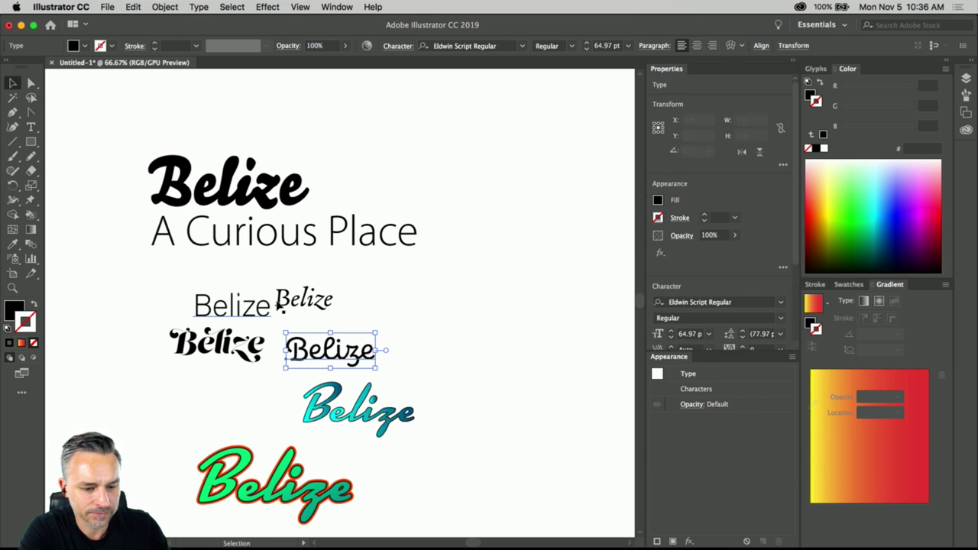
{"action": "left_click_drag", "start_coordinate": [322, 298], "coordinate": [343, 312]}
{"action": "left_click", "coordinate": [255, 274]}
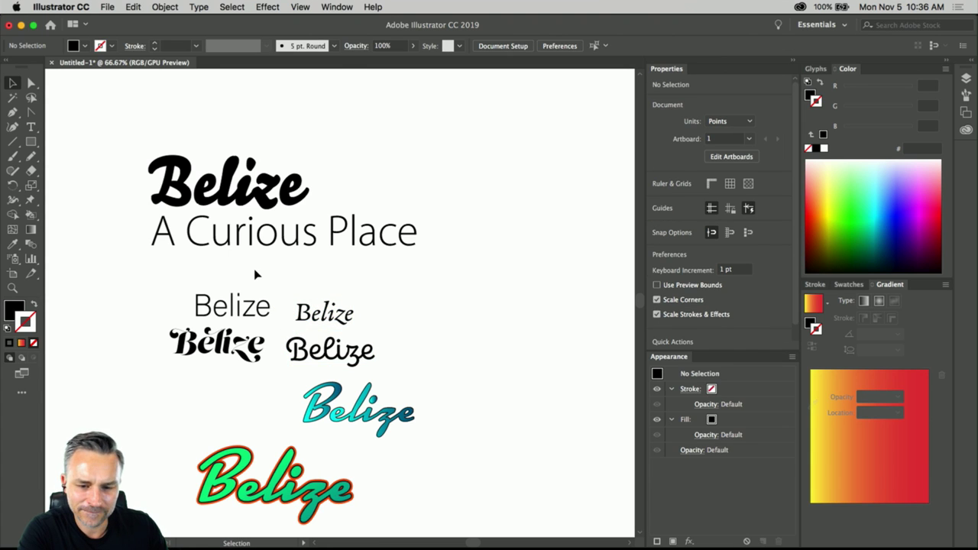
{"action": "left_click", "coordinate": [269, 183]}
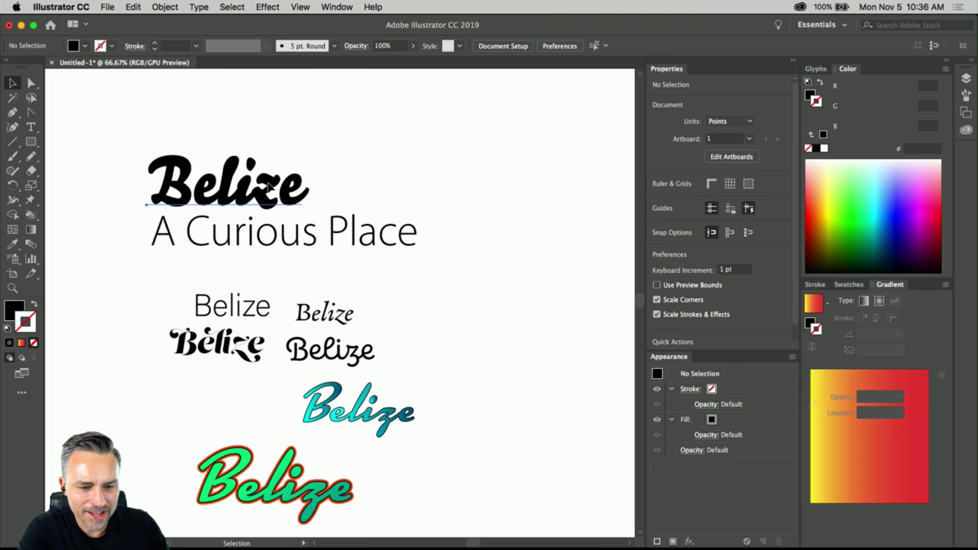
{"action": "left_click", "coordinate": [374, 226]}
{"action": "left_click", "coordinate": [200, 281]}
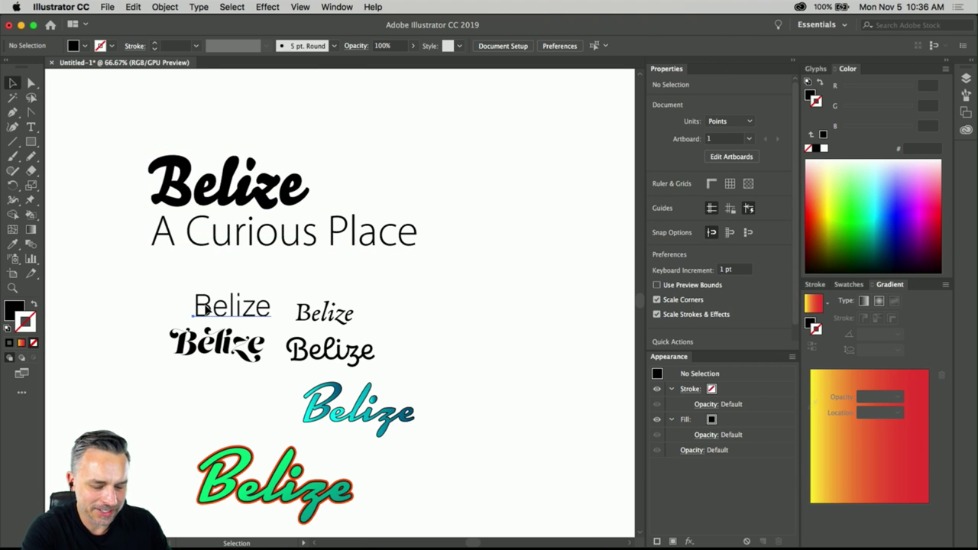
{"action": "left_click_drag", "start_coordinate": [204, 308], "coordinate": [380, 133]}
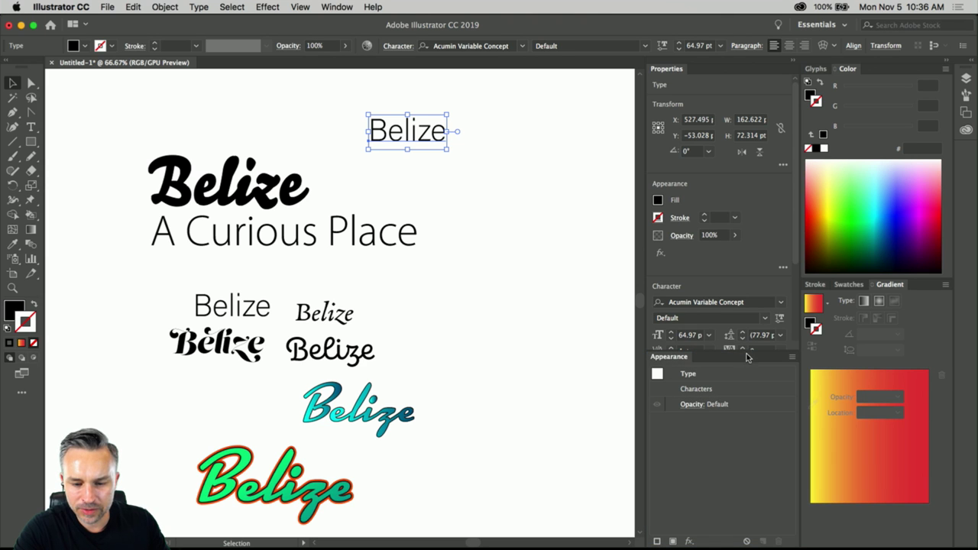
Step: Expand the character settings in Properties and select the thin Belize copy
{"action": "left_click_drag", "start_coordinate": [729, 353], "coordinate": [732, 481]}
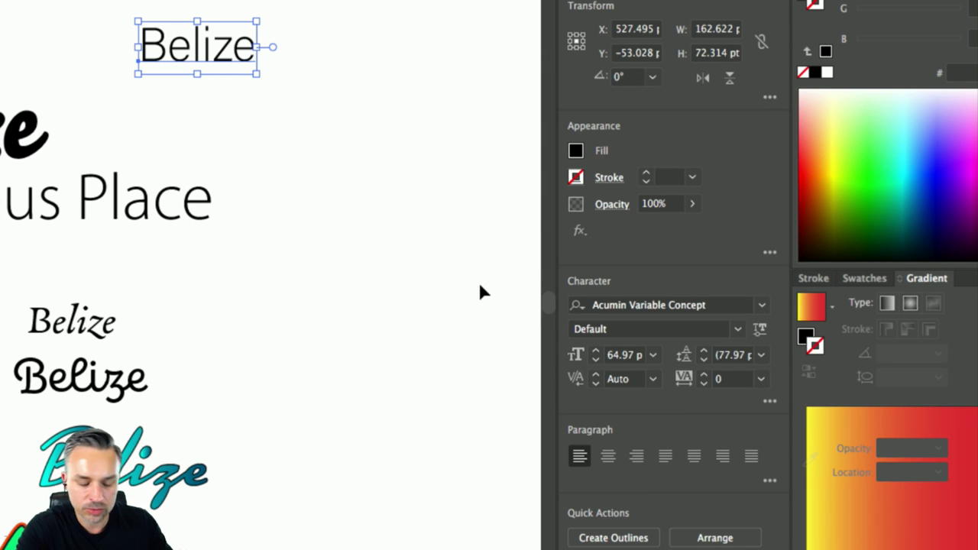
{"action": "left_click", "coordinate": [157, 135]}
{"action": "scroll", "coordinate": [224, 135], "scroll_direction": "up", "scroll_amount": 4}
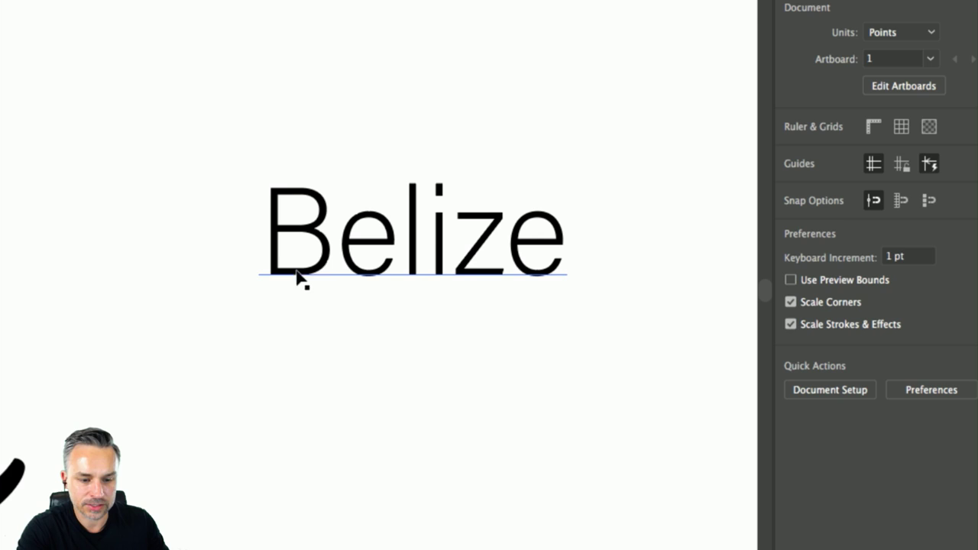
{"action": "left_click", "coordinate": [293, 269]}
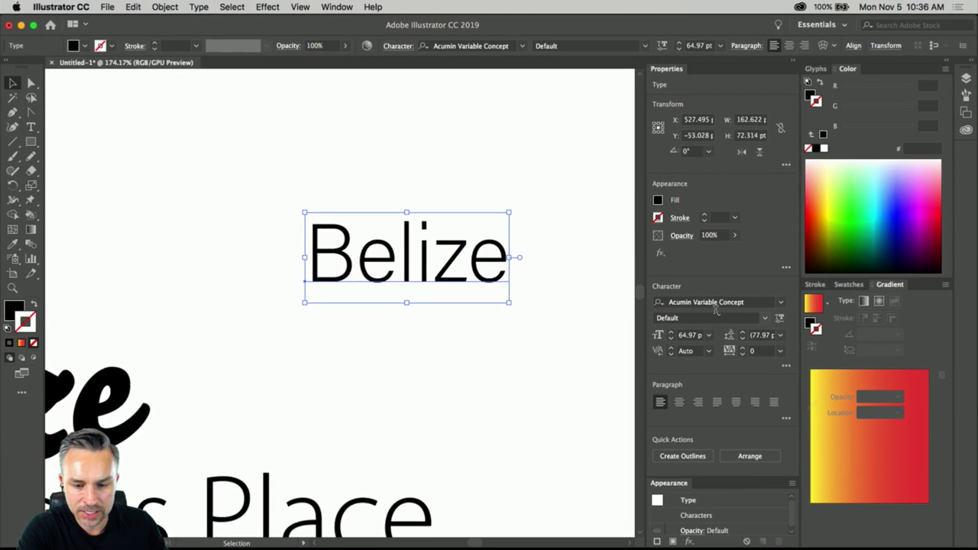
Step: Filter the Adobe Fonts list from Script to Slab Serif, briefly trying Blackletter first
{"action": "left_click", "coordinate": [780, 302]}
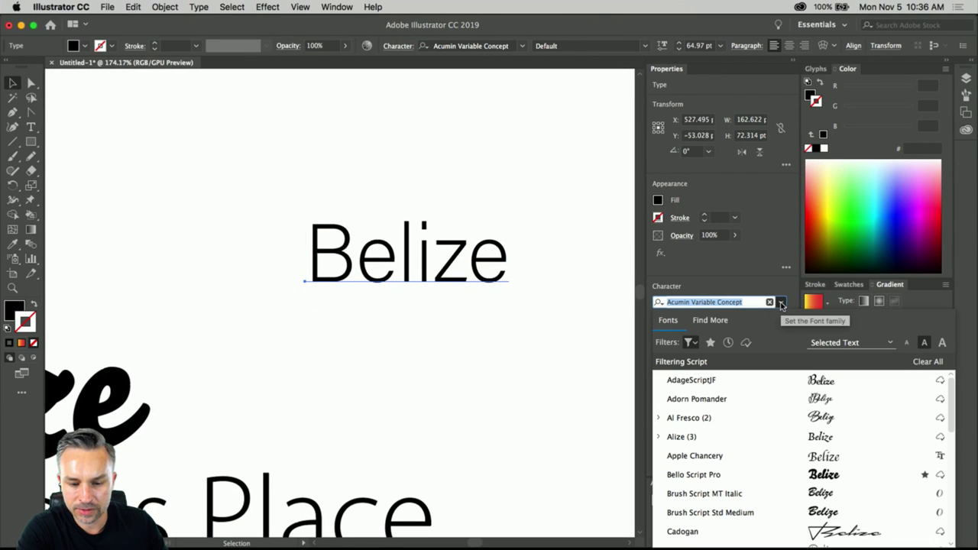
{"action": "left_click", "coordinate": [704, 321]}
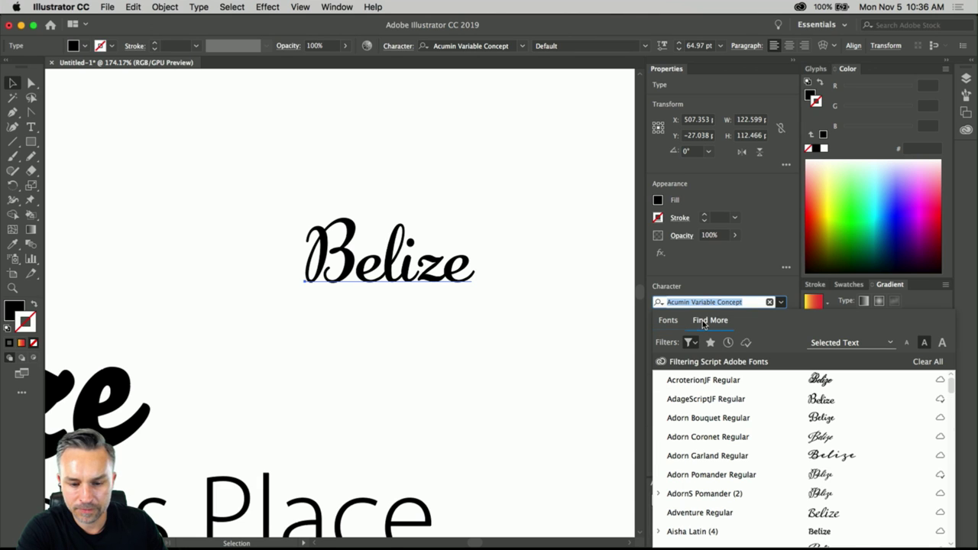
{"action": "left_click", "coordinate": [689, 343]}
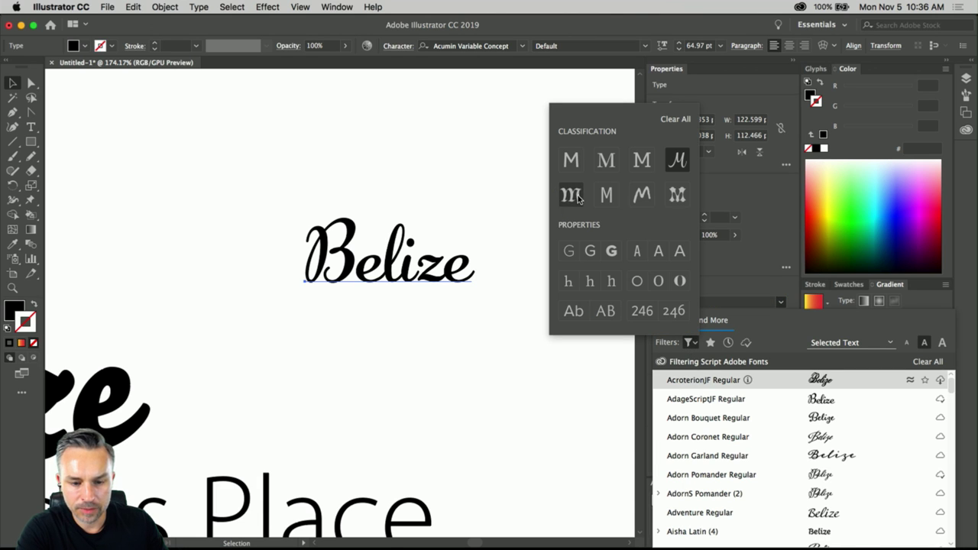
{"action": "left_click", "coordinate": [676, 160]}
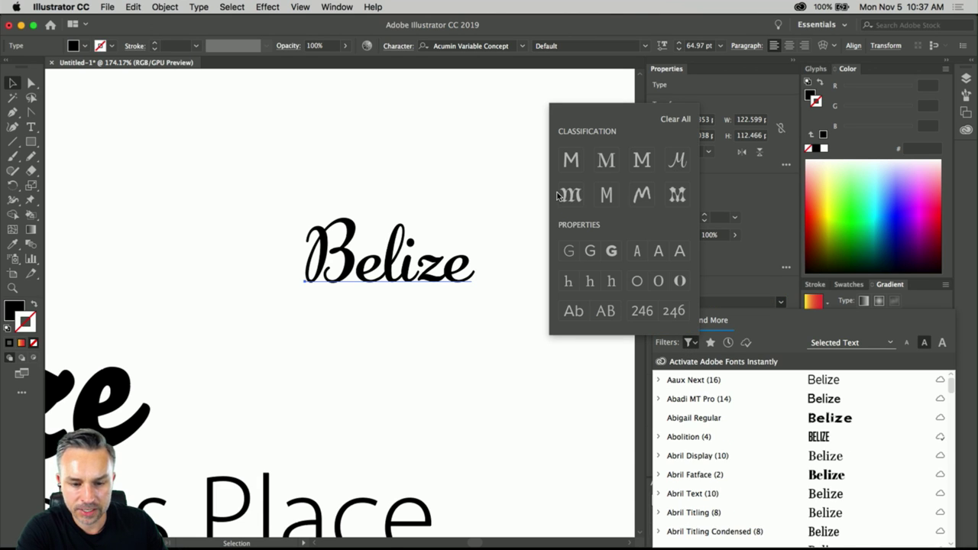
{"action": "left_click", "coordinate": [558, 195]}
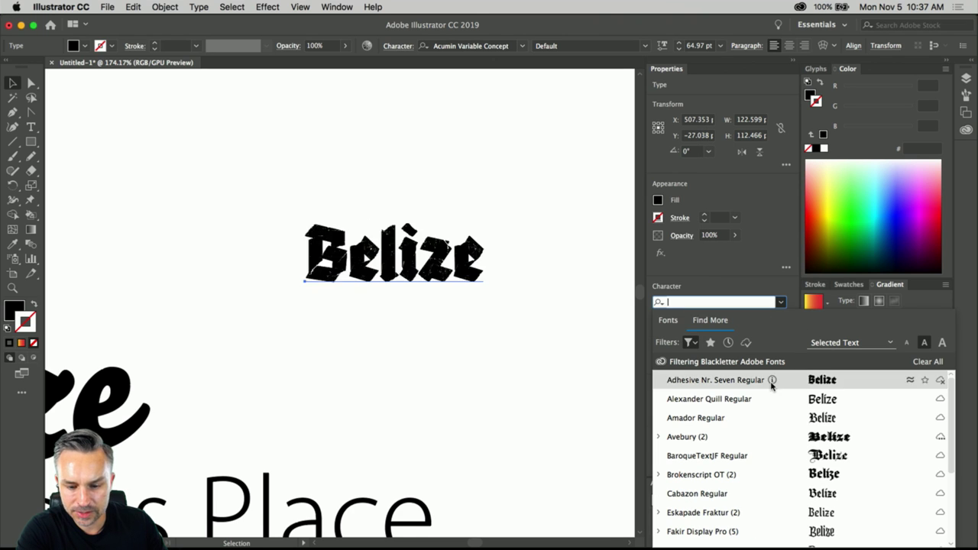
{"action": "scroll", "coordinate": [775, 433], "scroll_direction": "down", "scroll_amount": 3}
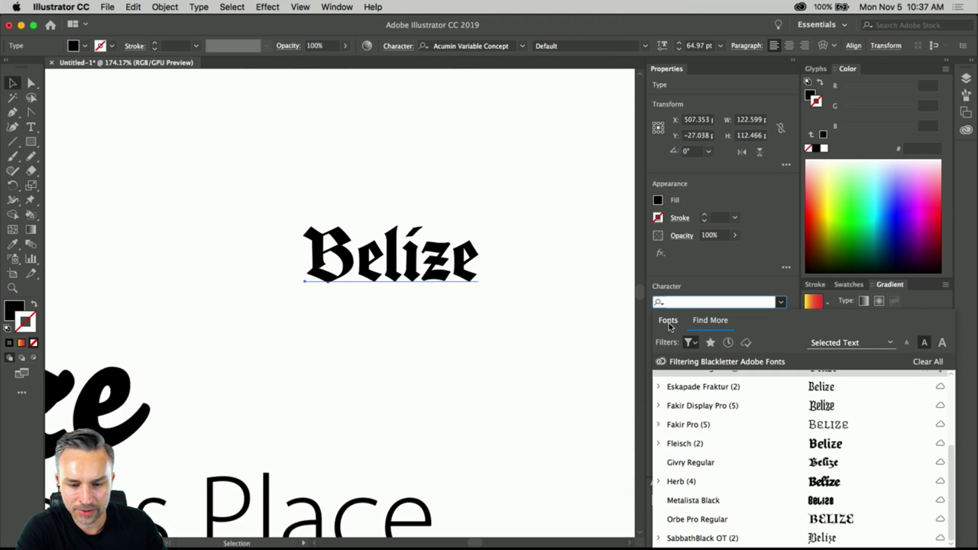
{"action": "left_click", "coordinate": [687, 344]}
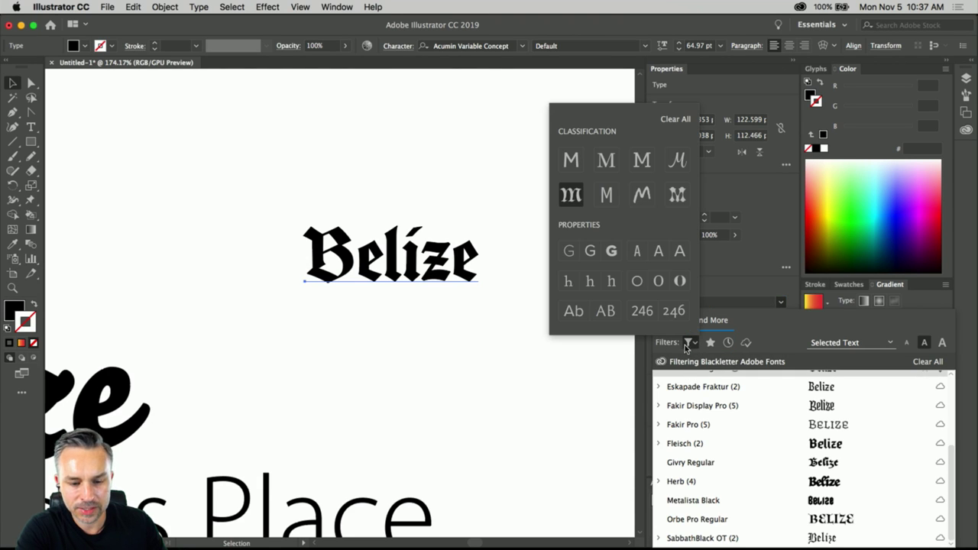
{"action": "left_click", "coordinate": [567, 201]}
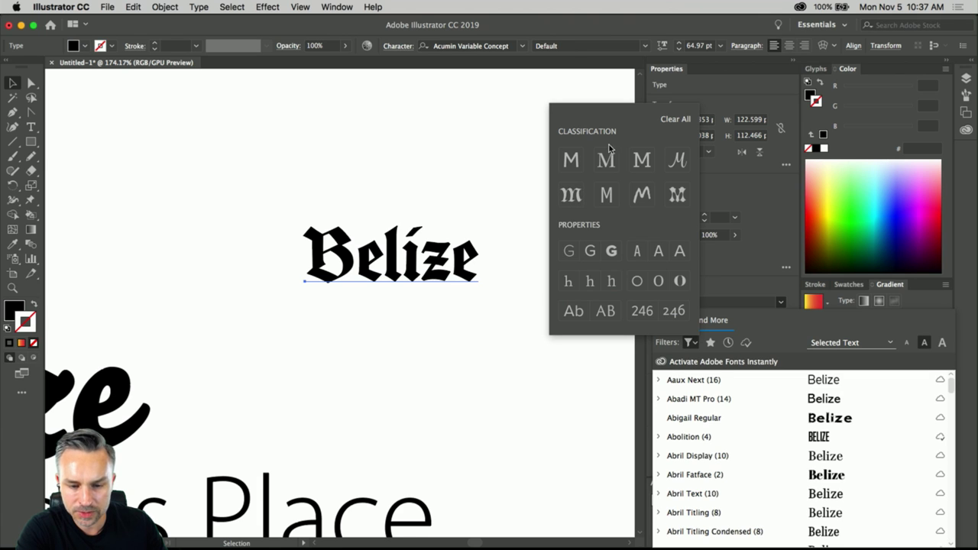
{"action": "left_click", "coordinate": [641, 160]}
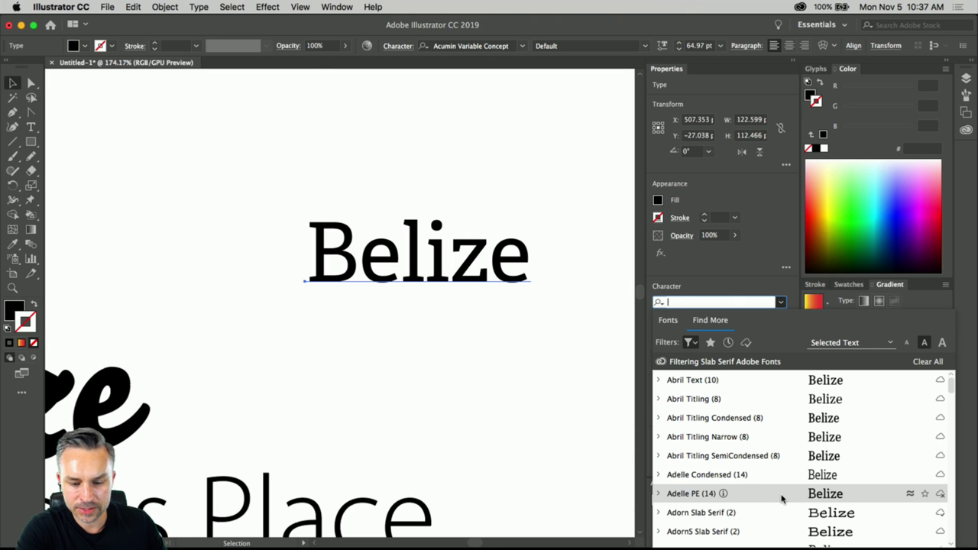
{"action": "scroll", "coordinate": [781, 498], "scroll_direction": "down", "scroll_amount": 4}
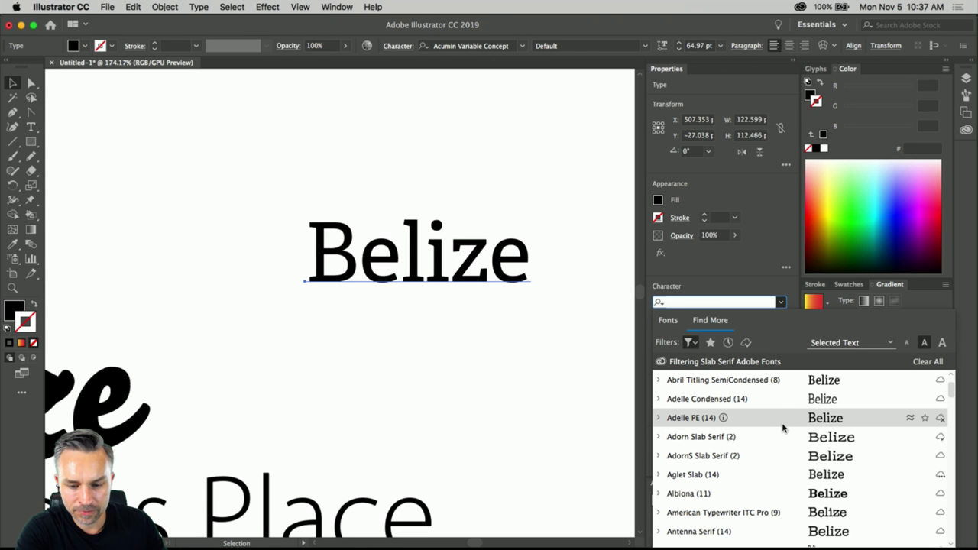
Step: Narrow the slab serif fonts to Heavy Weight after comparing light and regular weights
{"action": "left_click", "coordinate": [691, 342]}
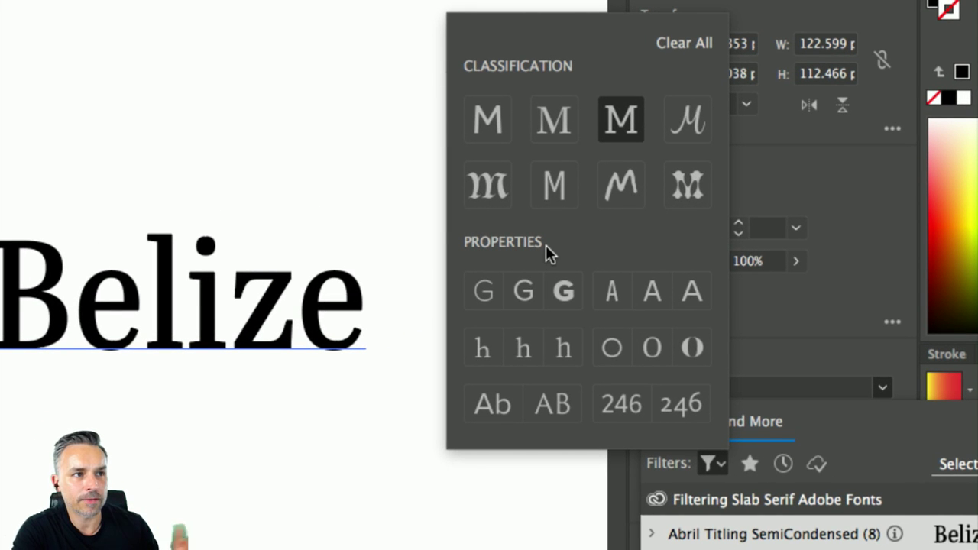
{"action": "left_click", "coordinate": [559, 295]}
{"action": "left_click", "coordinate": [526, 291]}
{"action": "left_click", "coordinate": [493, 293]}
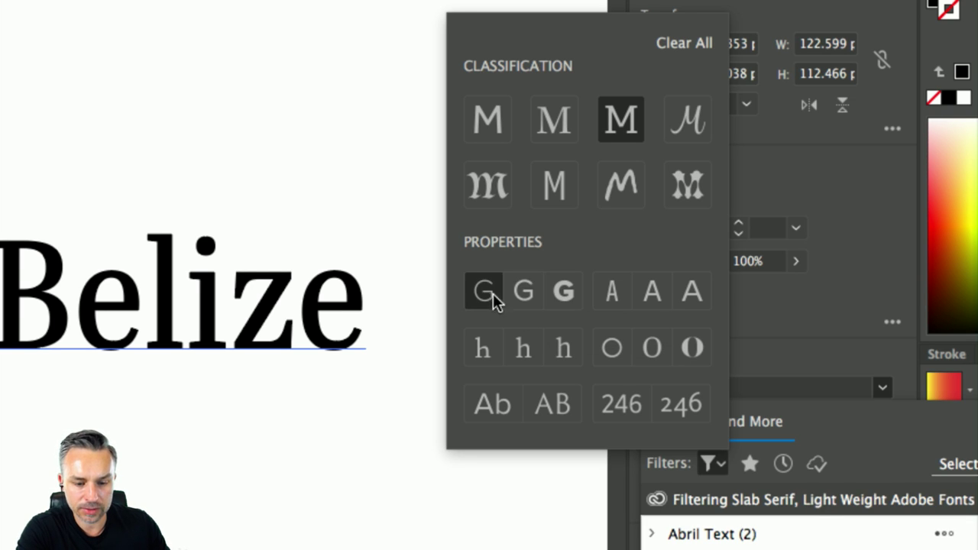
{"action": "left_click", "coordinate": [559, 294]}
{"action": "left_click", "coordinate": [524, 294]}
{"action": "left_click", "coordinate": [493, 291]}
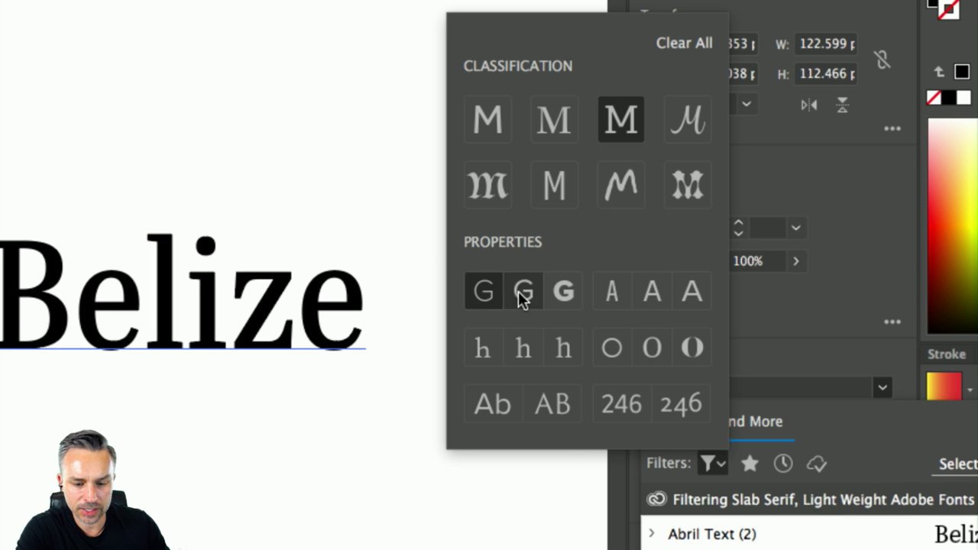
{"action": "left_click", "coordinate": [519, 291]}
{"action": "left_click", "coordinate": [561, 294]}
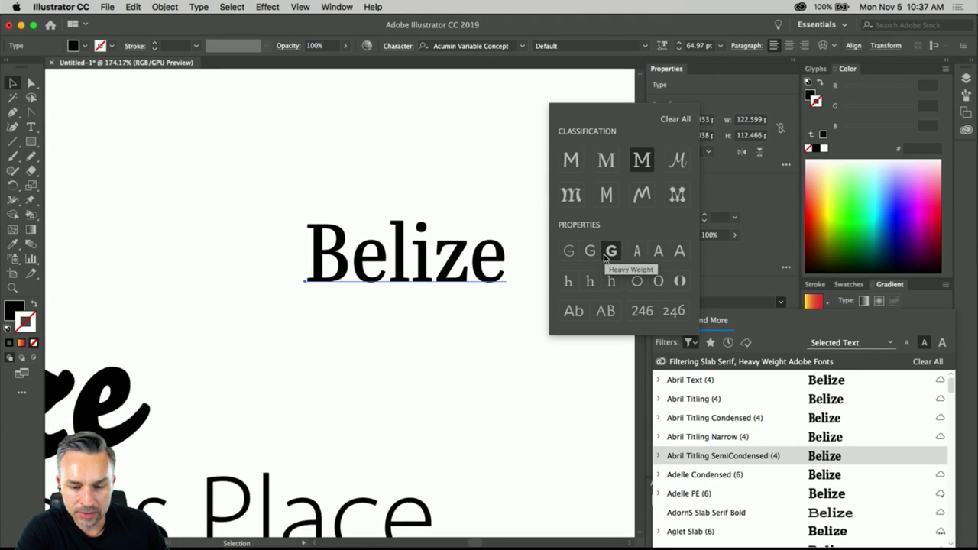
{"action": "left_click", "coordinate": [570, 253]}
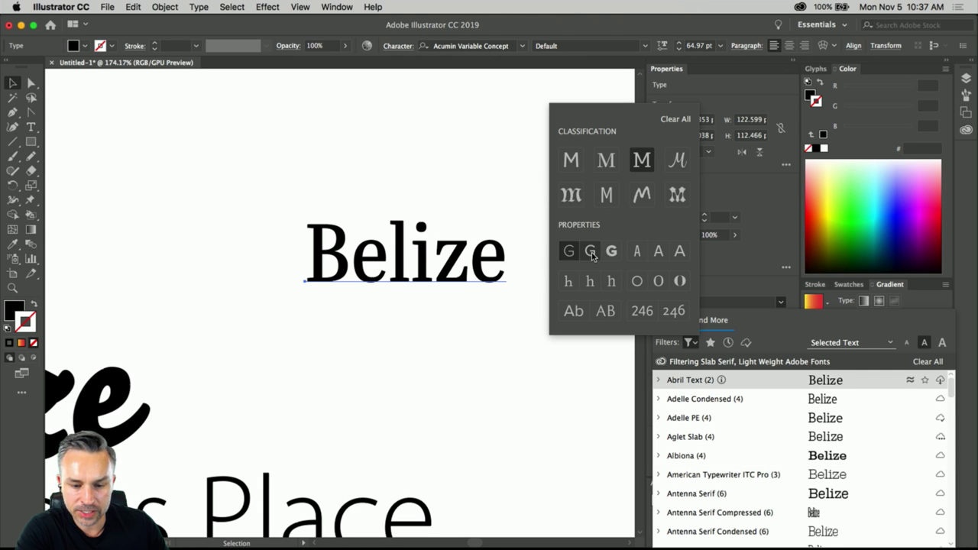
{"action": "left_click", "coordinate": [592, 254]}
{"action": "left_click", "coordinate": [613, 255]}
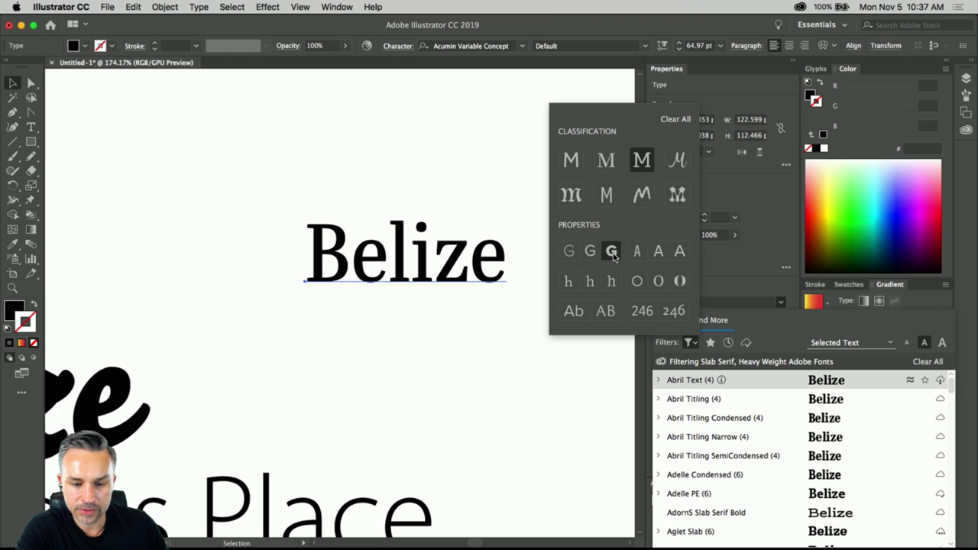
{"action": "left_click", "coordinate": [570, 253]}
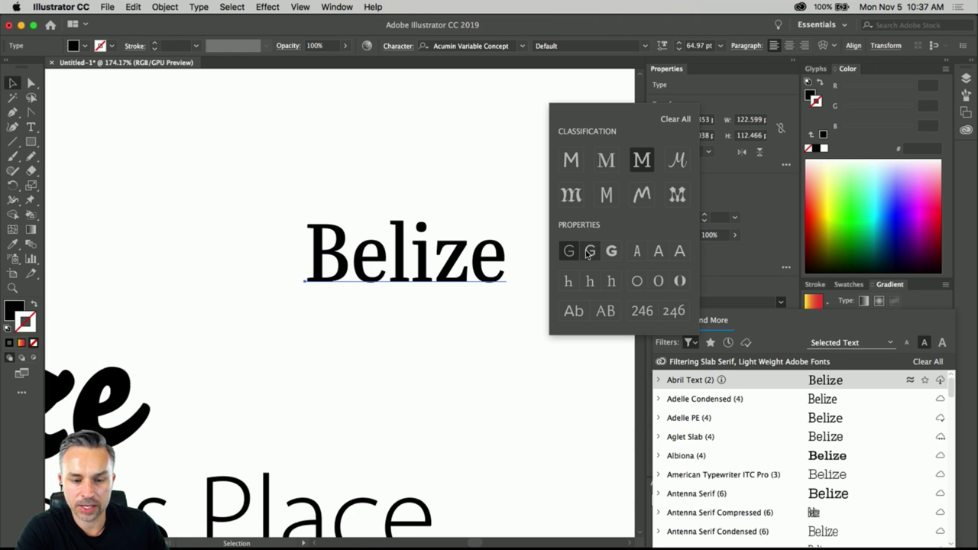
{"action": "left_click", "coordinate": [592, 254]}
{"action": "left_click", "coordinate": [611, 254]}
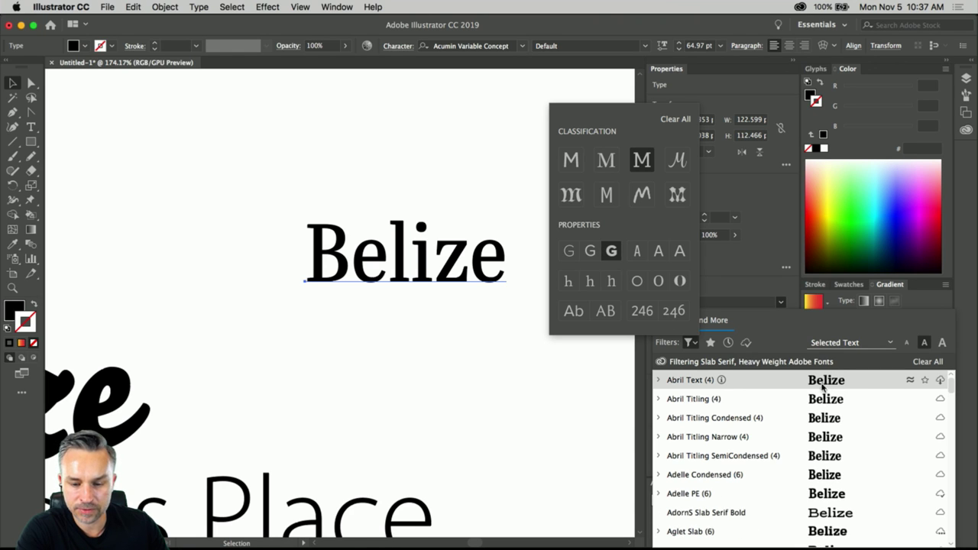
Step: Activate the Abril Text family and show fonts similar to Abril Text Bold
{"action": "left_click", "coordinate": [942, 381]}
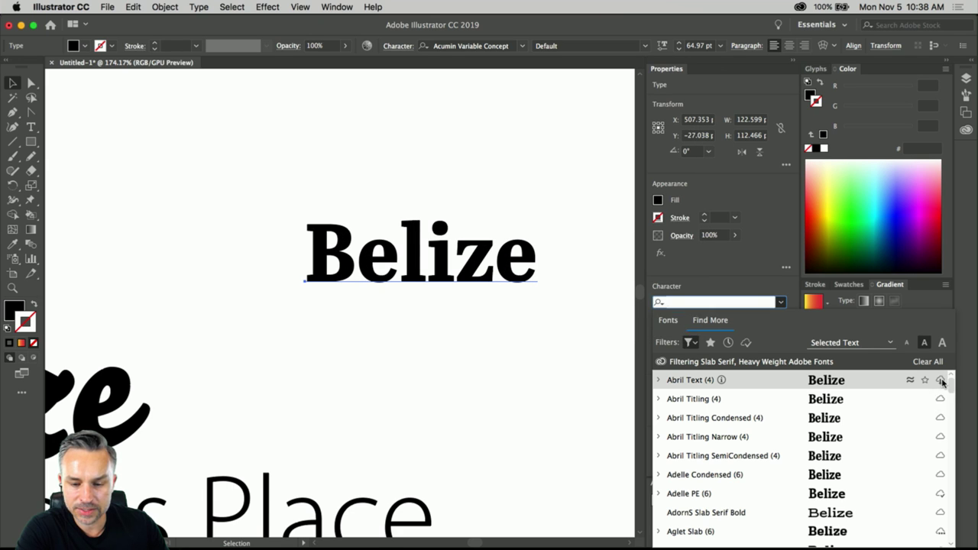
{"action": "left_click", "coordinate": [910, 453]}
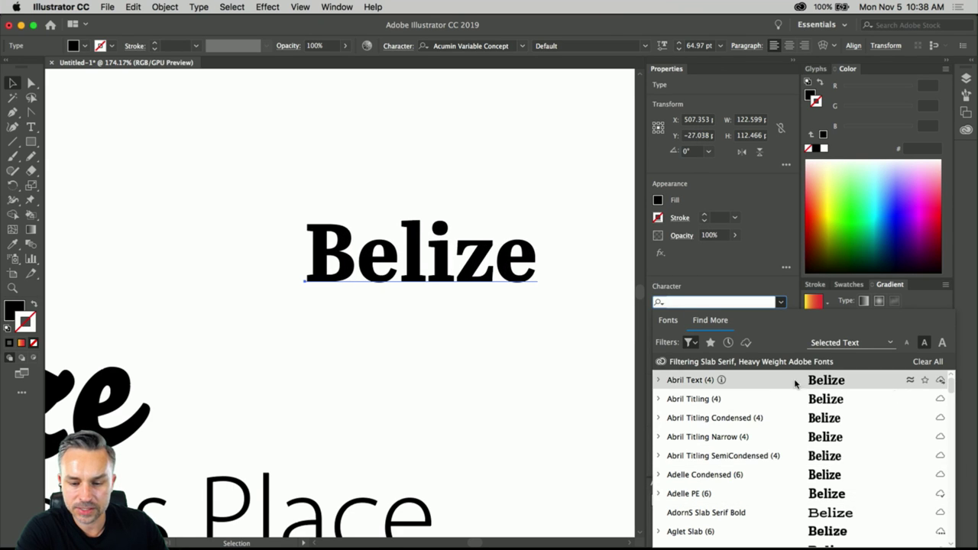
{"action": "left_click", "coordinate": [909, 381]}
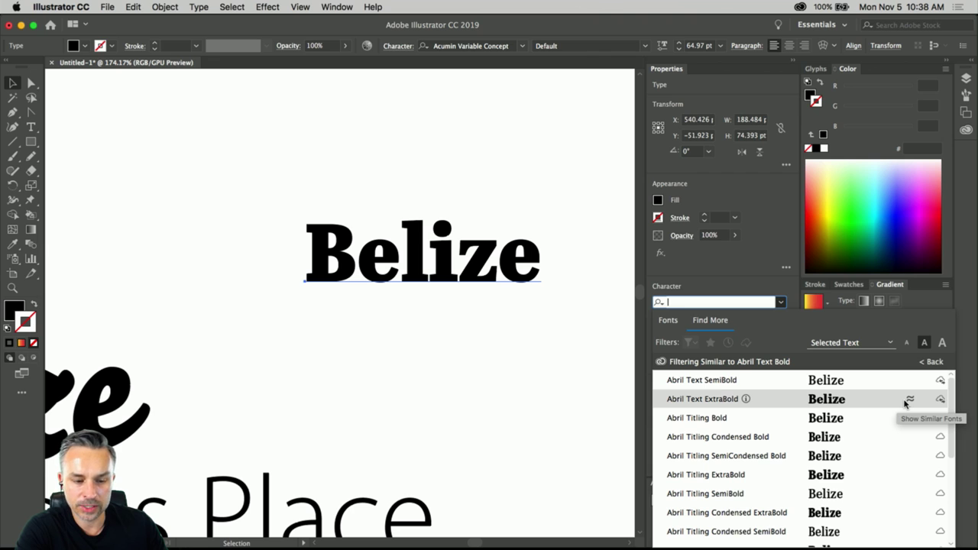
Step: Set the Belize copy in Abril Text ExtraBold by typing 'abr', and shift it toward the upper left
{"action": "left_click_drag", "start_coordinate": [371, 268], "coordinate": [229, 205]}
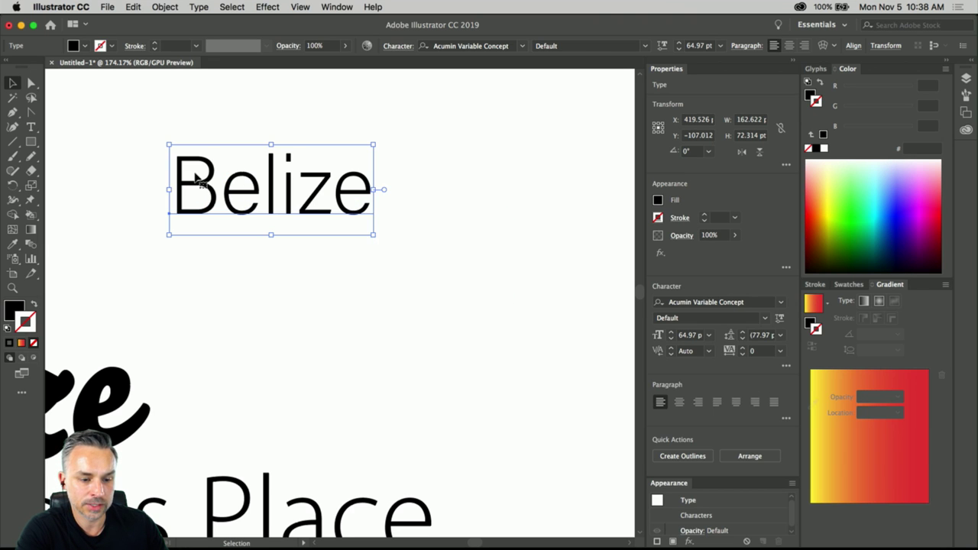
{"action": "left_click", "coordinate": [717, 300]}
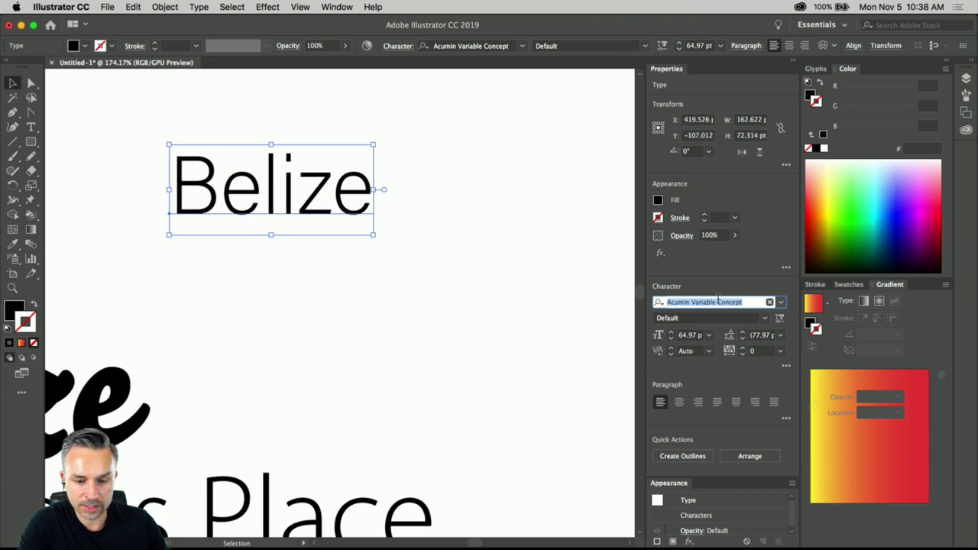
{"action": "type", "text": "abr"}
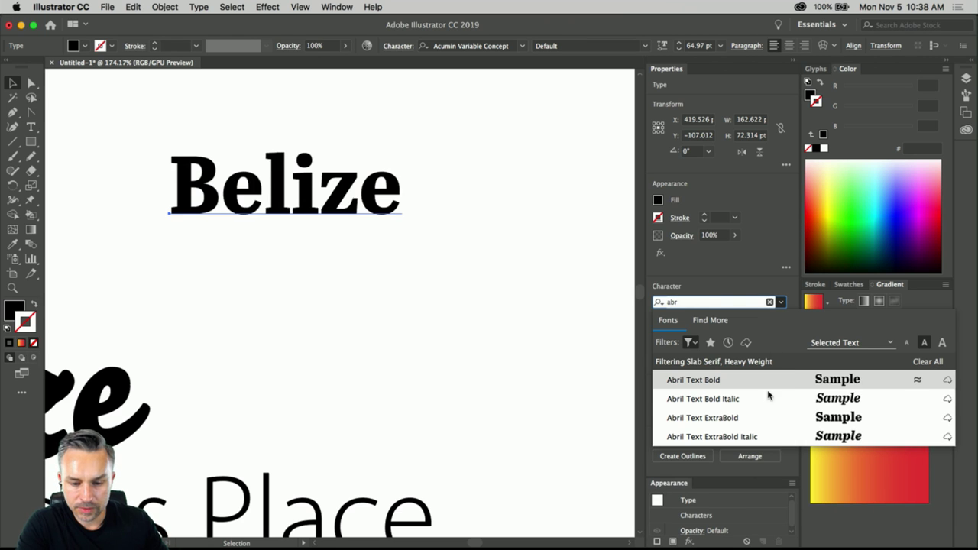
{"action": "left_click", "coordinate": [698, 417]}
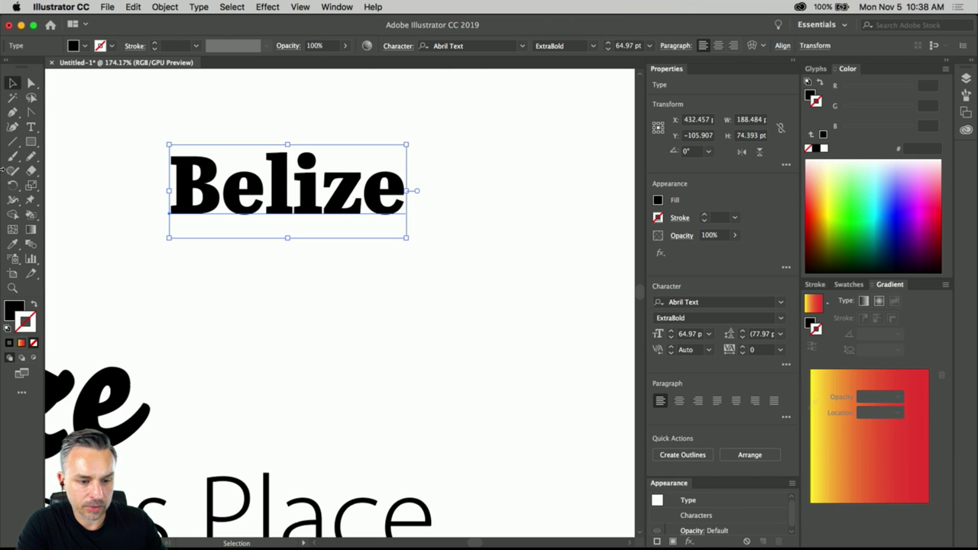
{"action": "left_click", "coordinate": [168, 218]}
{"action": "left_click_drag", "start_coordinate": [247, 213], "coordinate": [187, 200]}
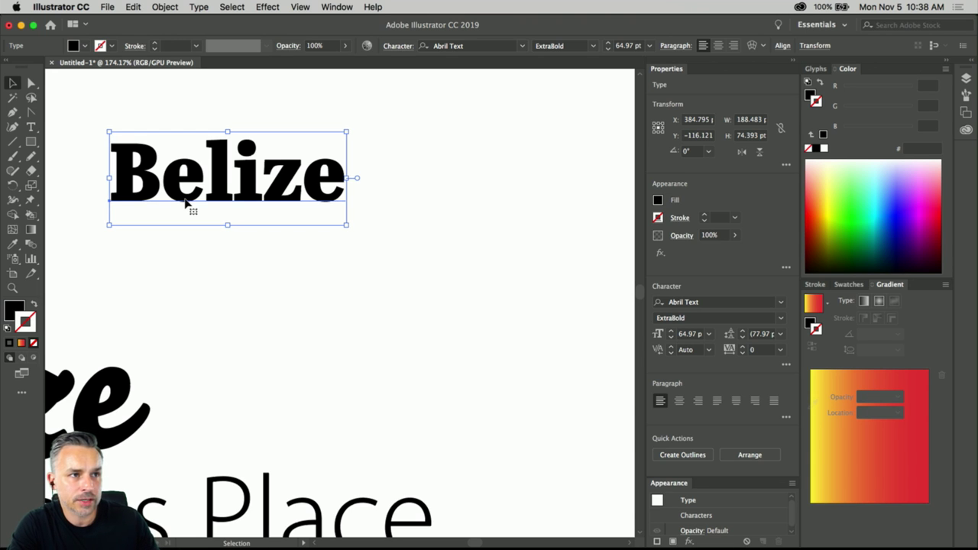
Step: Scale the Abril Text ExtraBold Belize up to 131.75 pt
{"action": "key", "text": "super+1"}
{"action": "key", "text": "space"}
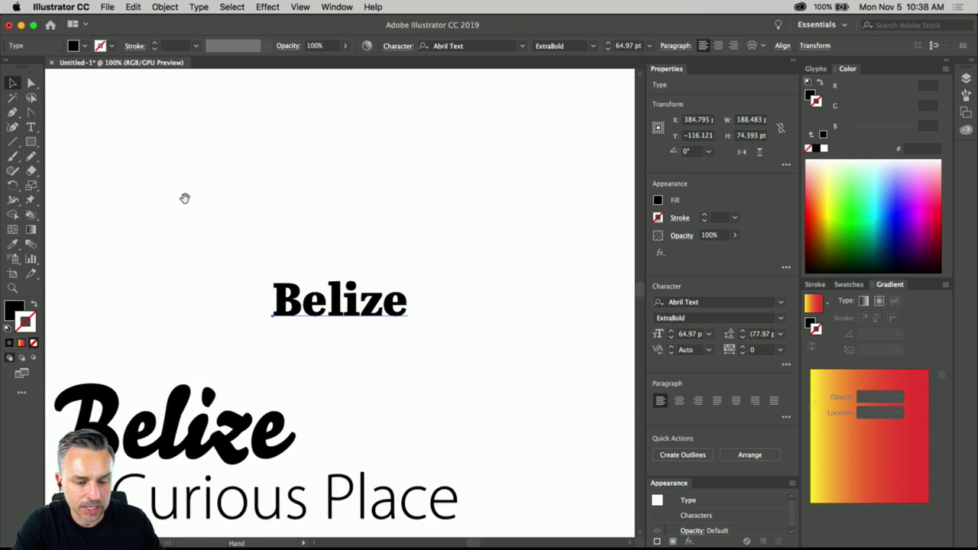
{"action": "left_click_drag", "start_coordinate": [185, 199], "coordinate": [261, 168]}
{"action": "left_click_drag", "start_coordinate": [393, 170], "coordinate": [256, 110]}
Step: Move the big Abril Belize up the page and the A Curious Place tagline to the left
{"action": "key", "text": "super+minus"}
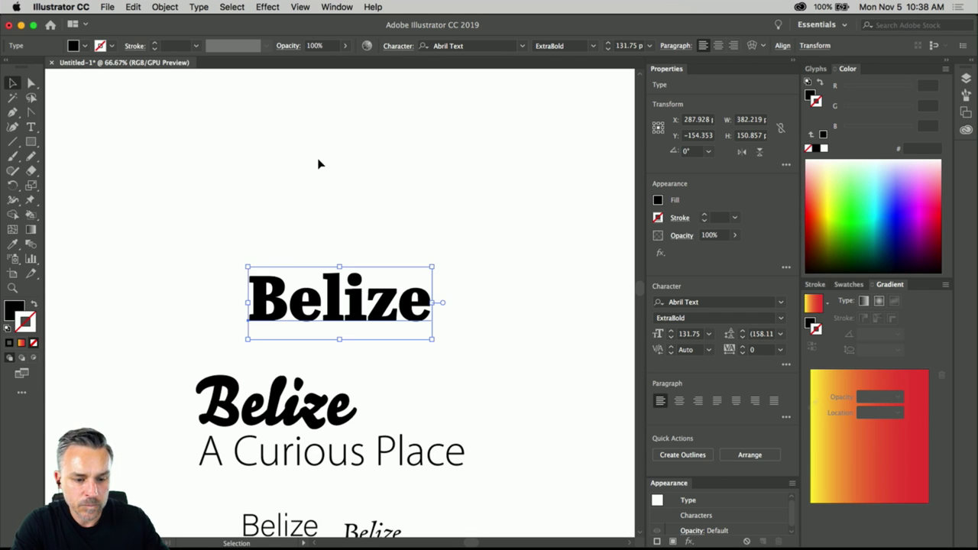
{"action": "key", "text": "space"}
{"action": "left_click_drag", "start_coordinate": [438, 378], "coordinate": [524, 159]}
{"action": "left_click_drag", "start_coordinate": [350, 85], "coordinate": [285, 109]}
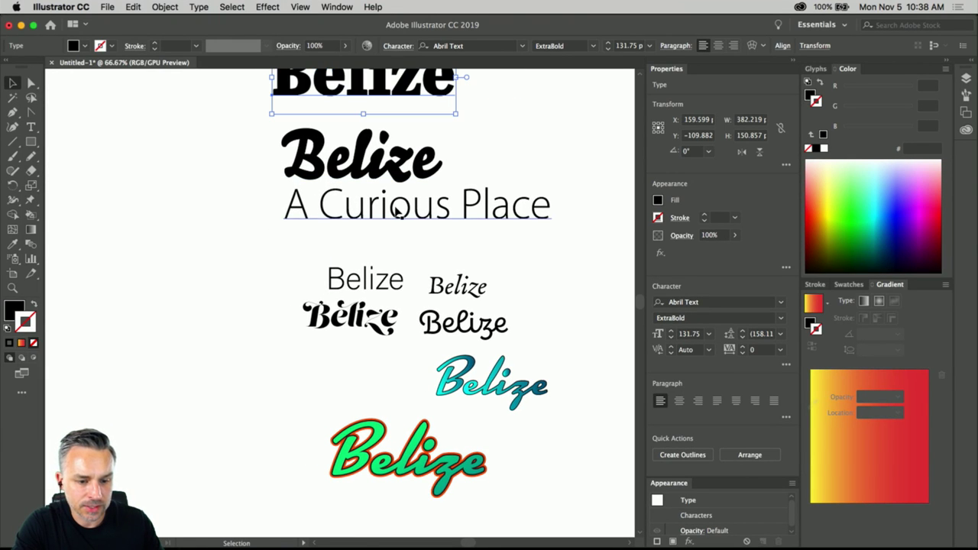
{"action": "left_click_drag", "start_coordinate": [406, 203], "coordinate": [189, 227]}
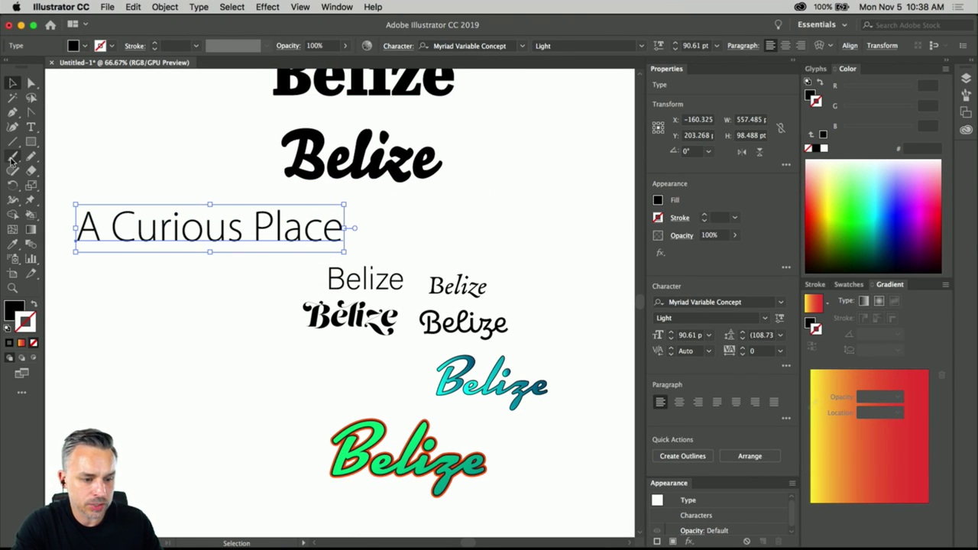
{"action": "left_click", "coordinate": [11, 245]}
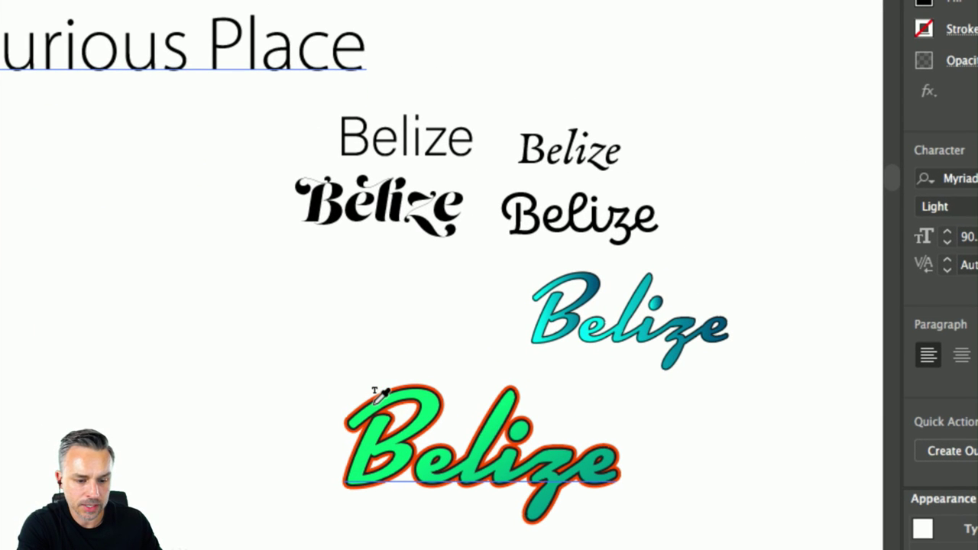
Step: Drop the green Kinescope style copied onto A Curious Place, keeping plain black Myriad Light
{"action": "left_click", "coordinate": [378, 393]}
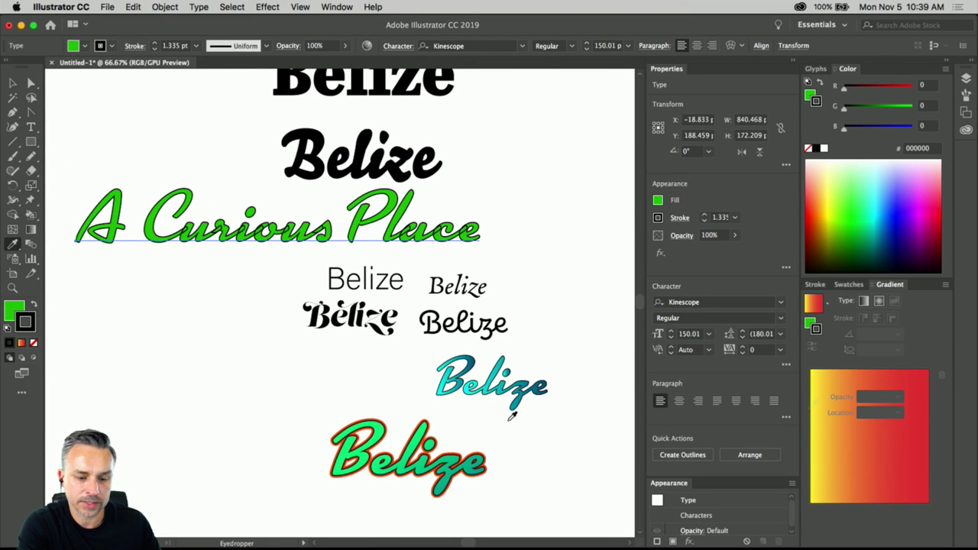
{"action": "left_click", "coordinate": [12, 83]}
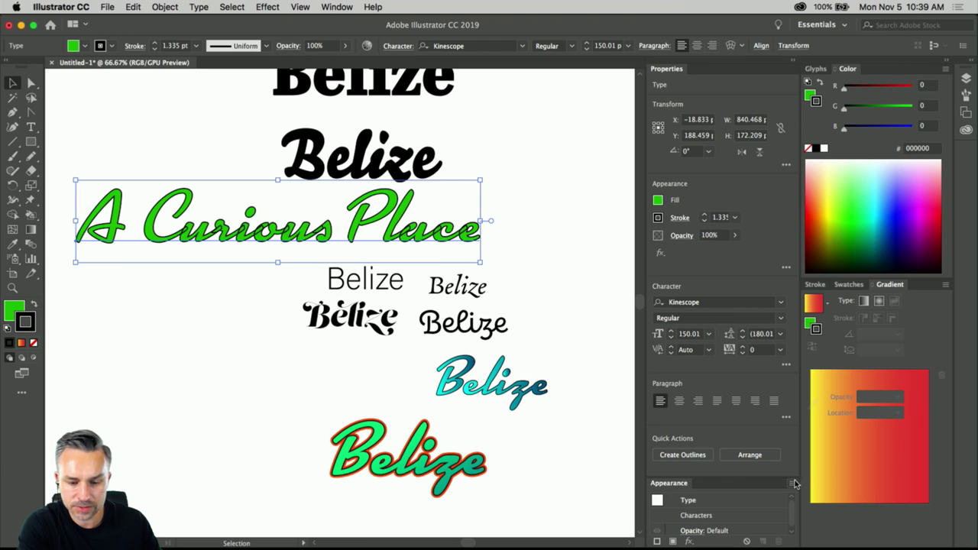
{"action": "left_click_drag", "start_coordinate": [718, 478], "coordinate": [692, 356]}
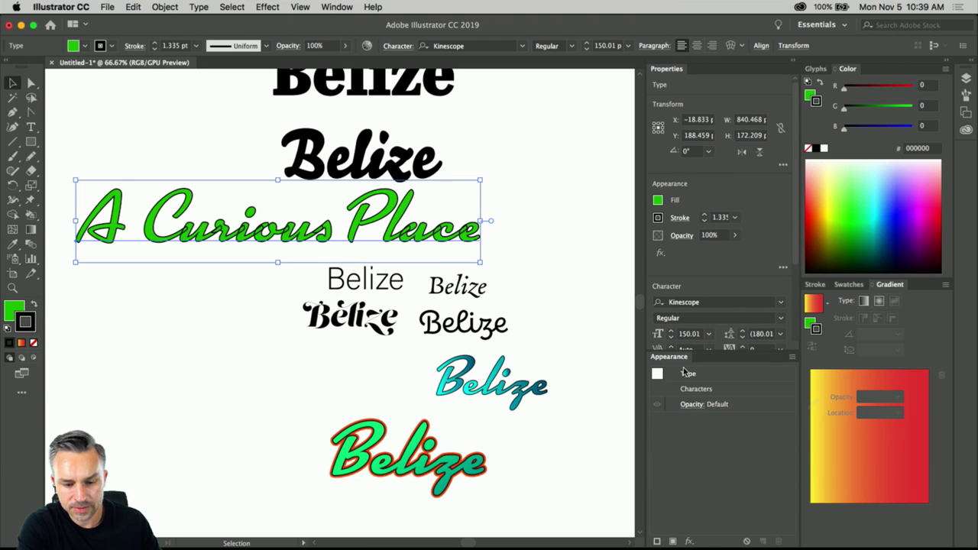
{"action": "left_click", "coordinate": [373, 440]}
{"action": "left_click", "coordinate": [792, 357]}
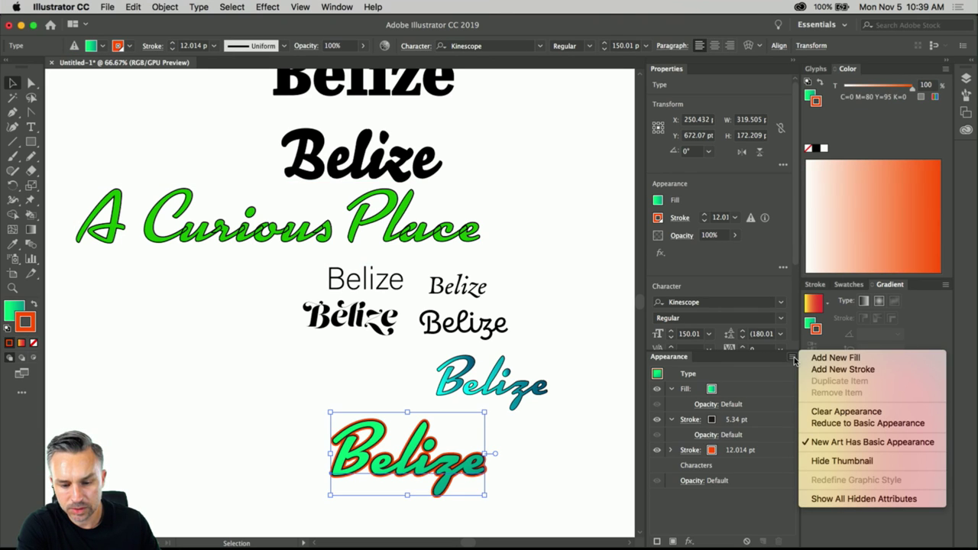
{"action": "left_click", "coordinate": [258, 364]}
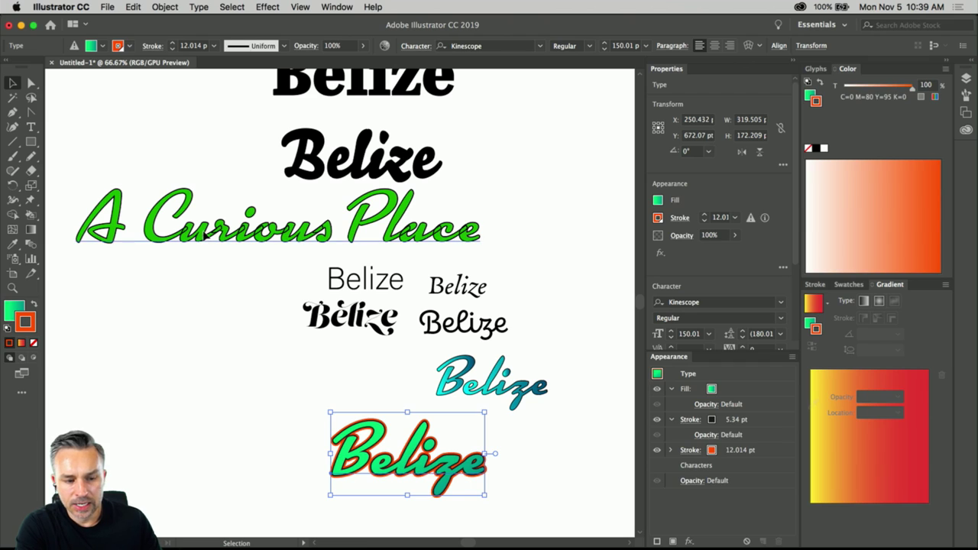
{"action": "left_click", "coordinate": [211, 243]}
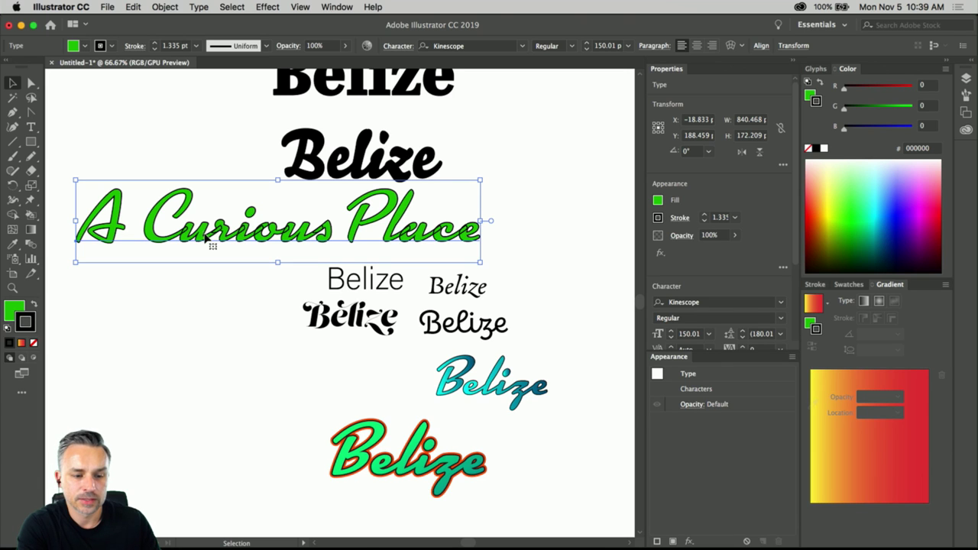
{"action": "left_click_drag", "start_coordinate": [386, 478], "coordinate": [300, 462]}
{"action": "key", "text": "super+z"}
{"action": "key", "text": "super+z"}
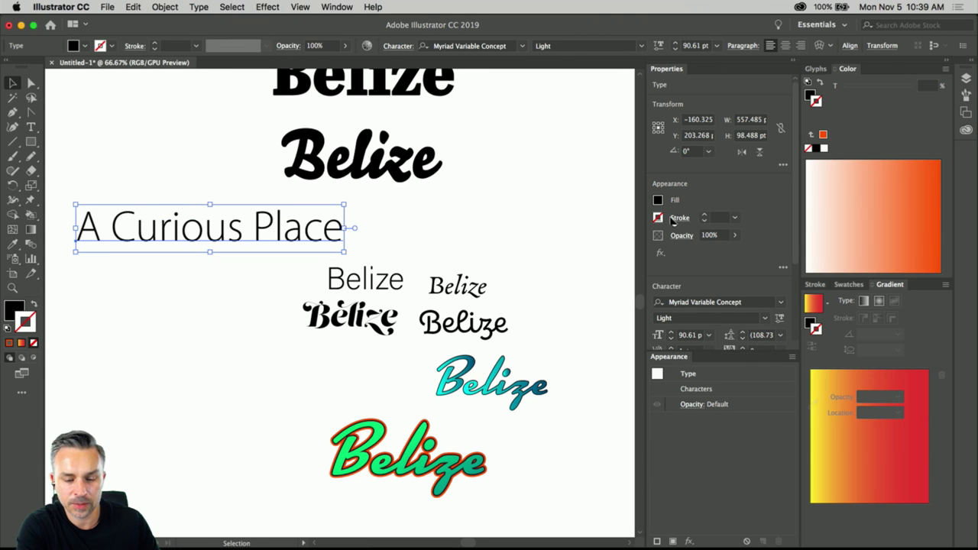
Step: Position the Abril Text ExtraBold Belize left-aligned directly above the A Curious Place tagline
{"action": "left_click", "coordinate": [229, 423]}
{"action": "scroll", "coordinate": [281, 424], "scroll_direction": "up", "scroll_amount": 5}
{"action": "scroll", "coordinate": [281, 423], "scroll_direction": "left", "scroll_amount": 2}
{"action": "left_click_drag", "start_coordinate": [352, 158], "coordinate": [166, 259]}
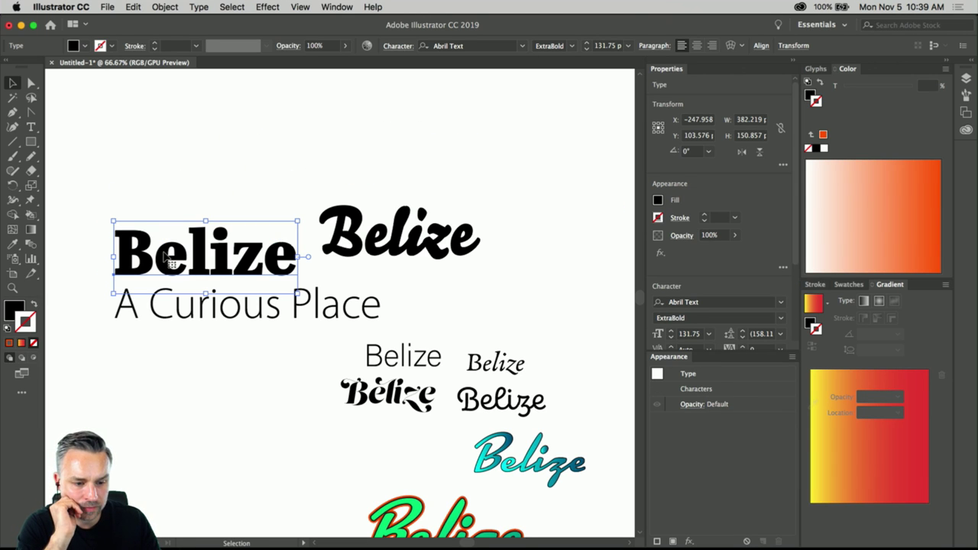
{"action": "double_click", "coordinate": [246, 261]}
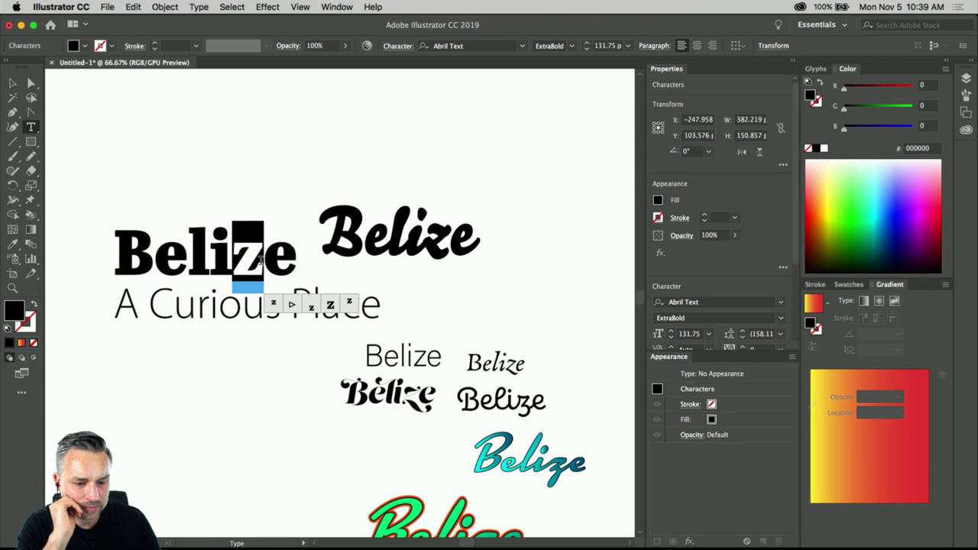
{"action": "left_click", "coordinate": [209, 263]}
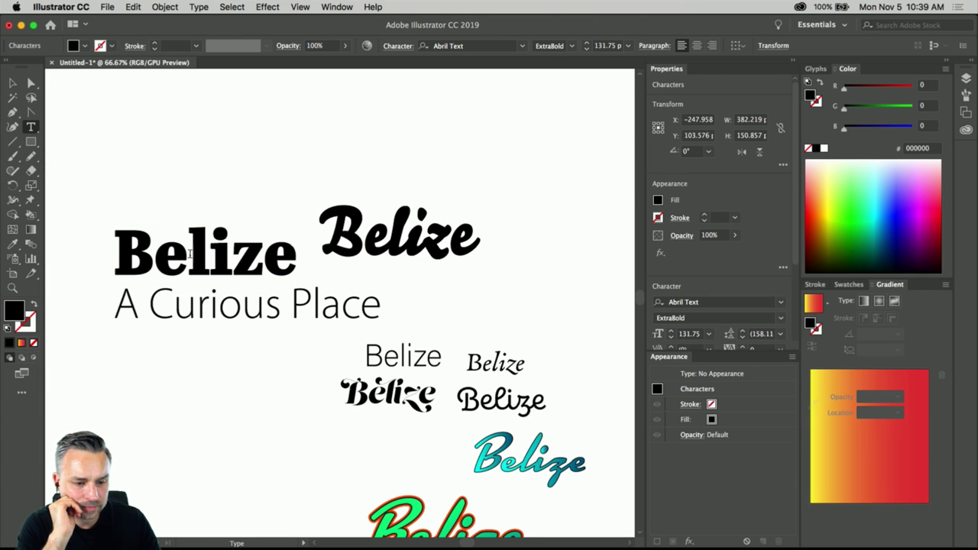
{"action": "key", "text": "shift+Left"}
{"action": "key", "text": "Escape"}
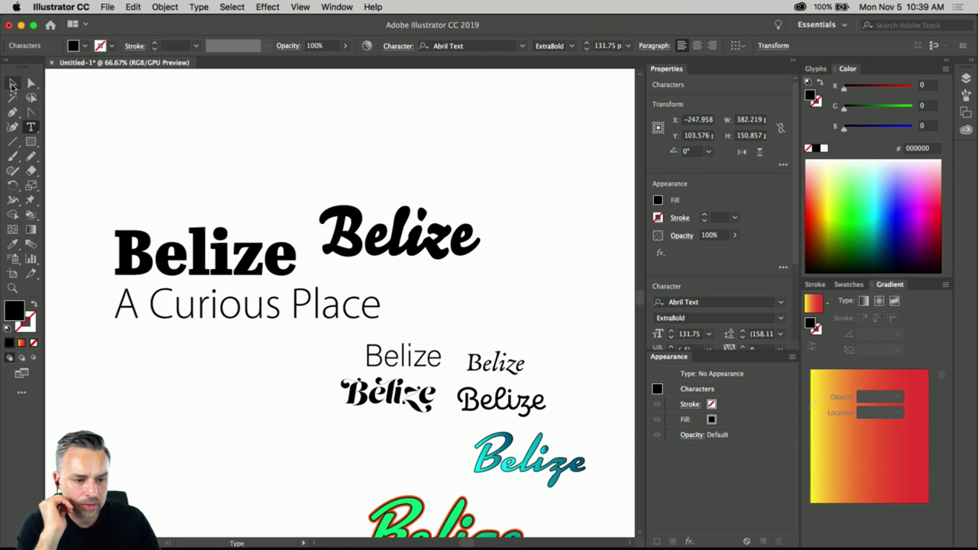
{"action": "left_click", "coordinate": [207, 181]}
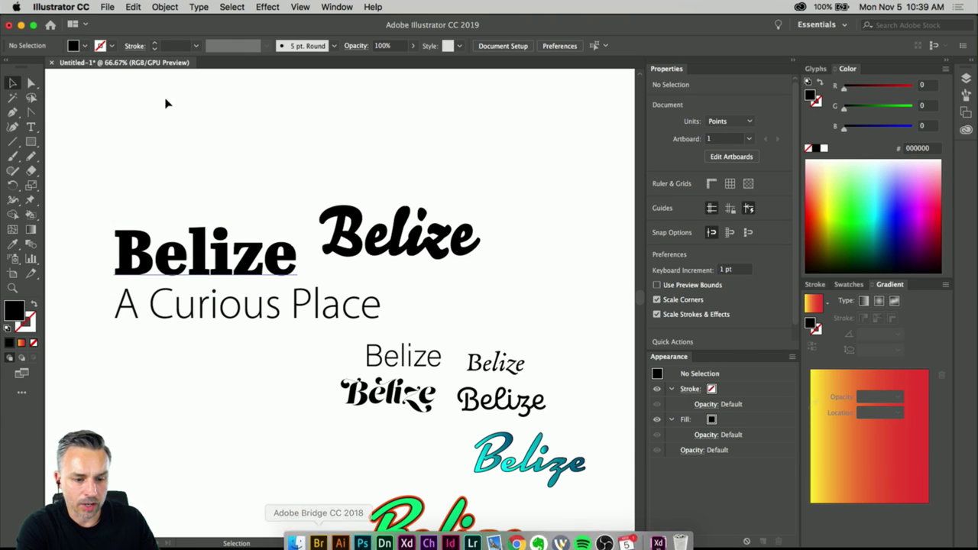
Step: Swap the samples: script Belize above the tagline, bold Belize moved to the lower left
{"action": "left_click_drag", "start_coordinate": [397, 233], "coordinate": [180, 458]}
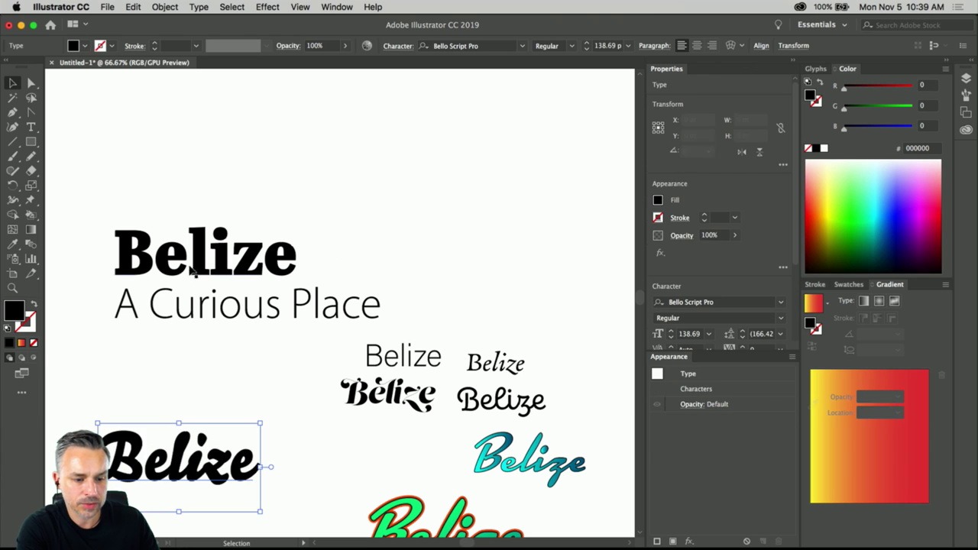
{"action": "left_click", "coordinate": [257, 263]}
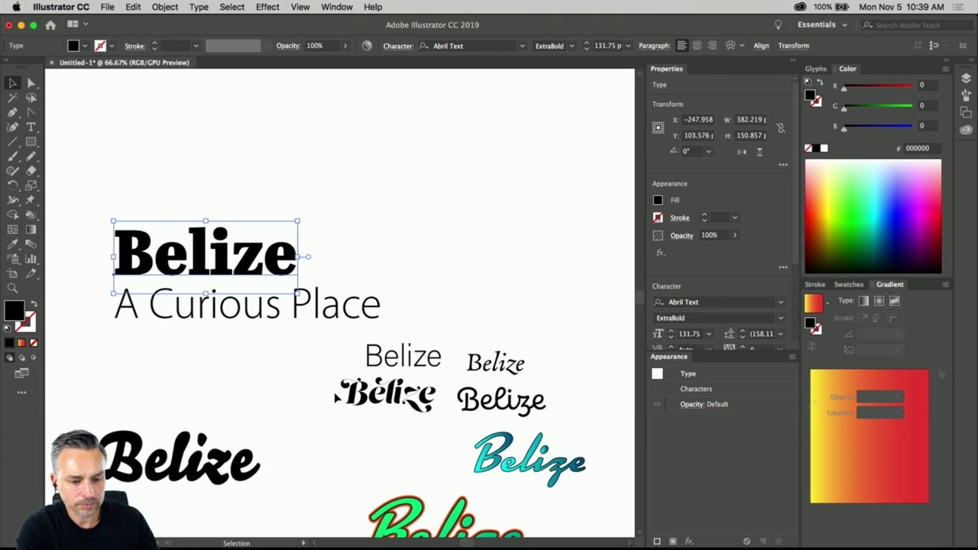
{"action": "left_click", "coordinate": [340, 324]}
{"action": "left_click_drag", "start_coordinate": [176, 476], "coordinate": [386, 185]}
{"action": "scroll", "coordinate": [386, 185], "scroll_direction": "down", "scroll_amount": 2}
{"action": "scroll", "coordinate": [386, 185], "scroll_direction": "left", "scroll_amount": 1}
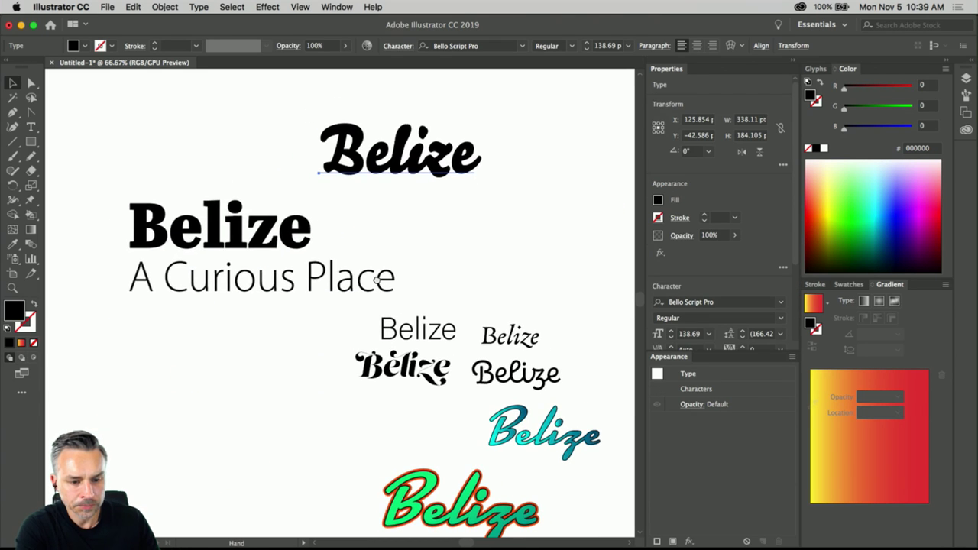
{"action": "left_click_drag", "start_coordinate": [421, 131], "coordinate": [426, 152]}
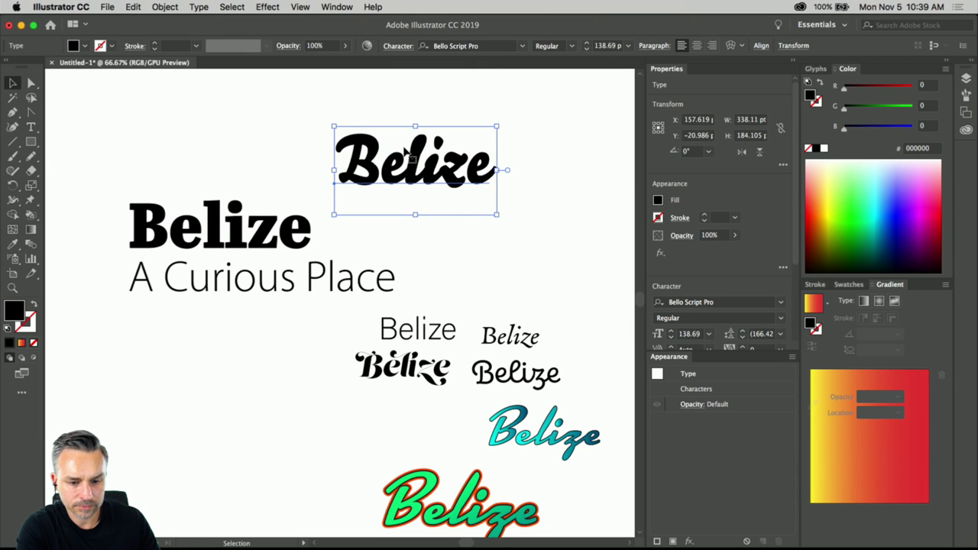
{"action": "left_click_drag", "start_coordinate": [241, 229], "coordinate": [242, 423]}
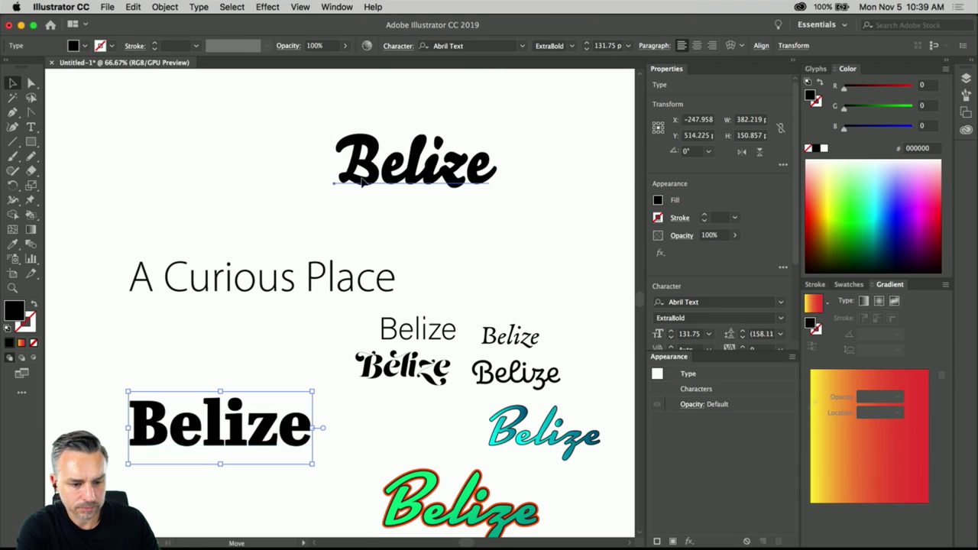
{"action": "left_click_drag", "start_coordinate": [383, 205], "coordinate": [201, 250]}
Step: Enlarge the A Curious Place tagline, adjust its letter spacing, and nudge it under the script Belize
{"action": "left_click", "coordinate": [206, 294]}
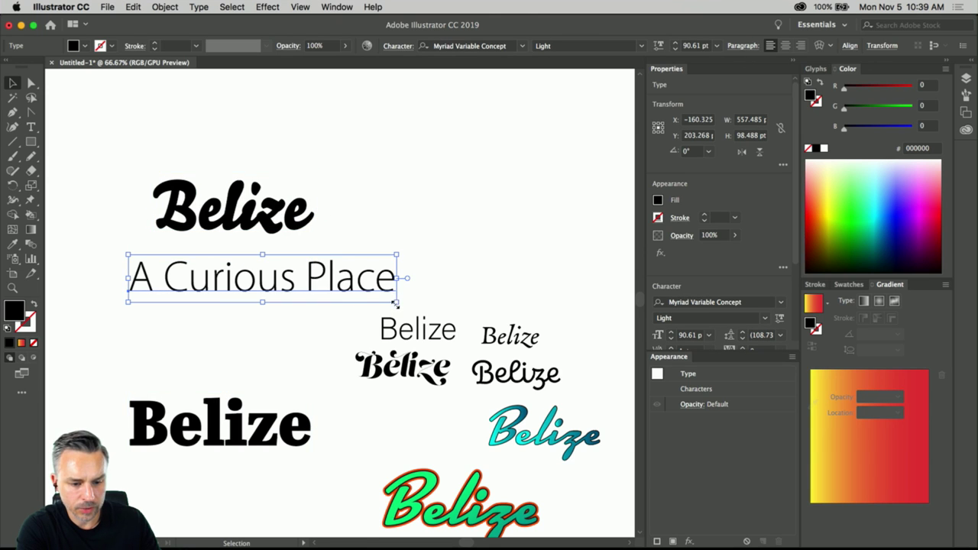
{"action": "left_click_drag", "start_coordinate": [395, 303], "coordinate": [559, 330]}
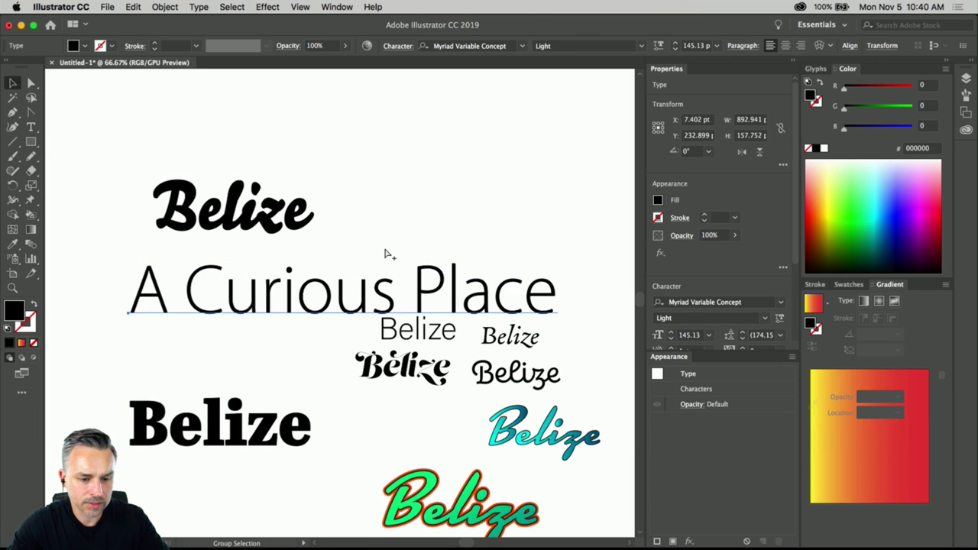
{"action": "key", "text": "alt+Left"}
{"action": "key", "text": "alt+Left"}
{"action": "key", "text": "alt+Left"}
{"action": "key", "text": "alt+Left"}
{"action": "key", "text": "alt+Left"}
{"action": "key", "text": "alt+Left"}
{"action": "key", "text": "alt+Right"}
{"action": "key", "text": "alt+Right"}
{"action": "key", "text": "alt+Right"}
{"action": "key", "text": "alt+Right"}
{"action": "key", "text": "alt+Right"}
{"action": "key", "text": "alt+Right"}
{"action": "key", "text": "alt+Right"}
{"action": "key", "text": "alt+Right"}
{"action": "key", "text": "alt+Right"}
{"action": "key", "text": "alt+Right"}
{"action": "key", "text": "alt+Right"}
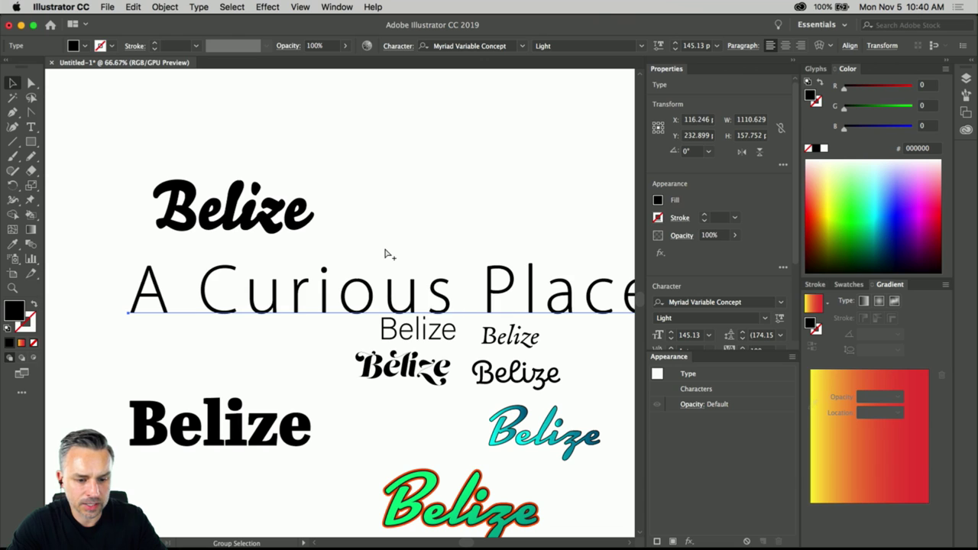
{"action": "left_click_drag", "start_coordinate": [407, 306], "coordinate": [402, 283]}
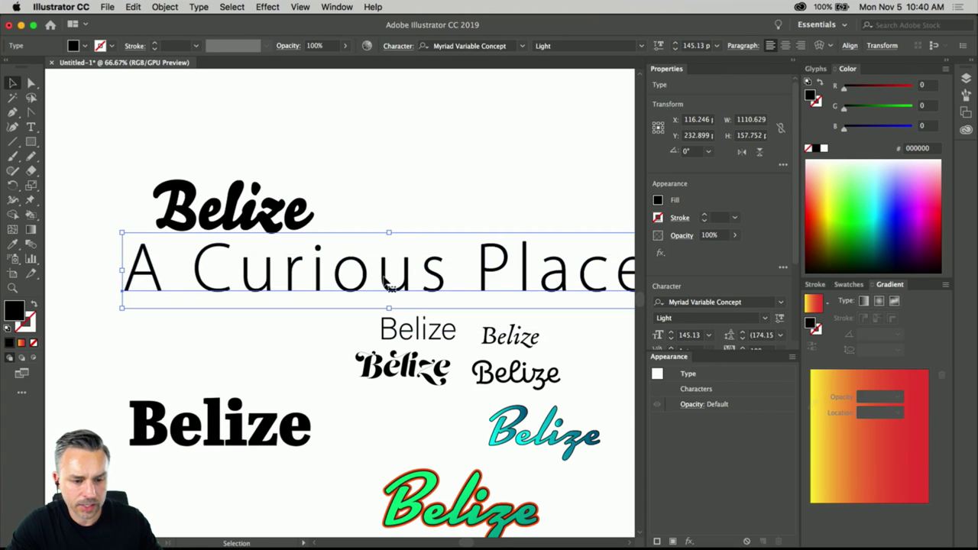
{"action": "key", "text": "Right"}
{"action": "key", "text": "Right"}
{"action": "key", "text": "Right"}
{"action": "key", "text": "Right"}
{"action": "key", "text": "Right"}
{"action": "key", "text": "Right"}
{"action": "key", "text": "Right"}
{"action": "key", "text": "Right"}
{"action": "key", "text": "Right"}
{"action": "key", "text": "Right"}
{"action": "key", "text": "Right"}
{"action": "key", "text": "Right"}
{"action": "key", "text": "Right"}
{"action": "key", "text": "Right"}
{"action": "key", "text": "Right"}
{"action": "key", "text": "Right"}
{"action": "key", "text": "Right"}
{"action": "key", "text": "Right"}
{"action": "key", "text": "Right"}
{"action": "key", "text": "Right"}
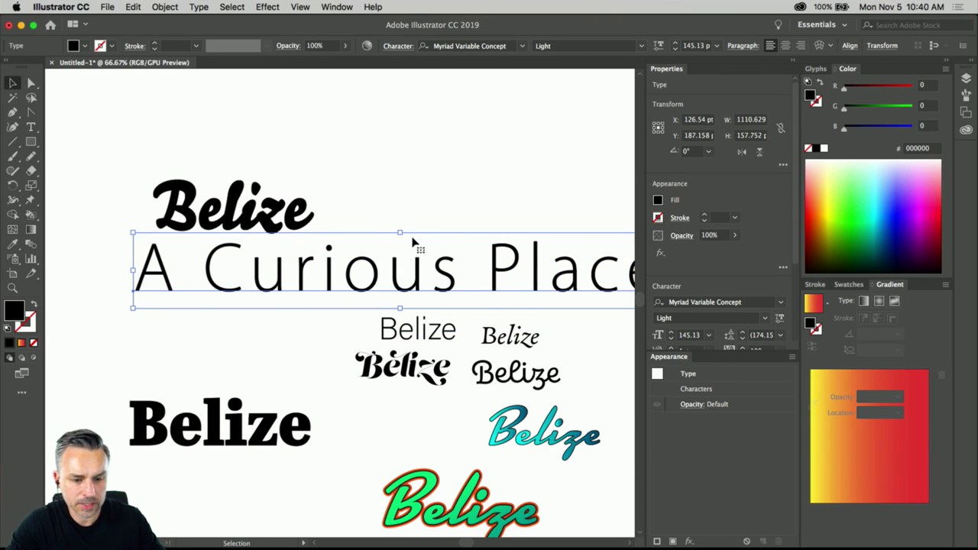
Step: Set the tagline to 72 pt with normal tracking, then scale it down to 50.84 pt beneath Belize
{"action": "left_click", "coordinate": [708, 338]}
{"action": "left_click", "coordinate": [727, 323]}
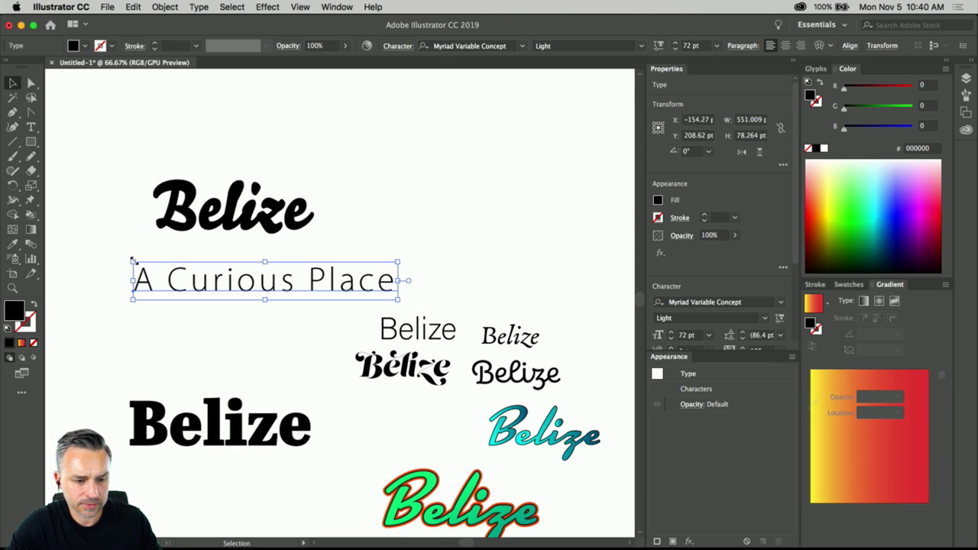
{"action": "key", "text": "super+alt+q"}
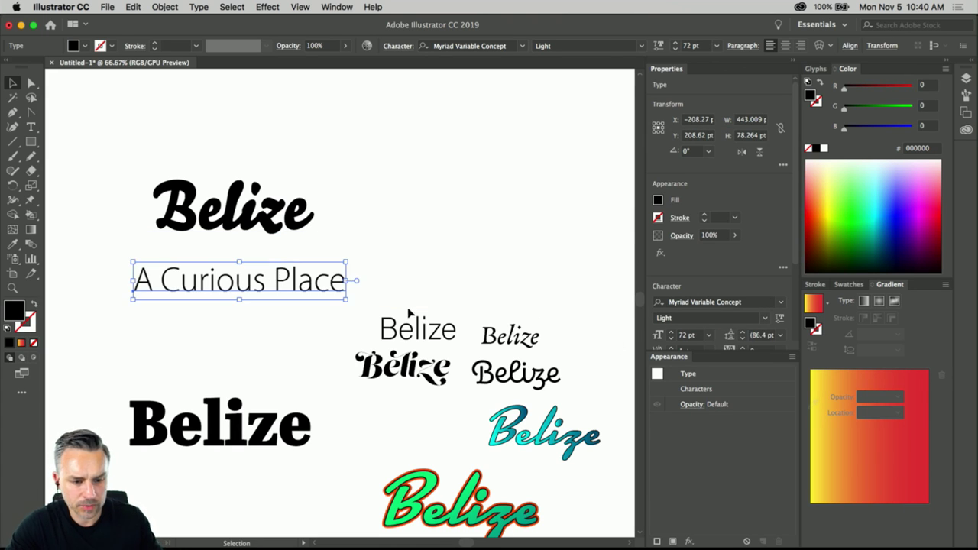
{"action": "left_click_drag", "start_coordinate": [213, 298], "coordinate": [230, 274]}
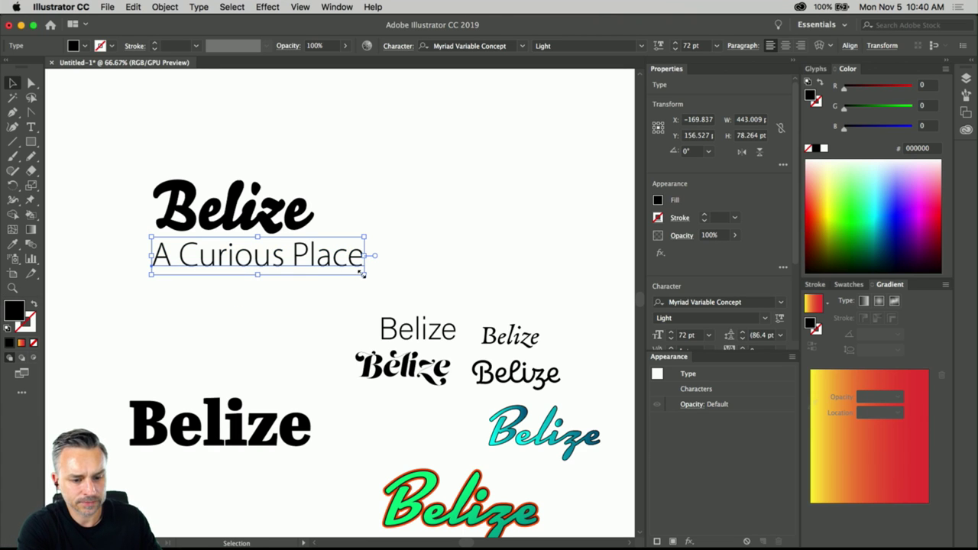
{"action": "left_click_drag", "start_coordinate": [362, 274], "coordinate": [302, 262]}
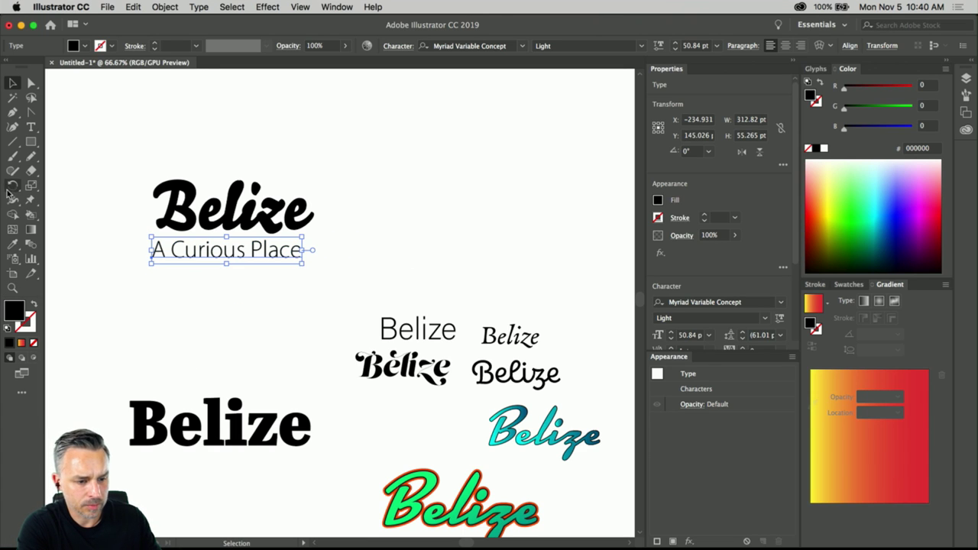
{"action": "left_click", "coordinate": [31, 141]}
Step: Draw a black rectangle under the A Curious Place tagline and nudge it slightly lower
{"action": "left_click_drag", "start_coordinate": [144, 264], "coordinate": [333, 292]}
{"action": "left_click", "coordinate": [13, 82]}
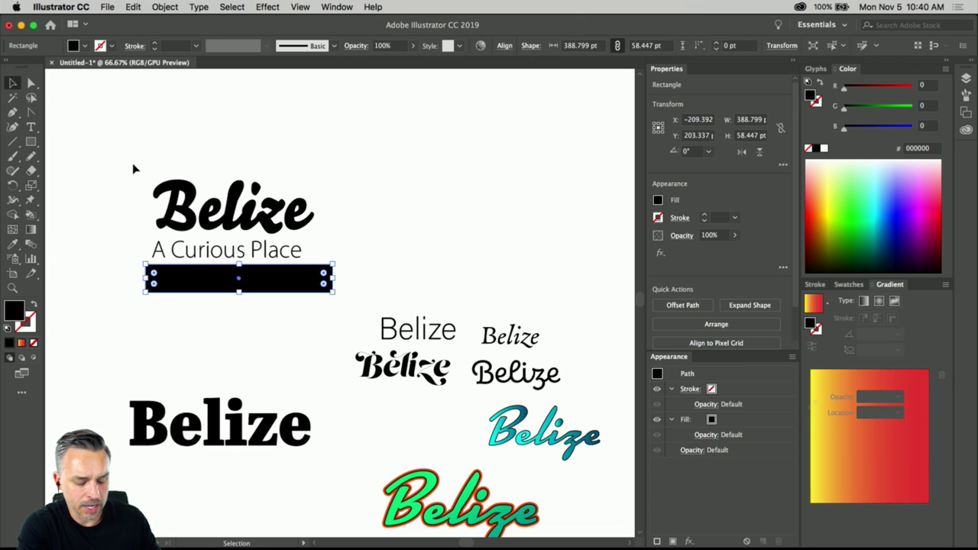
{"action": "scroll", "coordinate": [138, 172], "scroll_direction": "up", "scroll_amount": 5}
{"action": "scroll", "coordinate": [138, 171], "scroll_direction": "down", "scroll_amount": 2}
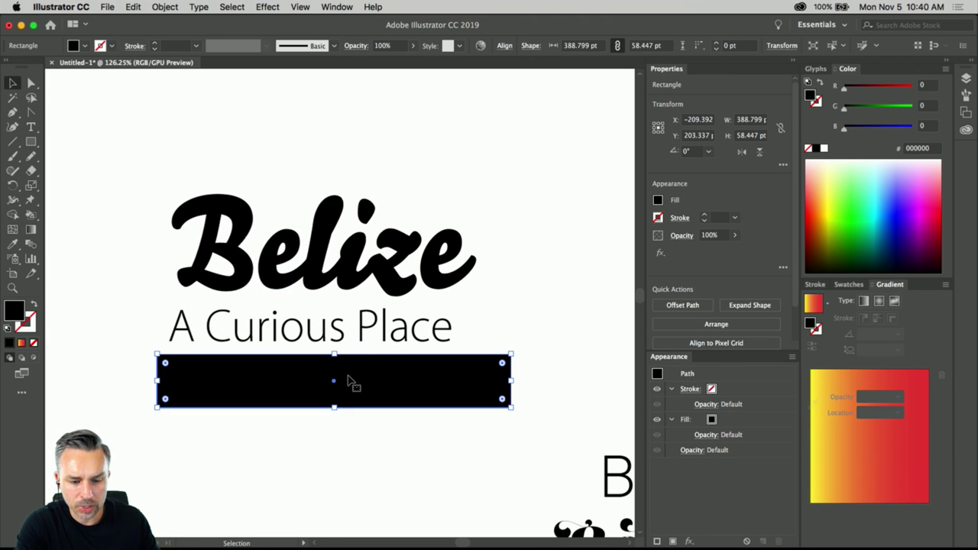
{"action": "left_click", "coordinate": [312, 379]}
{"action": "left_click_drag", "start_coordinate": [288, 372], "coordinate": [286, 384]}
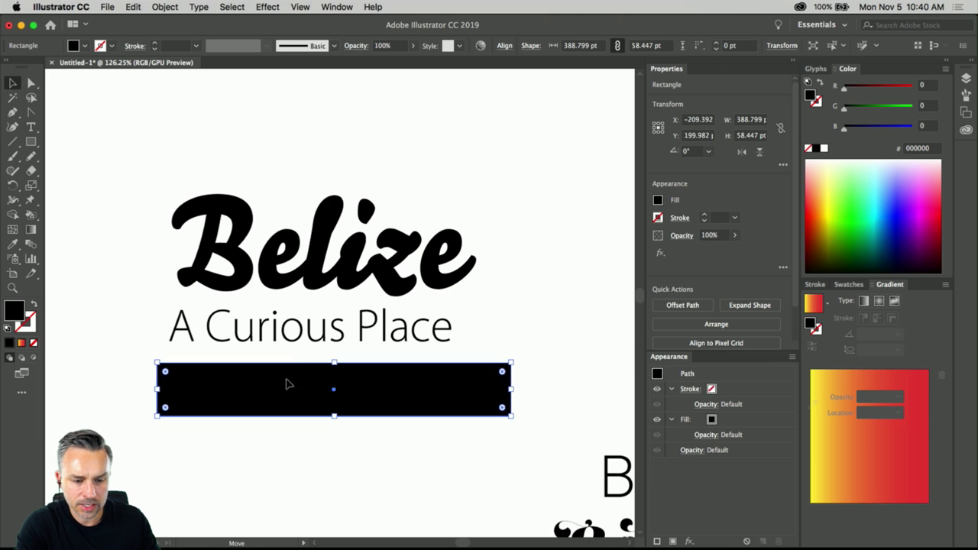
Step: Bring the tagline in front of the black bar, make it white and position it on the bar
{"action": "left_click", "coordinate": [284, 336]}
{"action": "key", "text": "super+x"}
{"action": "key", "text": "super+v"}
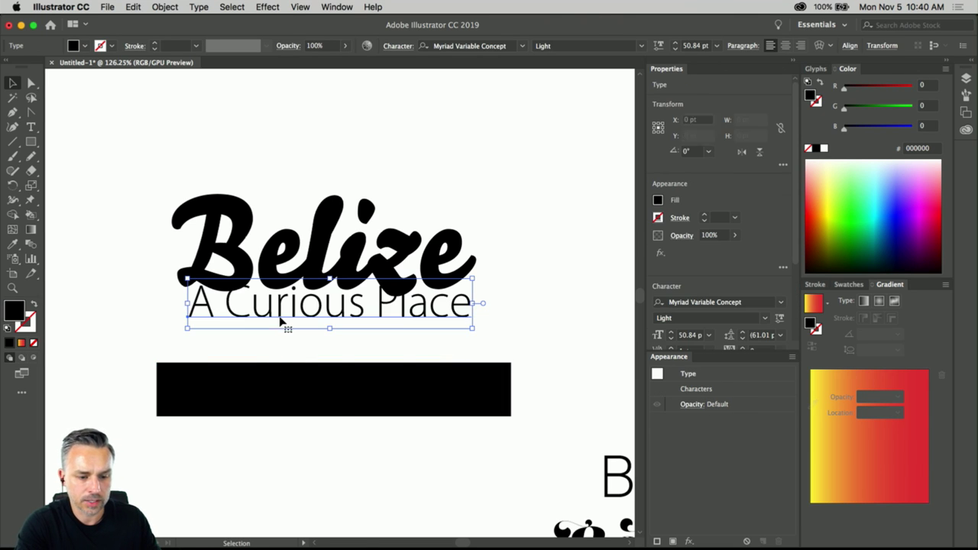
{"action": "left_click_drag", "start_coordinate": [281, 316], "coordinate": [280, 404]}
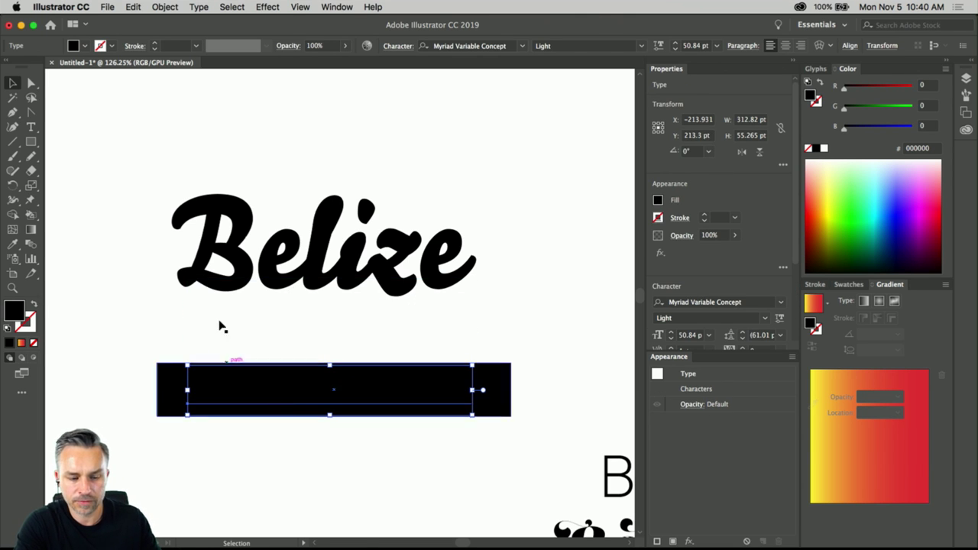
{"action": "left_click", "coordinate": [658, 200]}
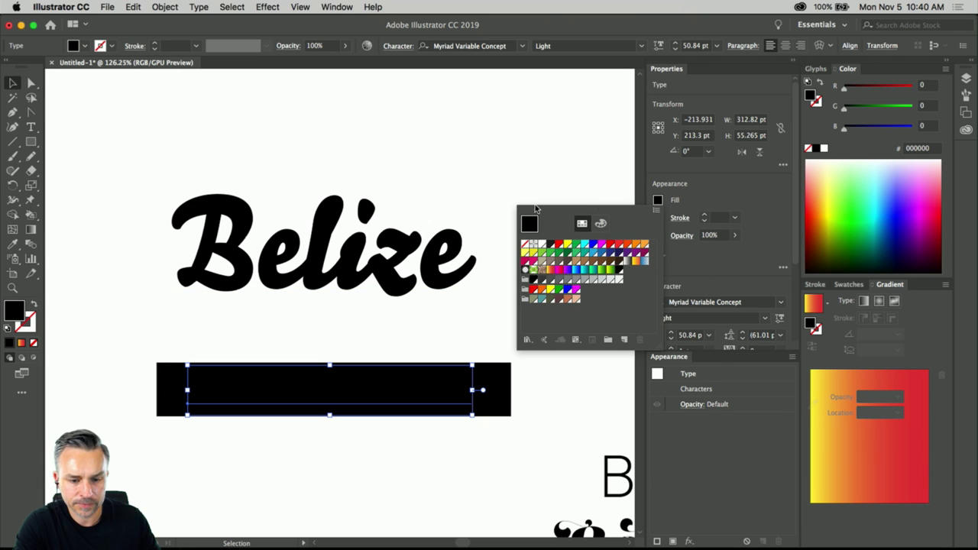
{"action": "left_click", "coordinate": [543, 243]}
{"action": "key", "text": "Escape"}
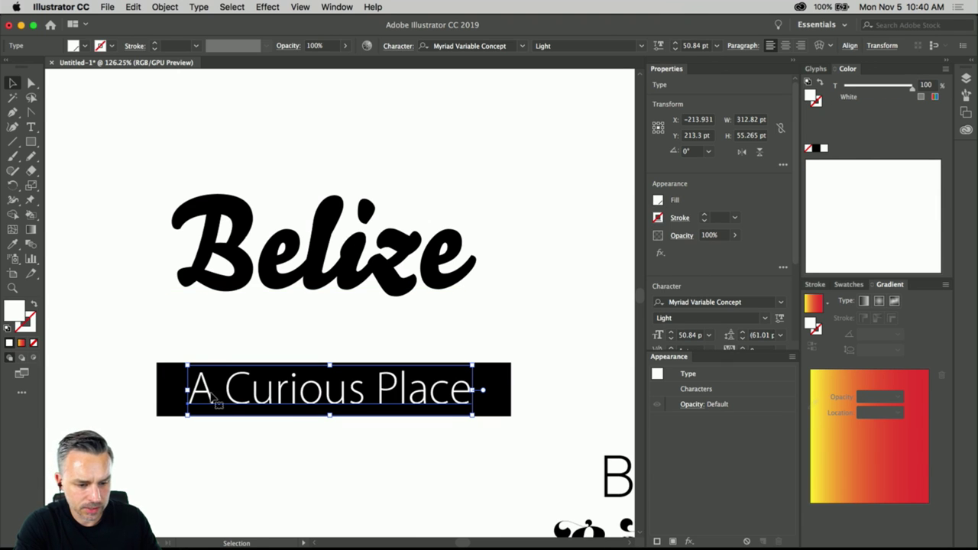
{"action": "left_click_drag", "start_coordinate": [244, 395], "coordinate": [226, 399]}
Step: Move the Belize script down toward the bar, scale the tagline down and shrink the bar to fit
{"action": "left_click_drag", "start_coordinate": [210, 263], "coordinate": [200, 338]}
{"action": "left_click", "coordinate": [120, 359]}
{"action": "left_click", "coordinate": [263, 394]}
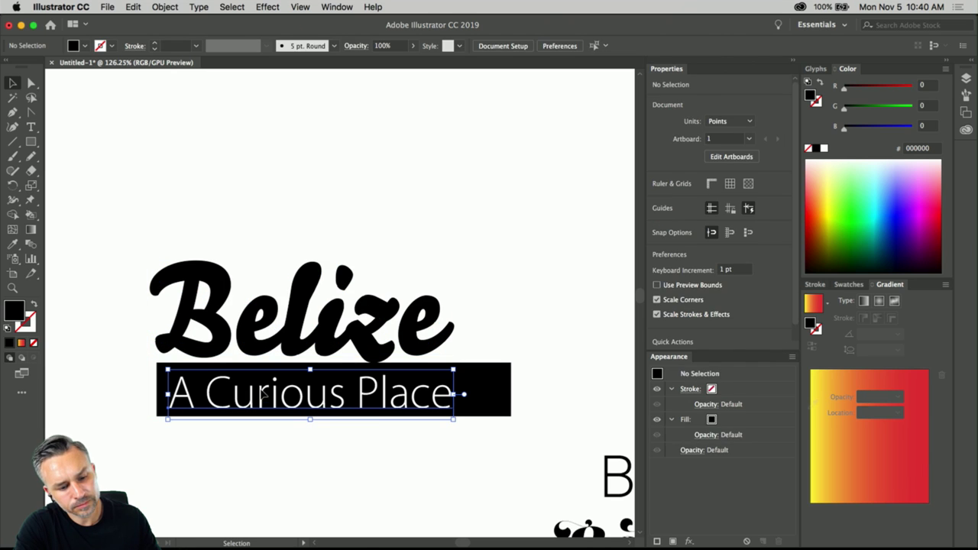
{"action": "left_click_drag", "start_coordinate": [454, 422], "coordinate": [432, 405]}
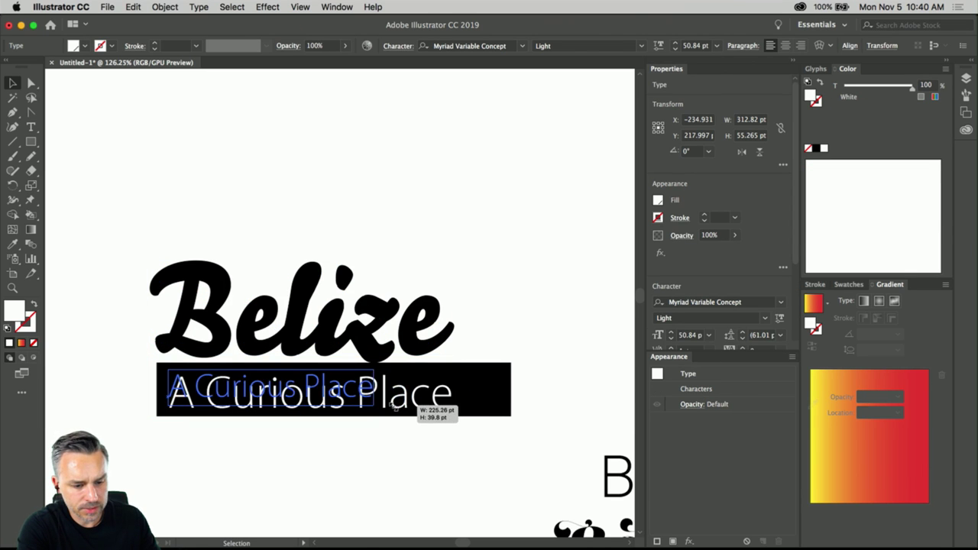
{"action": "left_click", "coordinate": [493, 417]}
{"action": "left_click_drag", "start_coordinate": [510, 416], "coordinate": [386, 408]}
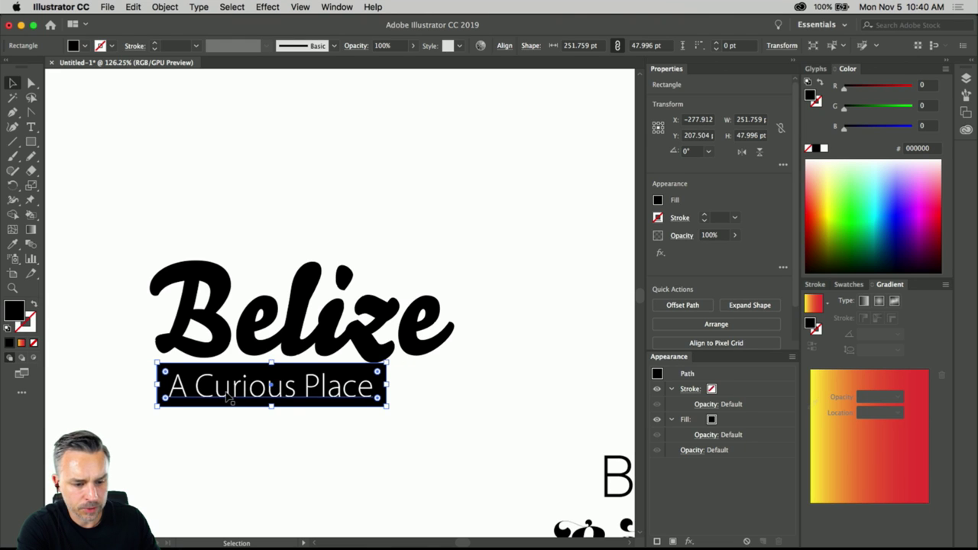
Step: Fine-tune the tagline to 36.39 pt inside the box, then marquee-select Belize with the boxed tagline
{"action": "left_click_drag", "start_coordinate": [226, 397], "coordinate": [226, 395]}
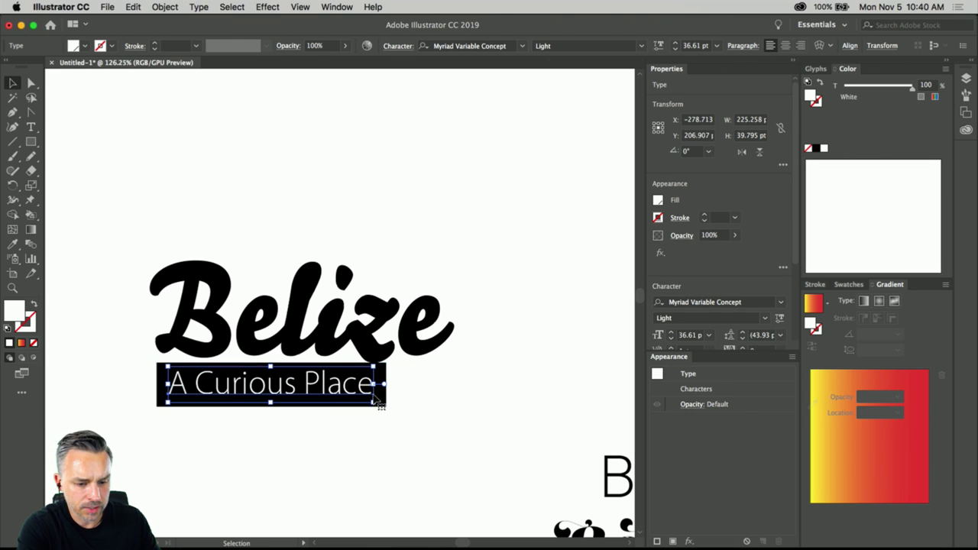
{"action": "left_click_drag", "start_coordinate": [377, 405], "coordinate": [376, 404]}
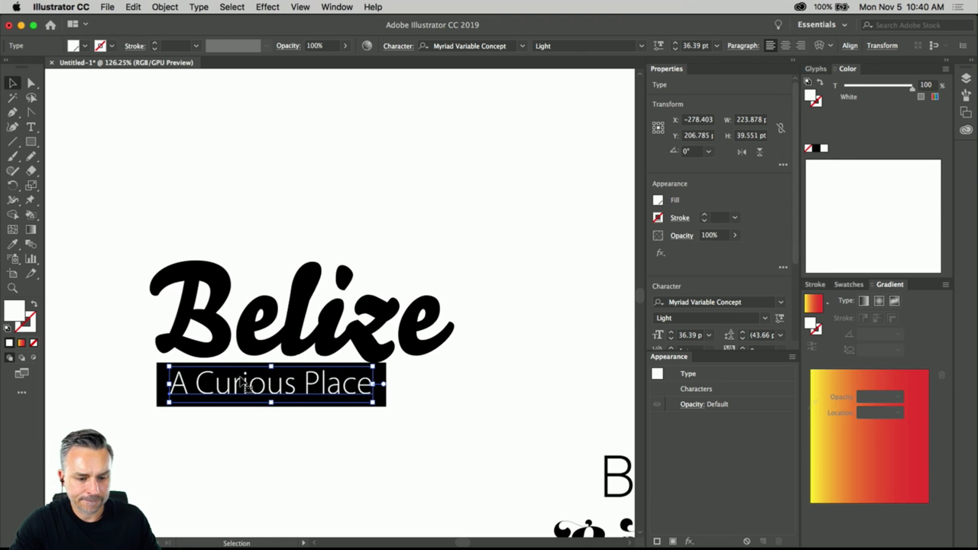
{"action": "key", "text": "Down"}
{"action": "left_click", "coordinate": [307, 219]}
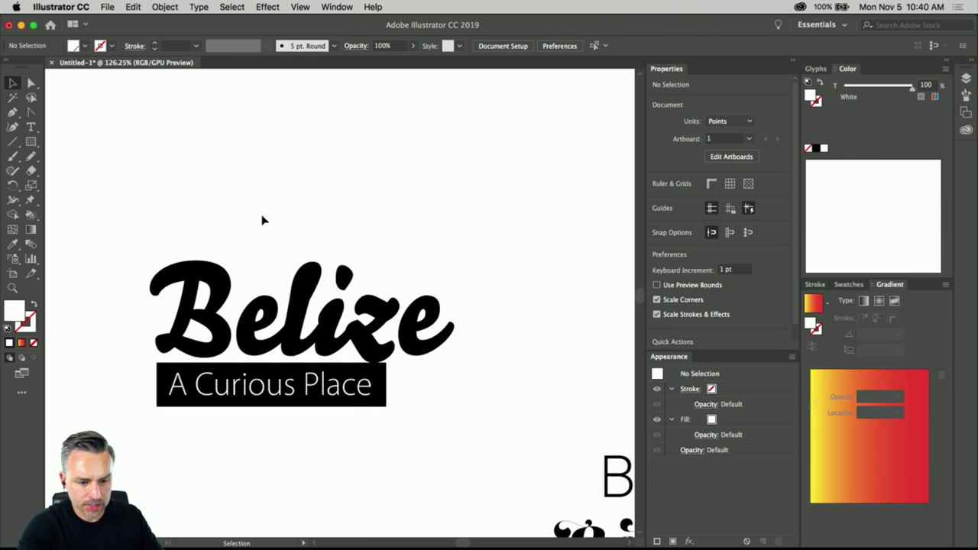
{"action": "left_click_drag", "start_coordinate": [145, 185], "coordinate": [517, 455]}
Step: Paste the Belize lockup into Belize.psd as a Smart Object and place it over the old BELIZE title
{"action": "key", "text": "a"}
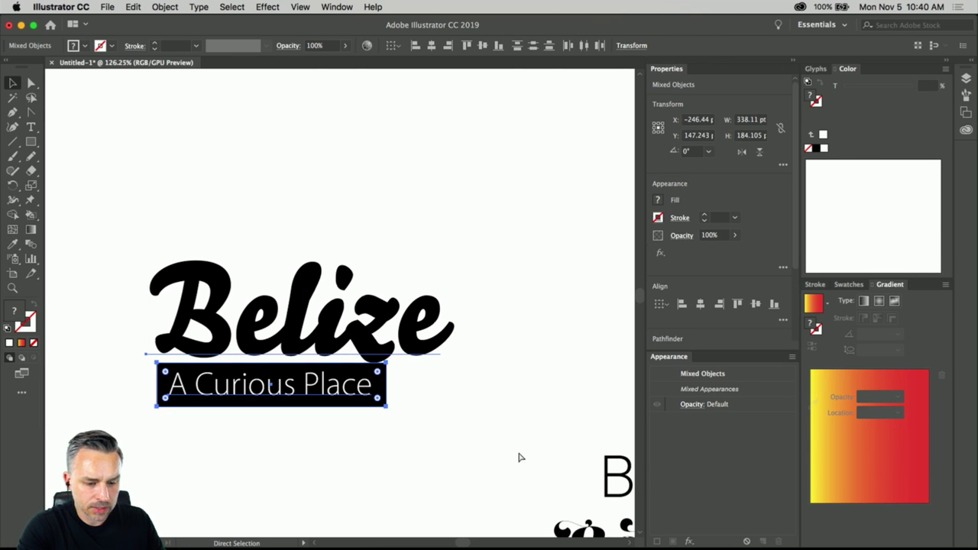
{"action": "left_click", "coordinate": [360, 538]}
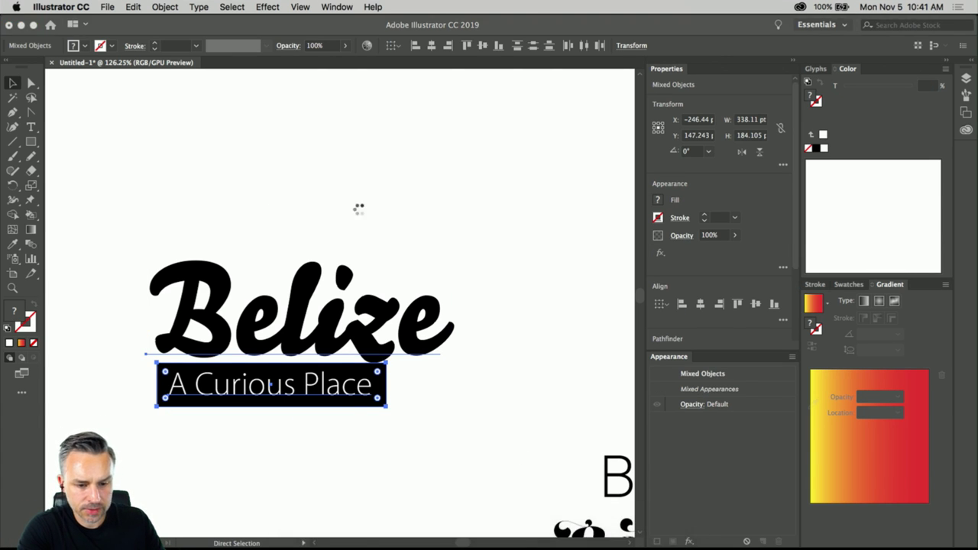
{"action": "key", "text": "super+v"}
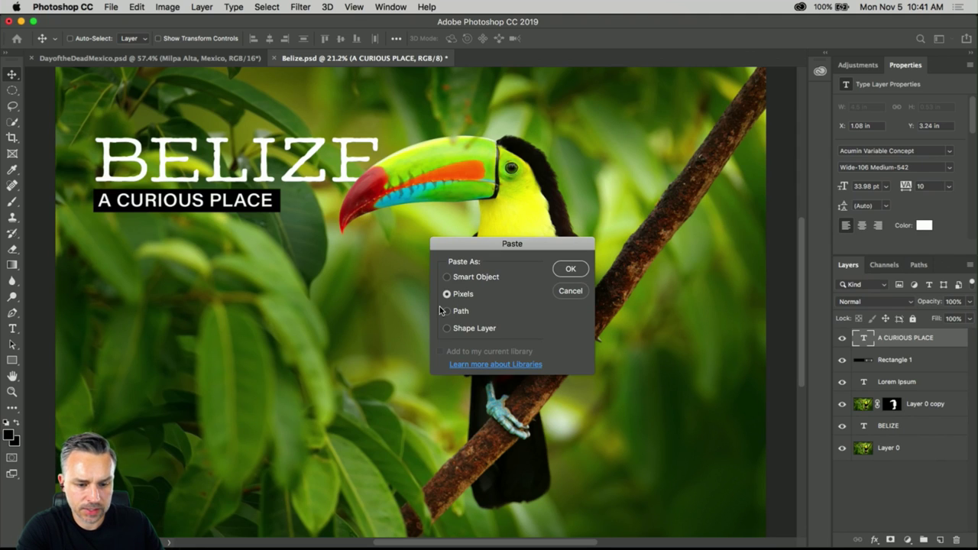
{"action": "left_click", "coordinate": [447, 277]}
{"action": "key", "text": "Return"}
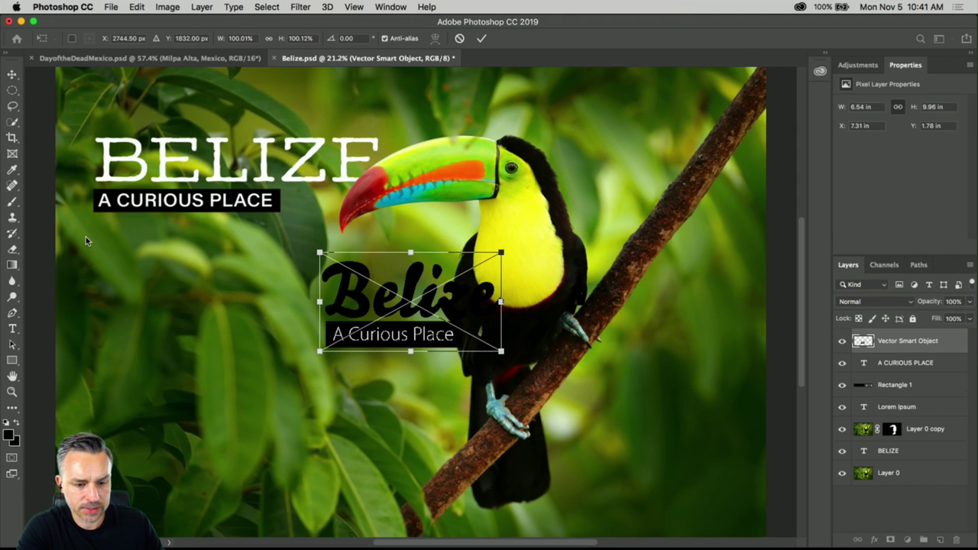
{"action": "left_click_drag", "start_coordinate": [474, 343], "coordinate": [366, 353]}
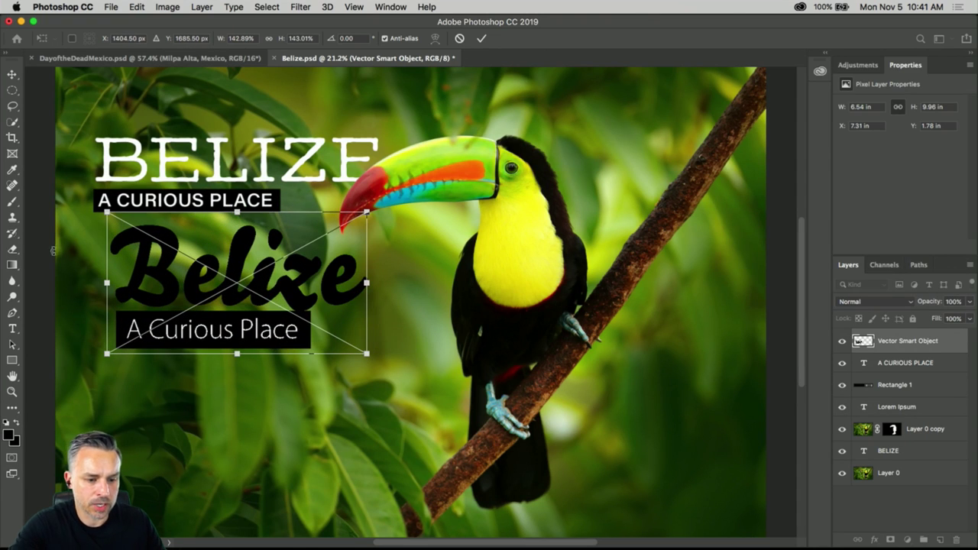
{"action": "key", "text": "Return"}
{"action": "left_click_drag", "start_coordinate": [174, 296], "coordinate": [178, 193]}
Step: Delete the Lorem Ipsum layer
{"action": "left_click", "coordinate": [854, 370]}
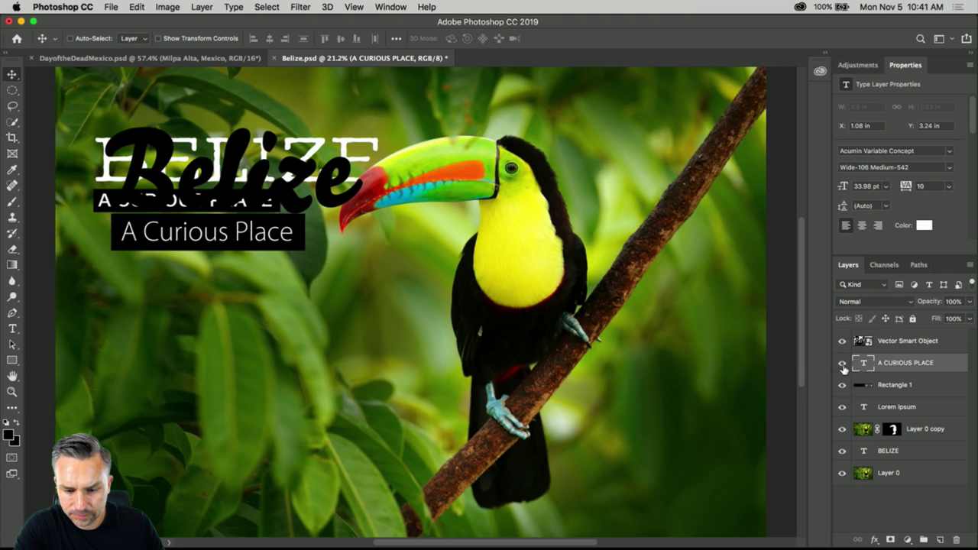
{"action": "left_click", "coordinate": [913, 409], "text": "shift"}
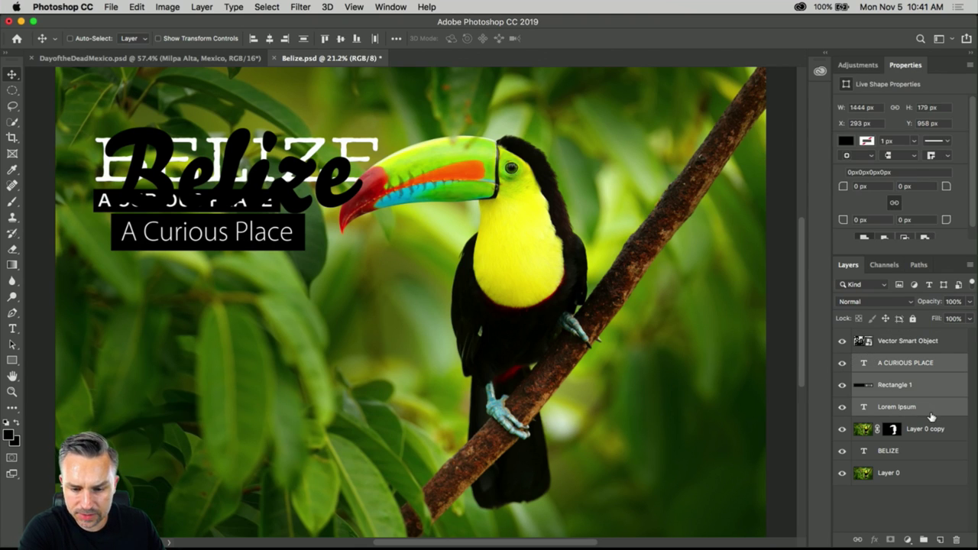
{"action": "left_click", "coordinate": [930, 413]}
{"action": "left_click", "coordinate": [841, 407]}
{"action": "left_click", "coordinate": [841, 407]}
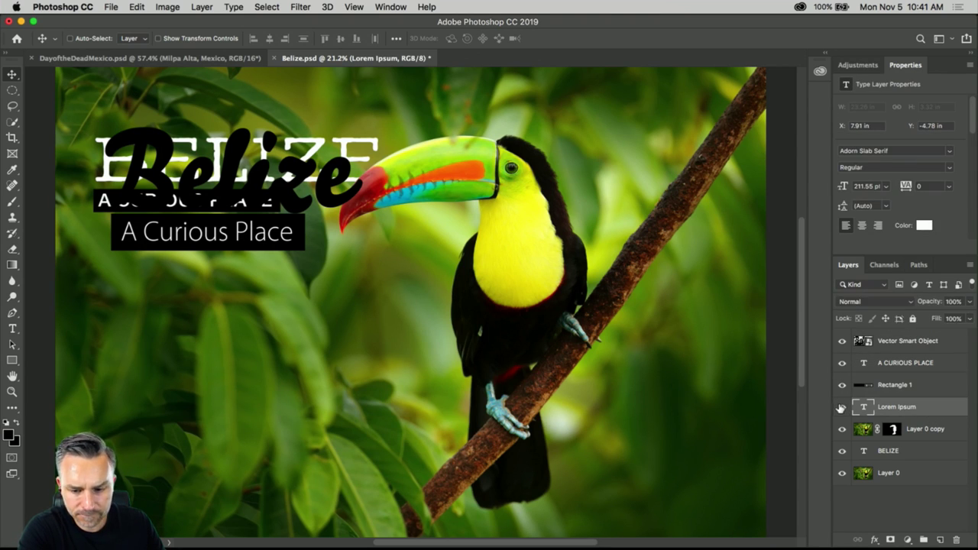
{"action": "left_click", "coordinate": [956, 541]}
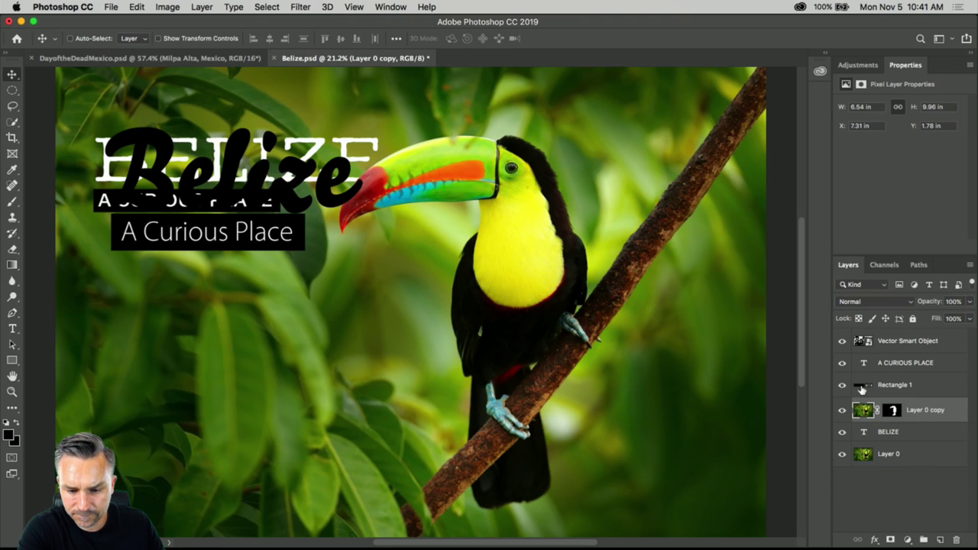
Step: Hide the old BELIZE text layer, leaving the Vector Smart Object visible and selected
{"action": "left_click", "coordinate": [909, 363]}
{"action": "left_click", "coordinate": [892, 341]}
{"action": "left_click", "coordinate": [841, 341]}
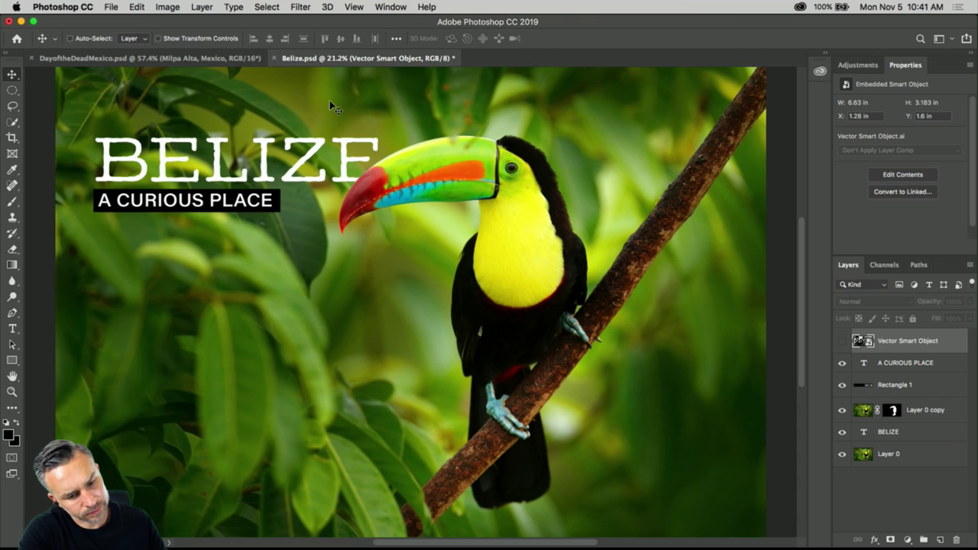
{"action": "left_click", "coordinate": [842, 342]}
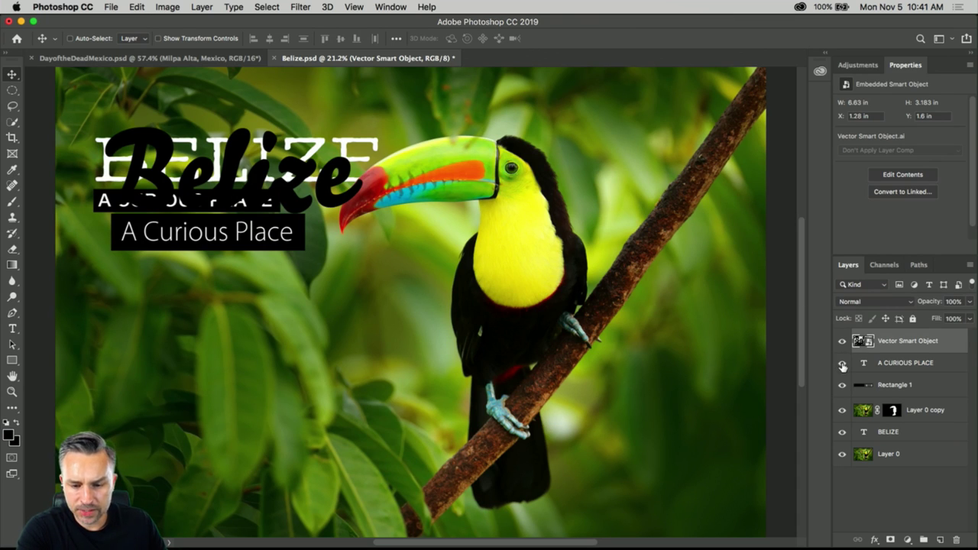
{"action": "left_click", "coordinate": [841, 433]}
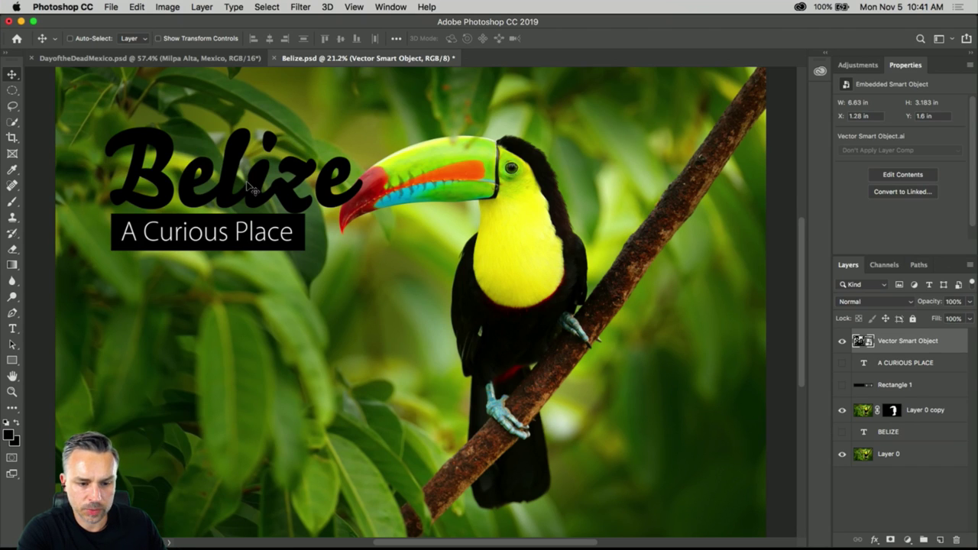
{"action": "left_click", "coordinate": [924, 411]}
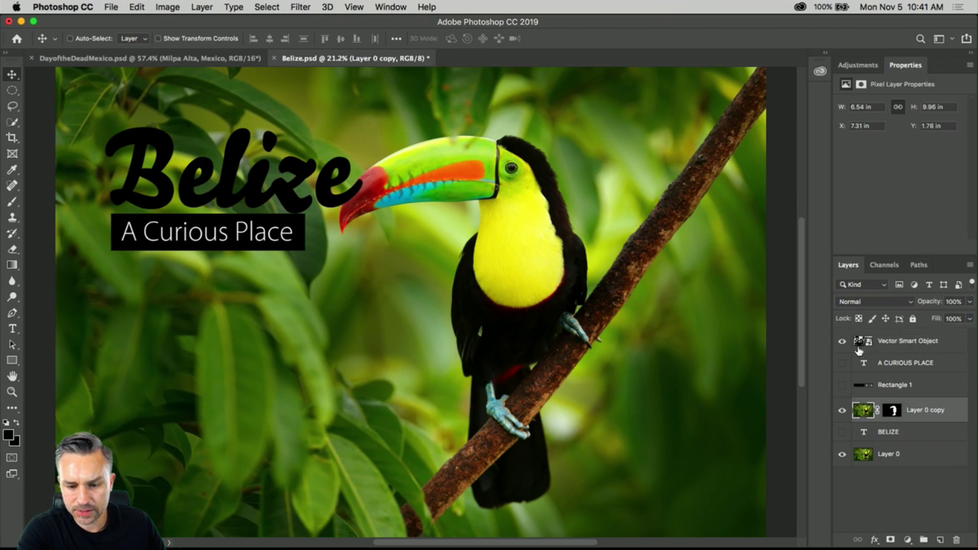
{"action": "left_click", "coordinate": [909, 344]}
Step: Open the Vector Smart Object contents in Illustrator and recolour the Belize script white
{"action": "double_click", "coordinate": [863, 341]}
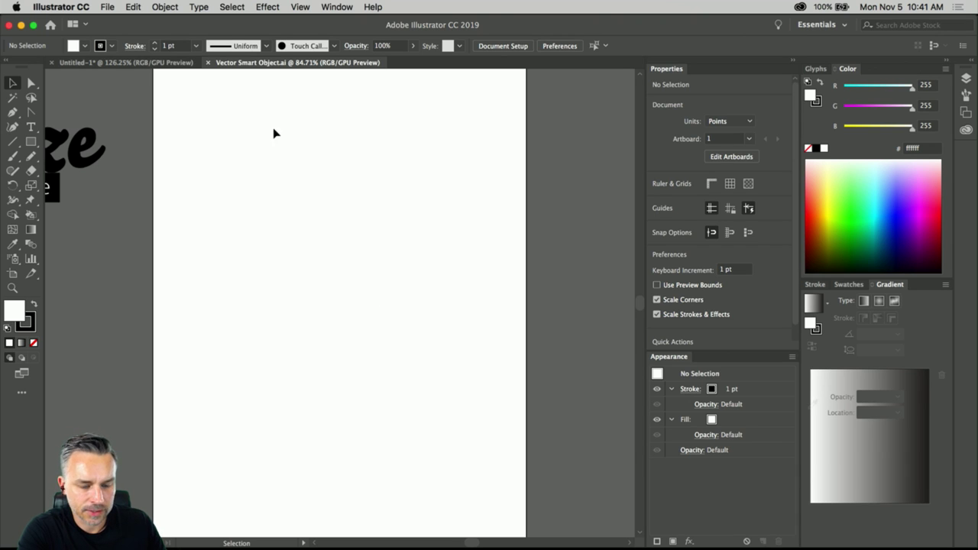
{"action": "scroll", "coordinate": [382, 266], "scroll_direction": "left", "scroll_amount": 10}
{"action": "left_click", "coordinate": [388, 243]}
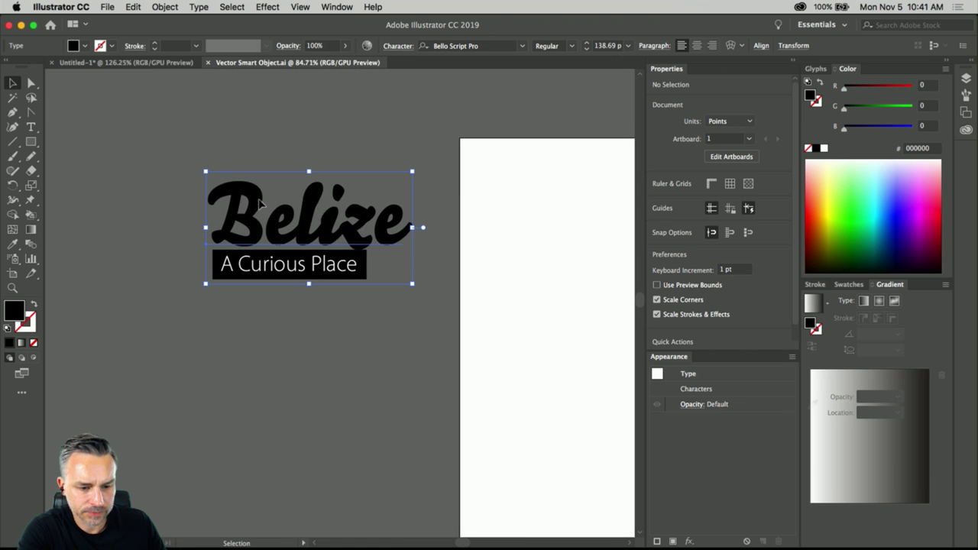
{"action": "left_click", "coordinate": [822, 147]}
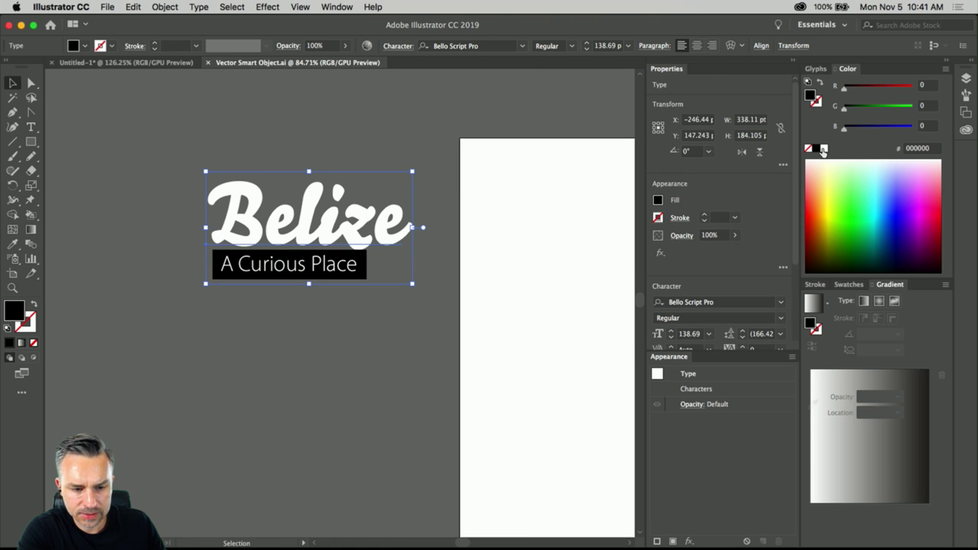
{"action": "left_click", "coordinate": [134, 164]}
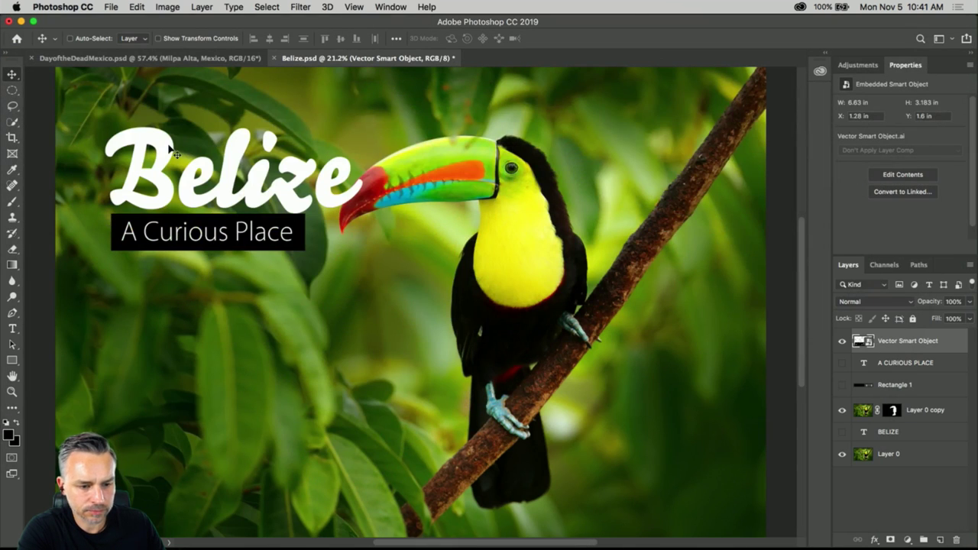
Step: Open and close the Vector Smart Object's blend mode list and the layer filter list
{"action": "left_click", "coordinate": [895, 302]}
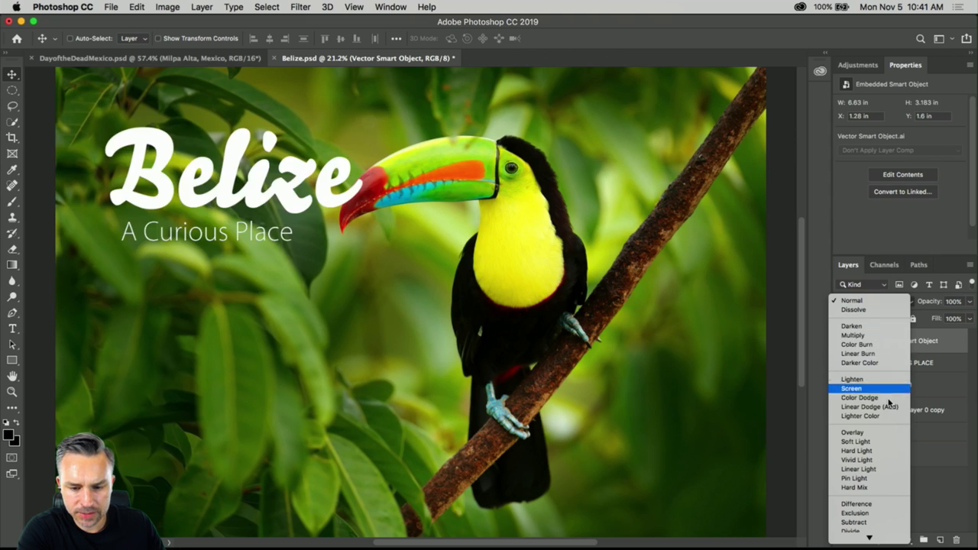
{"action": "left_click", "coordinate": [947, 269]}
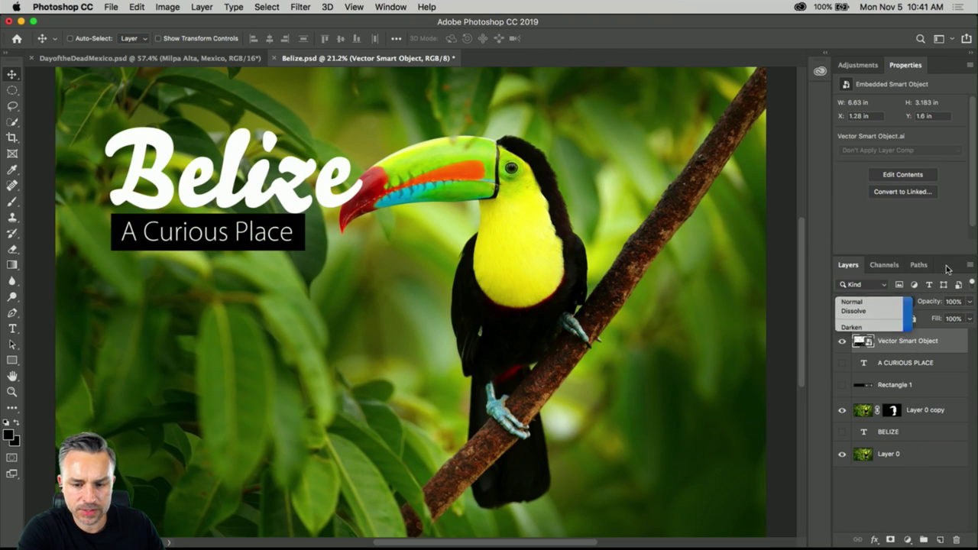
{"action": "left_click", "coordinate": [856, 286]}
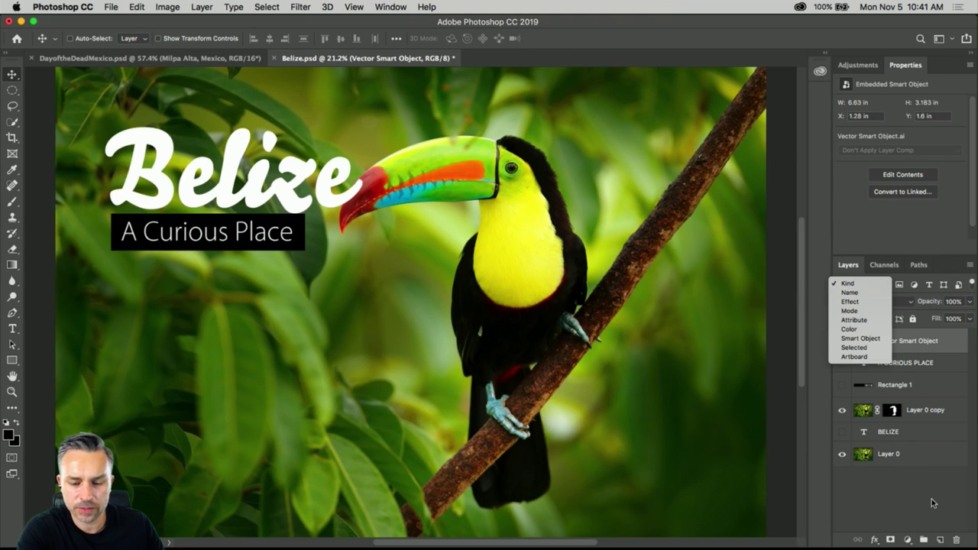
{"action": "left_click", "coordinate": [931, 503]}
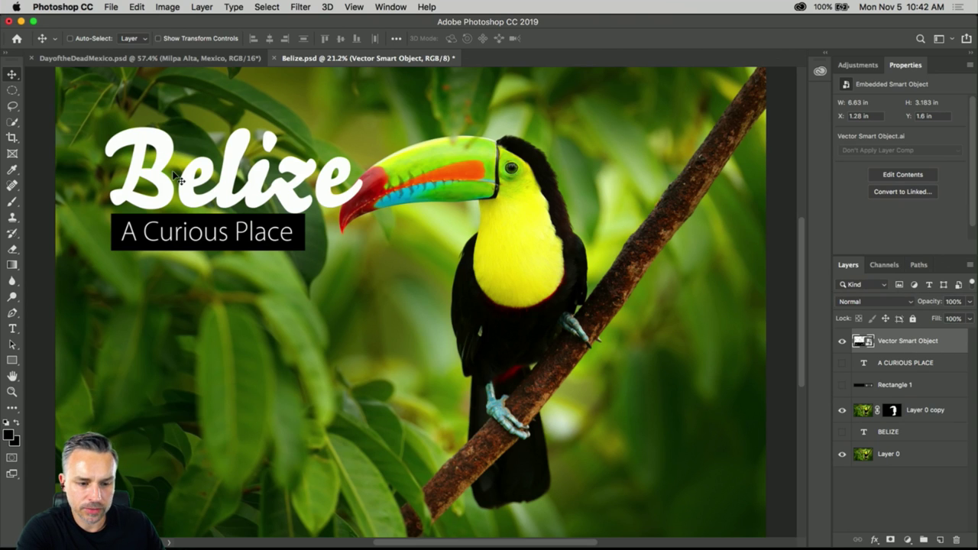
Step: Zoom in on the Belize title and reopen the blend mode list to preview Color Burn
{"action": "key", "text": "super+equal"}
{"action": "left_click_drag", "start_coordinate": [171, 178], "coordinate": [504, 351]}
{"action": "key", "text": "super+equal"}
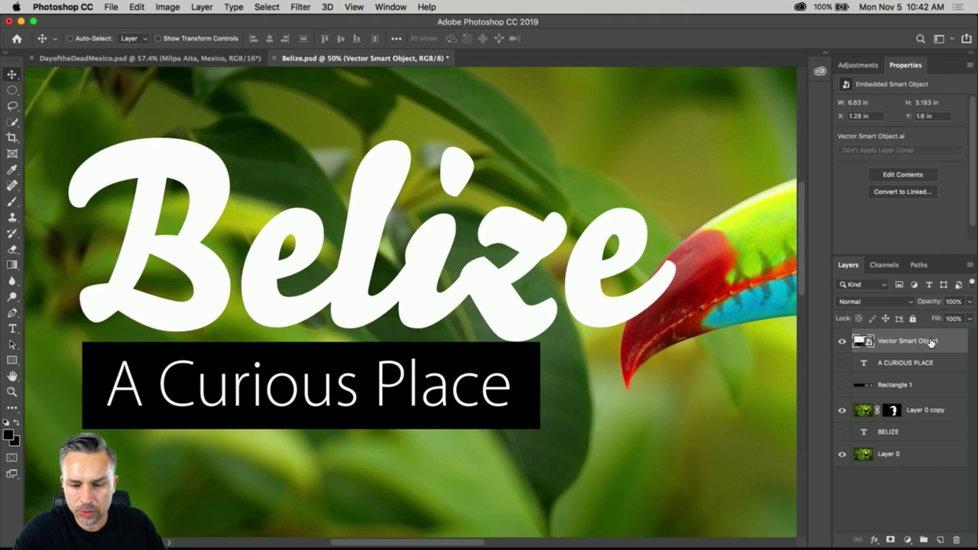
{"action": "left_click", "coordinate": [908, 304]}
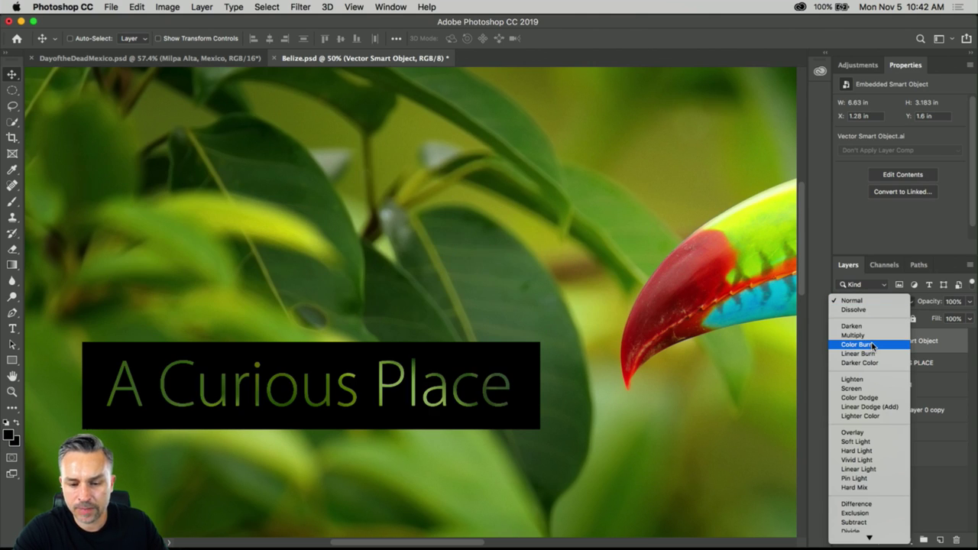
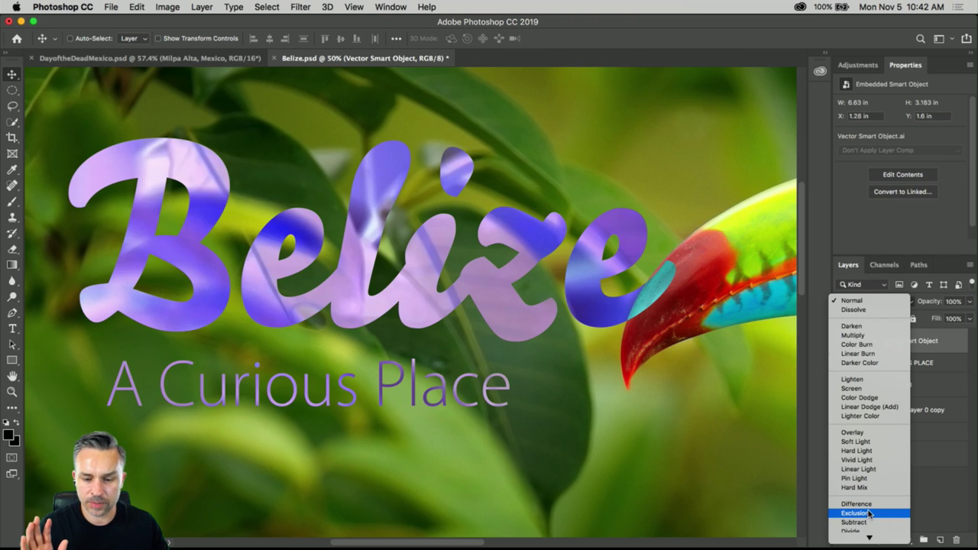
Step: Set the Belize logo to Overlay blend mode and move it below the toucan cutout layer
{"action": "left_click", "coordinate": [868, 434]}
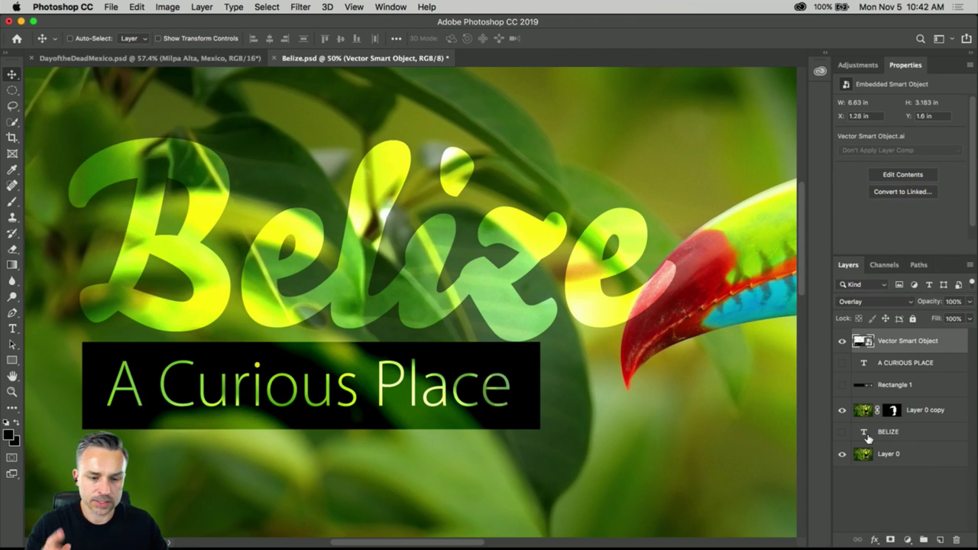
{"action": "key", "text": "super+minus"}
{"action": "key", "text": "super+minus"}
{"action": "key", "text": "super+minus"}
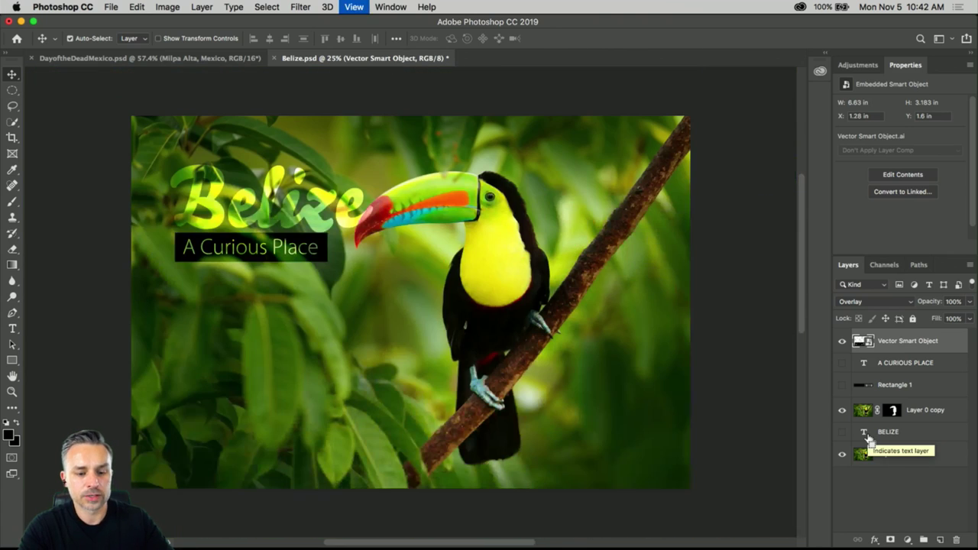
{"action": "left_click_drag", "start_coordinate": [909, 346], "coordinate": [909, 421]}
Step: Resize the Belize logo and tagline and place them in the top-left corner
{"action": "key", "text": "super+t"}
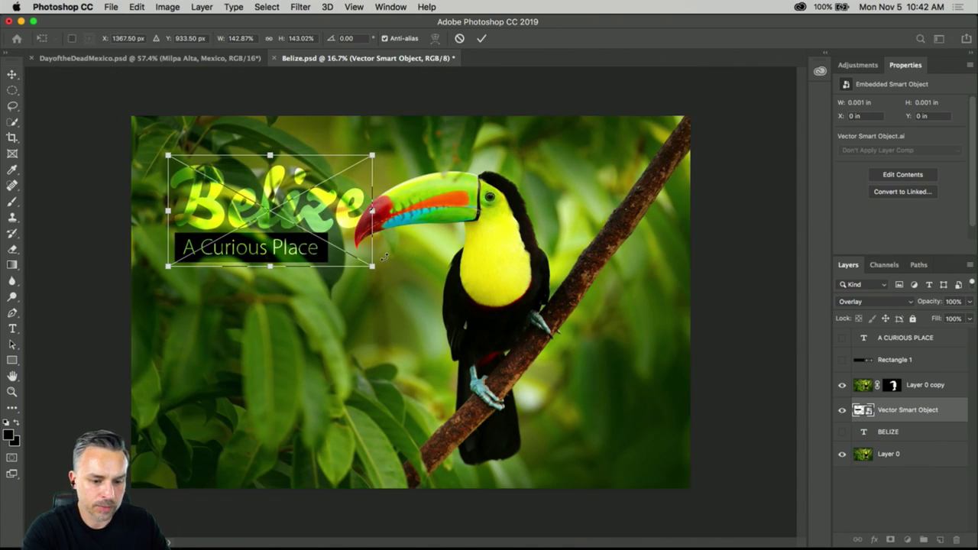
{"action": "left_click_drag", "start_coordinate": [376, 269], "coordinate": [570, 374]}
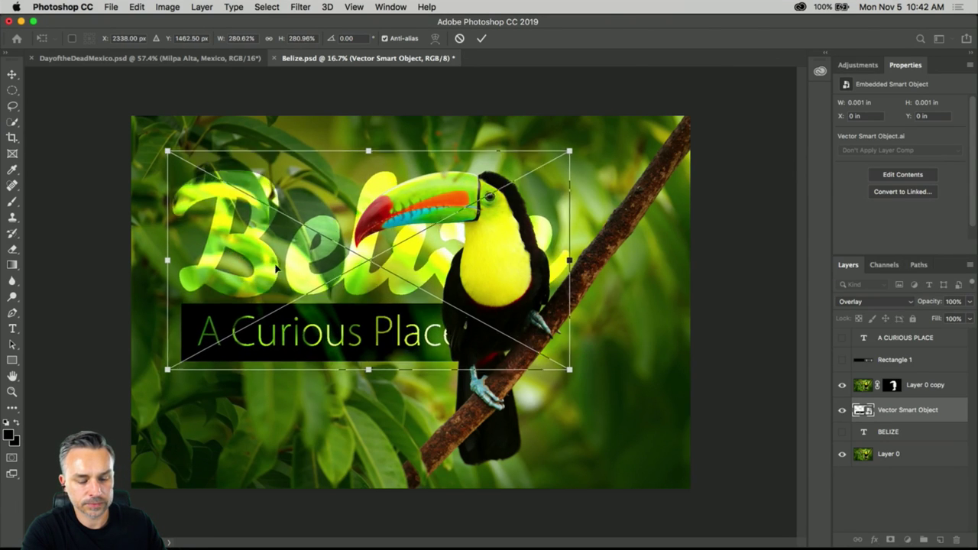
{"action": "left_click_drag", "start_coordinate": [284, 294], "coordinate": [259, 244]}
{"action": "left_click_drag", "start_coordinate": [543, 325], "coordinate": [429, 207]}
{"action": "left_click_drag", "start_coordinate": [259, 149], "coordinate": [254, 163]}
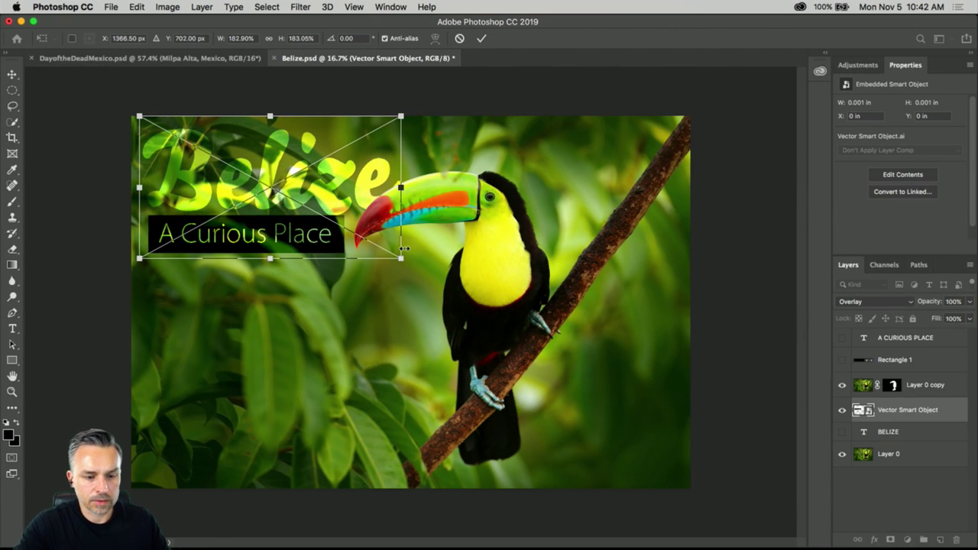
{"action": "key", "text": "Return"}
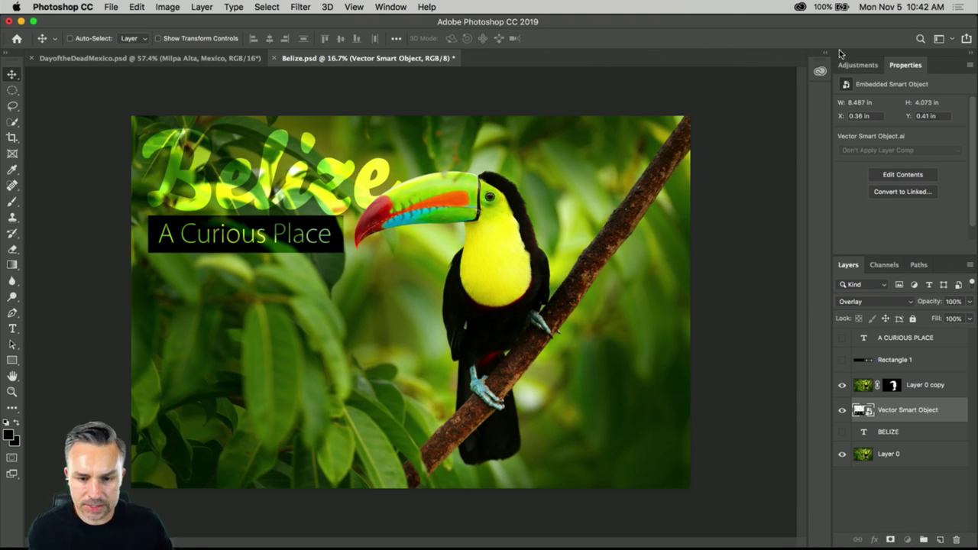
Step: Copy the Mayan Ruins graphic from the Travel library and paste it into the Belize poster
{"action": "left_click", "coordinate": [819, 71]}
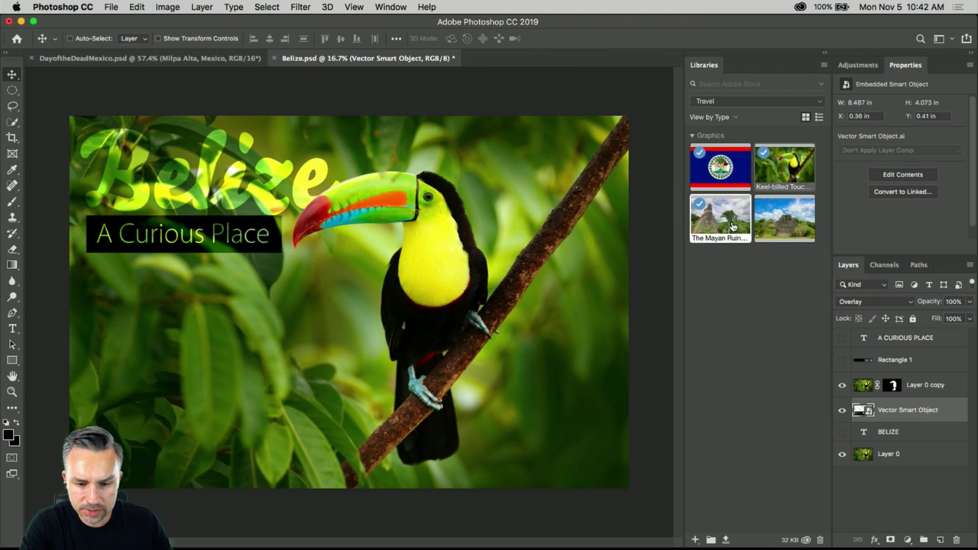
{"action": "double_click", "coordinate": [718, 218]}
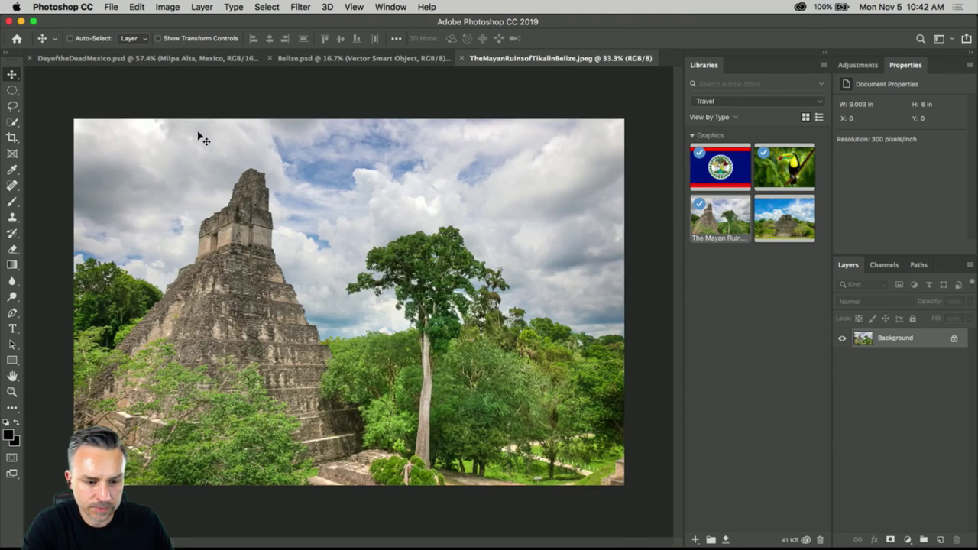
{"action": "key", "text": "super+a"}
{"action": "key", "text": "super+w"}
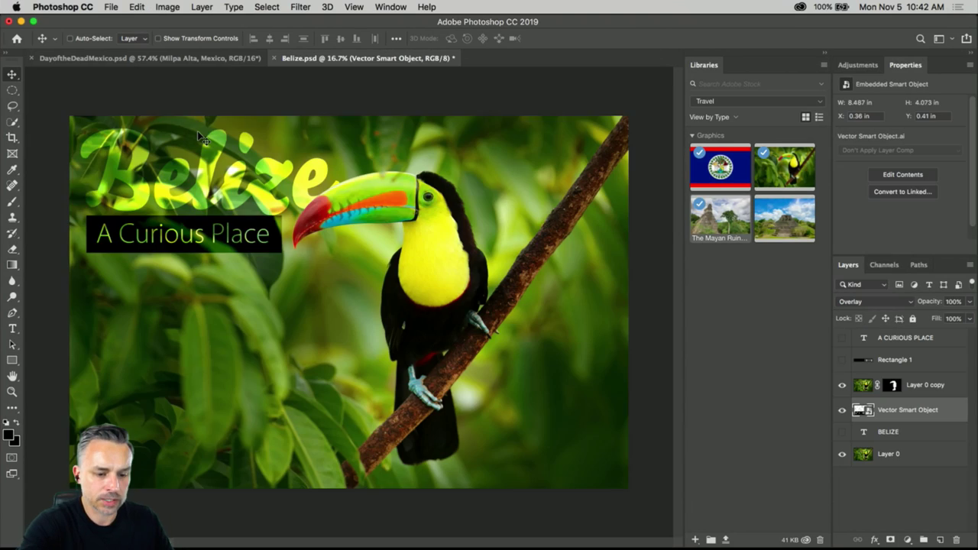
{"action": "key", "text": "super+v"}
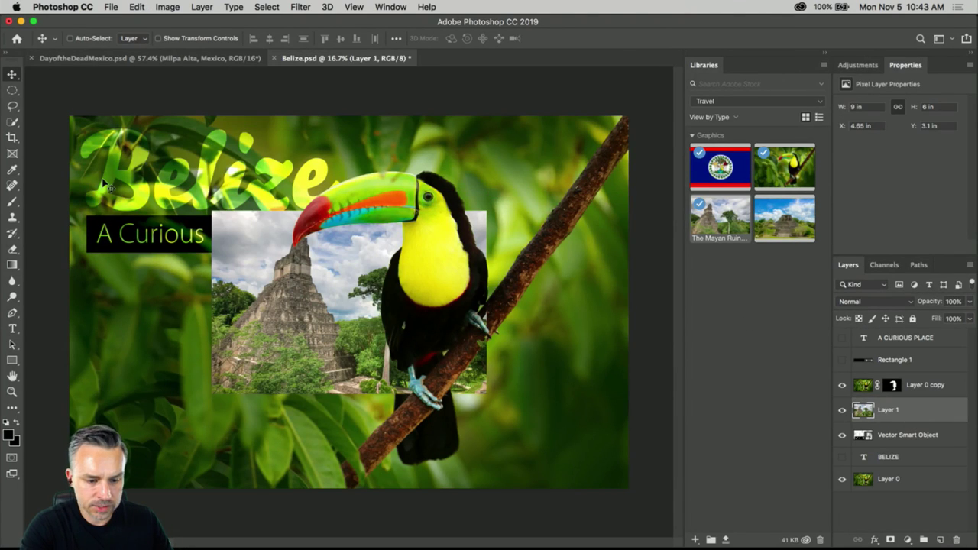
Step: Scale the ruins photo to fill the canvas, hide the toucan cutout, and move it to the top
{"action": "key", "text": "super+t"}
{"action": "left_click_drag", "start_coordinate": [212, 212], "coordinate": [65, 113]}
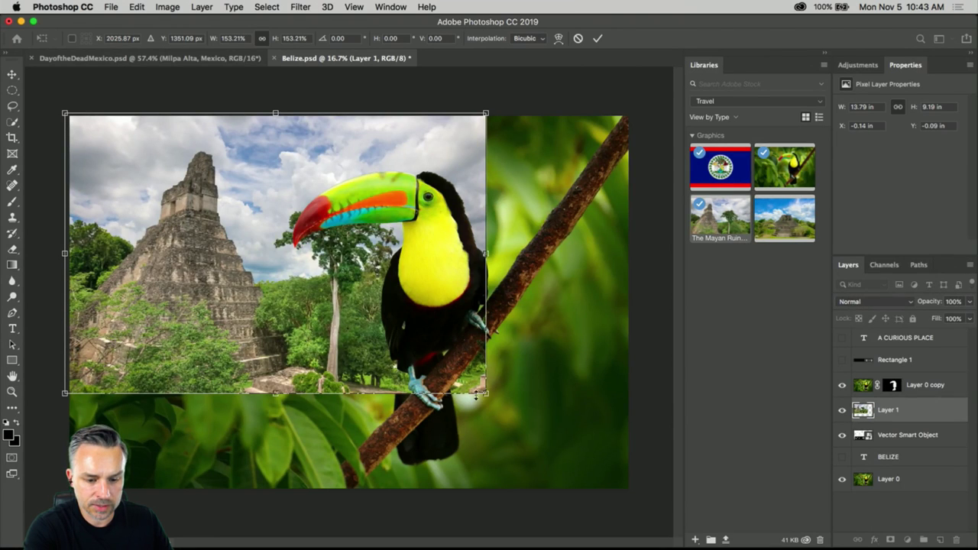
{"action": "left_click_drag", "start_coordinate": [476, 394], "coordinate": [654, 480]}
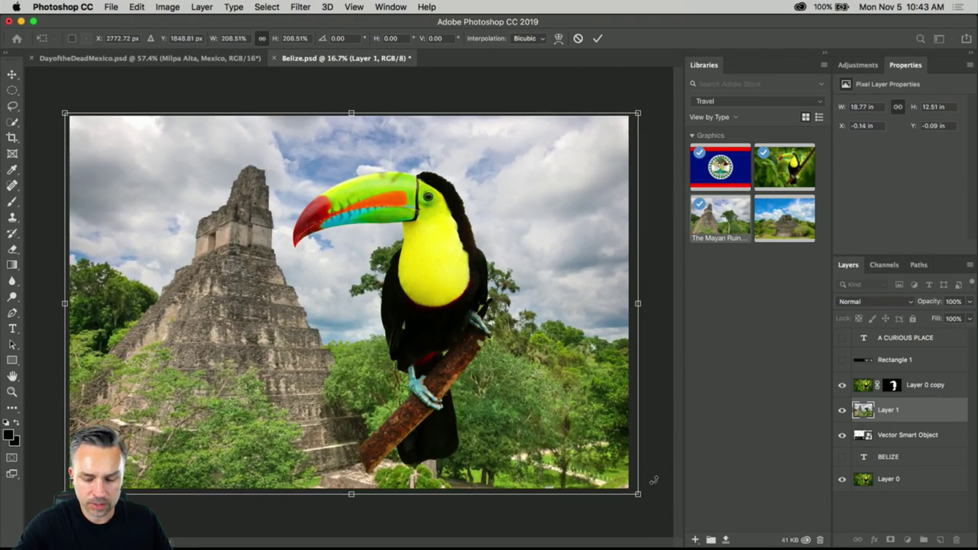
{"action": "key", "text": "Return"}
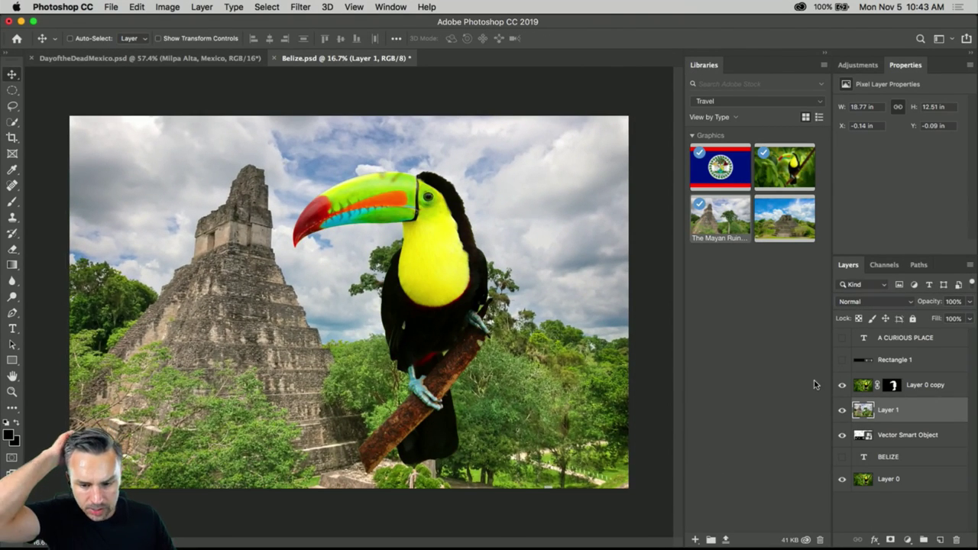
{"action": "left_click", "coordinate": [842, 385]}
{"action": "left_click_drag", "start_coordinate": [919, 416], "coordinate": [917, 338]}
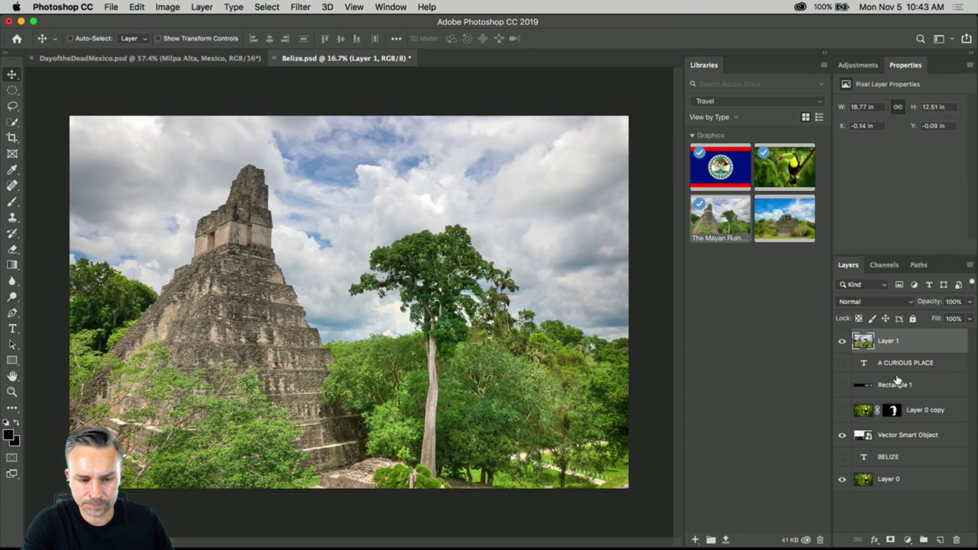
Step: Add a new layer and start a small text box, then delete the letters and cancel
{"action": "left_click", "coordinate": [12, 328]}
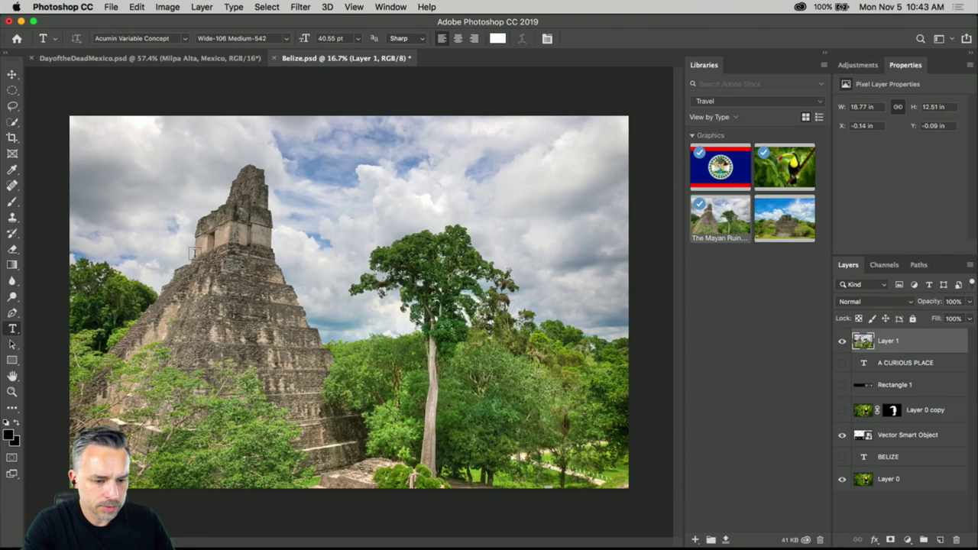
{"action": "left_click", "coordinate": [940, 539]}
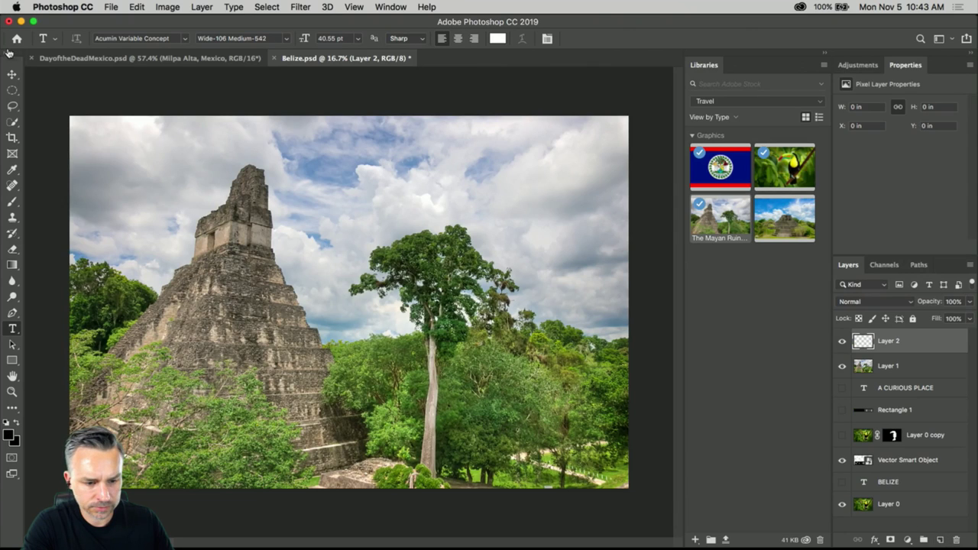
{"action": "left_click", "coordinate": [150, 251]}
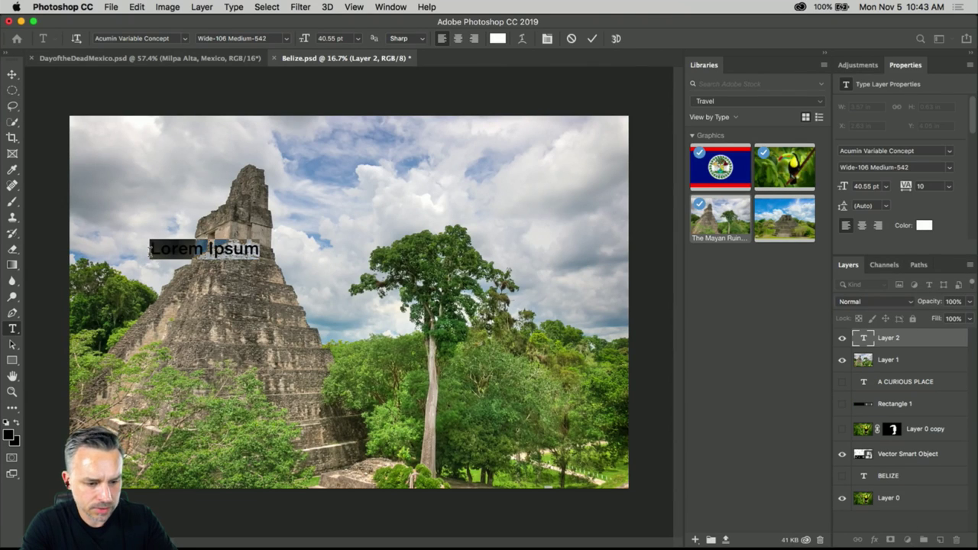
{"action": "type", "text": "un"}
{"action": "key", "text": "BackSpace"}
{"action": "key", "text": "BackSpace"}
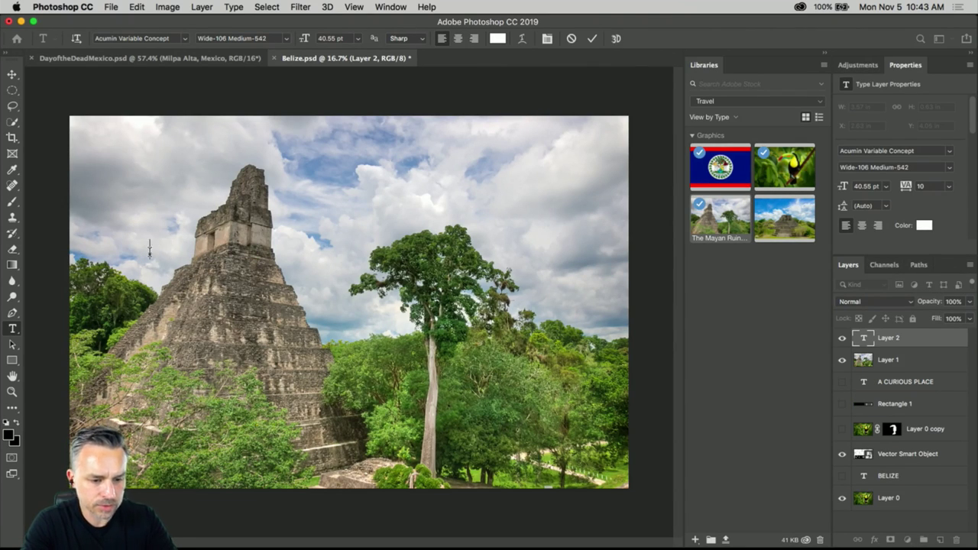
{"action": "key", "text": "Escape"}
{"action": "key", "text": "v"}
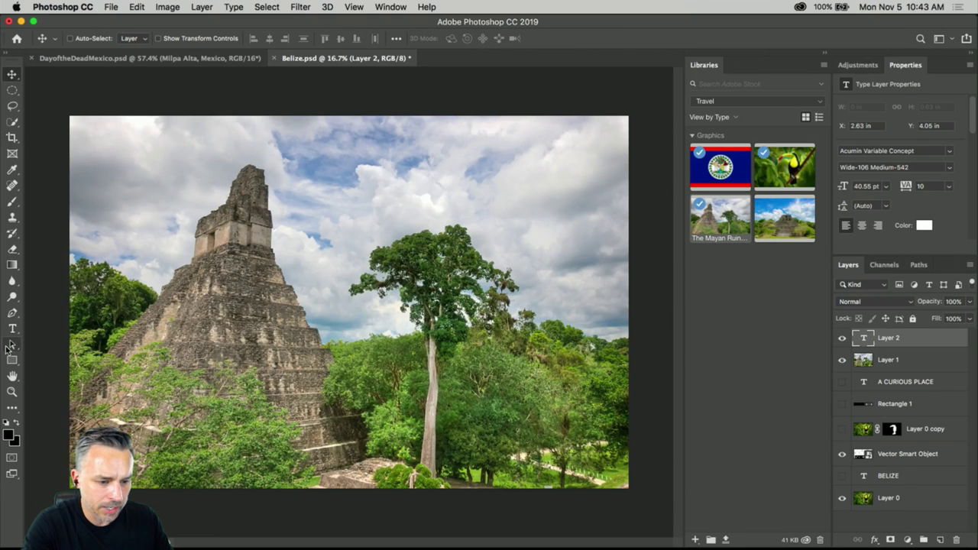
Step: Type 'UNBELIZEABLE' at 164.55 pt in the sky above the pyramid
{"action": "left_click", "coordinate": [11, 329]}
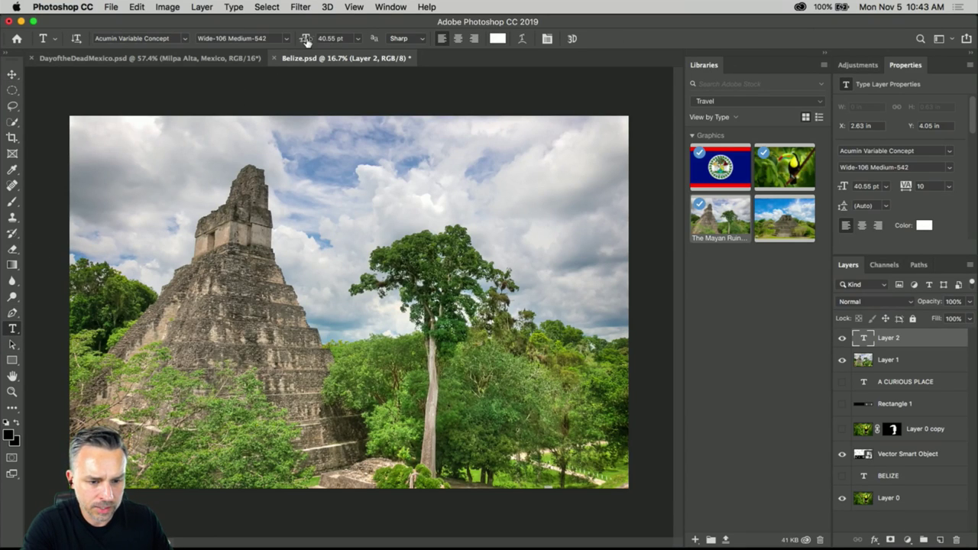
{"action": "left_click_drag", "start_coordinate": [306, 40], "coordinate": [359, 40]}
{"action": "left_click", "coordinate": [145, 262]}
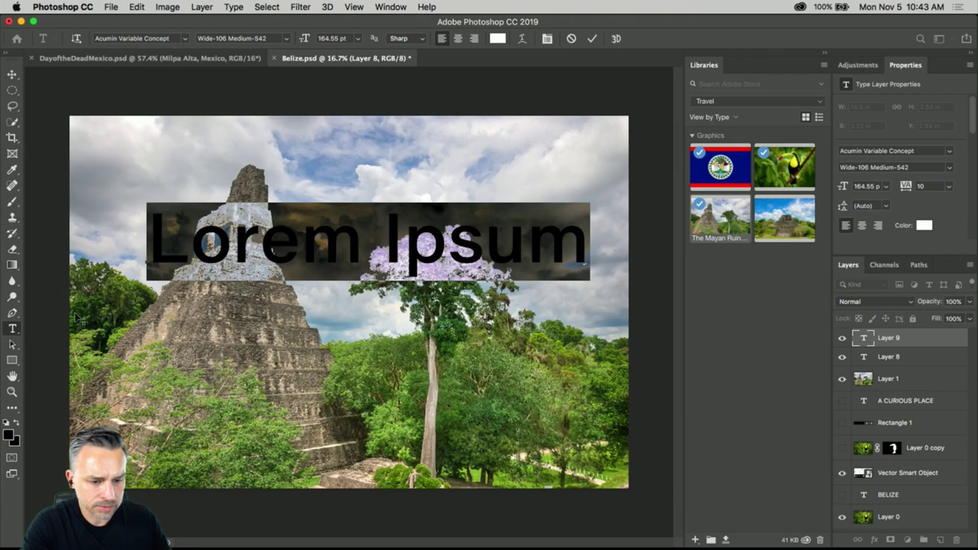
{"action": "type", "text": "un"}
{"action": "key", "text": "BackSpace"}
{"action": "key", "text": "BackSpace"}
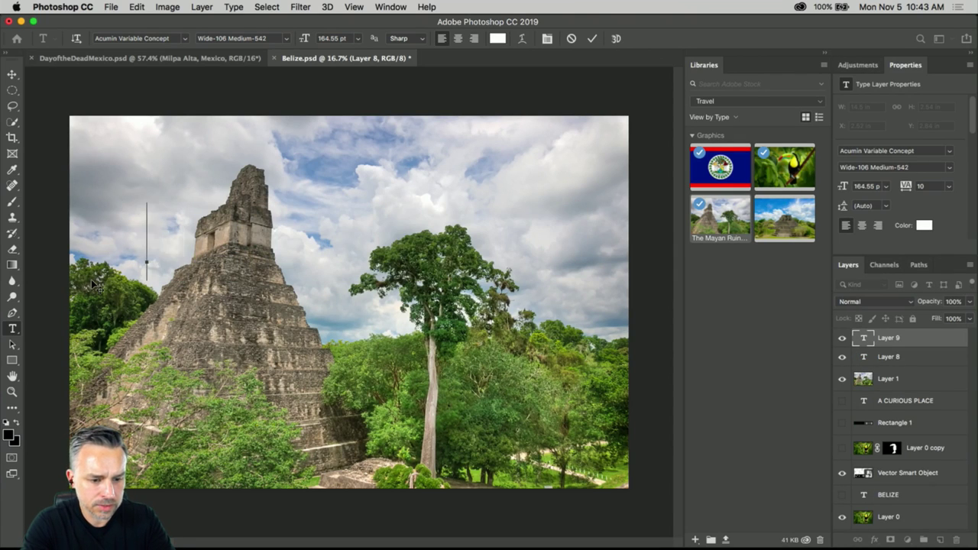
{"action": "type", "text": "UN"}
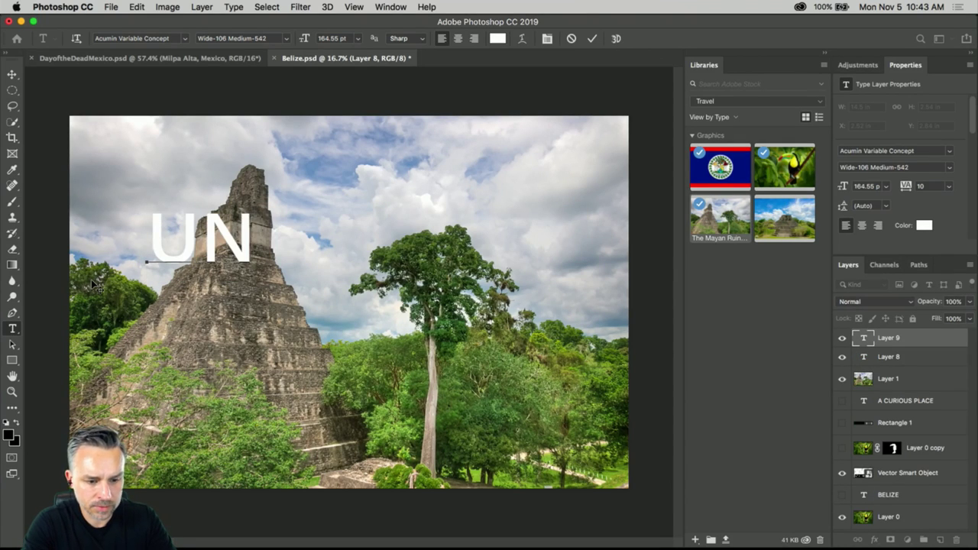
{"action": "type", "text": "BELIZEA"}
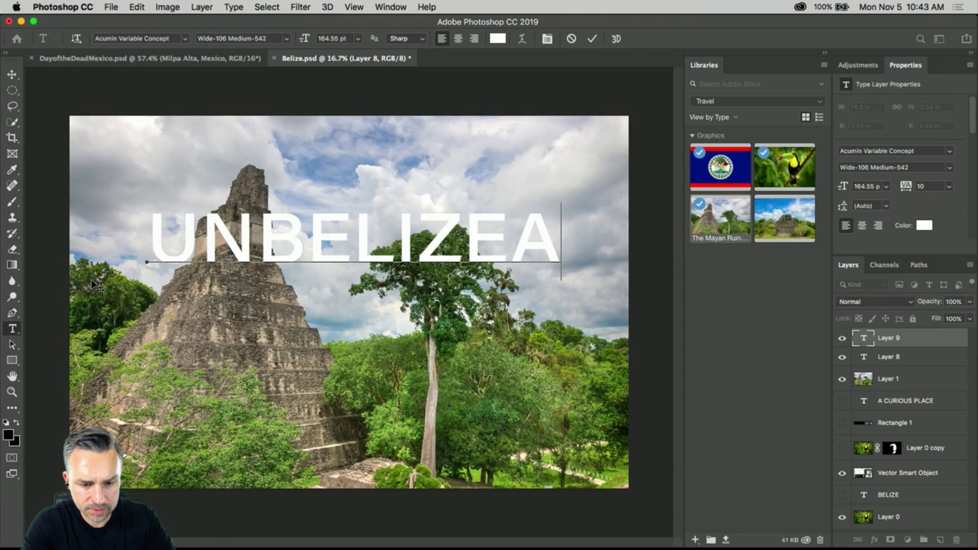
{"action": "type", "text": "BLE"}
{"action": "left_click", "coordinate": [11, 74]}
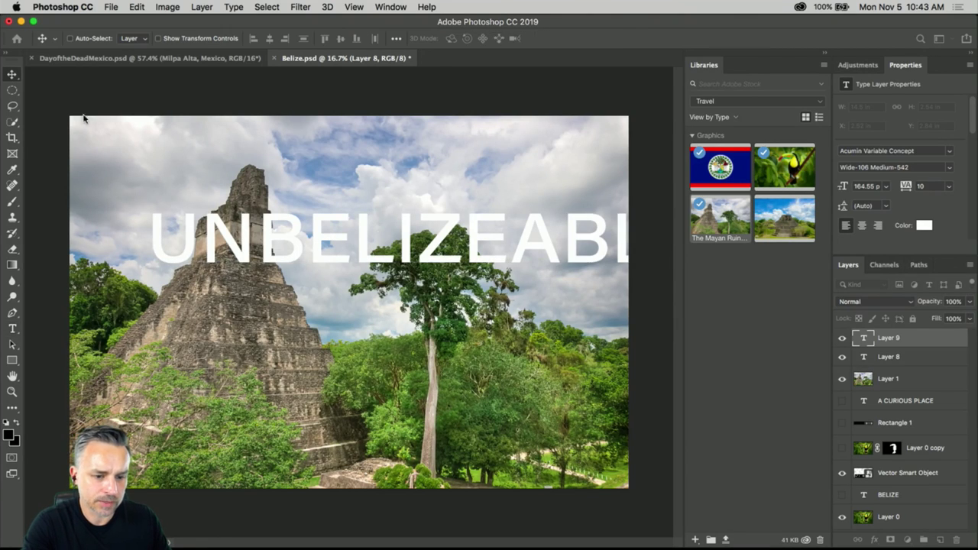
Step: Shift the UNBELIZEABLE headline left and scale it down to fit the poster
{"action": "left_click_drag", "start_coordinate": [449, 260], "coordinate": [379, 248]}
{"action": "key", "text": "ctrl+t"}
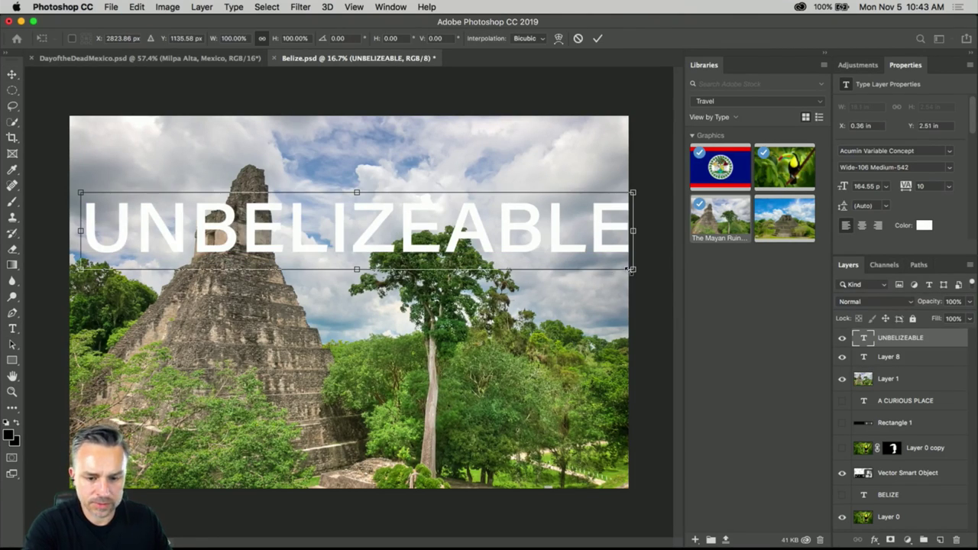
{"action": "left_click_drag", "start_coordinate": [625, 269], "coordinate": [562, 245]}
{"action": "left_click_drag", "start_coordinate": [236, 246], "coordinate": [266, 215]}
{"action": "key", "text": "Return"}
{"action": "key", "text": "t"}
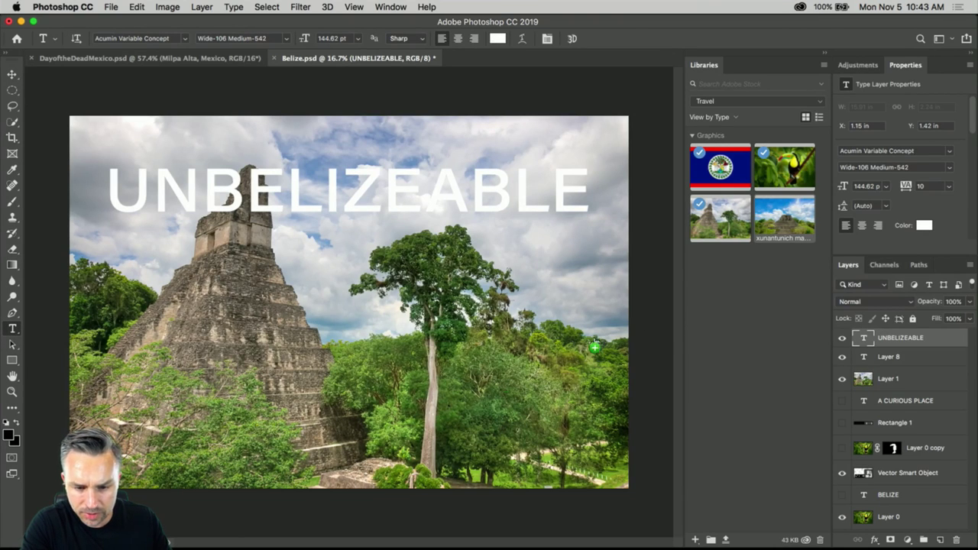
{"action": "left_click_drag", "start_coordinate": [408, 392], "coordinate": [409, 392]}
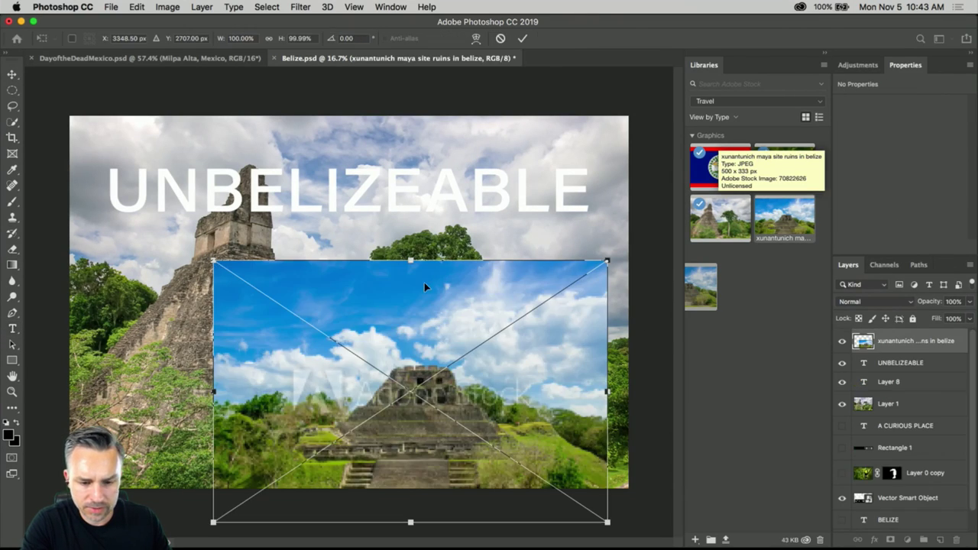
{"action": "left_click_drag", "start_coordinate": [213, 261], "coordinate": [23, 126]}
{"action": "left_click_drag", "start_coordinate": [115, 330], "coordinate": [153, 309]}
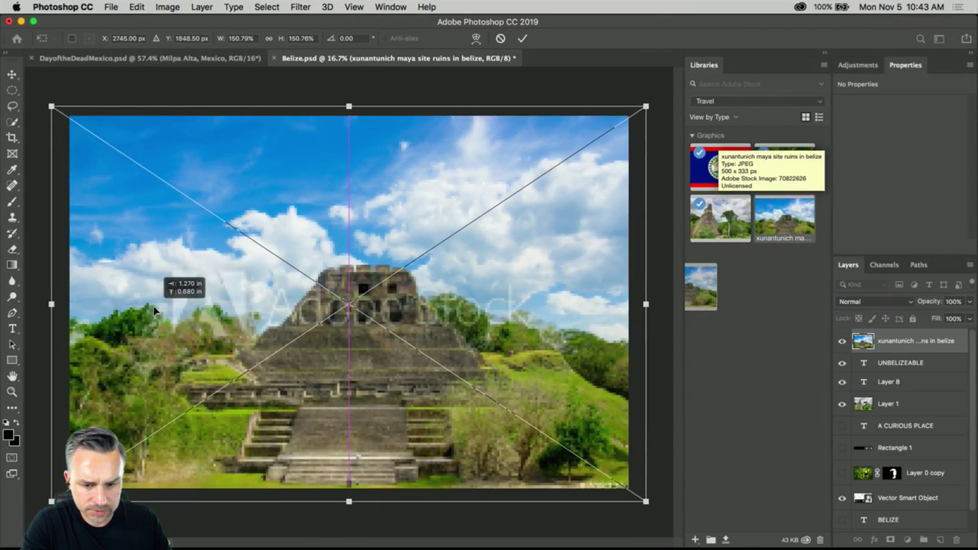
{"action": "key", "text": "Return"}
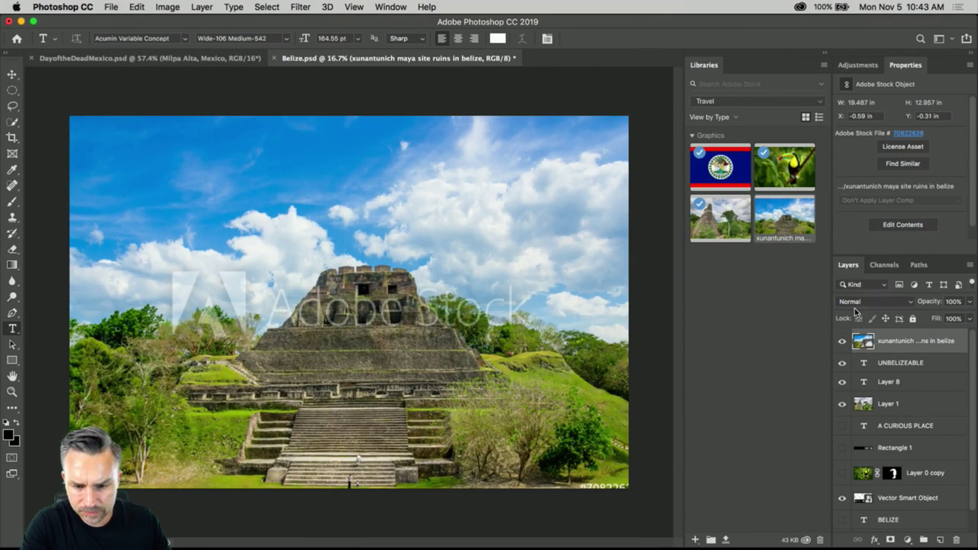
{"action": "left_click_drag", "start_coordinate": [911, 340], "coordinate": [908, 404]}
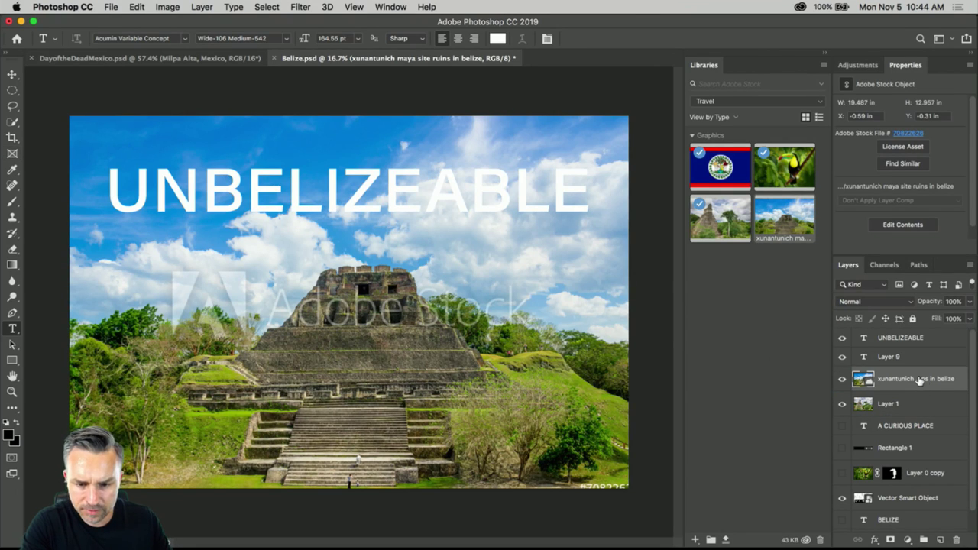
{"action": "right_click", "coordinate": [773, 221]}
{"action": "left_click", "coordinate": [809, 223]}
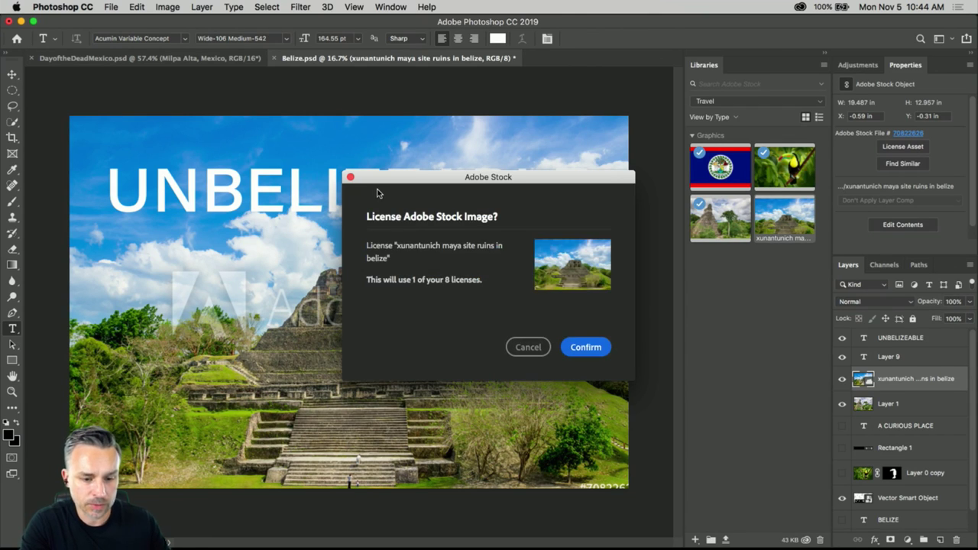
{"action": "left_click", "coordinate": [584, 347]}
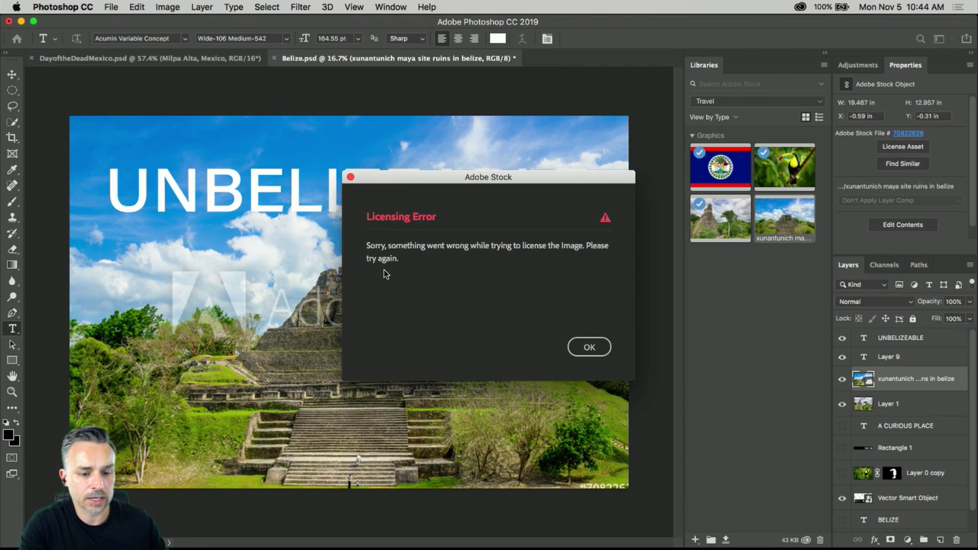
{"action": "left_click", "coordinate": [350, 177]}
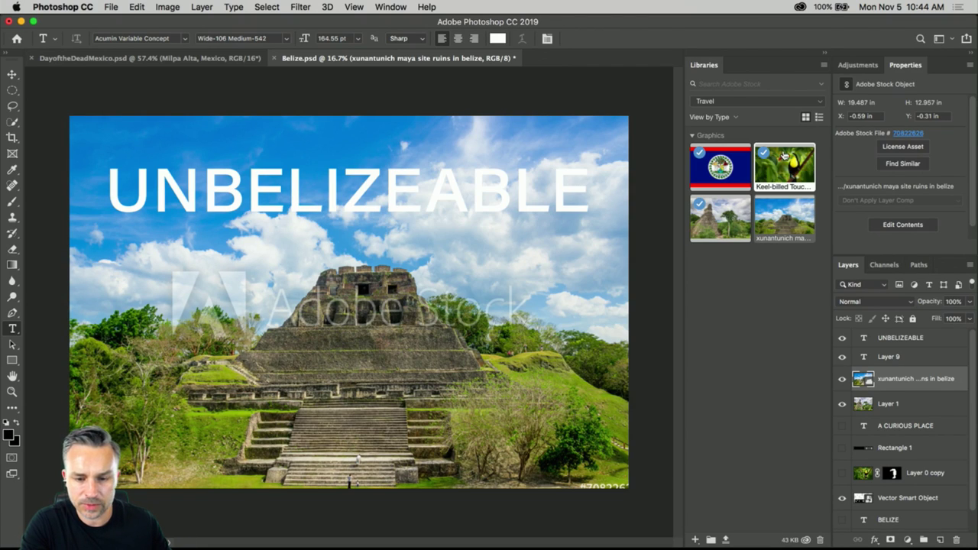
Step: Run Find Similar on the xunantunich ruins photo in the Libraries panel
{"action": "right_click", "coordinate": [787, 219]}
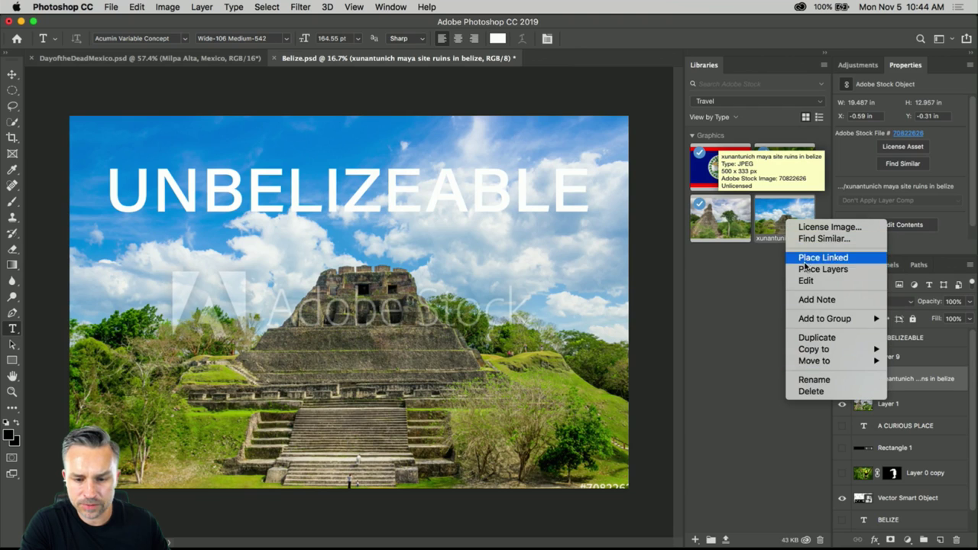
{"action": "left_click", "coordinate": [803, 240]}
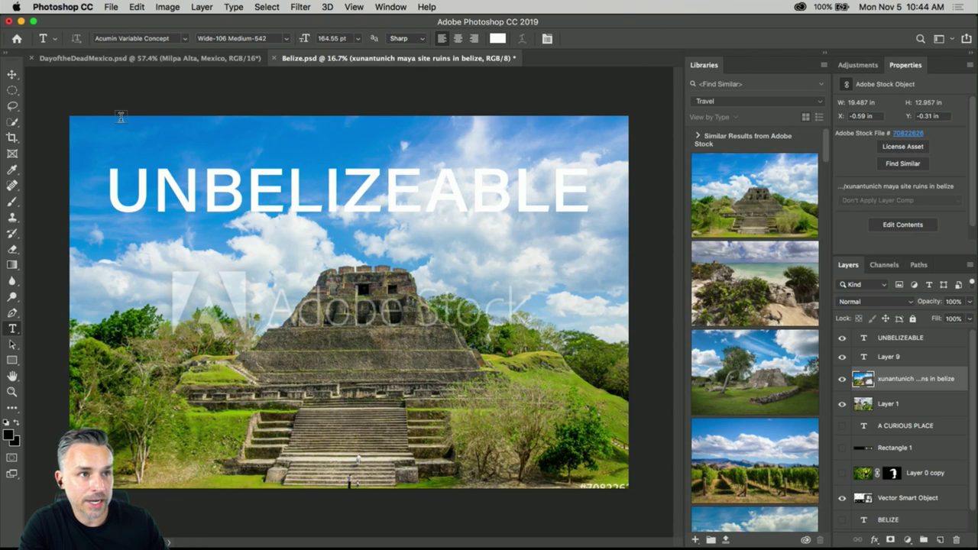
{"action": "mouse_move", "coordinate": [157, 547]}
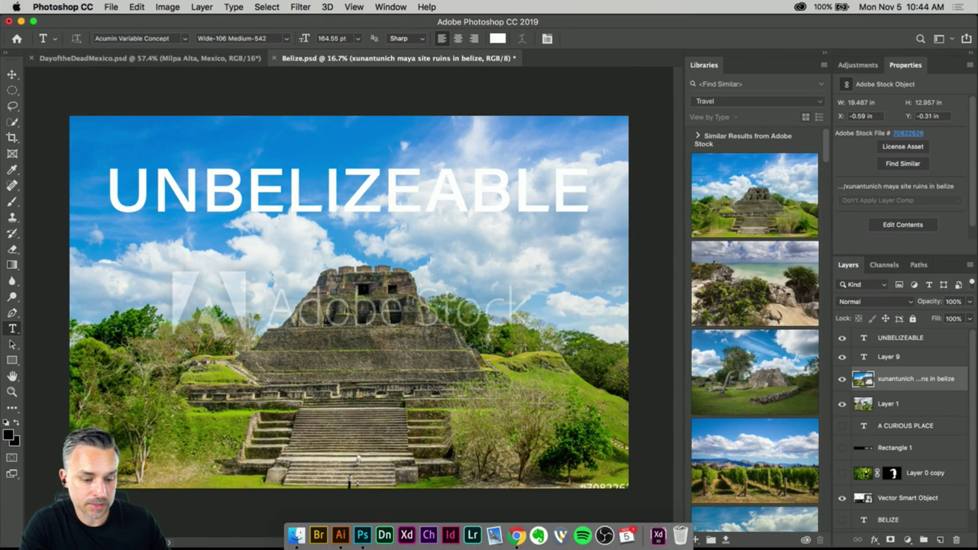
Step: In Illustrator, drag a Lorem ipsum text frame on the blank artboard, then open Finder
{"action": "left_click", "coordinate": [341, 535]}
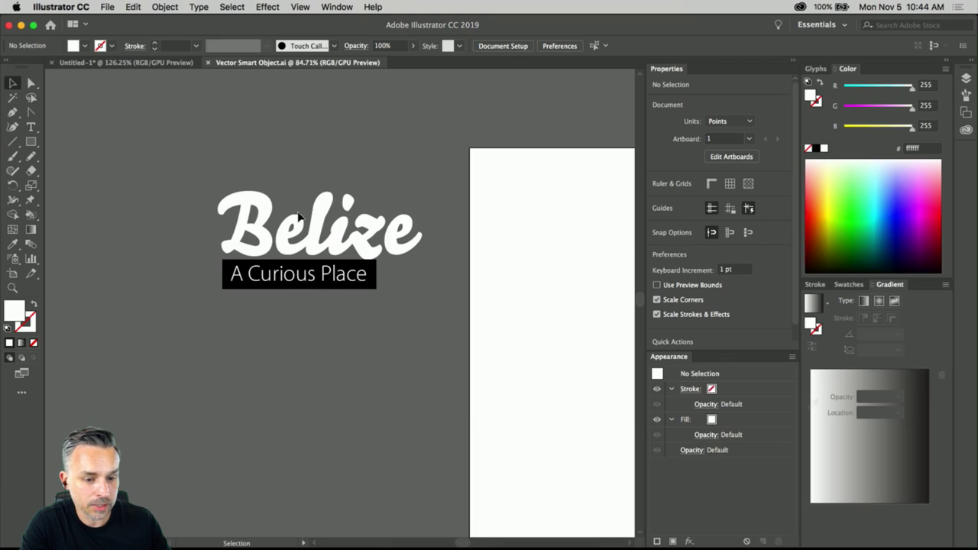
{"action": "key", "text": "space"}
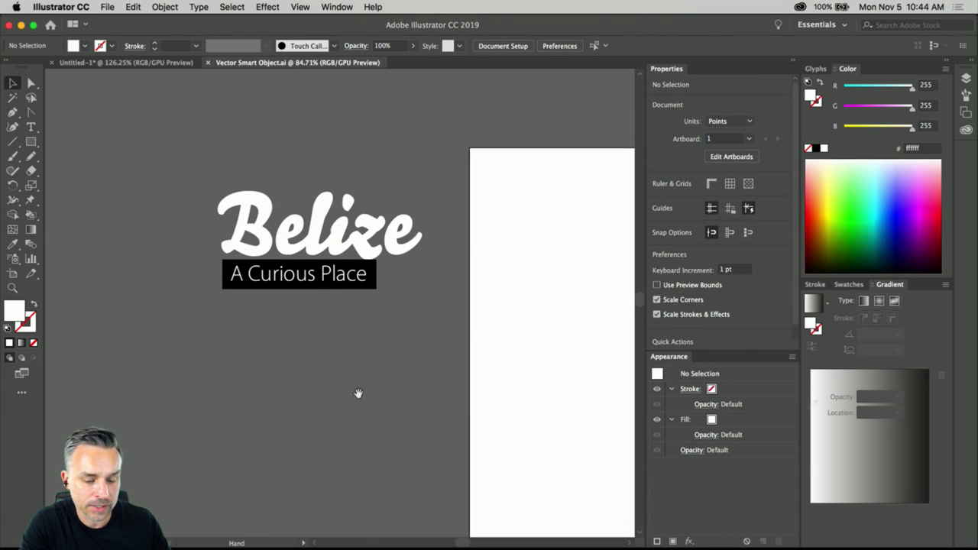
{"action": "left_click_drag", "start_coordinate": [358, 393], "coordinate": [85, 329]}
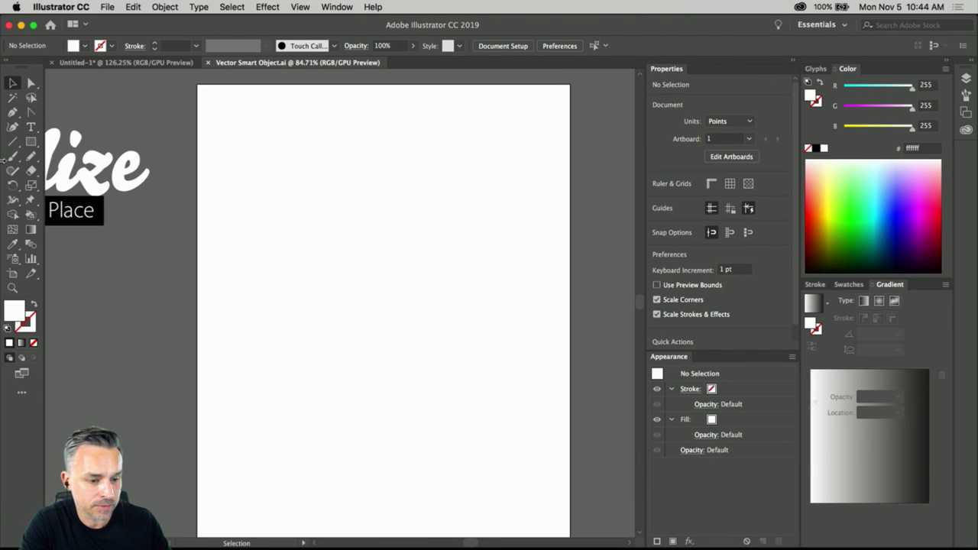
{"action": "left_click", "coordinate": [30, 127]}
{"action": "left_click_drag", "start_coordinate": [226, 121], "coordinate": [560, 464]}
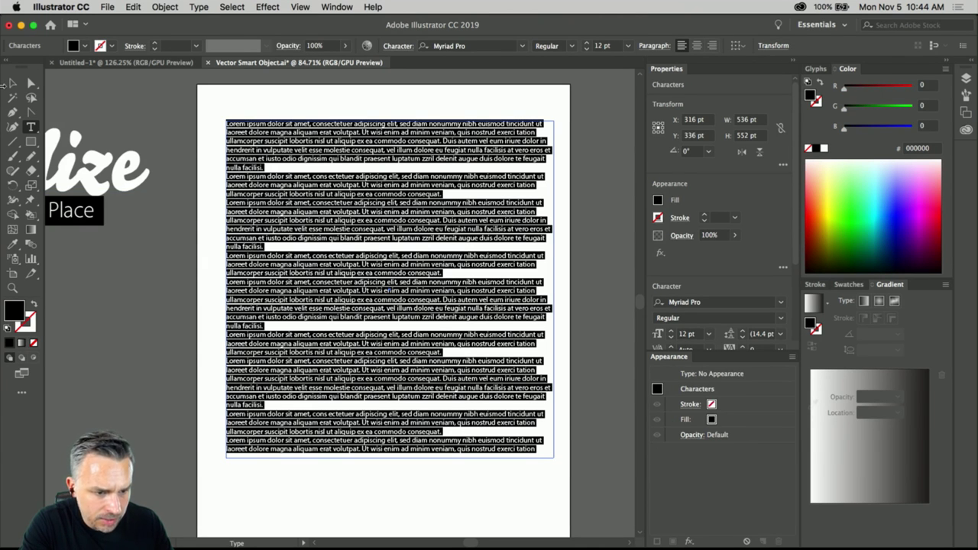
{"action": "left_click", "coordinate": [12, 83]}
{"action": "scroll", "coordinate": [231, 102], "scroll_direction": "up", "scroll_amount": 5}
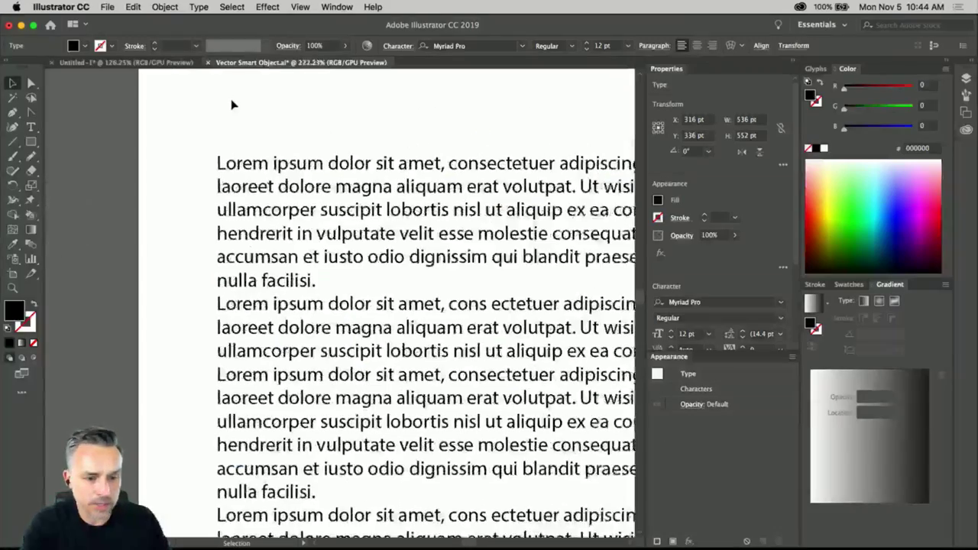
{"action": "left_click_drag", "start_coordinate": [308, 146], "coordinate": [185, 127]}
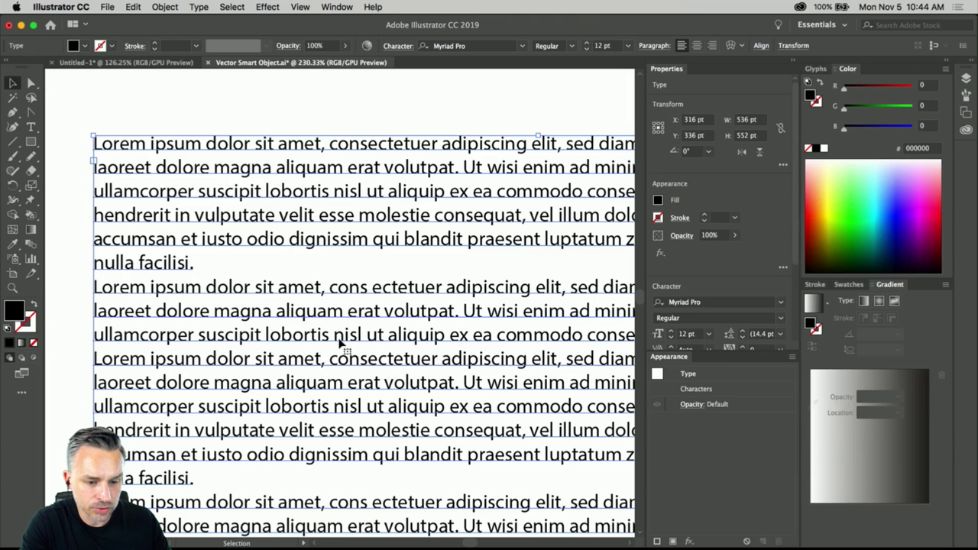
{"action": "mouse_move", "coordinate": [336, 539]}
{"action": "left_click", "coordinate": [296, 535]}
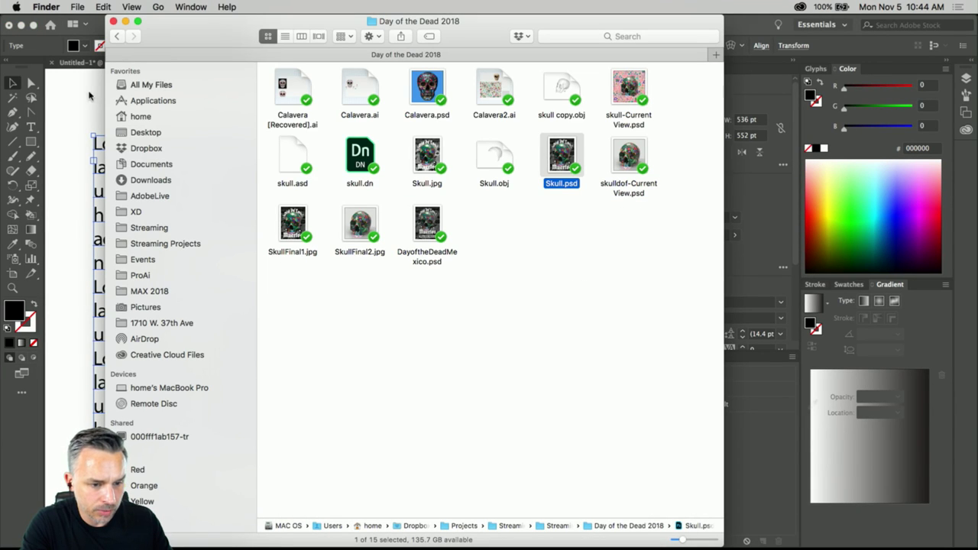
Step: Browse to Applications > Adobe Illustrator CC 2019 and move the Finder window right
{"action": "left_click", "coordinate": [123, 102]}
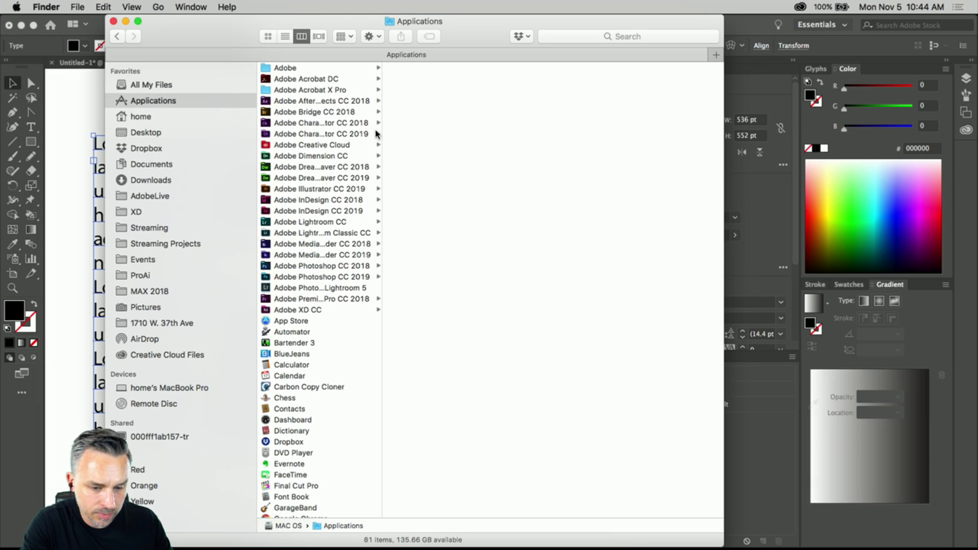
{"action": "left_click_drag", "start_coordinate": [382, 125], "coordinate": [451, 122]}
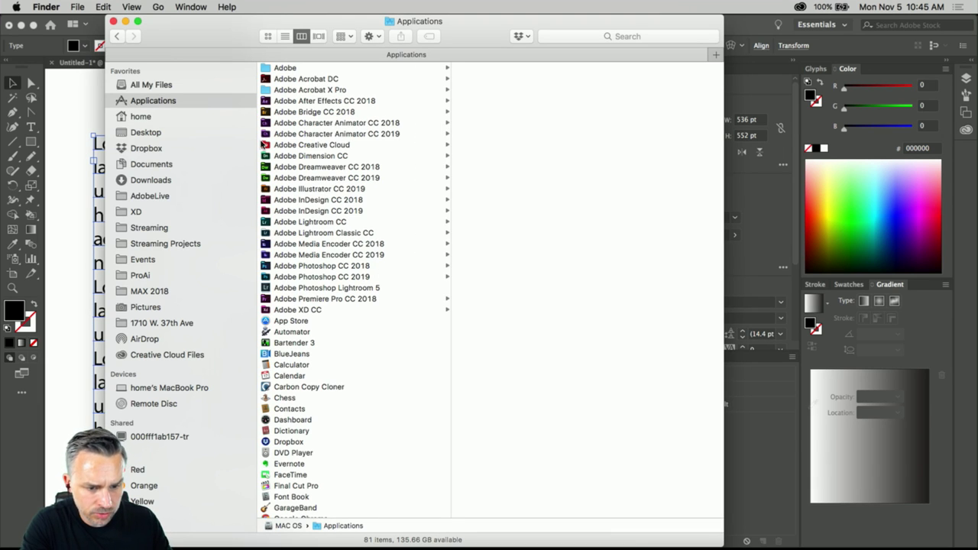
{"action": "left_click", "coordinate": [308, 191]}
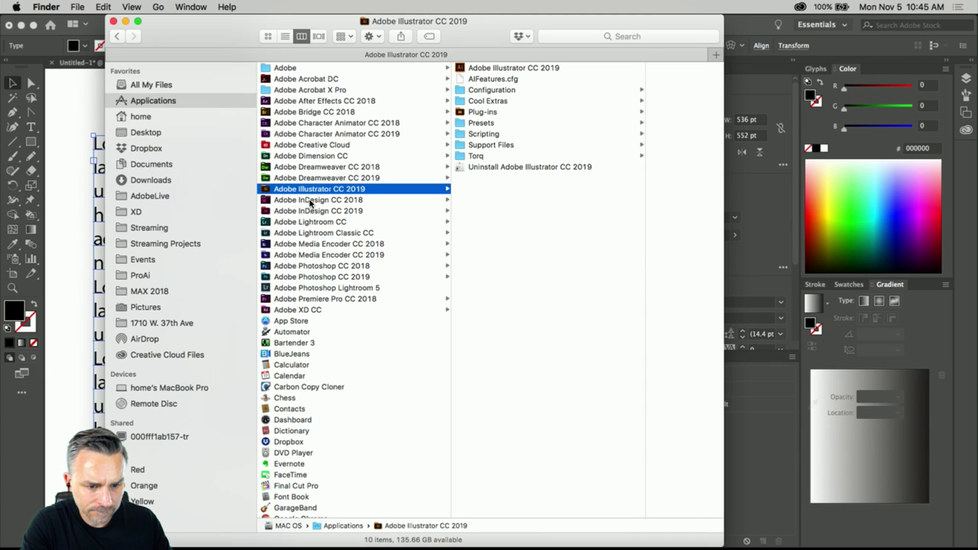
{"action": "scroll", "coordinate": [374, 214], "scroll_direction": "down", "scroll_amount": 3}
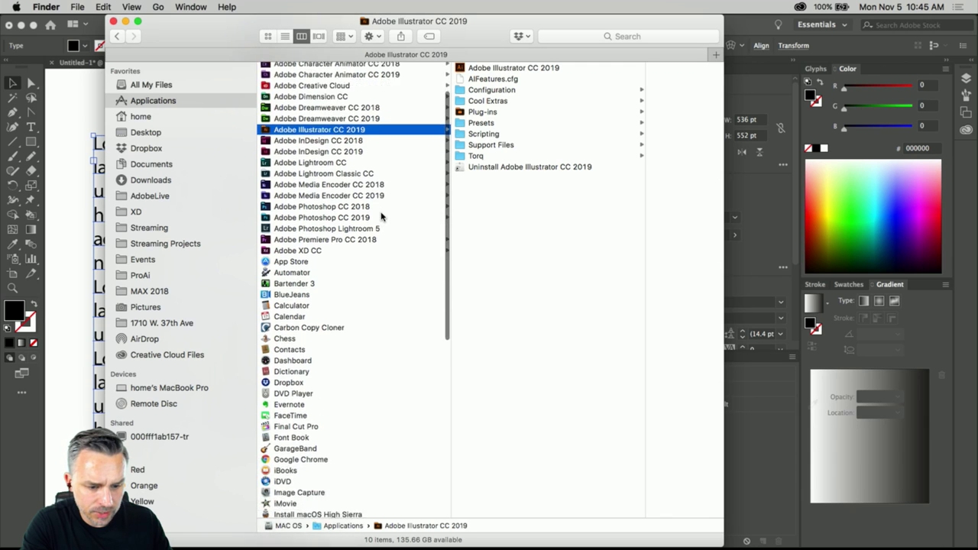
{"action": "scroll", "coordinate": [378, 214], "scroll_direction": "up", "scroll_amount": 3}
{"action": "left_click", "coordinate": [550, 239]}
{"action": "key", "text": "Left"}
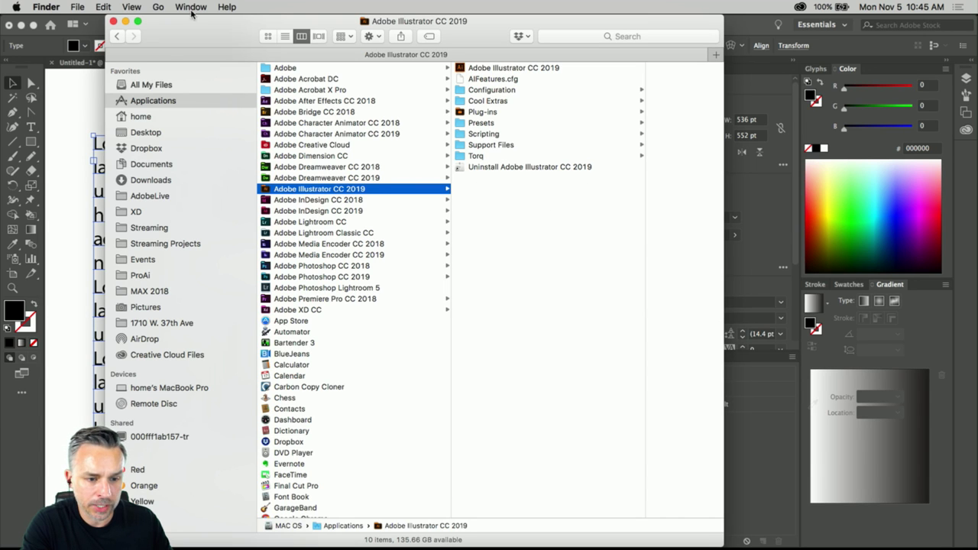
{"action": "left_click_drag", "start_coordinate": [191, 16], "coordinate": [429, 15]}
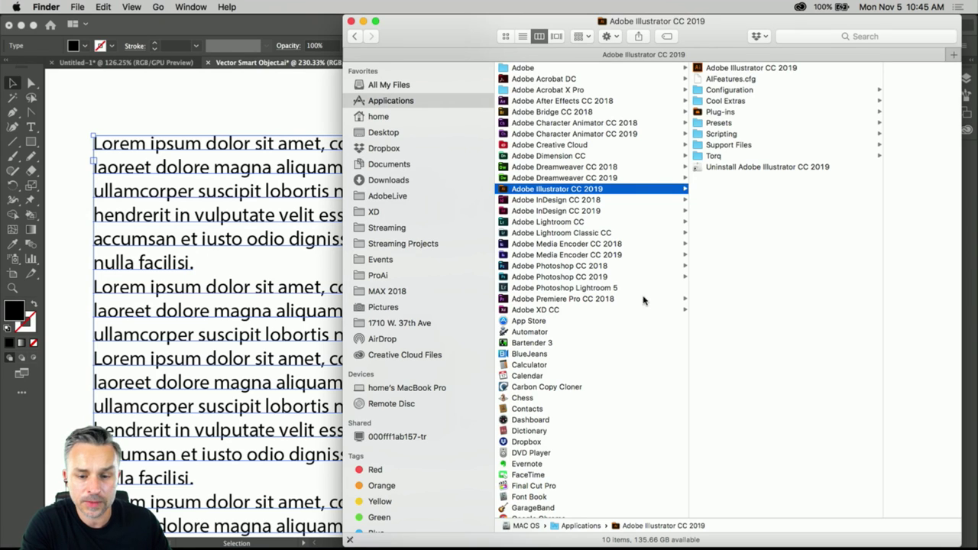
{"action": "left_click_drag", "start_coordinate": [718, 36], "coordinate": [700, 35]}
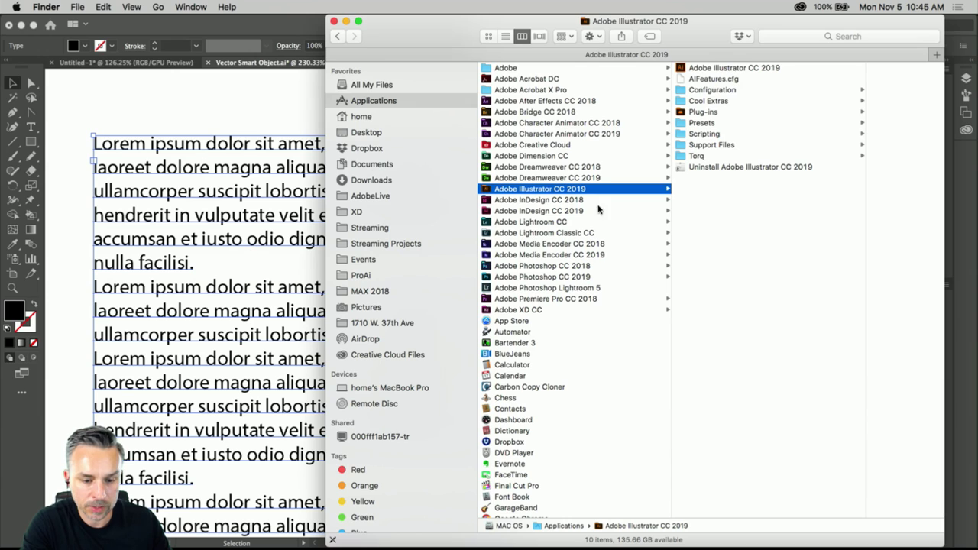
Step: Search this Mac for placeholder.txt and preview several of the found copies
{"action": "left_click", "coordinate": [780, 36]}
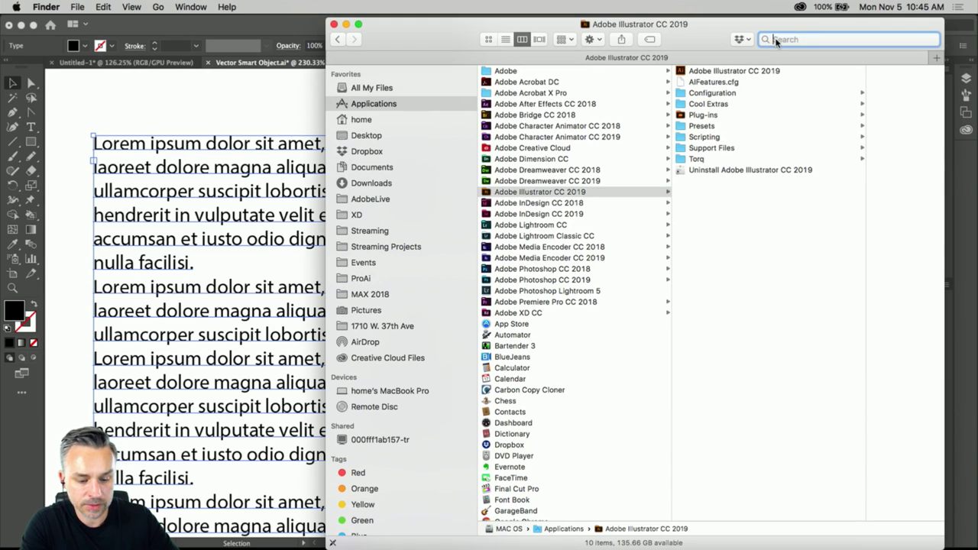
{"action": "type", "text": "PLACE"}
{"action": "key", "text": "BackSpace"}
{"action": "key", "text": "BackSpace"}
{"action": "key", "text": "BackSpace"}
{"action": "key", "text": "BackSpace"}
{"action": "key", "text": "BackSpace"}
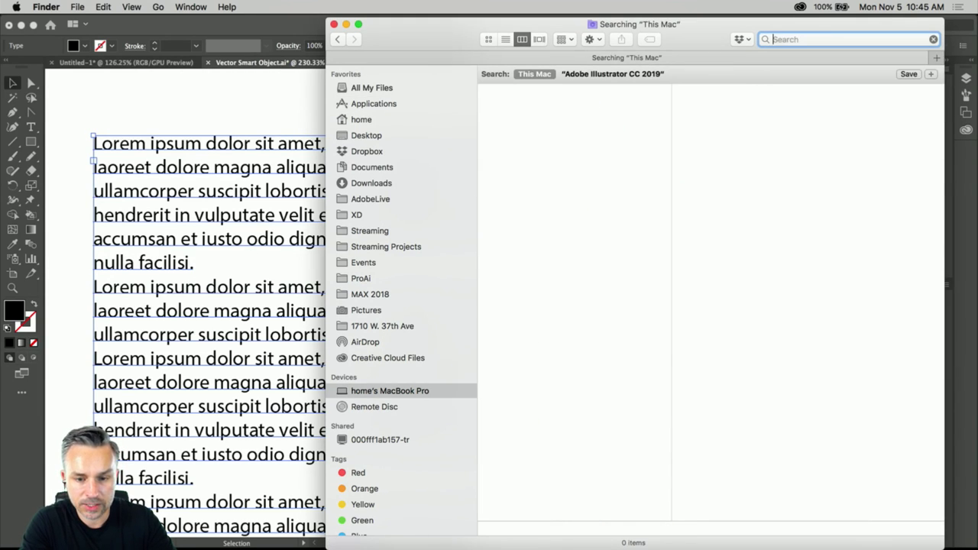
{"action": "type", "text": "placeholder."}
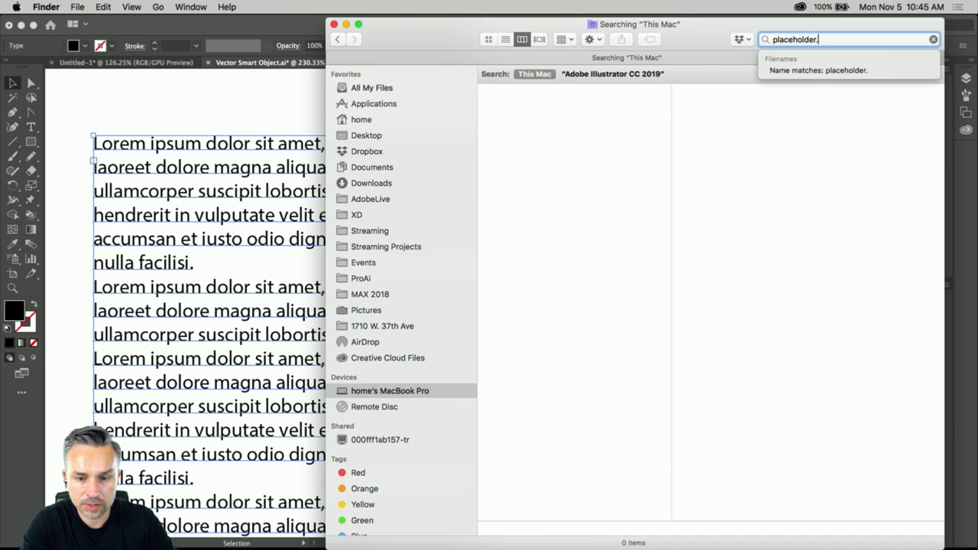
{"action": "type", "text": "txt"}
{"action": "key", "text": "Return"}
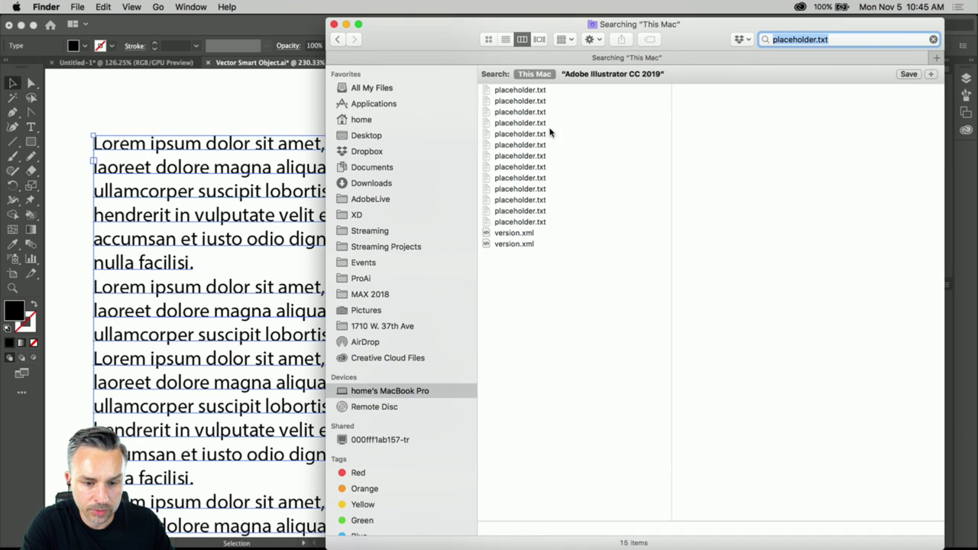
{"action": "left_click", "coordinate": [535, 92]}
{"action": "left_click", "coordinate": [529, 101]}
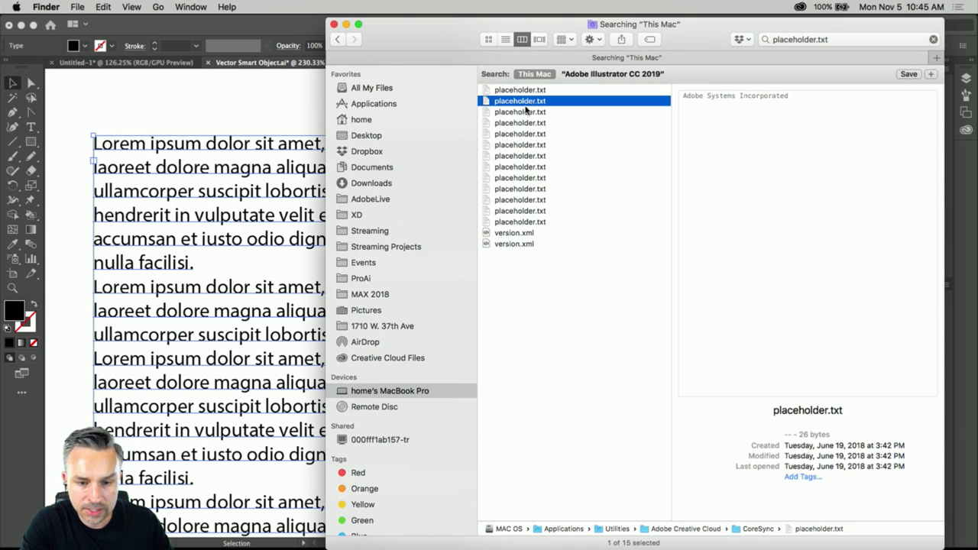
{"action": "left_click", "coordinate": [527, 112]}
{"action": "left_click", "coordinate": [519, 189]}
{"action": "left_click", "coordinate": [500, 222]}
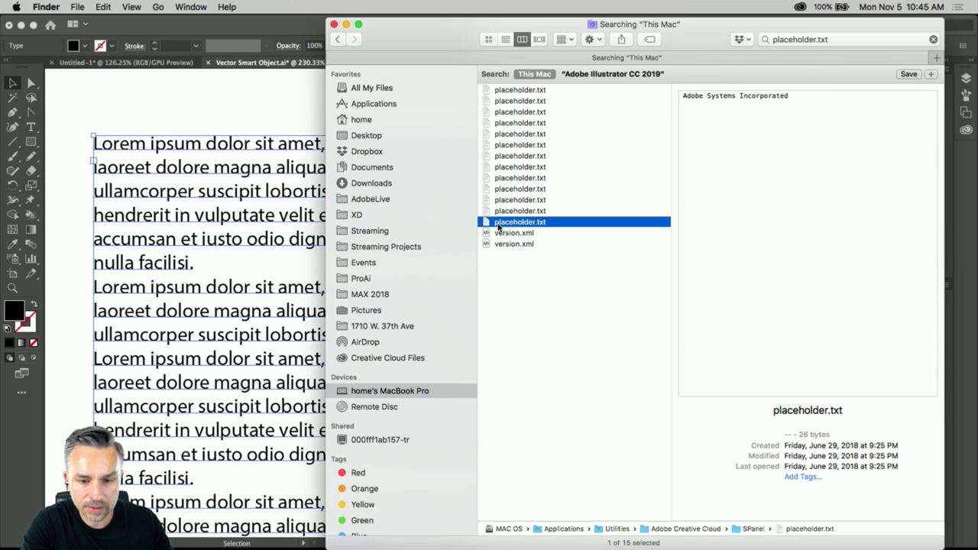
Step: Close Finder, hide Illustrator, and scroll Photoshop's similar stock results
{"action": "left_click", "coordinate": [334, 24]}
{"action": "left_click", "coordinate": [26, 36]}
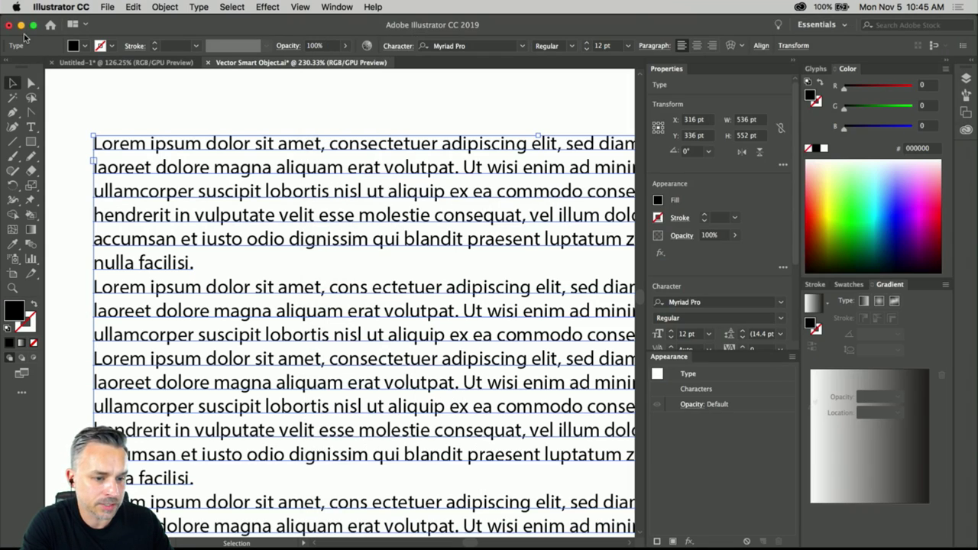
{"action": "left_click", "coordinate": [22, 26]}
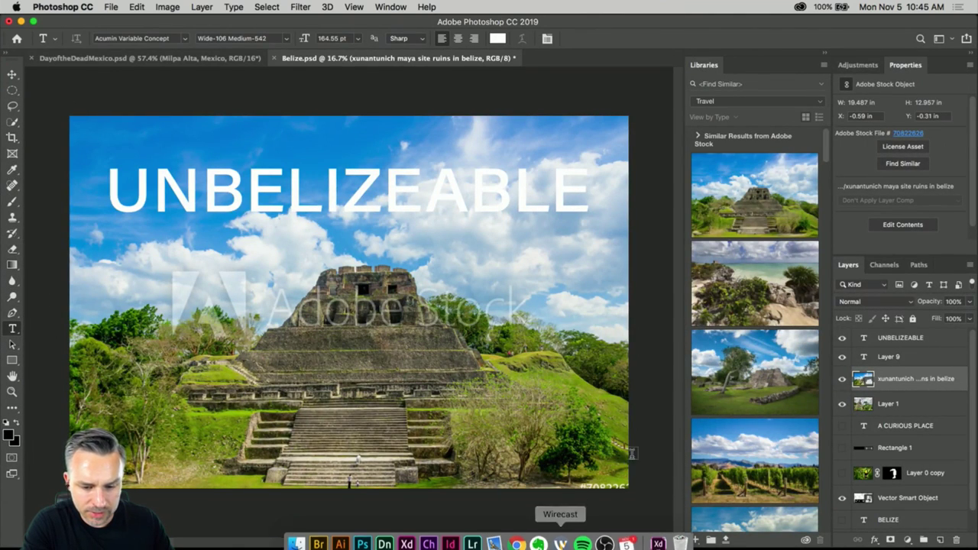
{"action": "scroll", "coordinate": [819, 348], "scroll_direction": "down", "scroll_amount": 2}
{"action": "scroll", "coordinate": [819, 348], "scroll_direction": "down", "scroll_amount": 10}
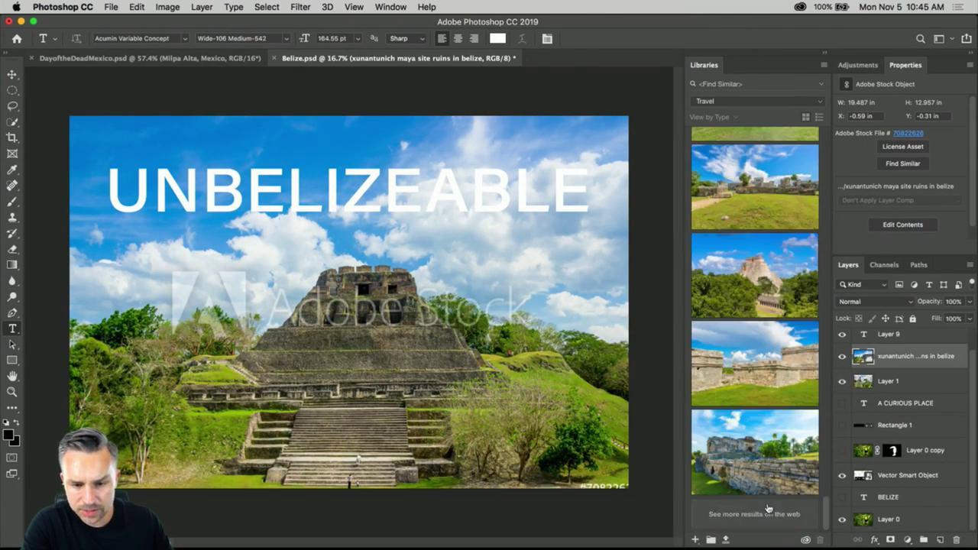
Step: View the similar stock results online, then open Adobe Fonts' Wanderlust Travel Brochure font pack
{"action": "left_click", "coordinate": [752, 517]}
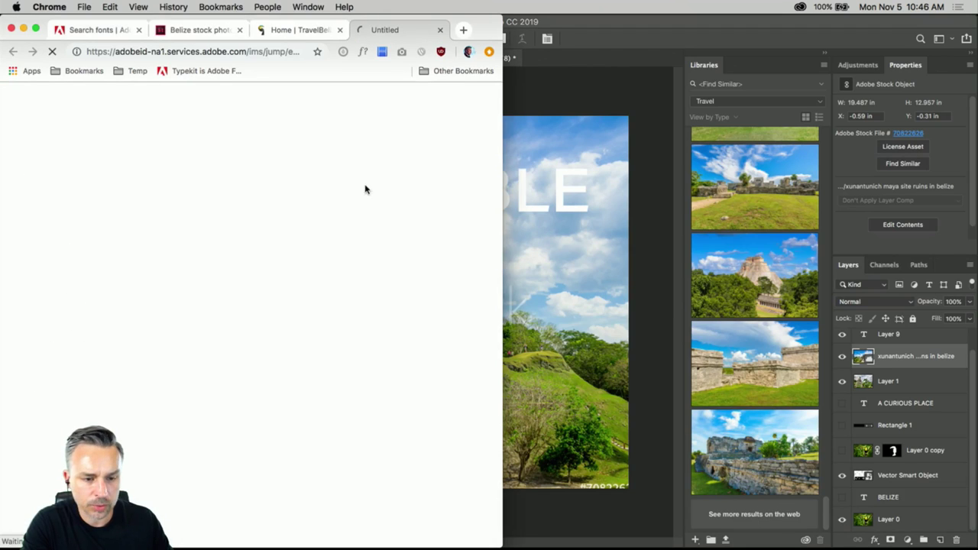
{"action": "left_click_drag", "start_coordinate": [905, 178], "coordinate": [974, 185]}
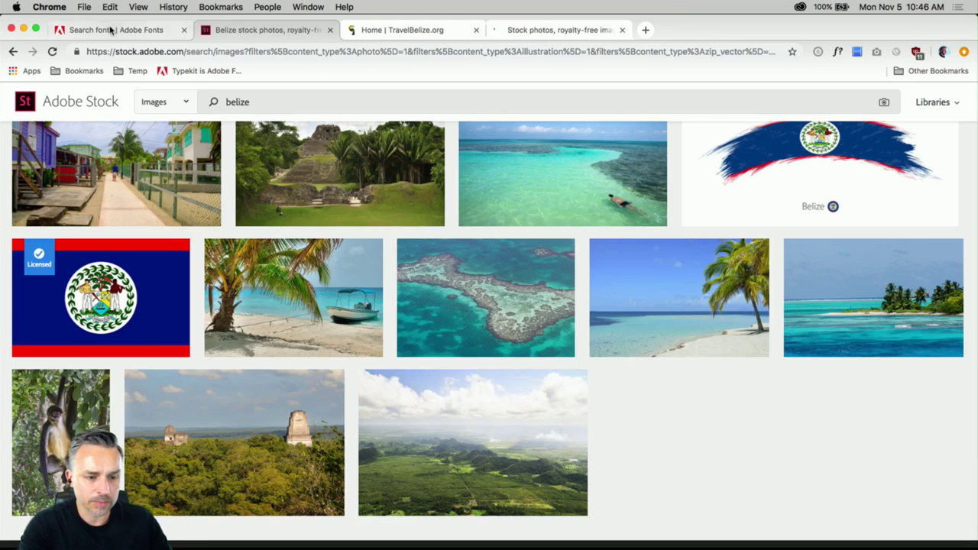
{"action": "left_click", "coordinate": [103, 29]}
{"action": "left_click", "coordinate": [103, 98]}
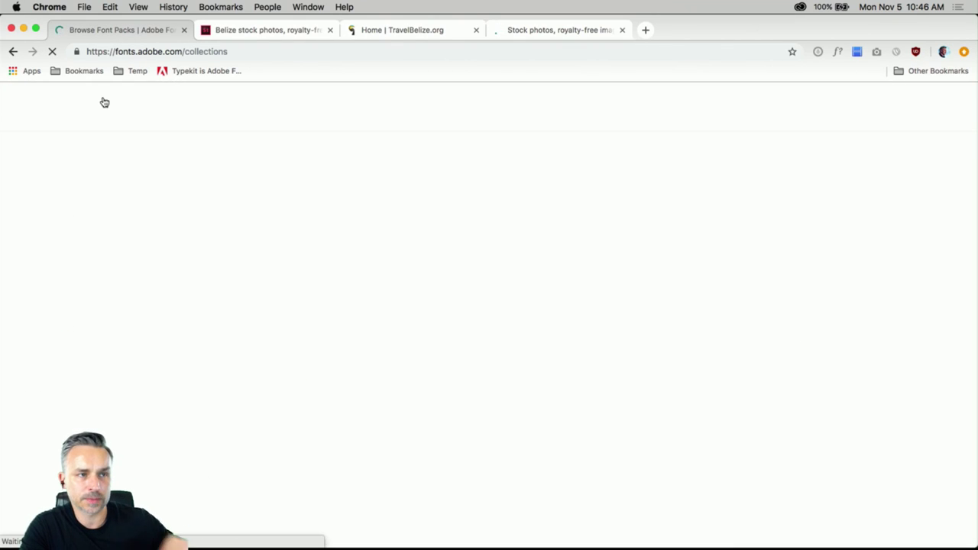
{"action": "scroll", "coordinate": [359, 233], "scroll_direction": "down", "scroll_amount": 15}
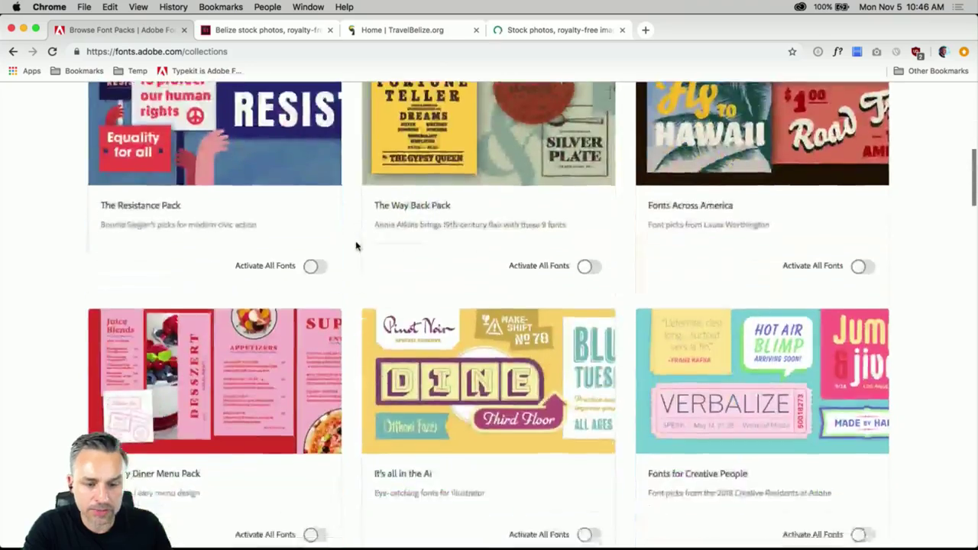
{"action": "scroll", "coordinate": [364, 247], "scroll_direction": "down", "scroll_amount": 6}
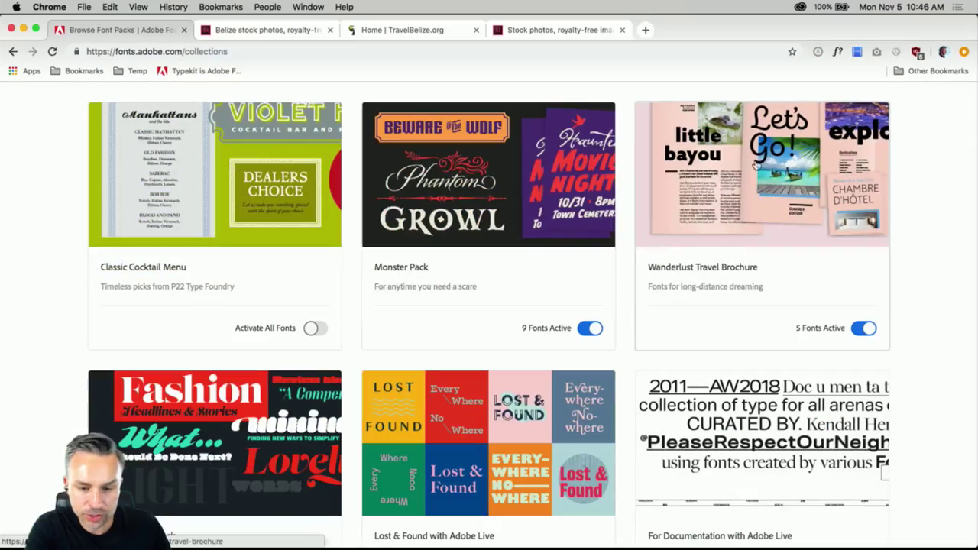
{"action": "left_click", "coordinate": [591, 189]}
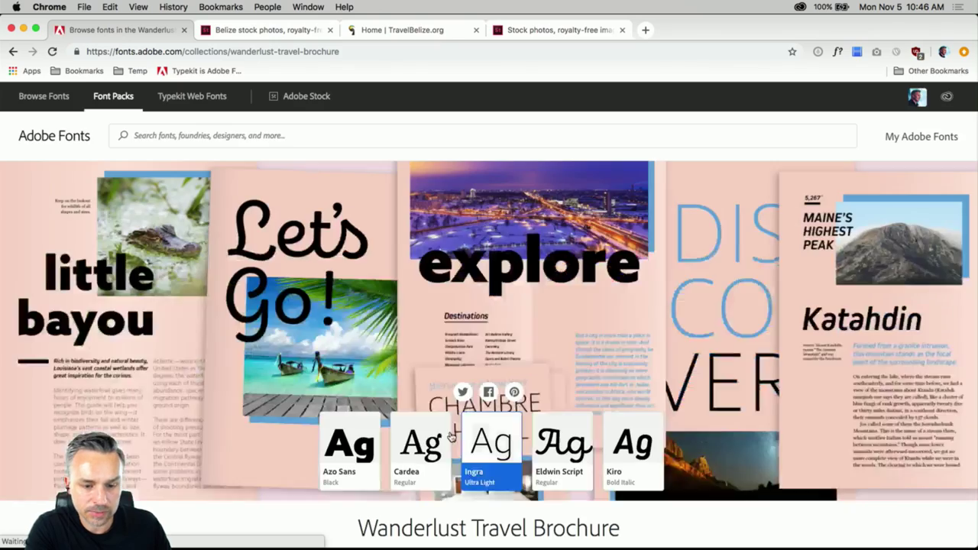
{"action": "scroll", "coordinate": [494, 371], "scroll_direction": "down", "scroll_amount": 3}
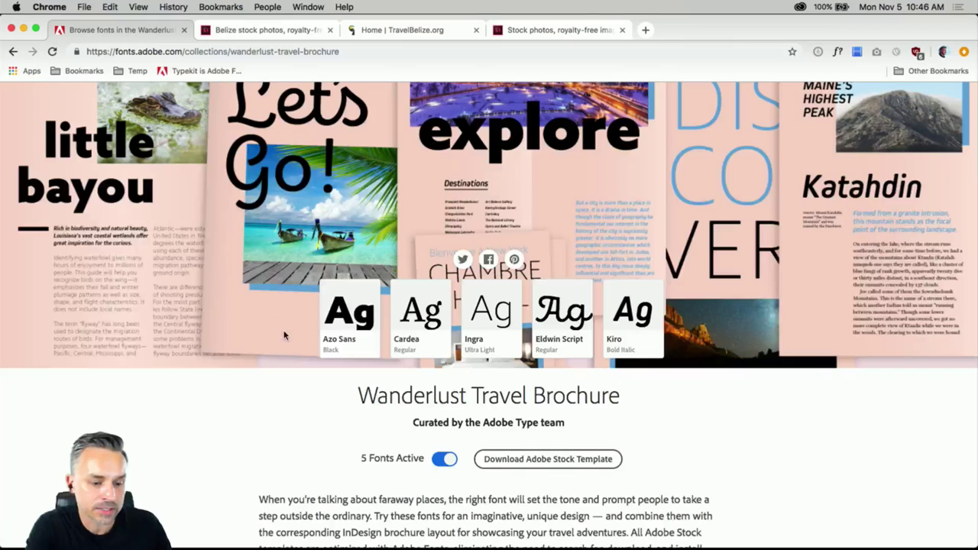
Step: Change the UNBELIZEABLE headline's font to Azo Sans Black
{"action": "left_click", "coordinate": [24, 29]}
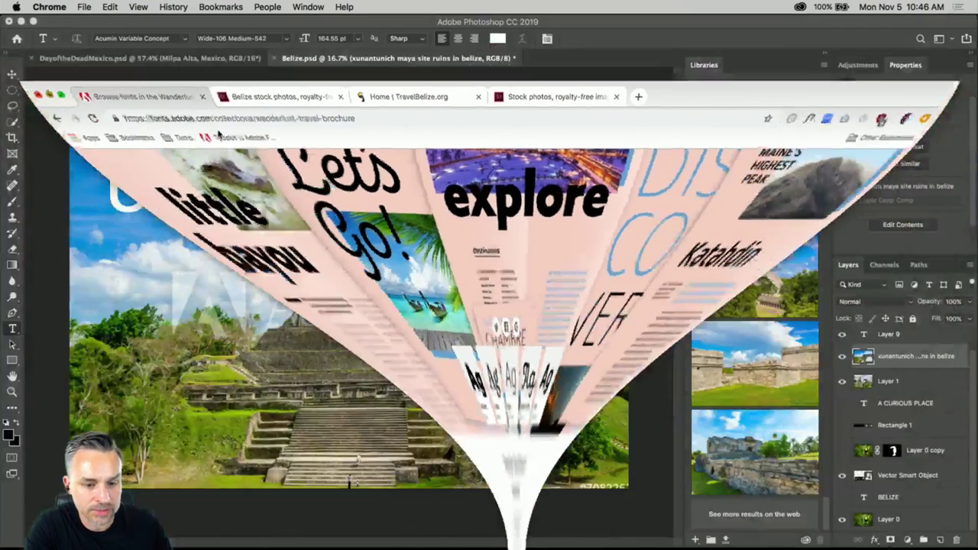
{"action": "left_click", "coordinate": [135, 193]}
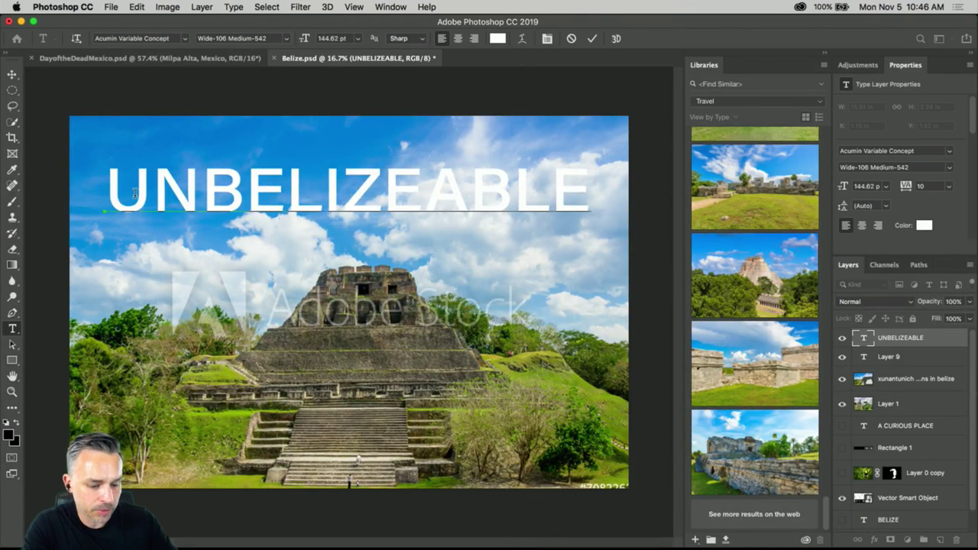
{"action": "key", "text": "super+a"}
{"action": "left_click", "coordinate": [111, 37]}
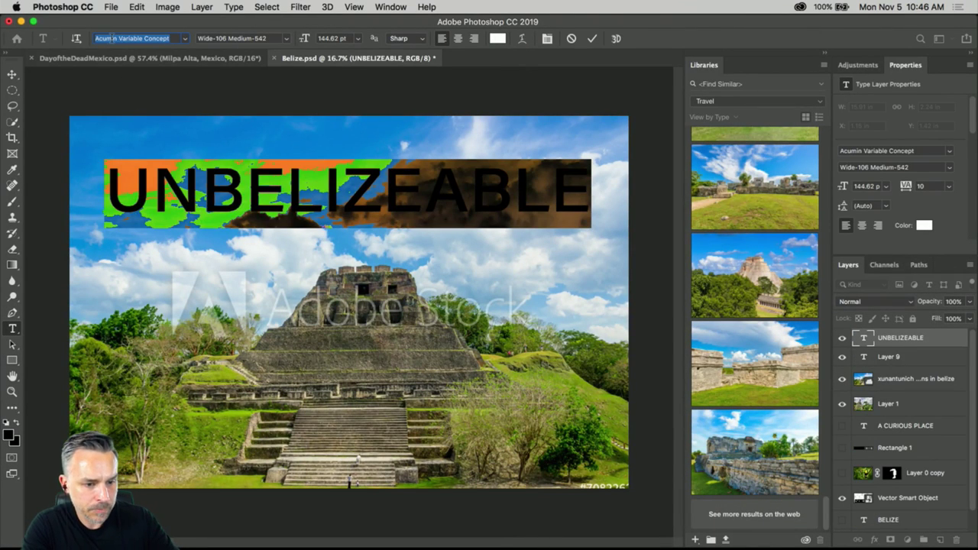
{"action": "type", "text": "azo"}
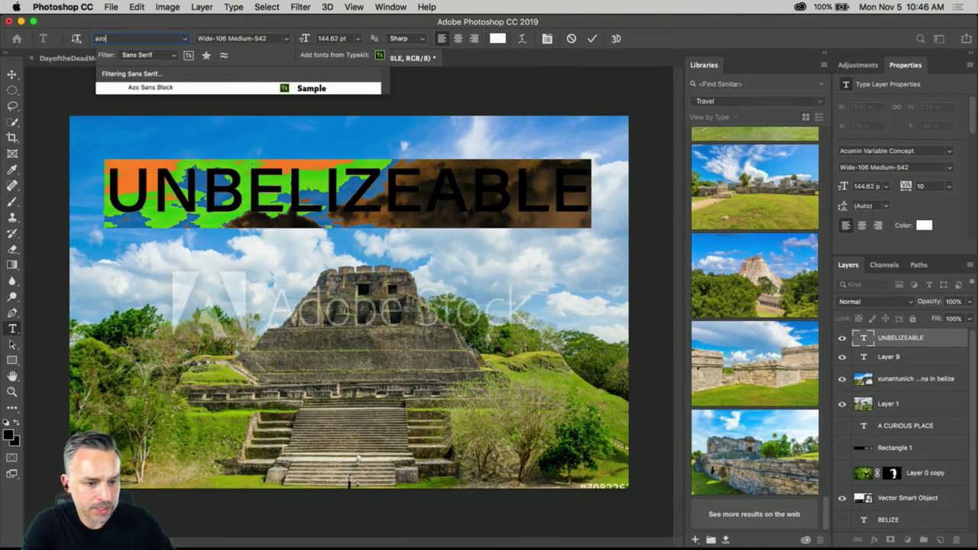
{"action": "left_click", "coordinate": [142, 88]}
{"action": "left_click", "coordinate": [6, 73]}
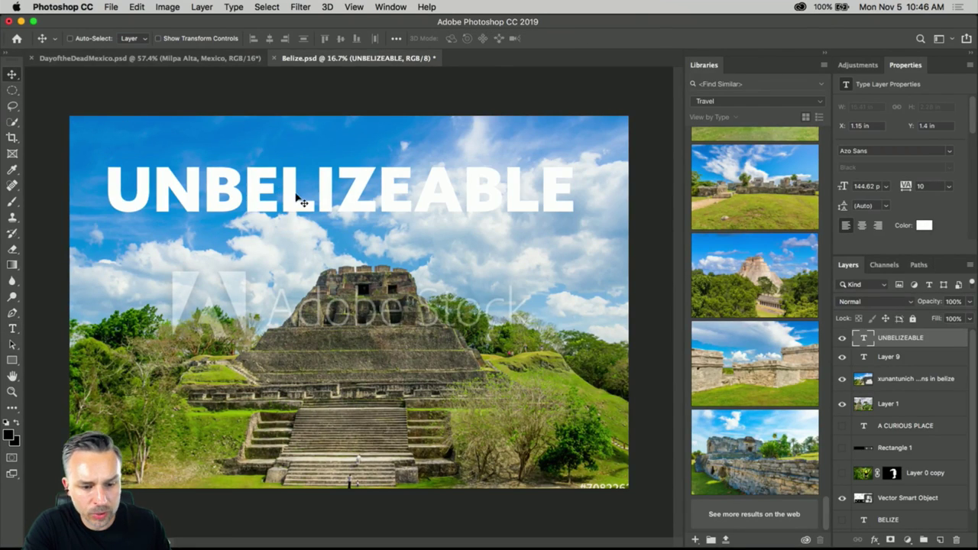
Step: Scale the headline up across the ruins photo
{"action": "key", "text": "super+t"}
{"action": "left_click_drag", "start_coordinate": [575, 227], "coordinate": [609, 246]}
{"action": "key", "text": "Return"}
{"action": "key", "text": "shift+m"}
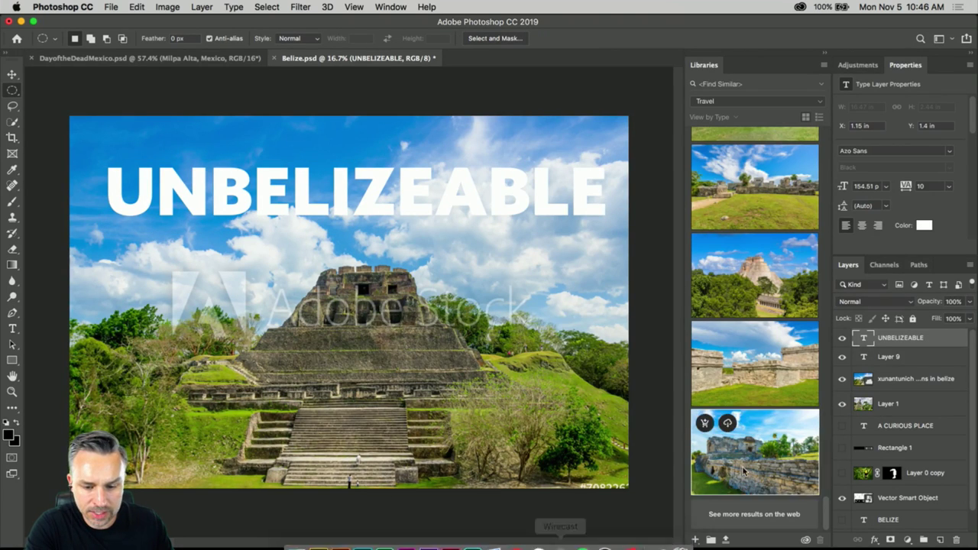
Step: Restore the Adobe Stock similar-images page in Chrome and open a Finder window
{"action": "left_click", "coordinate": [489, 543]}
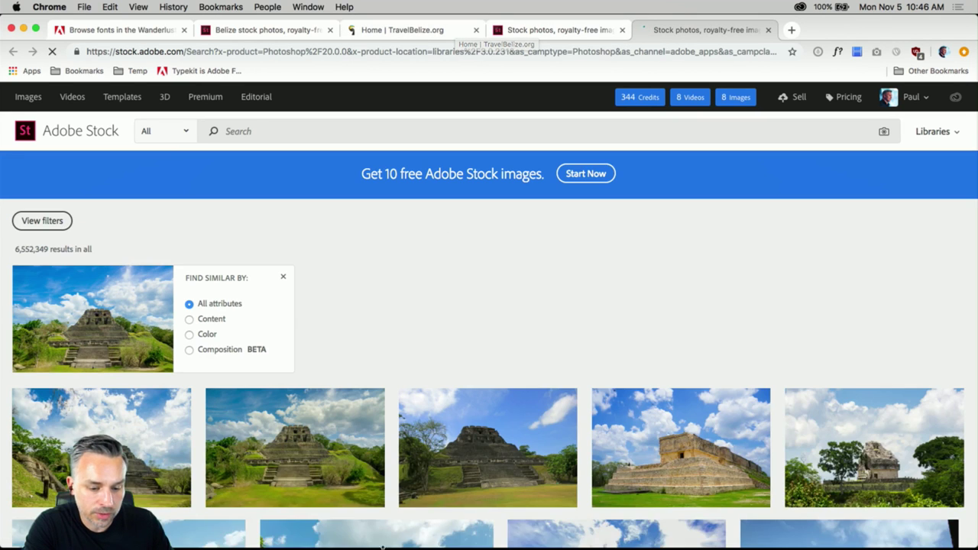
{"action": "mouse_move", "coordinate": [341, 540]}
{"action": "left_click", "coordinate": [296, 537]}
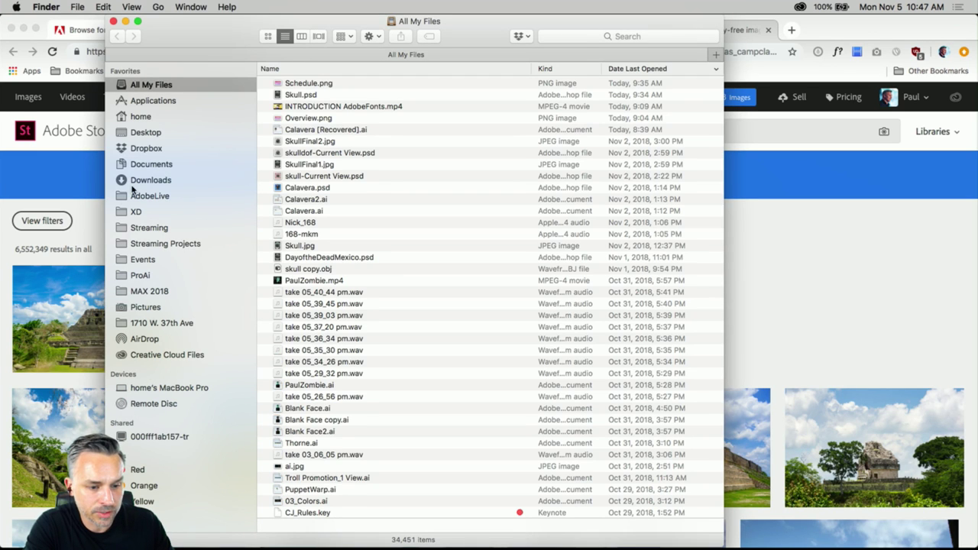
Step: Open the Adobe Illustrator CC 2019 folder under Applications in Finder
{"action": "left_click", "coordinate": [152, 101]}
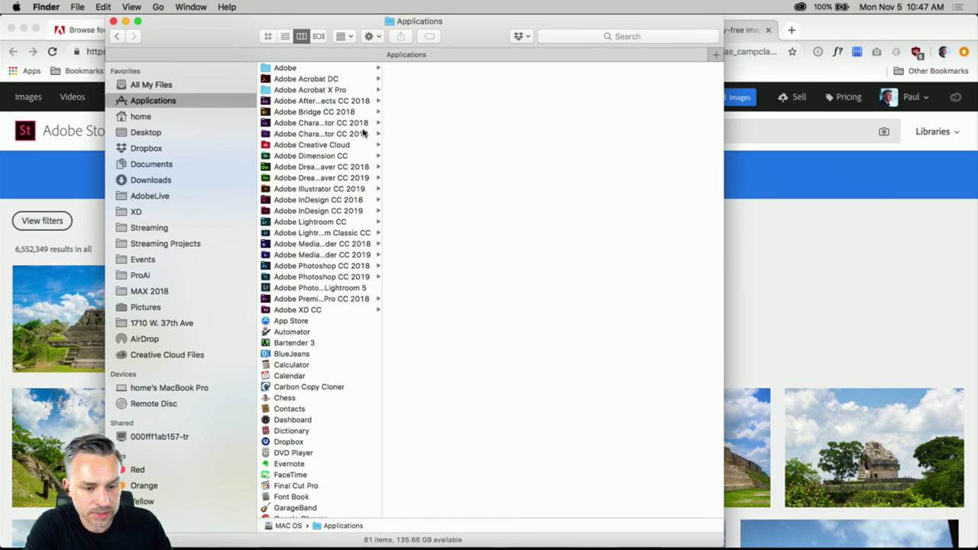
{"action": "left_click", "coordinate": [321, 188]}
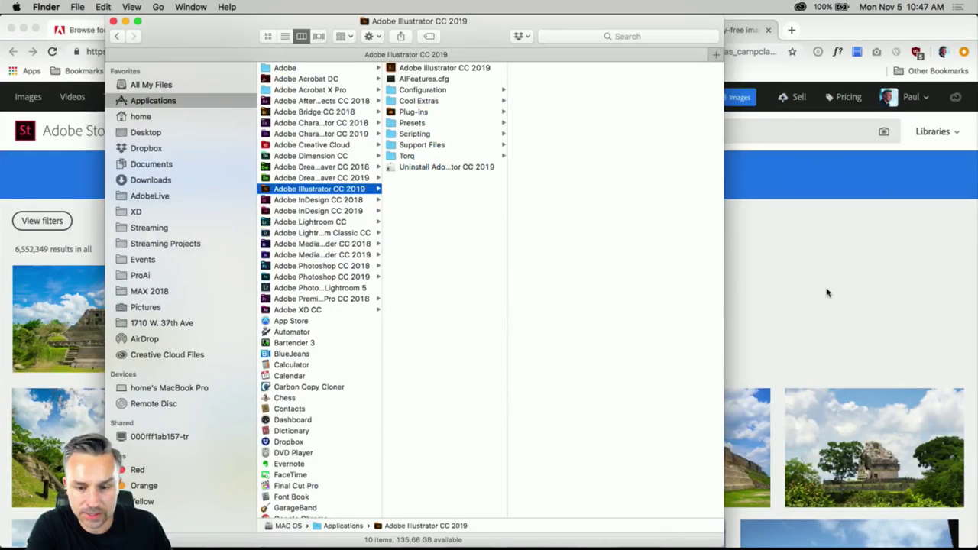
Step: Find ruins photos similar to the current image and open the Mayapan ancient ruins, Yucatan photo
{"action": "left_click", "coordinate": [826, 293]}
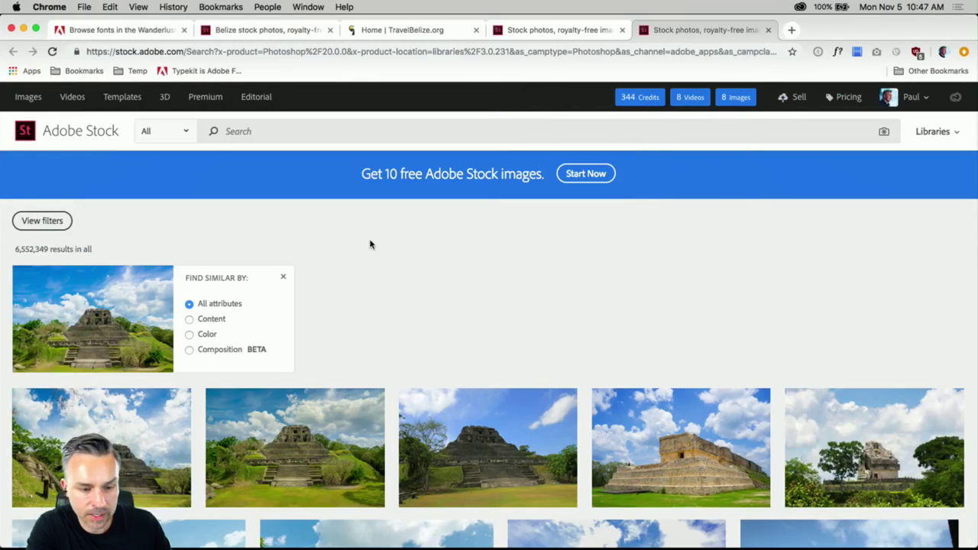
{"action": "scroll", "coordinate": [374, 252], "scroll_direction": "down", "scroll_amount": 2}
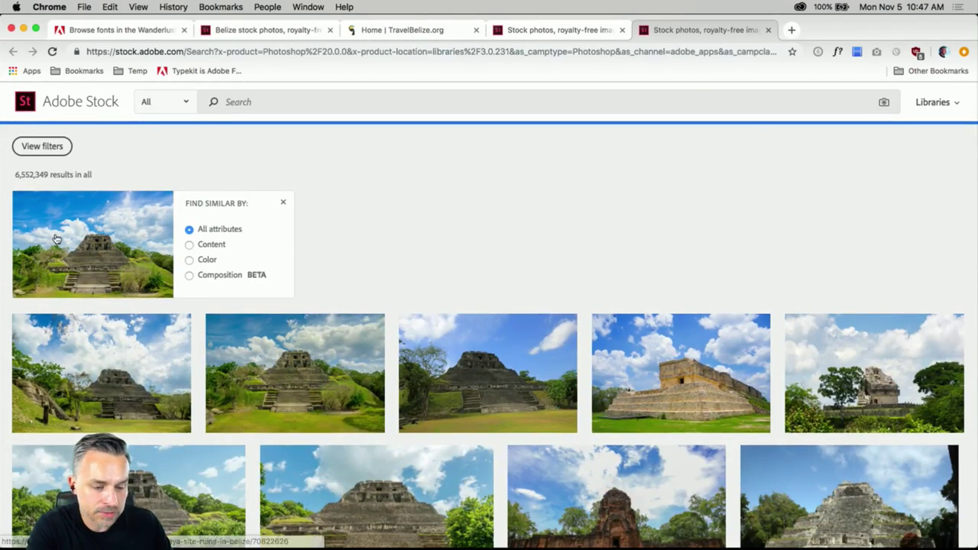
{"action": "scroll", "coordinate": [35, 235], "scroll_direction": "up", "scroll_amount": 2}
{"action": "scroll", "coordinate": [48, 315], "scroll_direction": "down", "scroll_amount": 5}
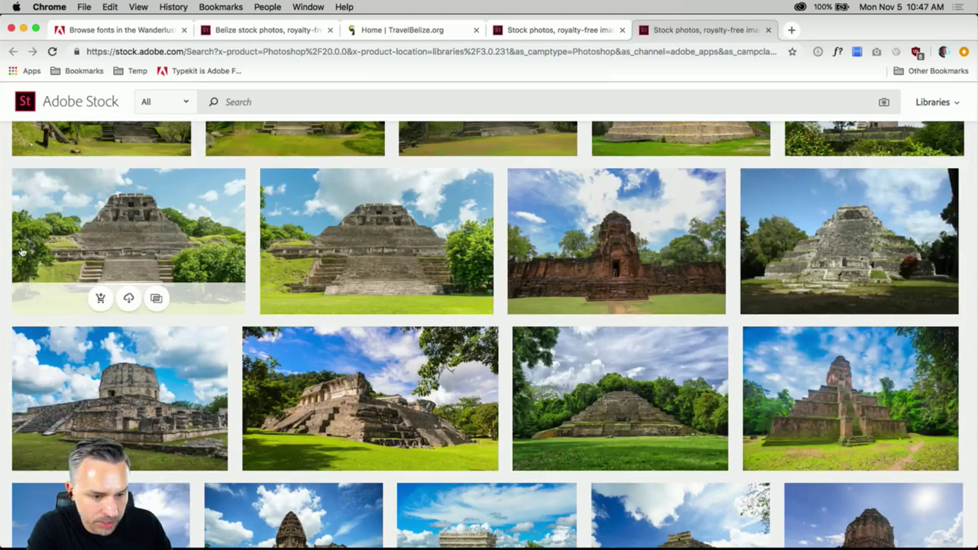
{"action": "left_click", "coordinate": [156, 298]}
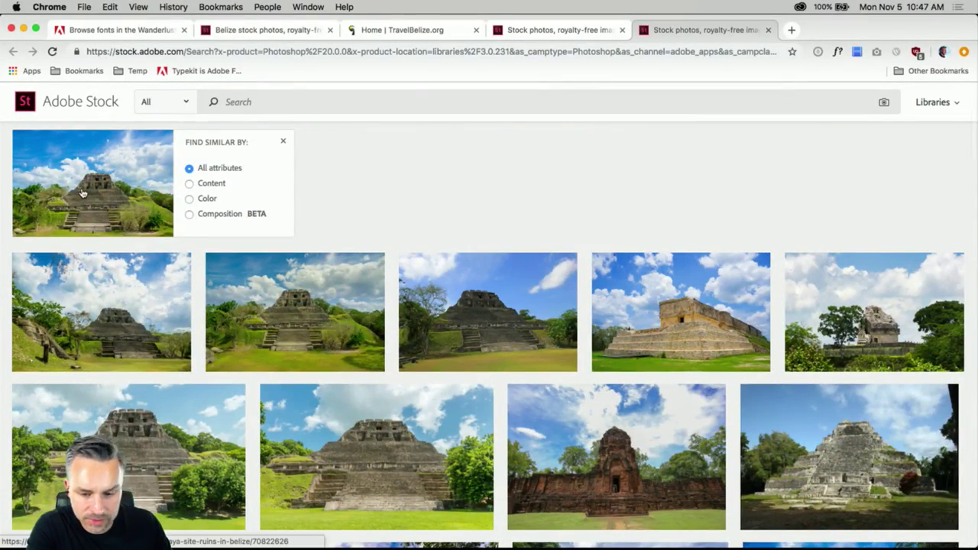
{"action": "scroll", "coordinate": [84, 199], "scroll_direction": "down", "scroll_amount": 2}
{"action": "scroll", "coordinate": [83, 193], "scroll_direction": "down", "scroll_amount": 10}
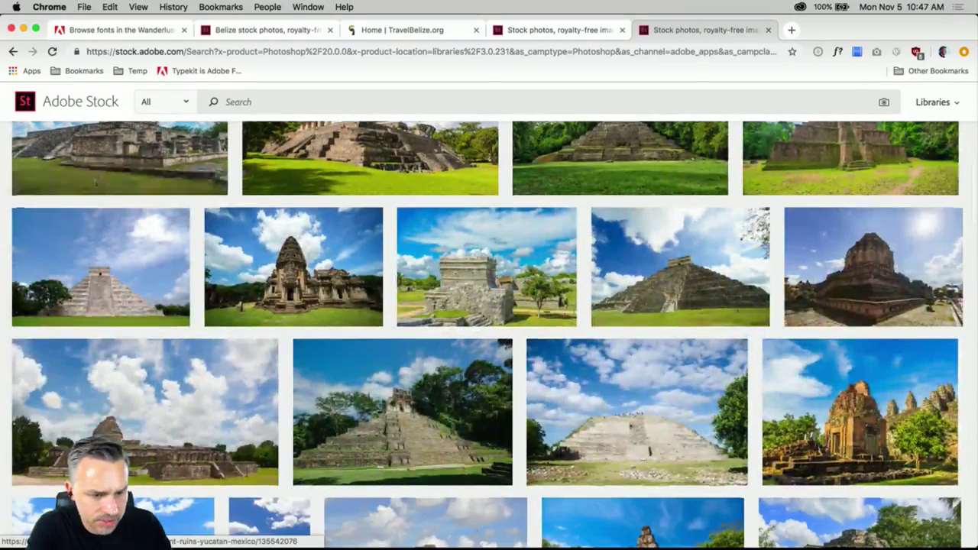
{"action": "left_click", "coordinate": [111, 146]}
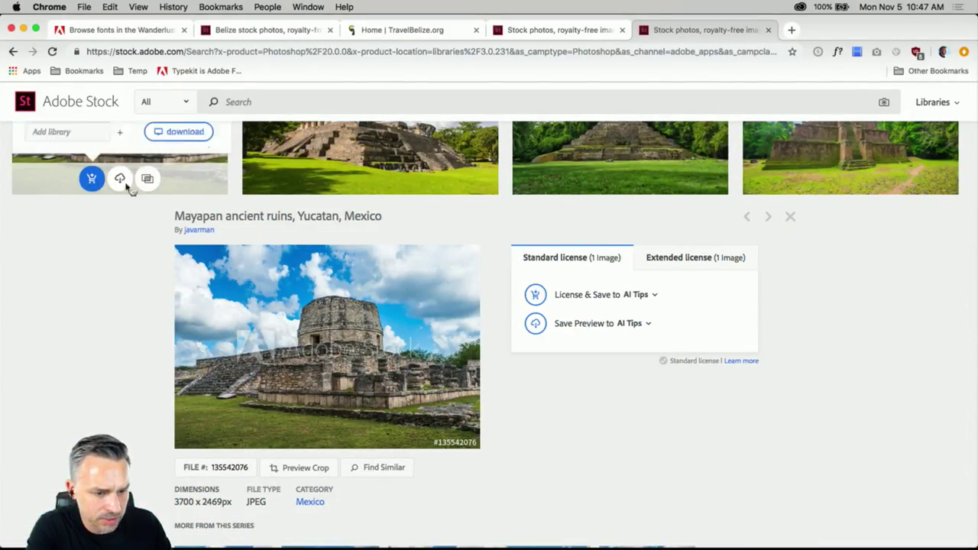
{"action": "scroll", "coordinate": [119, 309], "scroll_direction": "up", "scroll_amount": 5}
{"action": "scroll", "coordinate": [517, 384], "scroll_direction": "down", "scroll_amount": 5}
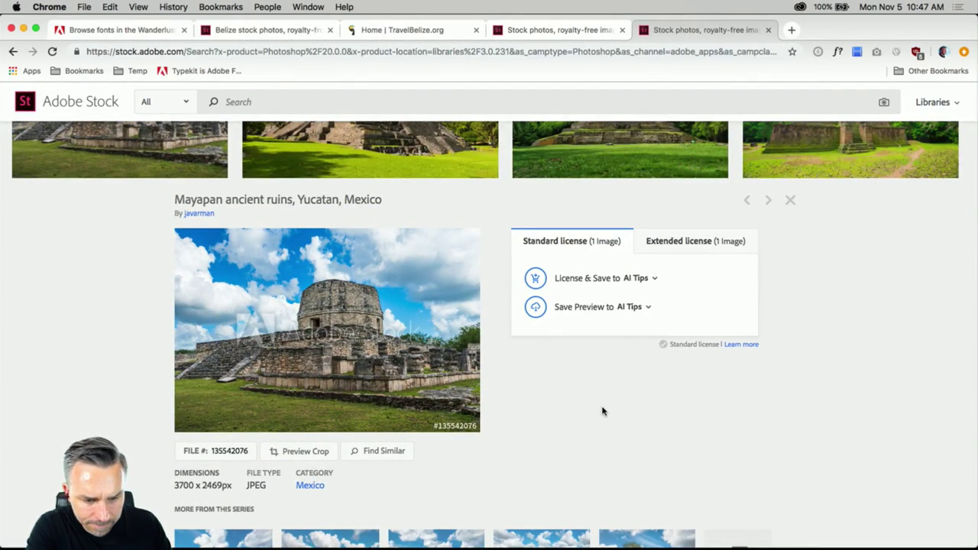
Step: License the Mayapan photo for one credit into the Travel library, then minimize Chrome
{"action": "left_click", "coordinate": [655, 281]}
{"action": "scroll", "coordinate": [578, 359], "scroll_direction": "down", "scroll_amount": 10}
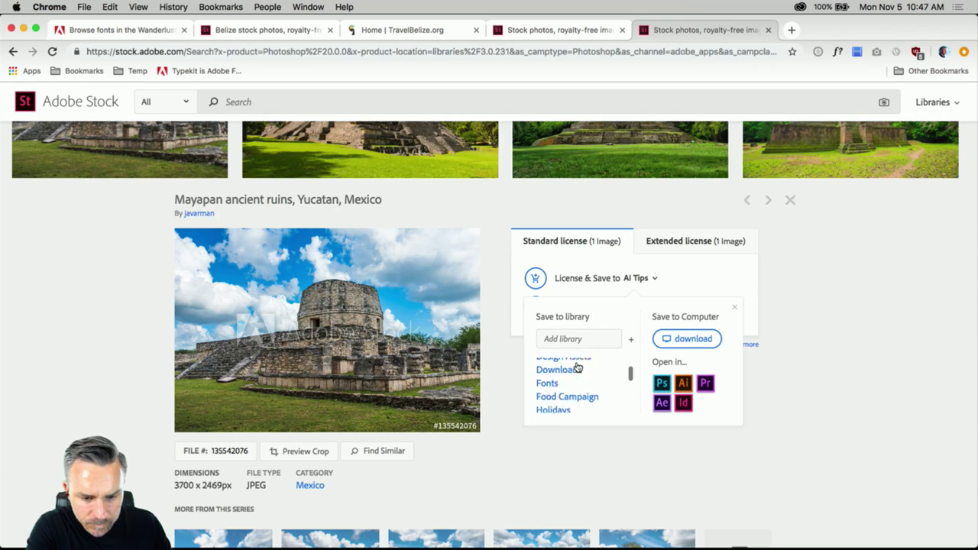
{"action": "scroll", "coordinate": [576, 366], "scroll_direction": "down", "scroll_amount": 3}
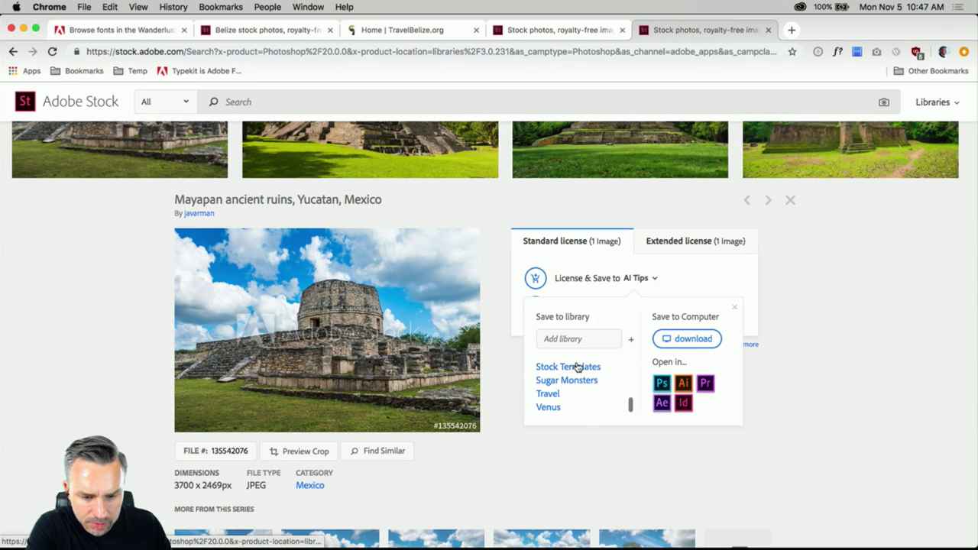
{"action": "left_click", "coordinate": [548, 393]}
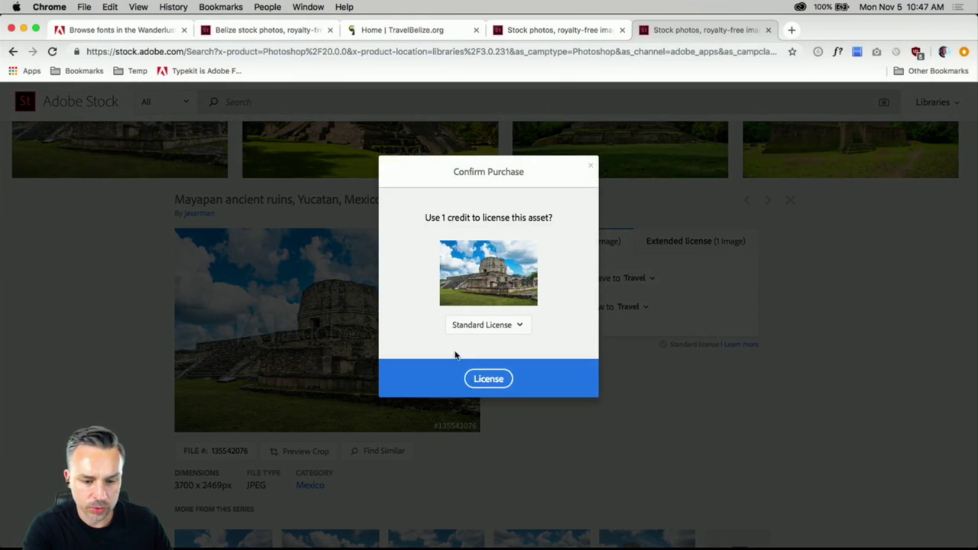
{"action": "left_click", "coordinate": [485, 378]}
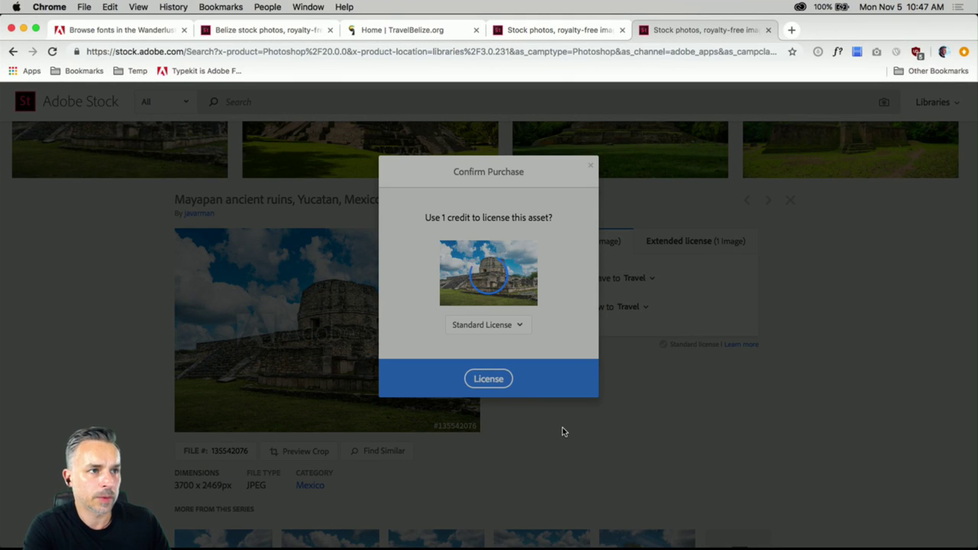
{"action": "left_click", "coordinate": [527, 426]}
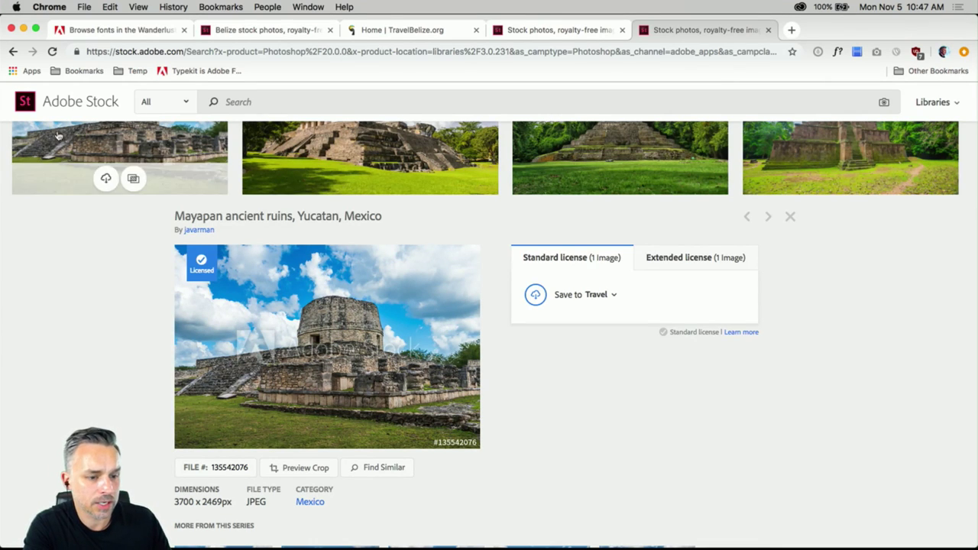
{"action": "left_click", "coordinate": [24, 29]}
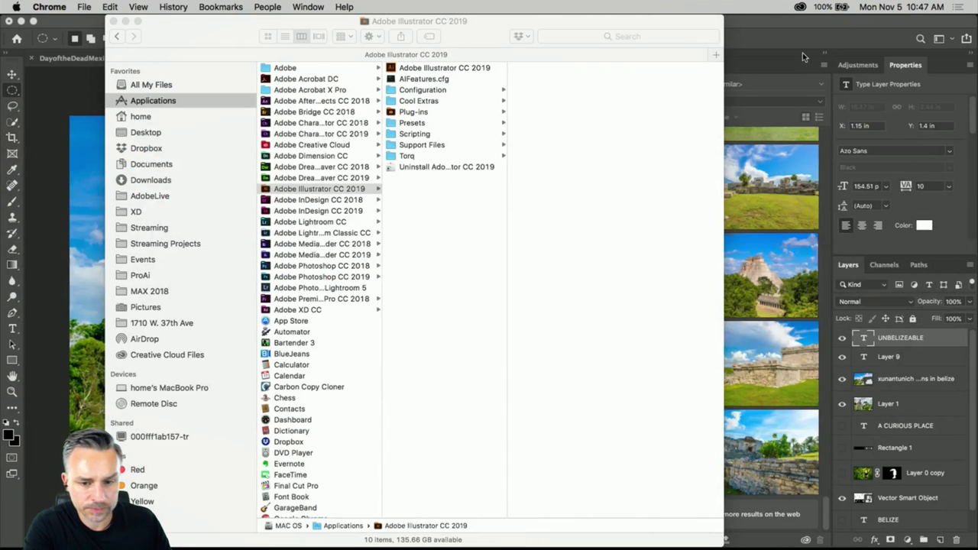
Step: Bring the Photoshop window with the UNBELIZEABLE Belize poster back to the front
{"action": "left_click", "coordinate": [732, 26]}
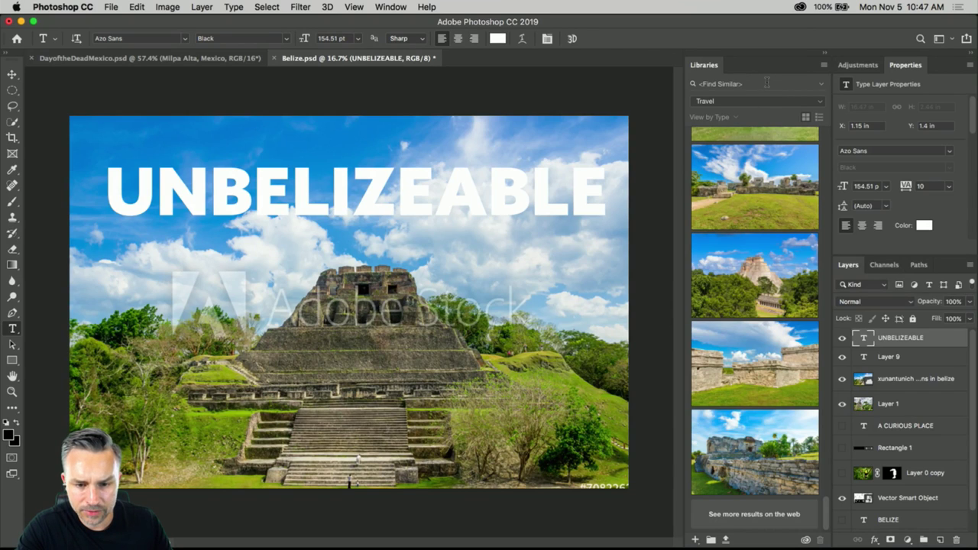
Step: Place the licensed Mayapan photo from the Travel library, scaled to fill the canvas
{"action": "left_click", "coordinate": [811, 85]}
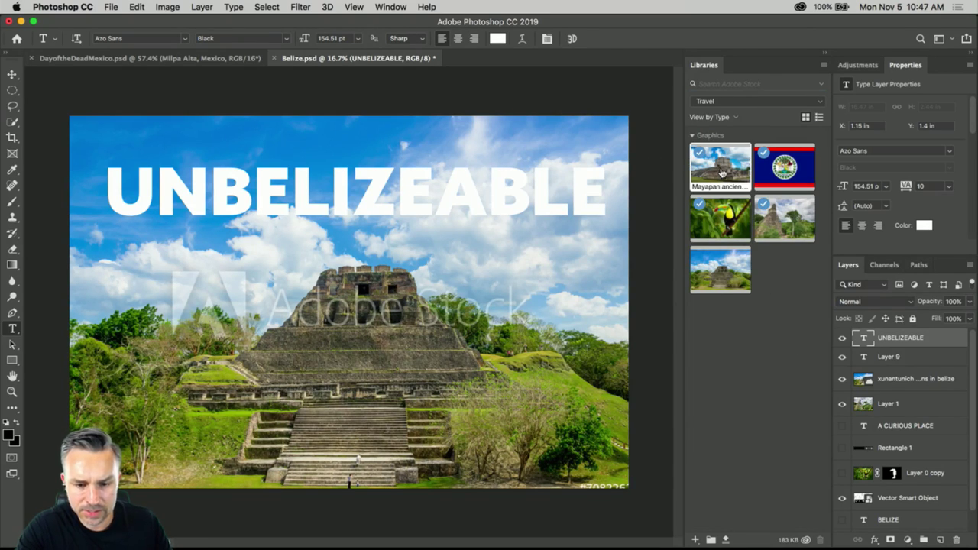
{"action": "left_click_drag", "start_coordinate": [722, 173], "coordinate": [299, 297]}
{"action": "left_click_drag", "start_coordinate": [160, 225], "coordinate": [176, 160]}
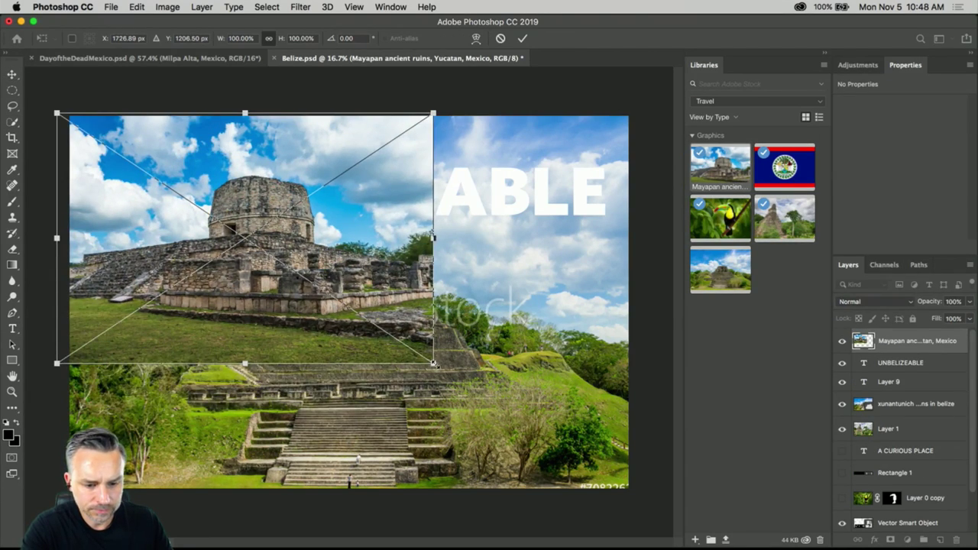
{"action": "left_click_drag", "start_coordinate": [434, 362], "coordinate": [628, 517]}
{"action": "key", "text": "Return"}
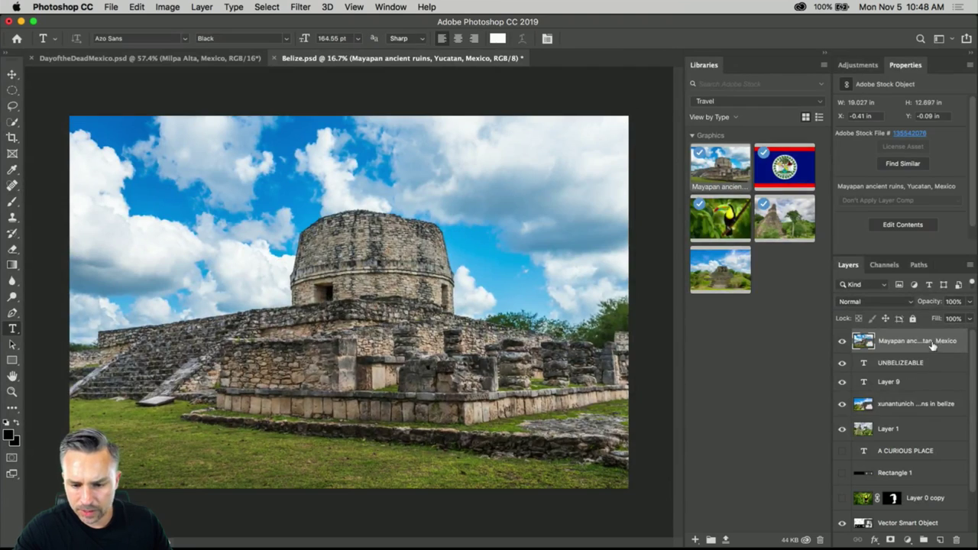
{"action": "left_click_drag", "start_coordinate": [933, 344], "coordinate": [897, 372]}
Step: Delete the watermarked original ruins photo and the xunantunich layer
{"action": "left_click", "coordinate": [898, 413]}
{"action": "left_click", "coordinate": [954, 541]}
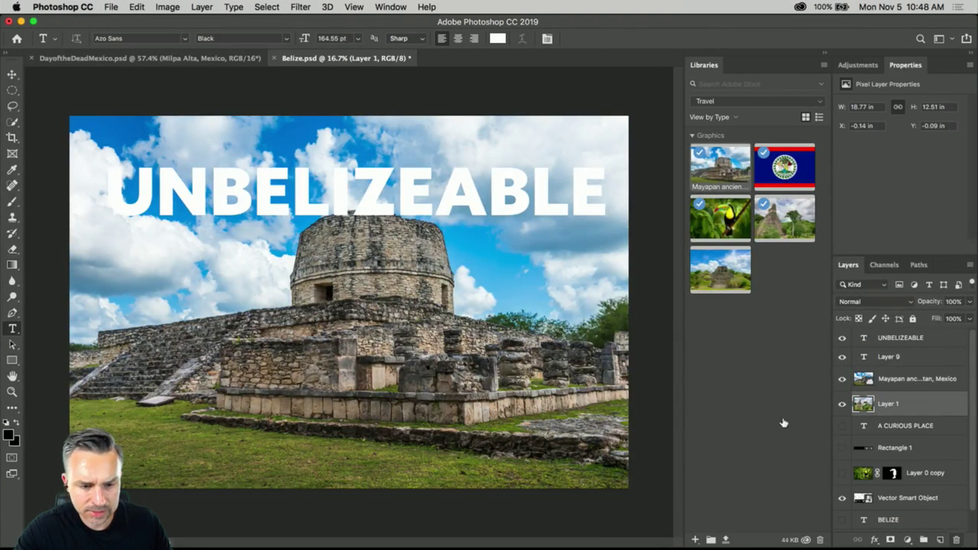
{"action": "key", "text": "v"}
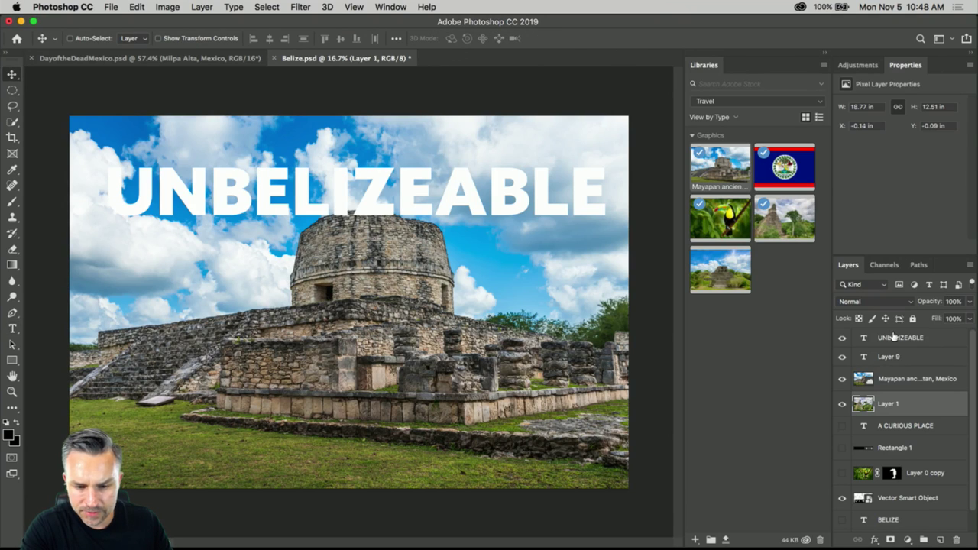
Step: Nudge the UNBELIZEABLE headline slightly higher on the photo
{"action": "left_click", "coordinate": [894, 336]}
{"action": "left_click_drag", "start_coordinate": [354, 215], "coordinate": [351, 202]}
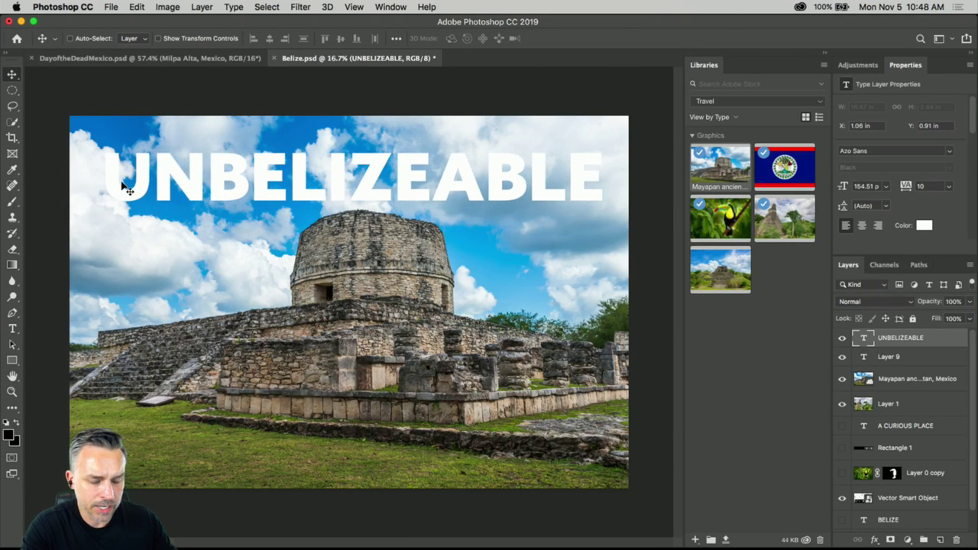
{"action": "left_click", "coordinate": [12, 329]}
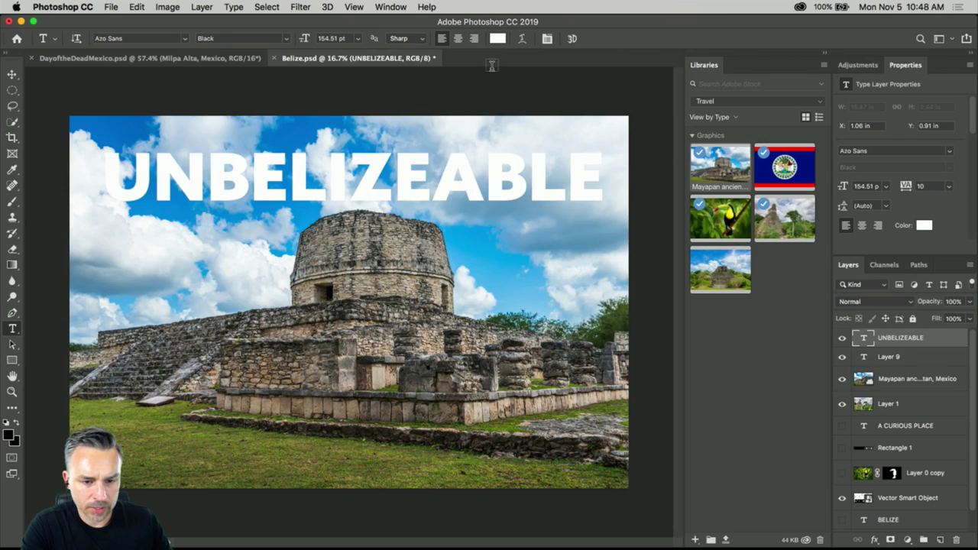
Step: Set the UNBELIZEABLE headline colour to black (000000)
{"action": "left_click", "coordinate": [497, 38]}
{"action": "type", "text": "000000"}
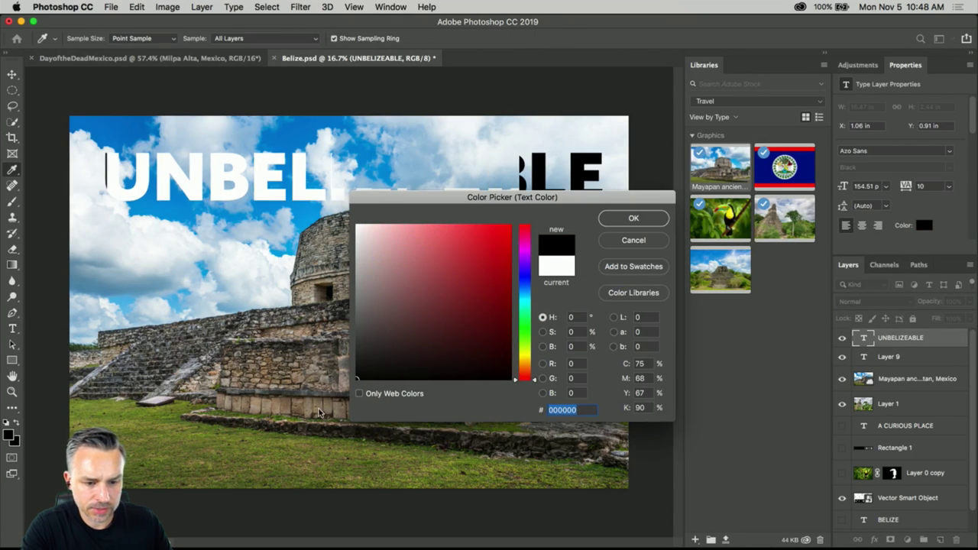
{"action": "key", "text": "Return"}
Step: Give the headline Overlay blending and duplicate its layer to intensify it
{"action": "left_click", "coordinate": [911, 304]}
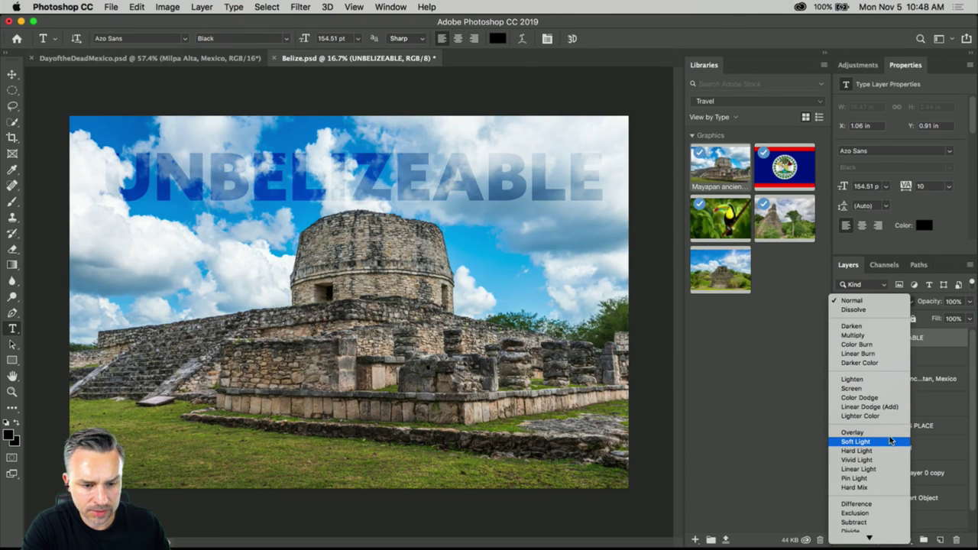
{"action": "left_click", "coordinate": [889, 436]}
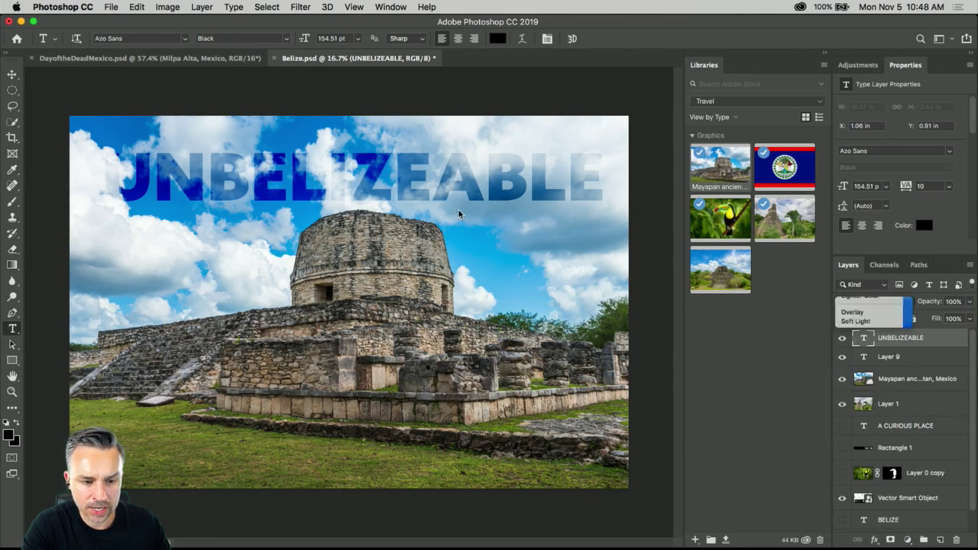
{"action": "left_click", "coordinate": [13, 74]}
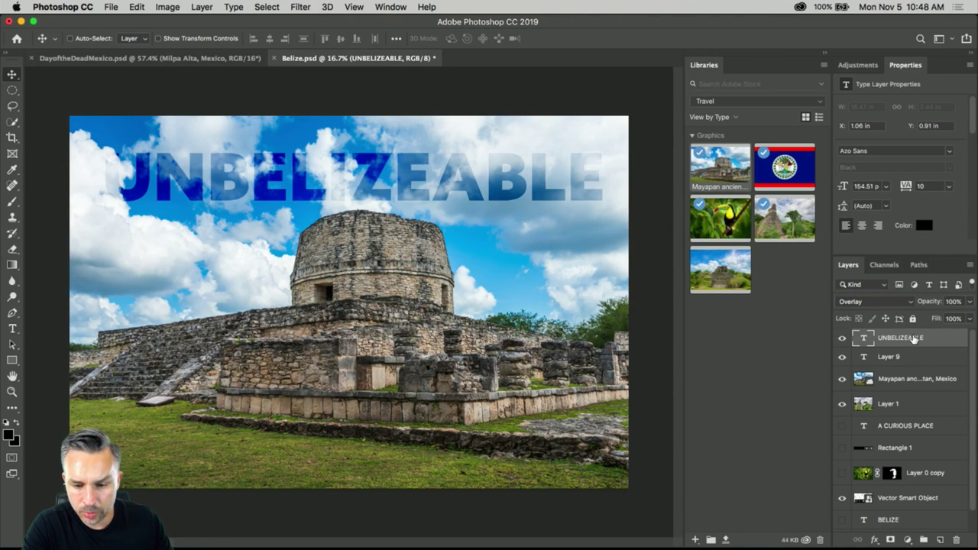
{"action": "left_click_drag", "start_coordinate": [913, 339], "coordinate": [941, 539]}
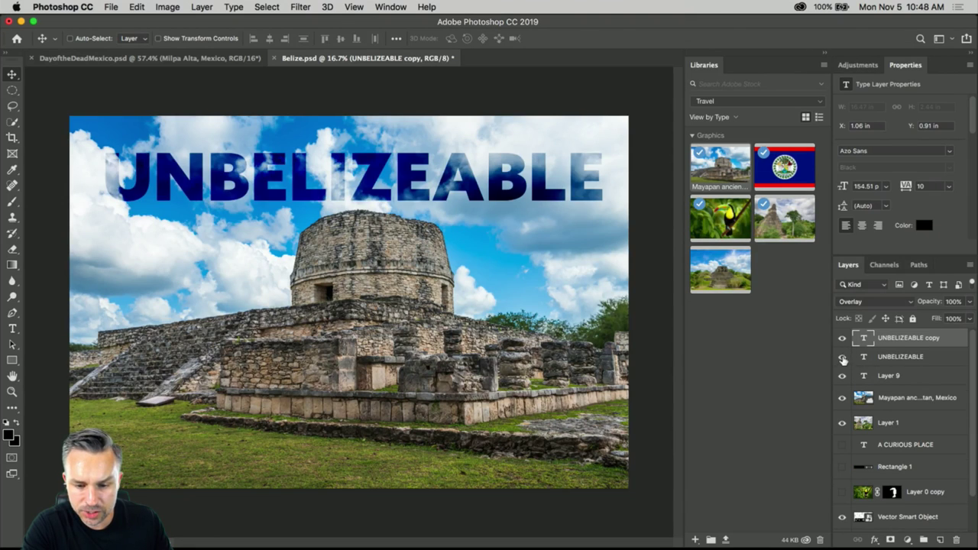
Step: Hide the original UNBELIZEABLE layer and type 'Belize' in the lower right
{"action": "left_click", "coordinate": [842, 358]}
{"action": "left_click", "coordinate": [13, 329]}
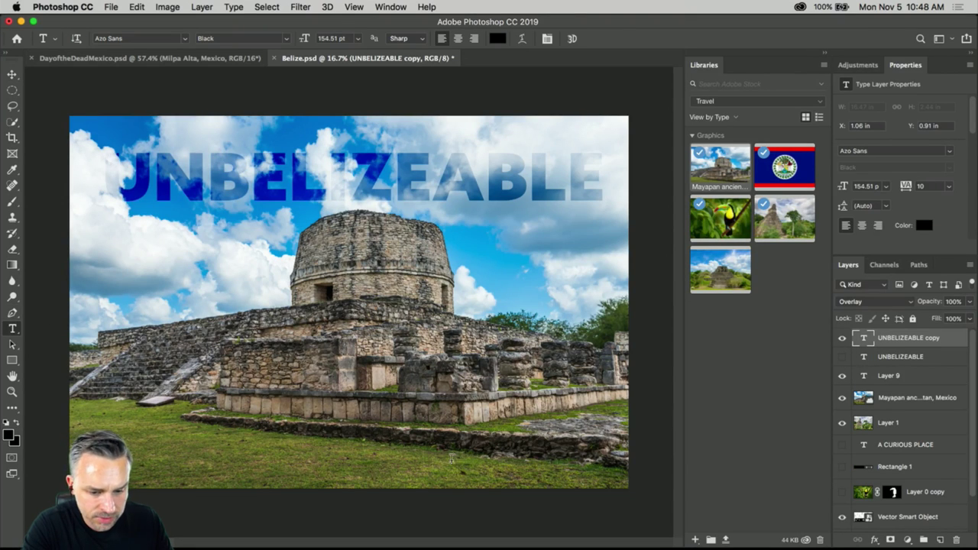
{"action": "left_click", "coordinate": [451, 458]}
{"action": "type", "text": "Belize"}
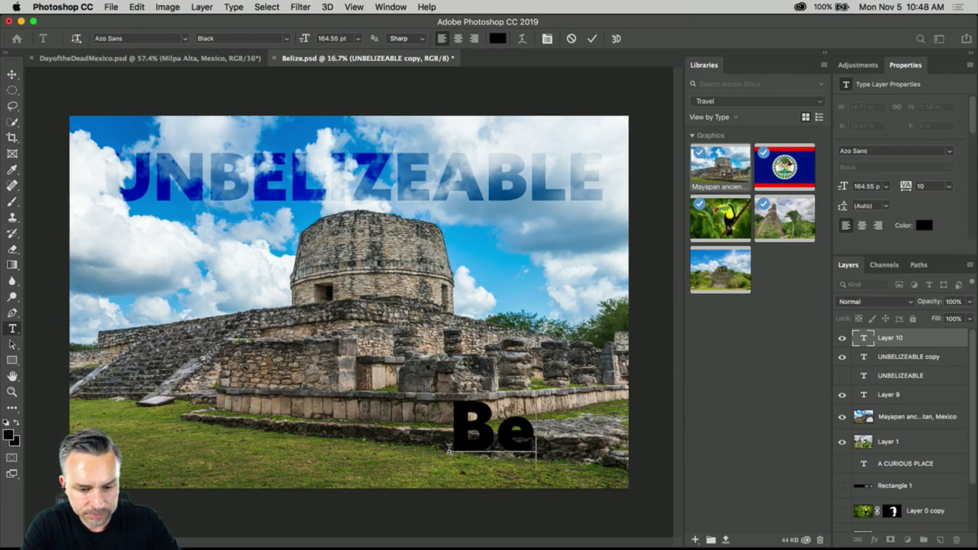
{"action": "left_click", "coordinate": [12, 74]}
Step: Make the Belize text white at 119.55 pt
{"action": "left_click", "coordinate": [13, 329]}
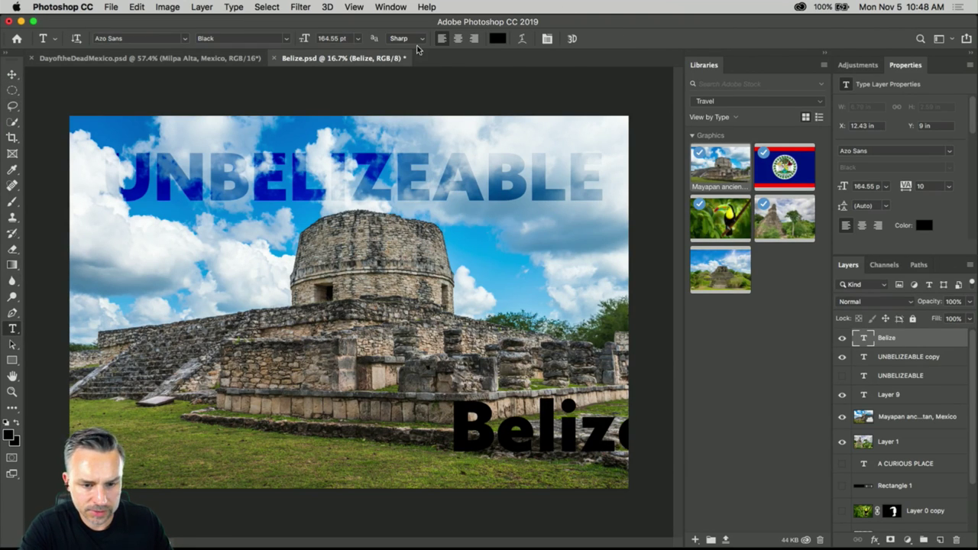
{"action": "left_click", "coordinate": [498, 38]}
{"action": "left_click_drag", "start_coordinate": [454, 264], "coordinate": [356, 225]}
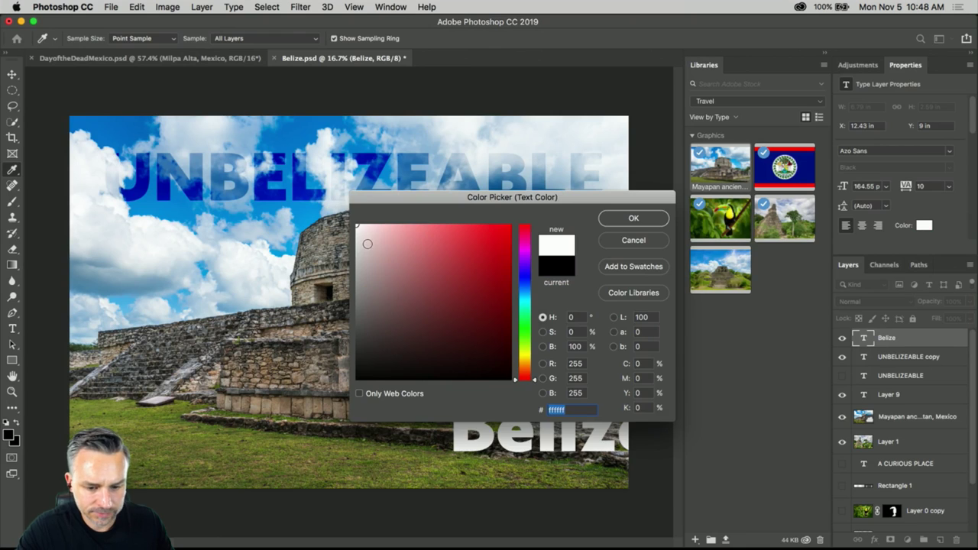
{"action": "key", "text": "Return"}
{"action": "left_click_drag", "start_coordinate": [304, 39], "coordinate": [281, 41]}
{"action": "left_click", "coordinate": [12, 77]}
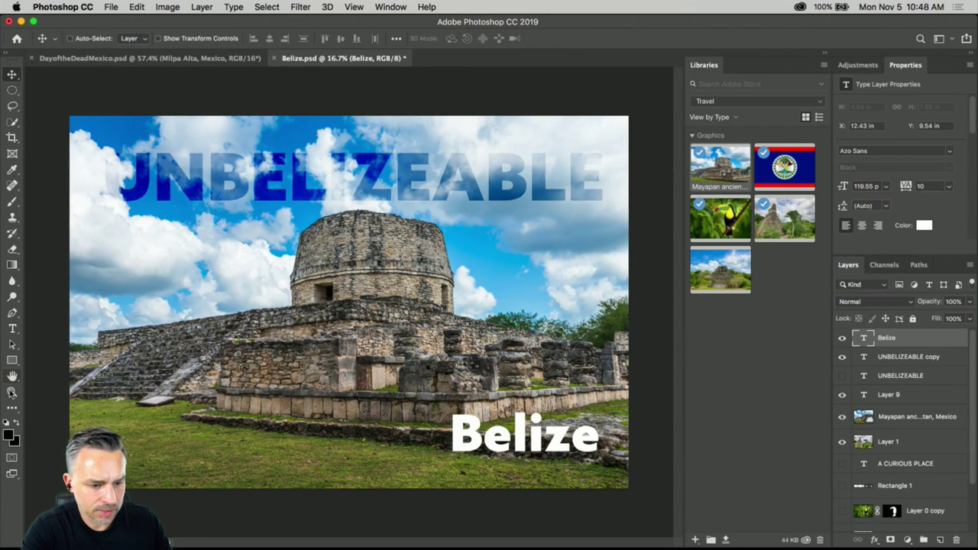
Step: Add a new text layer reading 'A CURIOUS PLACE' in capitals
{"action": "left_click", "coordinate": [13, 328]}
{"action": "left_click", "coordinate": [356, 451]}
{"action": "type", "text": "a cu"}
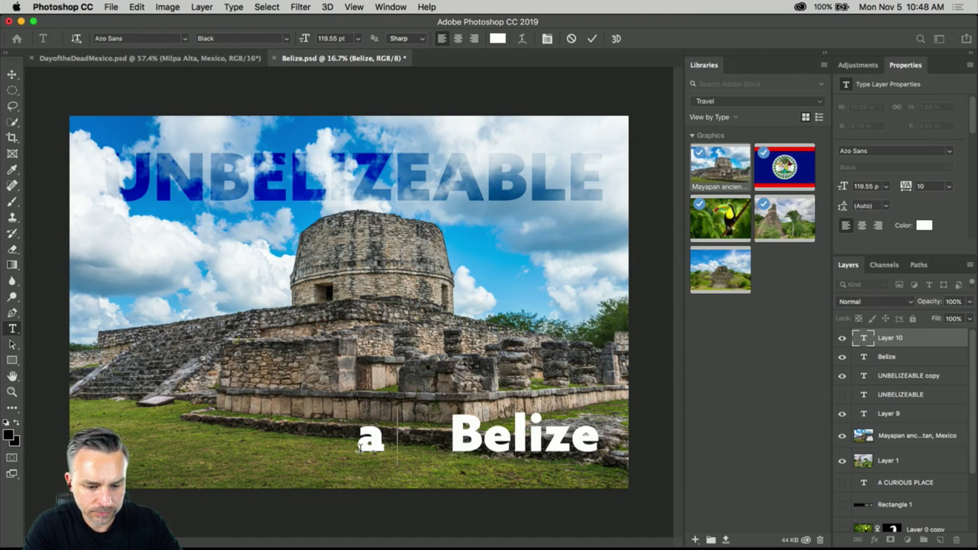
{"action": "key", "text": "BackSpace"}
{"action": "key", "text": "BackSpace"}
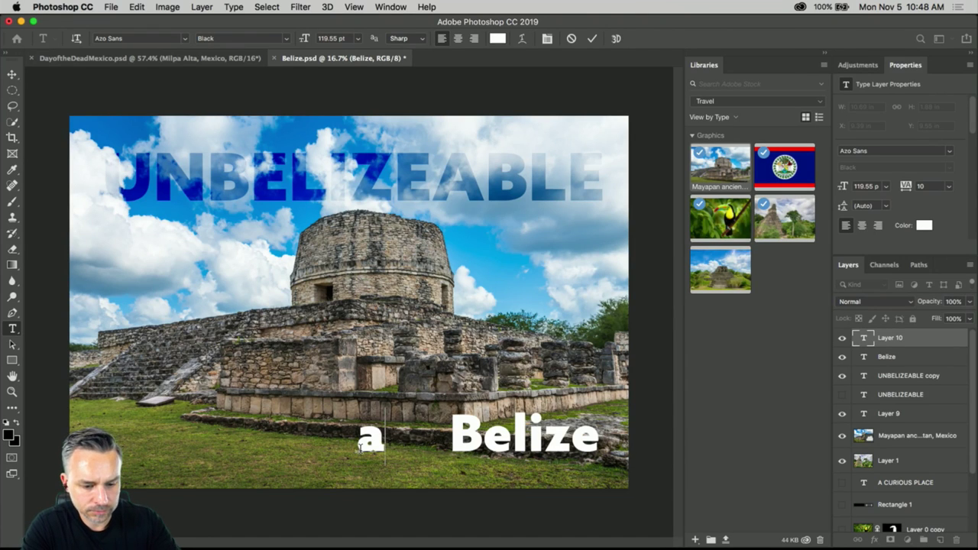
{"action": "key", "text": "BackSpace"}
{"action": "key", "text": "BackSpace"}
{"action": "type", "text": "A CURIOUS"}
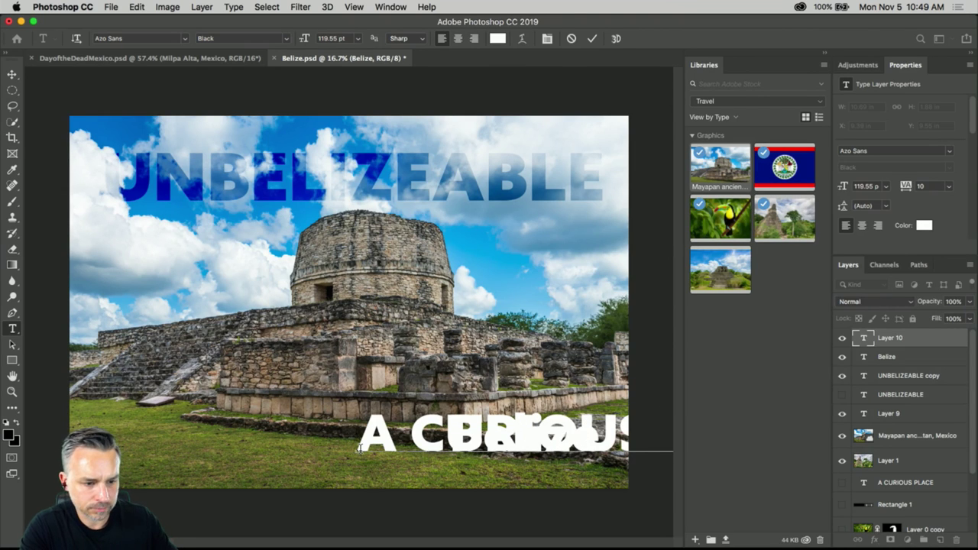
{"action": "left_click", "coordinate": [12, 74]}
Step: Shrink A CURIOUS PLACE to about a quarter size and place it below Belize
{"action": "left_click_drag", "start_coordinate": [445, 411], "coordinate": [236, 344]}
{"action": "key", "text": "super+t"}
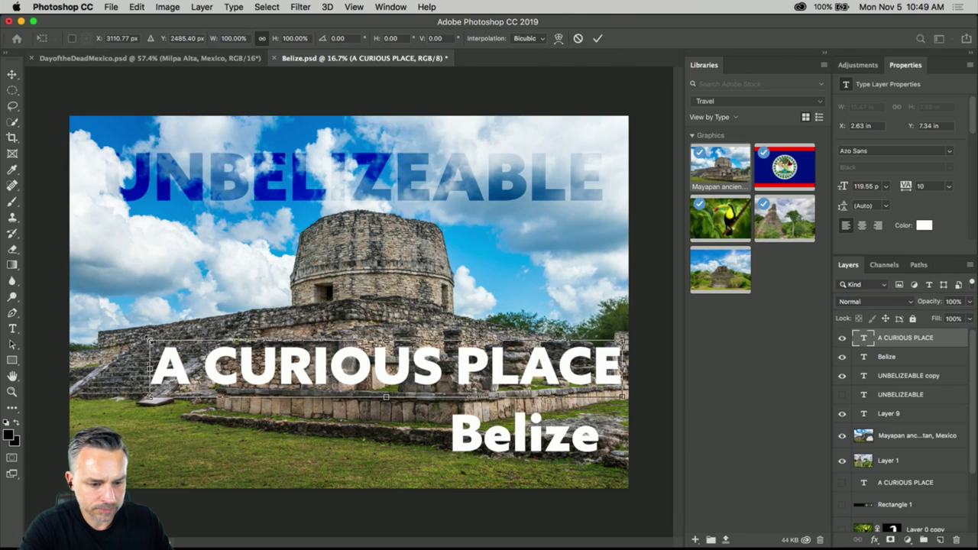
{"action": "left_click_drag", "start_coordinate": [149, 340], "coordinate": [497, 383]}
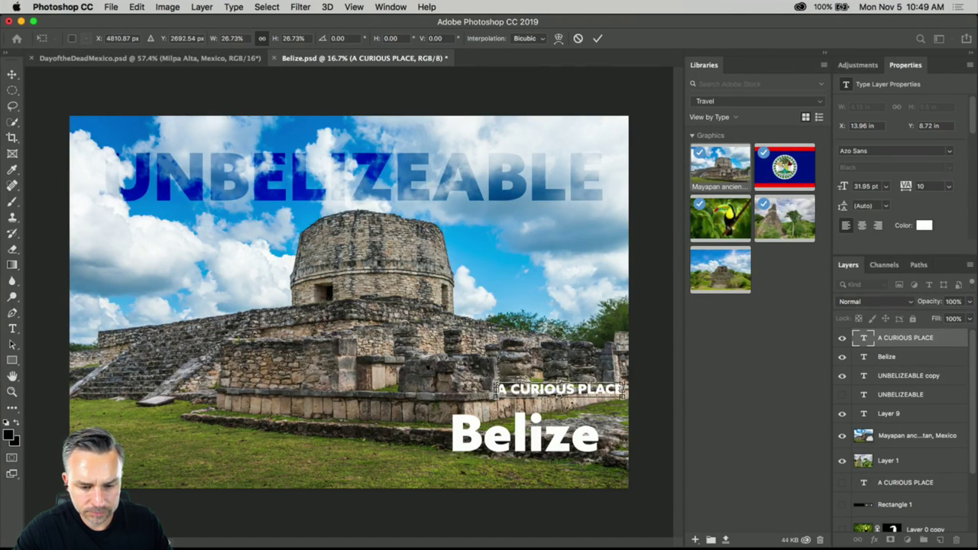
{"action": "key", "text": "Return"}
{"action": "left_click_drag", "start_coordinate": [581, 394], "coordinate": [532, 470]}
Step: Duplicate the Belize logo smart object and move the copy above the photo layers
{"action": "scroll", "coordinate": [915, 472], "scroll_direction": "down", "scroll_amount": 3}
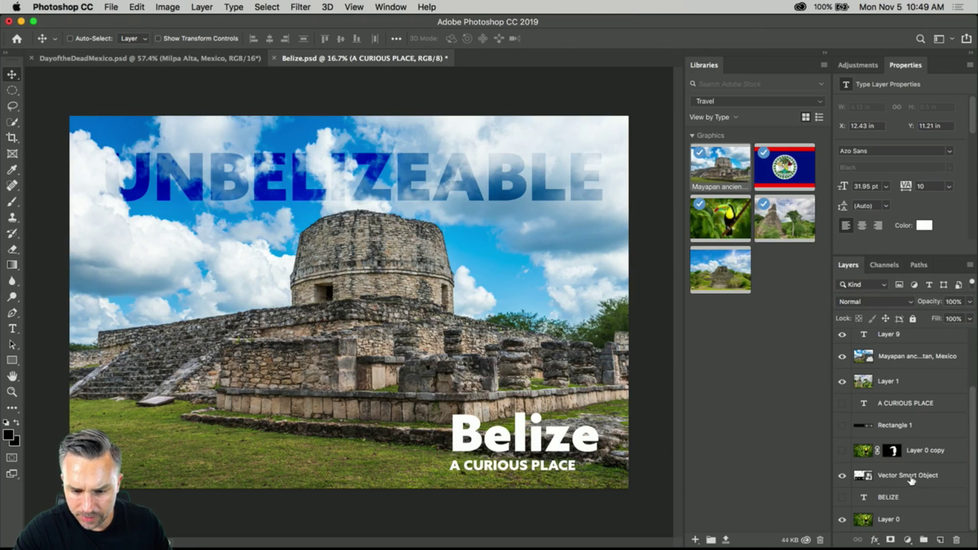
{"action": "left_click_drag", "start_coordinate": [907, 475], "coordinate": [940, 539]}
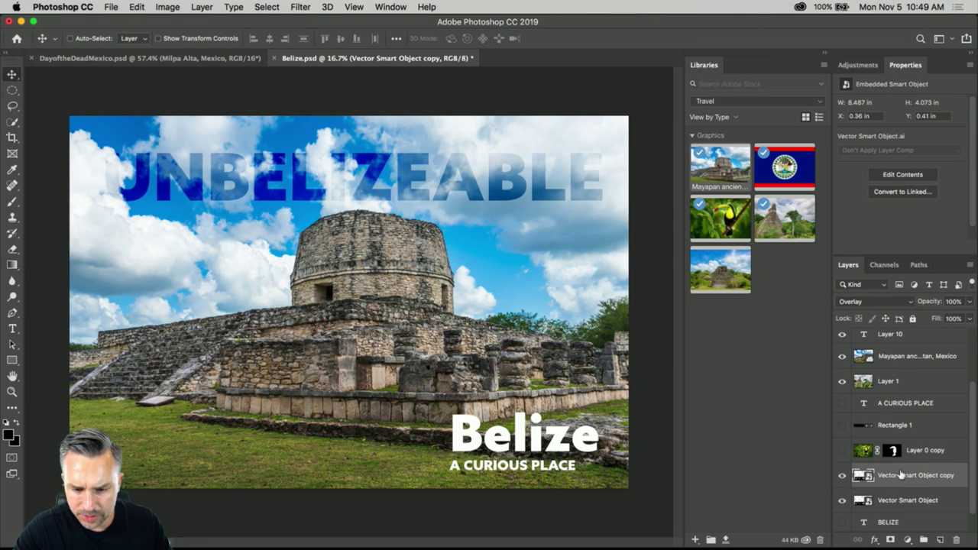
{"action": "left_click_drag", "start_coordinate": [900, 475], "coordinate": [900, 336]}
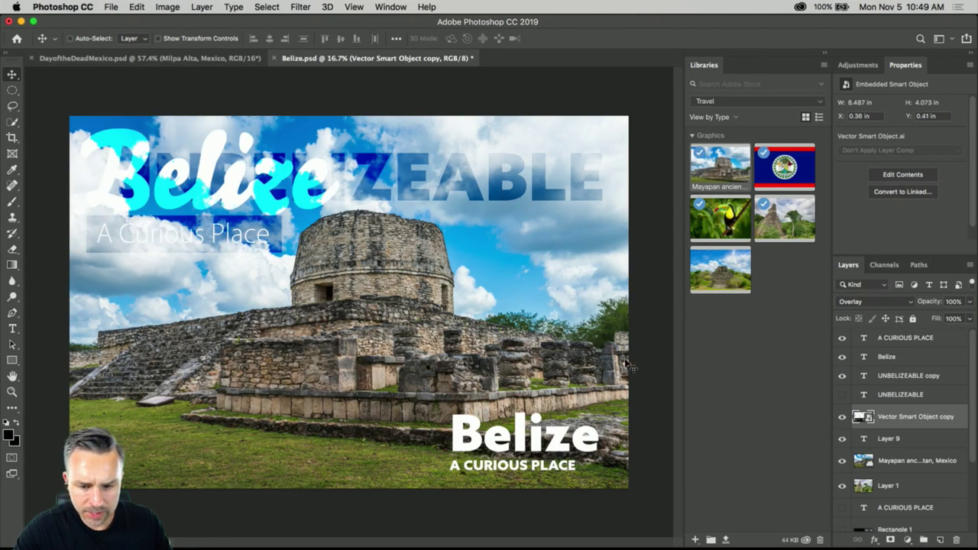
{"action": "left_click", "coordinate": [865, 304]}
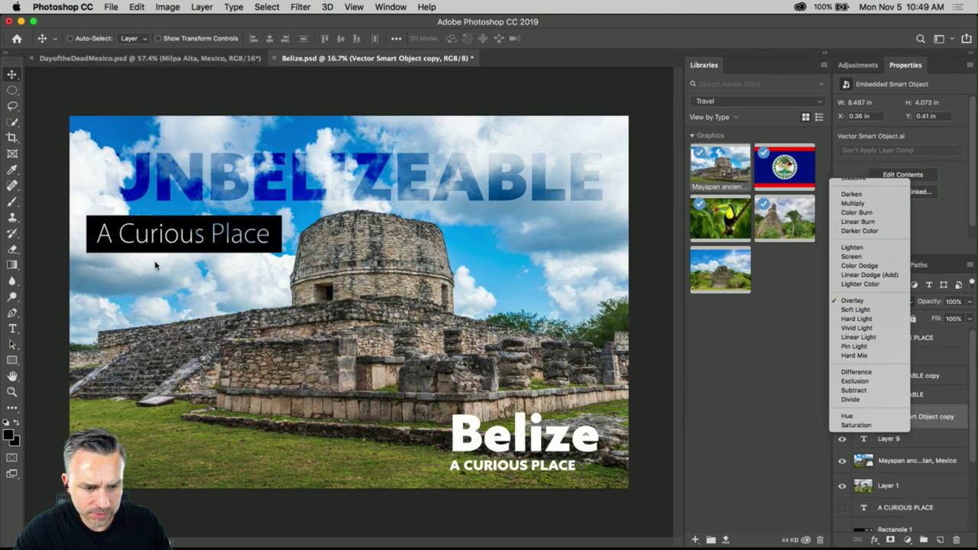
{"action": "key", "text": "Escape"}
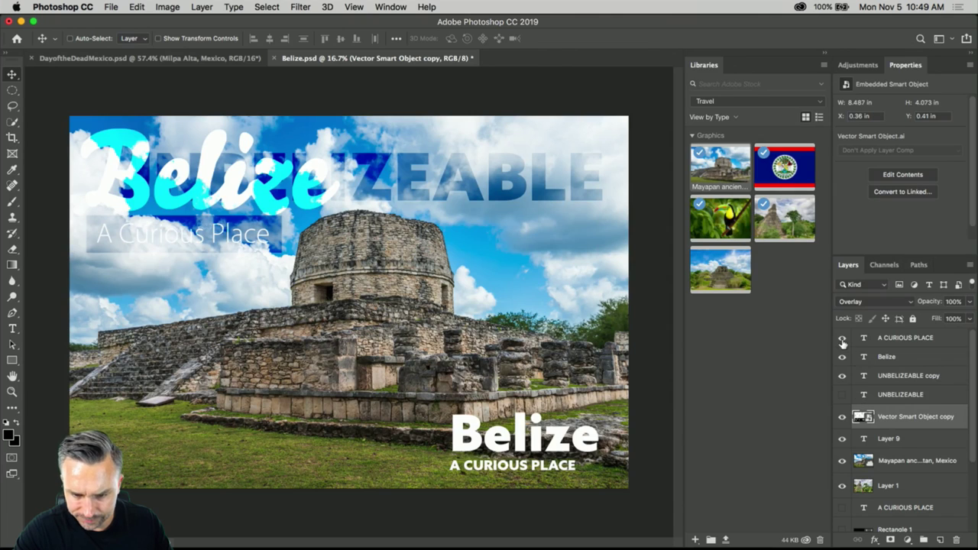
Step: Hide the typed Belize text, then set the logo to Normal and shrink it lower right
{"action": "left_click_drag", "start_coordinate": [842, 340], "coordinate": [842, 356]}
{"action": "left_click_drag", "start_coordinate": [118, 181], "coordinate": [402, 407]}
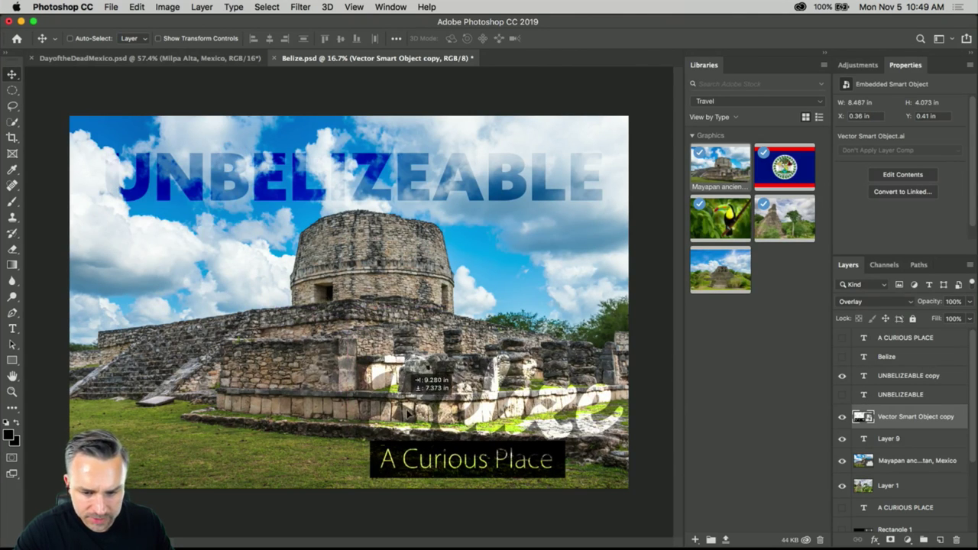
{"action": "left_click", "coordinate": [878, 302]}
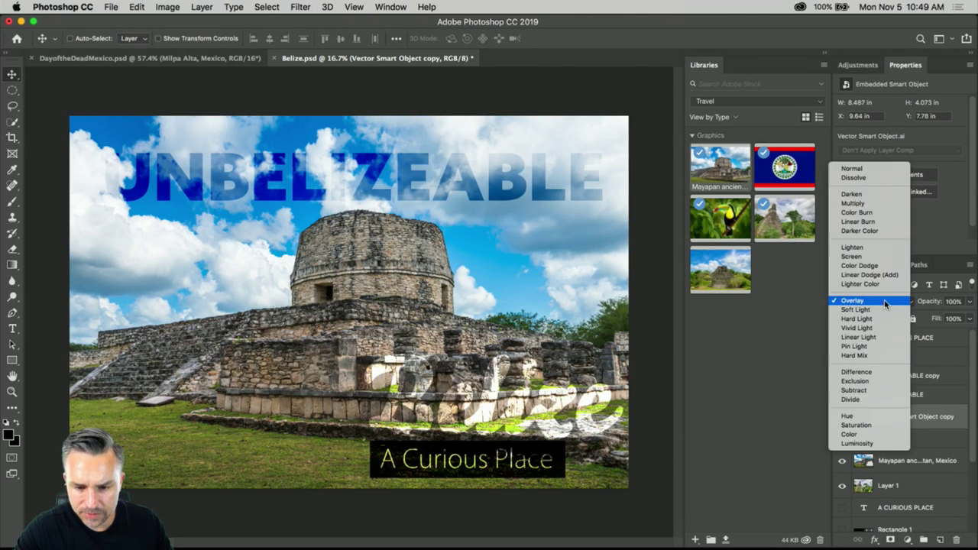
{"action": "left_click", "coordinate": [852, 168]}
{"action": "key", "text": "ctrl+t"}
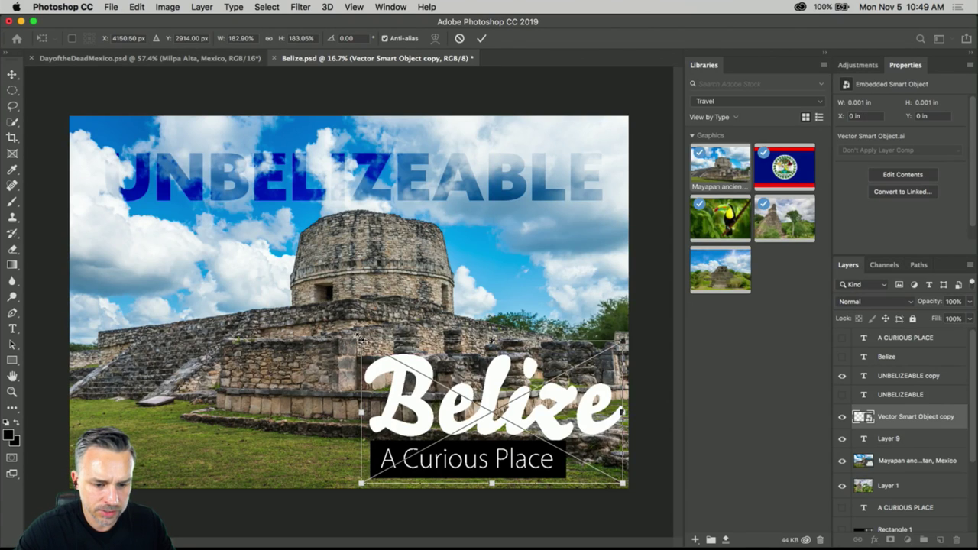
{"action": "left_click_drag", "start_coordinate": [358, 336], "coordinate": [562, 451]}
{"action": "key", "text": "Return"}
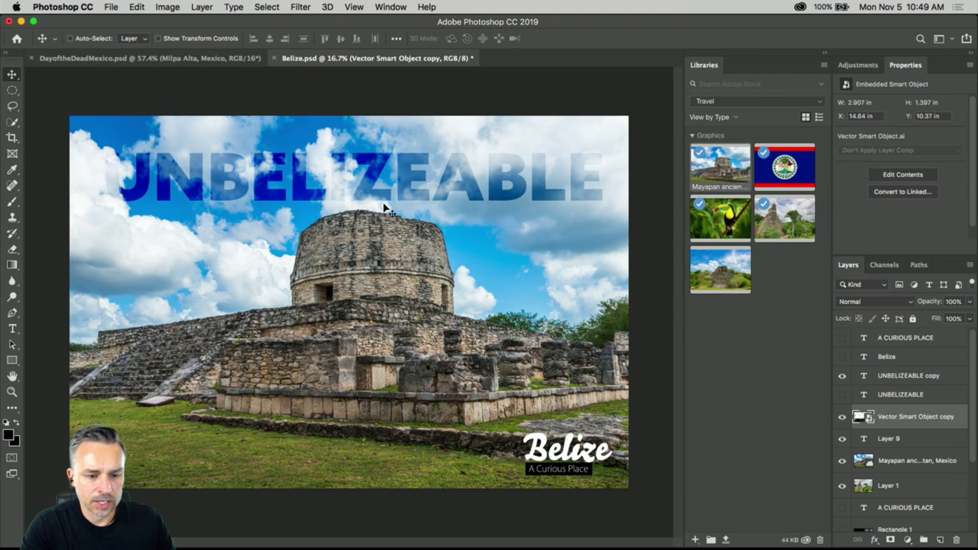
{"action": "left_click", "coordinate": [892, 378]}
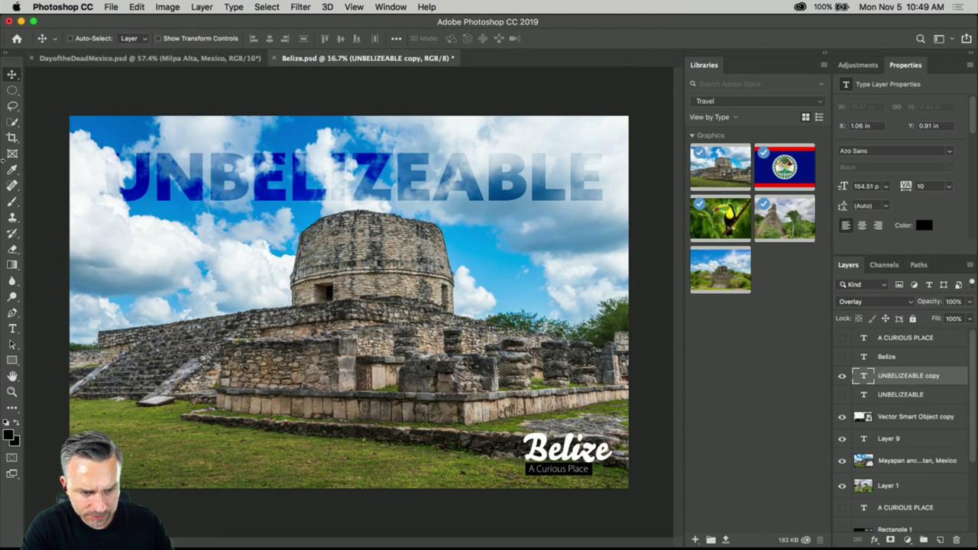
Step: Enlarge the UNBELIZEABLE headline to 163.51 pt and colour it with a sampled near-white cloud tone
{"action": "left_click", "coordinate": [12, 328]}
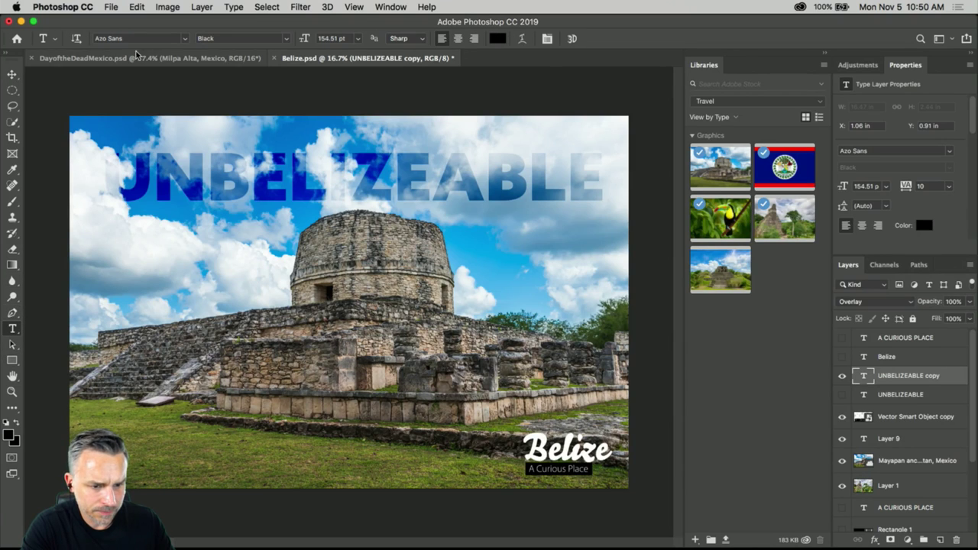
{"action": "left_click_drag", "start_coordinate": [306, 39], "coordinate": [306, 39]}
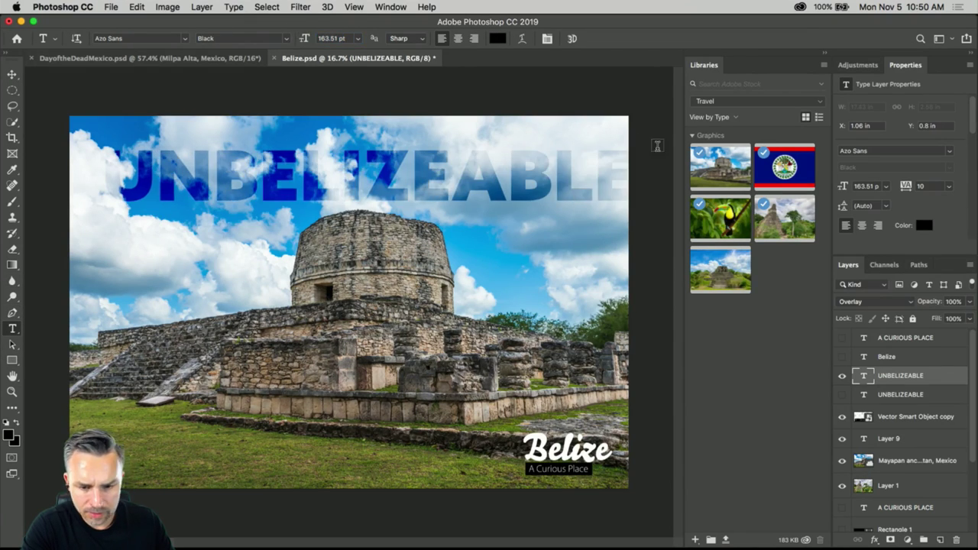
{"action": "left_click", "coordinate": [498, 38]}
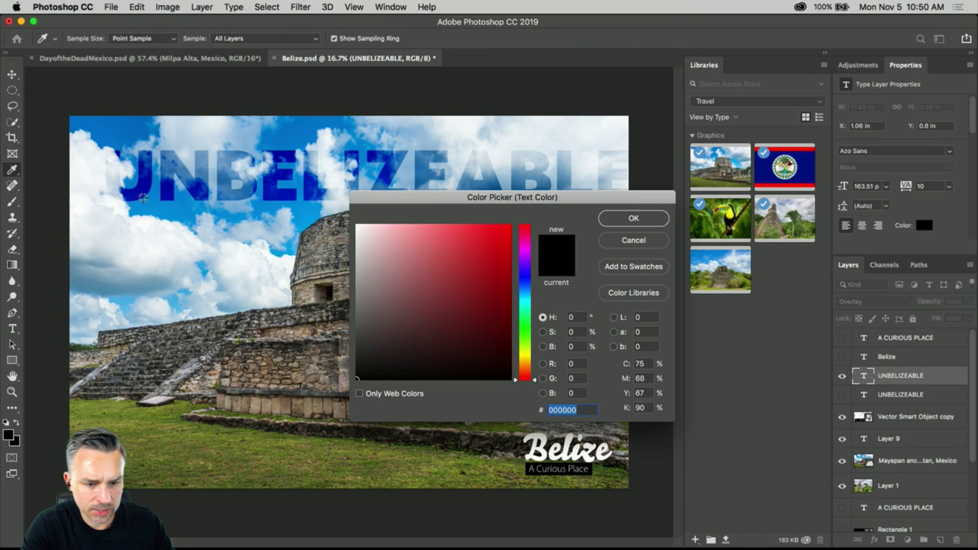
{"action": "left_click", "coordinate": [87, 221]}
{"action": "left_click", "coordinate": [633, 219]}
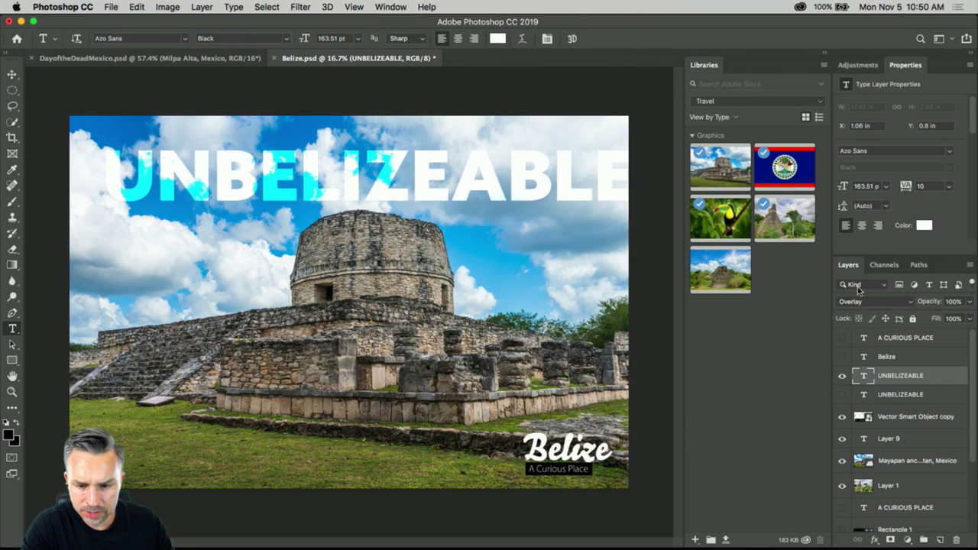
Step: Switch the headline from Overlay to Normal blending and shift it slightly left
{"action": "left_click", "coordinate": [871, 301]}
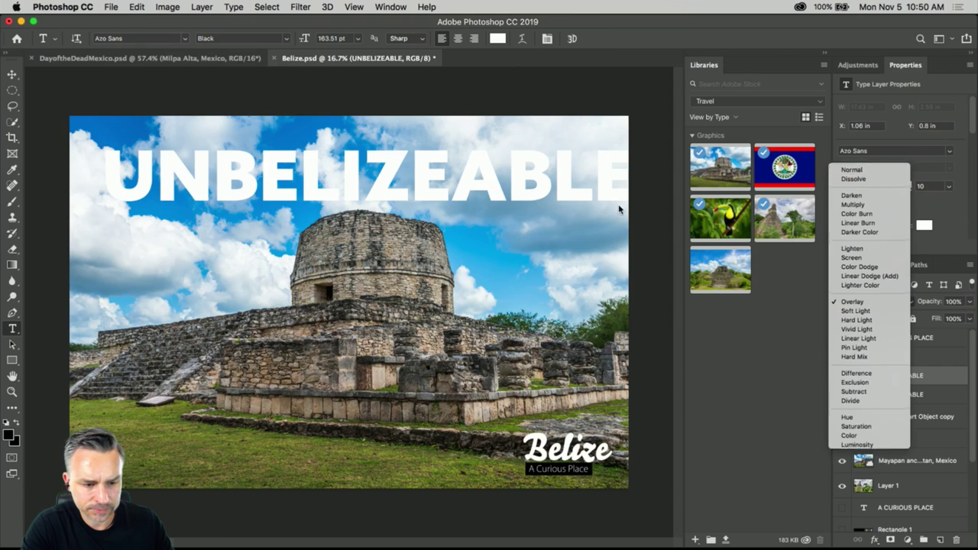
{"action": "left_click", "coordinate": [850, 167]}
{"action": "left_click", "coordinate": [11, 74]}
{"action": "left_click_drag", "start_coordinate": [190, 184], "coordinate": [167, 194]}
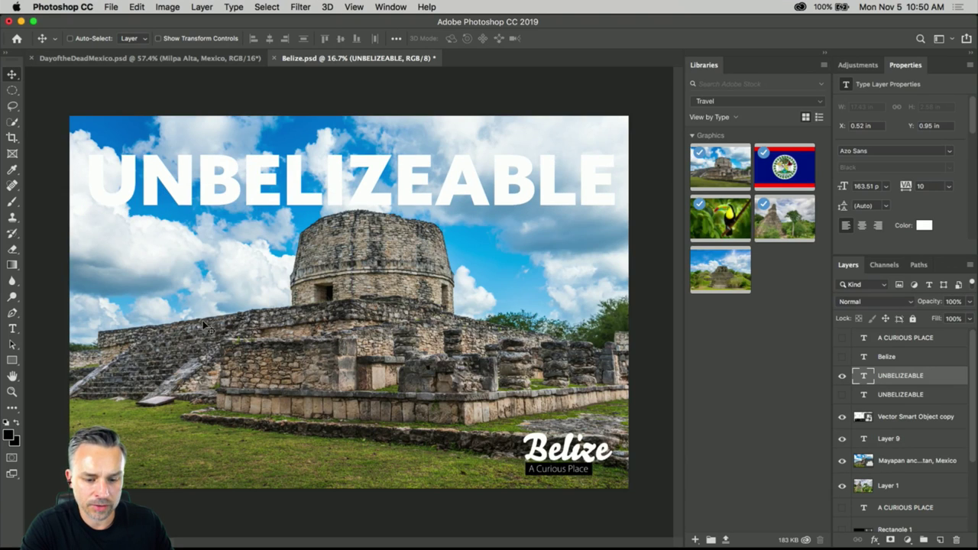
Step: Scale the Belize logo copy down to about half size and move it to the lower-left corner
{"action": "left_click", "coordinate": [892, 425]}
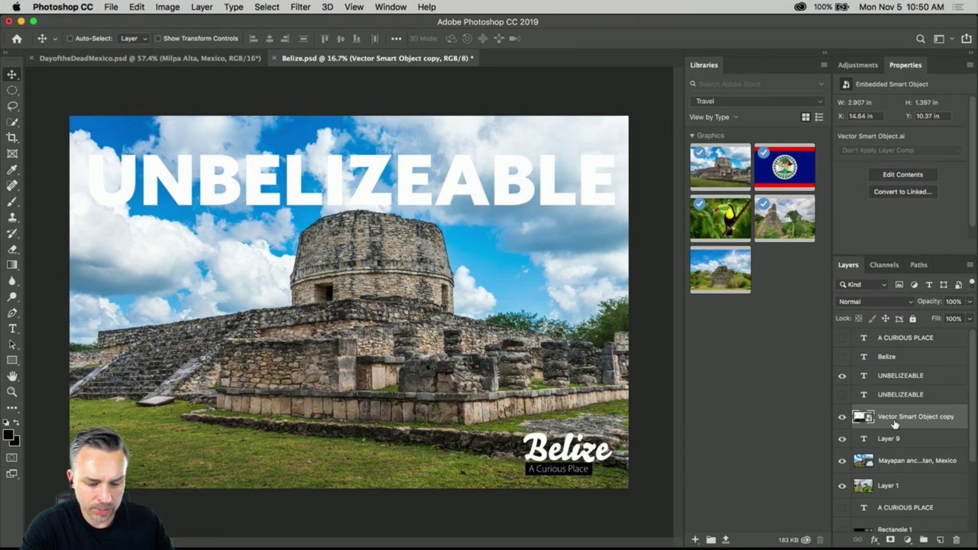
{"action": "key", "text": "super+t"}
{"action": "left_click_drag", "start_coordinate": [609, 430], "coordinate": [585, 436]}
{"action": "key", "text": "Return"}
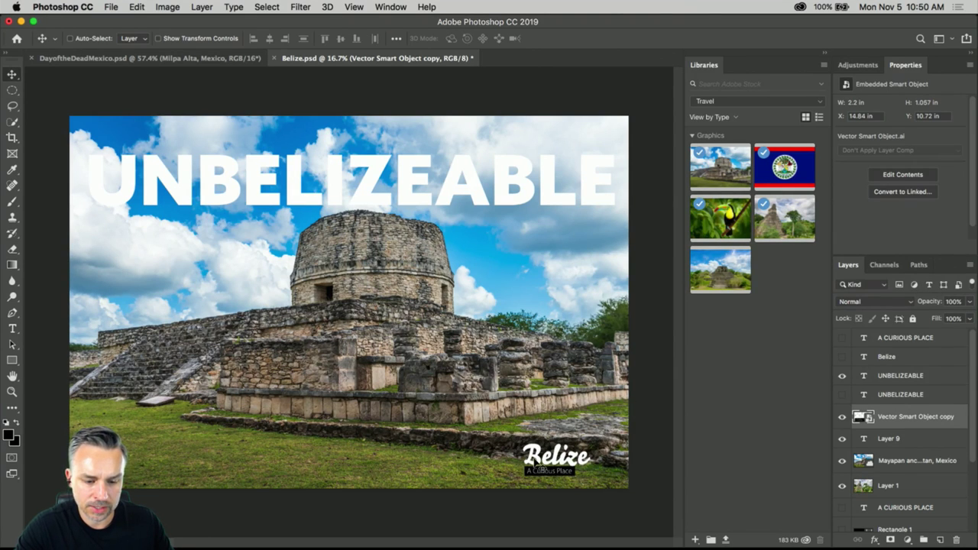
{"action": "left_click_drag", "start_coordinate": [548, 467], "coordinate": [108, 468]}
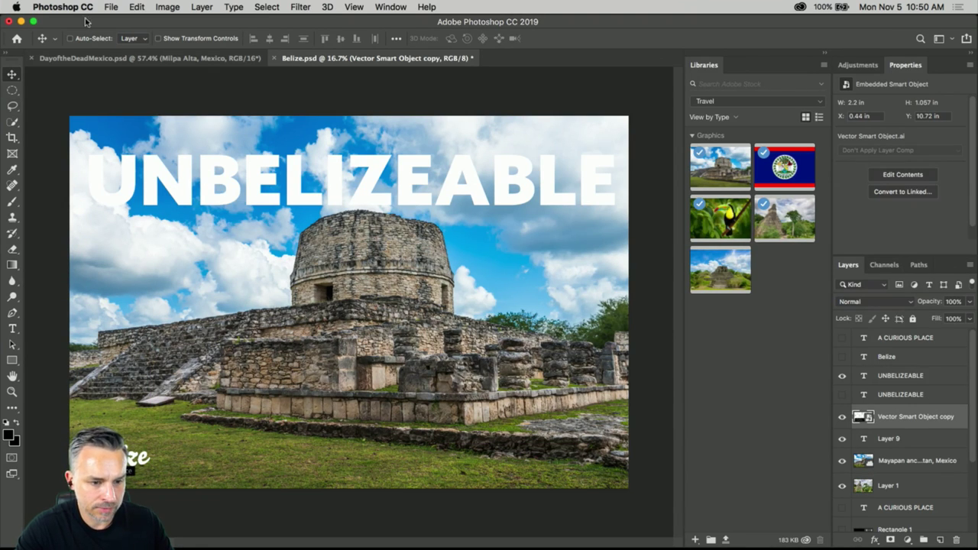
{"action": "left_click", "coordinate": [163, 8]}
{"action": "left_click", "coordinate": [161, 8]}
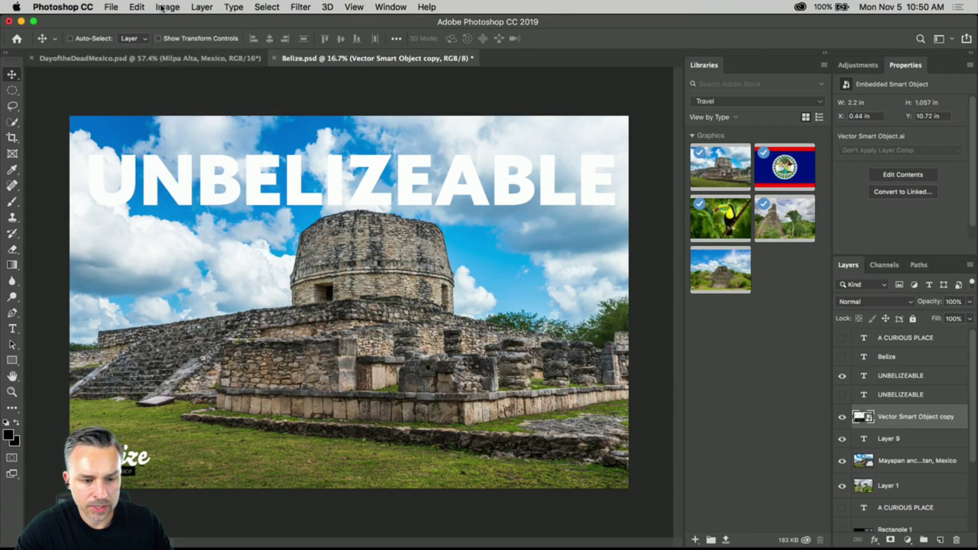
{"action": "left_click", "coordinate": [163, 8]}
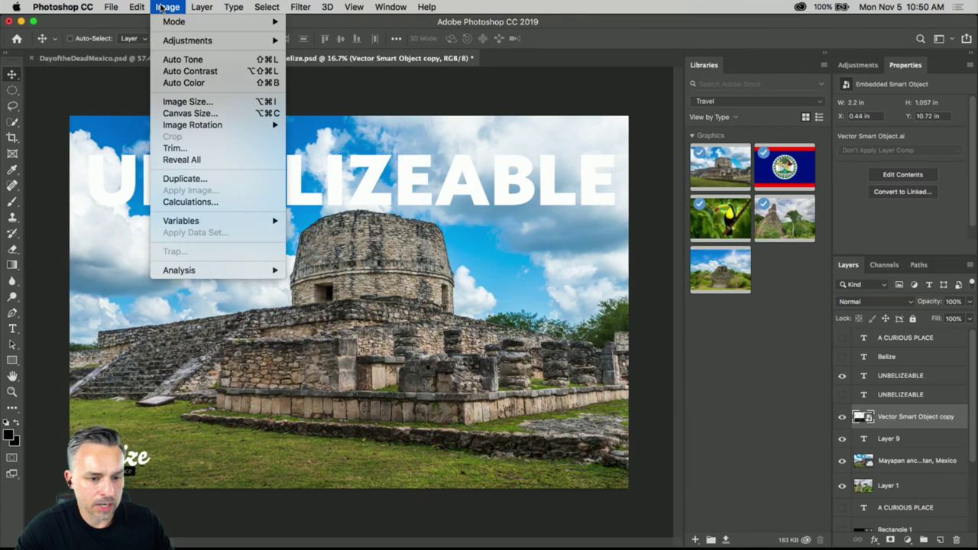
Step: Extend the canvas height to 22 inches anchored at the top, then draw a test frame below
{"action": "left_click", "coordinate": [183, 113]}
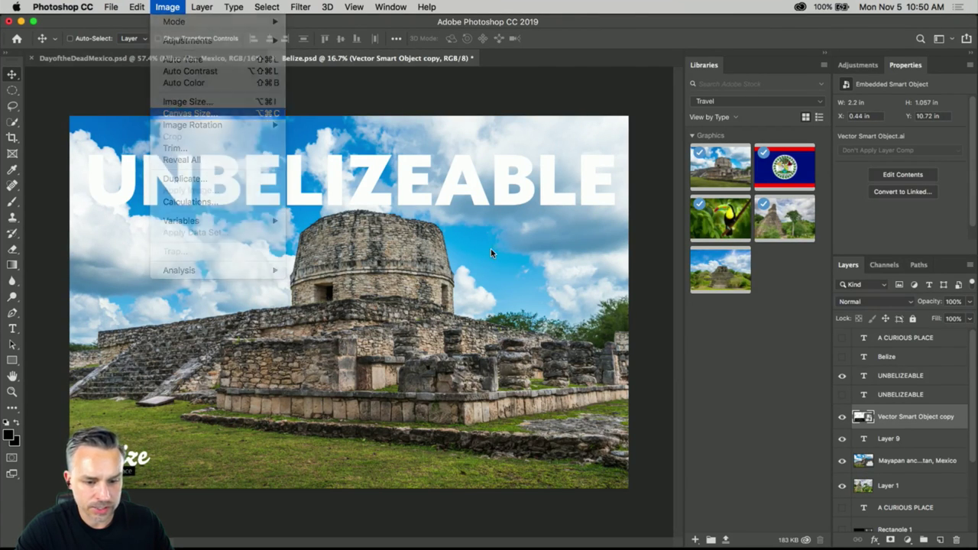
{"action": "left_click", "coordinate": [502, 338]}
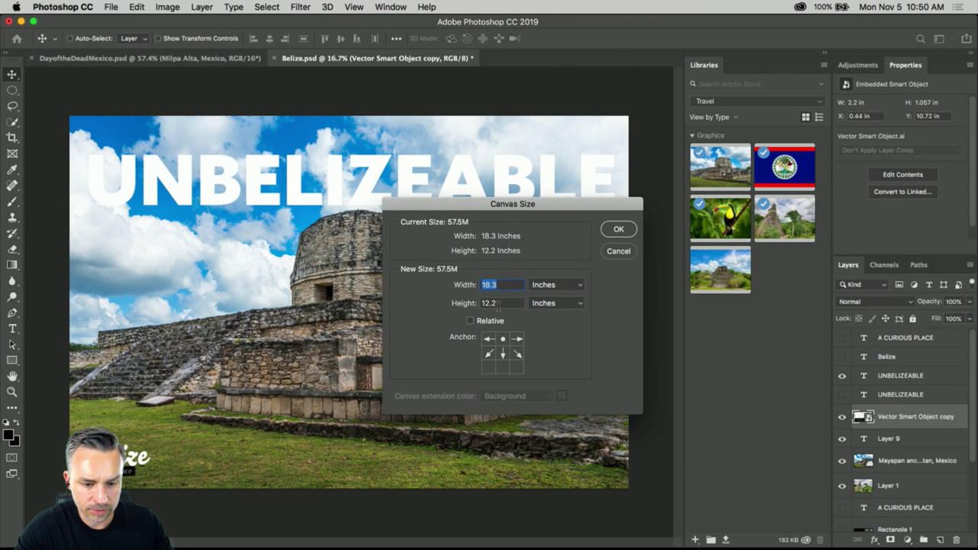
{"action": "double_click", "coordinate": [495, 303]}
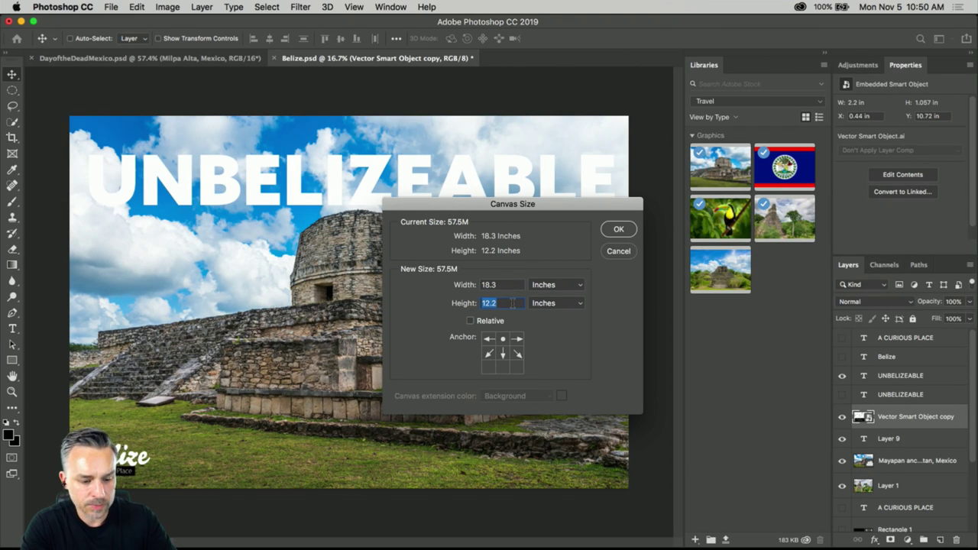
{"action": "type", "text": "22"}
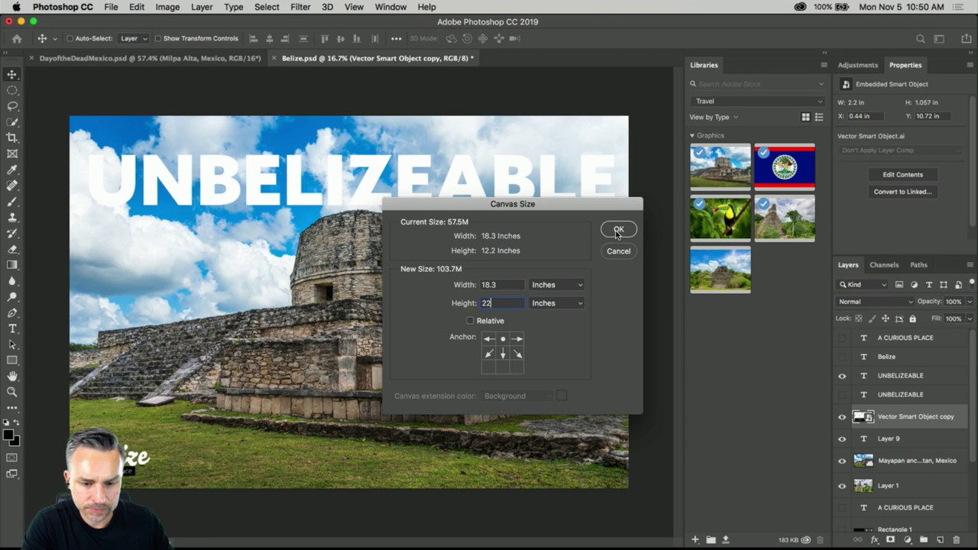
{"action": "key", "text": "Return"}
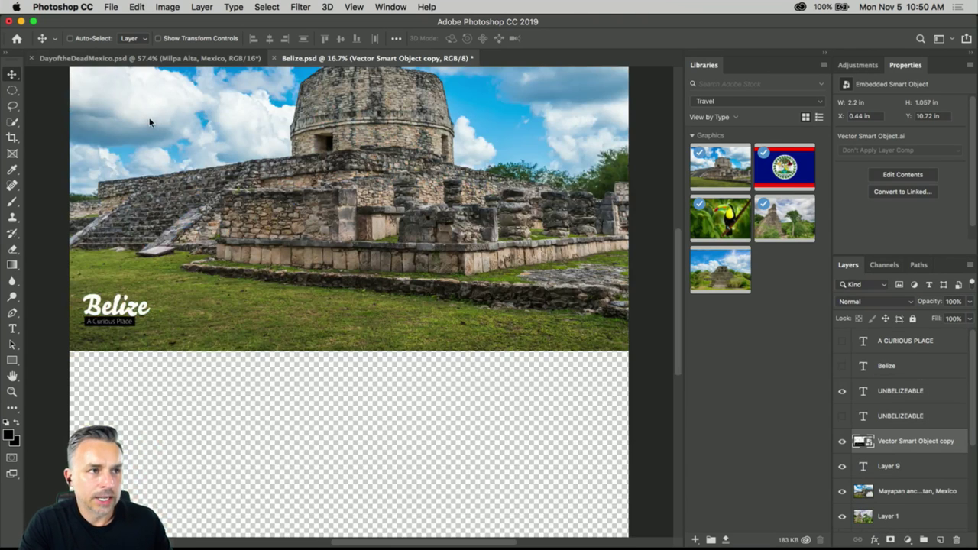
{"action": "key", "text": "super+minus"}
{"action": "key", "text": "super+minus"}
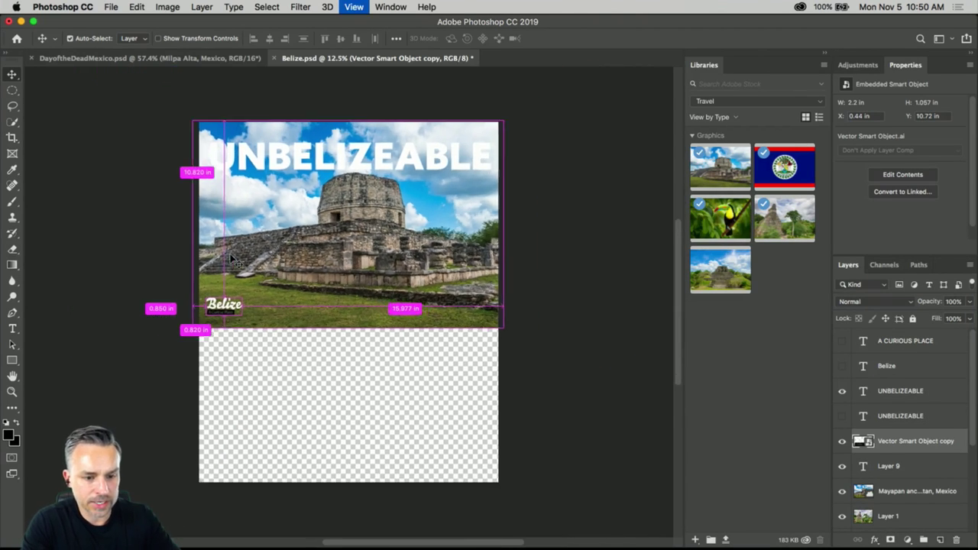
{"action": "left_click", "coordinate": [10, 155]}
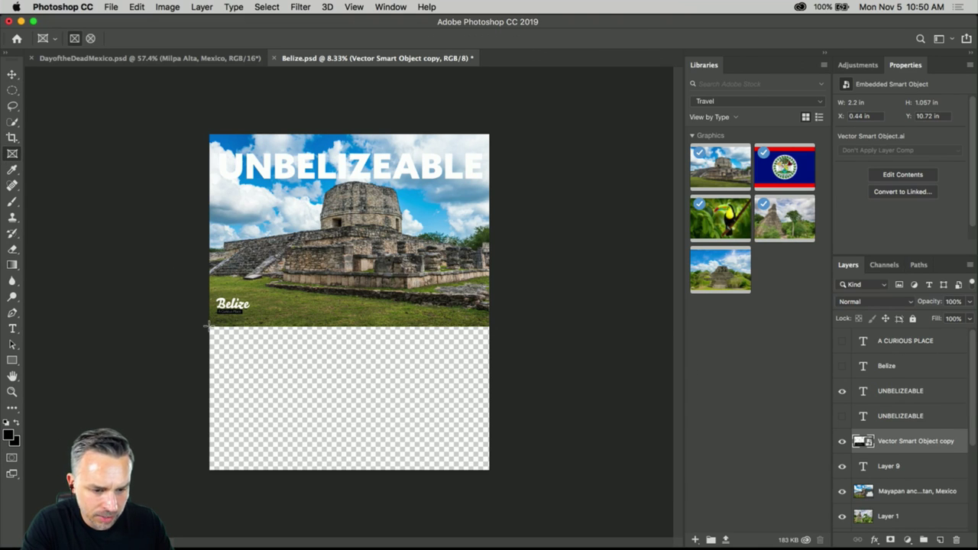
{"action": "left_click_drag", "start_coordinate": [207, 326], "coordinate": [307, 470]}
Step: Undo the stray frame, then add a New Guide Layout with 3 columns
{"action": "key", "text": "ctrl+z"}
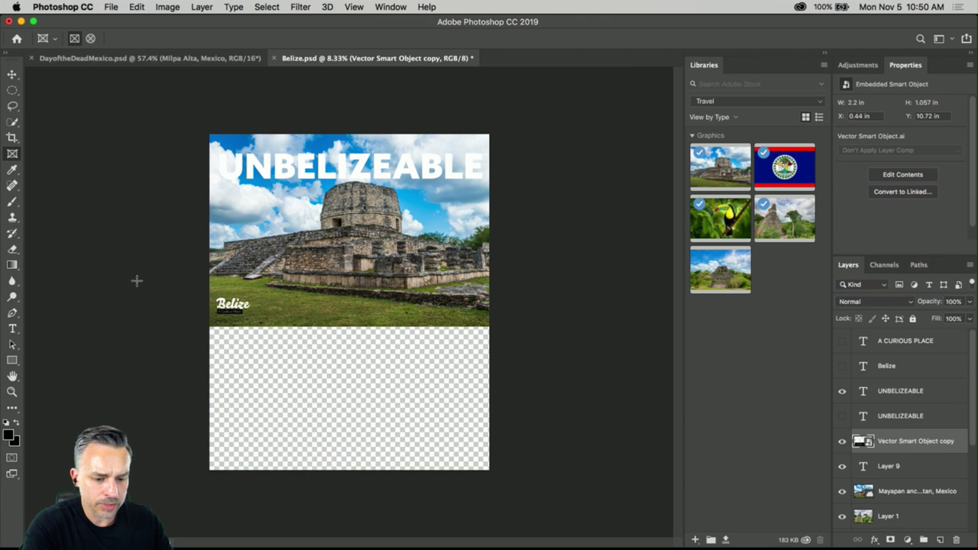
{"action": "left_click", "coordinate": [241, 9]}
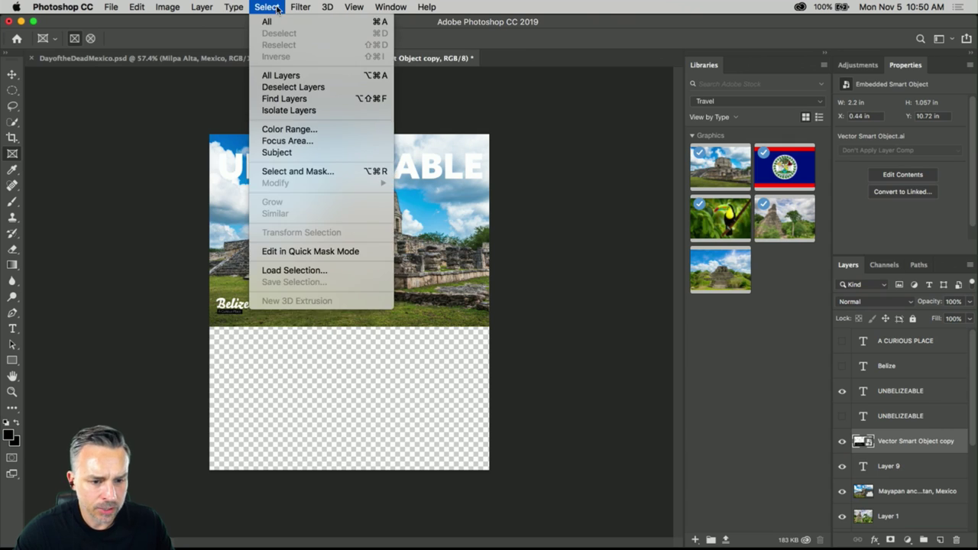
{"action": "mouse_move", "coordinate": [349, 6]}
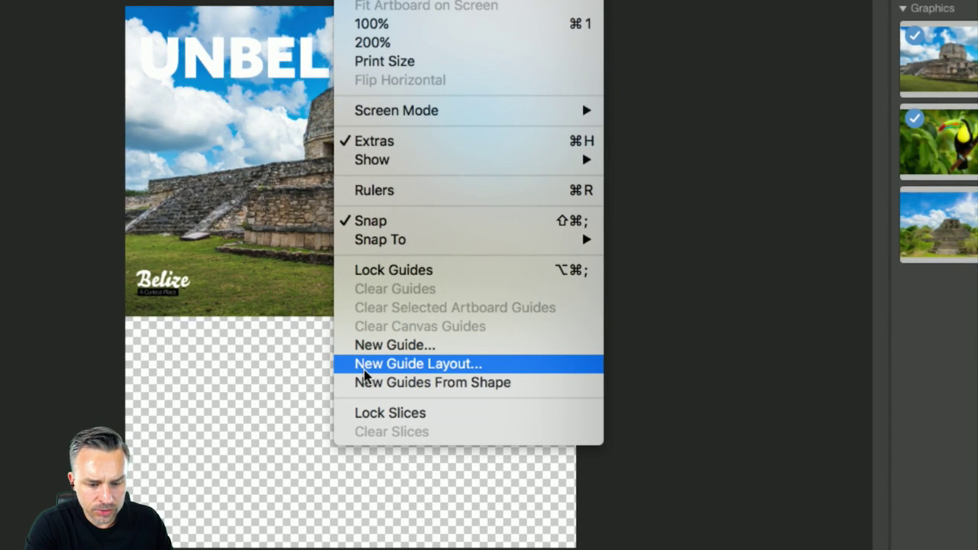
{"action": "left_click", "coordinate": [365, 372]}
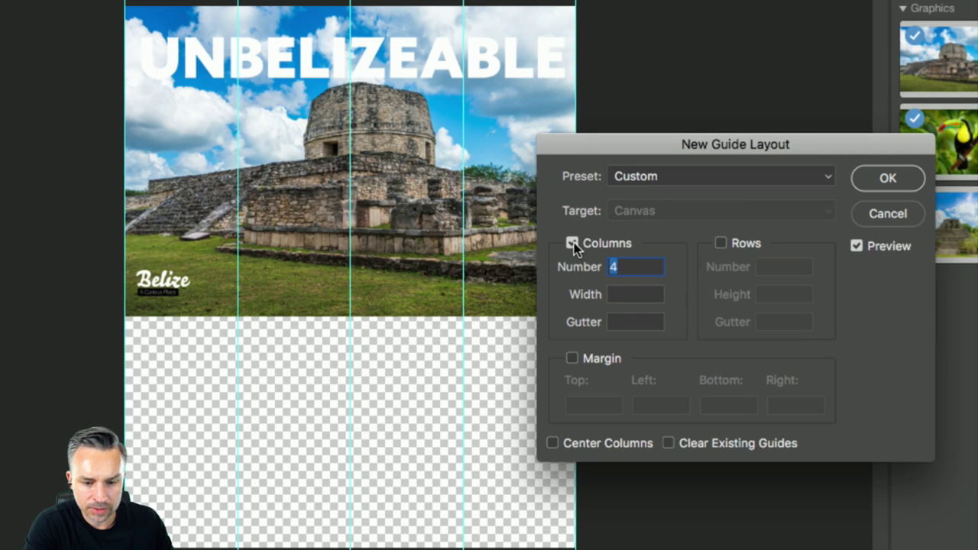
{"action": "type", "text": "3"}
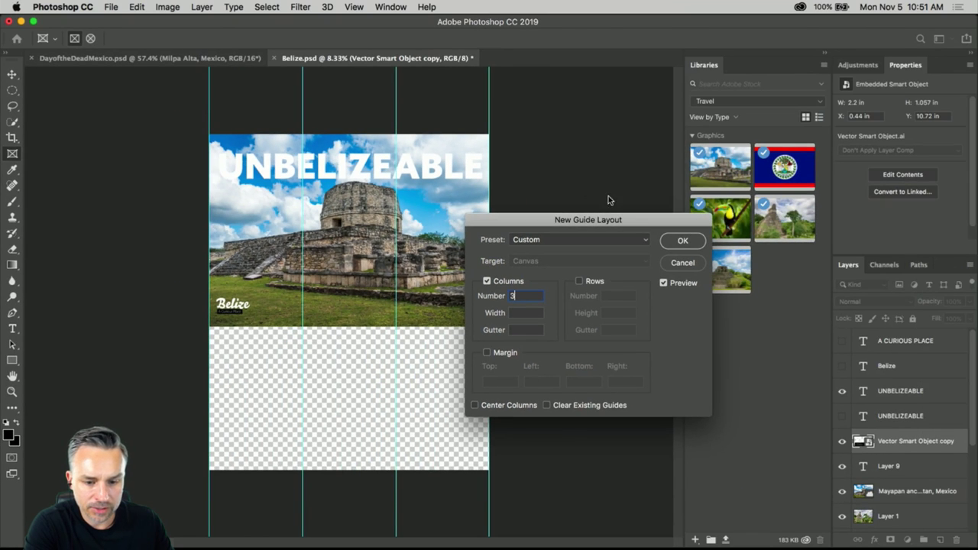
{"action": "left_click", "coordinate": [690, 242]}
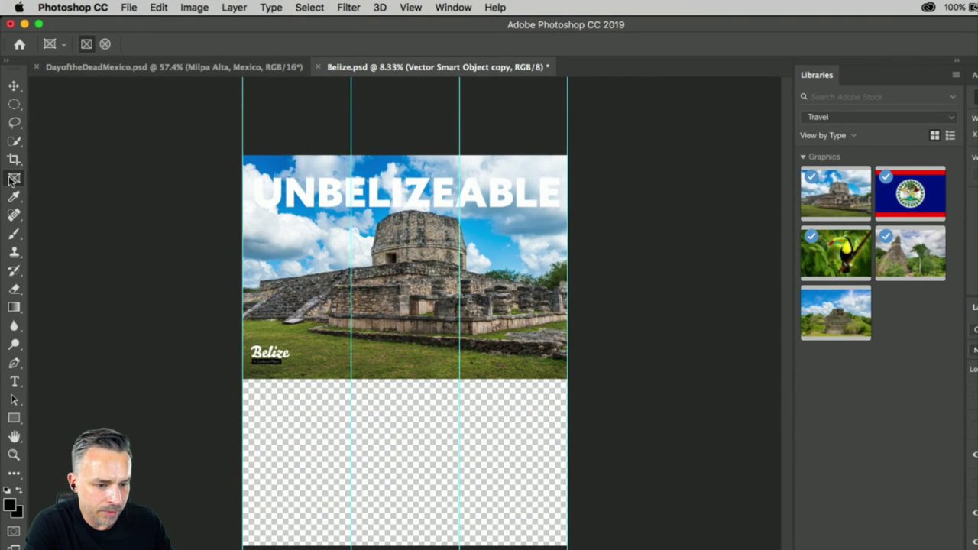
Step: Draw three side-by-side picture frames along the column guides in the lower area
{"action": "left_click_drag", "start_coordinate": [240, 379], "coordinate": [351, 533]}
{"action": "left_click_drag", "start_coordinate": [459, 367], "coordinate": [349, 536]}
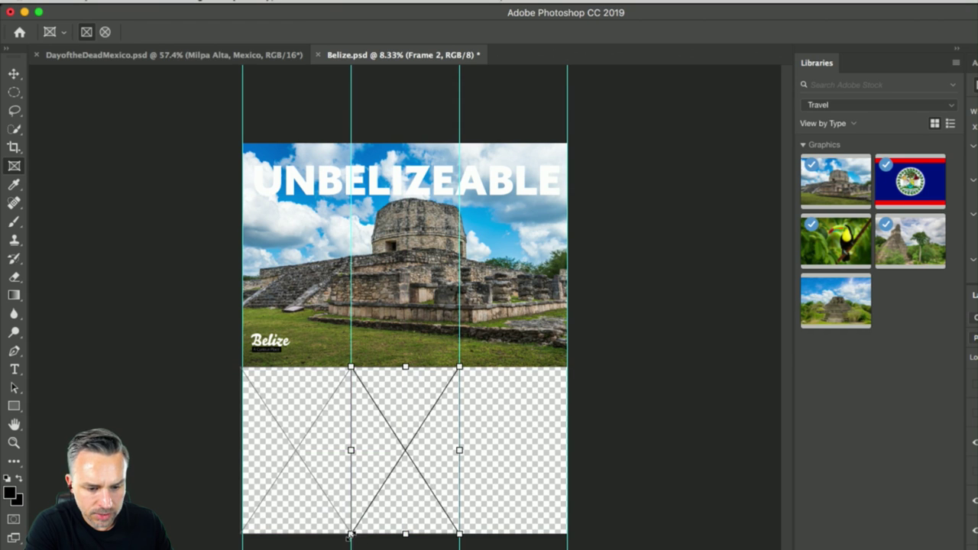
{"action": "left_click_drag", "start_coordinate": [566, 367], "coordinate": [459, 534]}
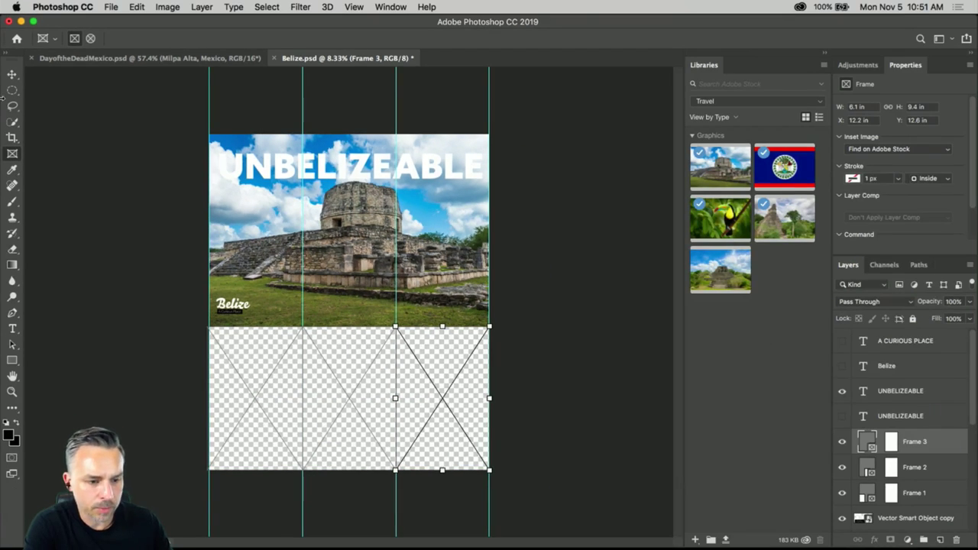
Step: Place the toucan photo from Libraries into the right frame, nudge it left, and hide guides
{"action": "left_click", "coordinate": [13, 74]}
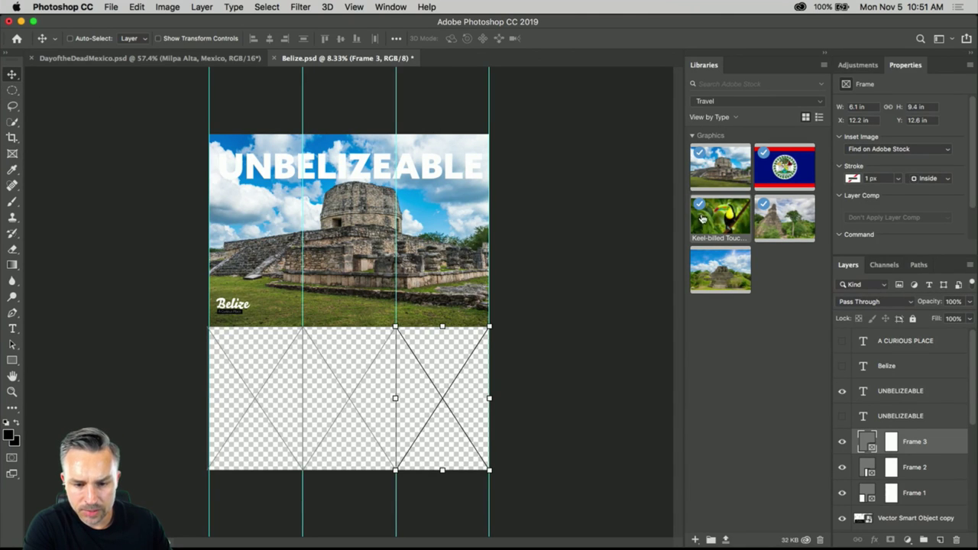
{"action": "left_click_drag", "start_coordinate": [716, 220], "coordinate": [420, 396]}
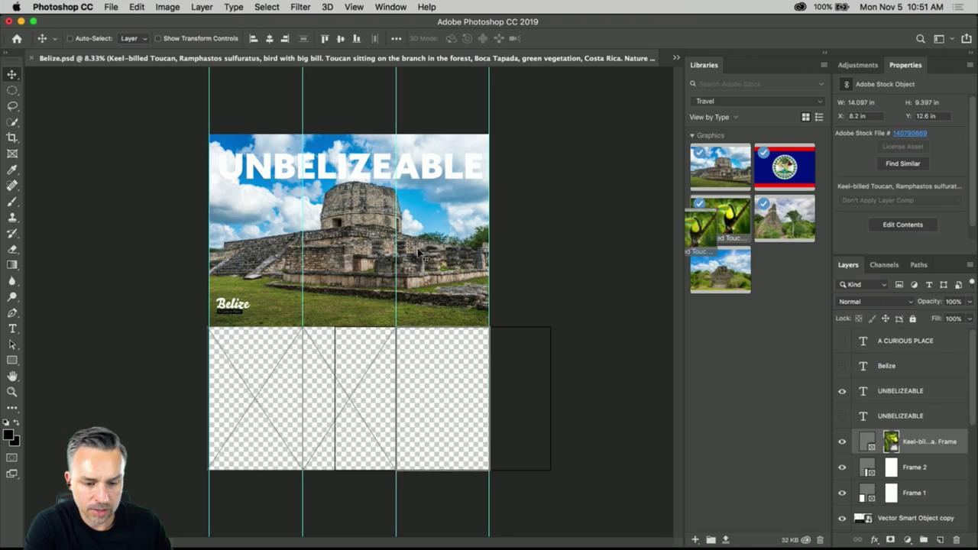
{"action": "left_click_drag", "start_coordinate": [447, 357], "coordinate": [426, 357]}
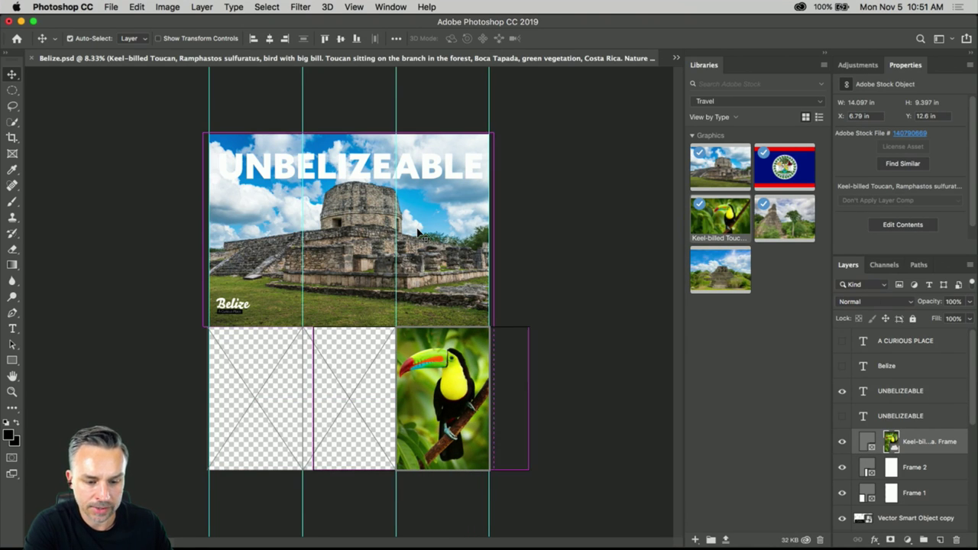
{"action": "key", "text": "super+semicolon"}
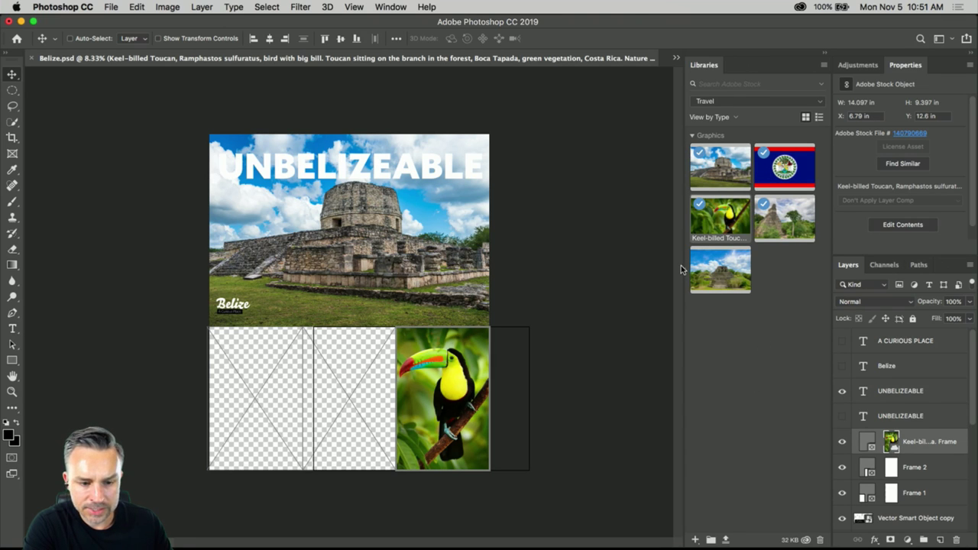
Step: In the browser, search Adobe Stock for BELIZE images
{"action": "left_click", "coordinate": [517, 540]}
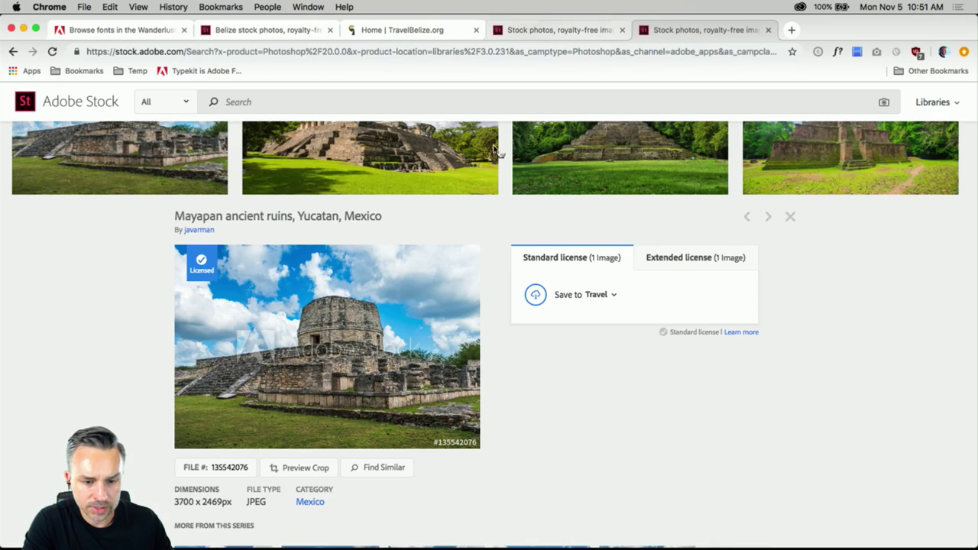
{"action": "scroll", "coordinate": [495, 150], "scroll_direction": "up", "scroll_amount": 10}
{"action": "left_click", "coordinate": [258, 132]}
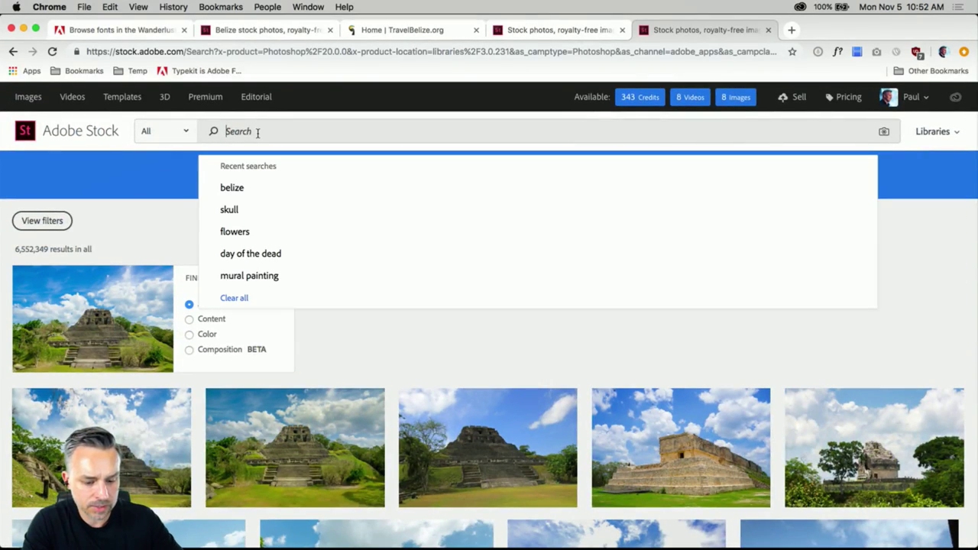
{"action": "type", "text": "BELIZE"}
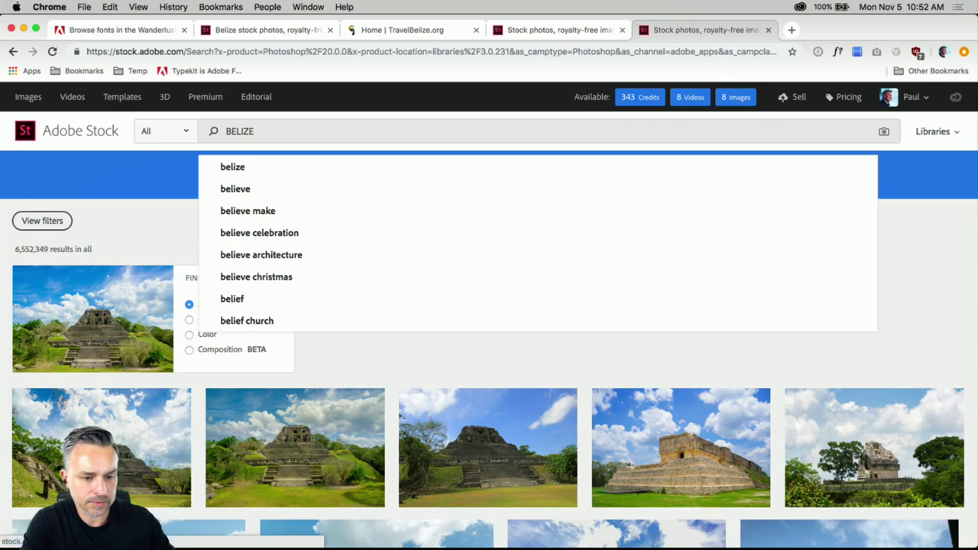
{"action": "key", "text": "Return"}
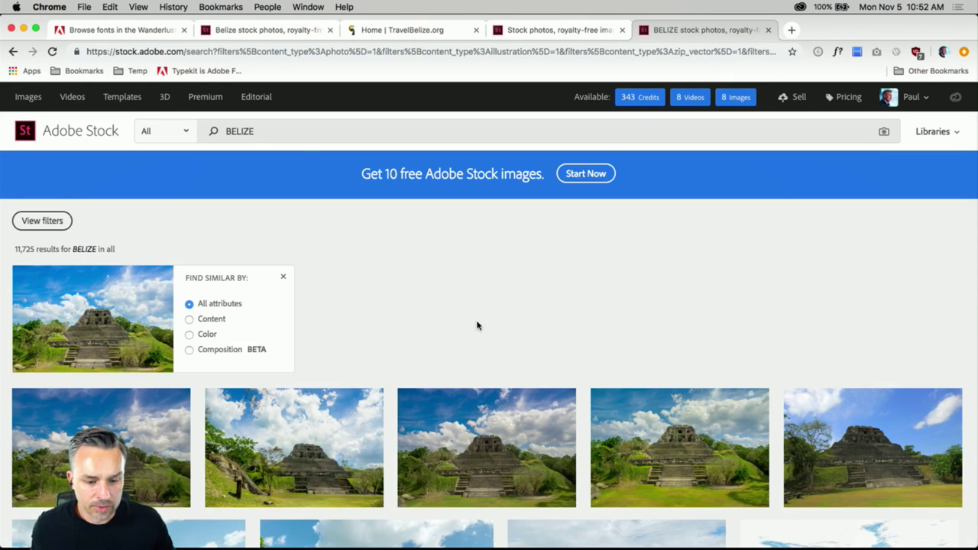
{"action": "scroll", "coordinate": [476, 325], "scroll_direction": "down", "scroll_amount": 15}
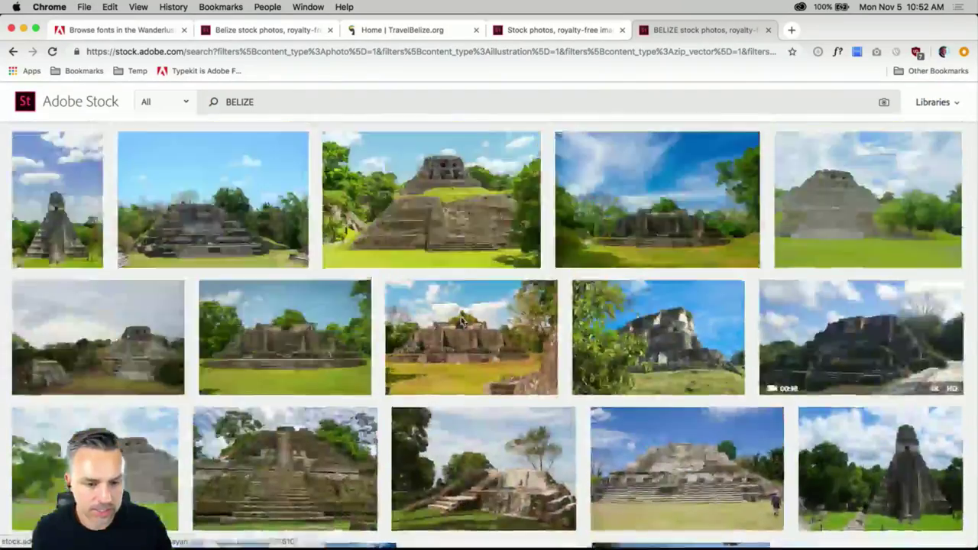
{"action": "scroll", "coordinate": [462, 322], "scroll_direction": "up", "scroll_amount": 15}
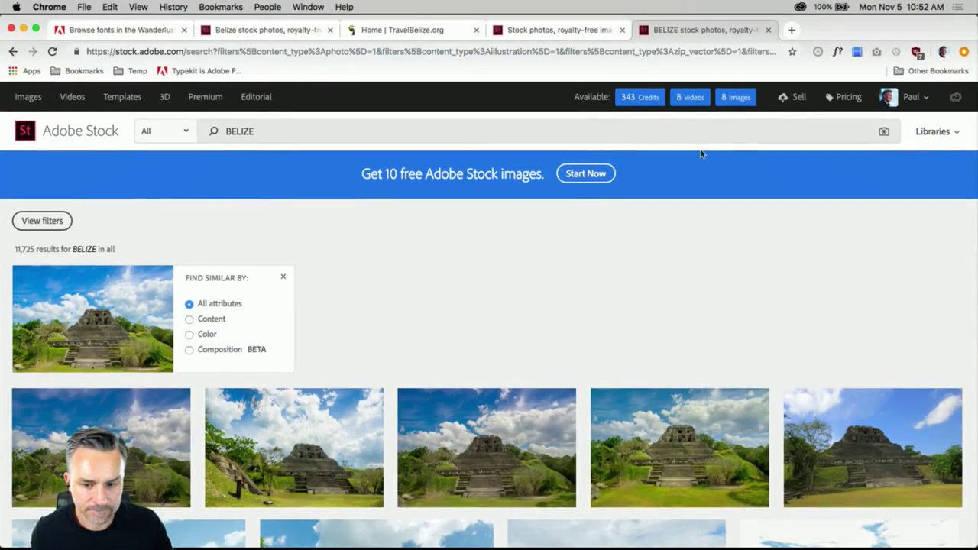
{"action": "key", "text": "Return"}
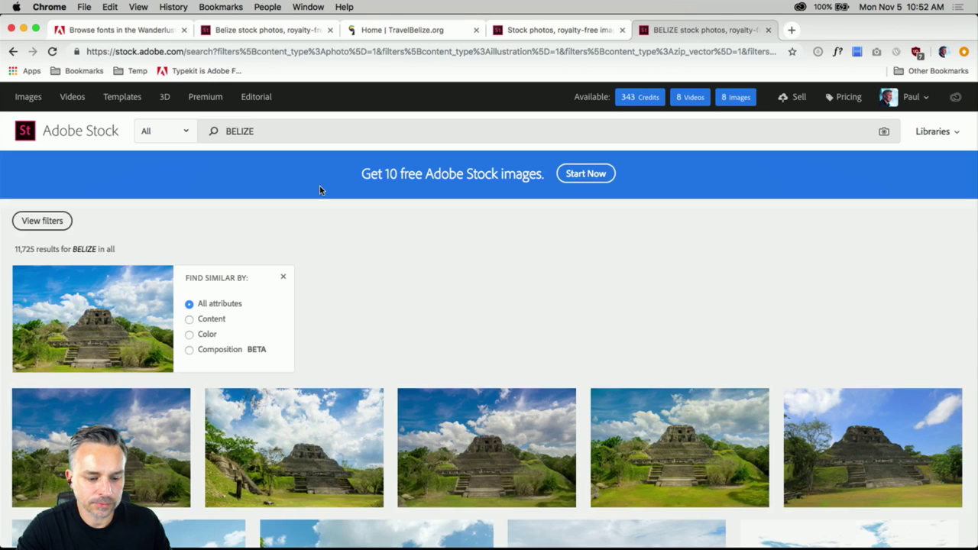
Step: Save previews of the Great Blue Hole aerial and palm-lined beach photos to Travel
{"action": "left_click", "coordinate": [283, 278]}
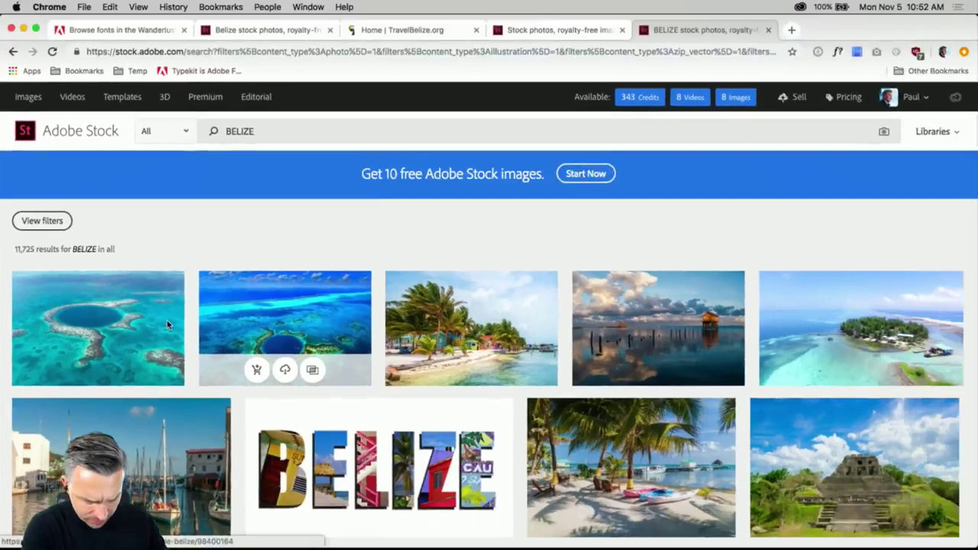
{"action": "mouse_move", "coordinate": [284, 372]}
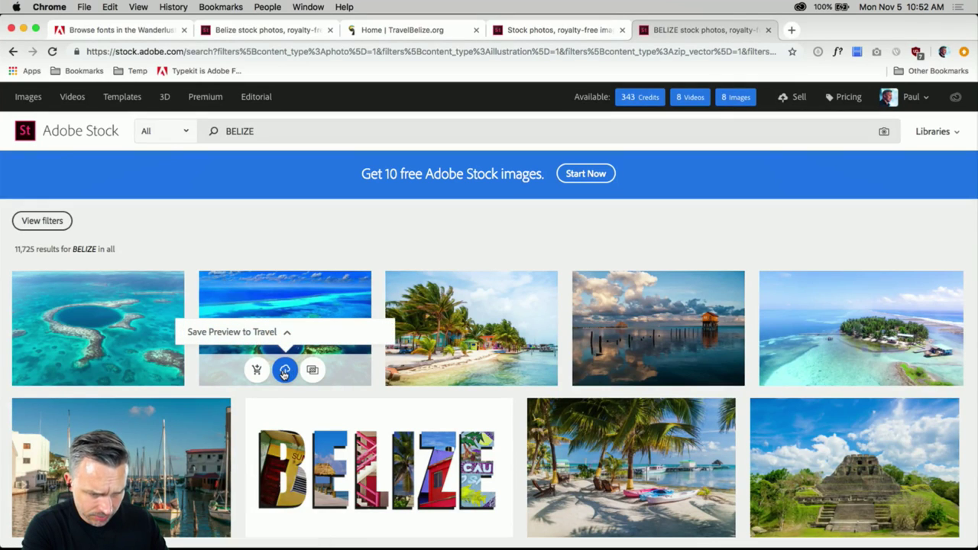
{"action": "left_click", "coordinate": [282, 372]}
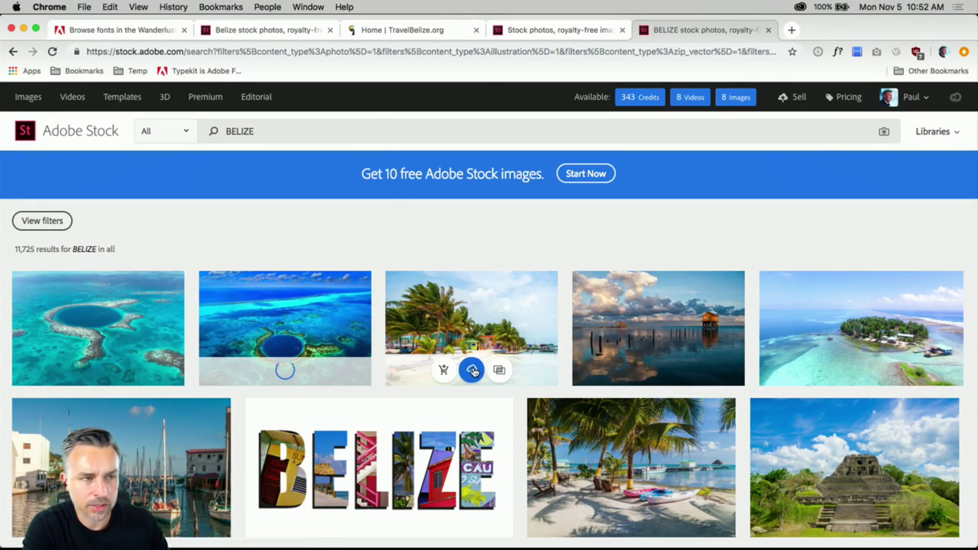
{"action": "mouse_move", "coordinate": [472, 371]}
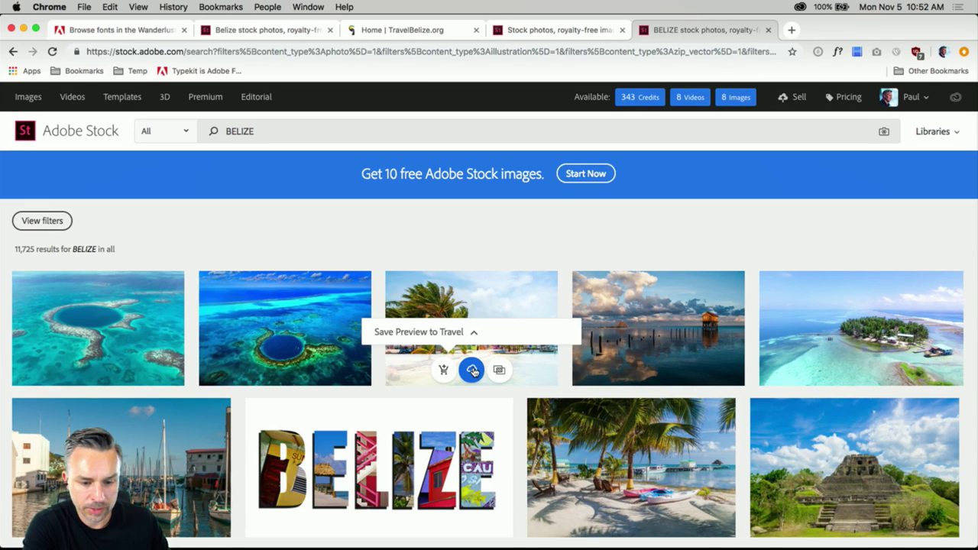
{"action": "left_click", "coordinate": [473, 370]}
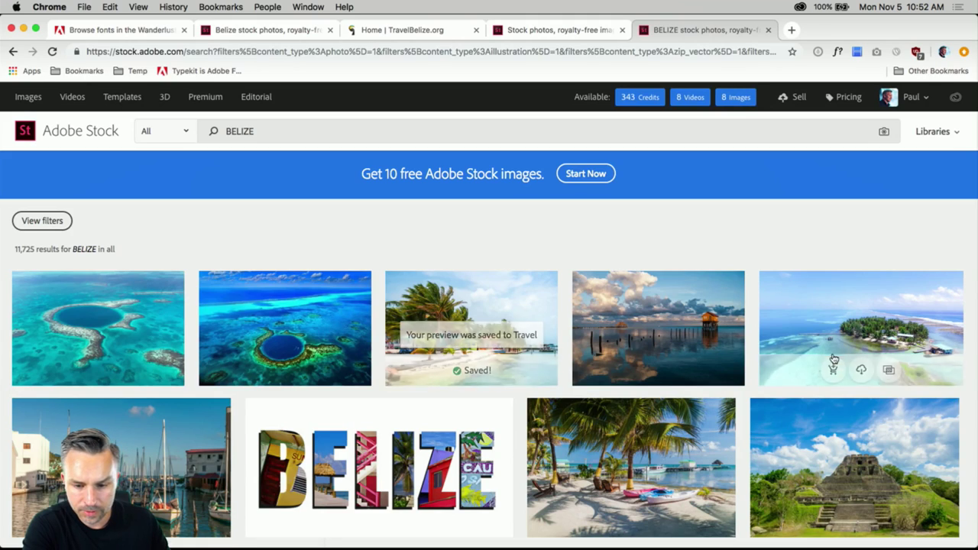
{"action": "left_click", "coordinate": [24, 29]}
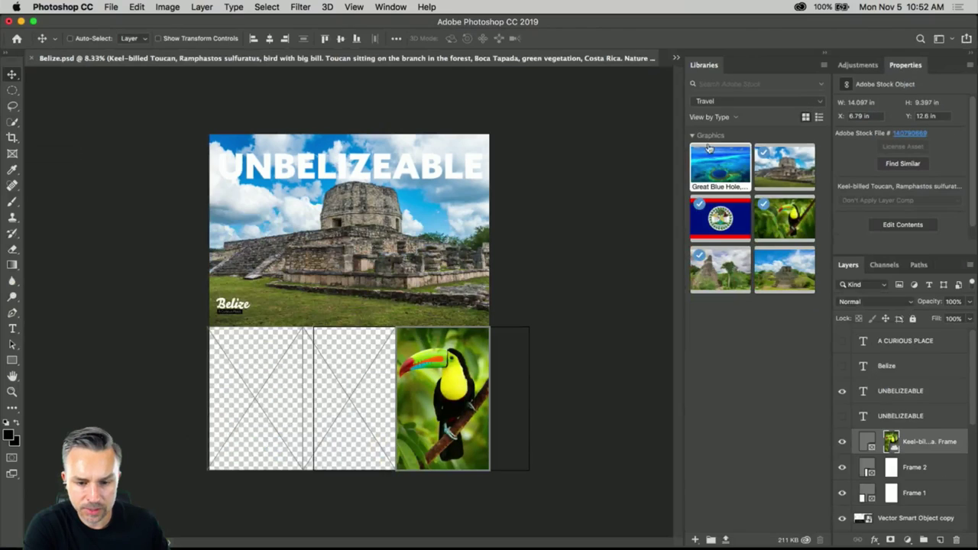
Step: Place the Great Blue Hole image in the middle frame and scale it up
{"action": "left_click_drag", "start_coordinate": [708, 149], "coordinate": [337, 404]}
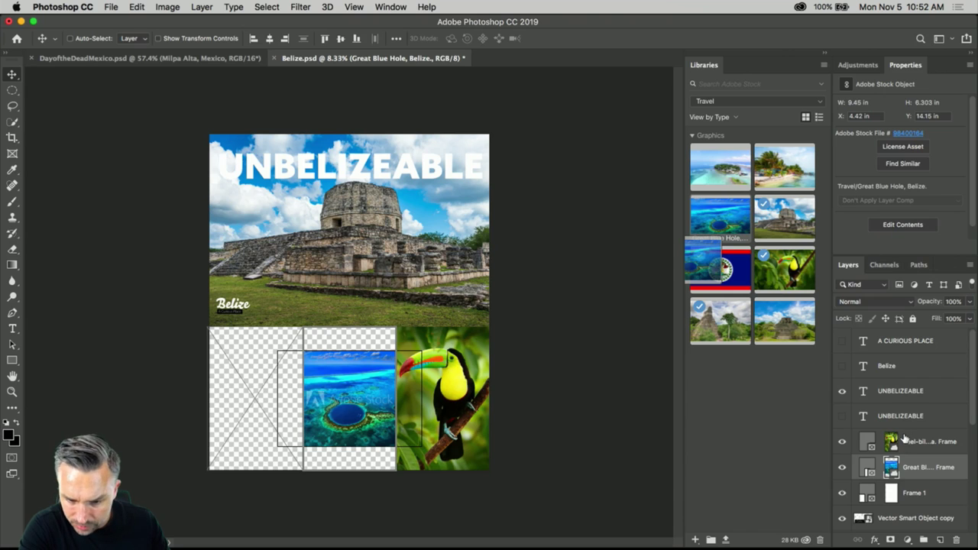
{"action": "key", "text": "super+t"}
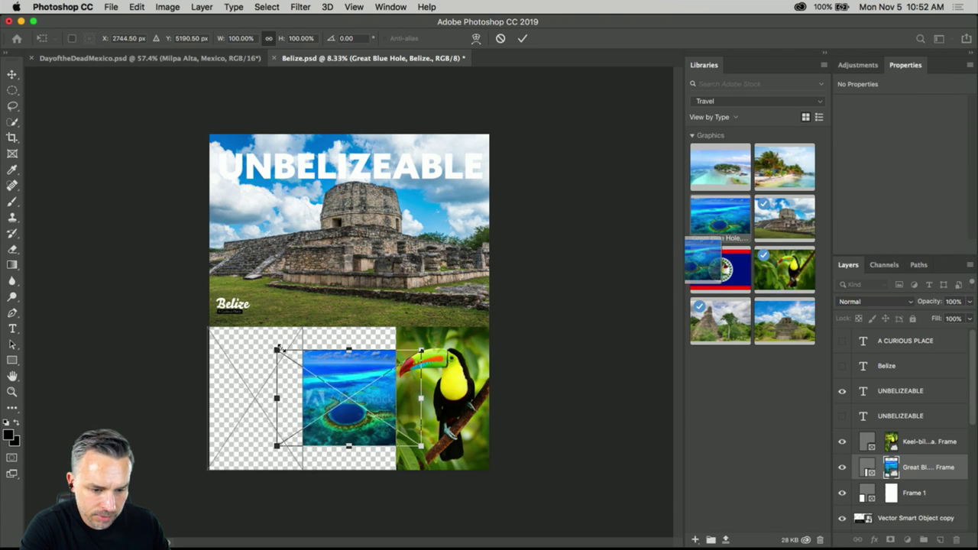
{"action": "left_click_drag", "start_coordinate": [277, 350], "coordinate": [215, 309]}
{"action": "left_click_drag", "start_coordinate": [421, 444], "coordinate": [478, 482]}
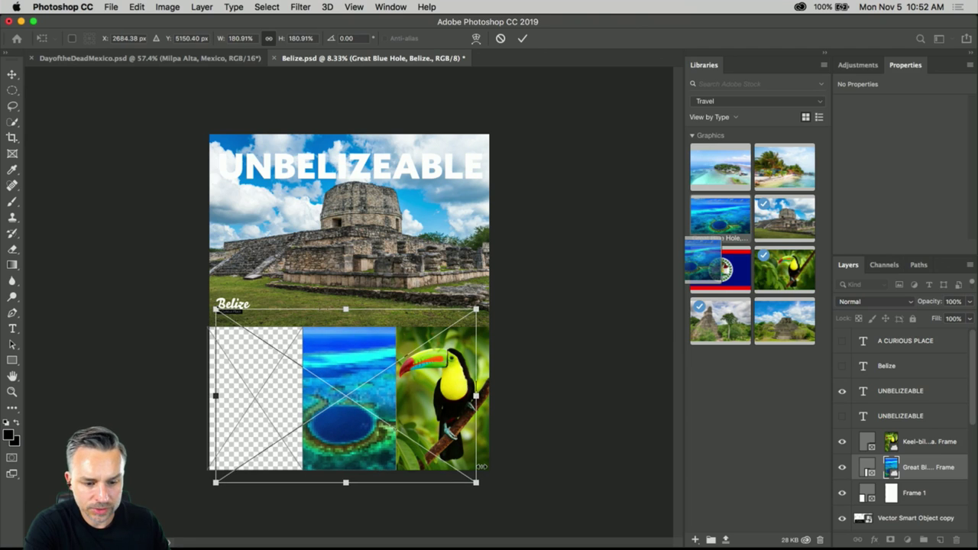
{"action": "key", "text": "Return"}
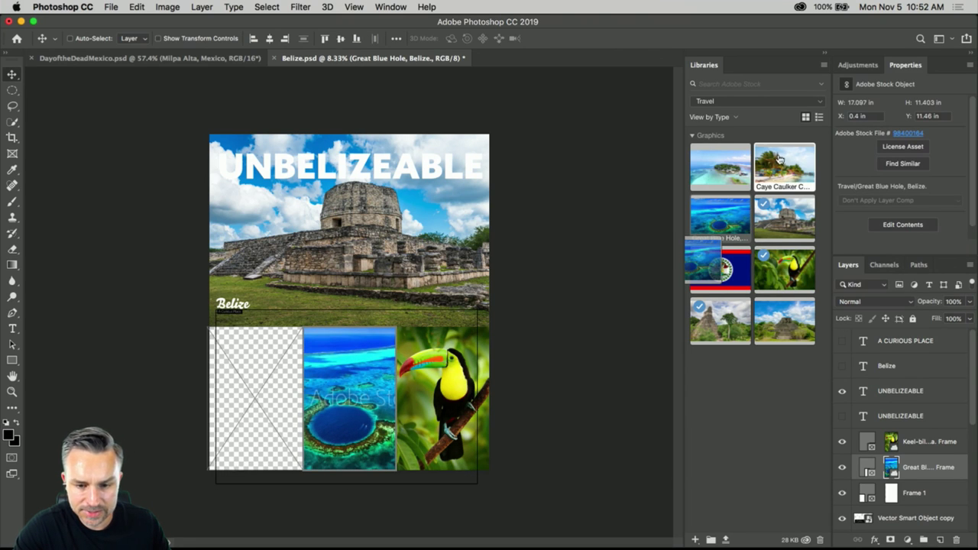
Step: Place the Caye Caulker beach image in the left frame and select the UNBELIZEABLE text layers
{"action": "left_click_drag", "start_coordinate": [783, 157], "coordinate": [256, 426]}
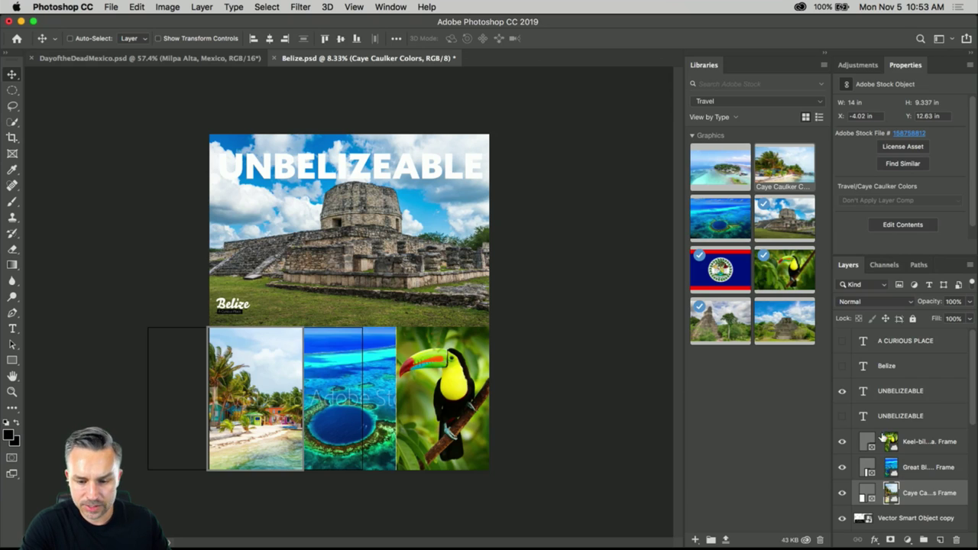
{"action": "left_click", "coordinate": [925, 421]}
{"action": "left_click", "coordinate": [933, 393]}
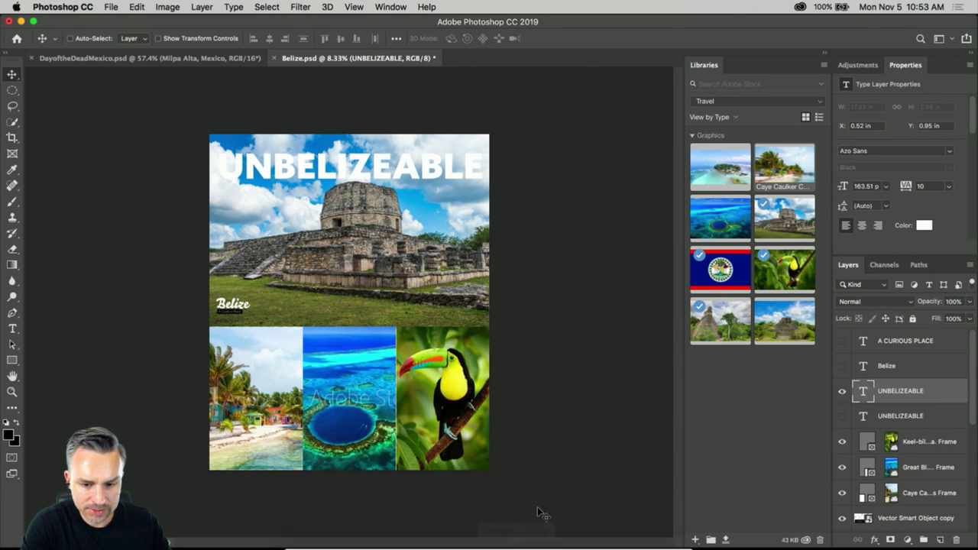
{"action": "left_click", "coordinate": [516, 535]}
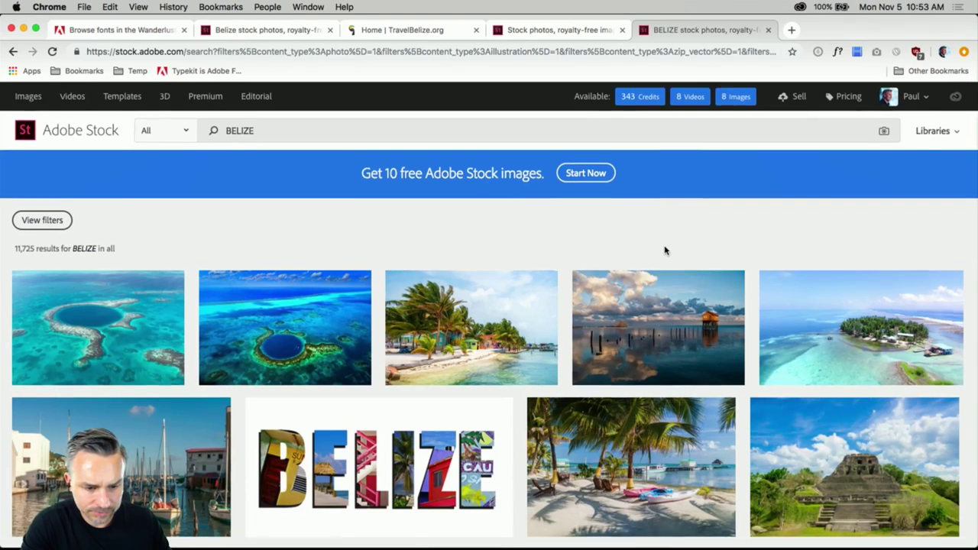
Step: License the Great Blue Hole aerial photo and continue searching
{"action": "scroll", "coordinate": [665, 251], "scroll_direction": "down", "scroll_amount": 4}
{"action": "mouse_move", "coordinate": [266, 207]}
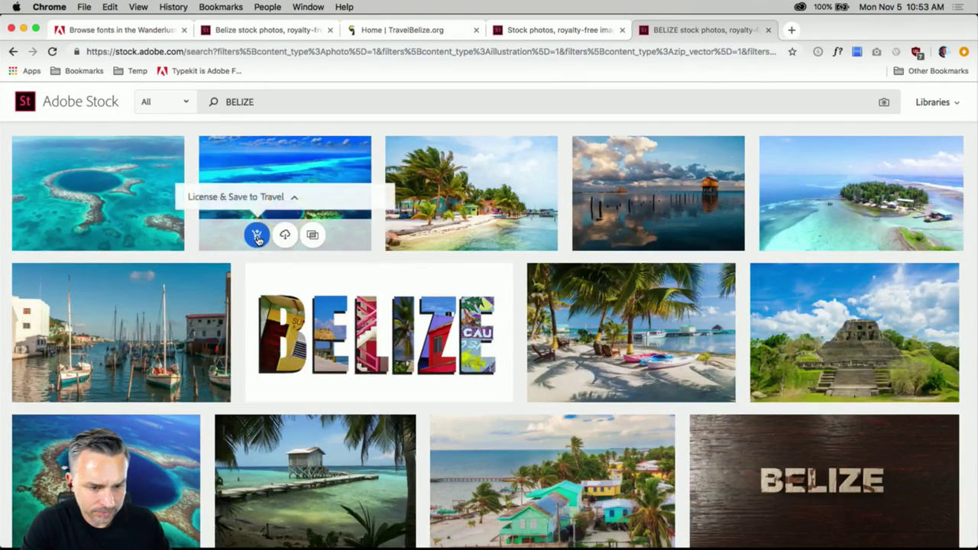
{"action": "left_click", "coordinate": [256, 234]}
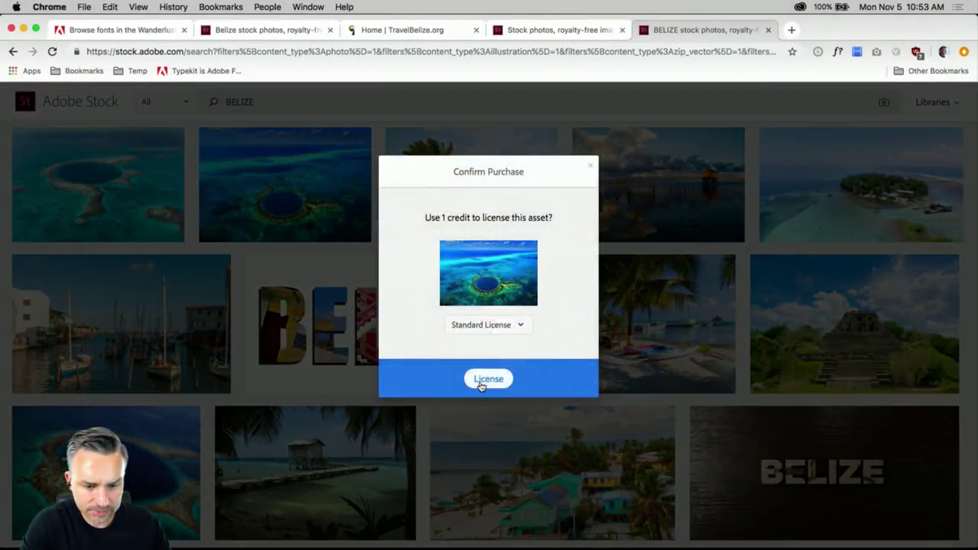
{"action": "left_click", "coordinate": [481, 385]}
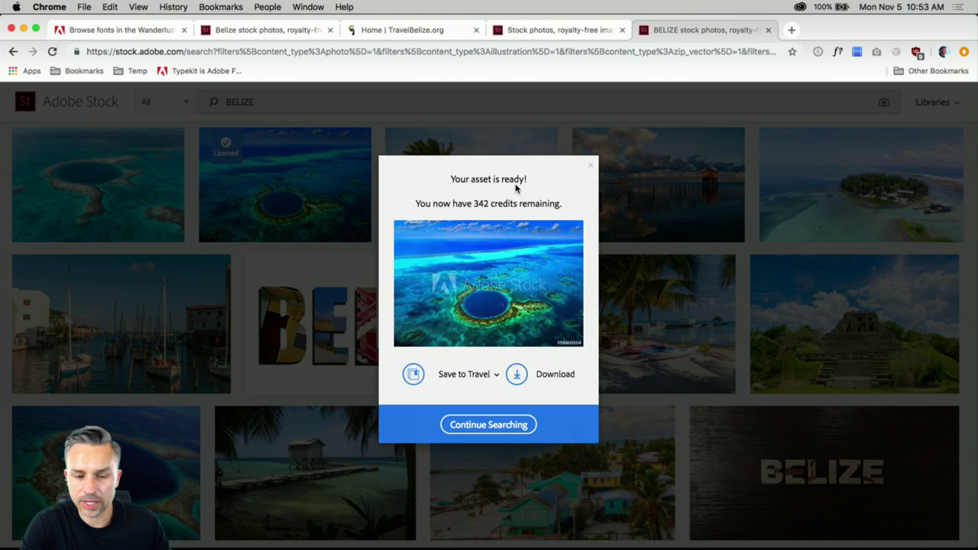
{"action": "left_click", "coordinate": [476, 425]}
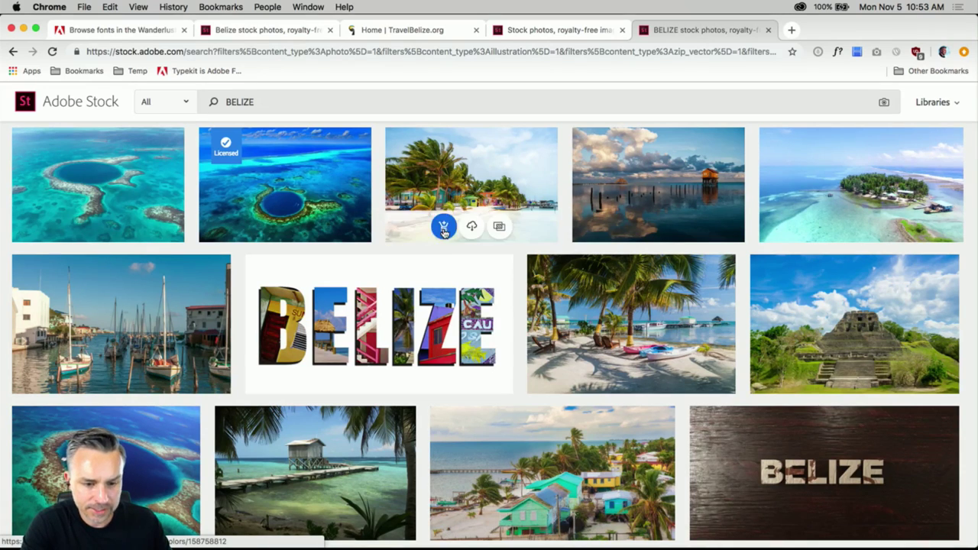
Step: License the palm-lined beach photo with a standard license
{"action": "left_click", "coordinate": [443, 226]}
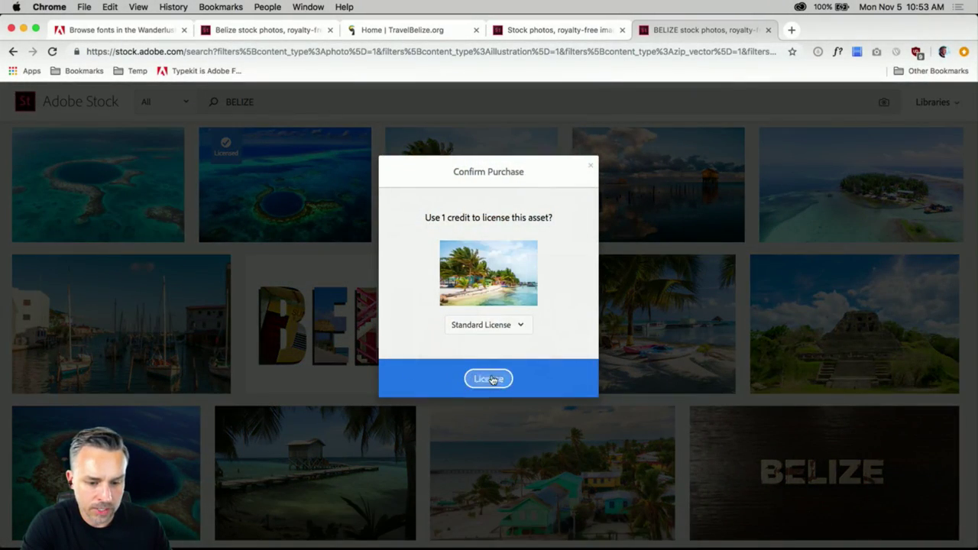
{"action": "left_click", "coordinate": [489, 378]}
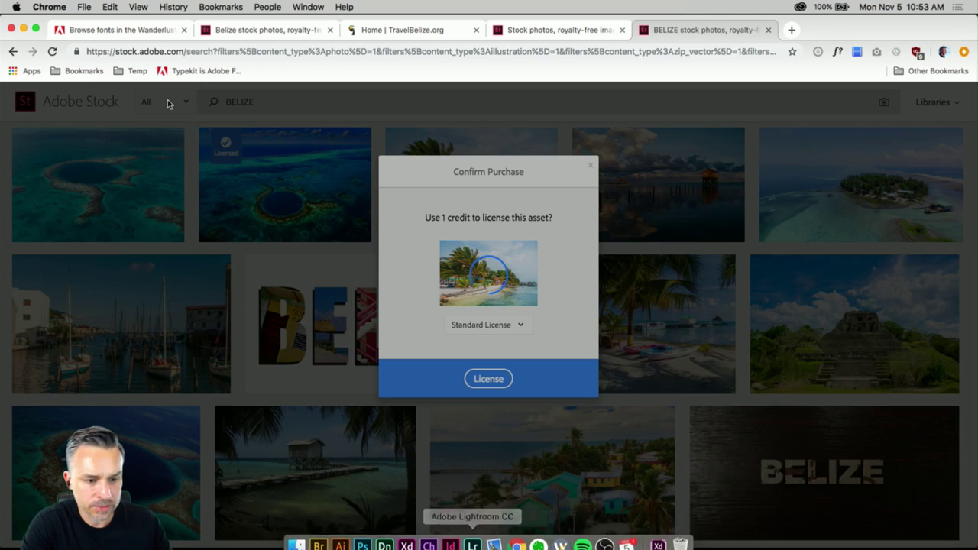
{"action": "left_click", "coordinate": [240, 31]}
Step: Scroll through the Wanderlust Travel Brochure font pack page, then return to Photoshop
{"action": "scroll", "coordinate": [258, 217], "scroll_direction": "up", "scroll_amount": 10}
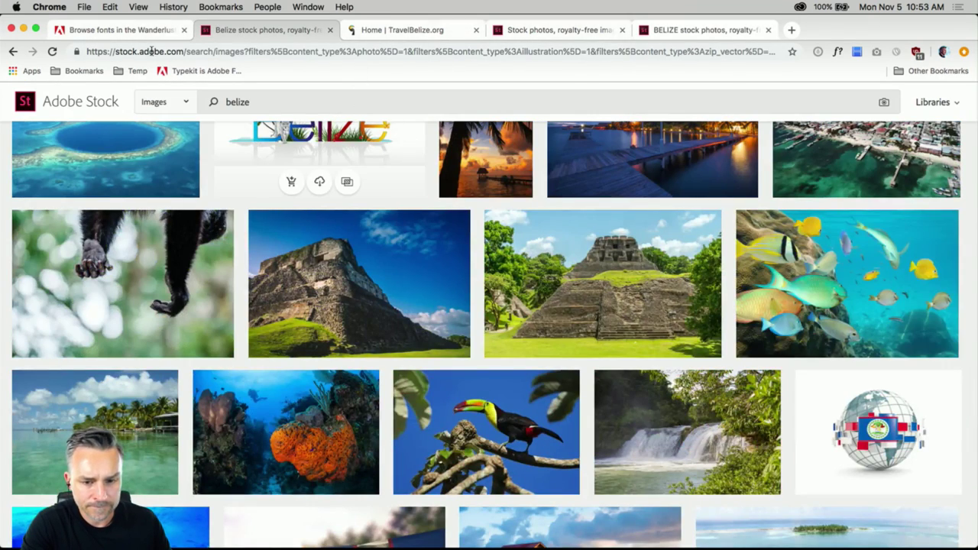
{"action": "left_click", "coordinate": [103, 30]}
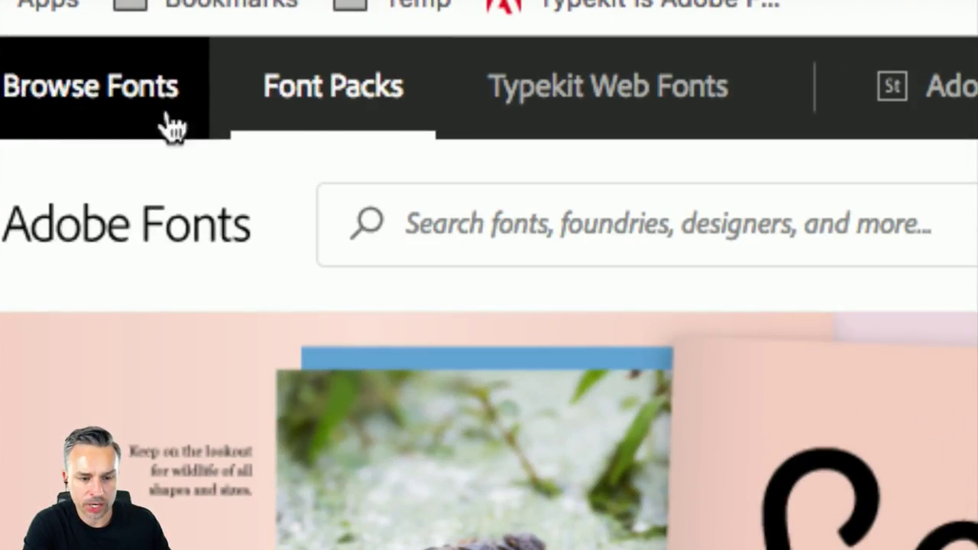
{"action": "scroll", "coordinate": [408, 299], "scroll_direction": "down", "scroll_amount": 5}
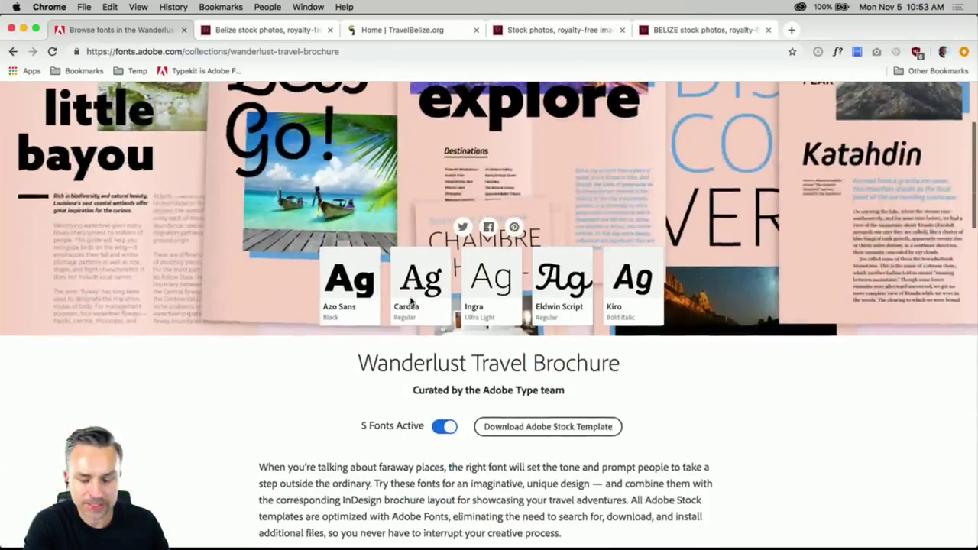
{"action": "scroll", "coordinate": [404, 298], "scroll_direction": "up", "scroll_amount": 5}
{"action": "scroll", "coordinate": [397, 297], "scroll_direction": "down", "scroll_amount": 2}
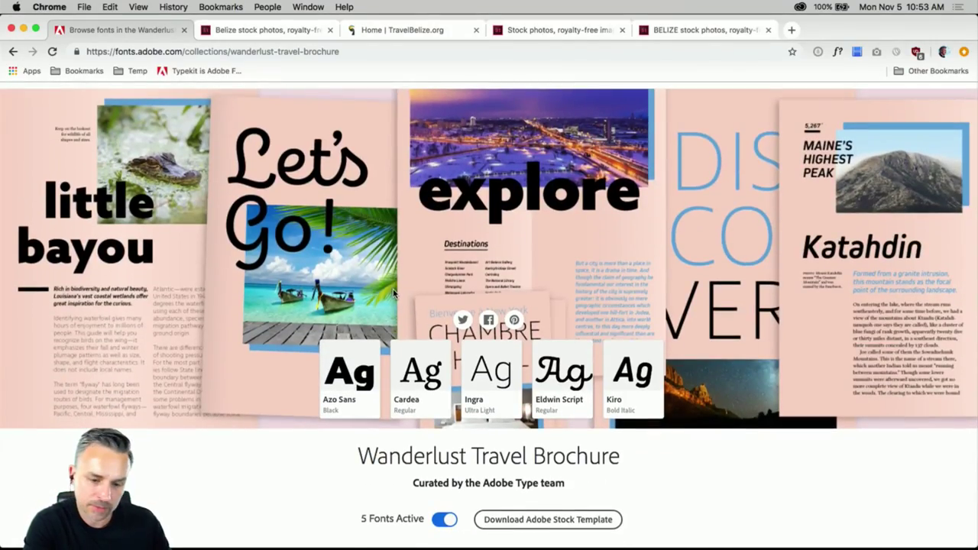
{"action": "scroll", "coordinate": [394, 294], "scroll_direction": "down", "scroll_amount": 5}
{"action": "scroll", "coordinate": [394, 295], "scroll_direction": "up", "scroll_amount": 6}
{"action": "scroll", "coordinate": [394, 293], "scroll_direction": "down", "scroll_amount": 2}
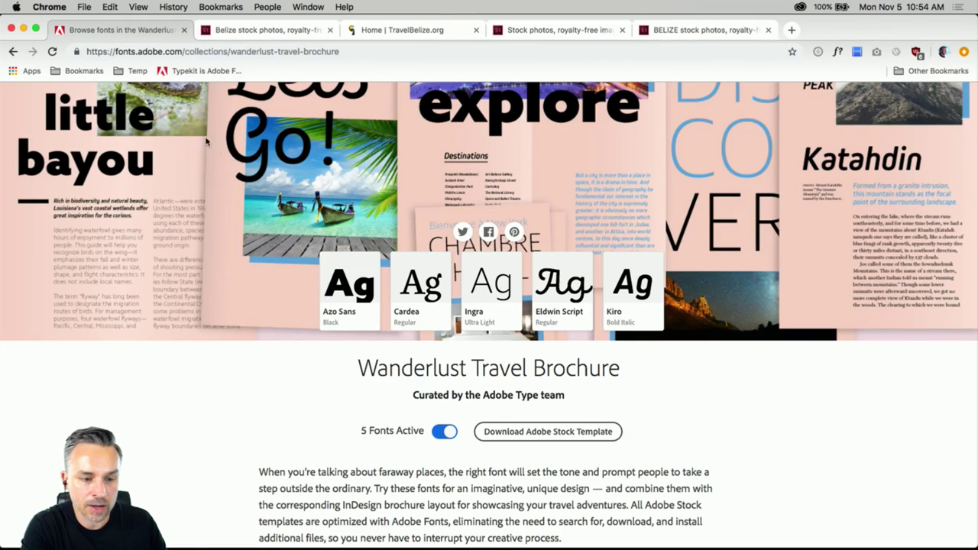
{"action": "scroll", "coordinate": [130, 151], "scroll_direction": "up", "scroll_amount": 4}
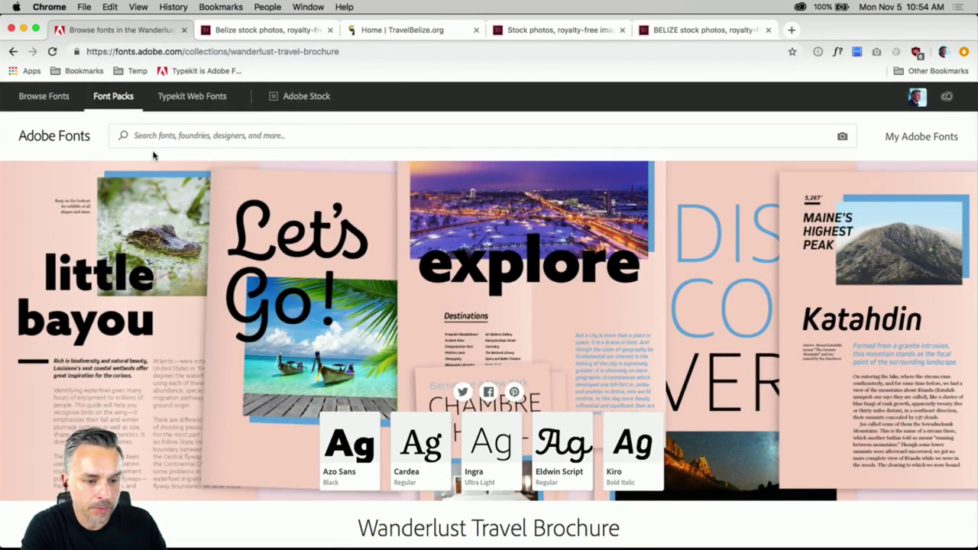
{"action": "left_click", "coordinate": [22, 30]}
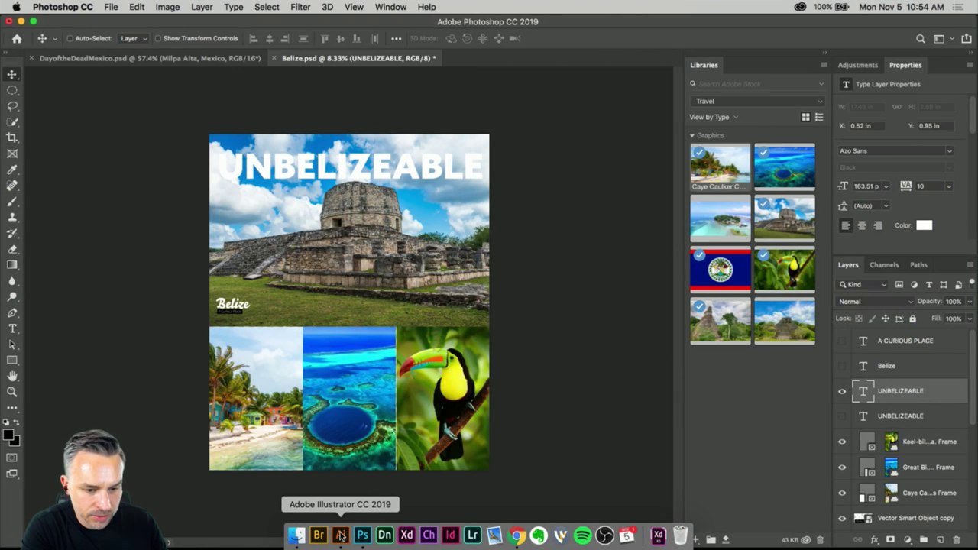
Step: In Illustrator's Untitled-1 document, select the whole Belize logo group, then return to Photoshop
{"action": "left_click", "coordinate": [341, 535]}
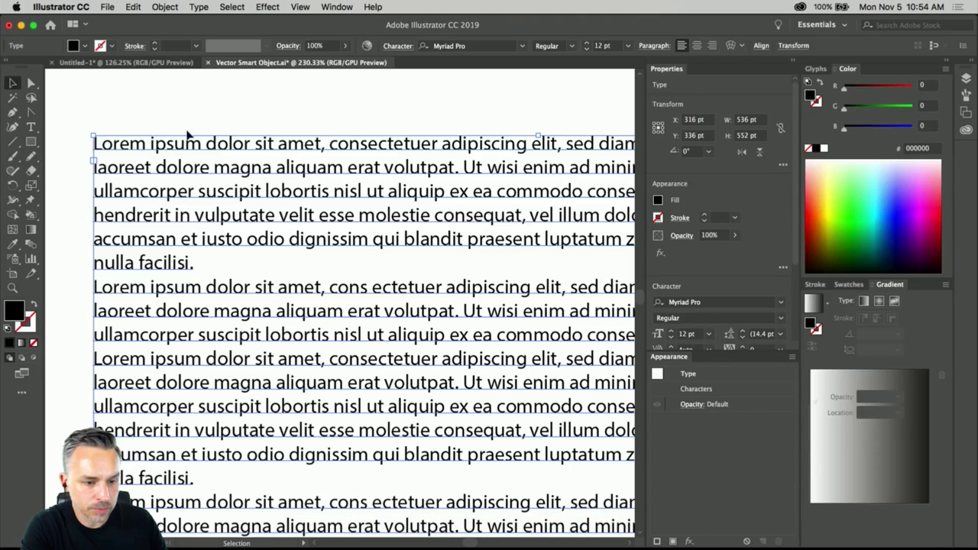
{"action": "left_click", "coordinate": [153, 62]}
{"action": "left_click", "coordinate": [209, 202]}
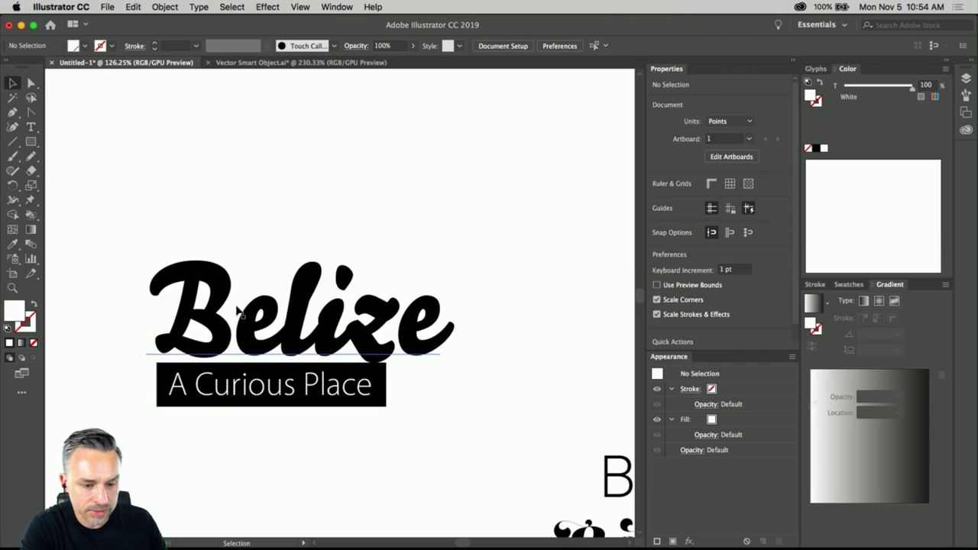
{"action": "scroll", "coordinate": [430, 226], "scroll_direction": "down", "scroll_amount": 3}
{"action": "left_click", "coordinate": [346, 256]}
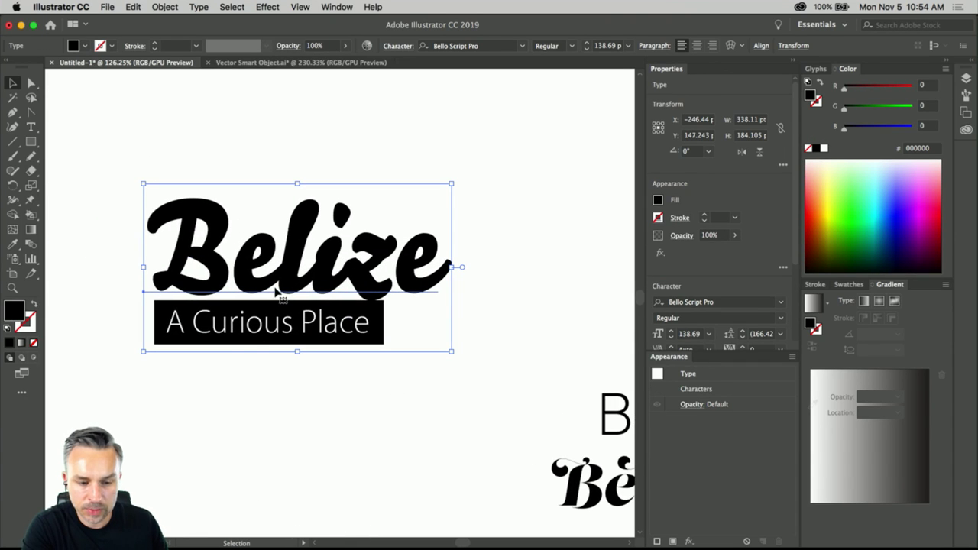
{"action": "mouse_move", "coordinate": [367, 536]}
{"action": "left_click", "coordinate": [104, 356]}
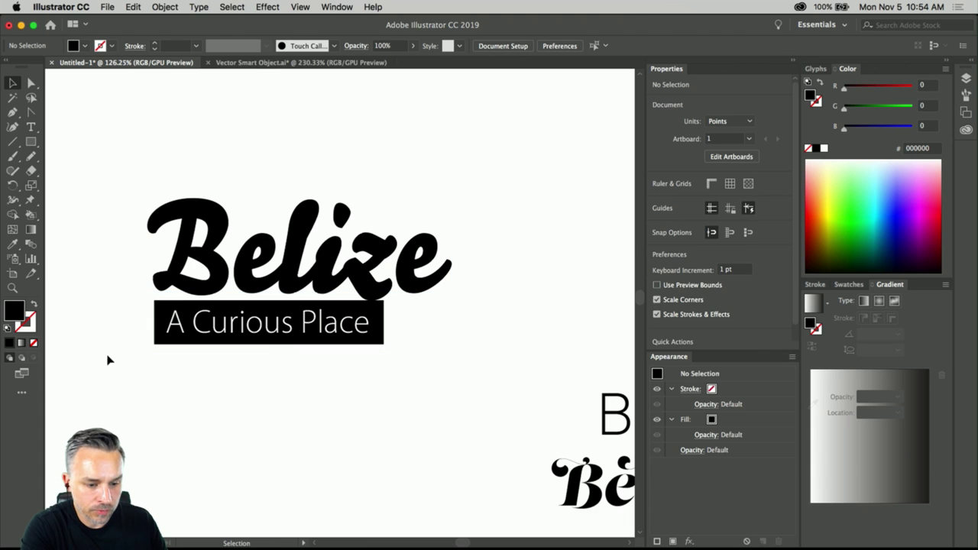
{"action": "left_click", "coordinate": [264, 341]}
{"action": "mouse_move", "coordinate": [407, 539]}
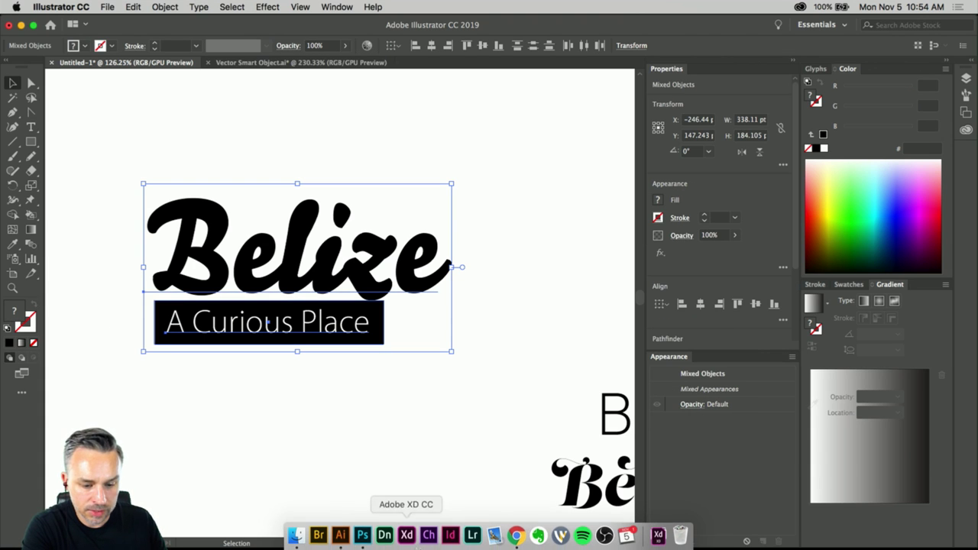
{"action": "left_click", "coordinate": [363, 536]}
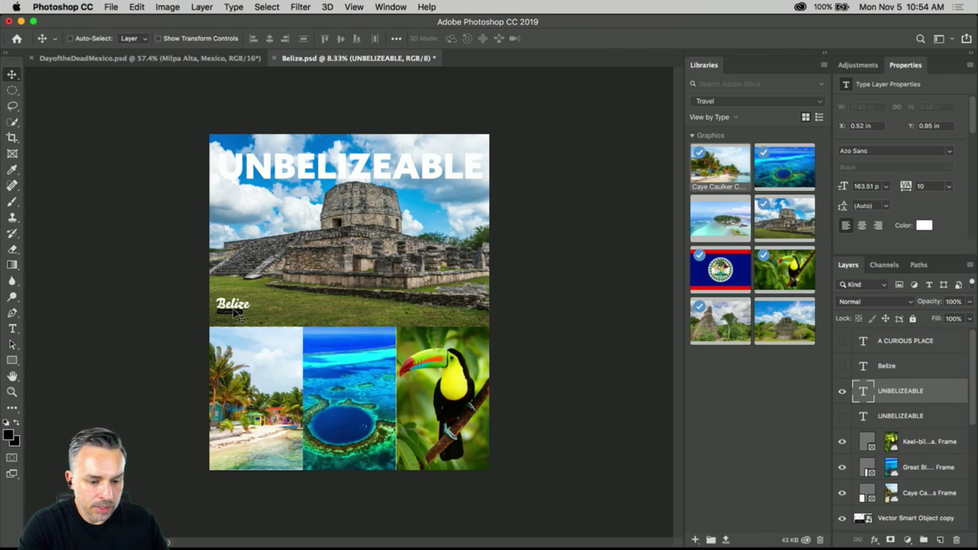
Step: Duplicate the UNBELIZEABLE layer and break the copy into lines UN, BELIZE, ABLE
{"action": "scroll", "coordinate": [221, 289], "scroll_direction": "up", "scroll_amount": 5}
{"action": "scroll", "coordinate": [299, 273], "scroll_direction": "left", "scroll_amount": 5}
{"action": "scroll", "coordinate": [299, 274], "scroll_direction": "down", "scroll_amount": 1}
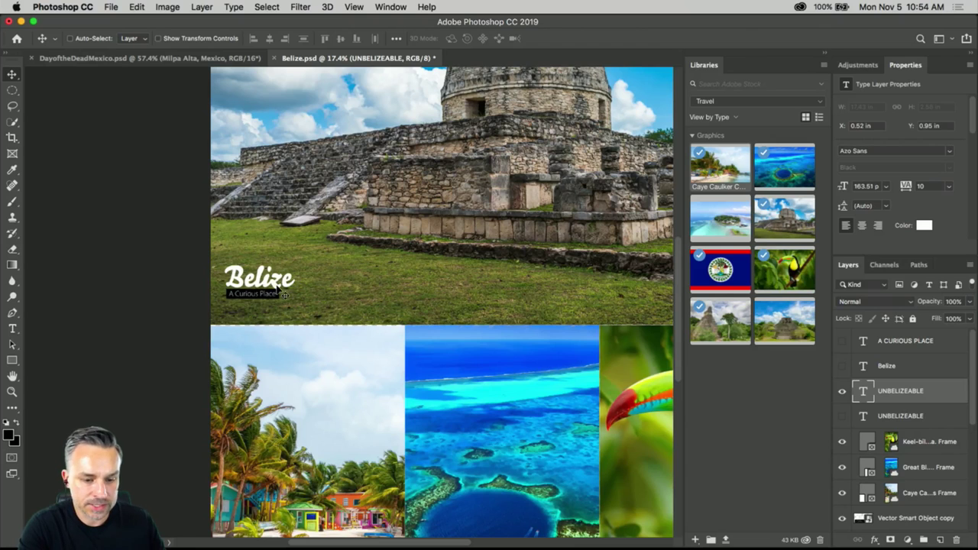
{"action": "scroll", "coordinate": [389, 340], "scroll_direction": "down", "scroll_amount": 3}
{"action": "scroll", "coordinate": [392, 327], "scroll_direction": "down", "scroll_amount": 2}
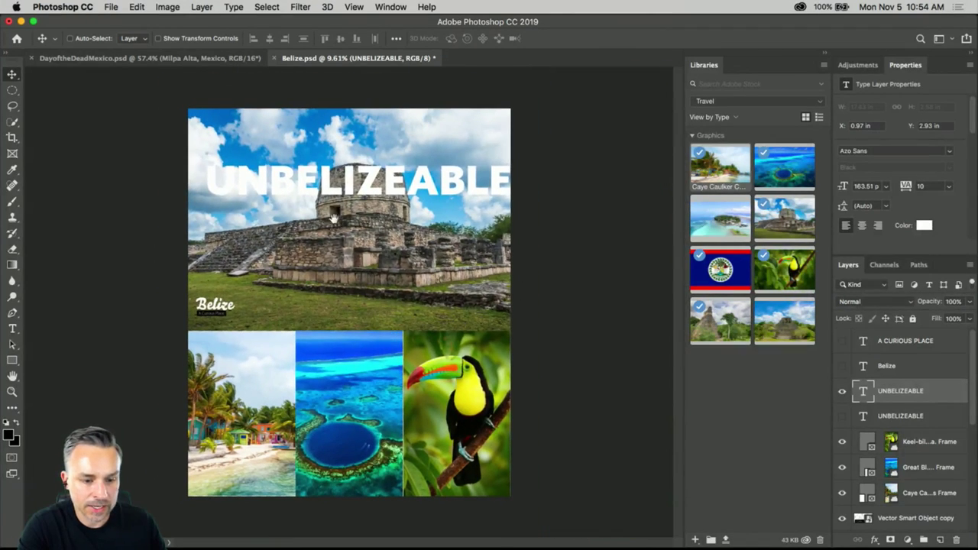
{"action": "left_click", "coordinate": [12, 328]}
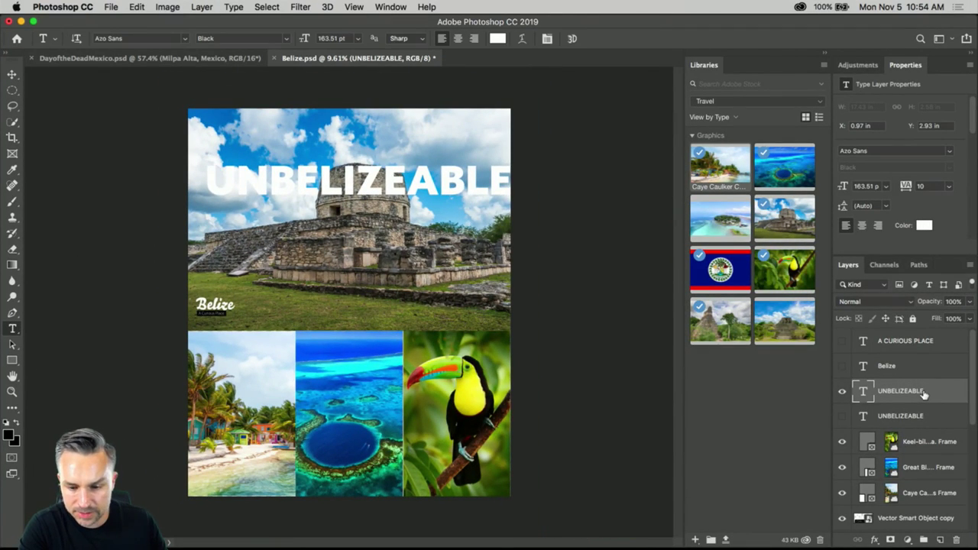
{"action": "scroll", "coordinate": [939, 394], "scroll_direction": "down", "scroll_amount": 1}
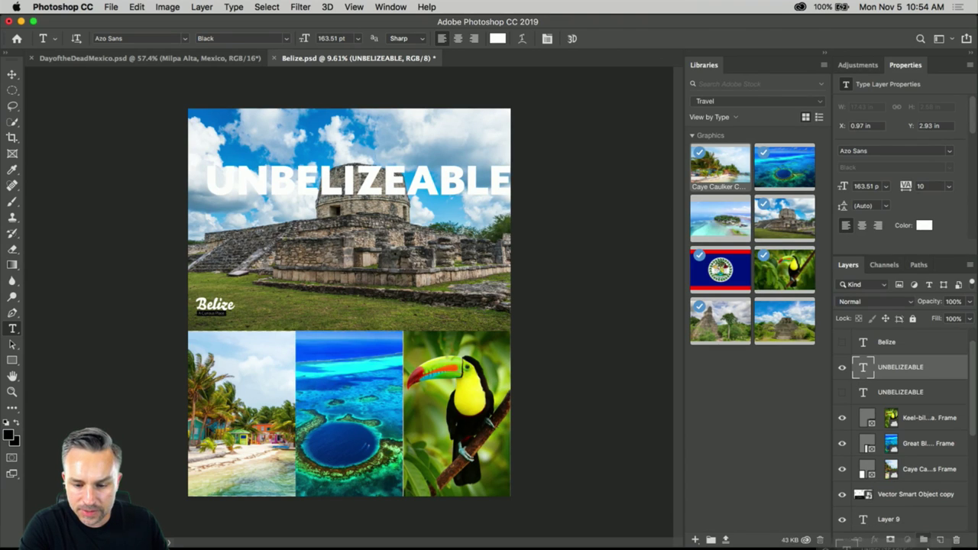
{"action": "key", "text": "super+j"}
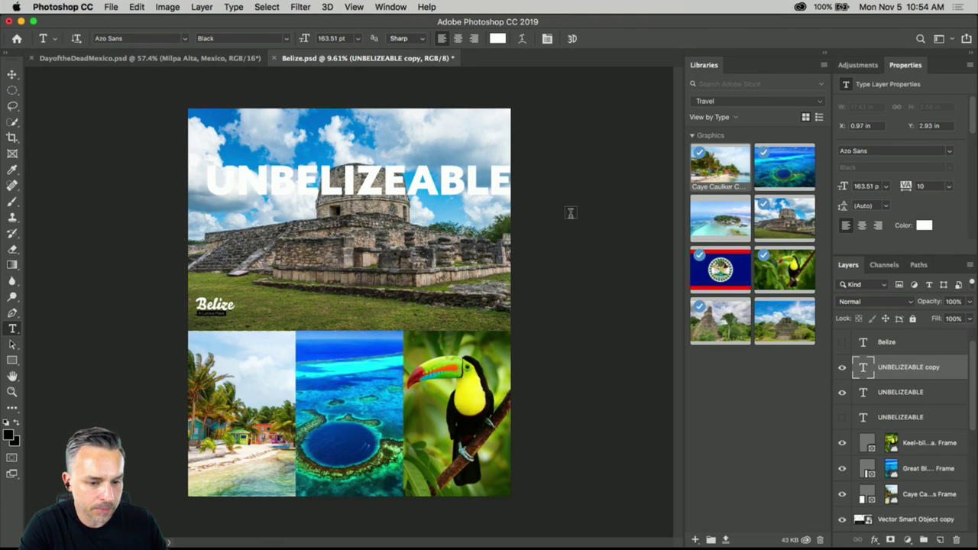
{"action": "left_click", "coordinate": [268, 183]}
{"action": "key", "text": "Return"}
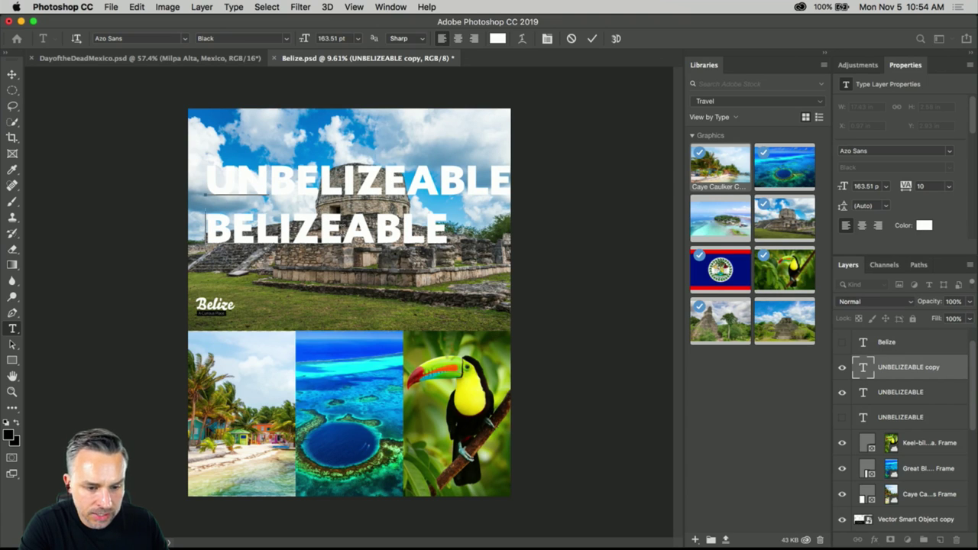
{"action": "left_click", "coordinate": [341, 229]}
{"action": "key", "text": "Return"}
Step: Hide the original headline and move the stacked copy up near the top-left
{"action": "left_click", "coordinate": [842, 391]}
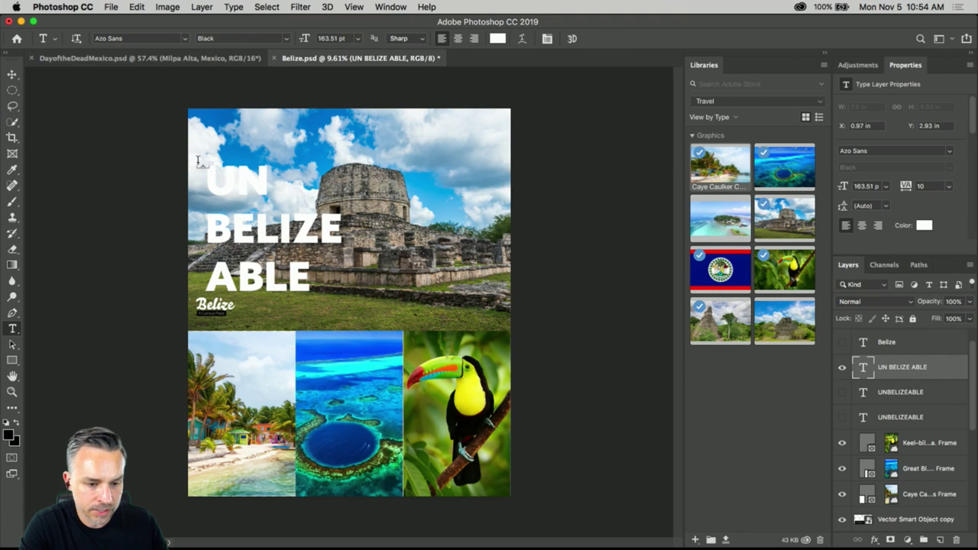
{"action": "left_click", "coordinate": [12, 74]}
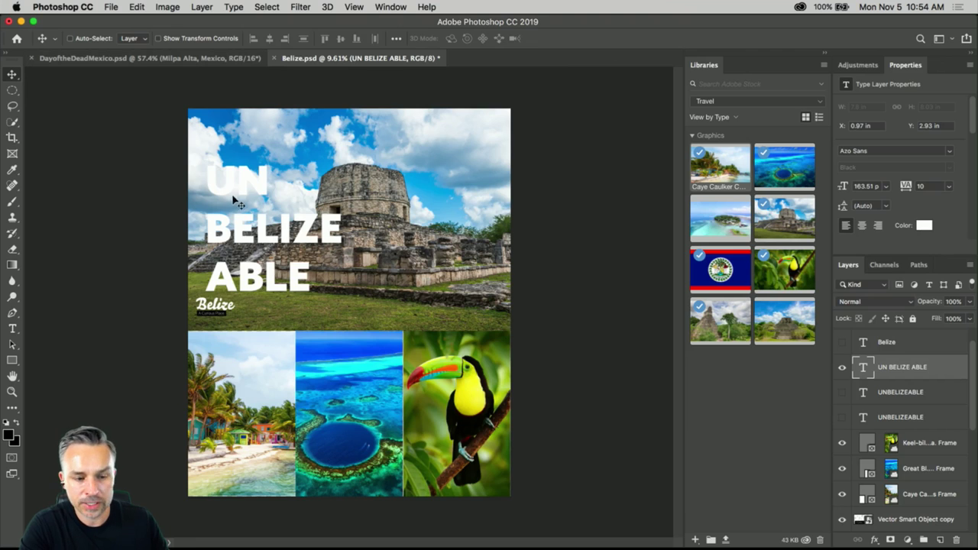
{"action": "left_click_drag", "start_coordinate": [235, 215], "coordinate": [236, 172]}
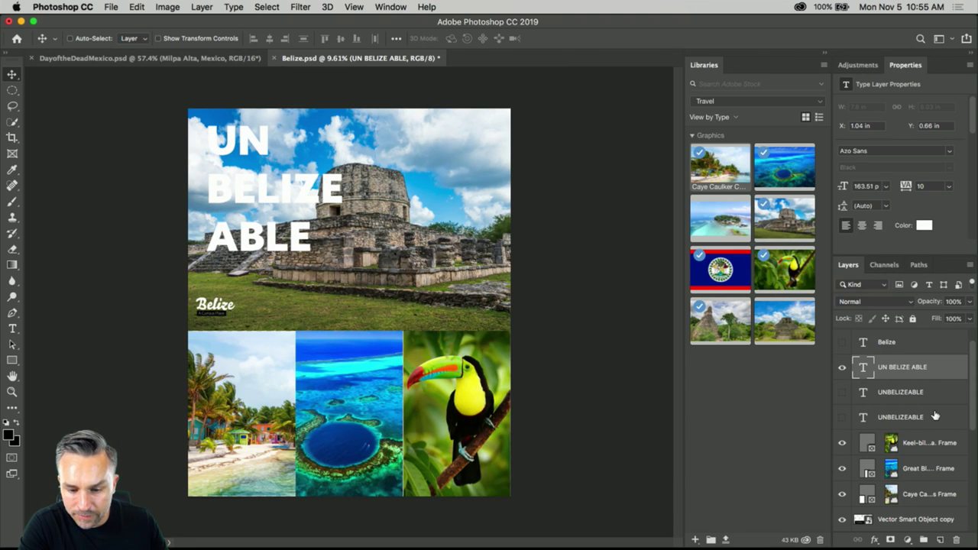
{"action": "scroll", "coordinate": [935, 417], "scroll_direction": "down", "scroll_amount": 3}
{"action": "scroll", "coordinate": [934, 416], "scroll_direction": "down", "scroll_amount": 2}
{"action": "scroll", "coordinate": [935, 416], "scroll_direction": "up", "scroll_amount": 6}
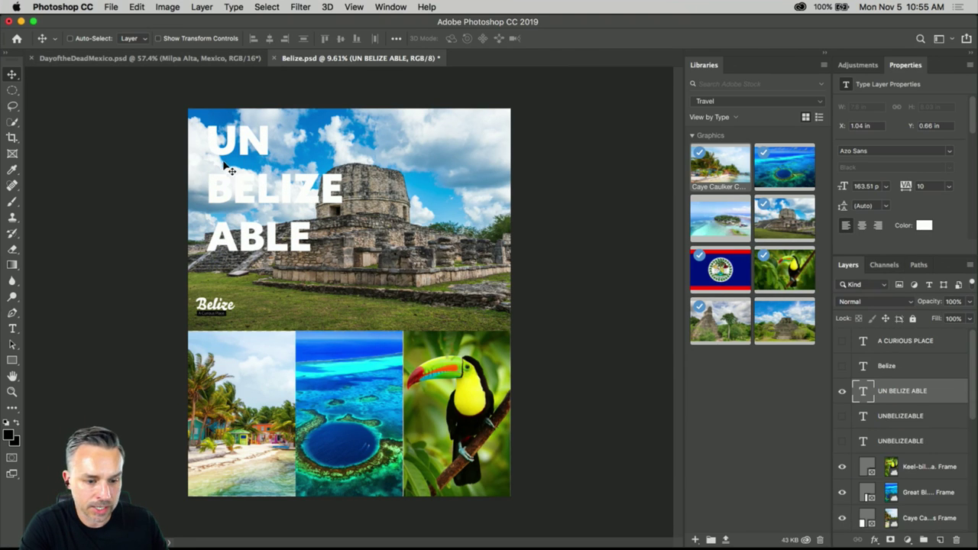
{"action": "mouse_move", "coordinate": [228, 178]}
{"action": "left_mouse_down"}
{"action": "mouse_move", "coordinate": [261, 179]}
{"action": "mouse_move", "coordinate": [240, 186]}
{"action": "left_mouse_up"}
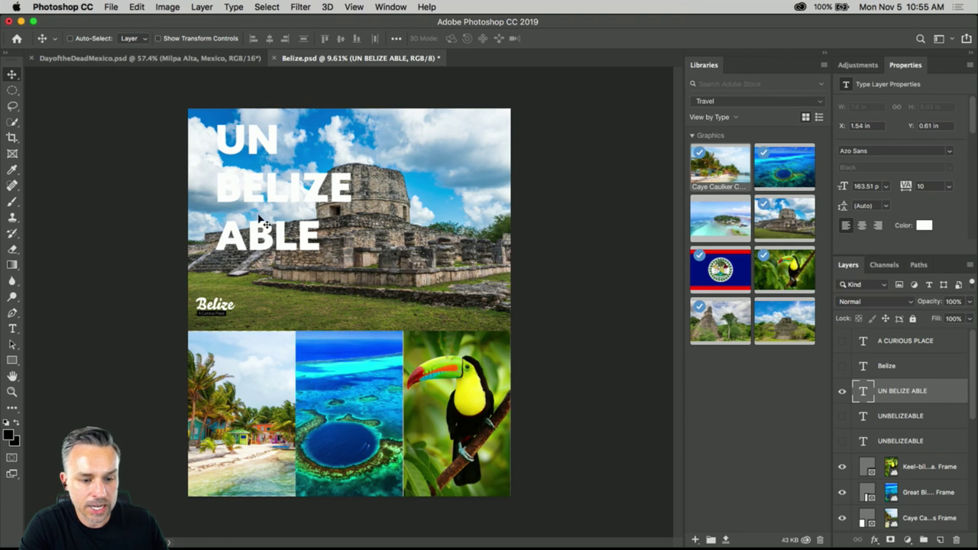
{"action": "mouse_move", "coordinate": [262, 222]}
{"action": "left_mouse_down"}
{"action": "mouse_move", "coordinate": [413, 232]}
{"action": "mouse_move", "coordinate": [257, 212]}
{"action": "left_mouse_up"}
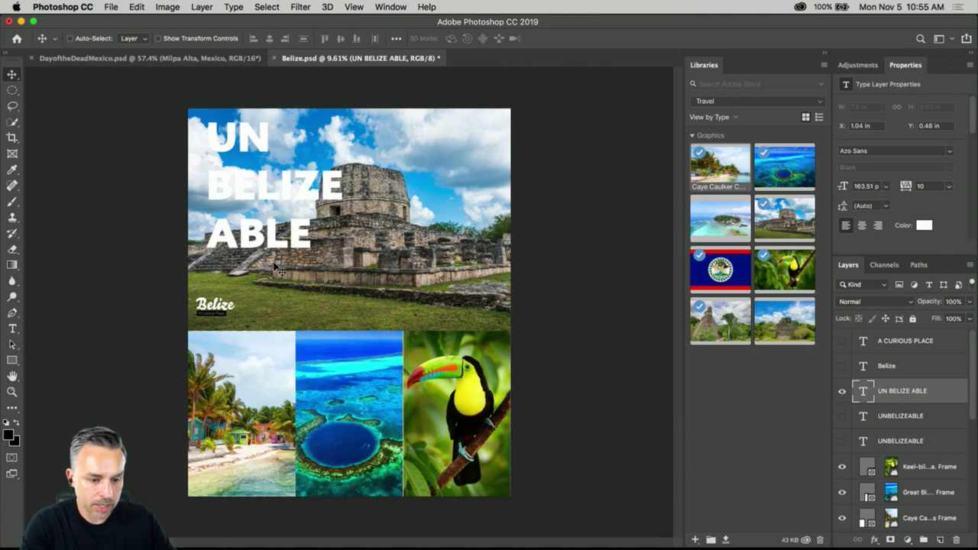
Step: Drag the UN / BELIZE / ABLE headline to the top right and set its leading to 112 pt
{"action": "key", "text": "super+0"}
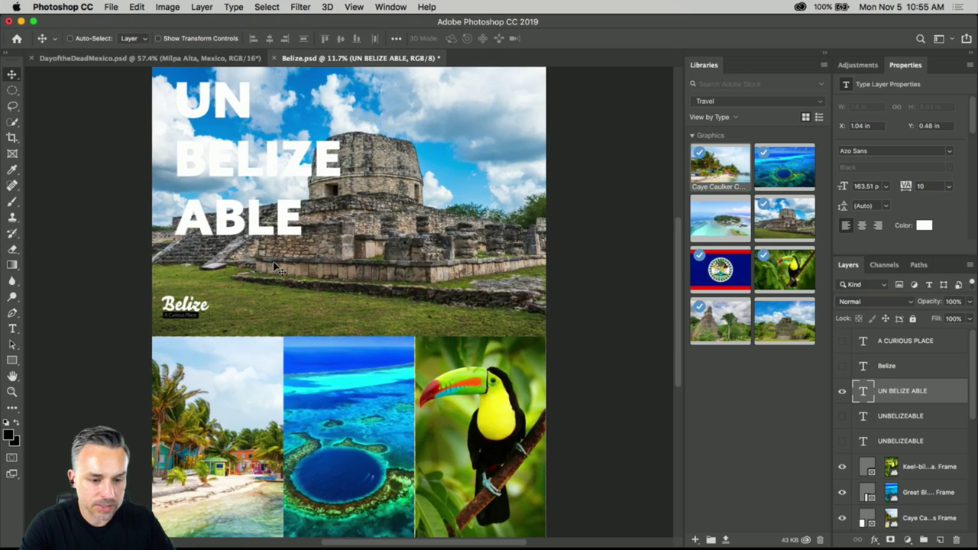
{"action": "left_click_drag", "start_coordinate": [205, 172], "coordinate": [399, 169]}
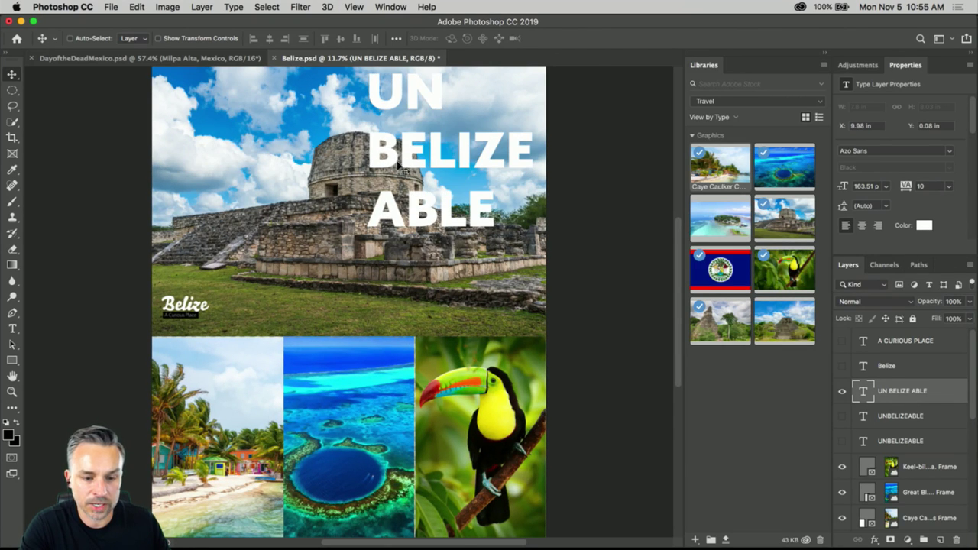
{"action": "left_click", "coordinate": [12, 329]}
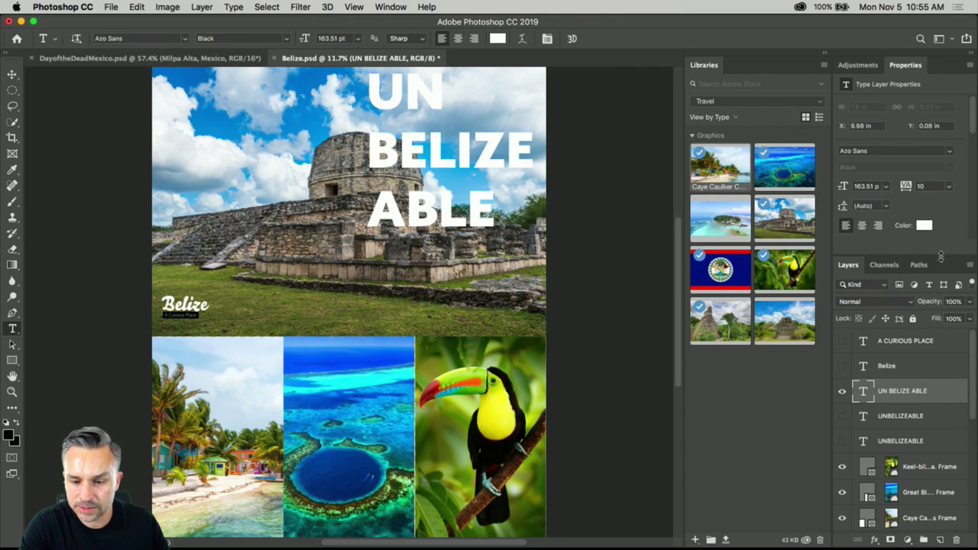
{"action": "left_click_drag", "start_coordinate": [941, 256], "coordinate": [927, 327]}
{"action": "left_click", "coordinate": [886, 205]}
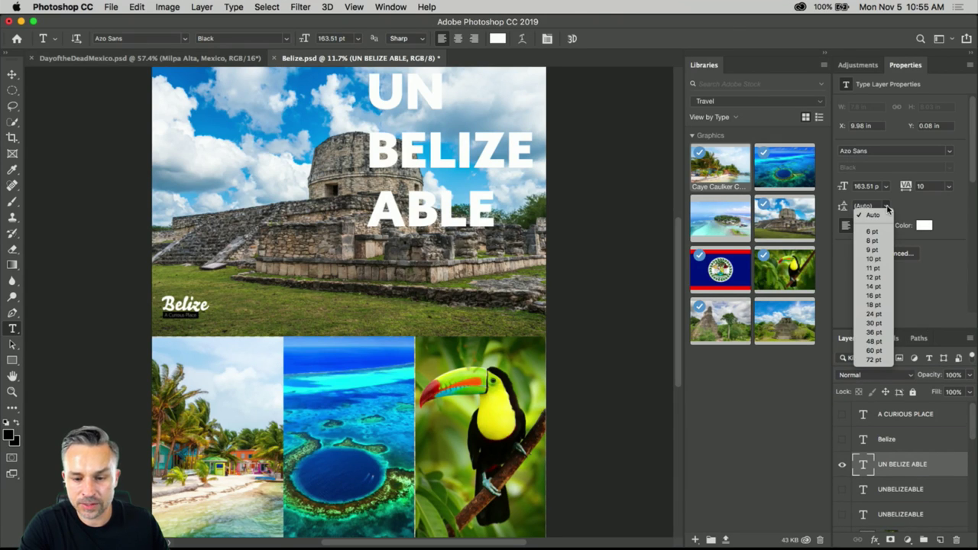
{"action": "left_click", "coordinate": [873, 350]}
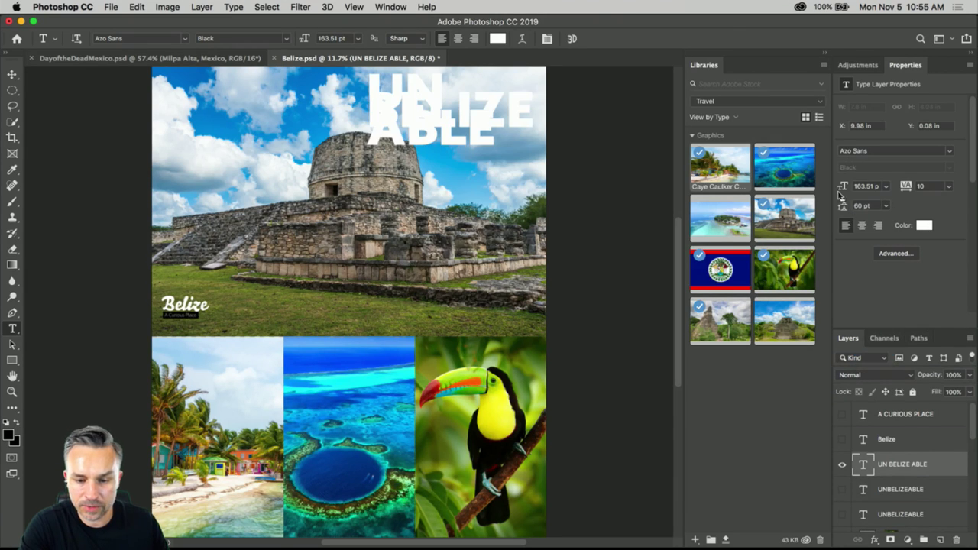
{"action": "type", "text": "100"}
{"action": "key", "text": "Return"}
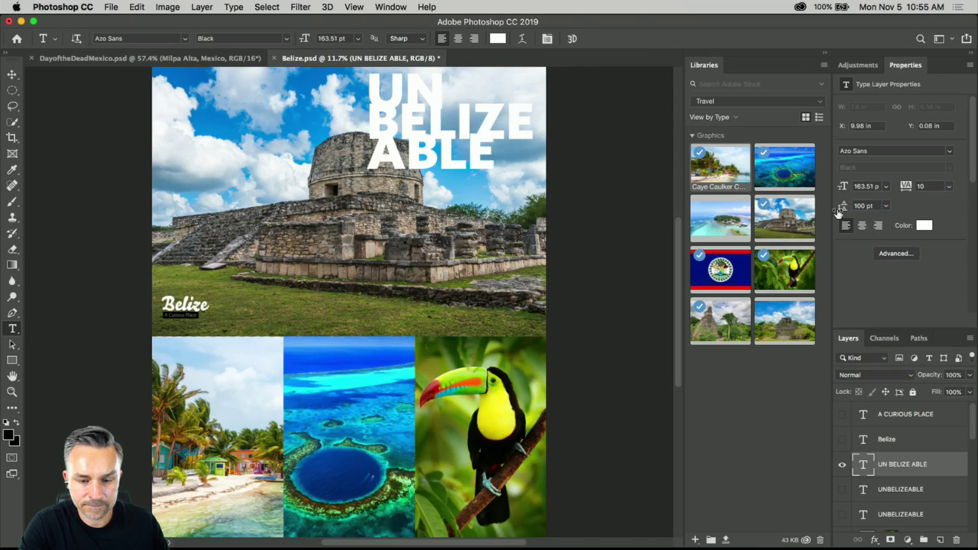
{"action": "left_click_drag", "start_coordinate": [854, 210], "coordinate": [853, 212]}
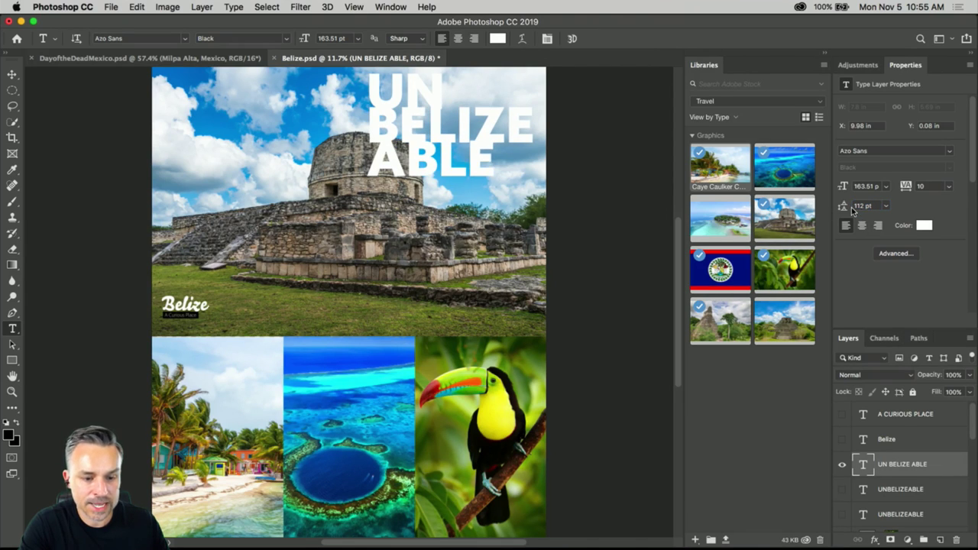
{"action": "left_click", "coordinate": [12, 74]}
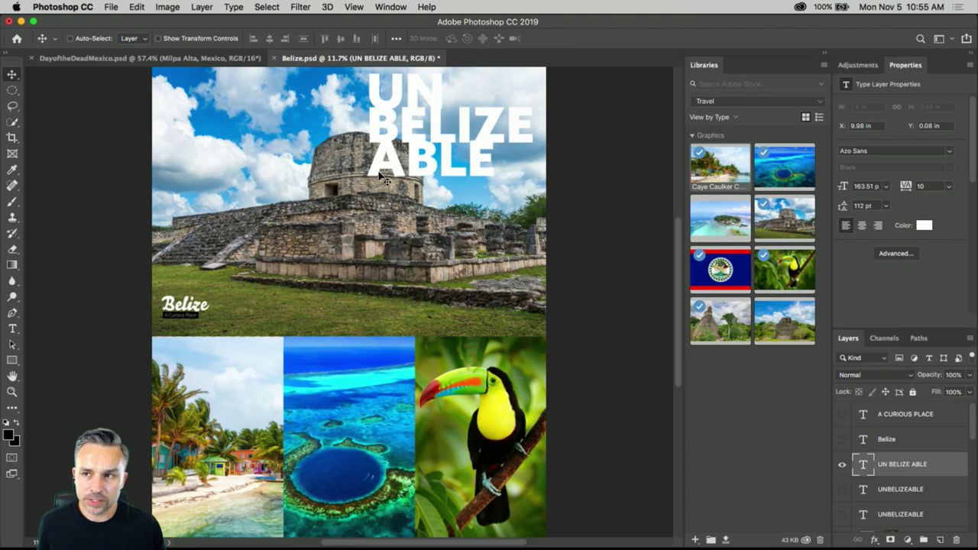
{"action": "mouse_move", "coordinate": [341, 543]}
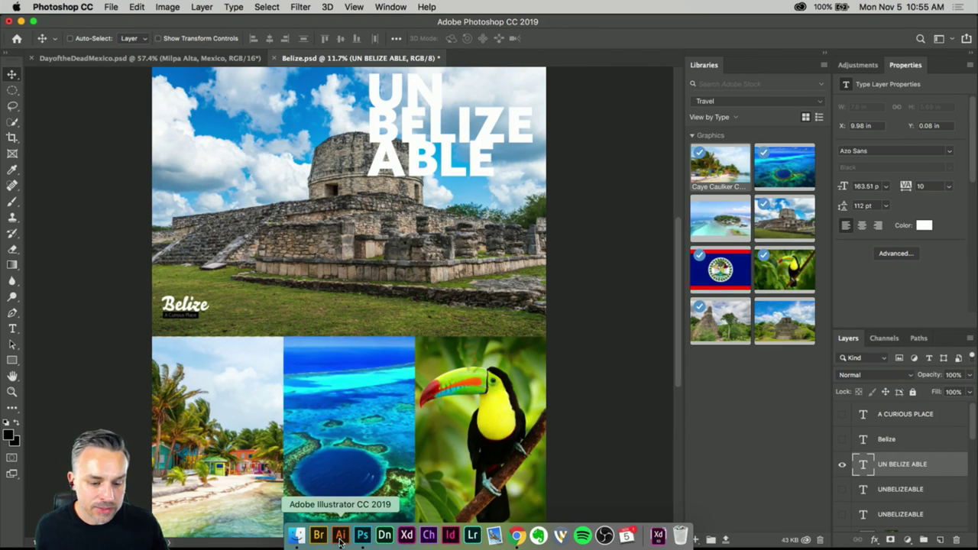
Step: Open the Wanderlust InDesign brochure layout template on Adobe Stock, then minimise the browser
{"action": "left_click", "coordinate": [516, 539]}
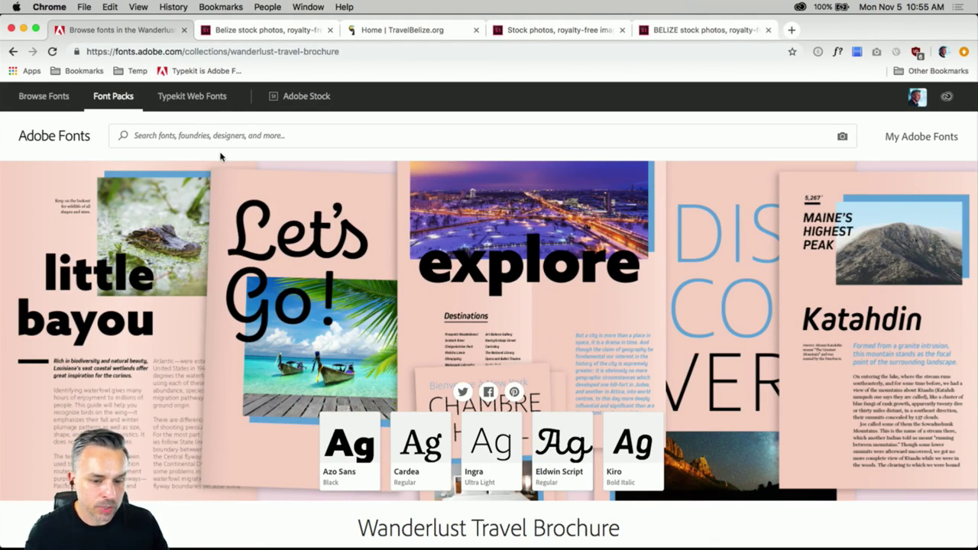
{"action": "scroll", "coordinate": [245, 187], "scroll_direction": "down", "scroll_amount": 5}
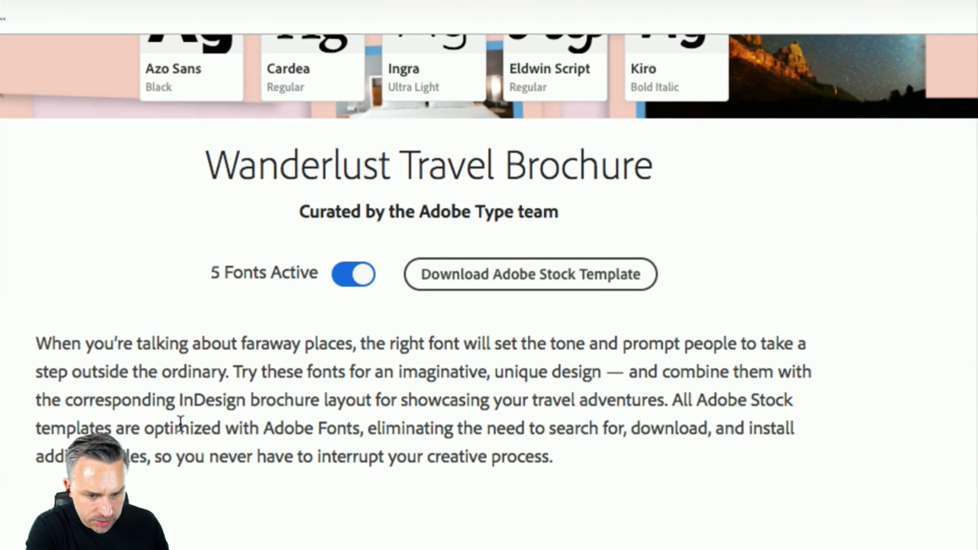
{"action": "double_click", "coordinate": [197, 400]}
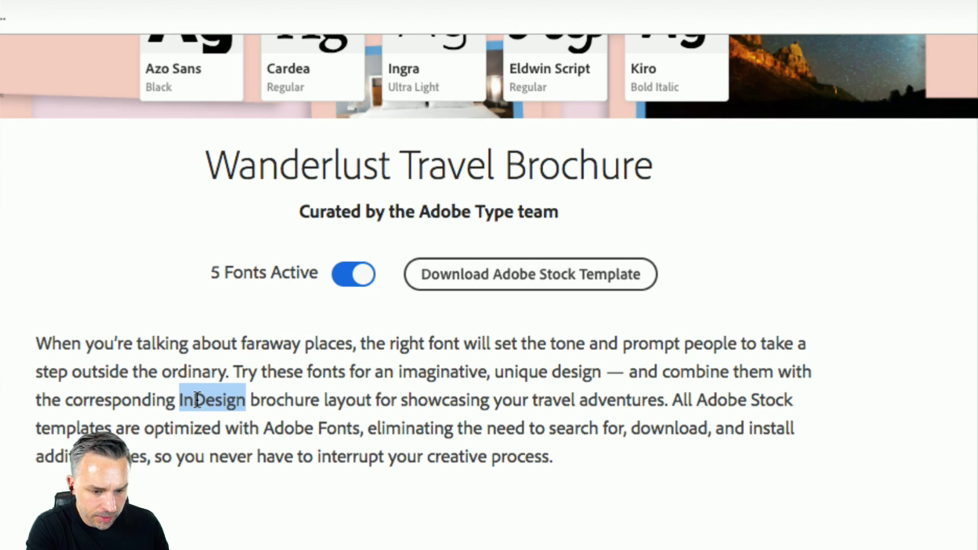
{"action": "double_click", "coordinate": [284, 401]}
{"action": "double_click", "coordinate": [346, 400]}
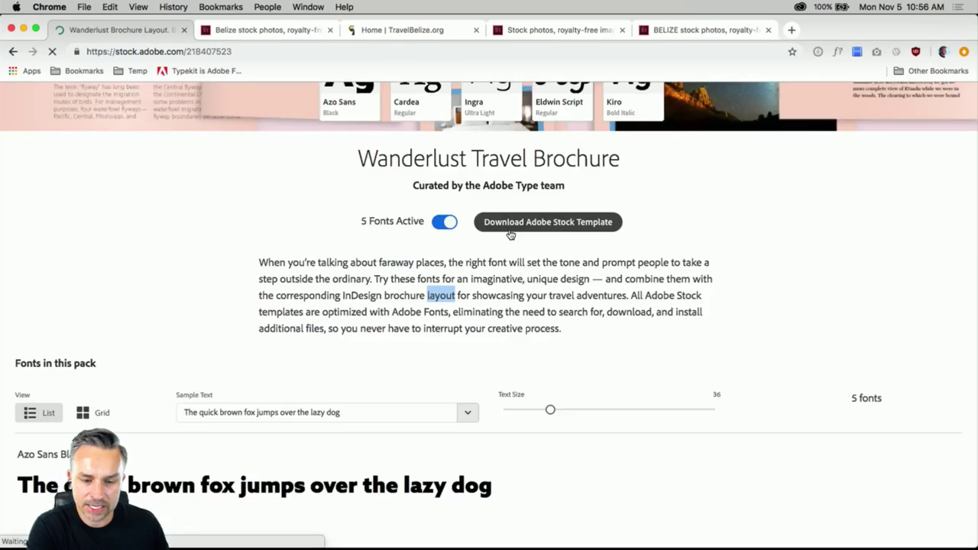
{"action": "left_click", "coordinate": [489, 281]}
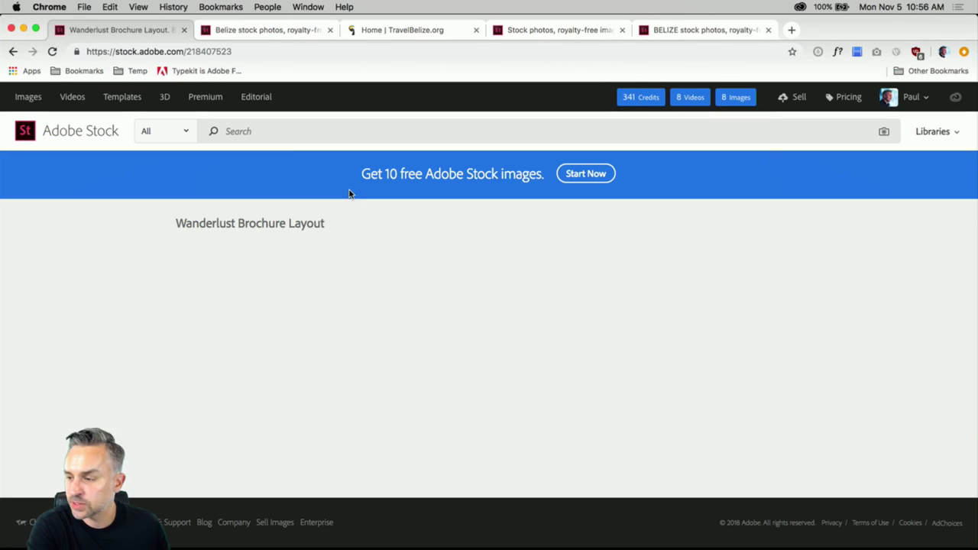
{"action": "left_click", "coordinate": [23, 29]}
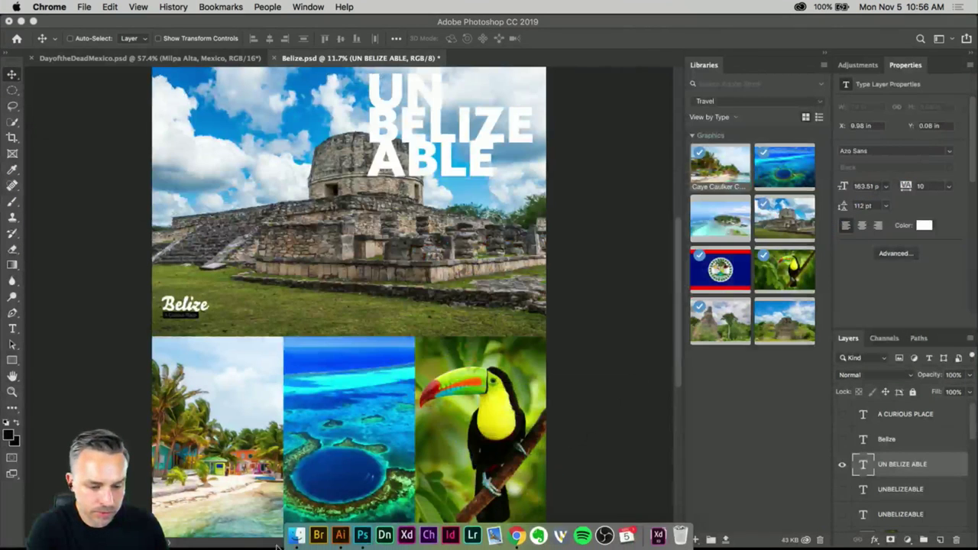
{"action": "left_click", "coordinate": [340, 537]}
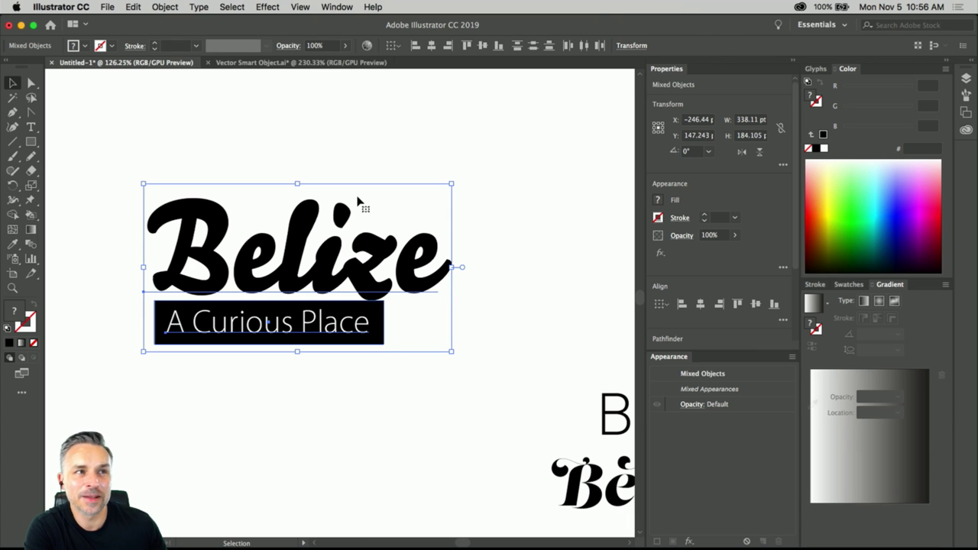
{"action": "mouse_move", "coordinate": [472, 535]}
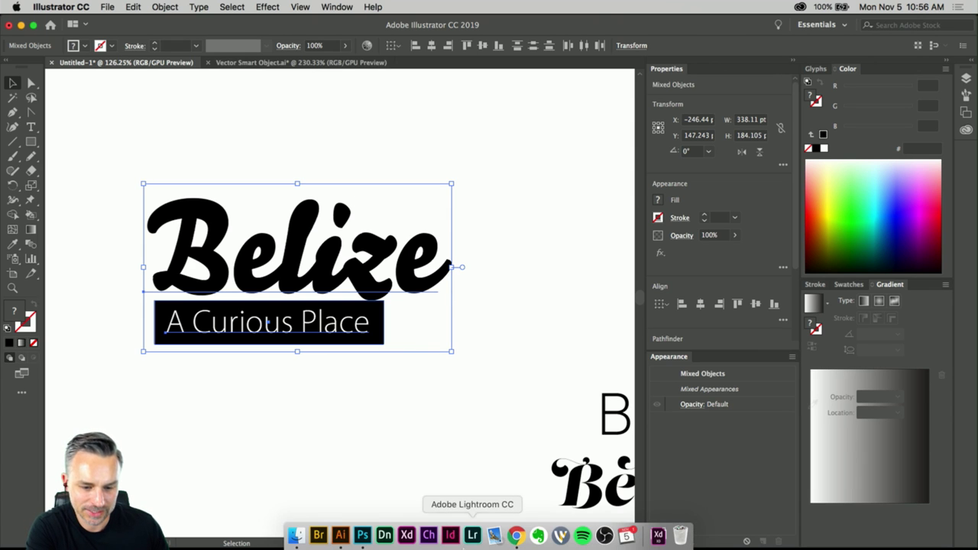
{"action": "left_click", "coordinate": [362, 534]}
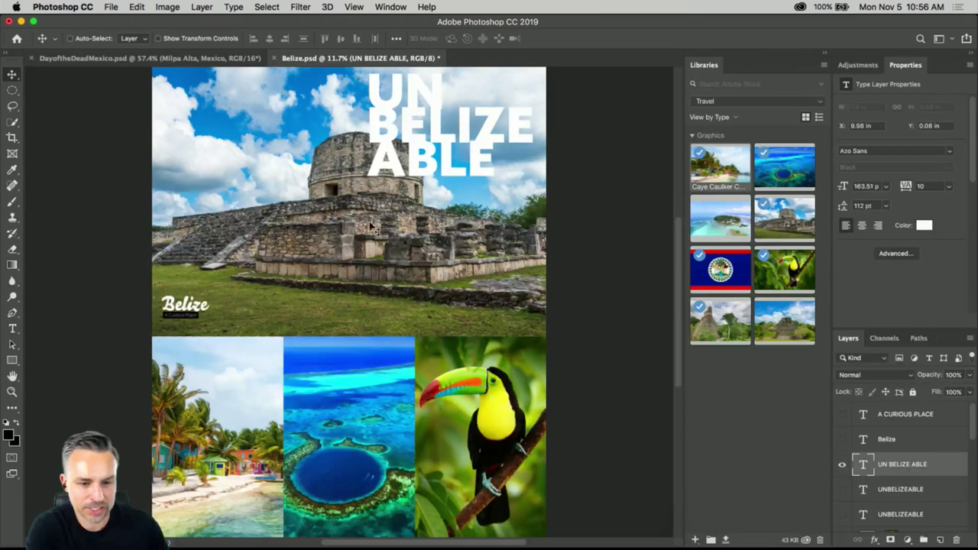